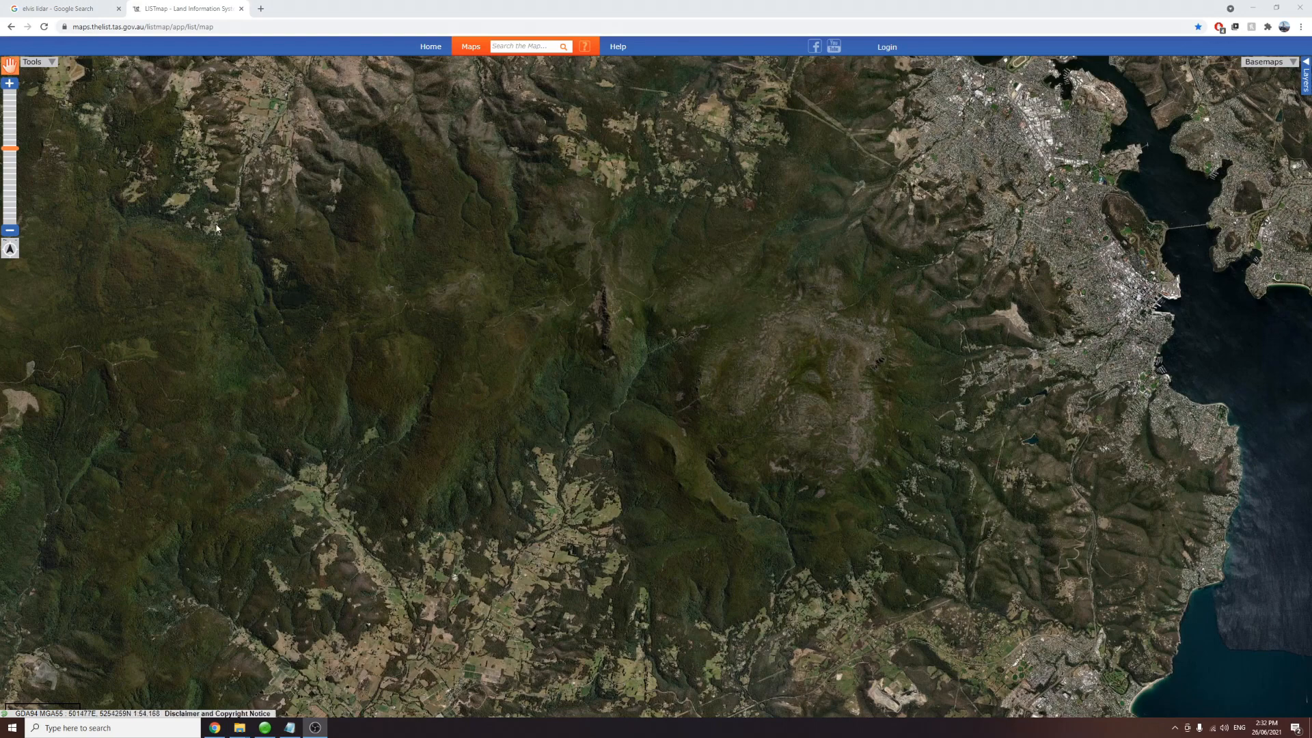
Step: Switch the basemap to the topographic map
click(1264, 62)
click(1235, 123)
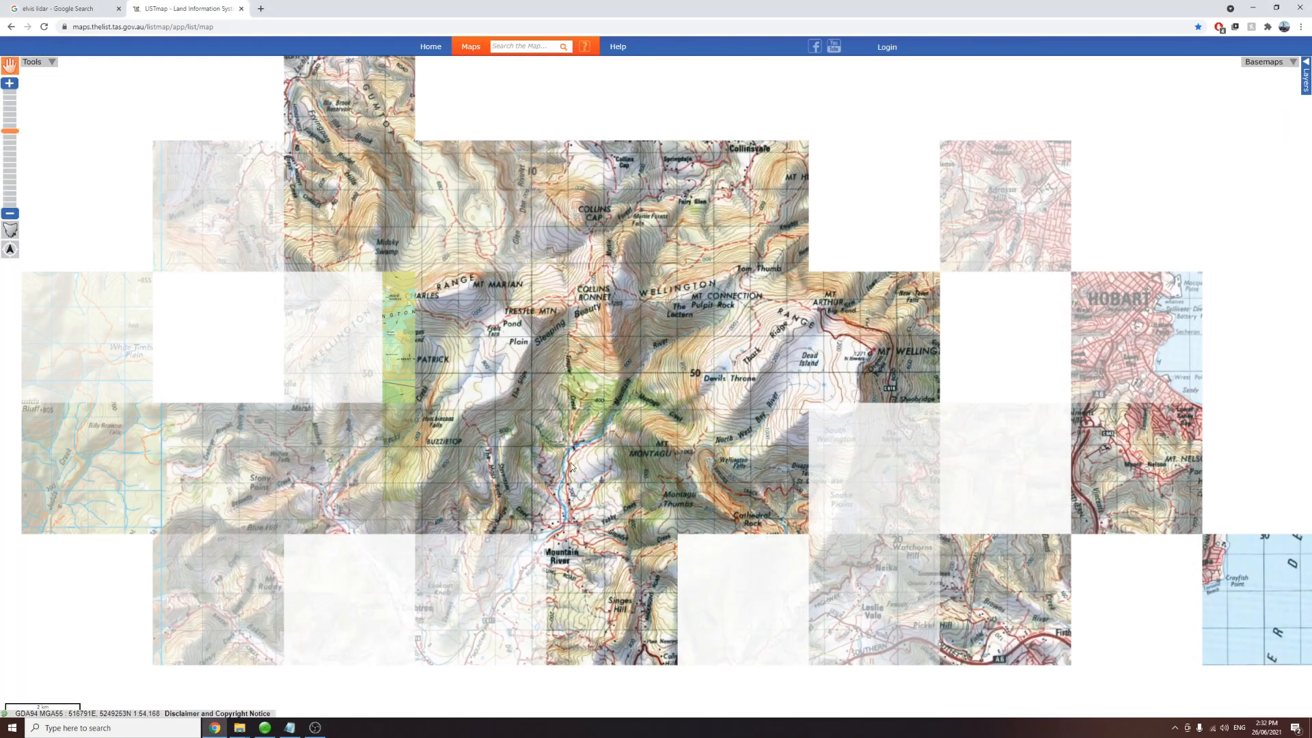
Step: Examine the topographic map around Mount Wellington and the Mountain River valley at several zoom levels
scroll(440, 431, down, 1)
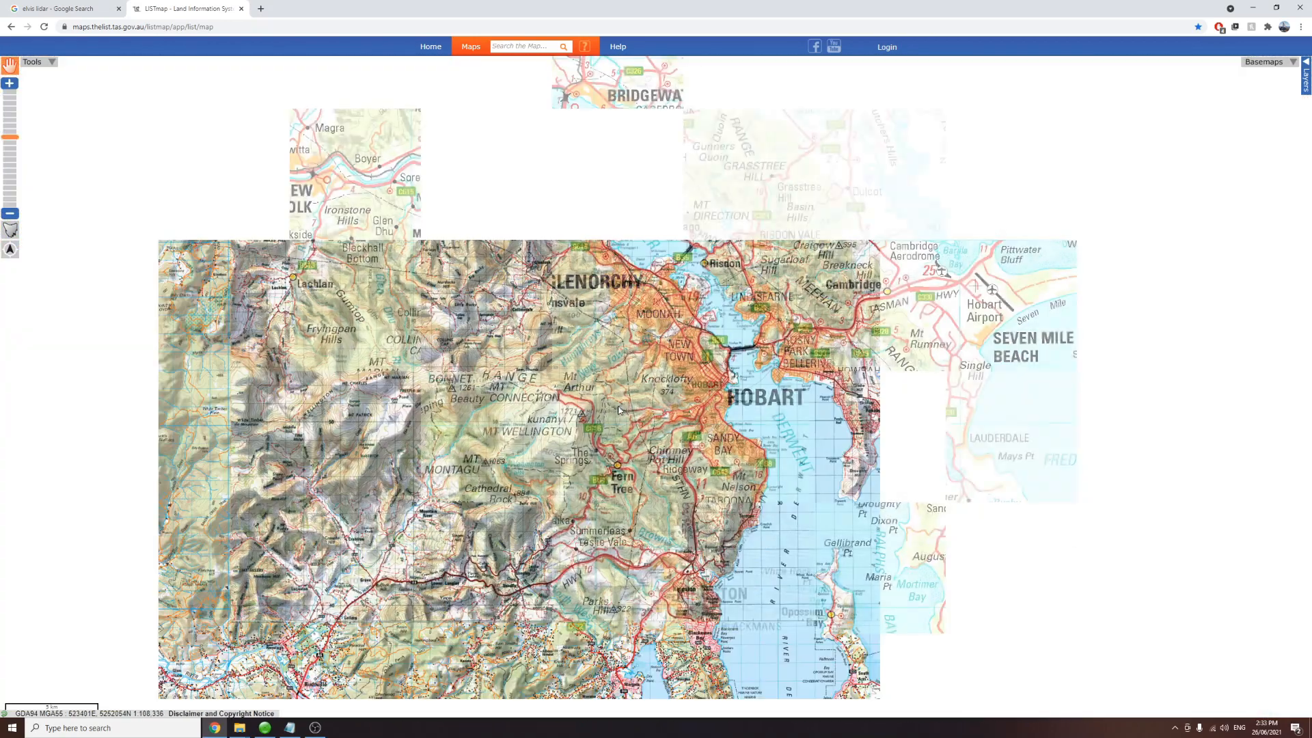
scroll(641, 400, up, 1)
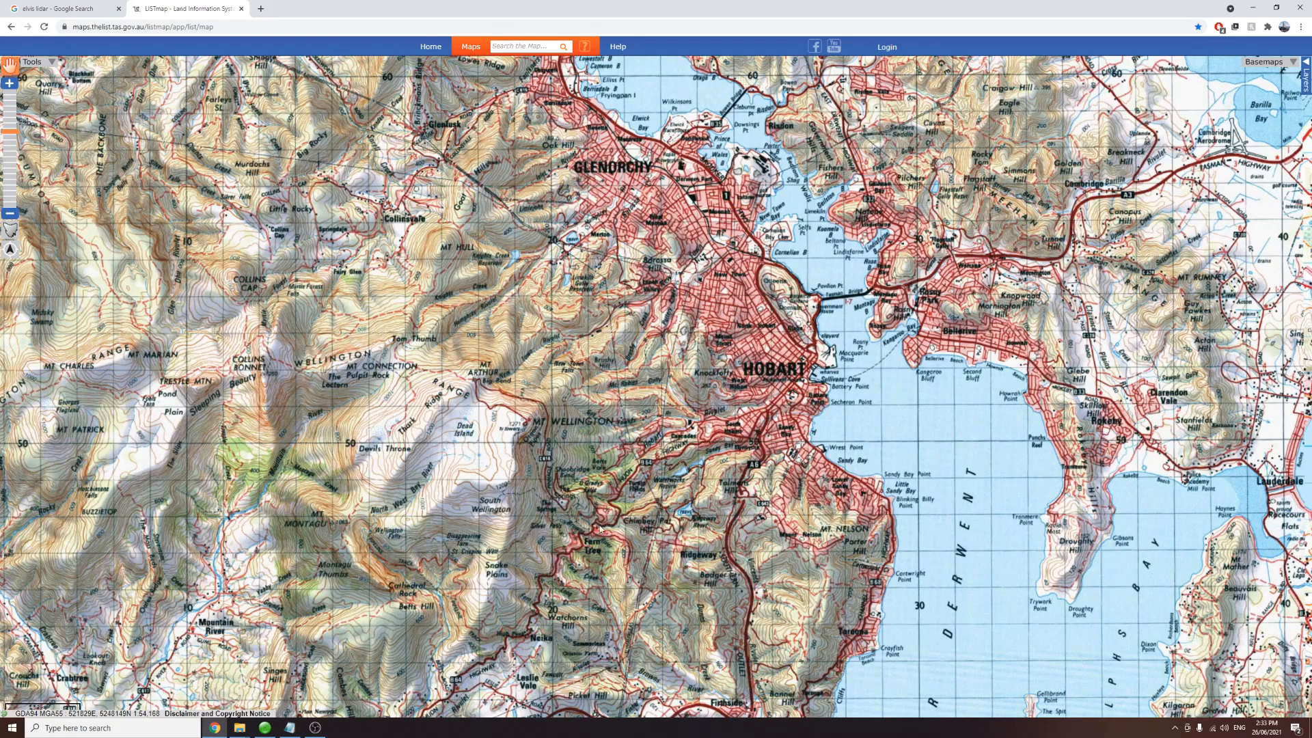
drag(347, 582, 545, 497)
scroll(544, 496, up, 1)
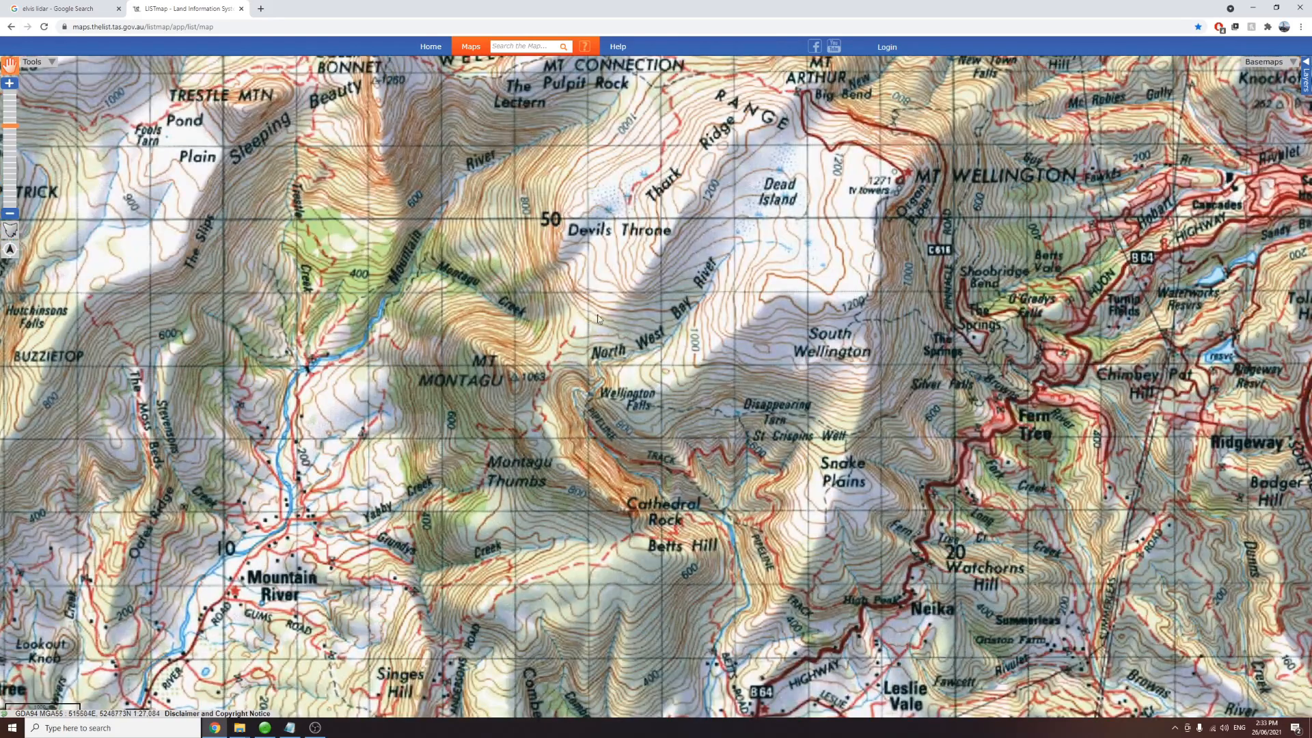
scroll(380, 379, up, 1)
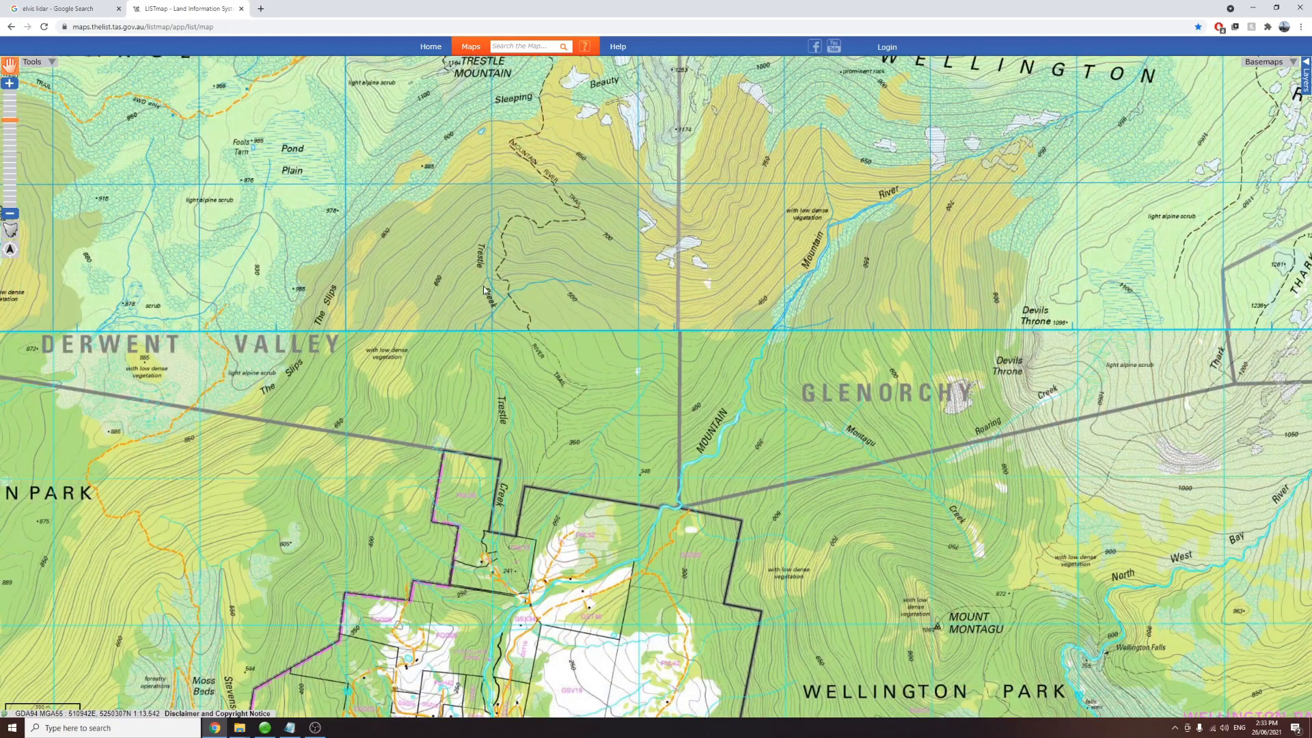
scroll(395, 573, up, 1)
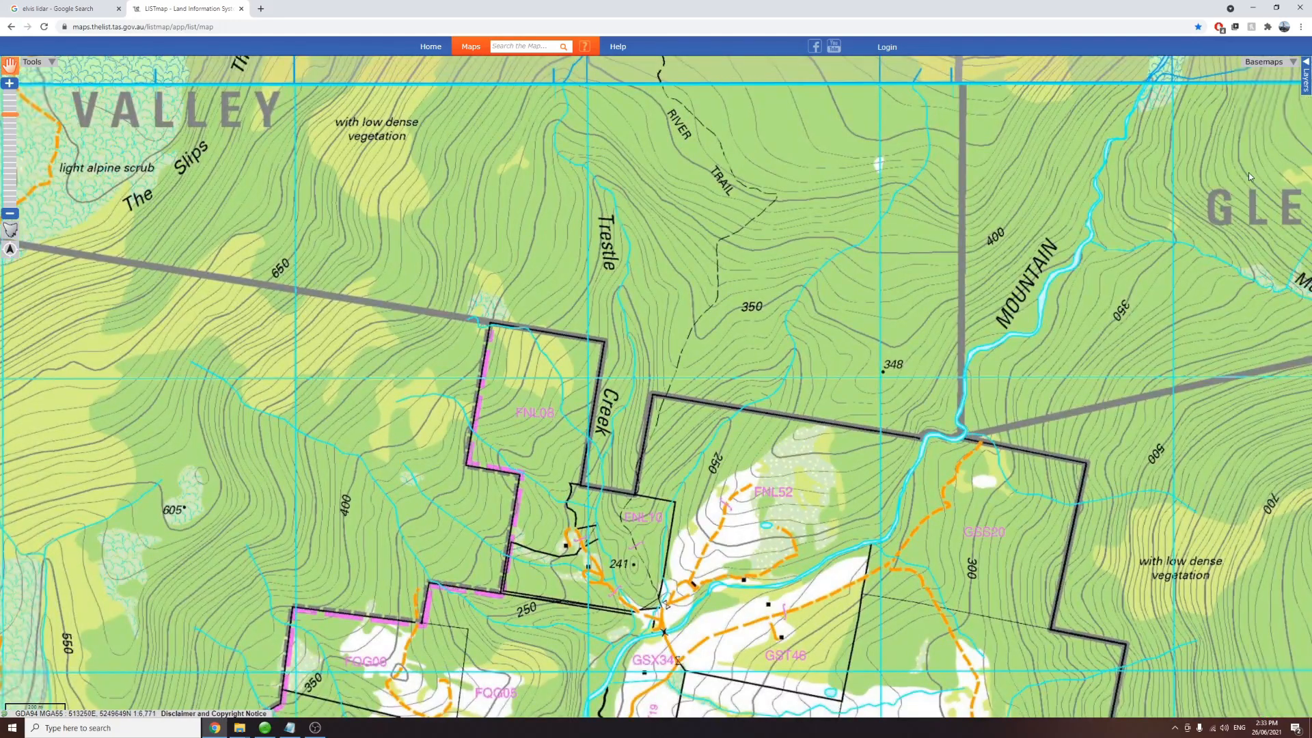
scroll(637, 486, down, 1)
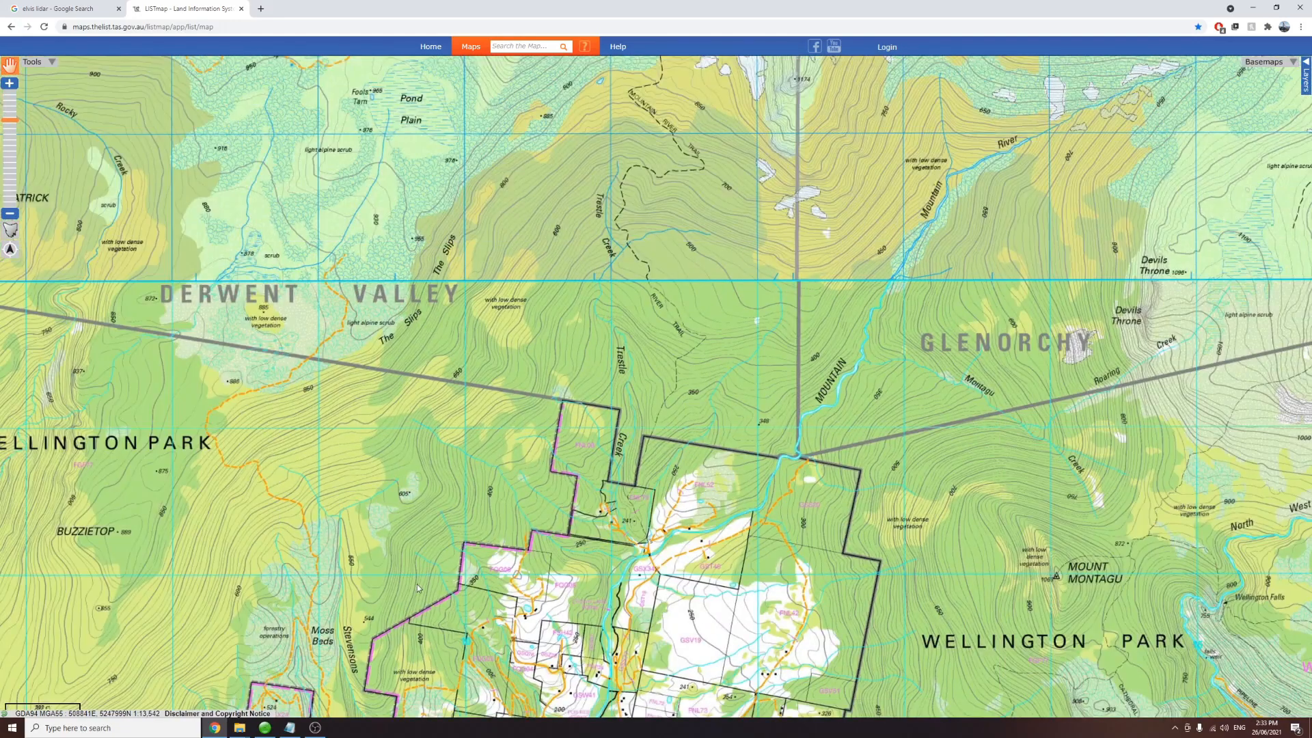
Step: Switch the basemap back to aerial imagery and zoom to the valley above Mountain River
click(1264, 61)
click(1230, 215)
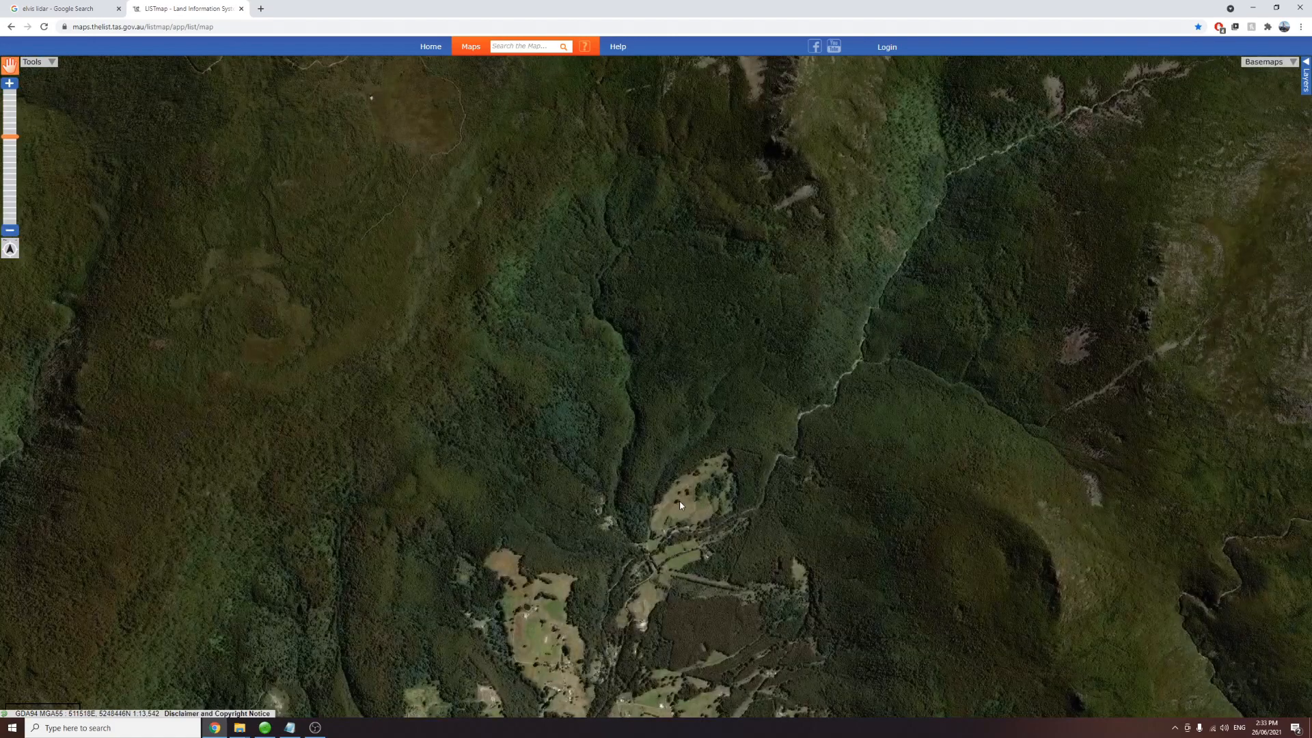
scroll(617, 356, up, 1)
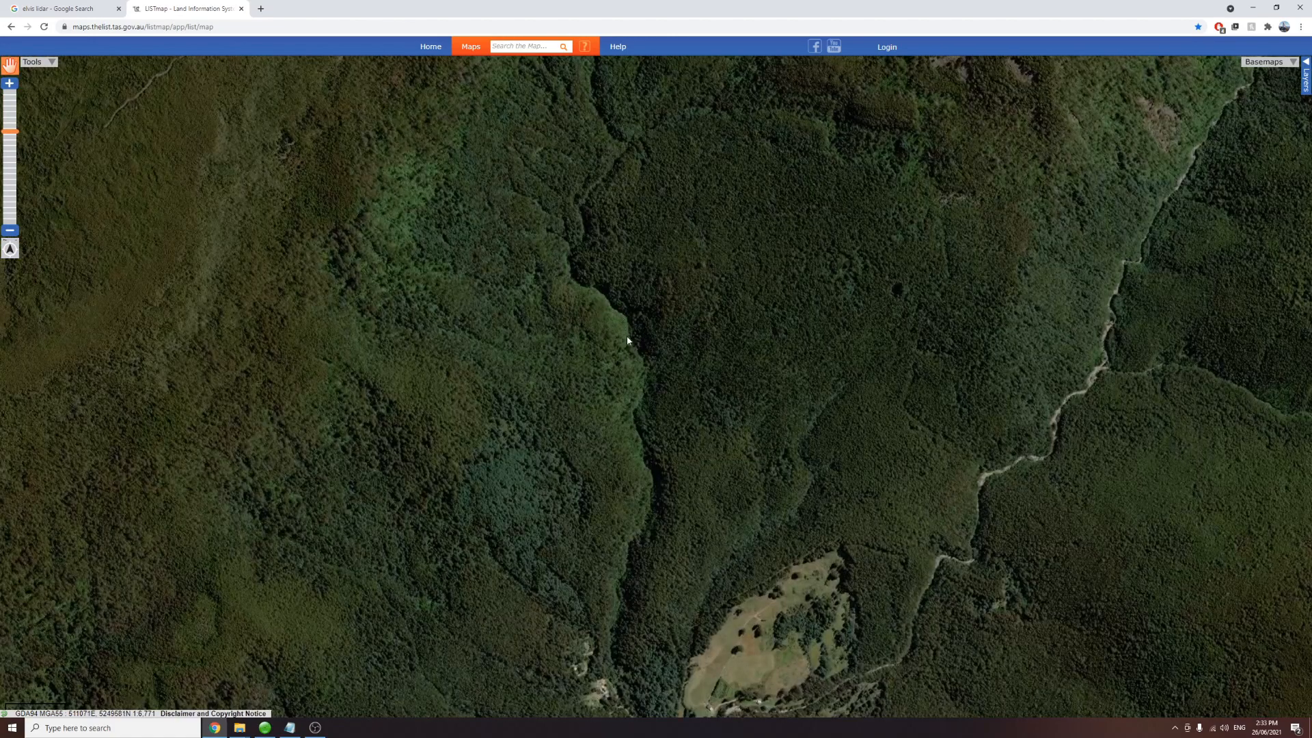
drag(639, 329, 593, 405)
scroll(594, 408, down, 1)
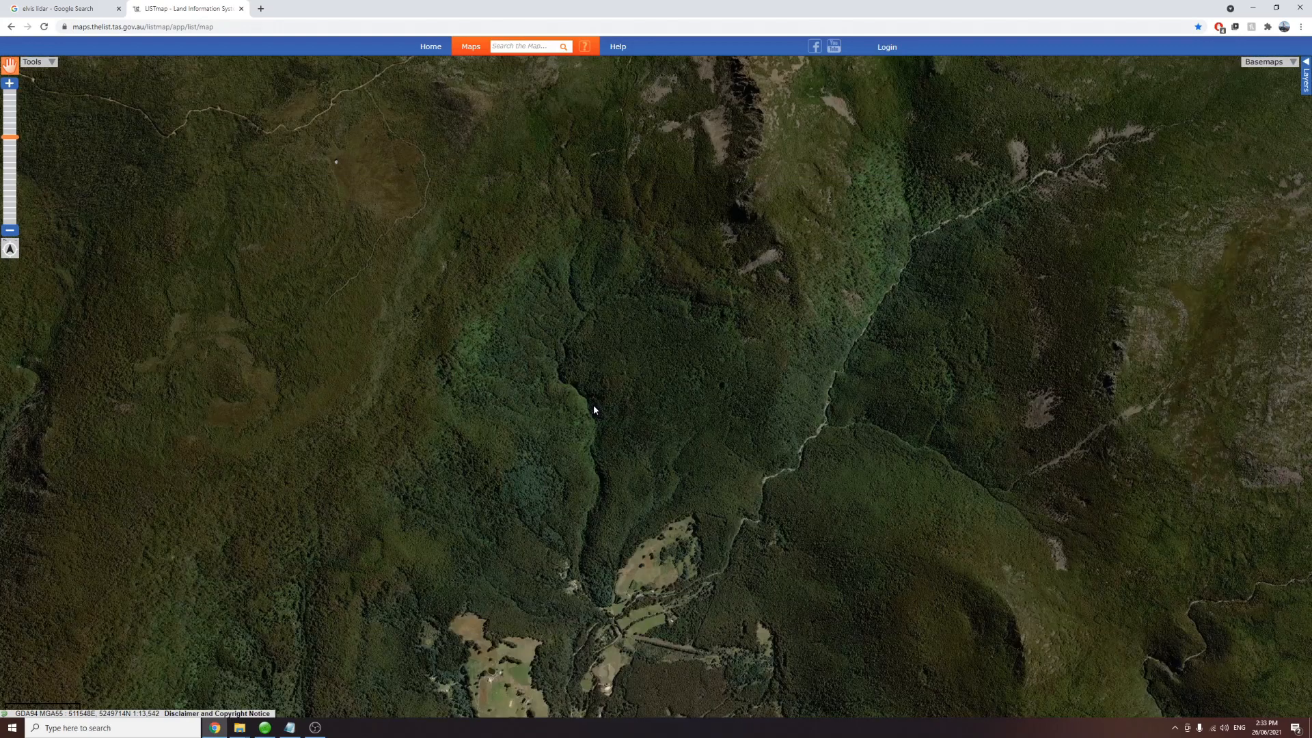
Step: Open the ELVIS - Elevation - Foundation Spatial Data site from the search results and dismiss its introduction dialog
click(61, 9)
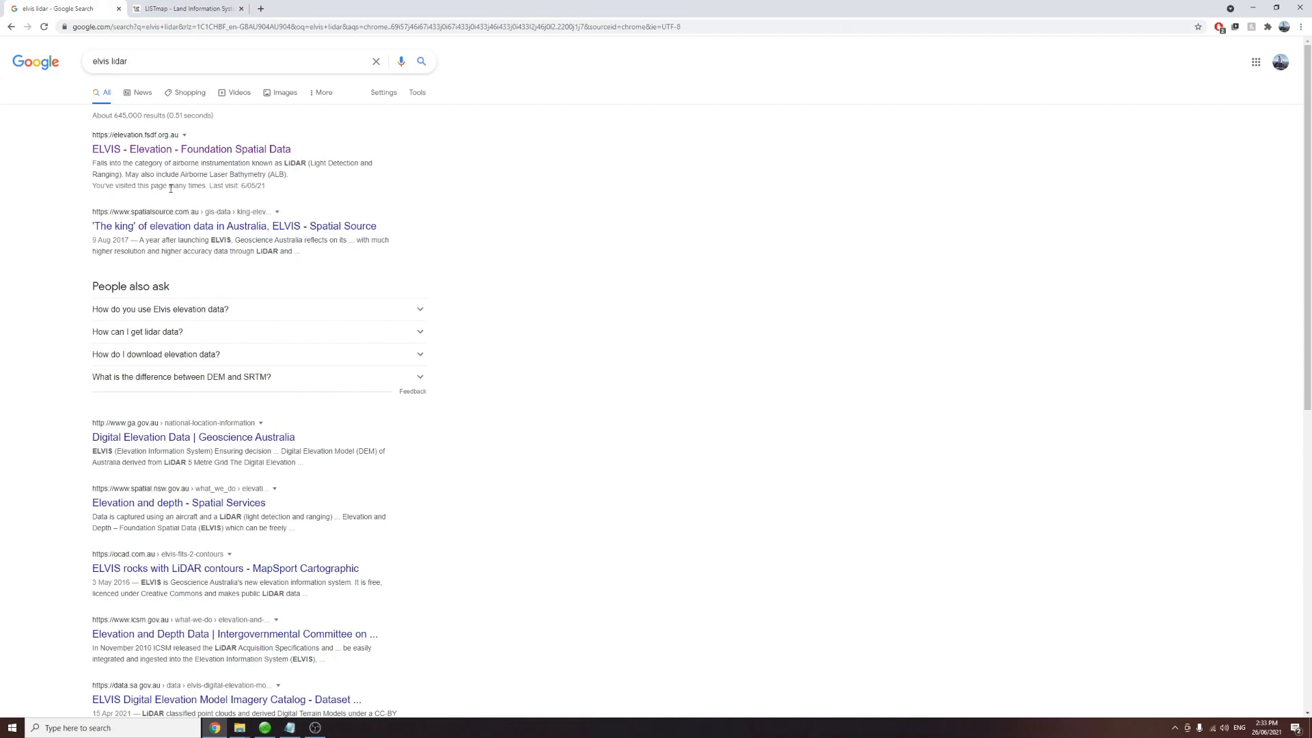
drag(154, 68, 80, 74)
click(136, 150)
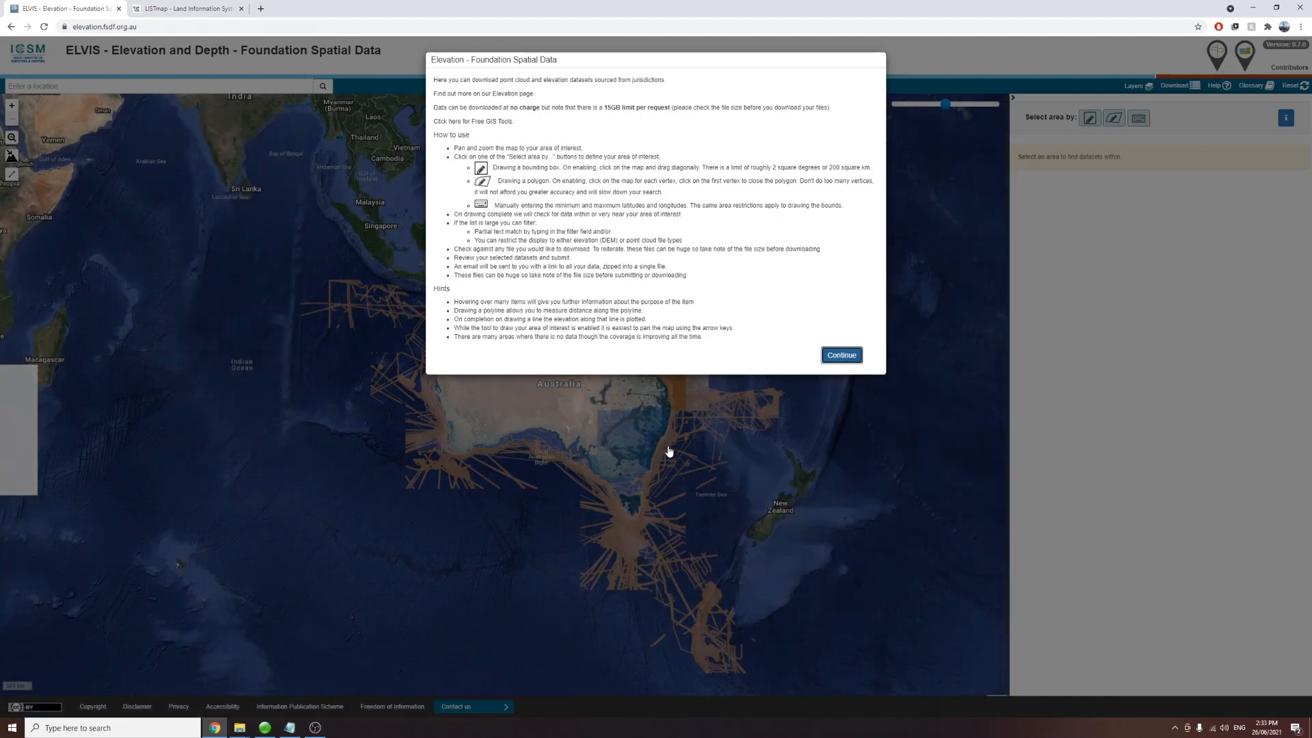
click(828, 355)
Step: Zoom the map into the Mountain River valley west of Hobart and draw a selection polygon enclosing the valley
scroll(634, 512, up, 1)
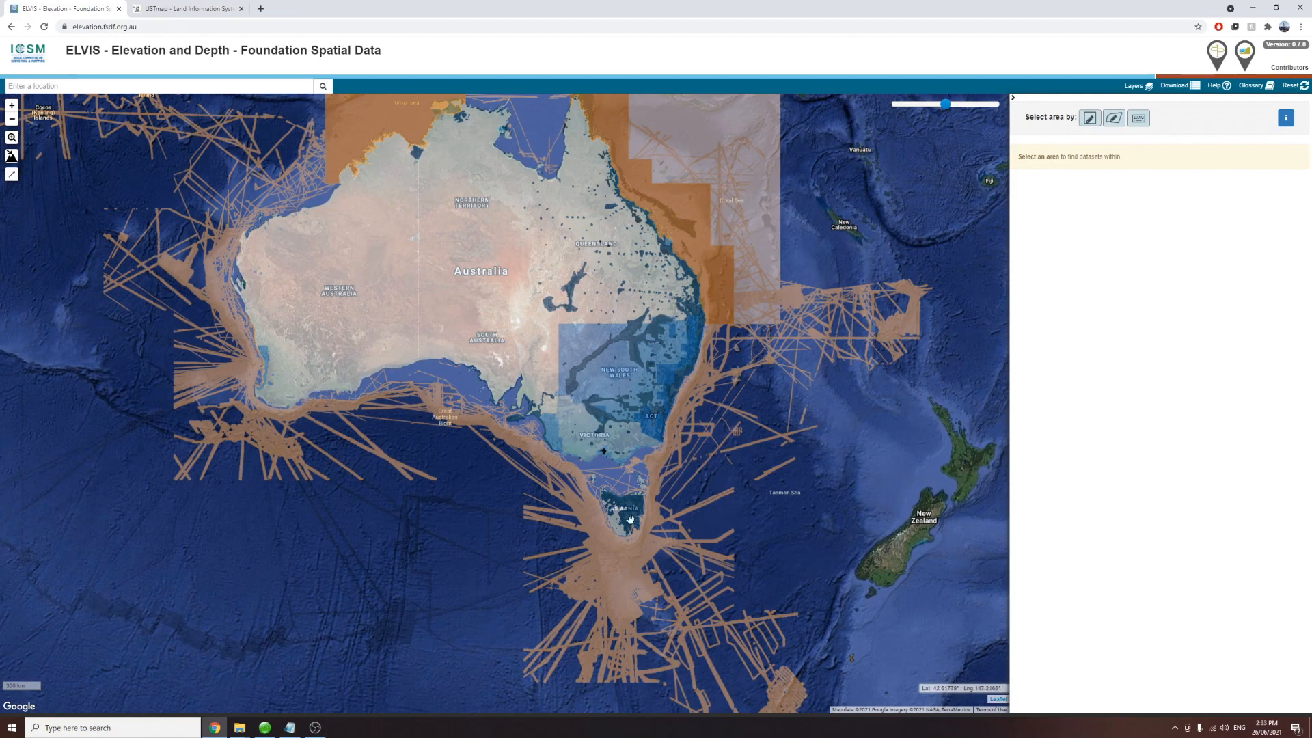
scroll(629, 509, up, 1)
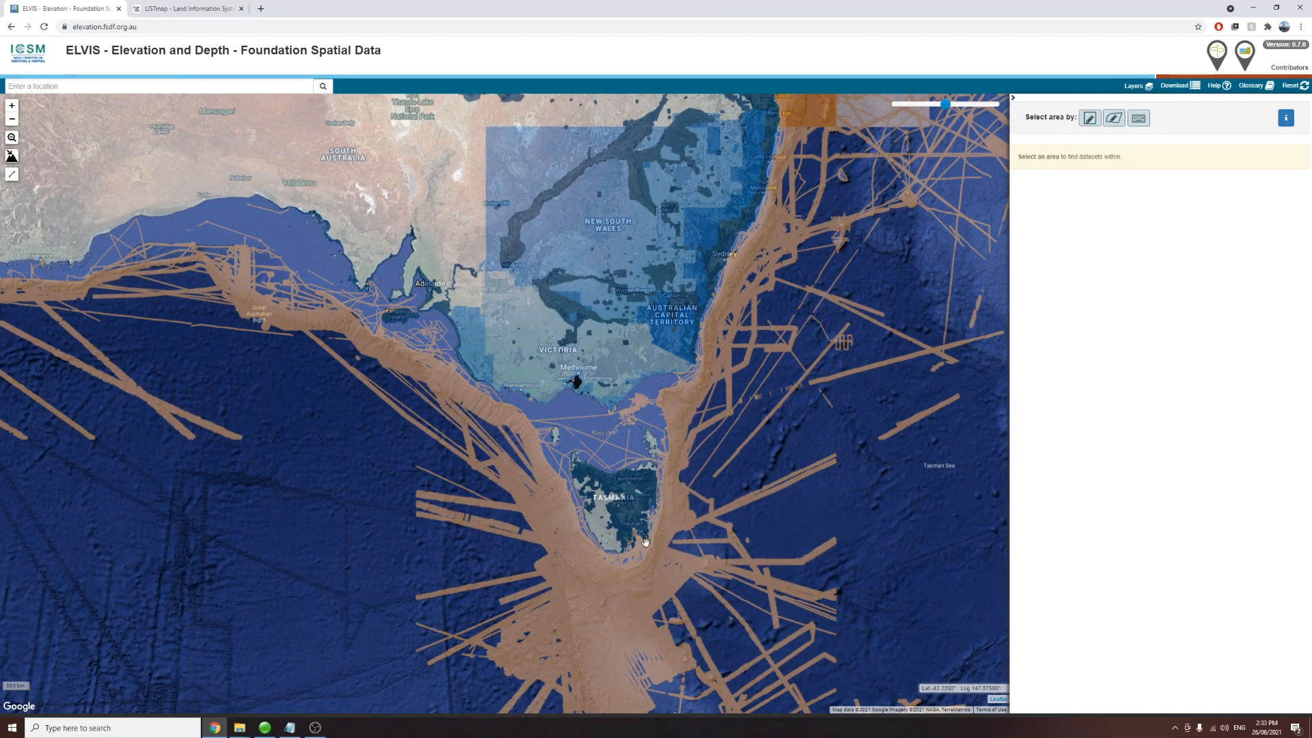
scroll(601, 526, up, 3)
scroll(588, 492, up, 3)
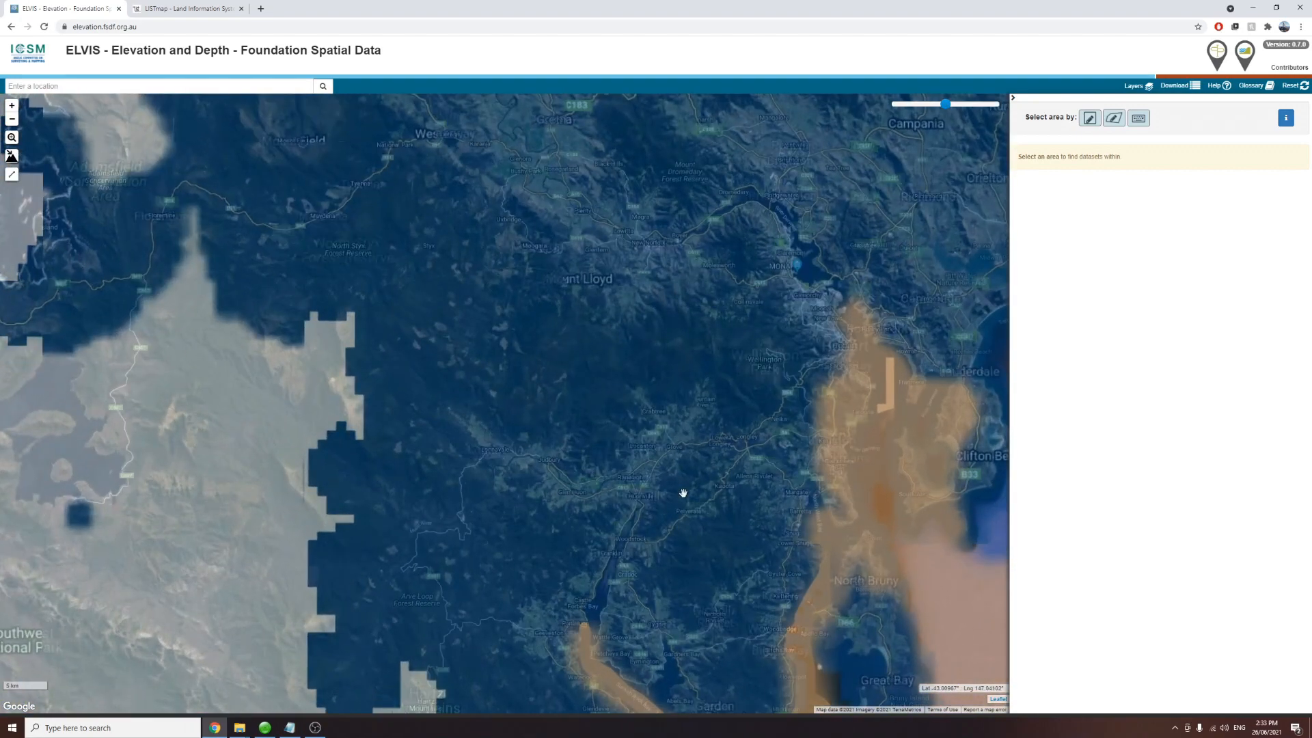
scroll(711, 408, up, 2)
click(127, 7)
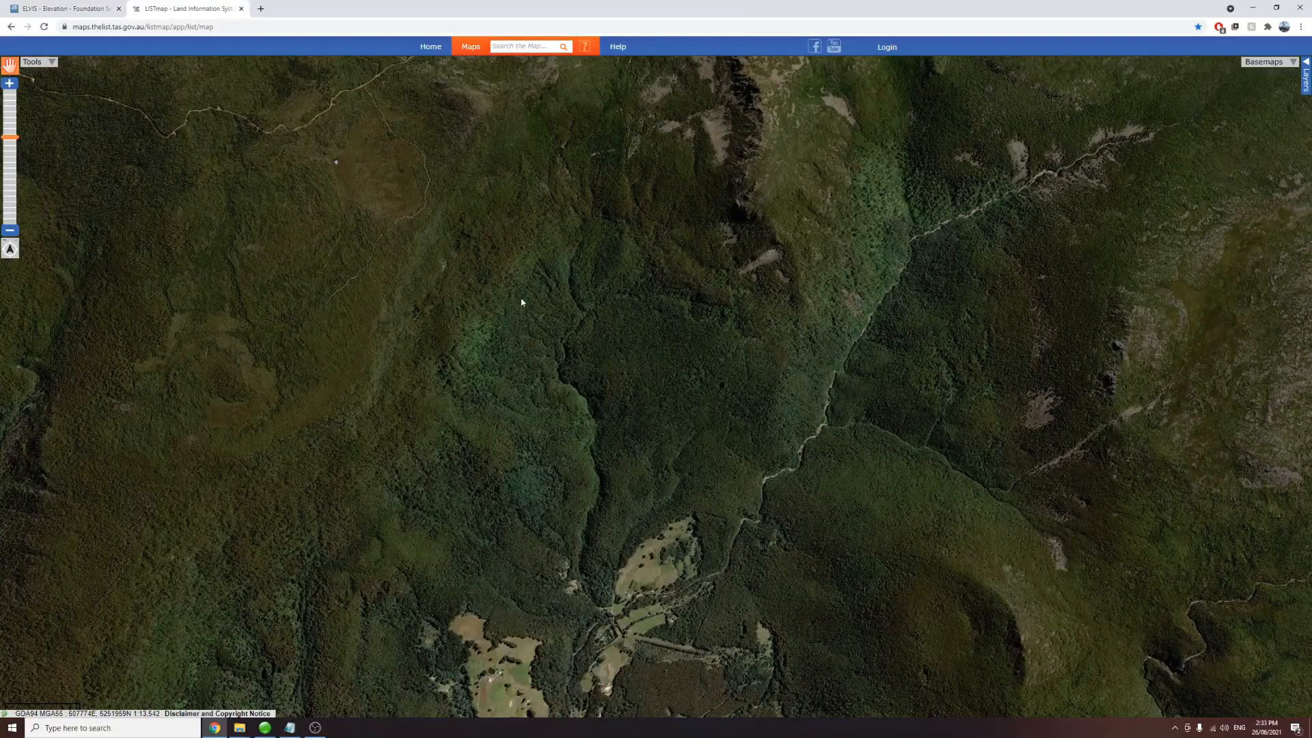
click(78, 6)
scroll(724, 314, up, 2)
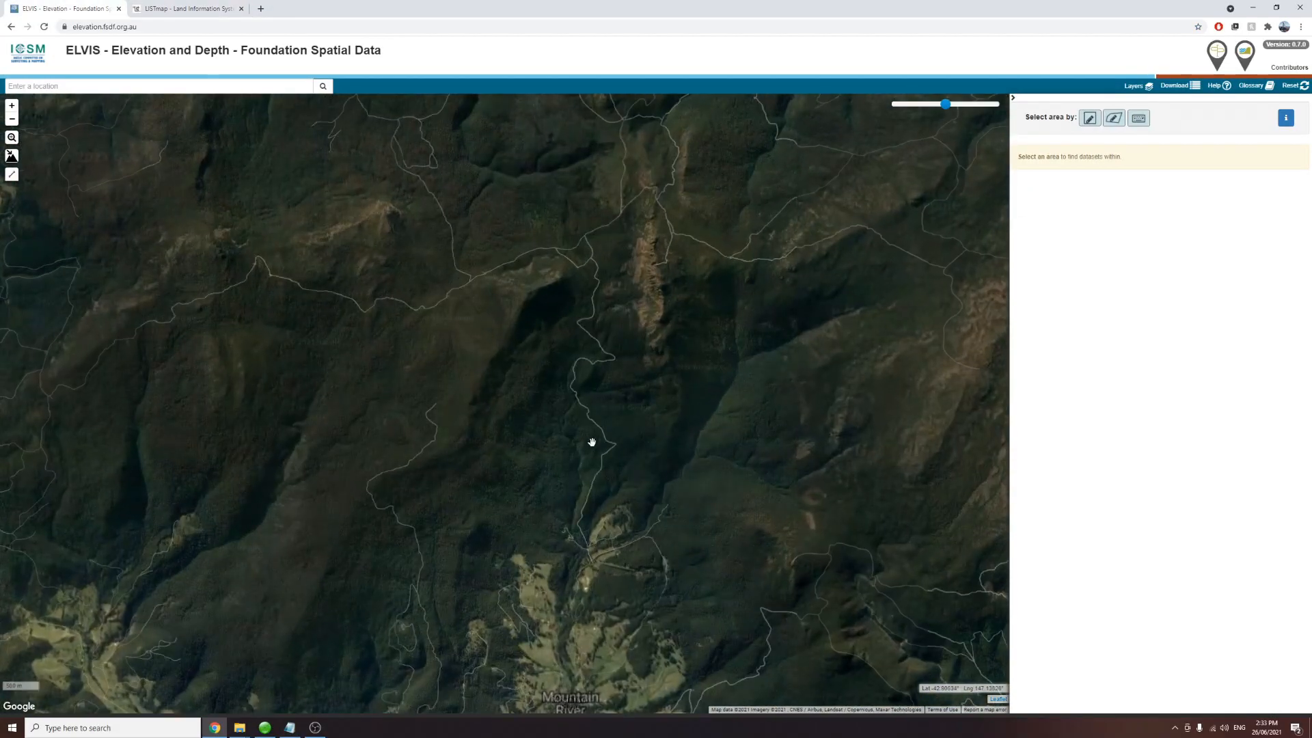
scroll(606, 481, up, 1)
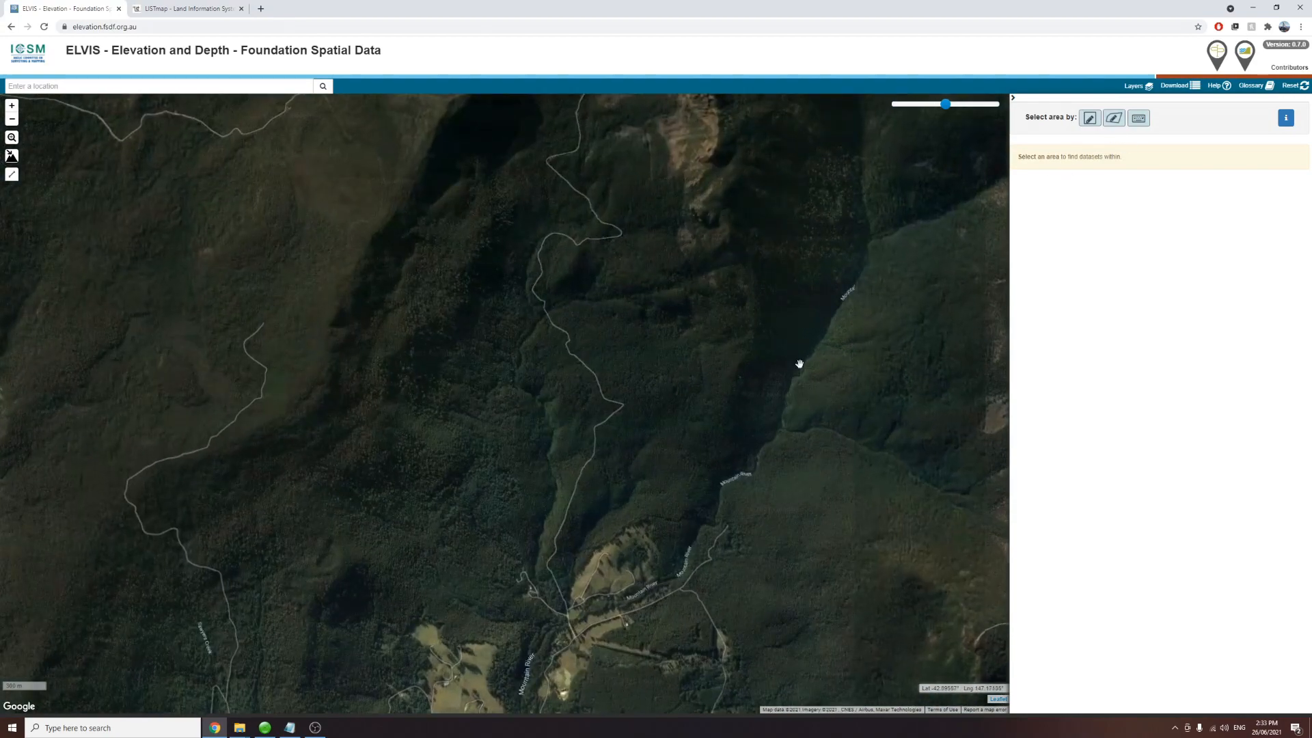
scroll(720, 403, down, 1)
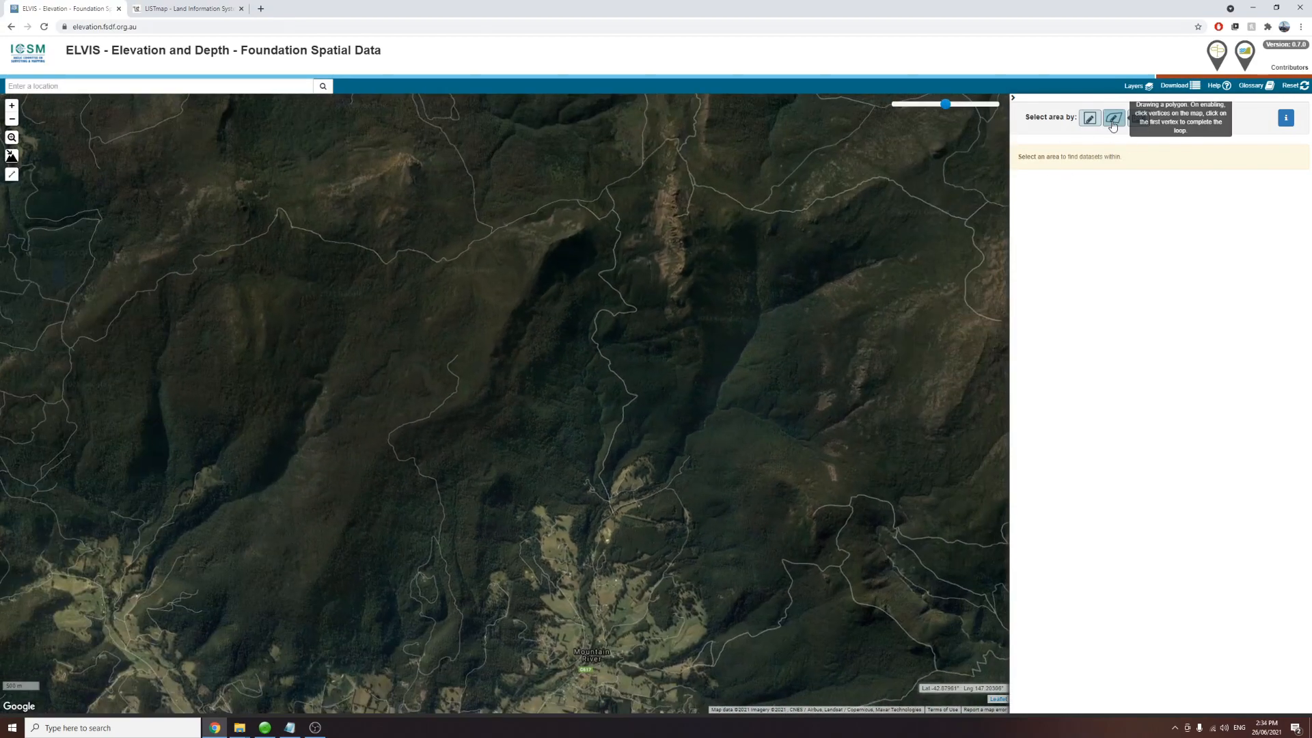
click(1090, 118)
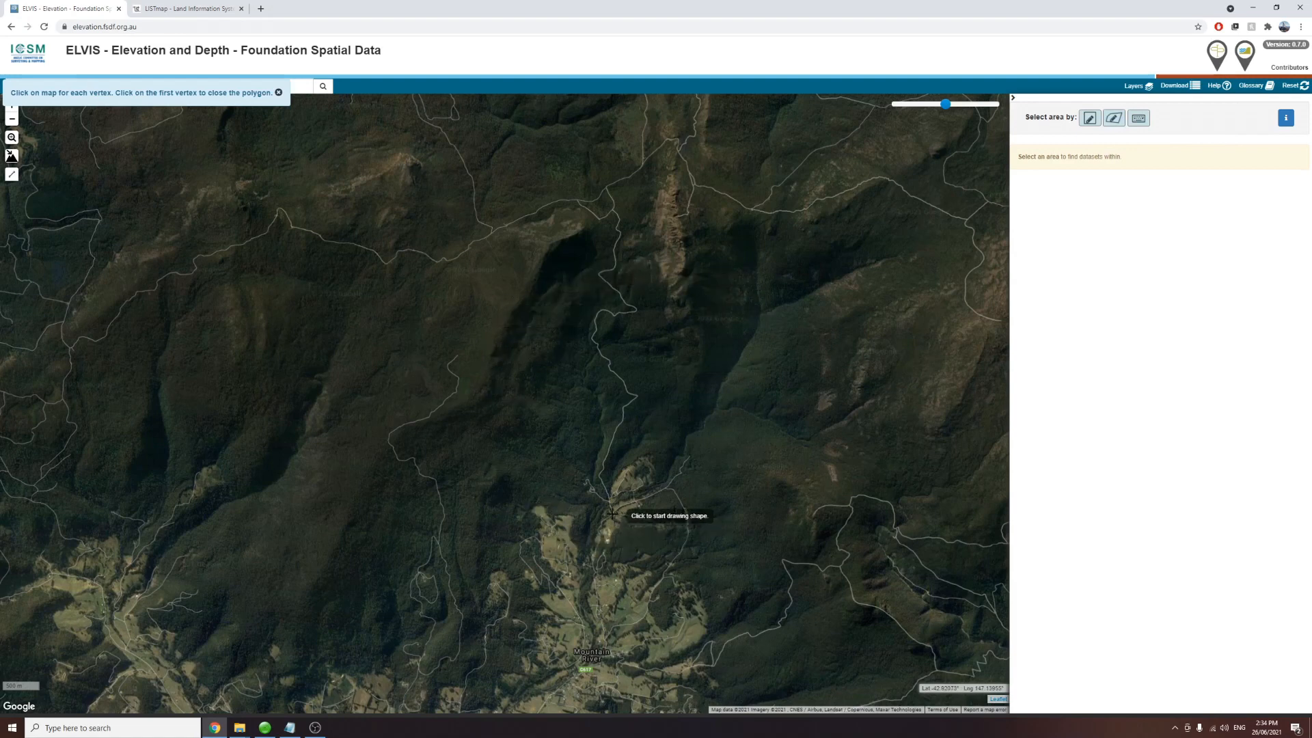
click(578, 544)
click(637, 520)
click(697, 473)
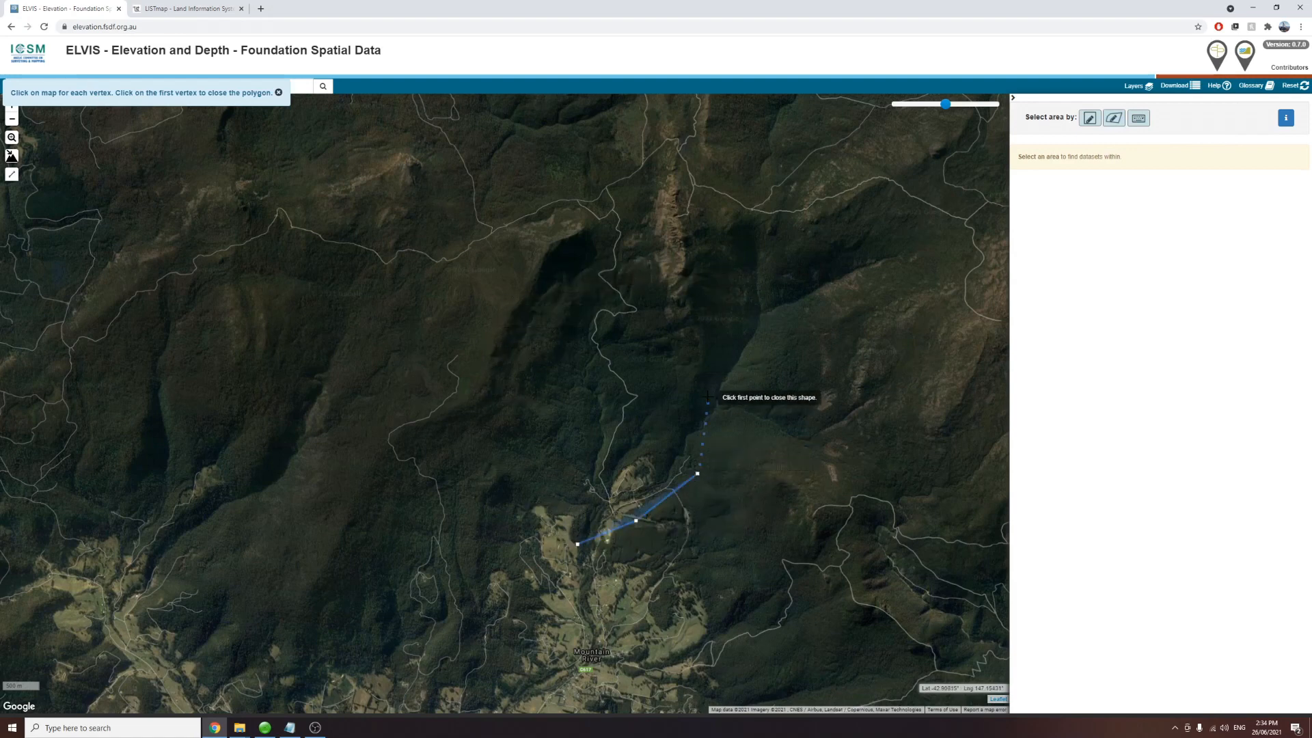
click(707, 396)
click(704, 332)
click(680, 262)
click(650, 215)
click(585, 208)
click(514, 248)
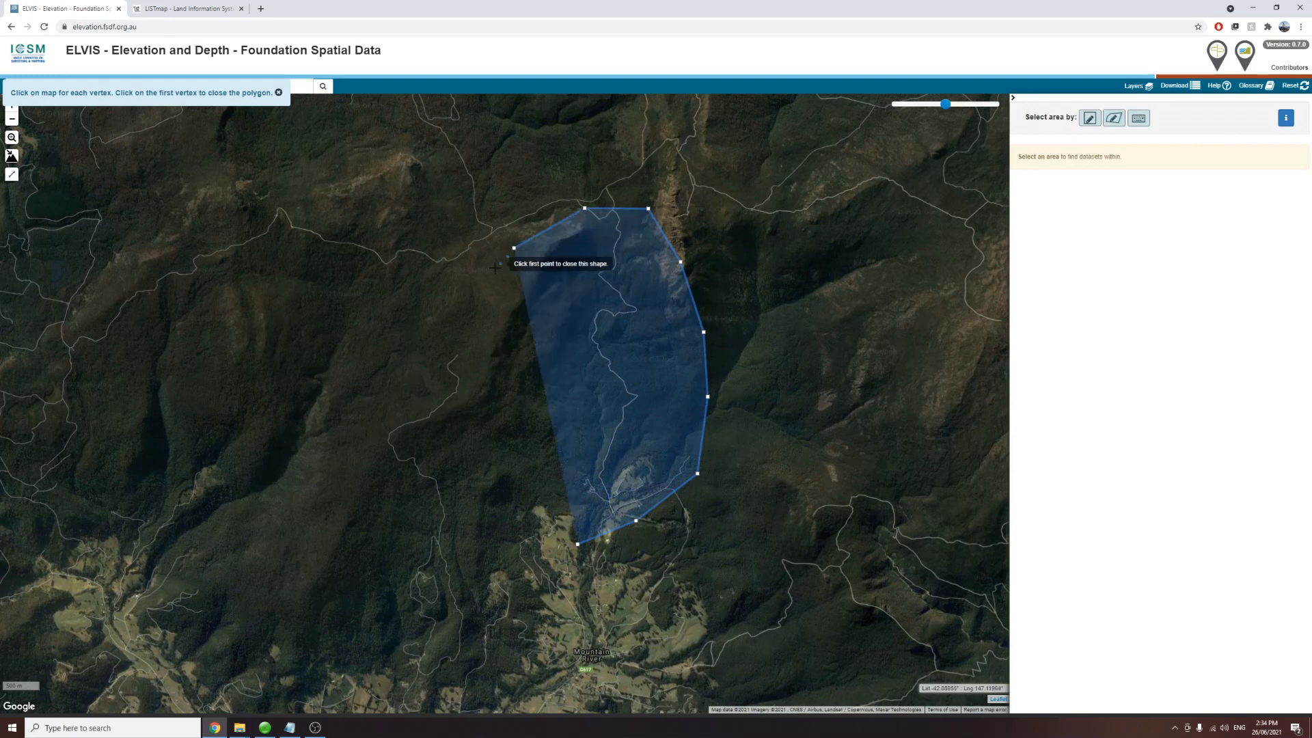
click(463, 319)
click(458, 355)
click(468, 438)
click(481, 475)
click(535, 528)
click(578, 546)
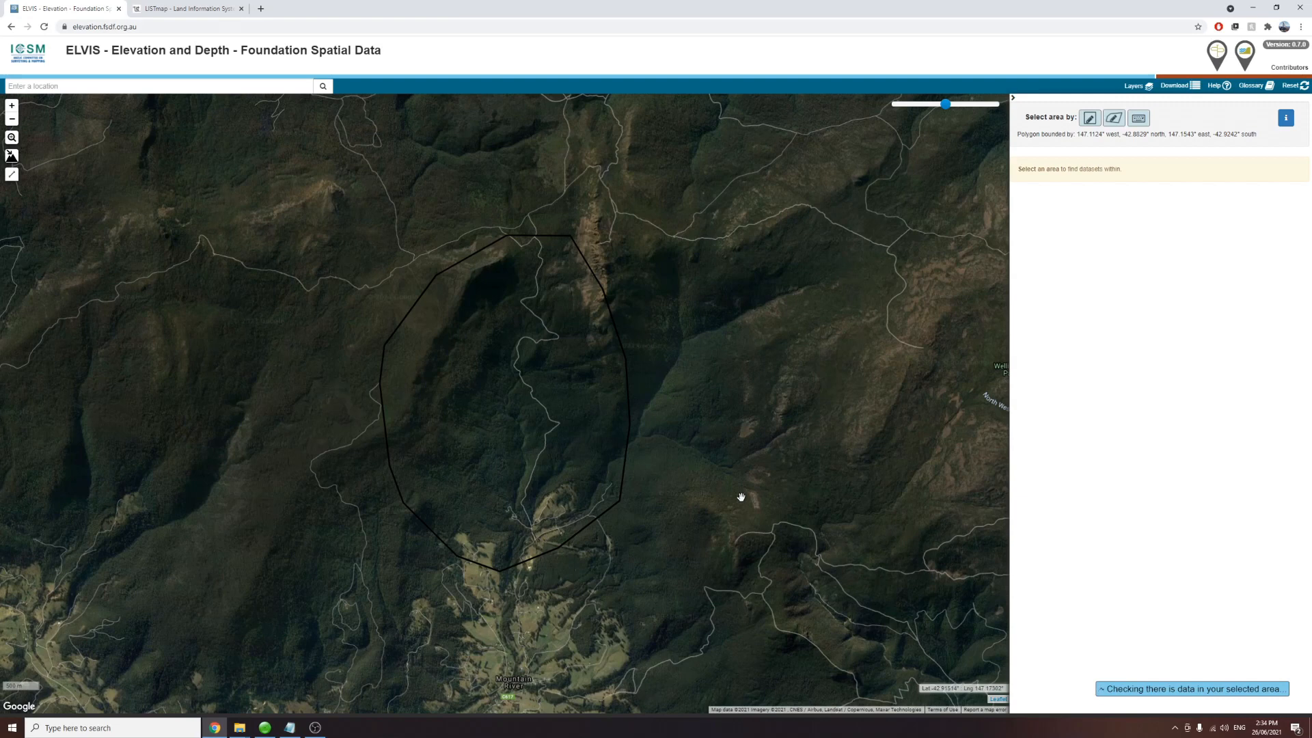
Step: Browse example images in the point cloud image search results
click(259, 7)
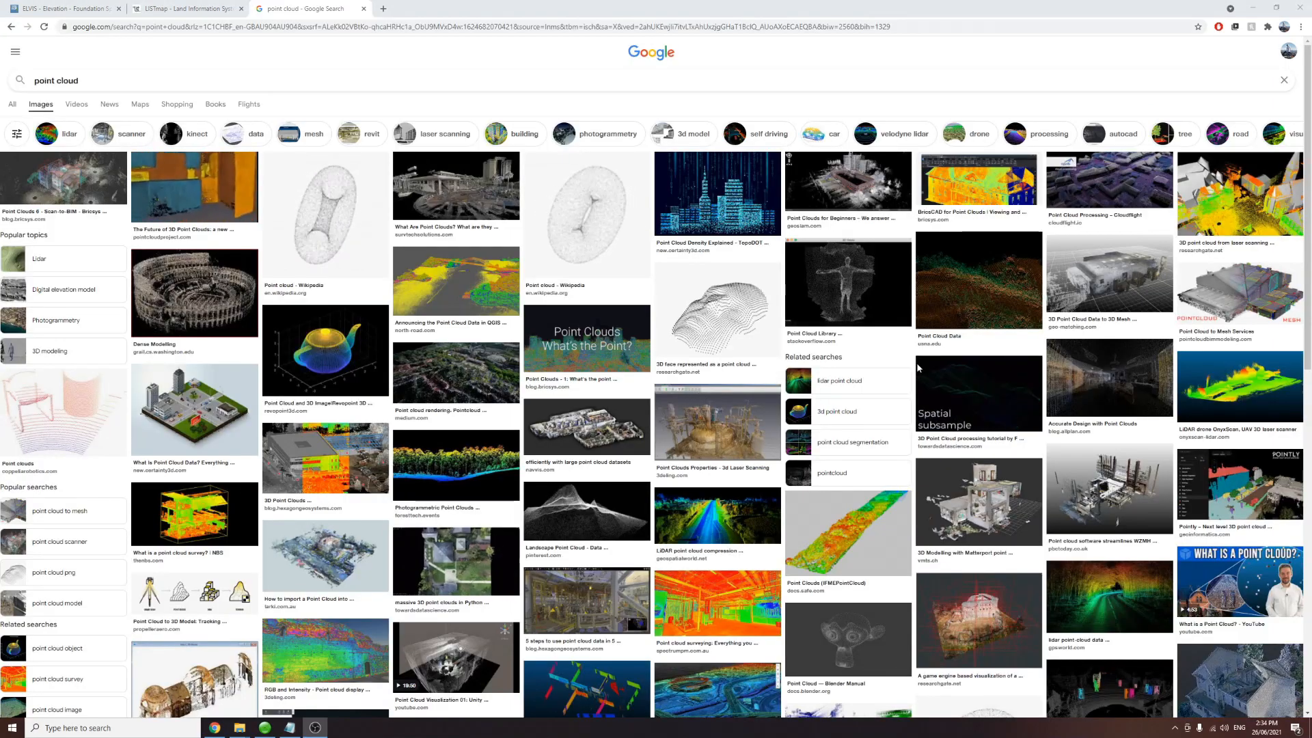
click(251, 354)
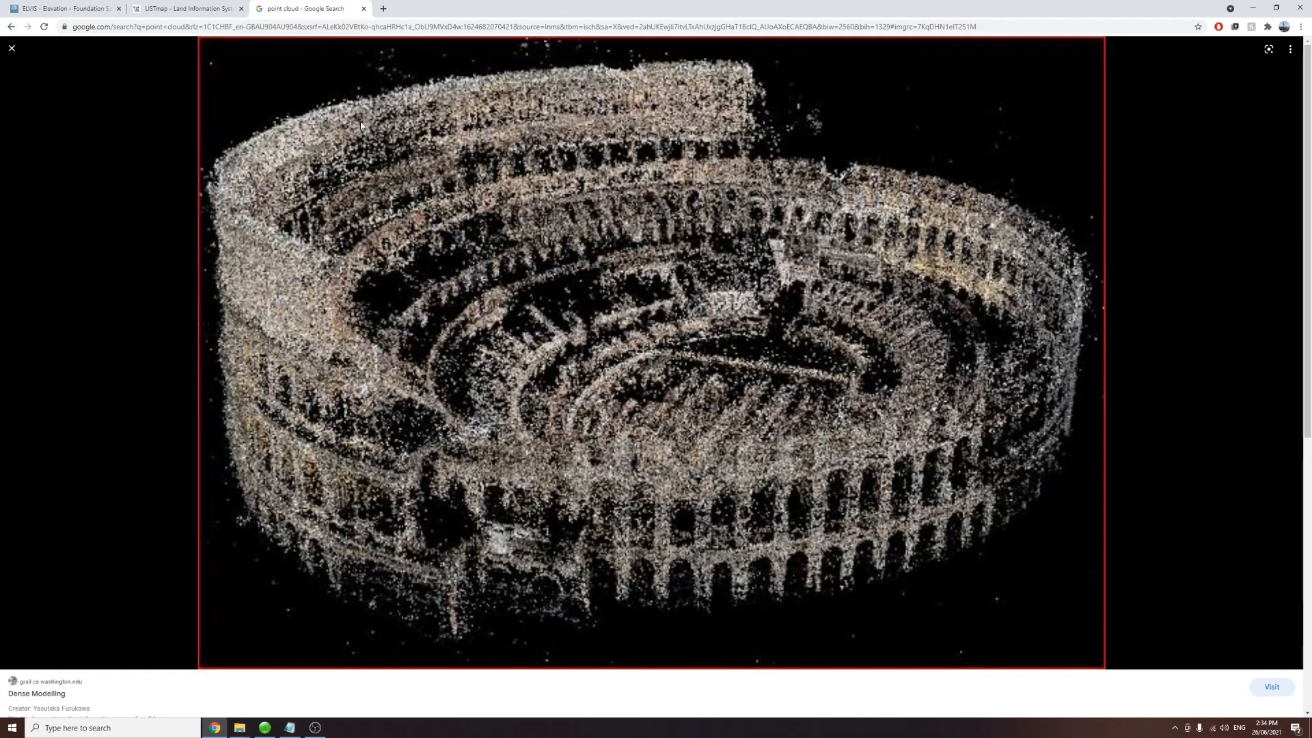
key(Escape)
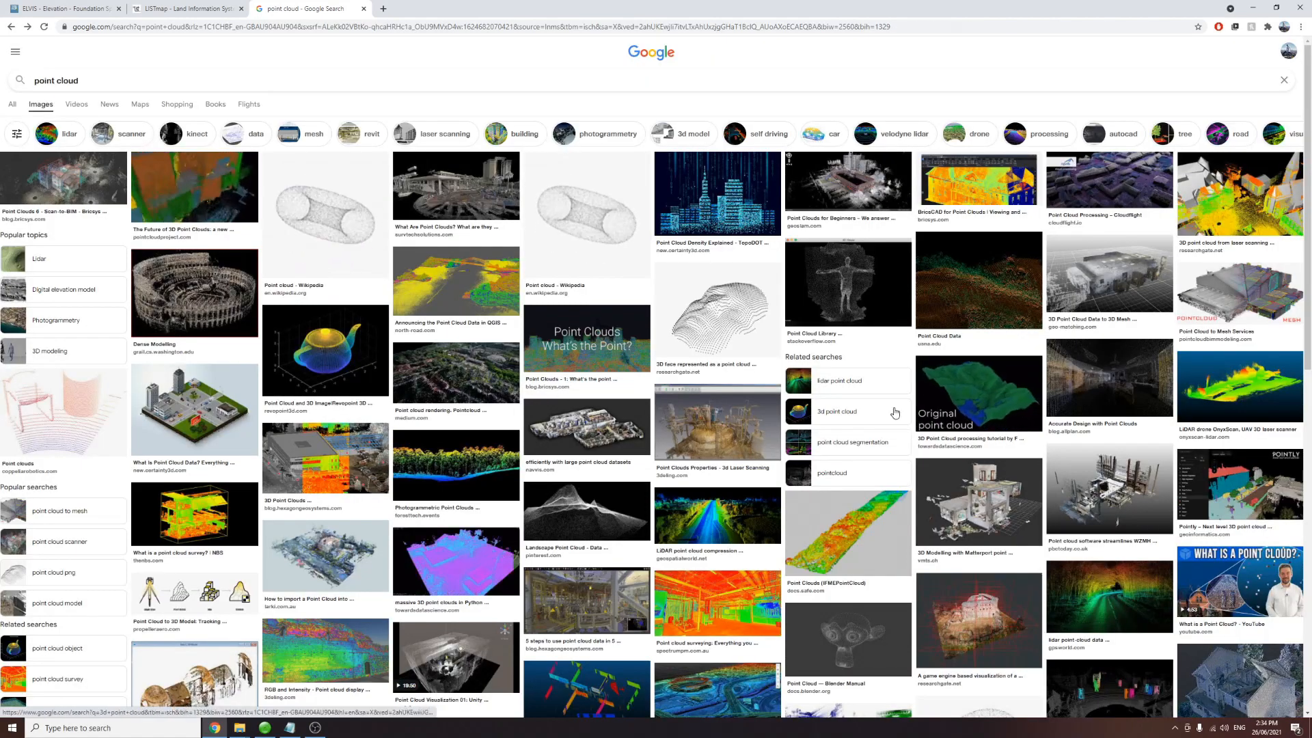
click(973, 287)
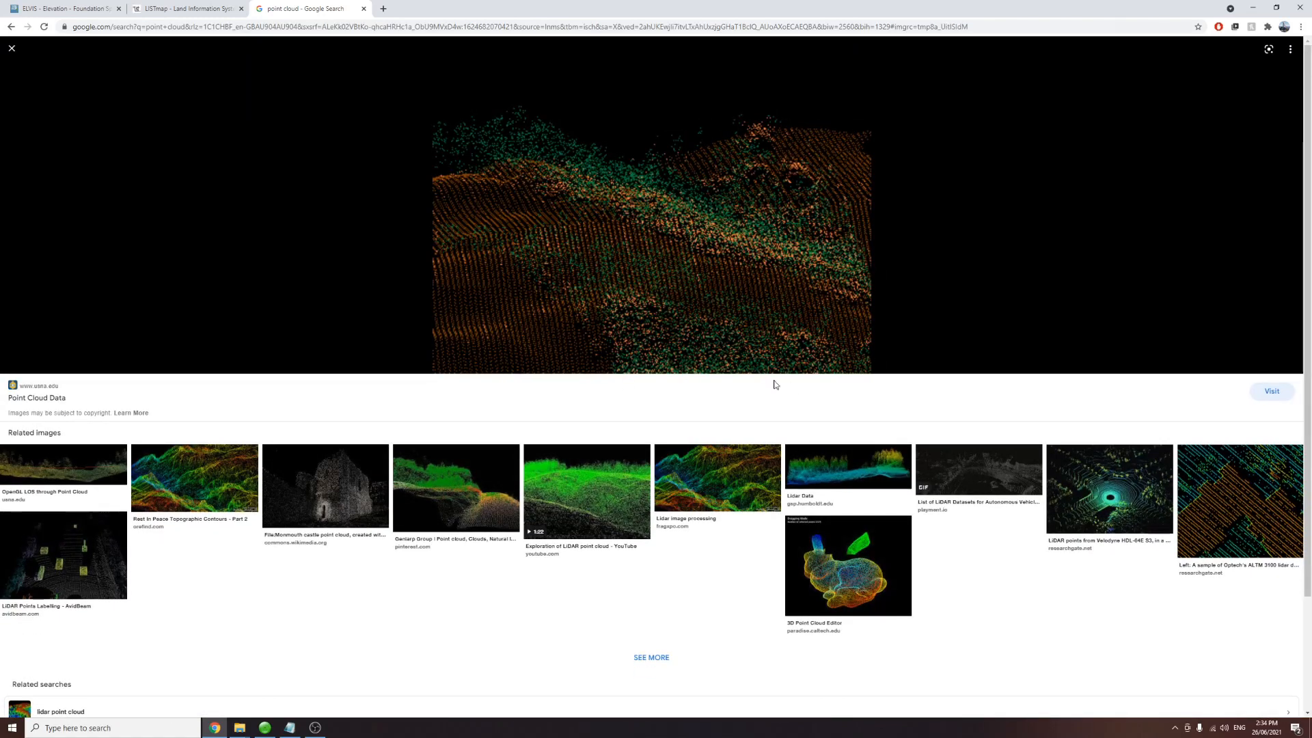
click(827, 472)
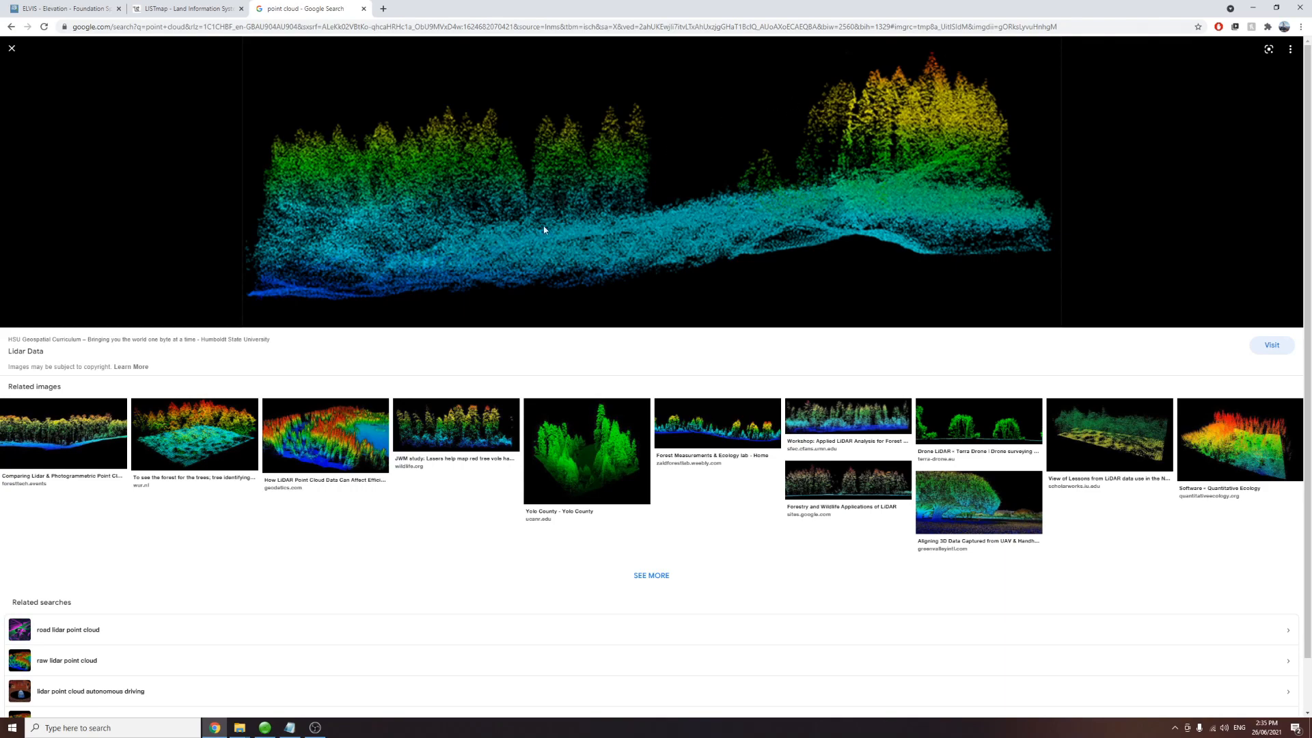
Step: Return to ELVIS and expand the TAS Government 1 Metre digital elevation model file list
click(75, 8)
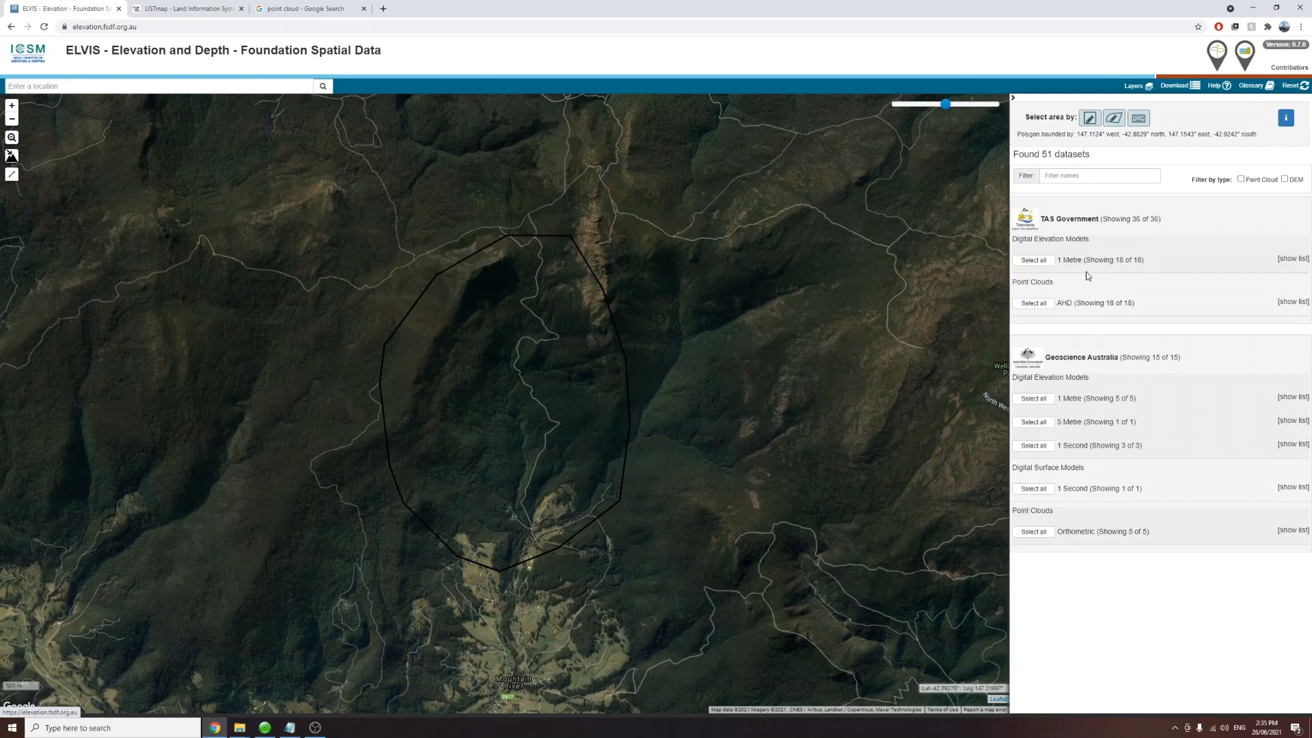
drag(1042, 216, 1115, 220)
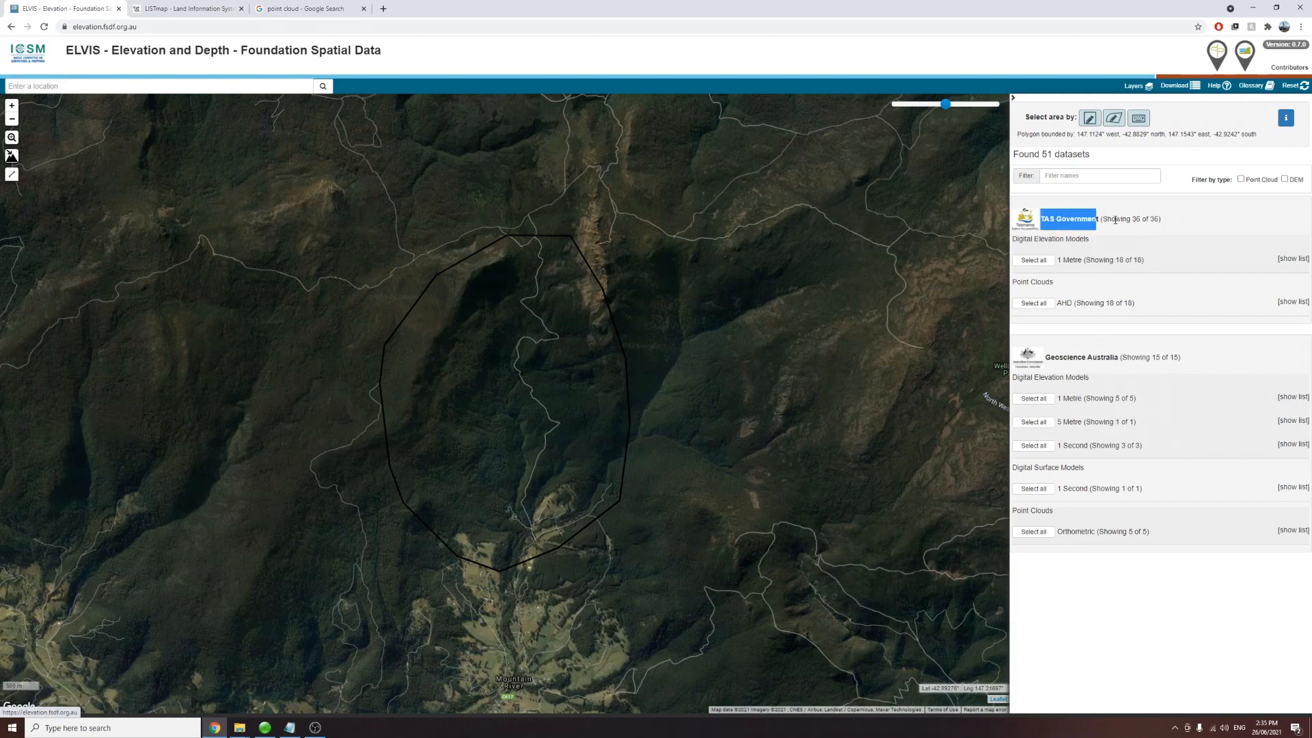
click(1277, 260)
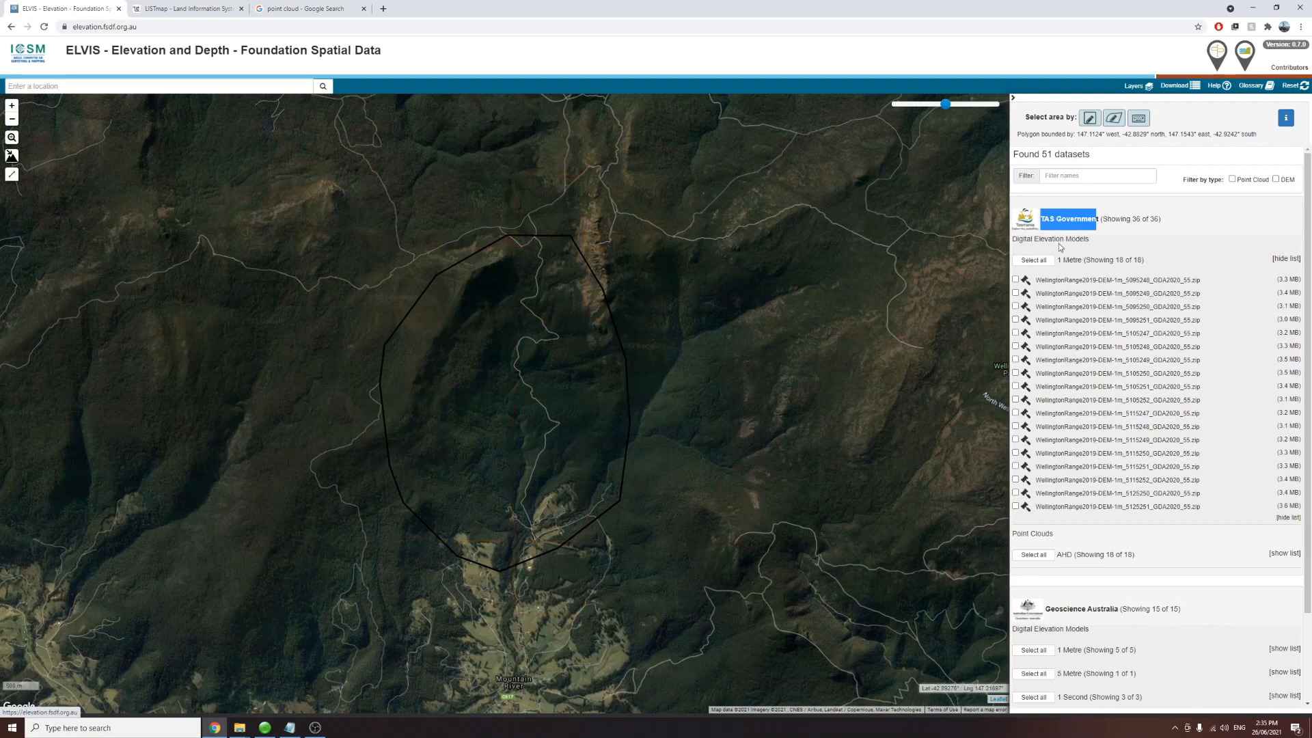
drag(1056, 306, 1081, 320)
click(1085, 291)
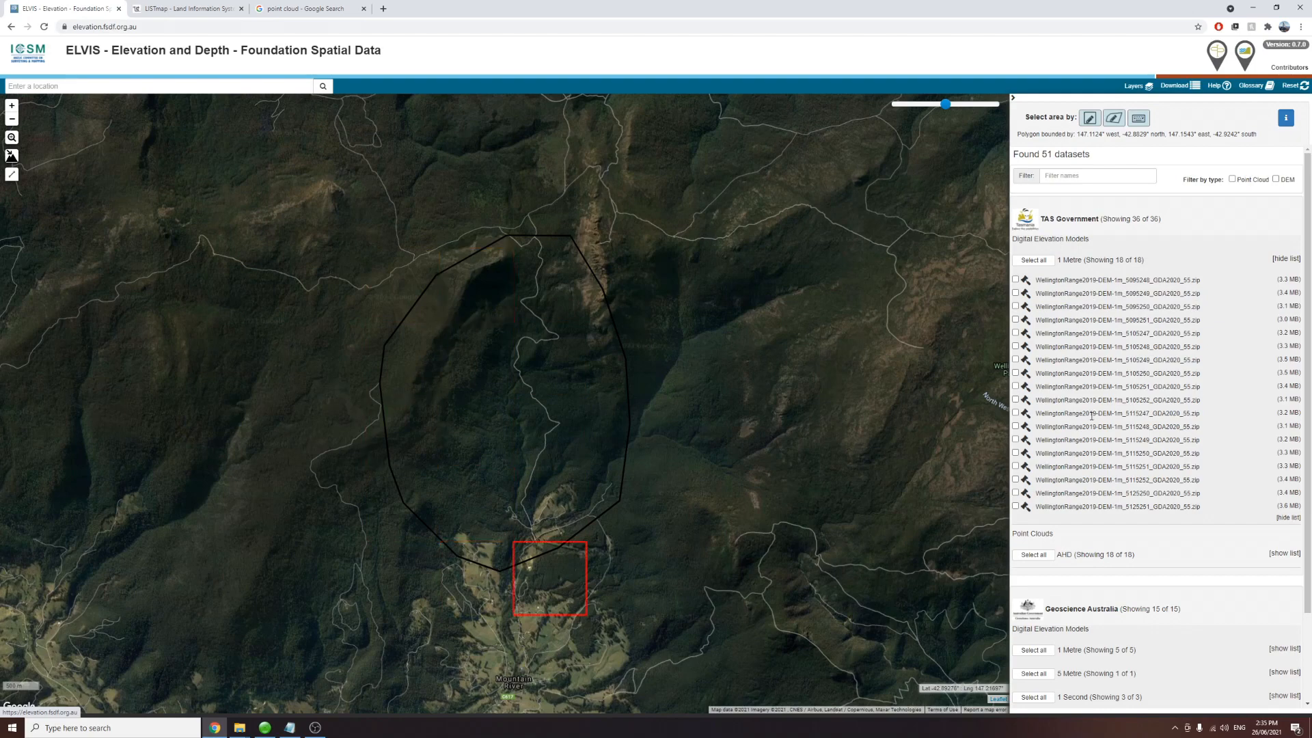
Step: Expand the AHD point cloud file list and compare its tile names with the DEM tiles
click(1283, 554)
scroll(1147, 478, down, 3)
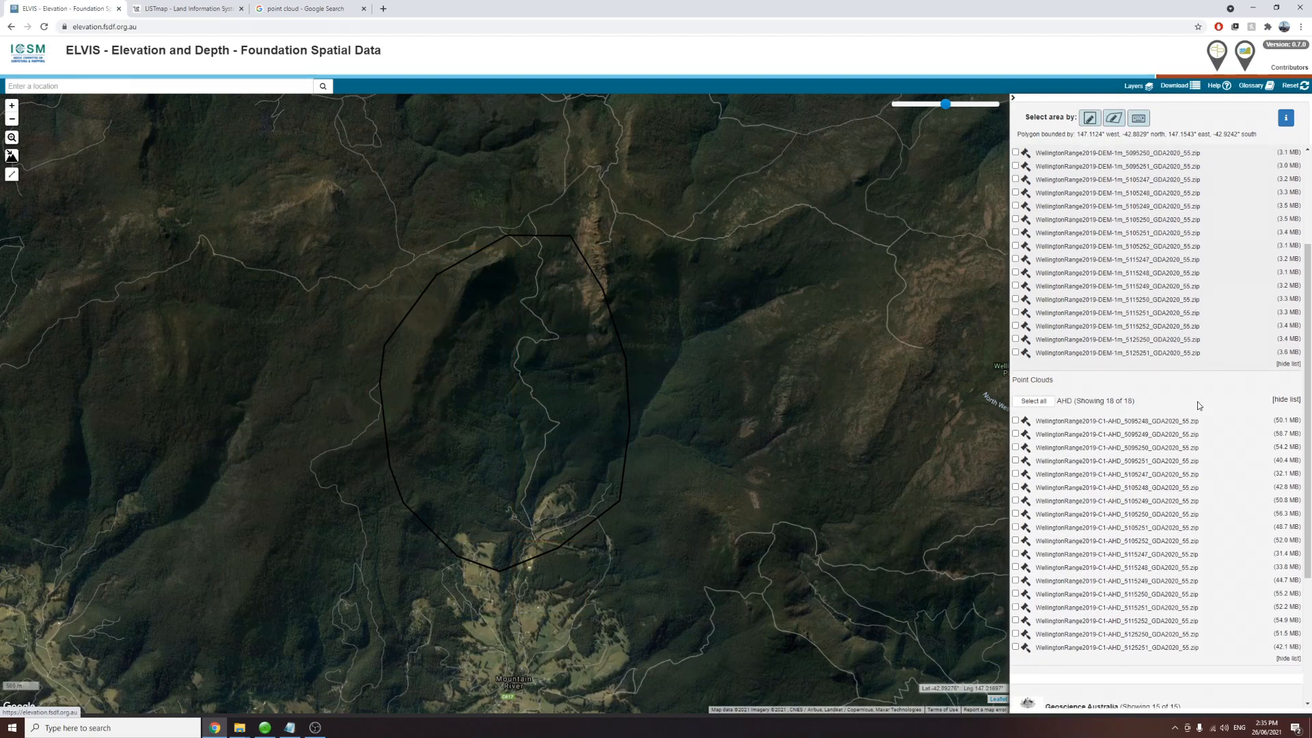
scroll(1147, 302, up, 2)
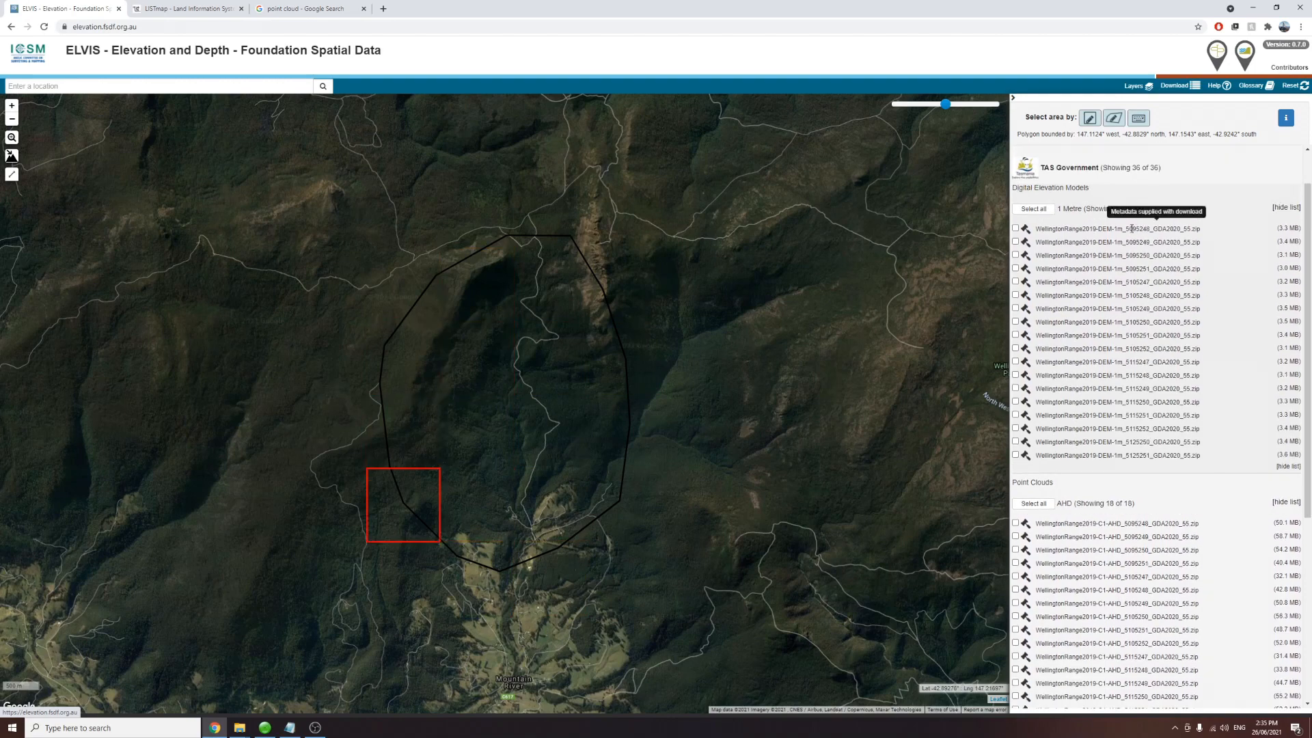
drag(1150, 229, 1168, 231)
drag(1124, 524, 1168, 525)
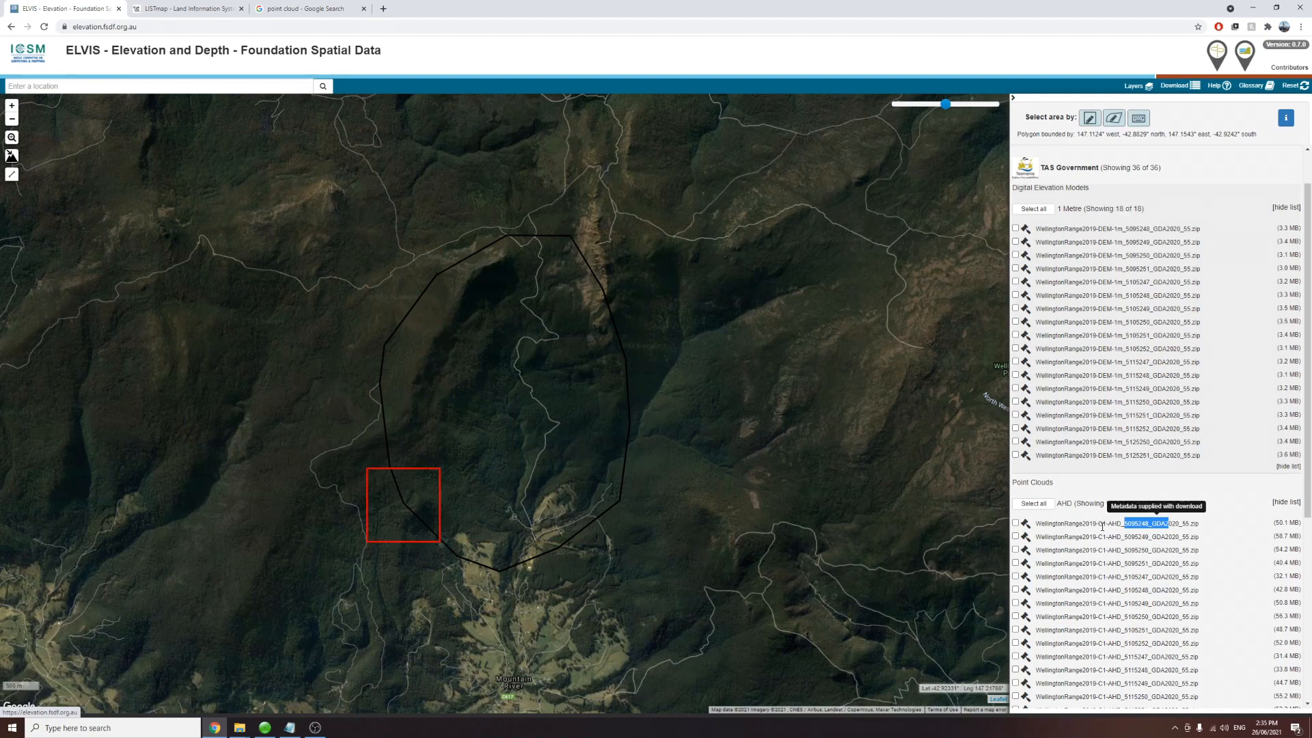
Step: Browse the other dataset lists, including the Geoscience Australia 1 Metre elevation models, in the results panel
scroll(1095, 471, down, 2)
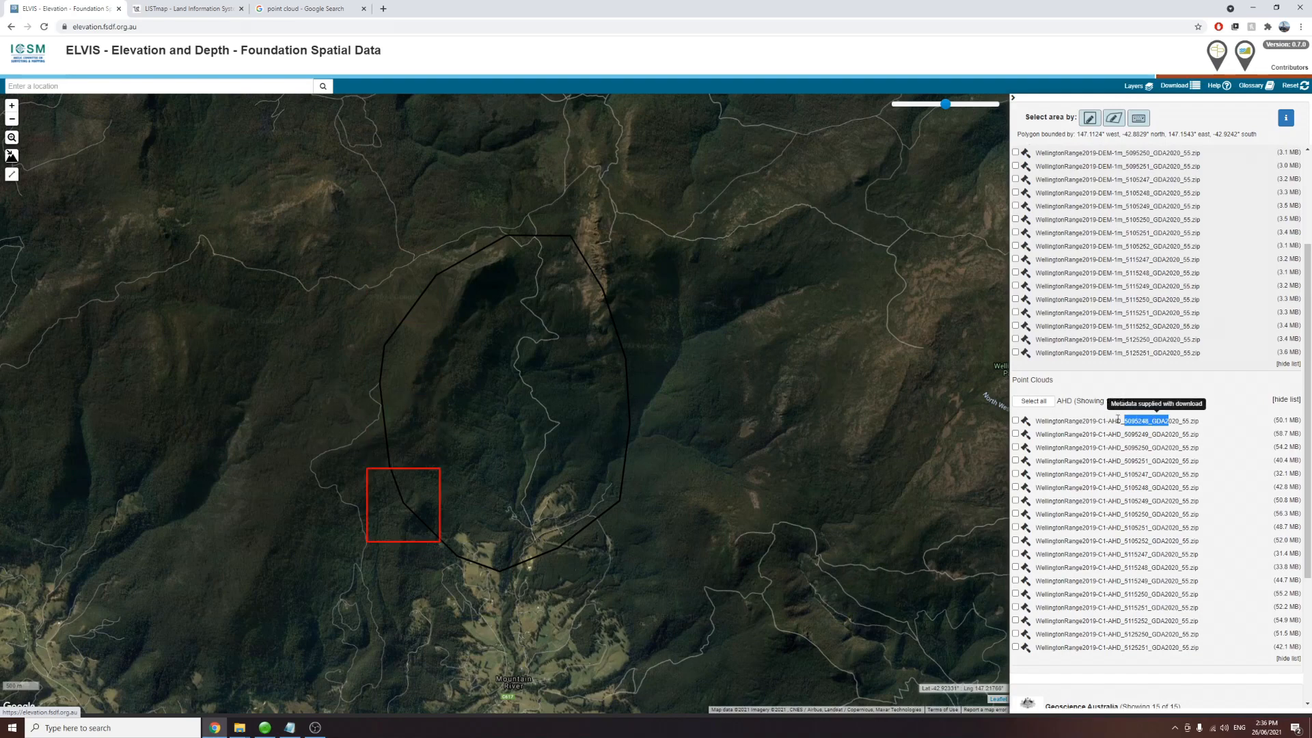
click(1285, 400)
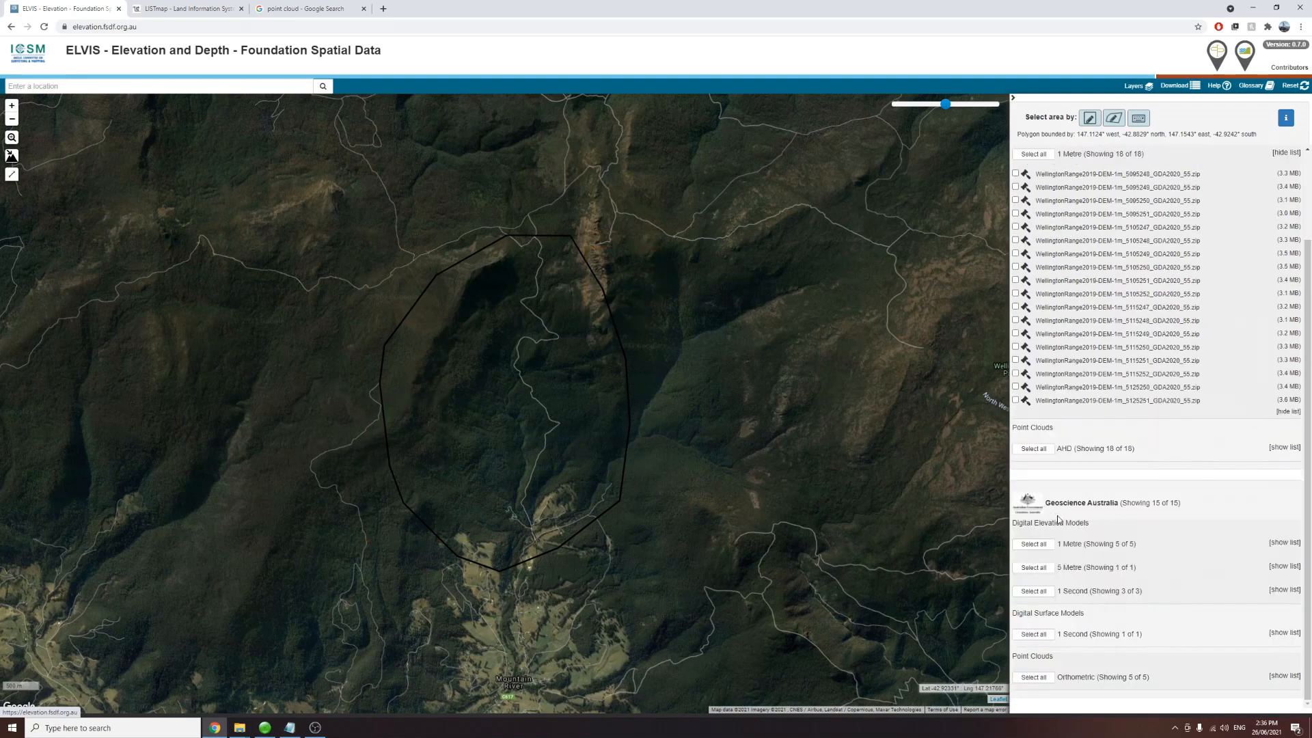
click(1279, 542)
scroll(1164, 539, down, 1)
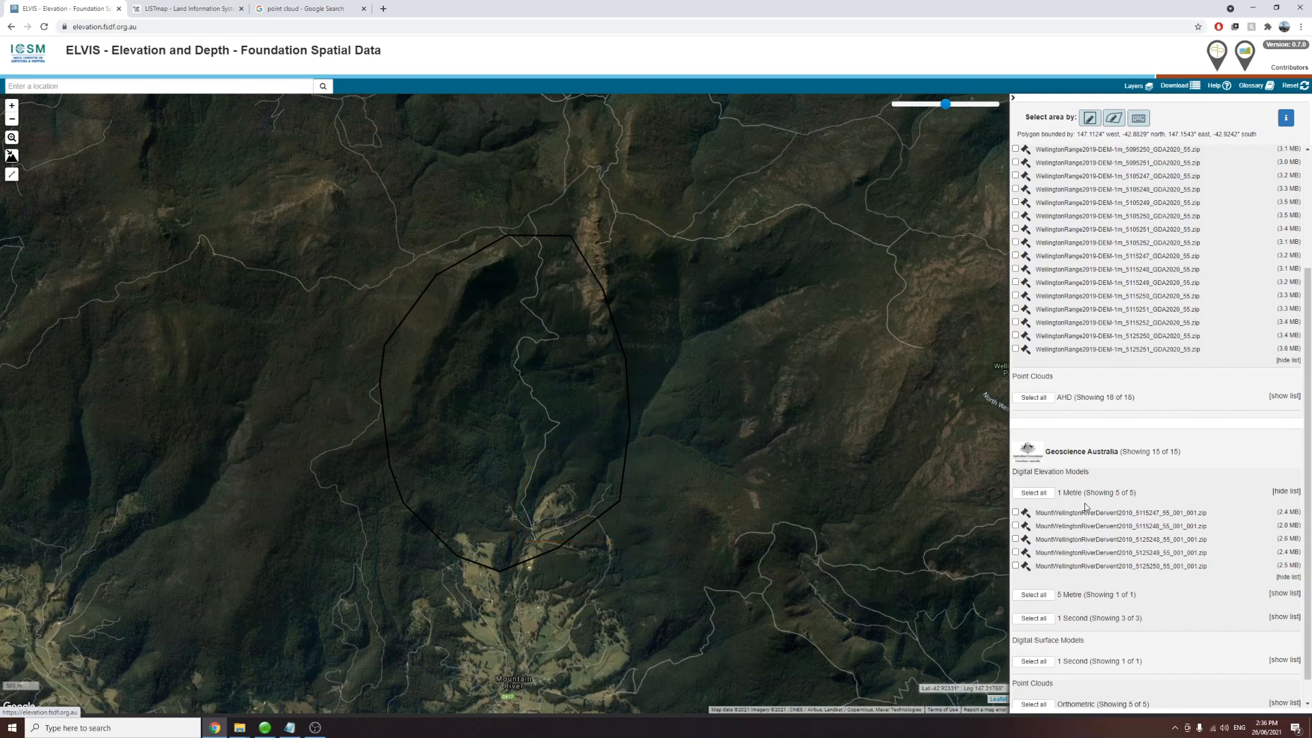
scroll(1084, 506, up, 3)
click(1281, 555)
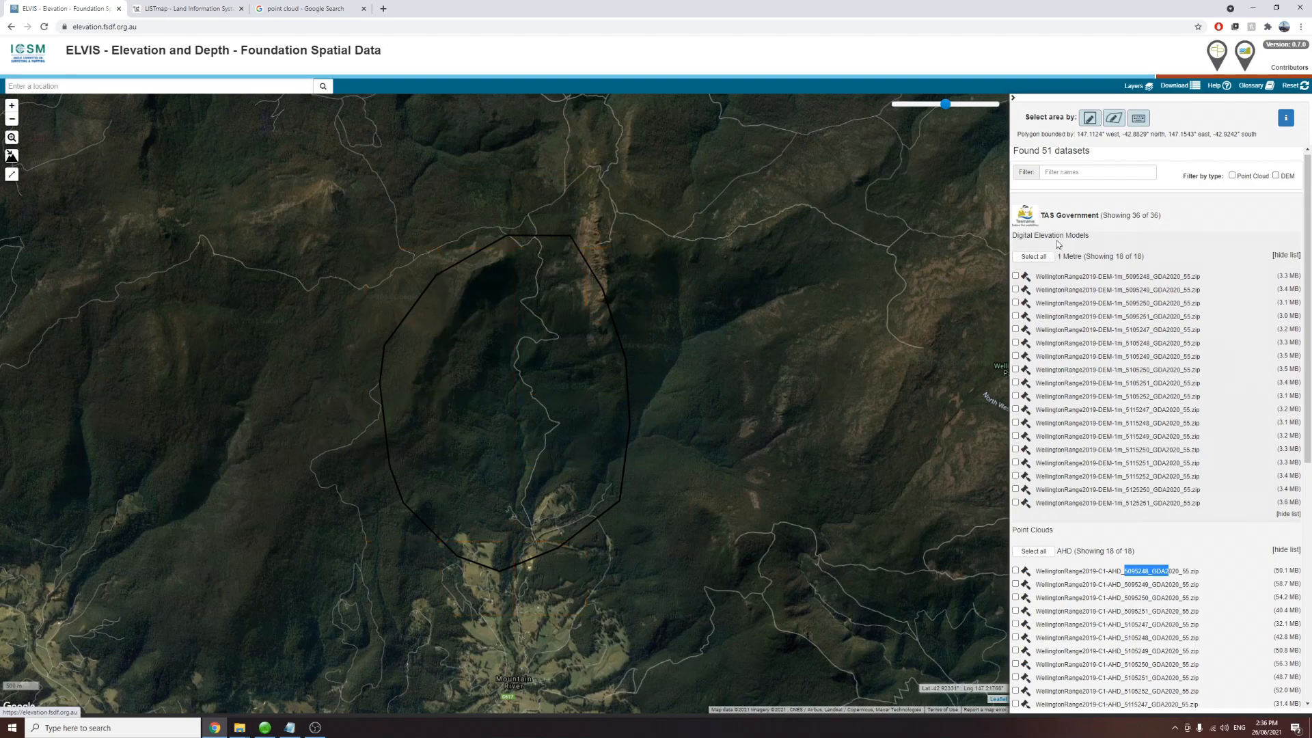
Step: Select all 18 TAS Government 1 Metre DEM tiles and all 18 AHD point cloud tiles
click(1034, 256)
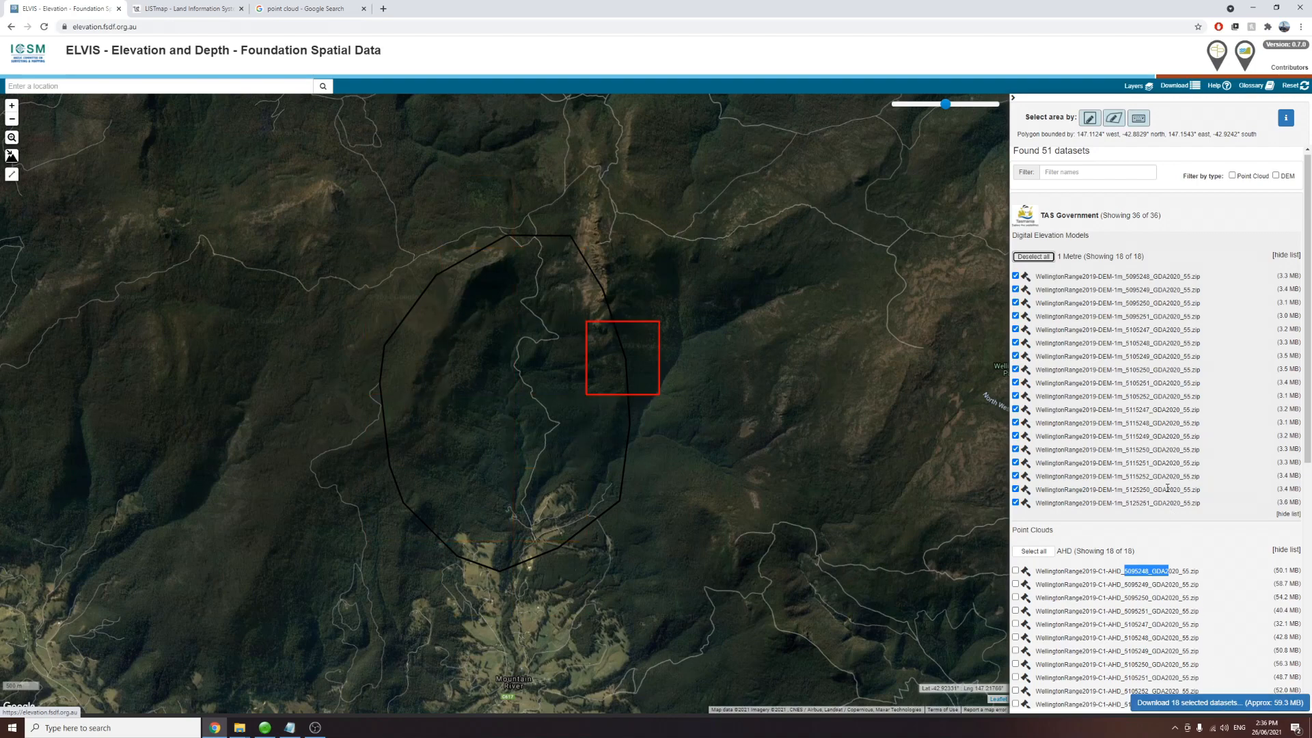
scroll(1175, 478, down, 2)
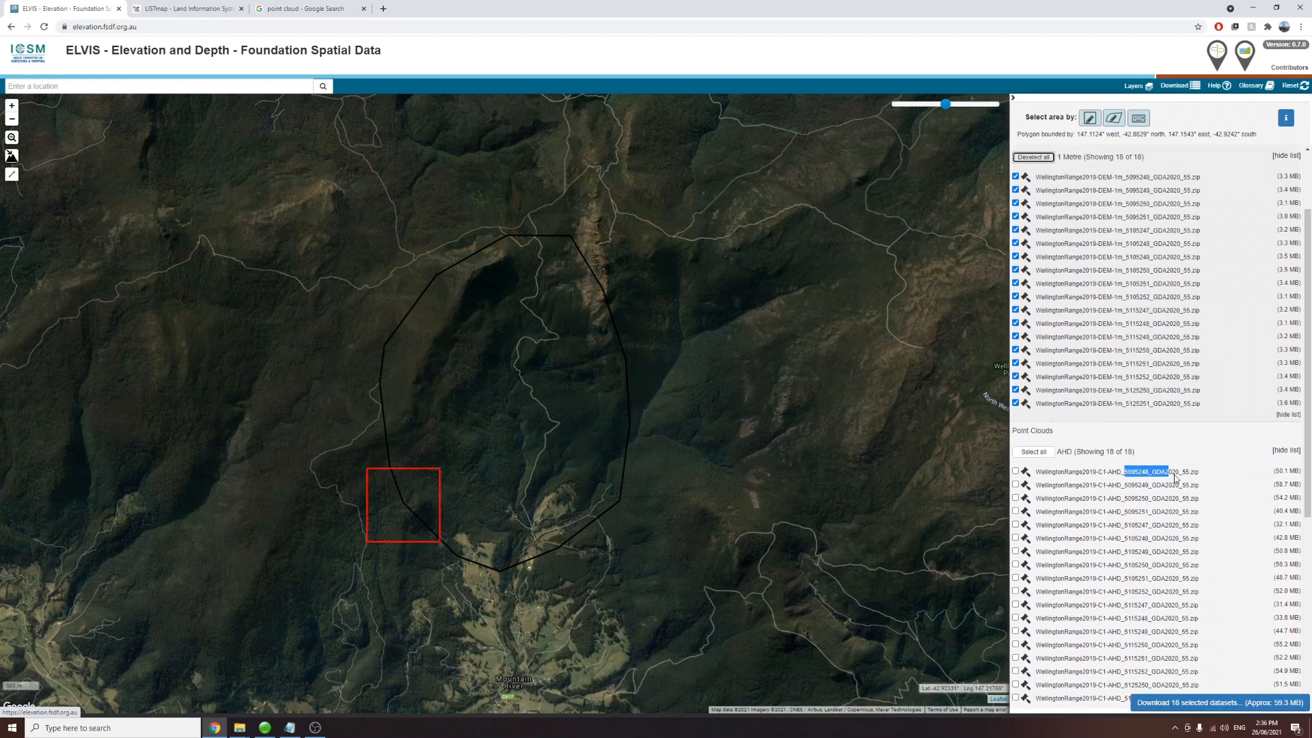
click(1042, 453)
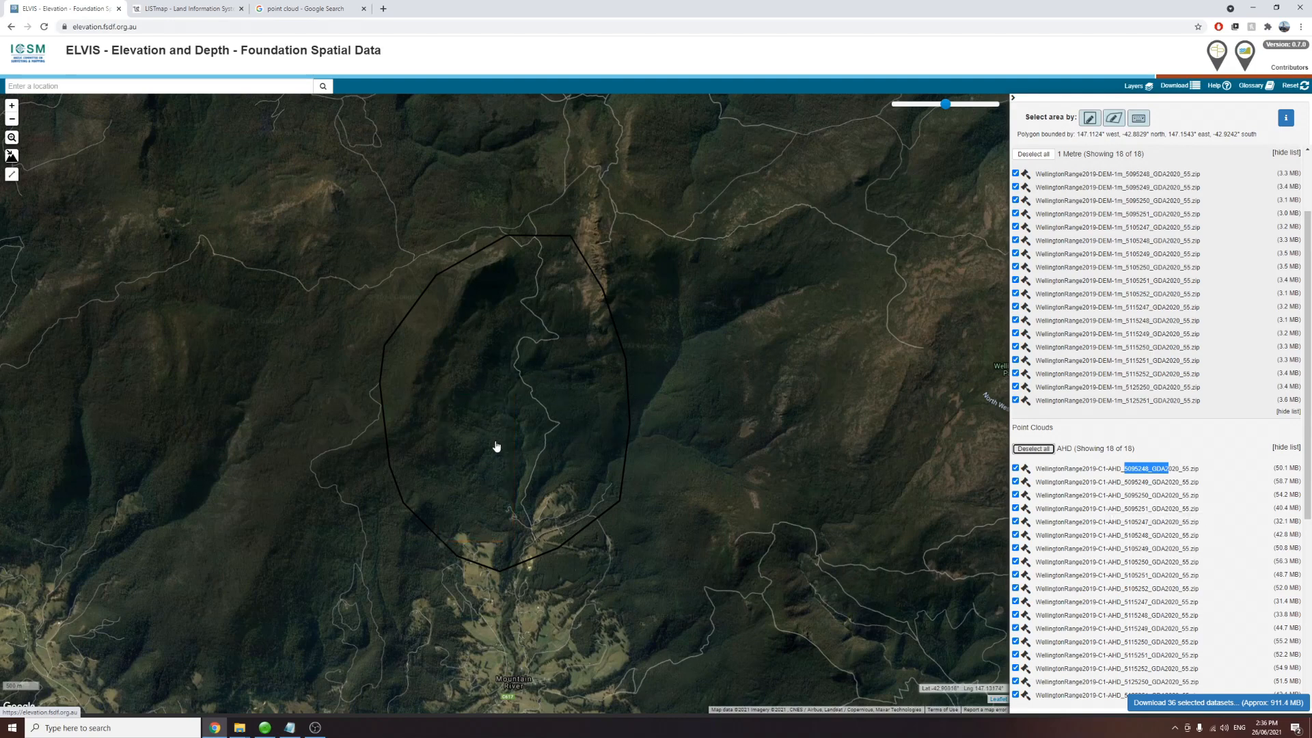
scroll(498, 447, down, 1)
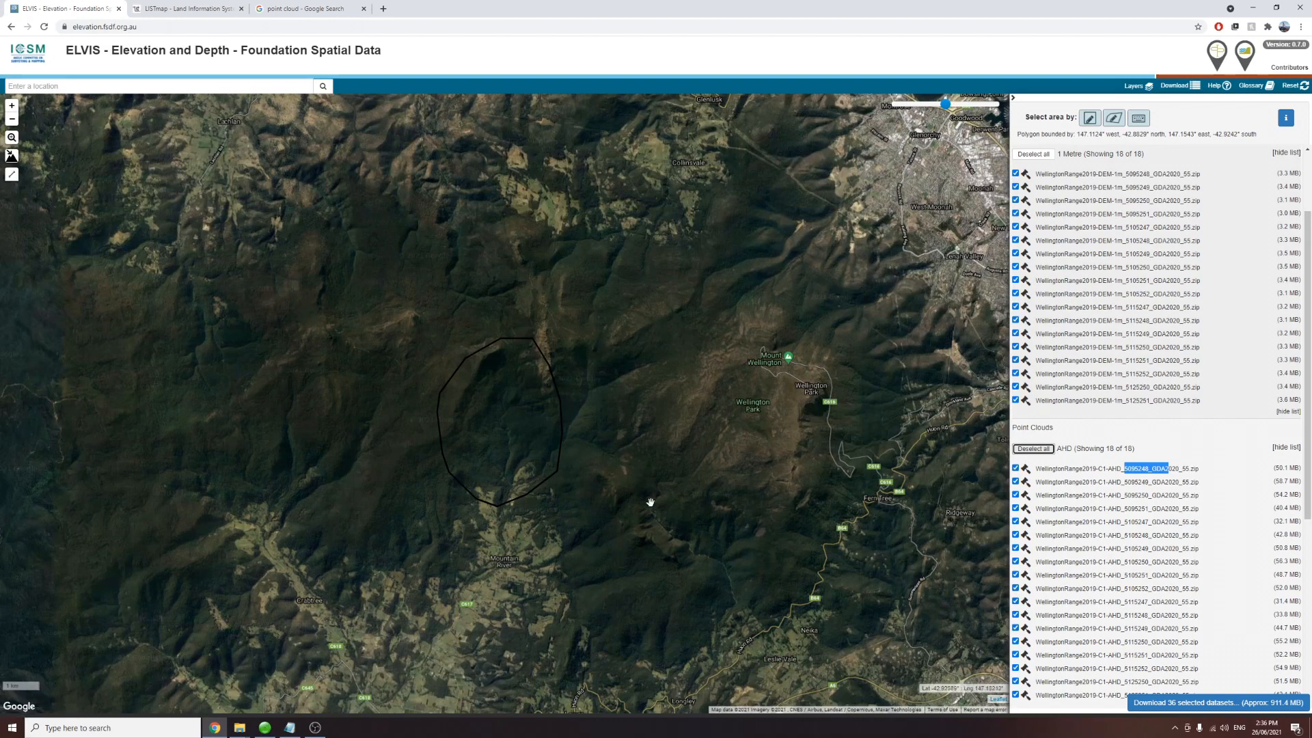
scroll(494, 425, up, 1)
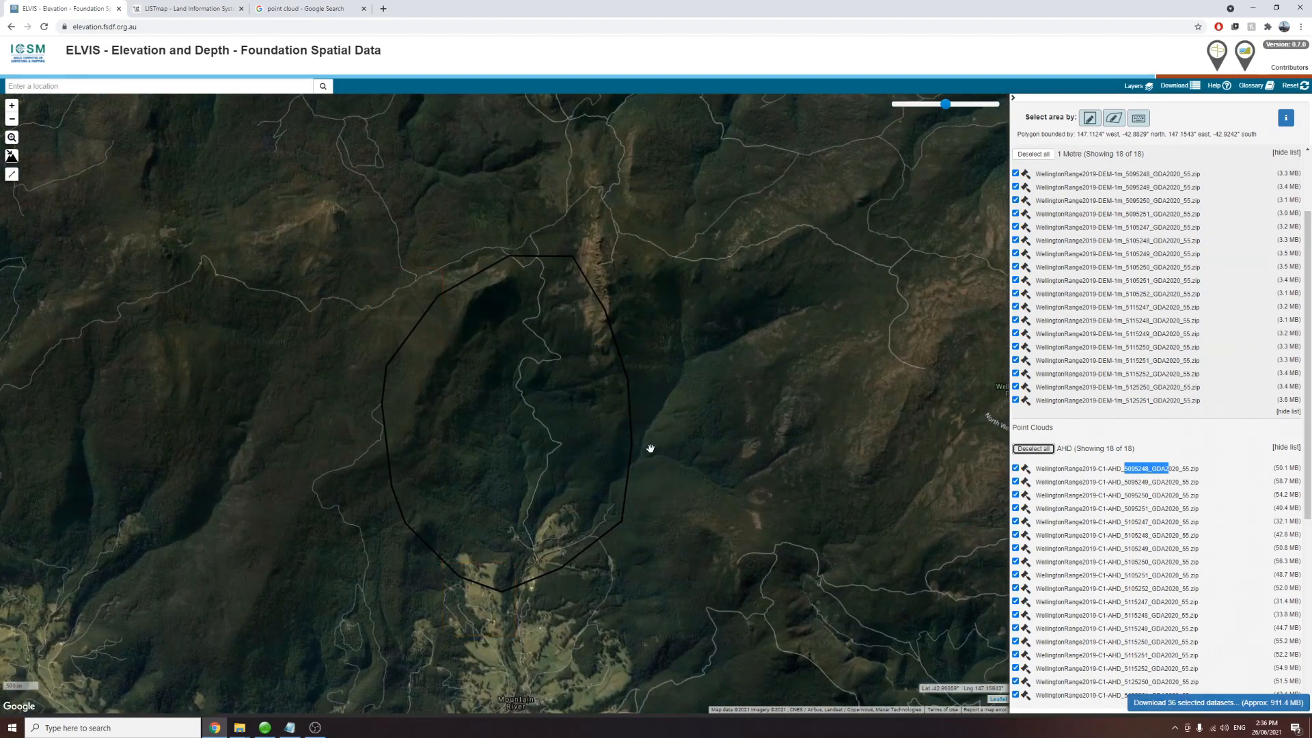
Step: Open the download request for the 36 selected datasets and start the extract
click(1175, 703)
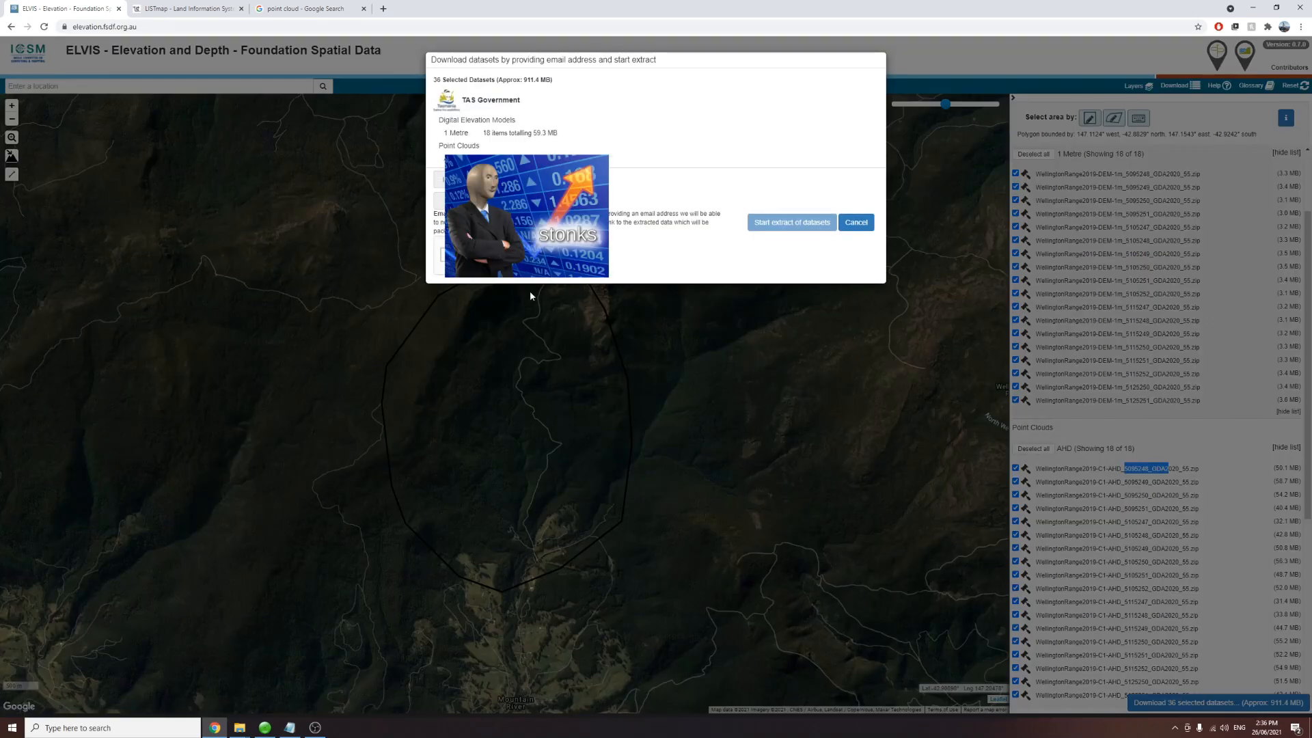
click(448, 255)
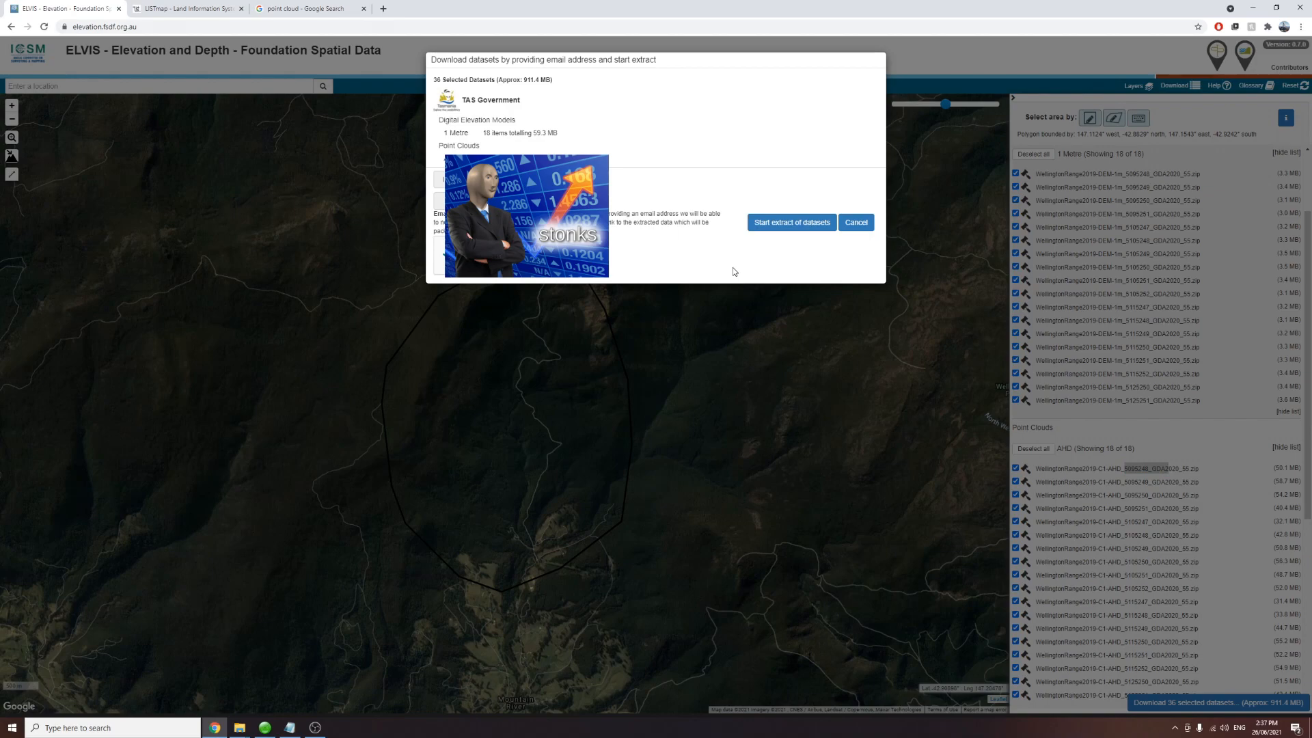
click(791, 222)
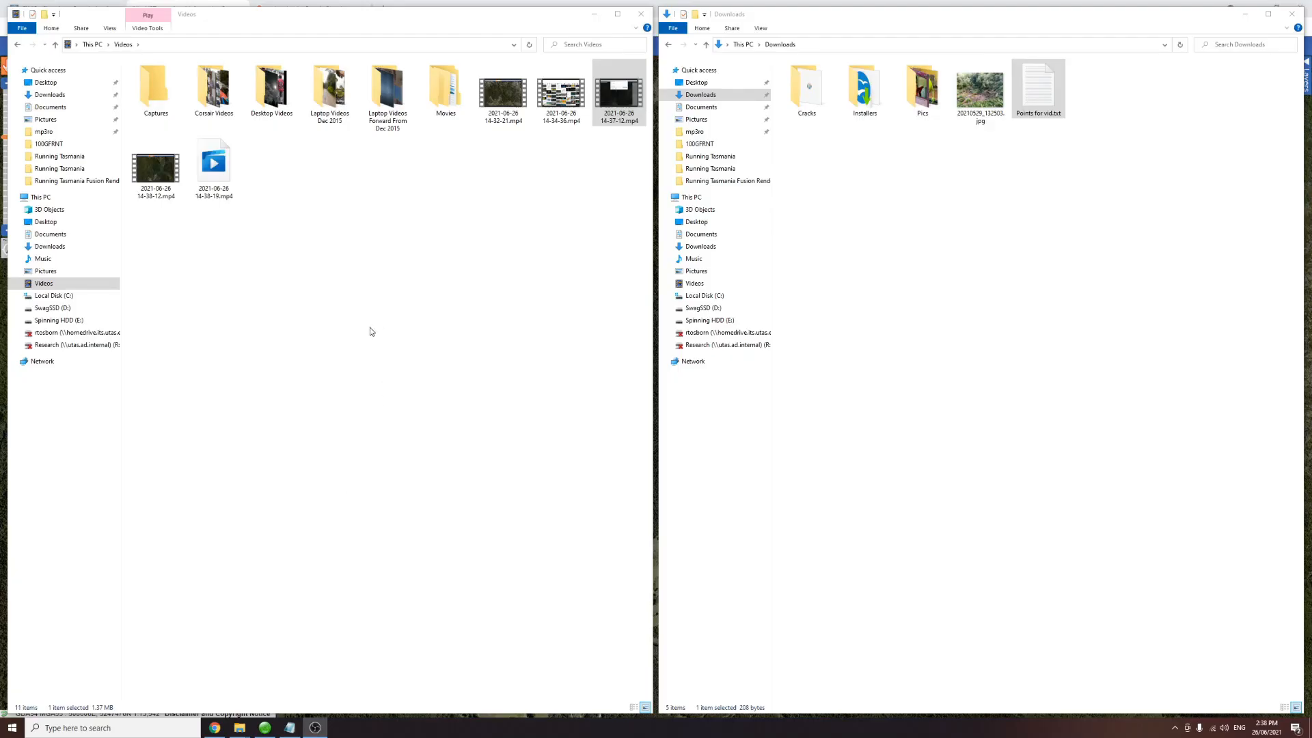
Step: In File Explorer, open the Lidar Analysis folder and then its 6 Trestle Falls Revisit subfolder
click(17, 44)
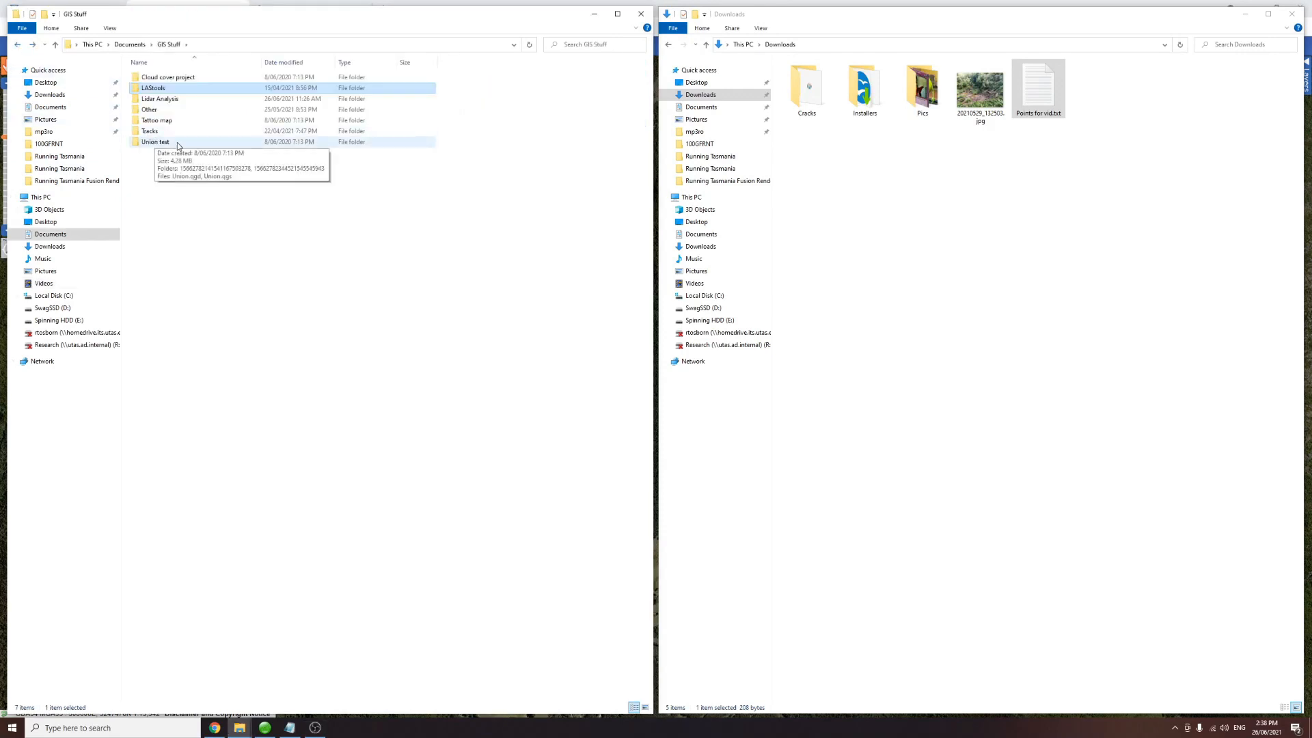
double_click(160, 98)
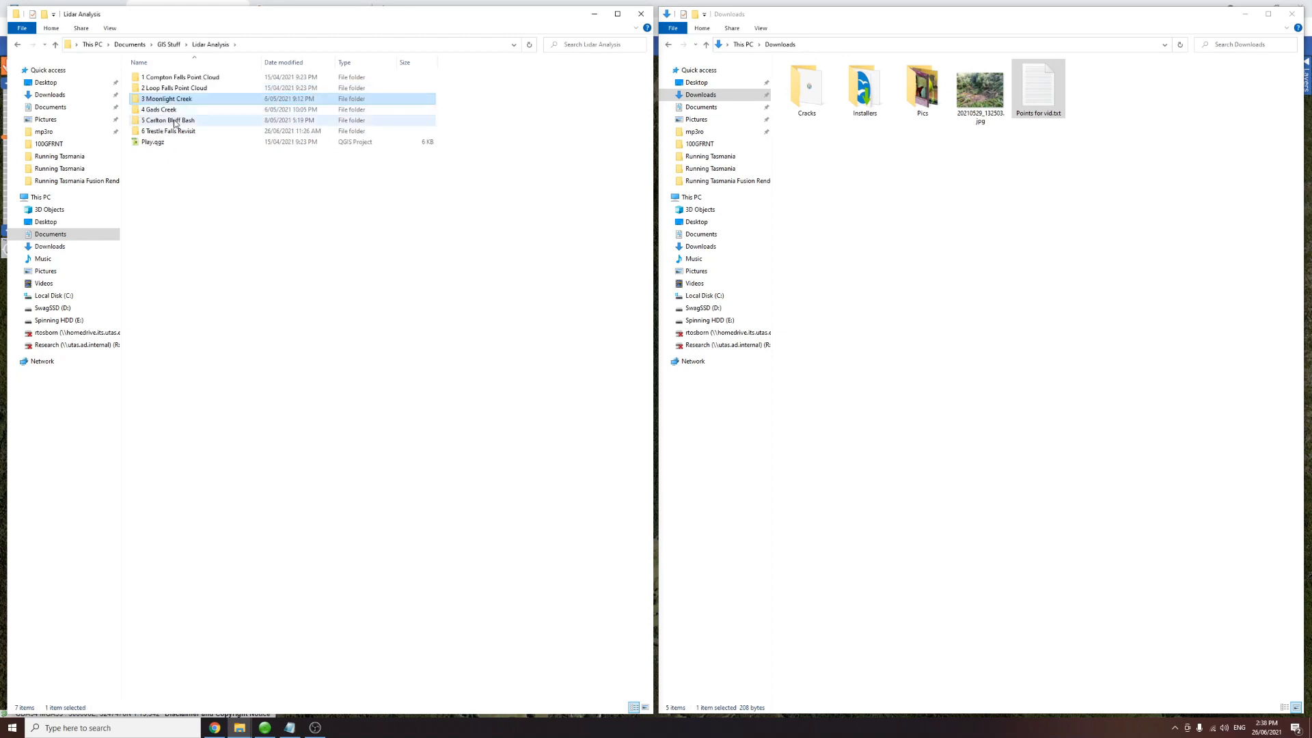
double_click(171, 131)
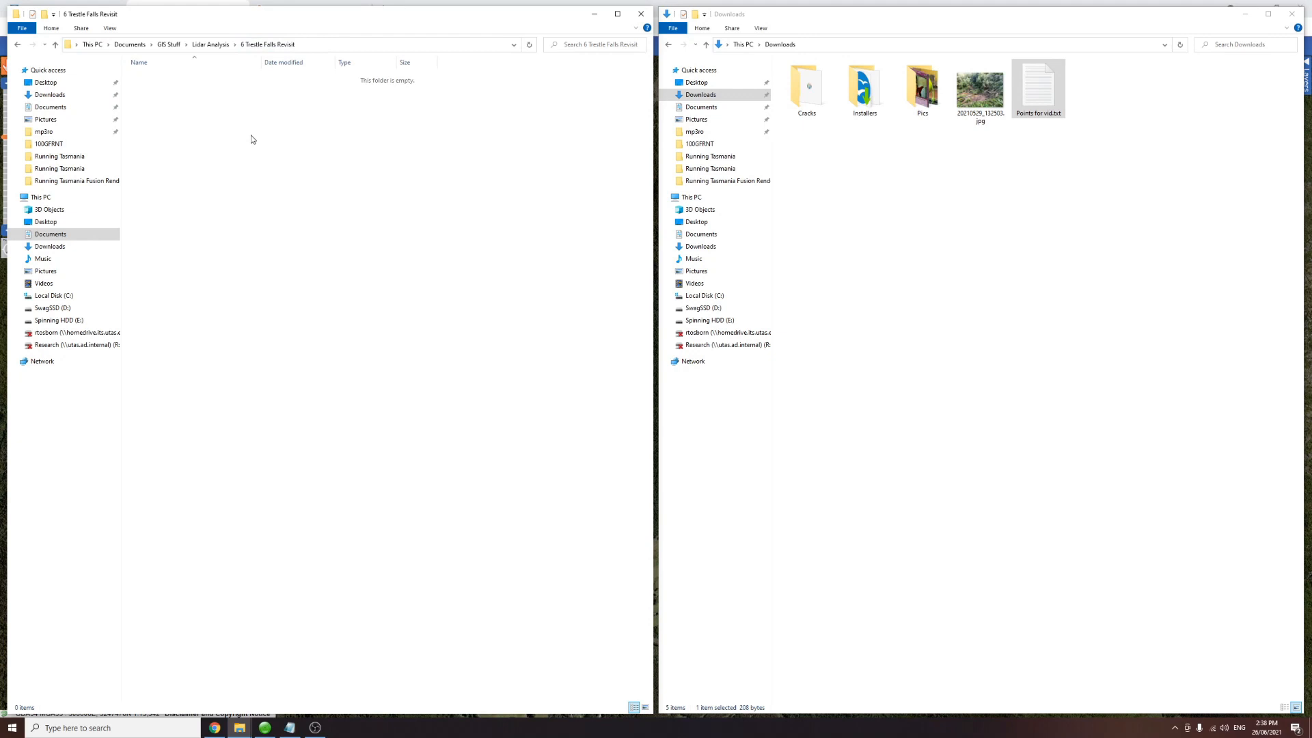
Step: Create four new folders named Zip, Las, Tif and Merged in 6 Trestle Falls Revisit
key(ctrl+shift+n)
text(Z)
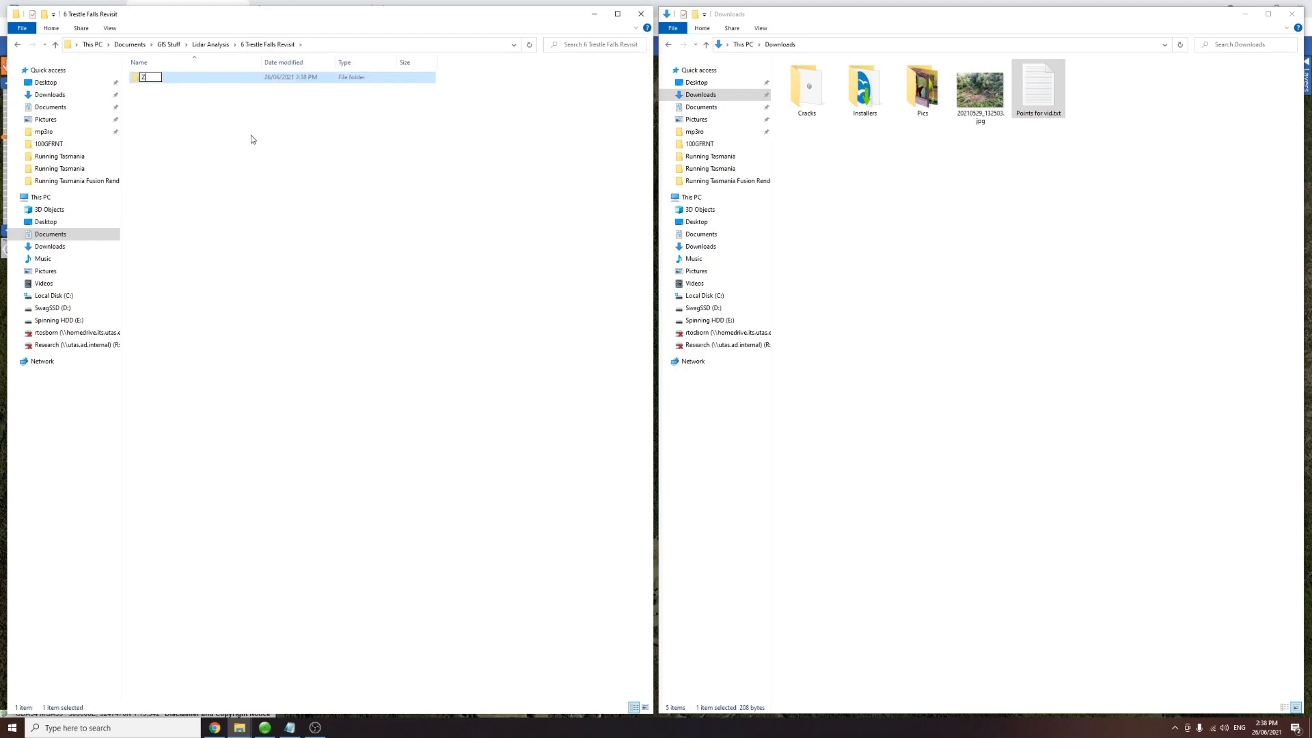
text(ip)
key(Return)
key(ctrl+shift+n)
text(Las)
key(Return)
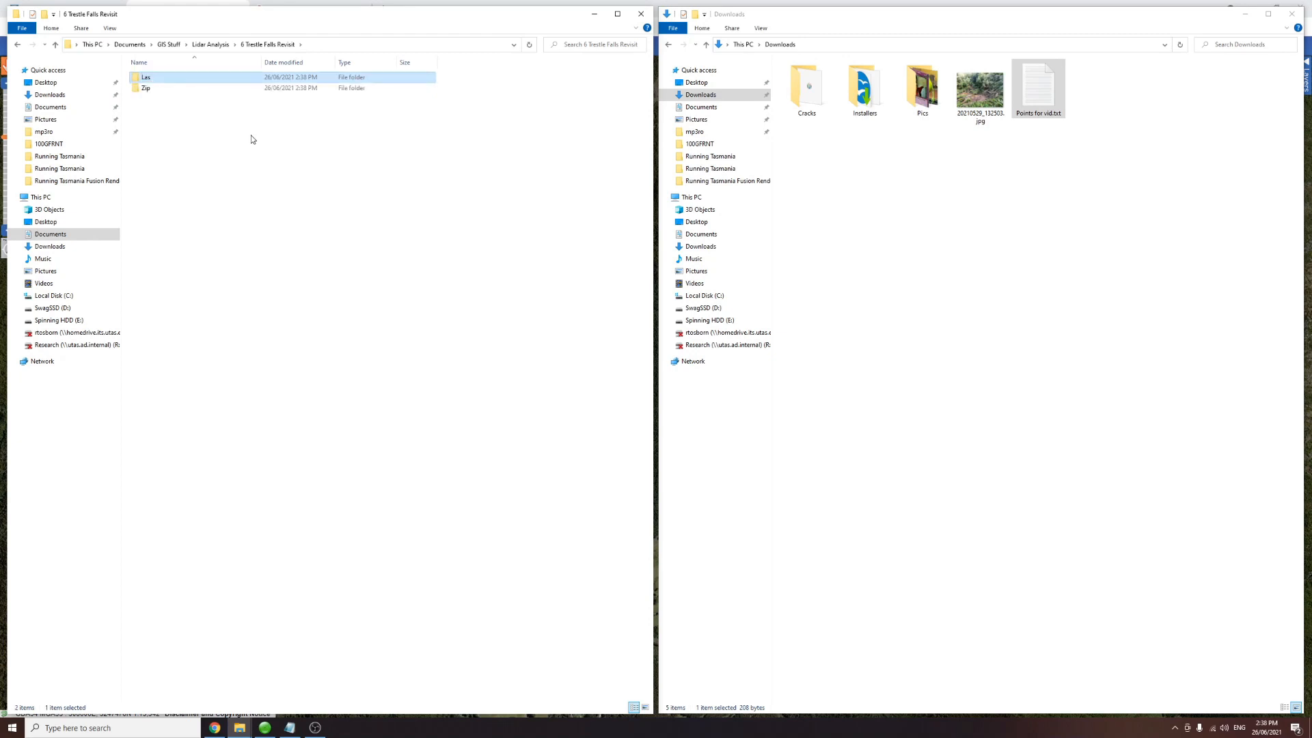
key(ctrl+shift+n)
text(Tif)
key(Return)
key(ctrl+shift+n)
text(Merged)
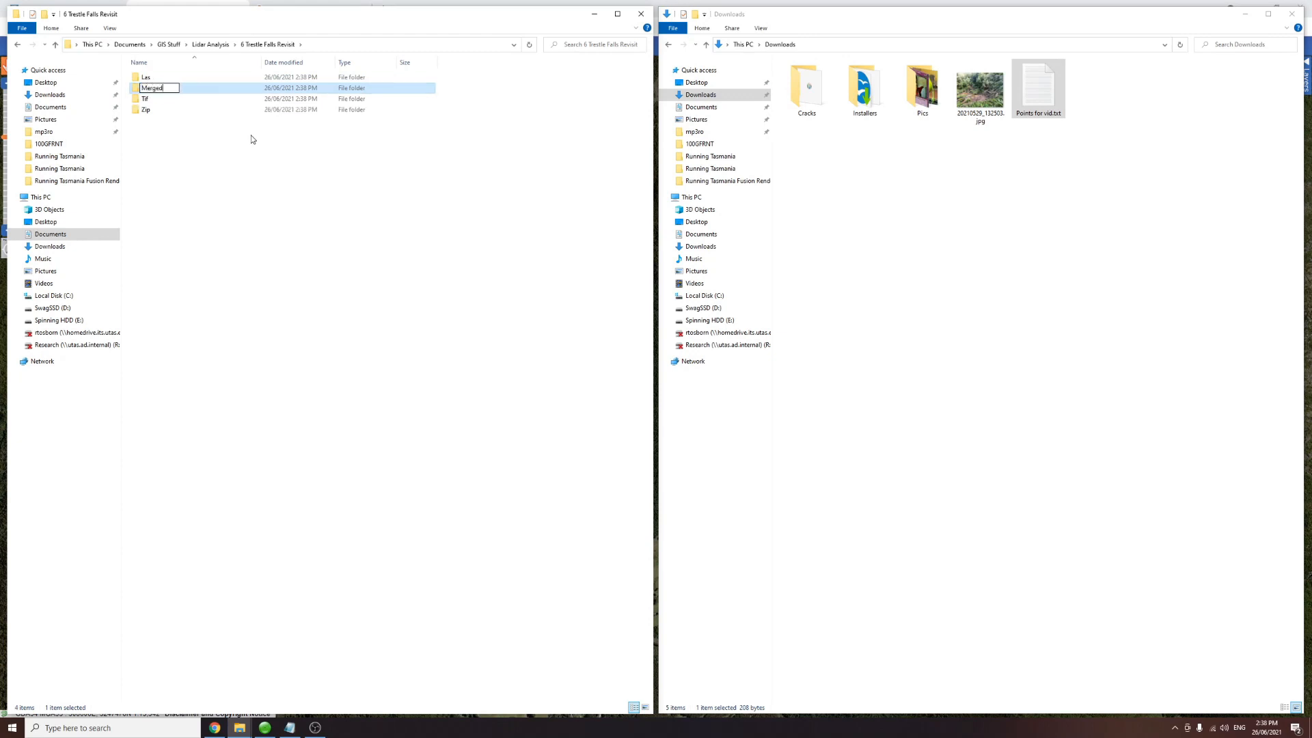
key(Return)
click(228, 182)
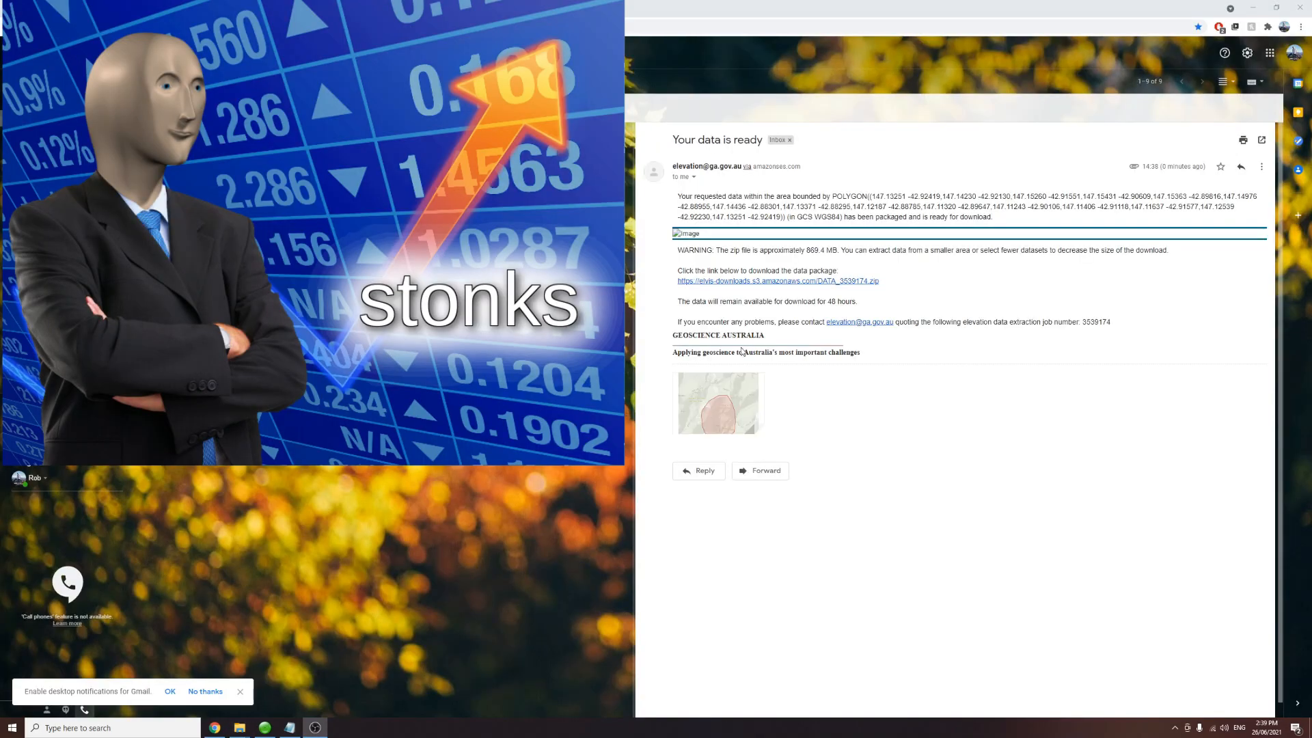
Step: Download the data zip through the link in the ready-data e-mail, then return to File Explorer
click(760, 282)
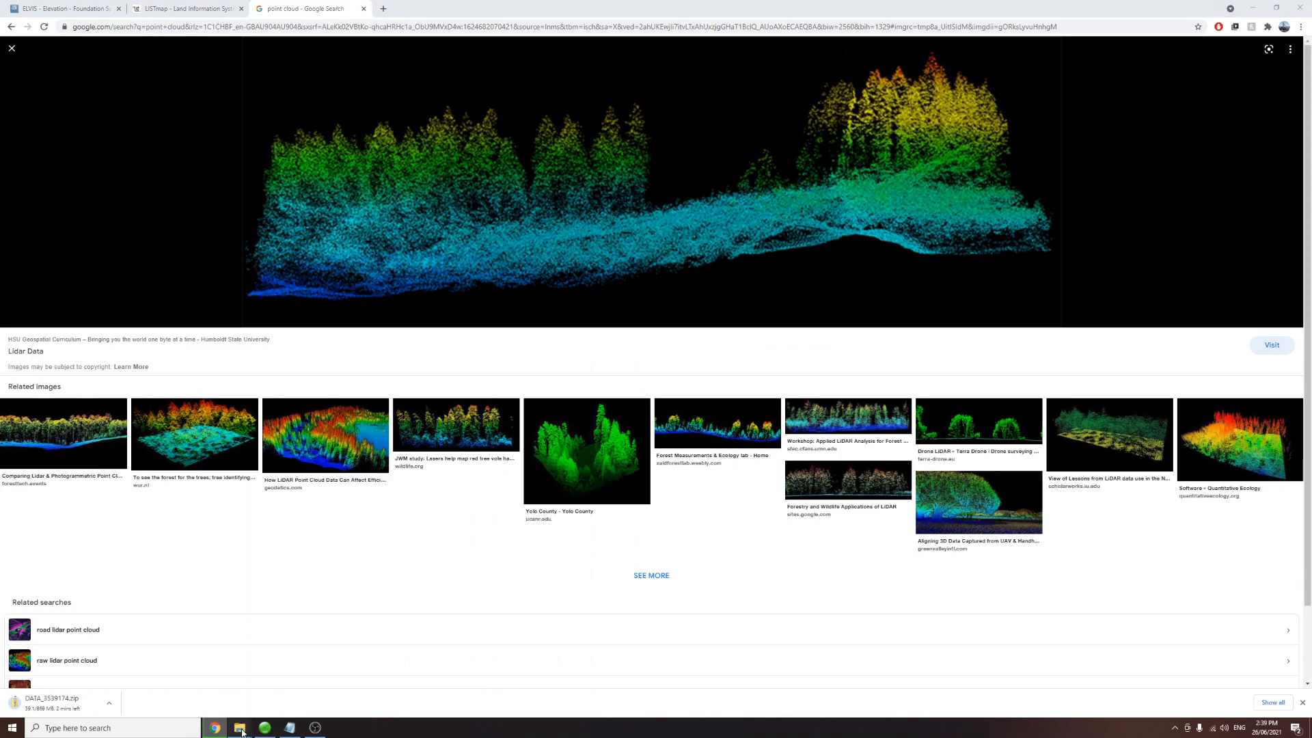
click(239, 727)
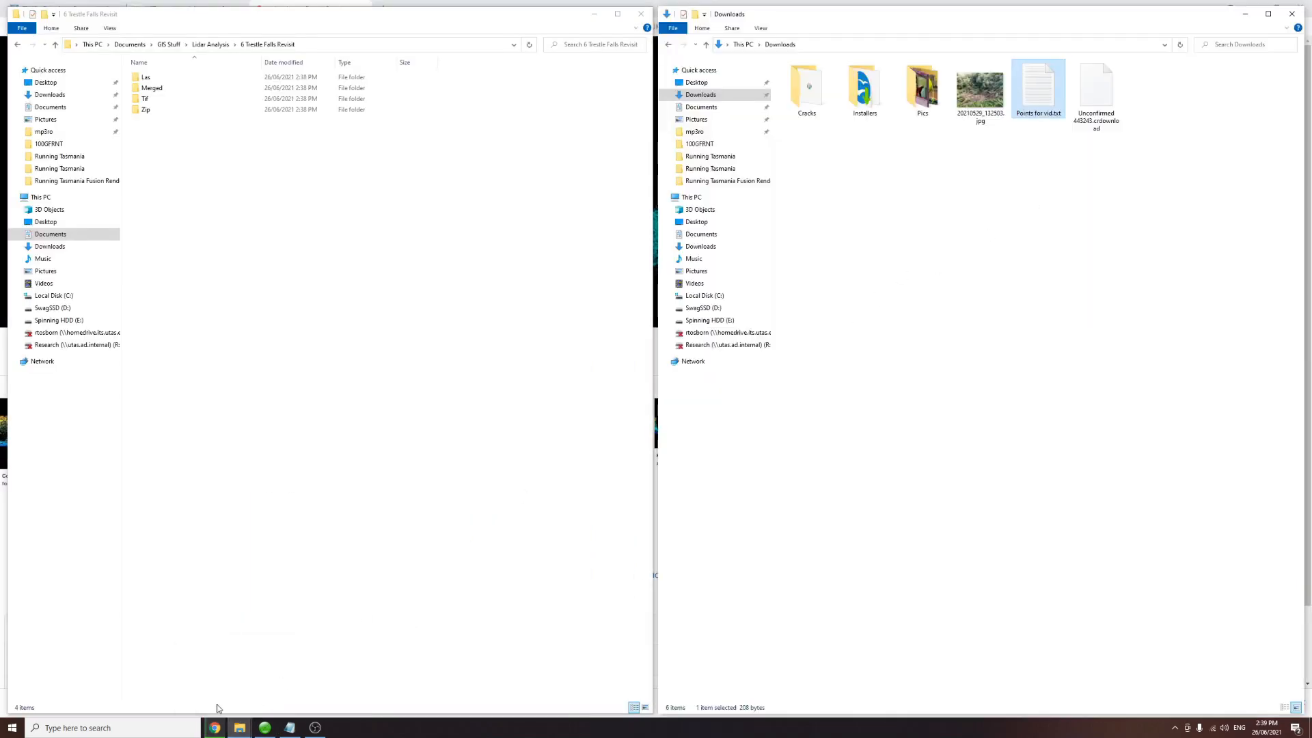
click(215, 727)
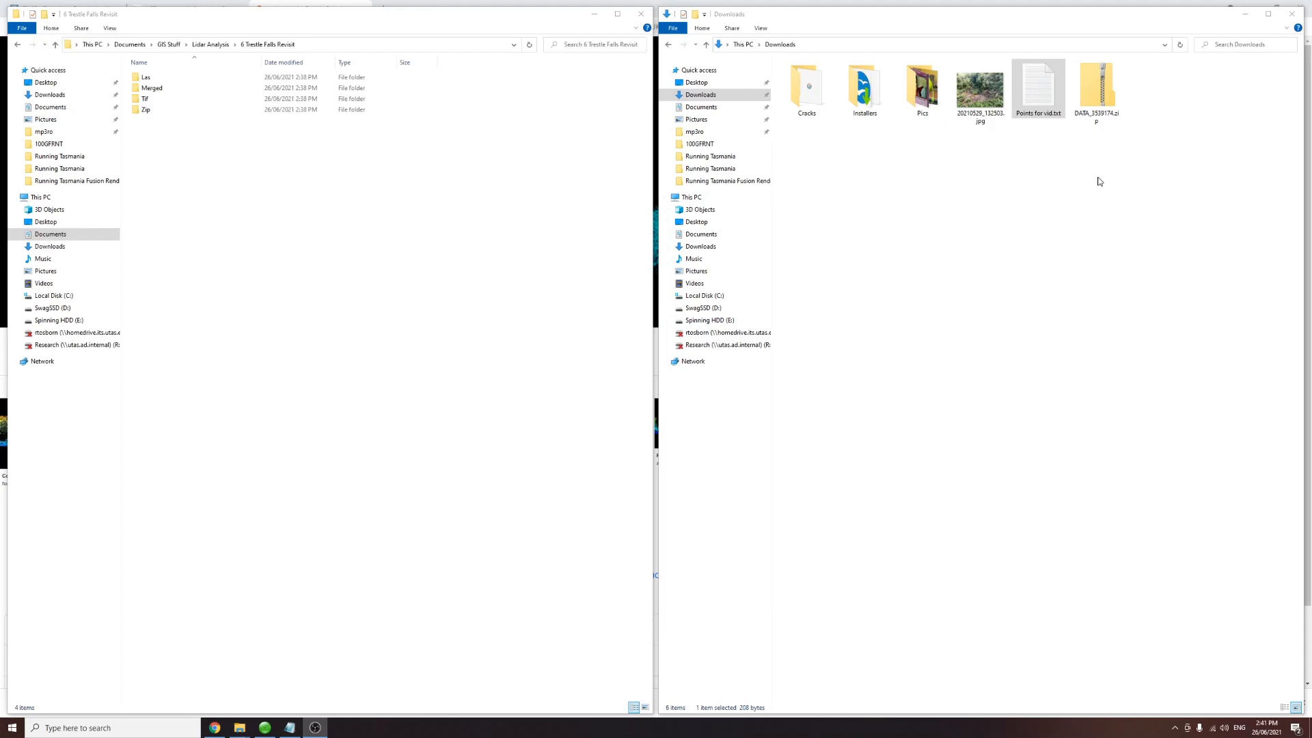
Step: Move DATA_3539174.zip from Downloads into the 6 Trestle Falls Revisit folder
click(1100, 115)
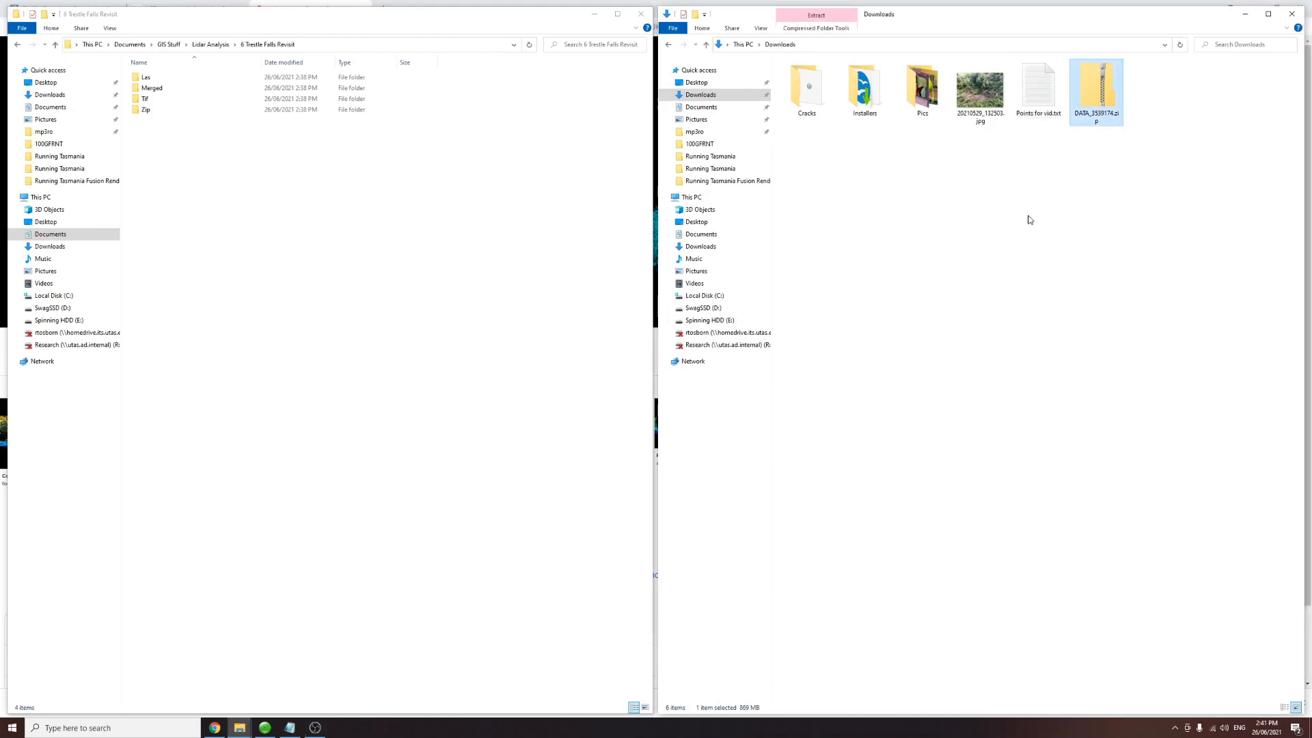
key(ctrl+x)
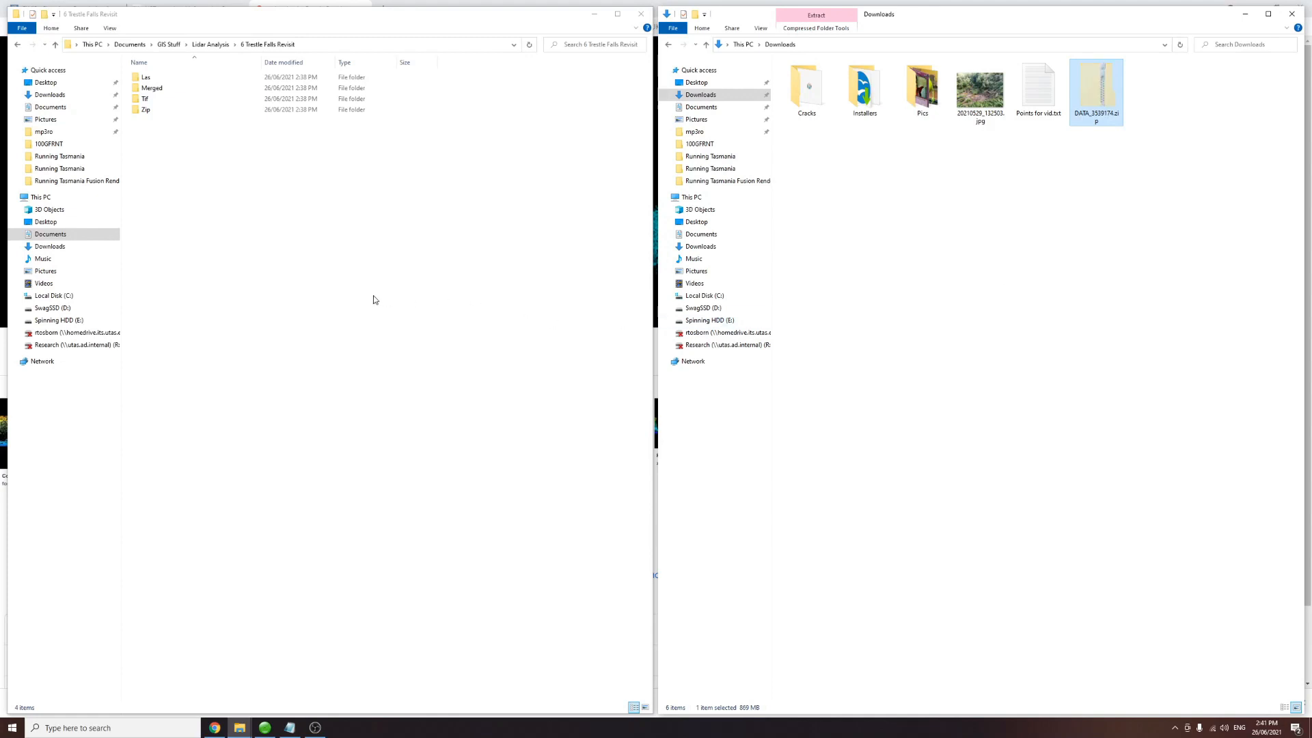
click(292, 290)
key(ctrl+v)
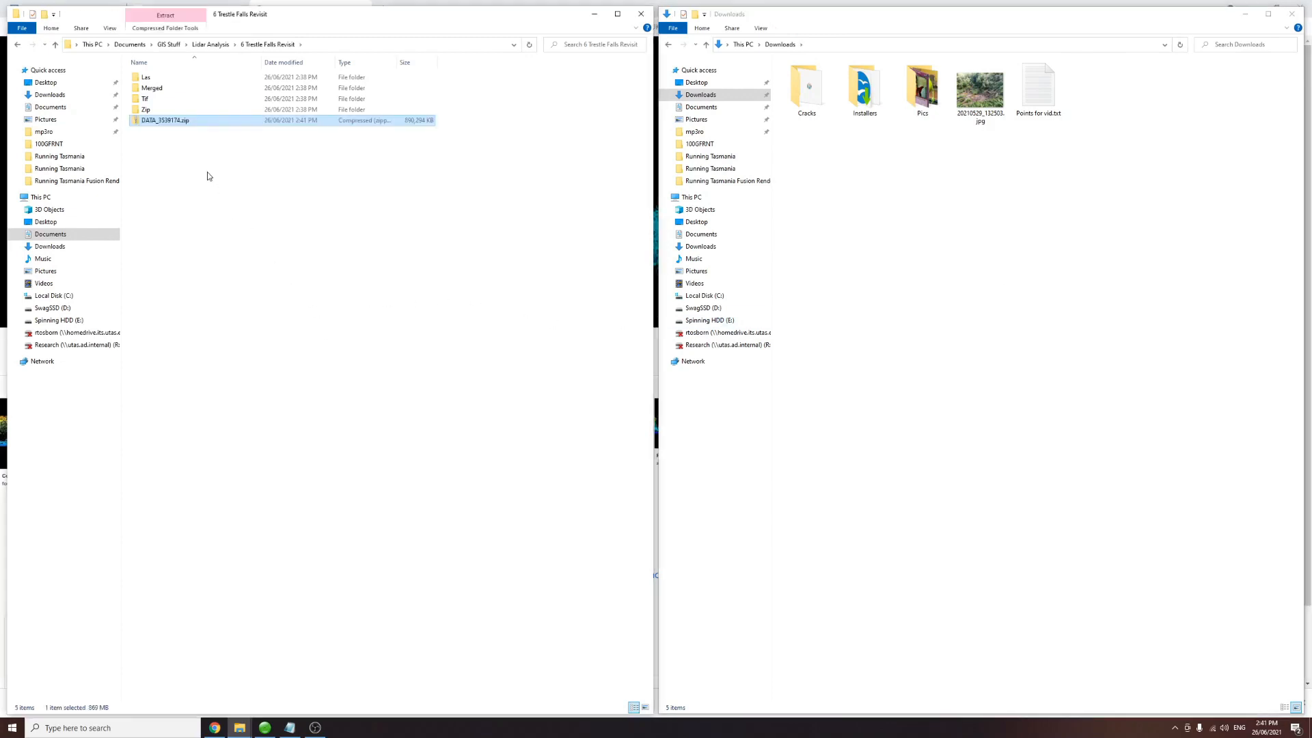
Step: Browse the contents of the DATA_3539174.zip archive and return to the project folder
click(154, 110)
shift+click(150, 79)
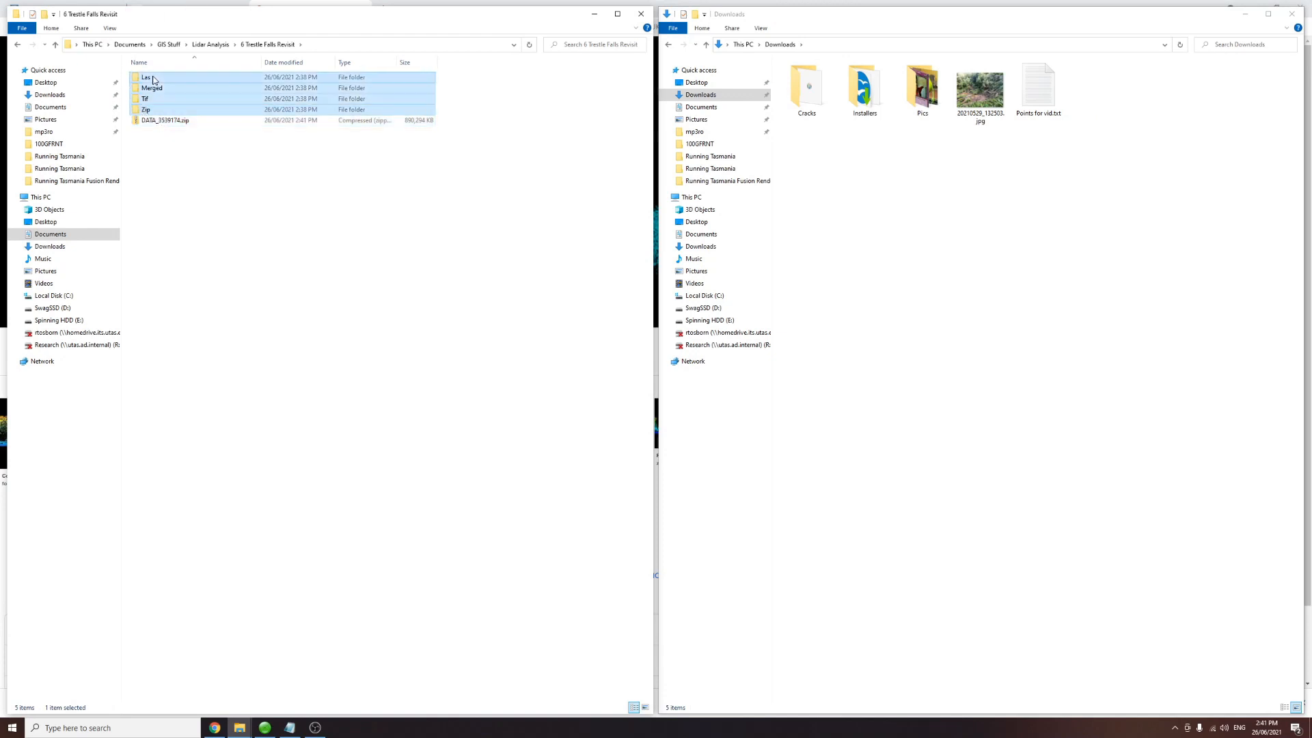
click(166, 121)
double_click(166, 121)
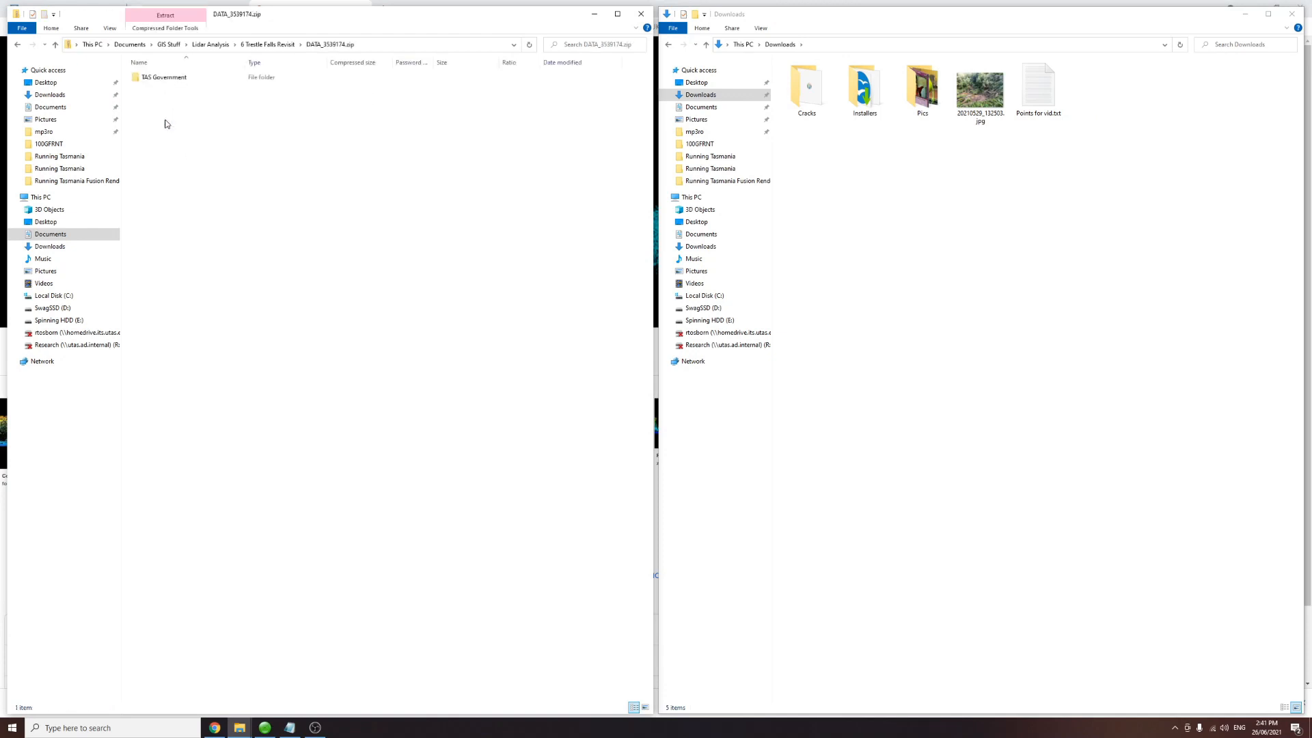
double_click(171, 79)
double_click(171, 79)
double_click(171, 79)
click(226, 174)
click(380, 45)
click(350, 44)
click(330, 45)
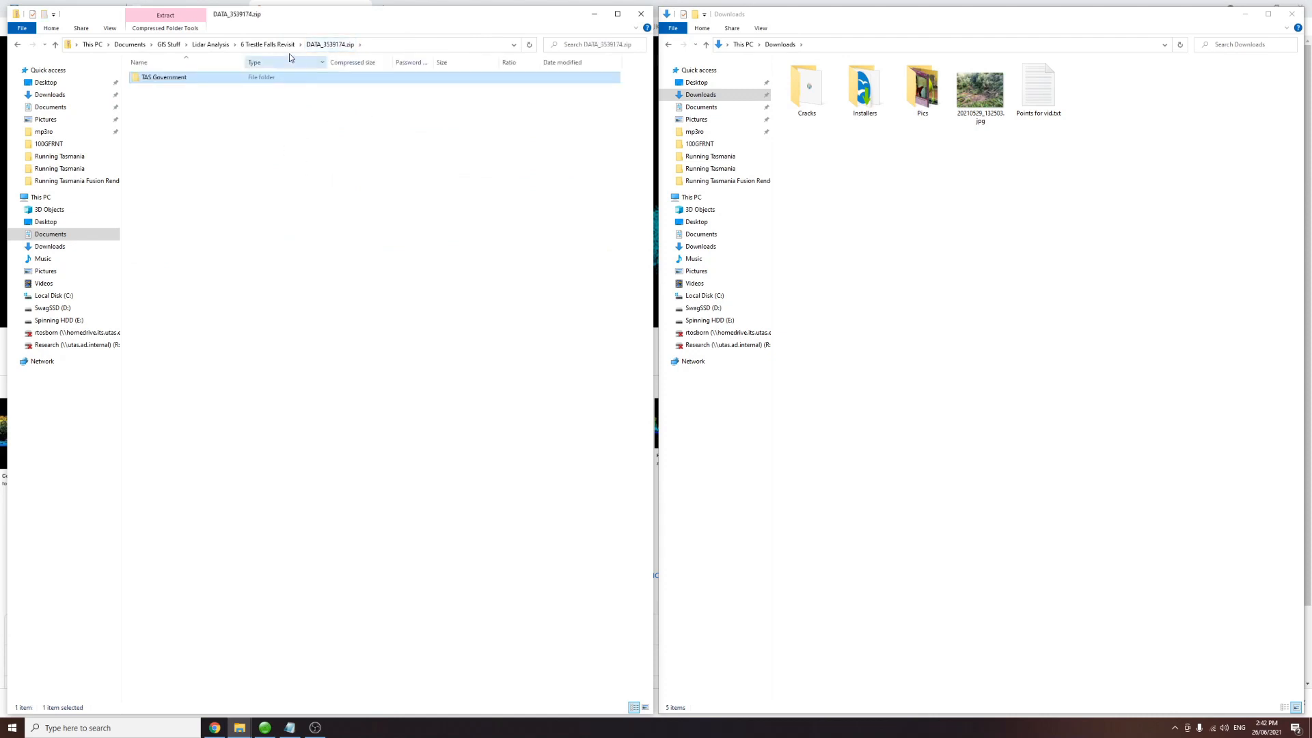
click(267, 44)
click(285, 180)
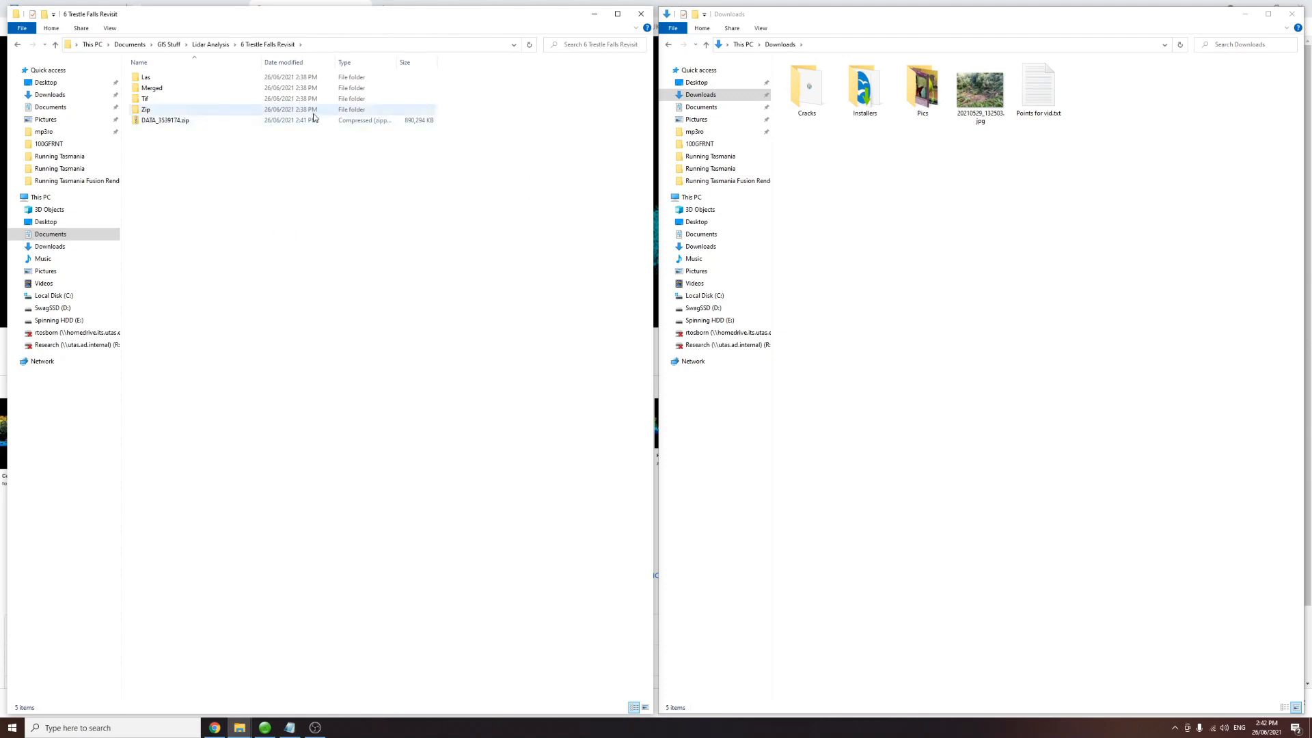
Step: Extract DATA_3539174.zip with 7-Zip into a DATA_3539174 folder
click(161, 123)
right_click(154, 123)
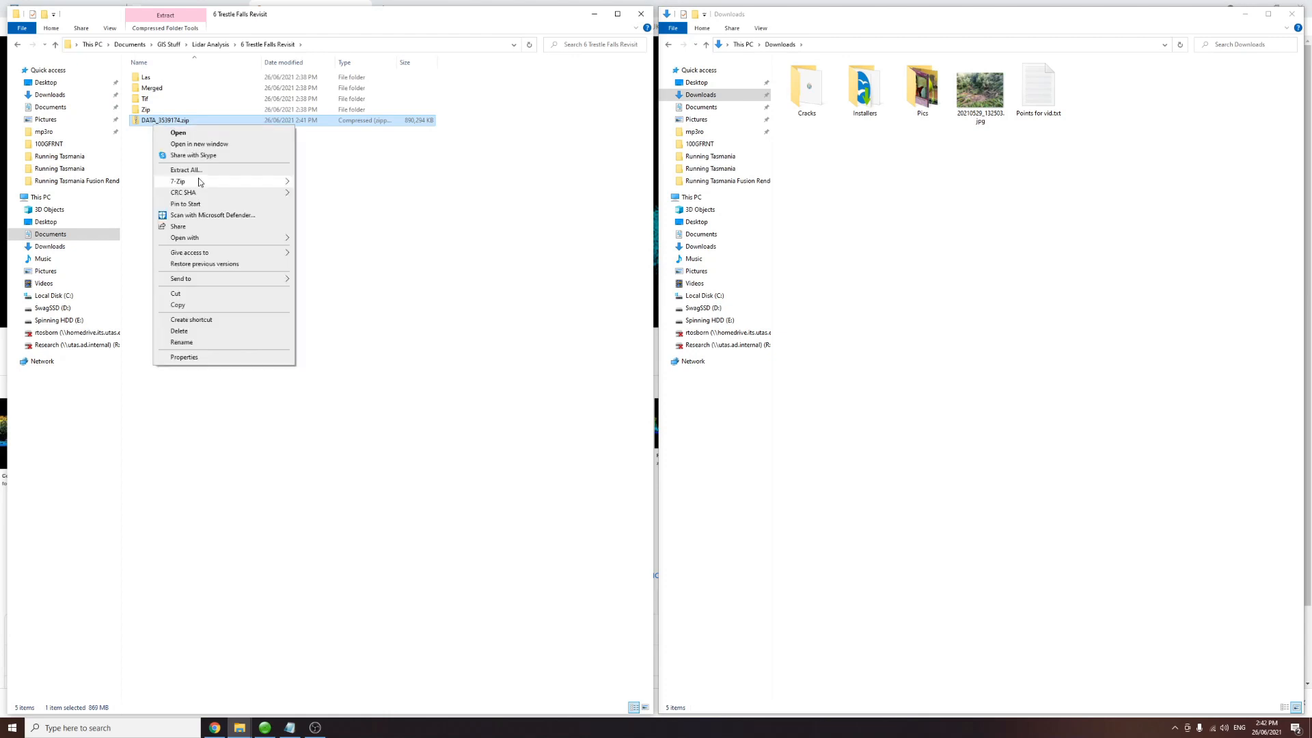
mouse_move(191, 188)
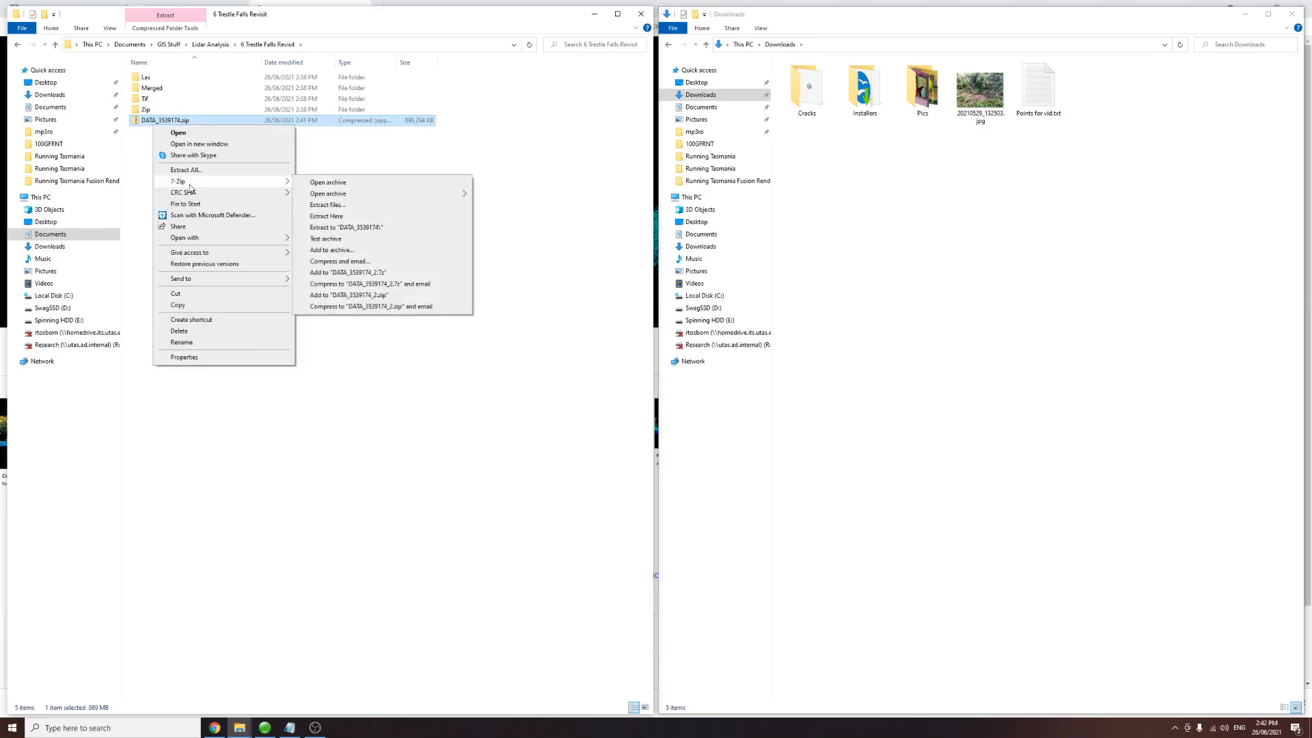
click(344, 228)
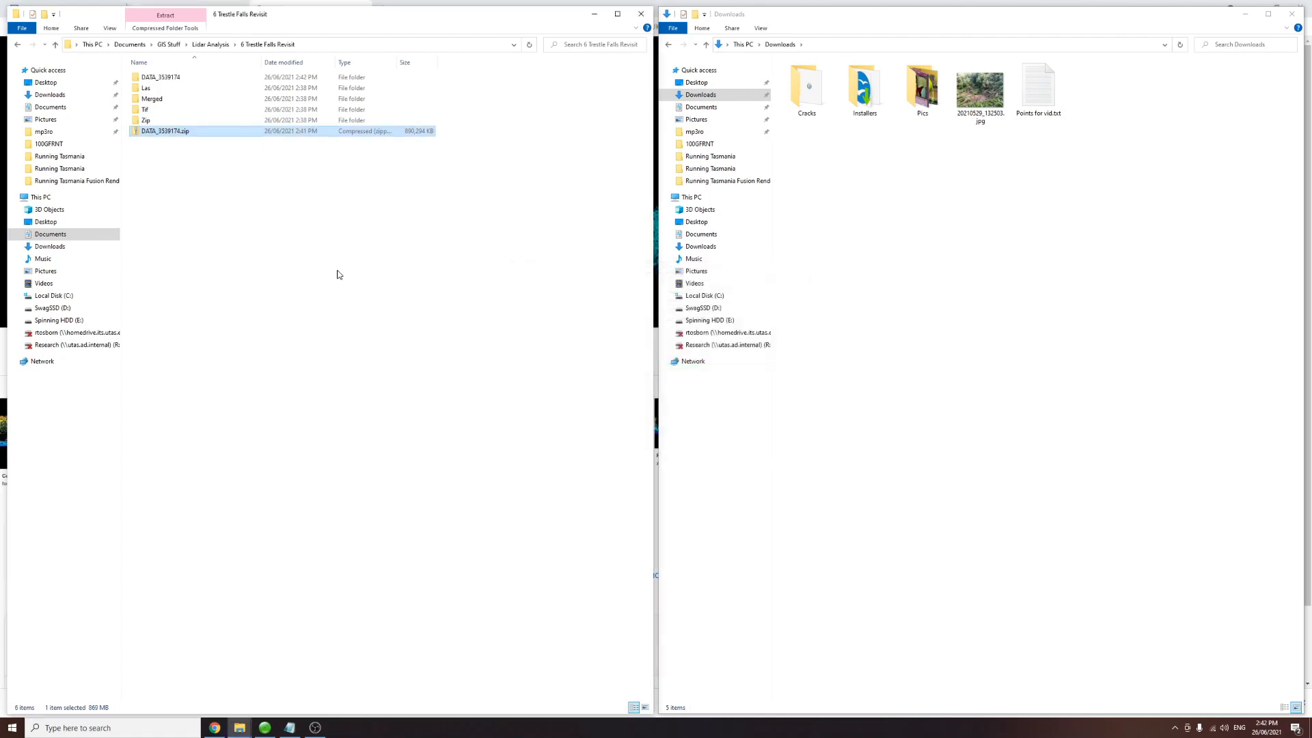
Step: Search the 6 Trestle Falls Revisit folder for "zip"
click(168, 79)
click(575, 46)
text(zip)
key(Return)
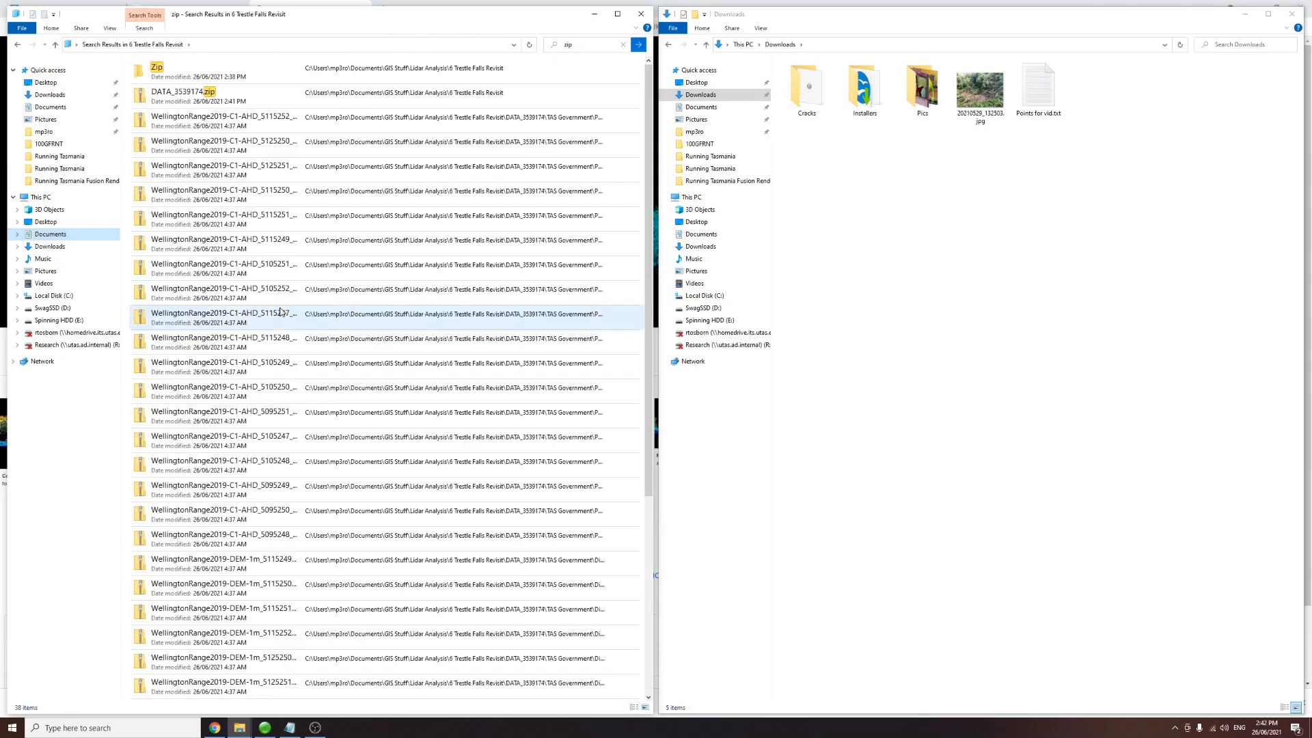
Step: Select all tile zip files in the results, excluding the Zip folder and DATA_3539174.zip
click(291, 343)
scroll(291, 345, down, 1)
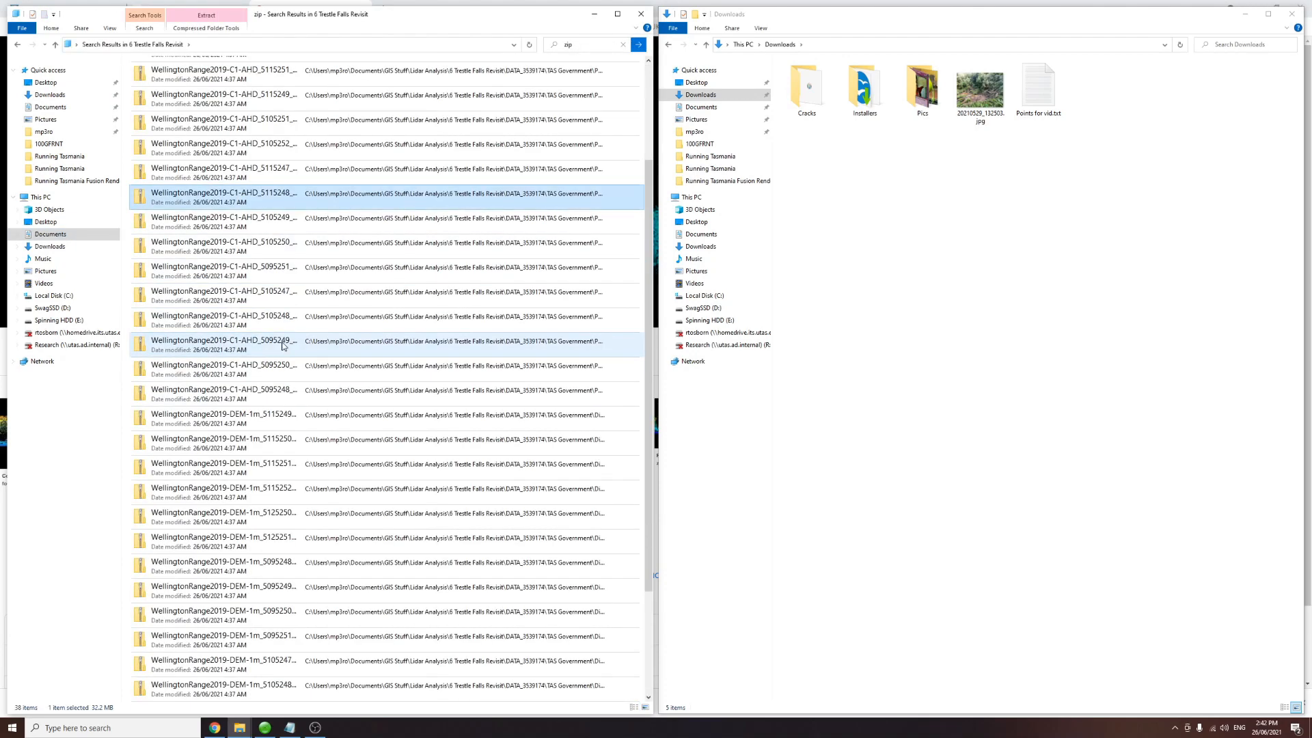
key(ctrl+a)
scroll(289, 344, up, 1)
ctrl+click(186, 103)
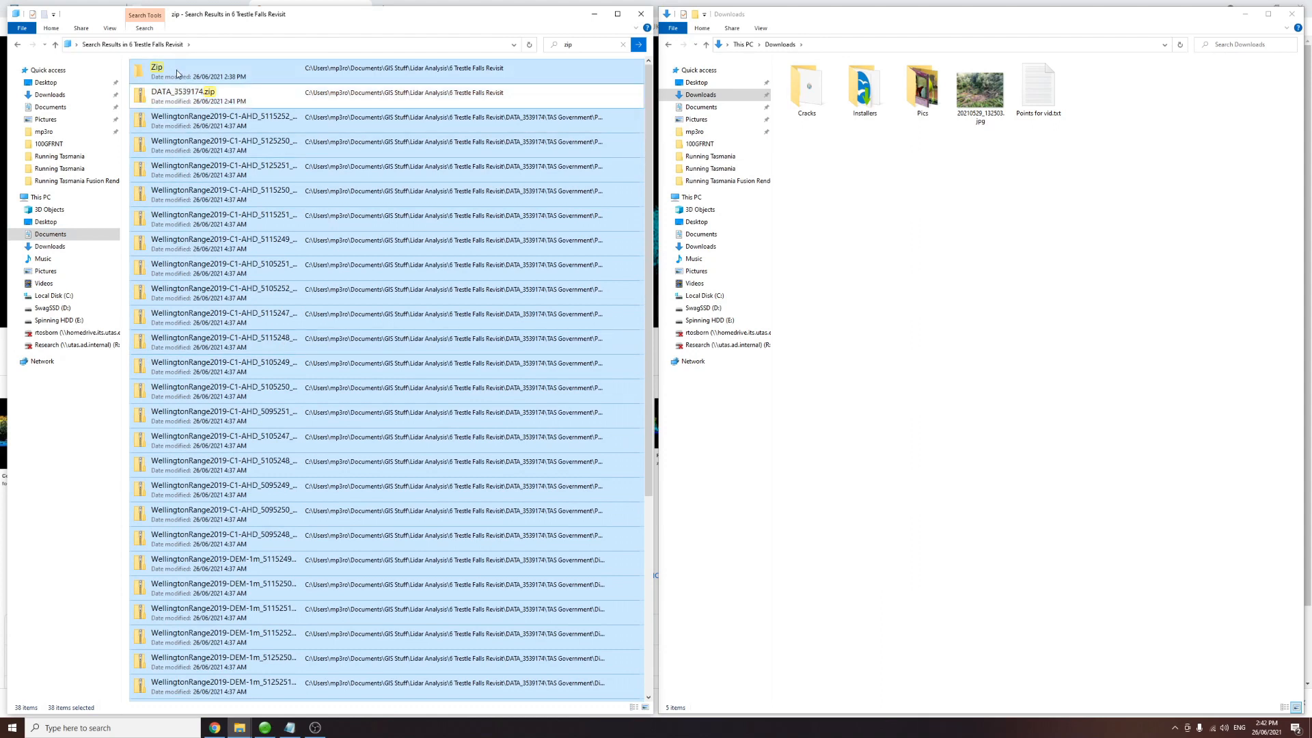
ctrl+click(167, 71)
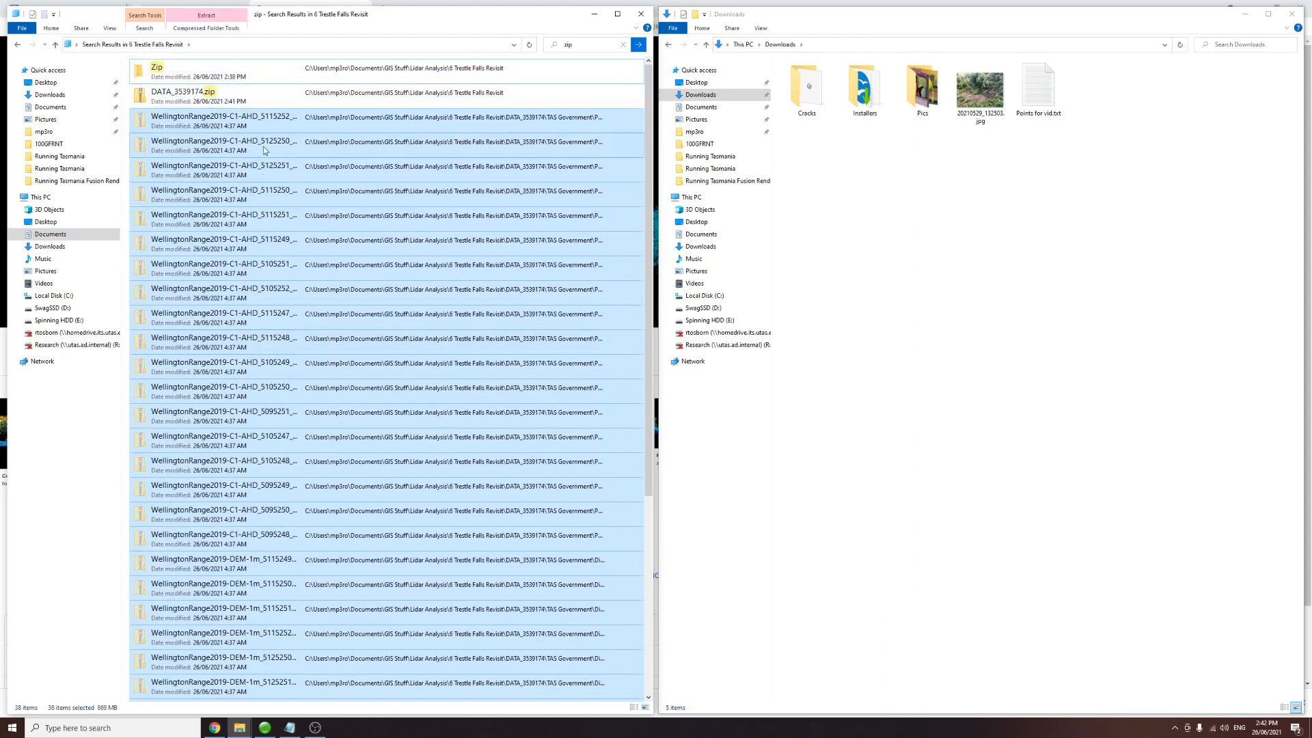
Step: Paste the selected tile zip files into the Zip folder and return to the 6 Trestle Falls Revisit folder
double_click(157, 74)
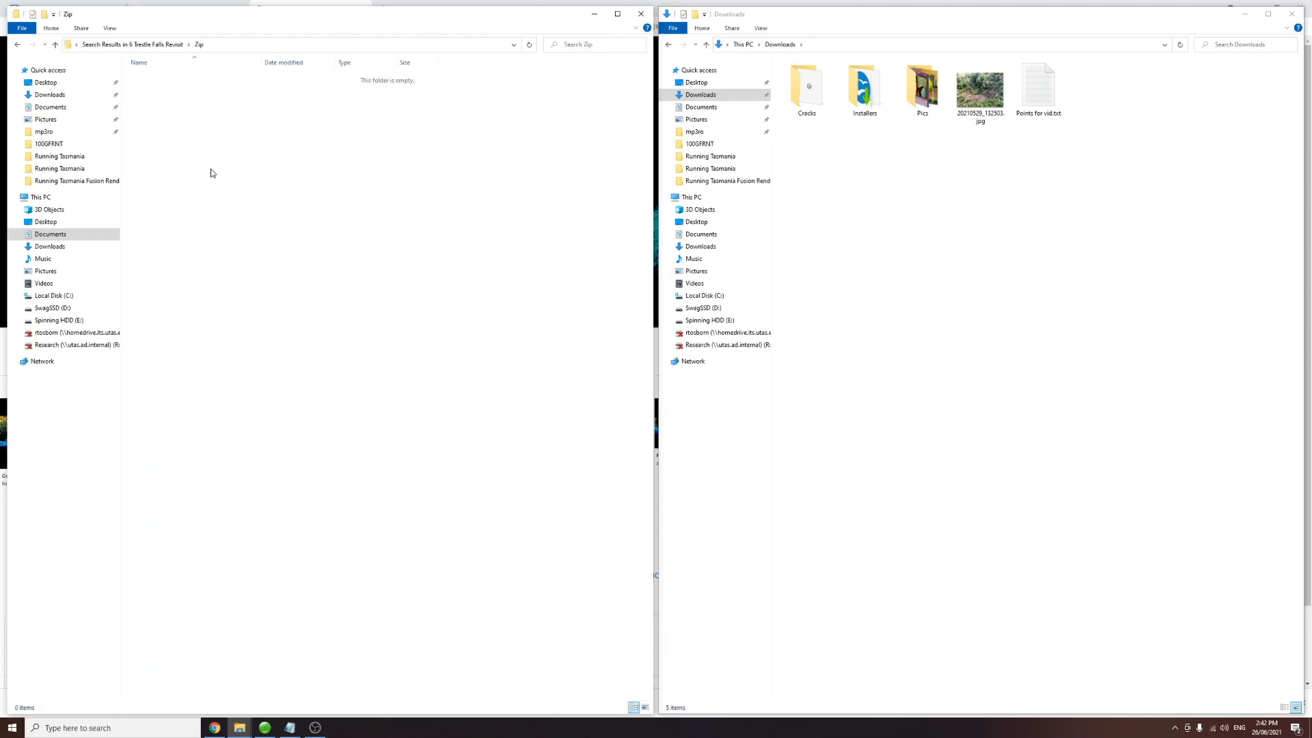
key(ctrl+v)
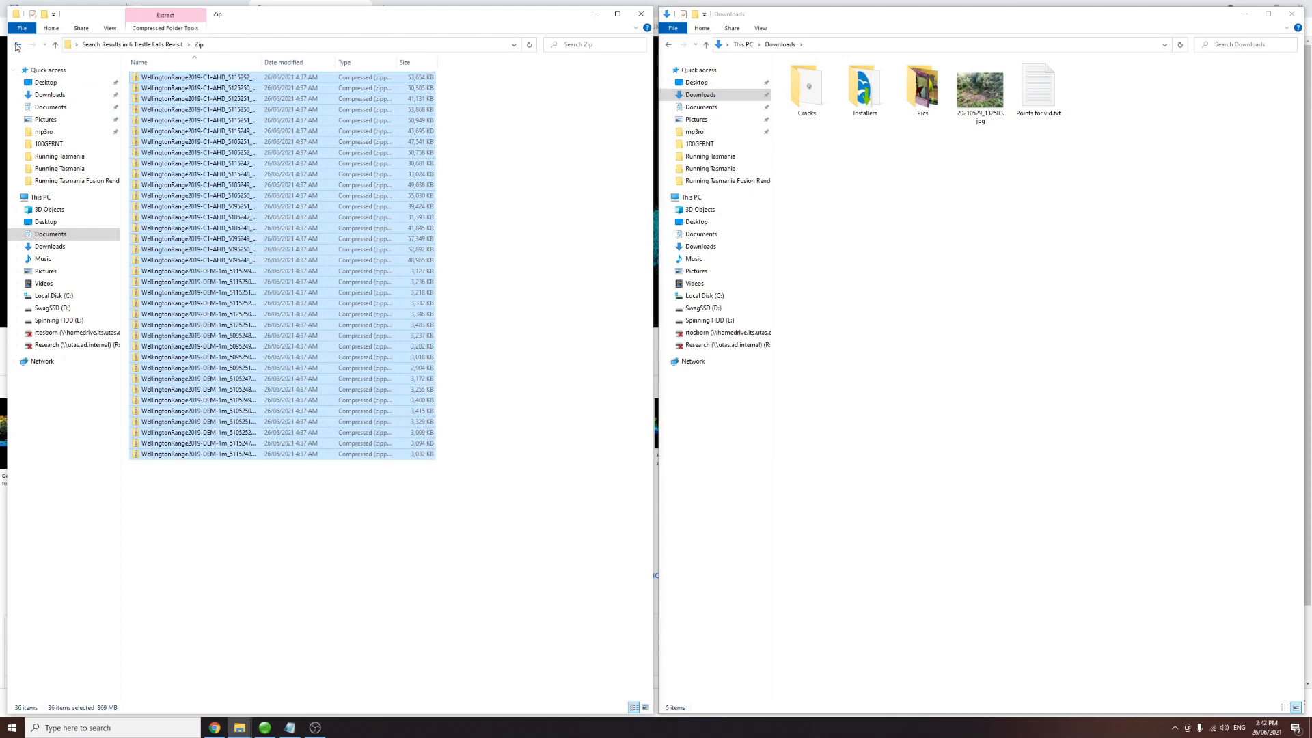
click(18, 45)
click(17, 46)
click(151, 172)
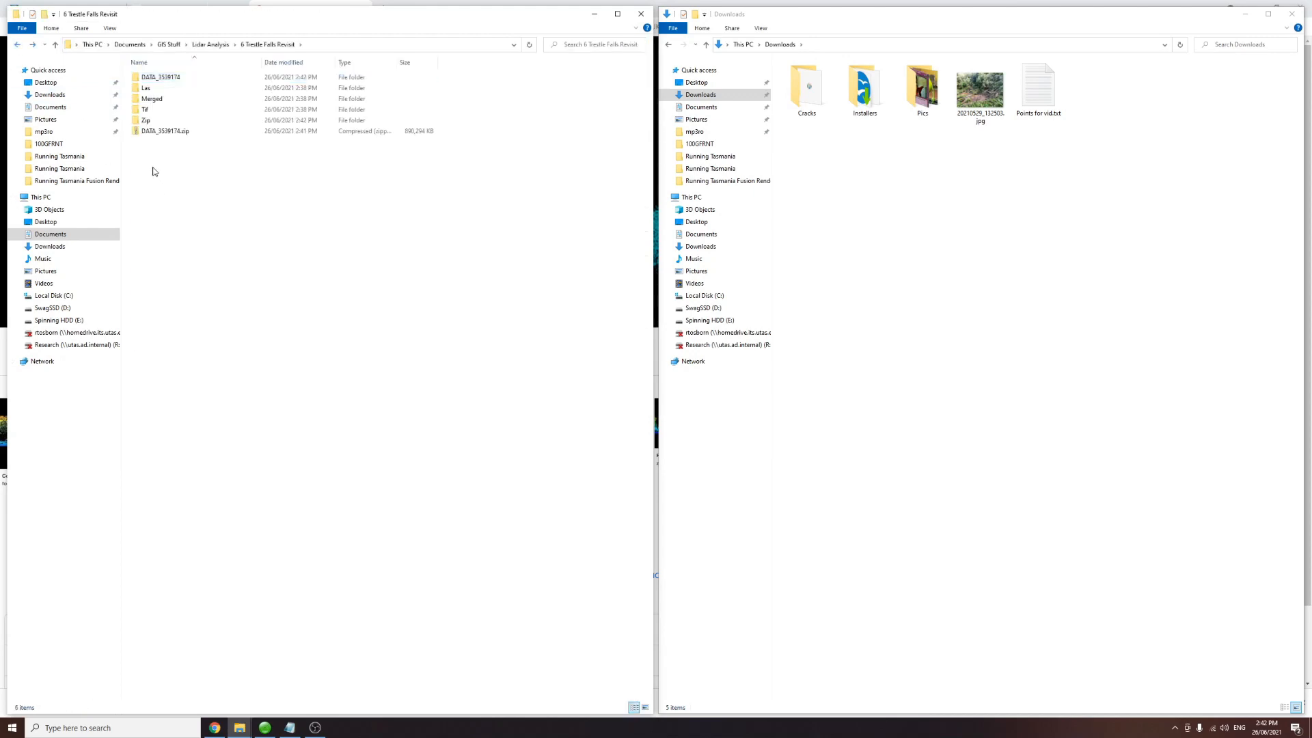
Step: Extract all tile zip files in the Zip folder with 7-Zip, each into its own folder
double_click(146, 120)
drag(220, 496, 219, 68)
right_click(205, 110)
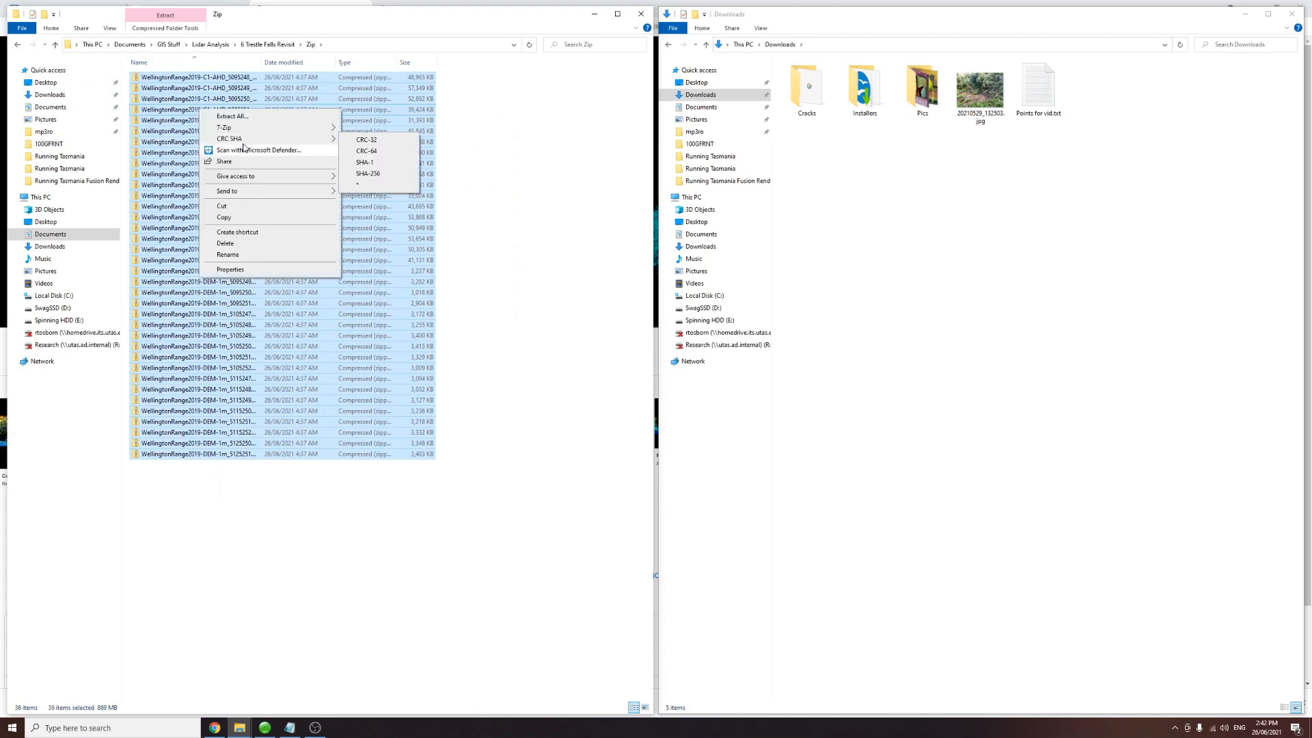
mouse_move(257, 129)
click(388, 152)
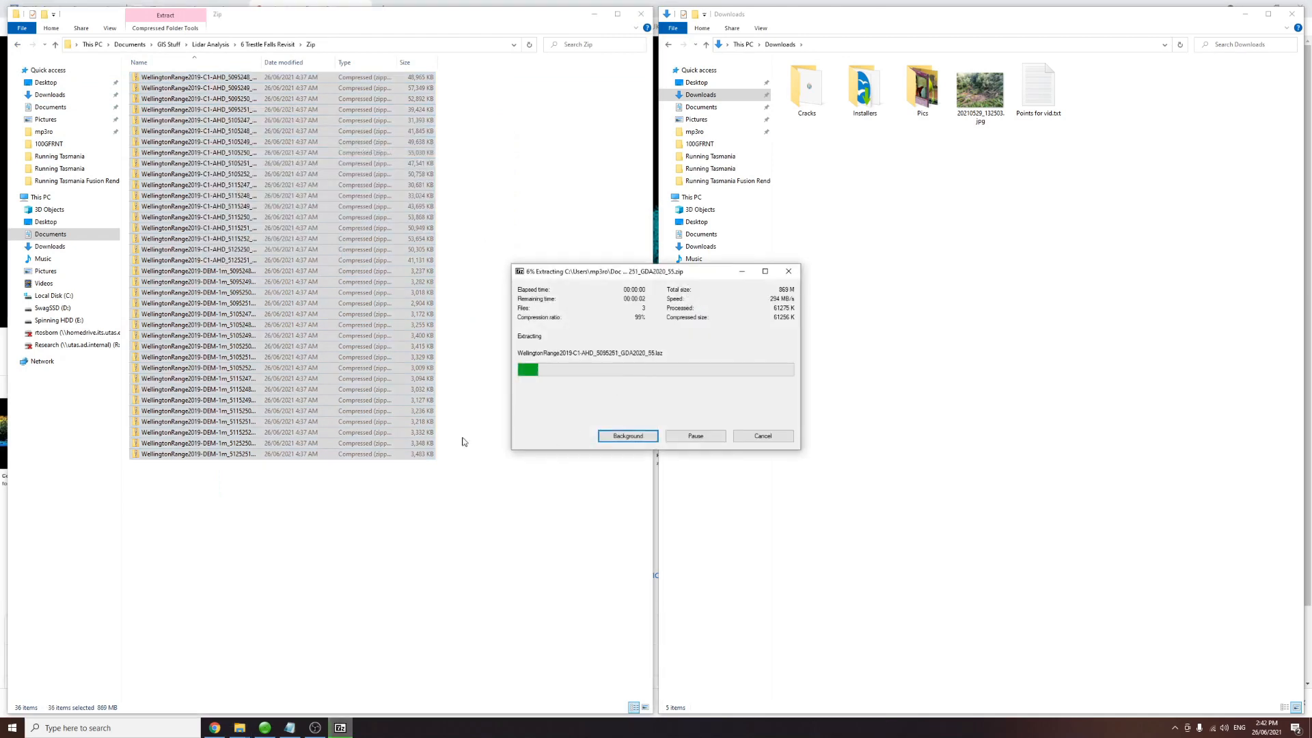
Step: Search the 6 Trestle Falls Revisit folder for "laz" point cloud files
click(273, 44)
click(596, 48)
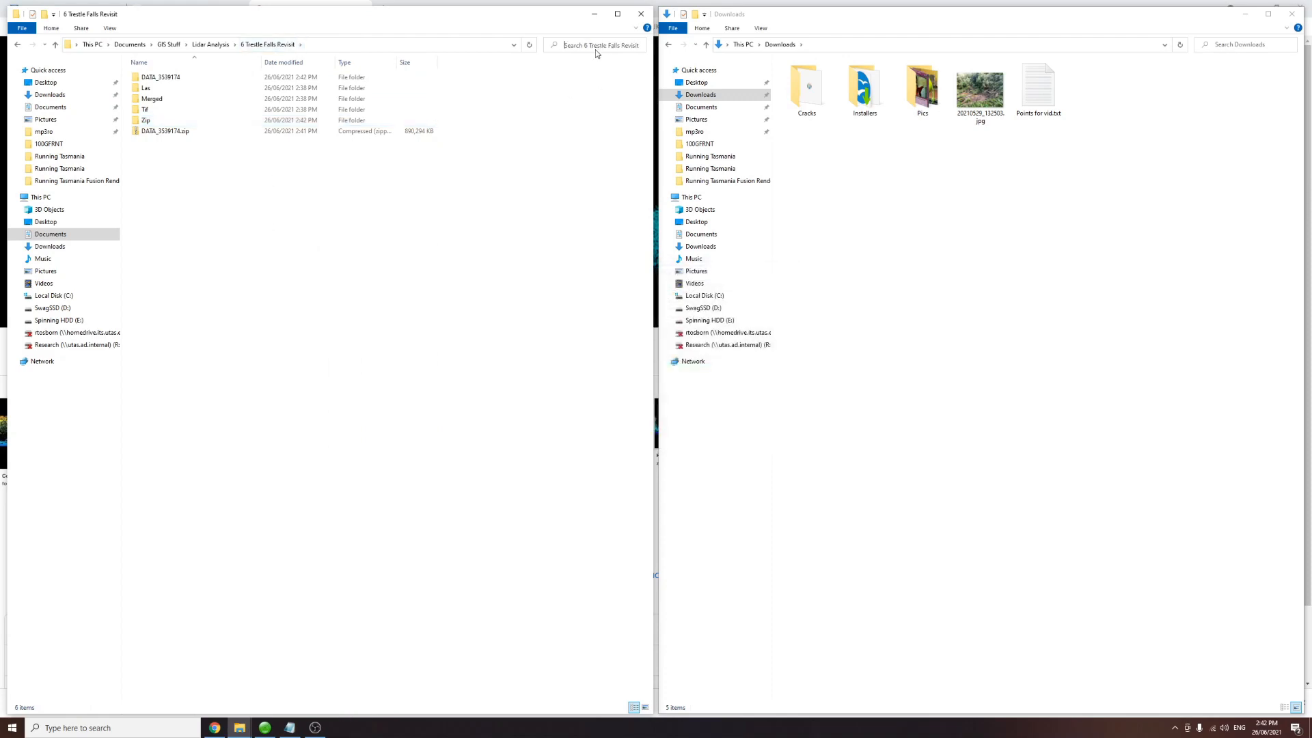
text(las)
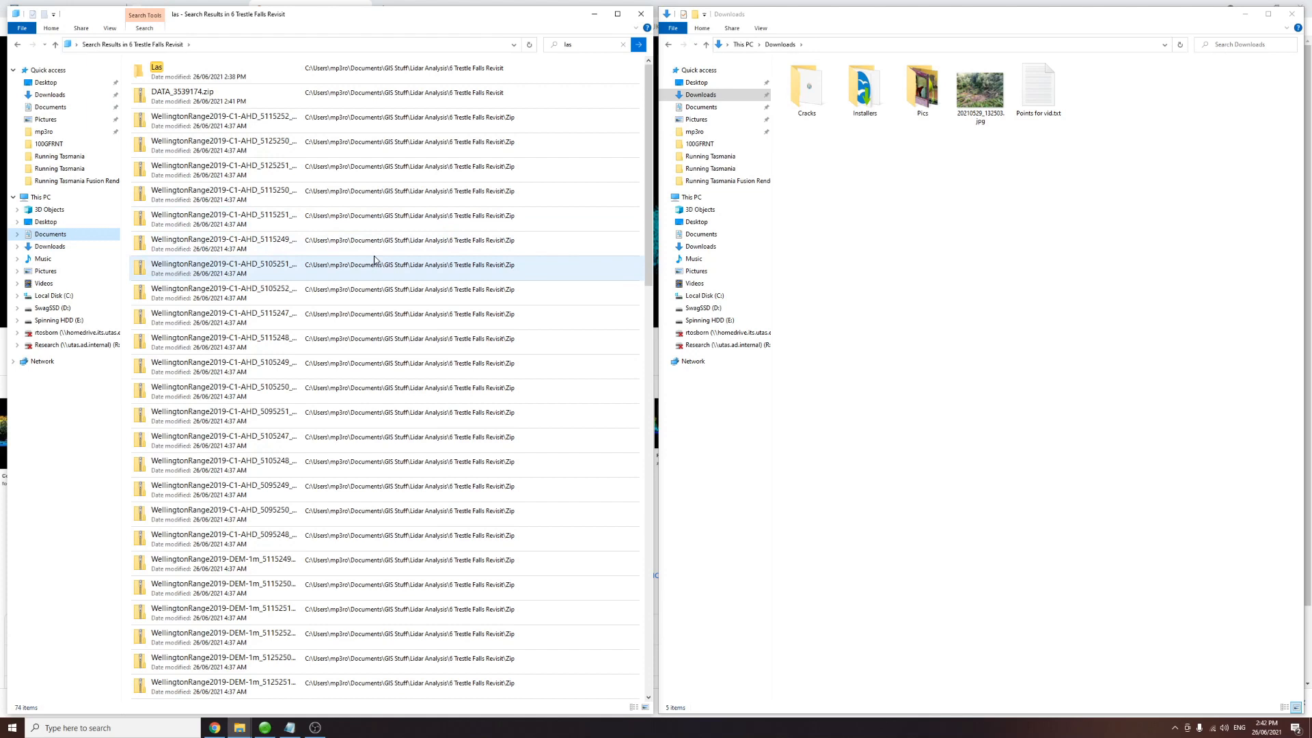
click(600, 43)
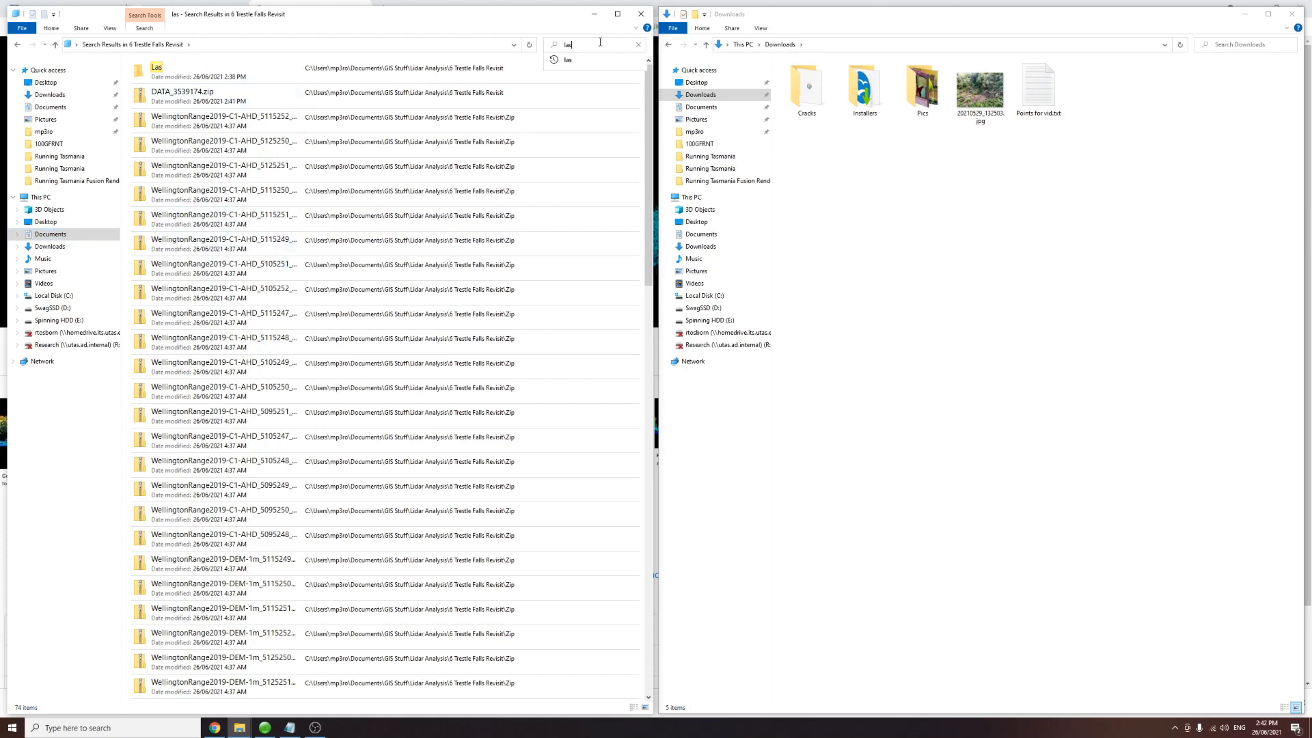
key(BackSpace)
text(z)
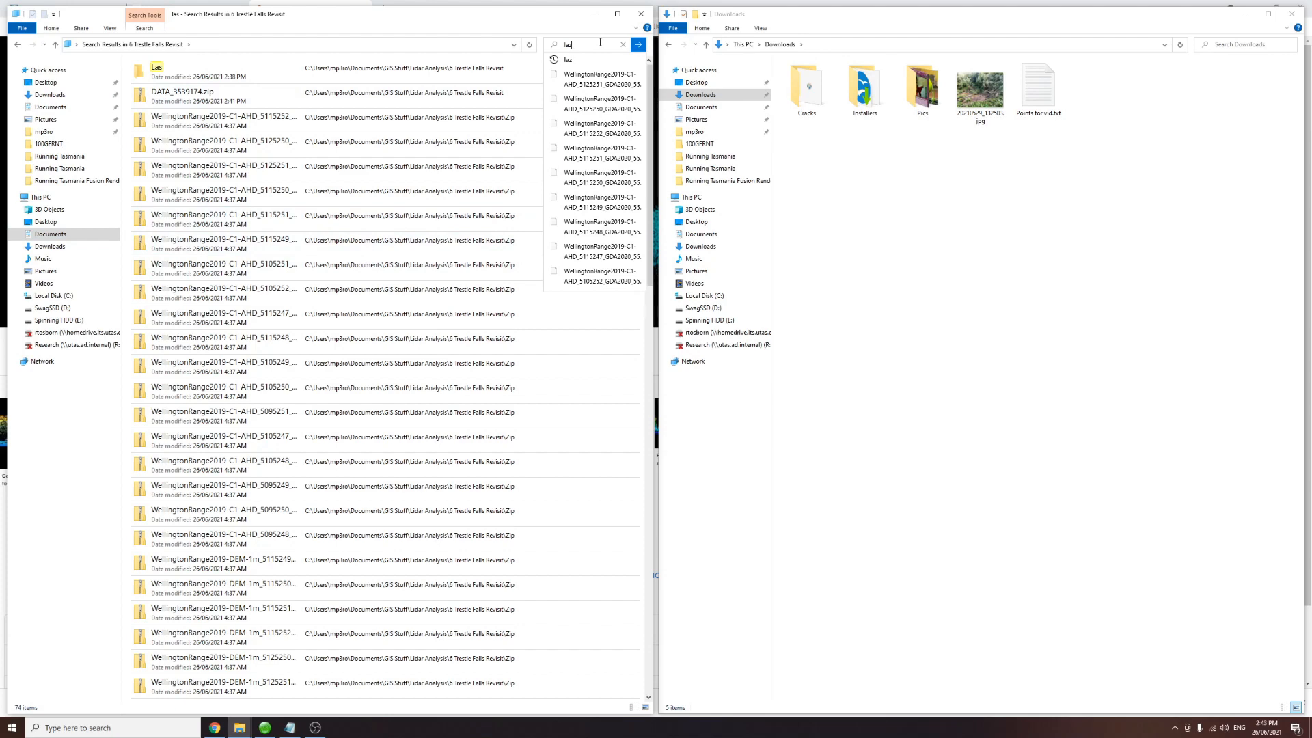
text(s)
key(Return)
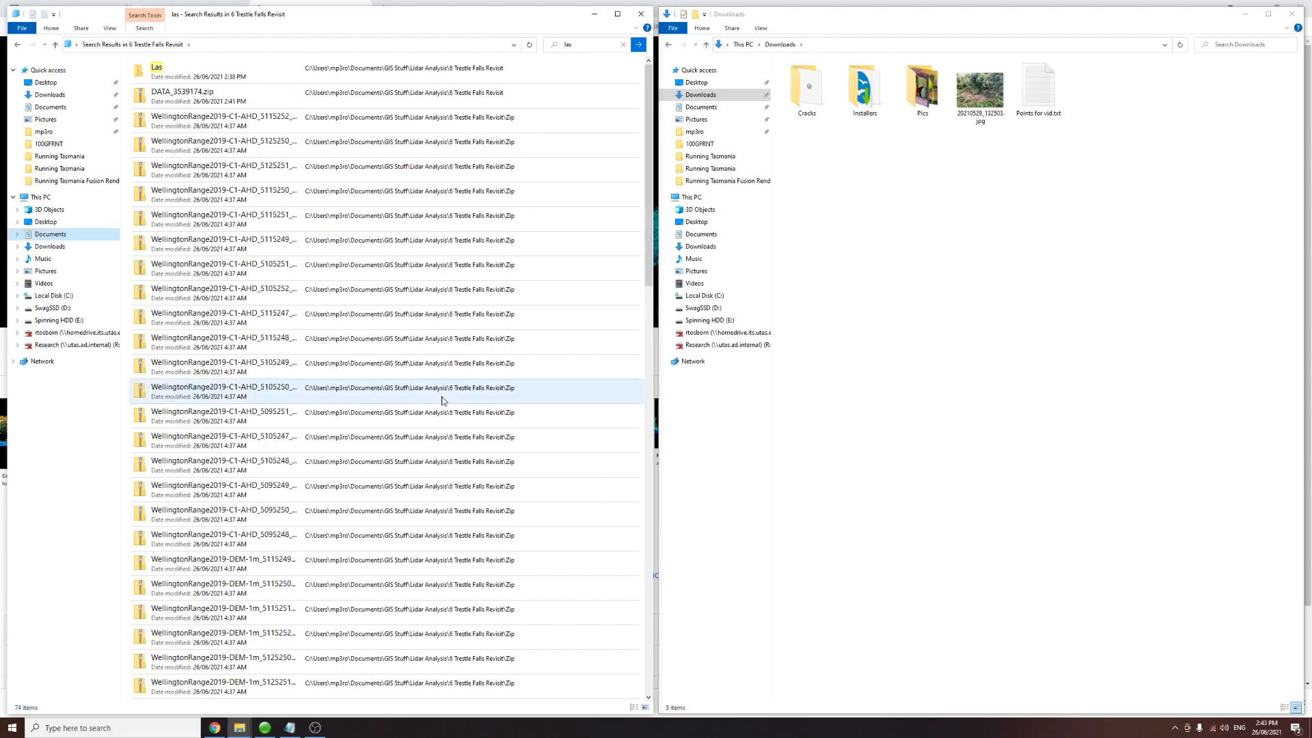
scroll(452, 393, down, 10)
scroll(434, 410, up, 10)
click(589, 48)
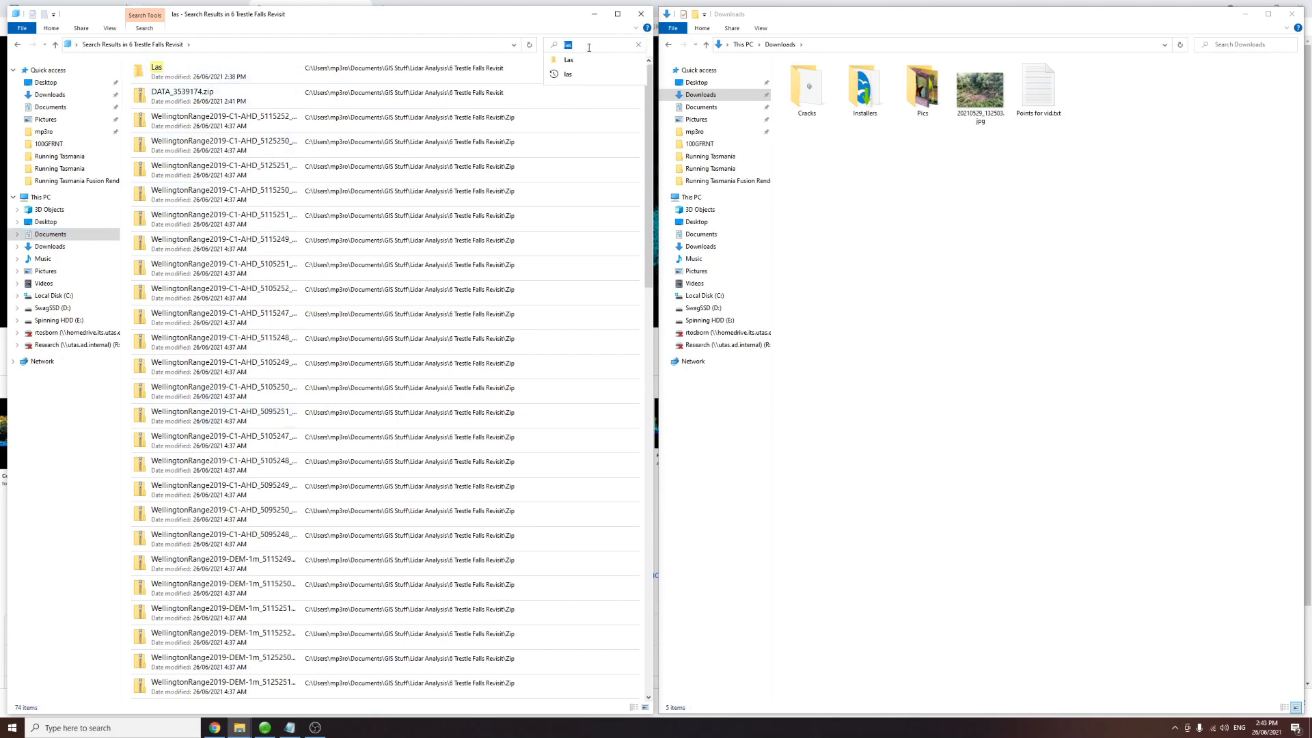
text(laz)
key(Return)
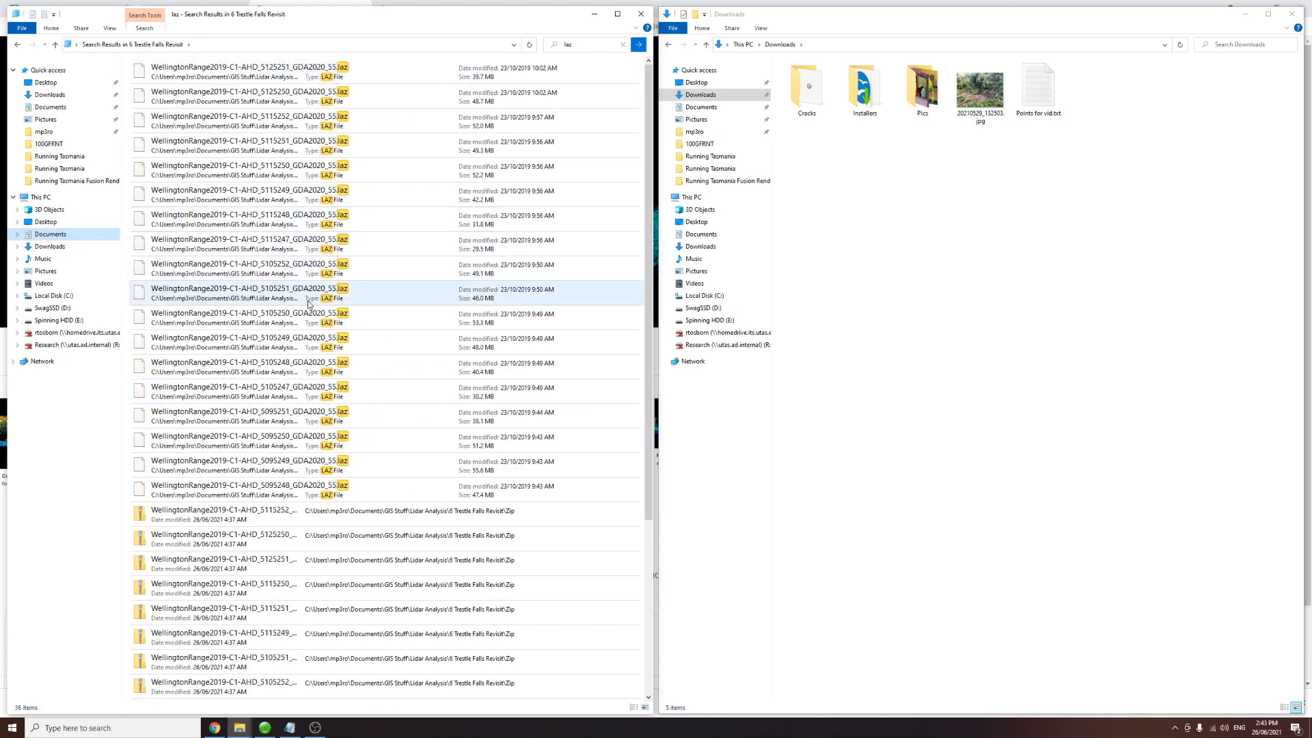
Step: Select all the .laz files at the top of the search results
scroll(314, 355, down, 3)
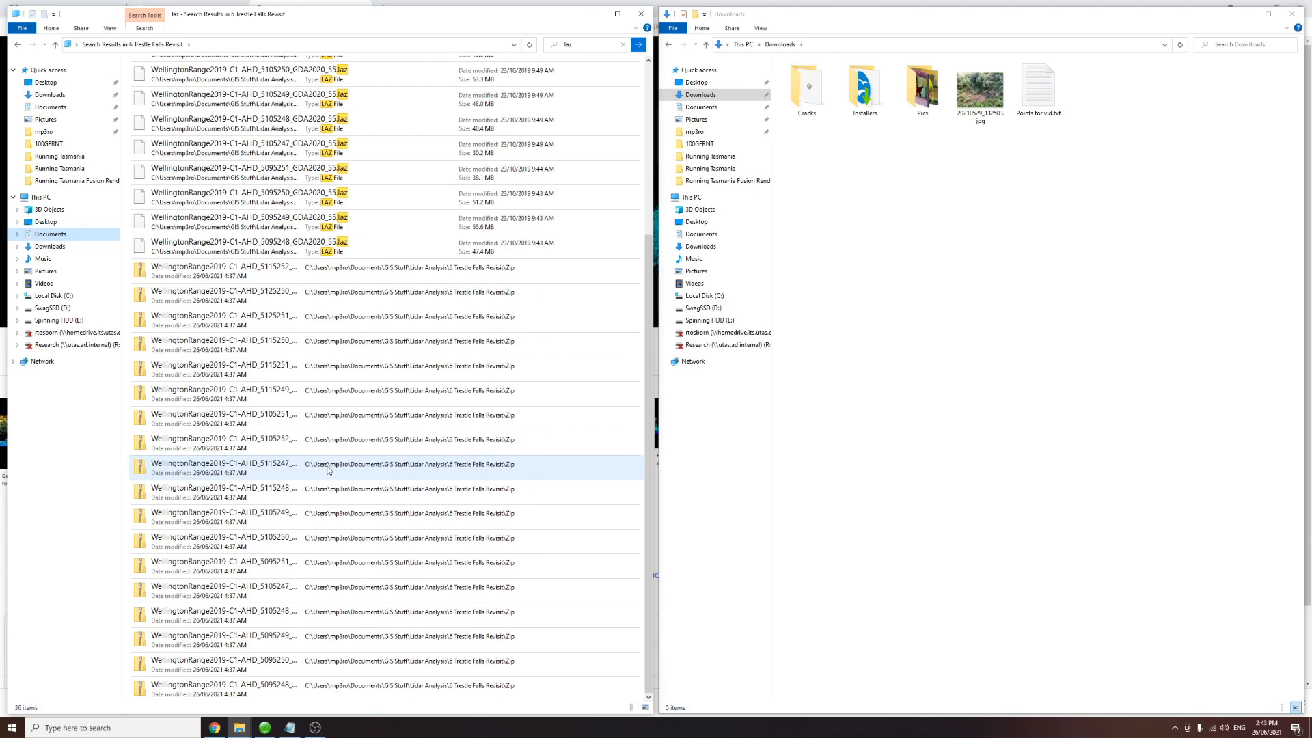
click(287, 246)
scroll(301, 372, up, 3)
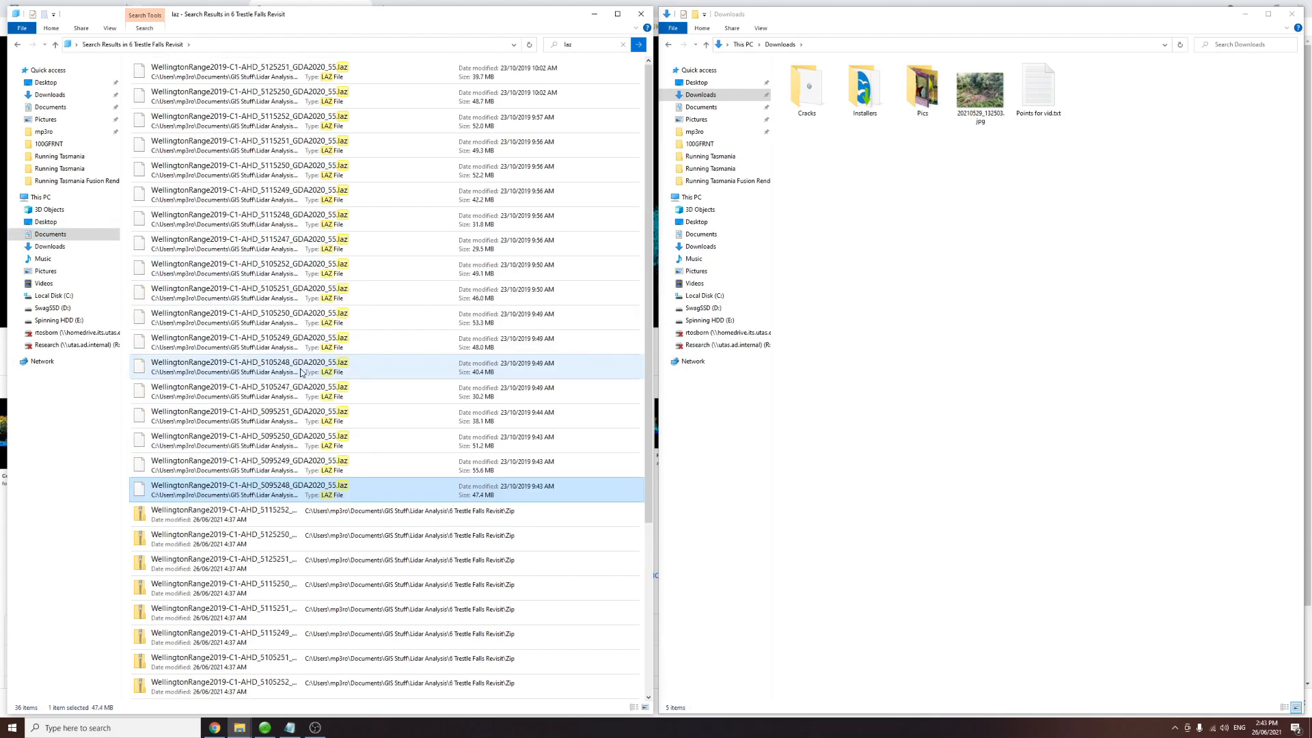
shift+click(300, 78)
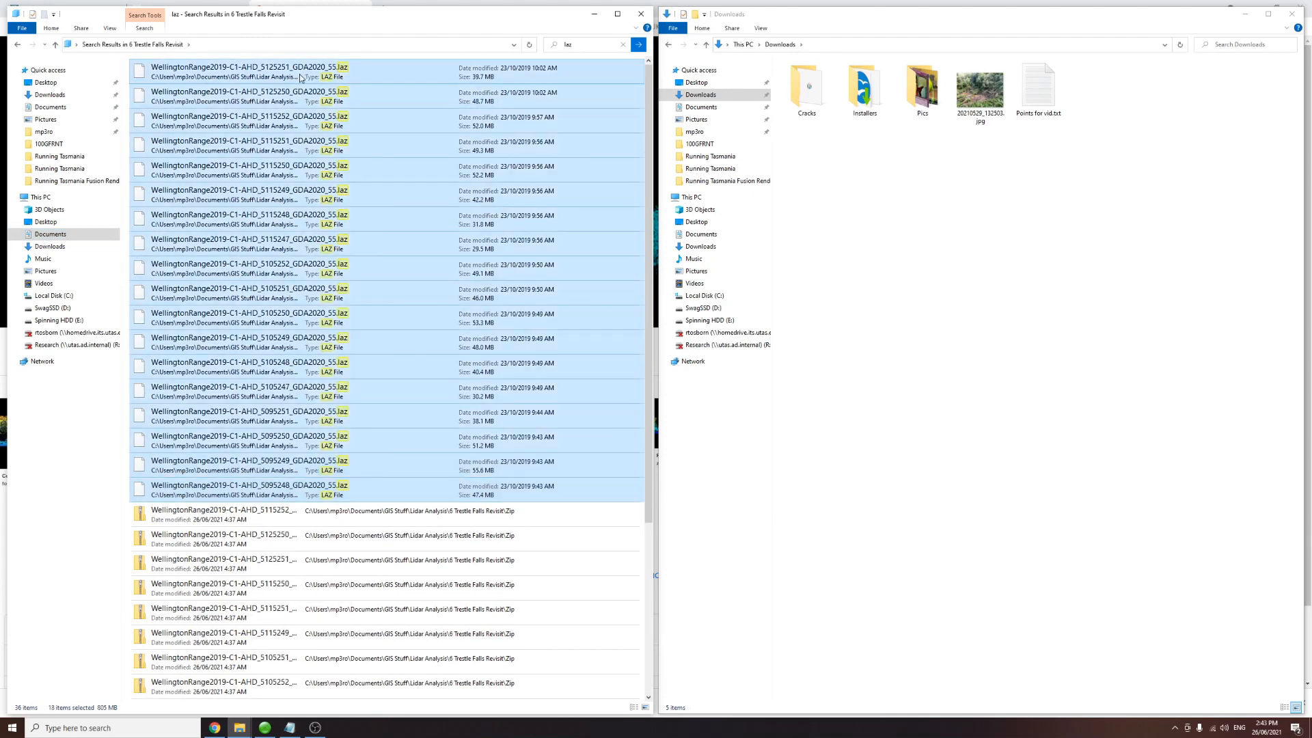
Step: Paste the .laz files into the Las folder
click(20, 45)
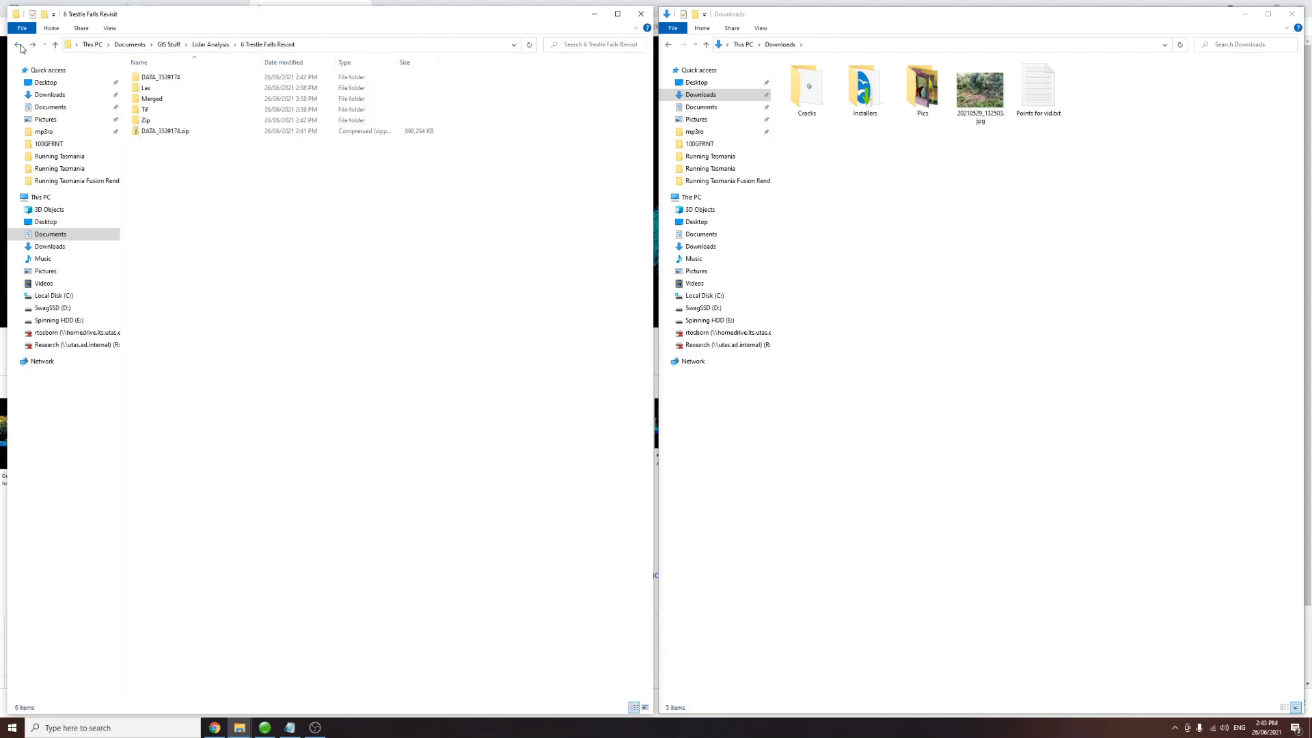
double_click(148, 91)
key(ctrl+v)
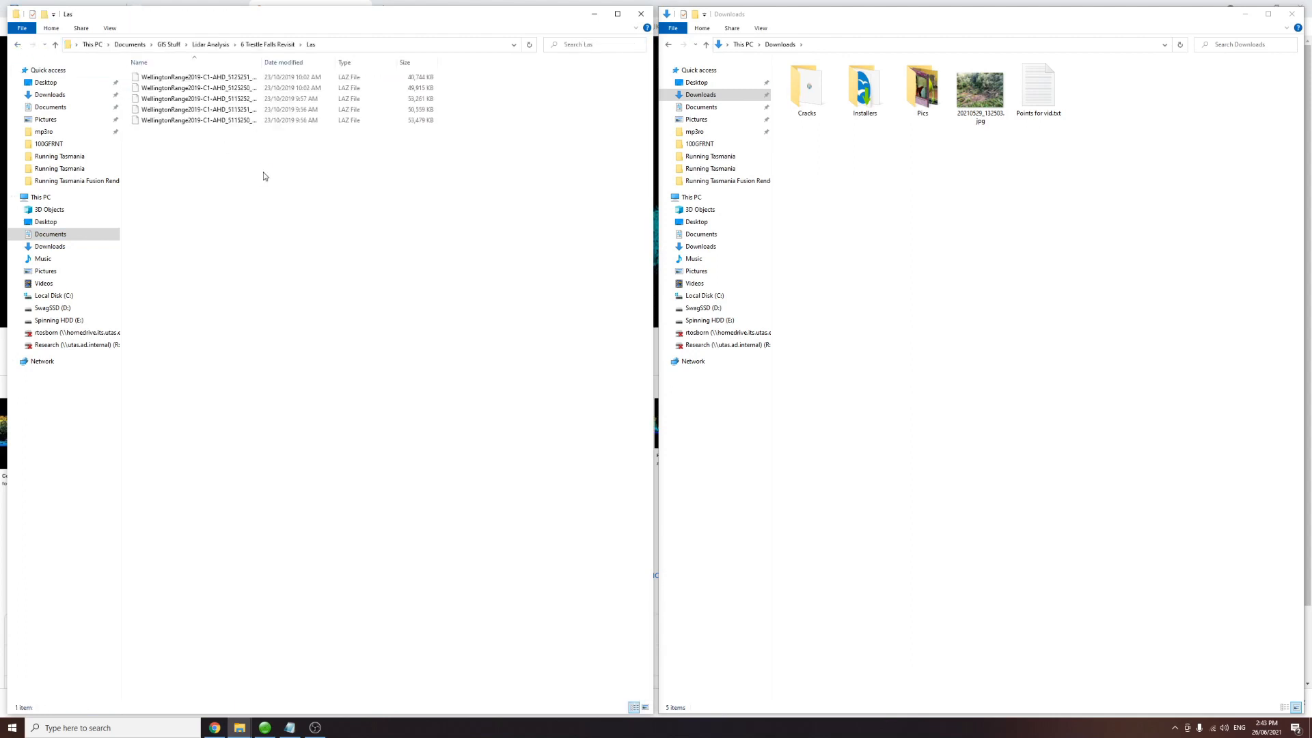
Step: Search the project folder for "tif" and select all the DEM-1m .tif files in the results
click(268, 45)
click(585, 46)
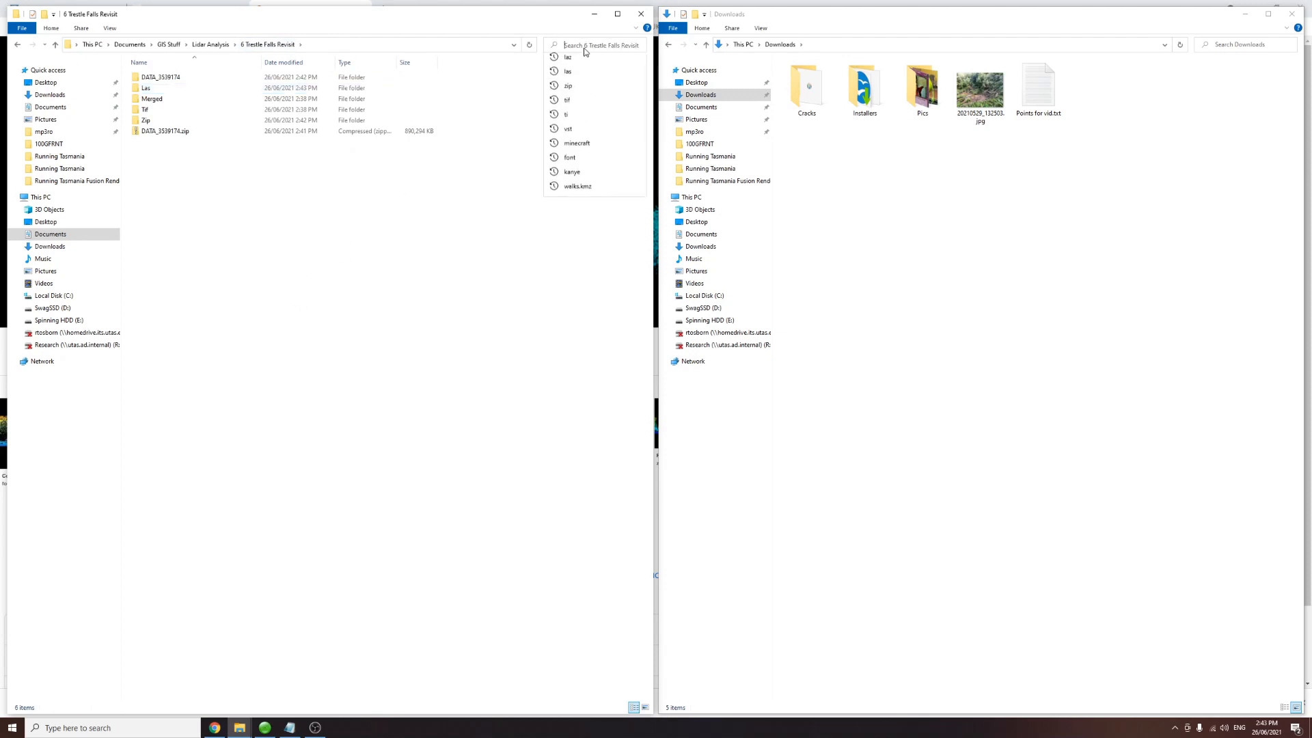
text(tif)
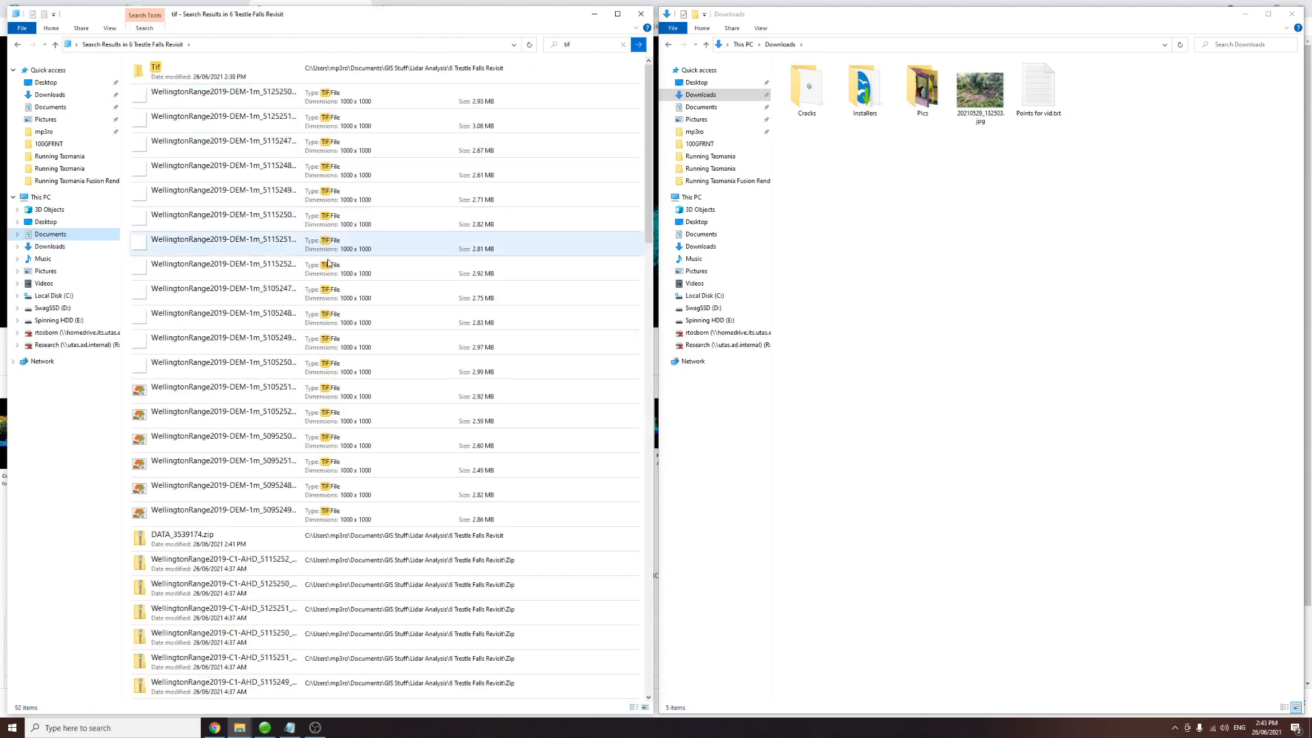
click(226, 514)
shift+click(229, 103)
scroll(287, 360, down, 6)
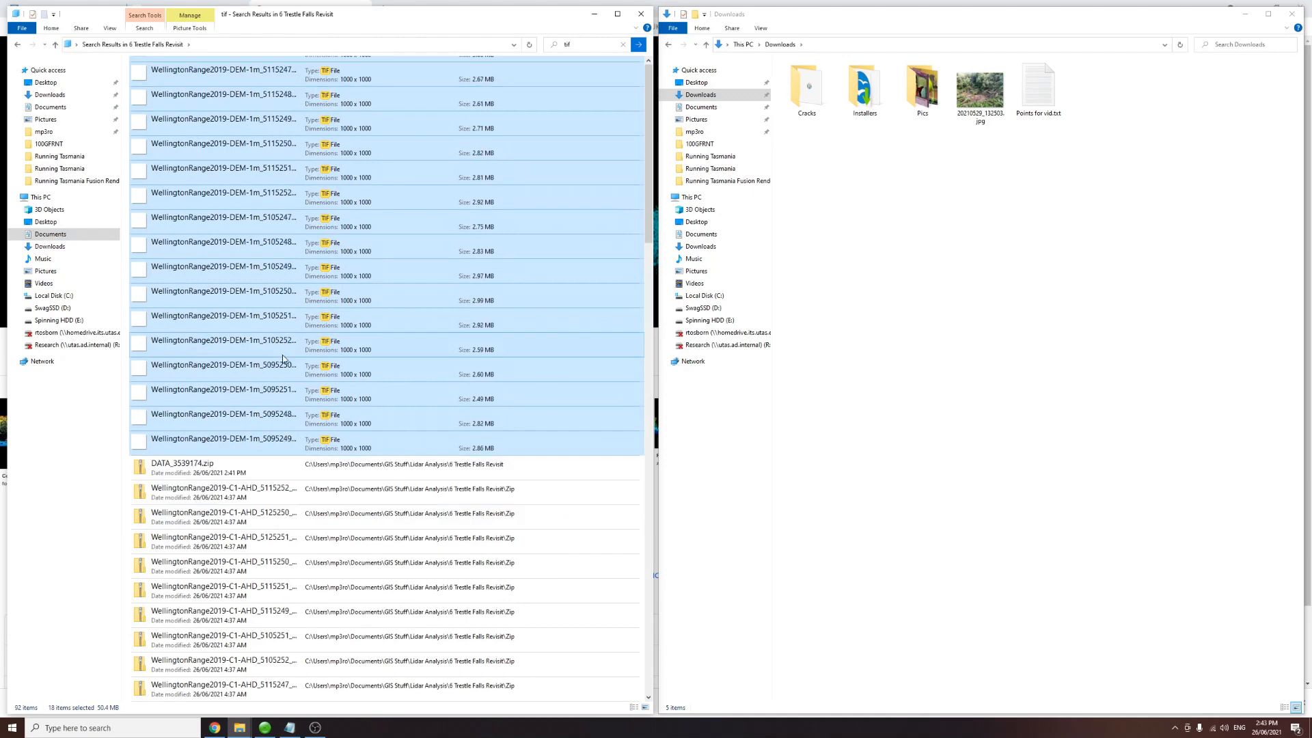
scroll(293, 413, up, 7)
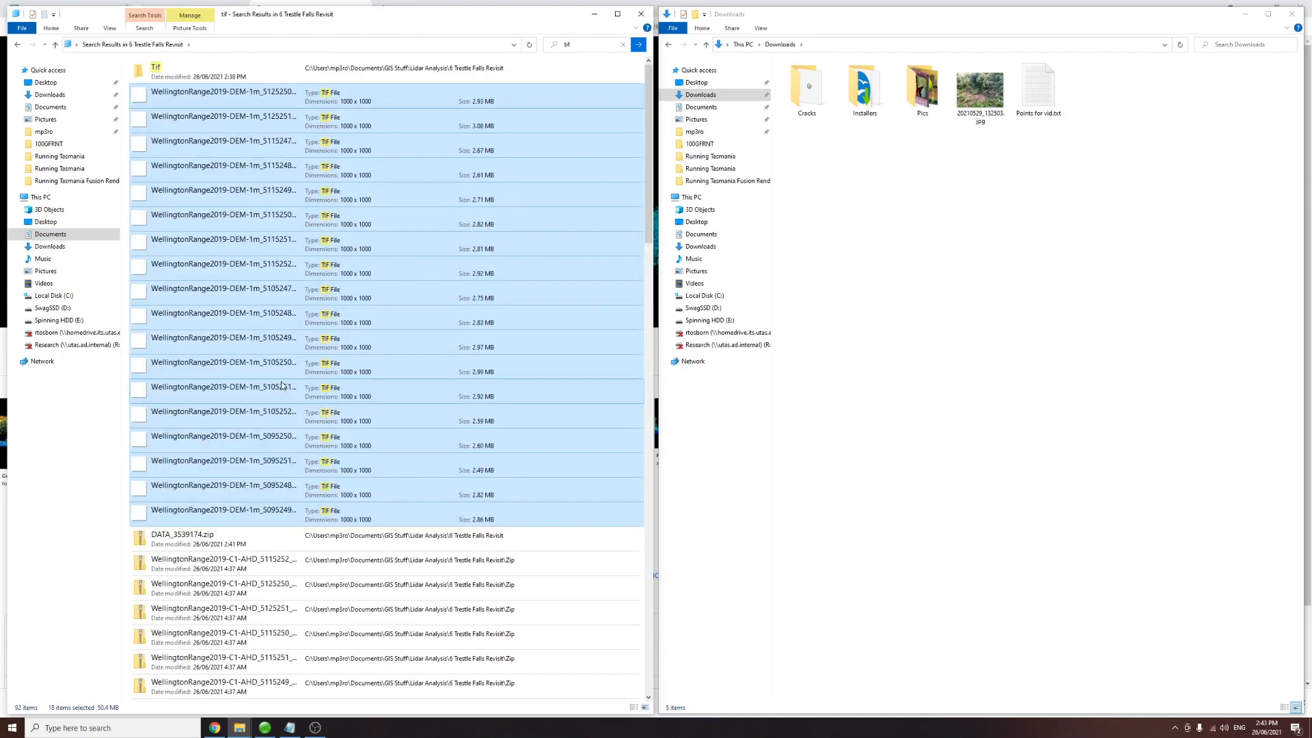
Step: Move the DEM .tif files into the Tif folder and return to the project folder
double_click(149, 79)
key(alt+Left)
key(alt+Left)
key(alt+Left)
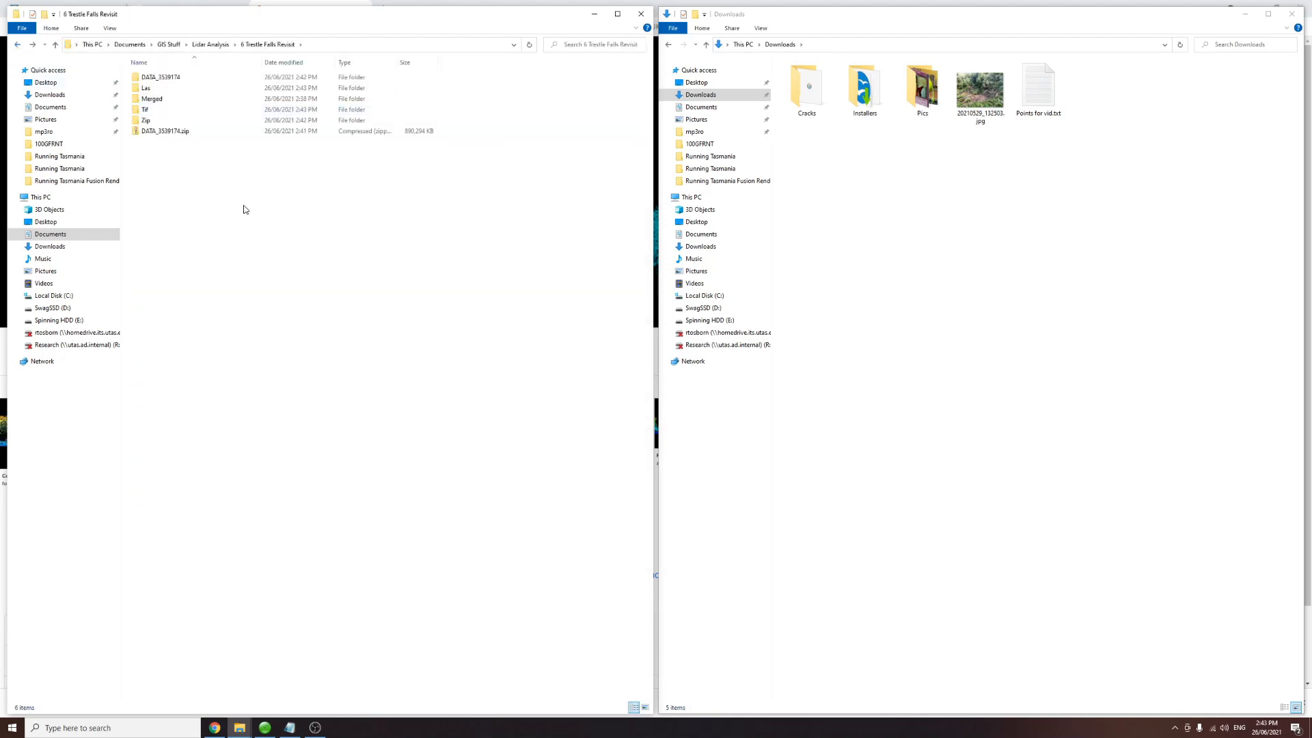
Step: Review the contents of the Las and Tif folders
click(149, 92)
double_click(148, 91)
drag(290, 303, 313, 130)
click(168, 350)
click(269, 45)
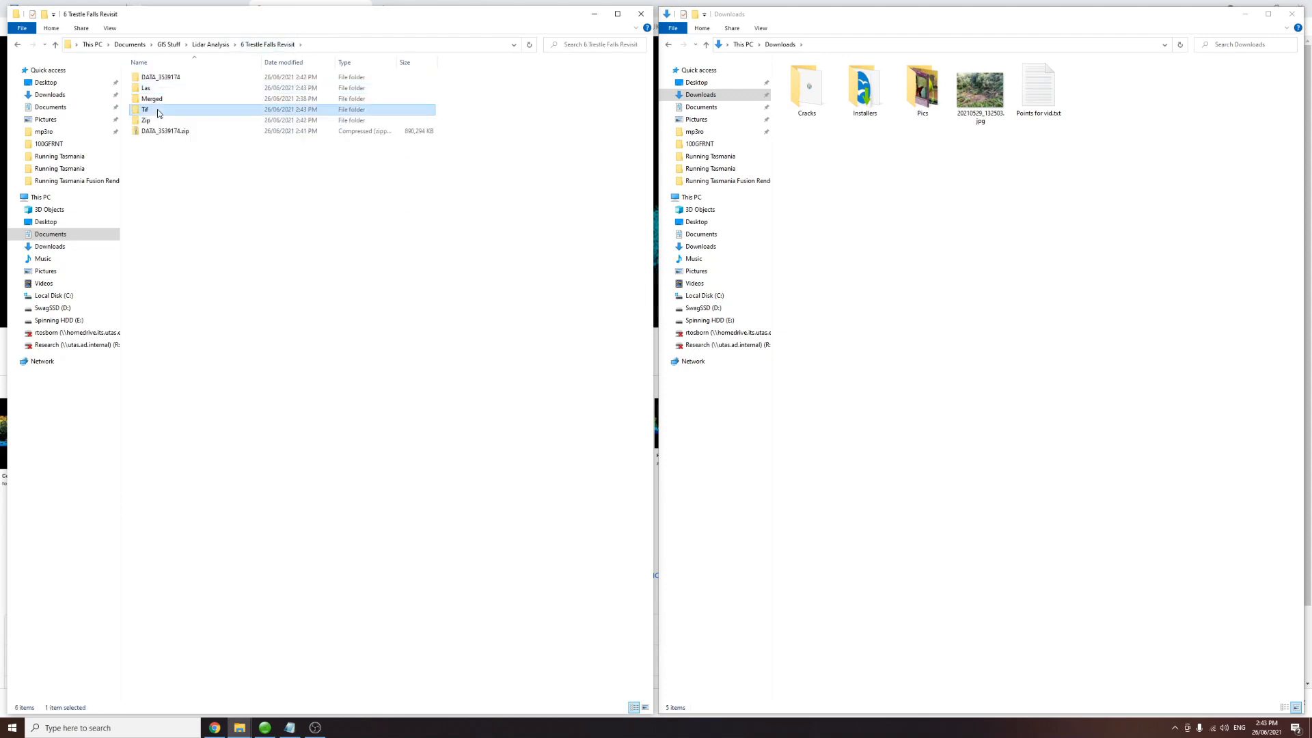
double_click(203, 108)
drag(298, 280, 246, 59)
click(301, 260)
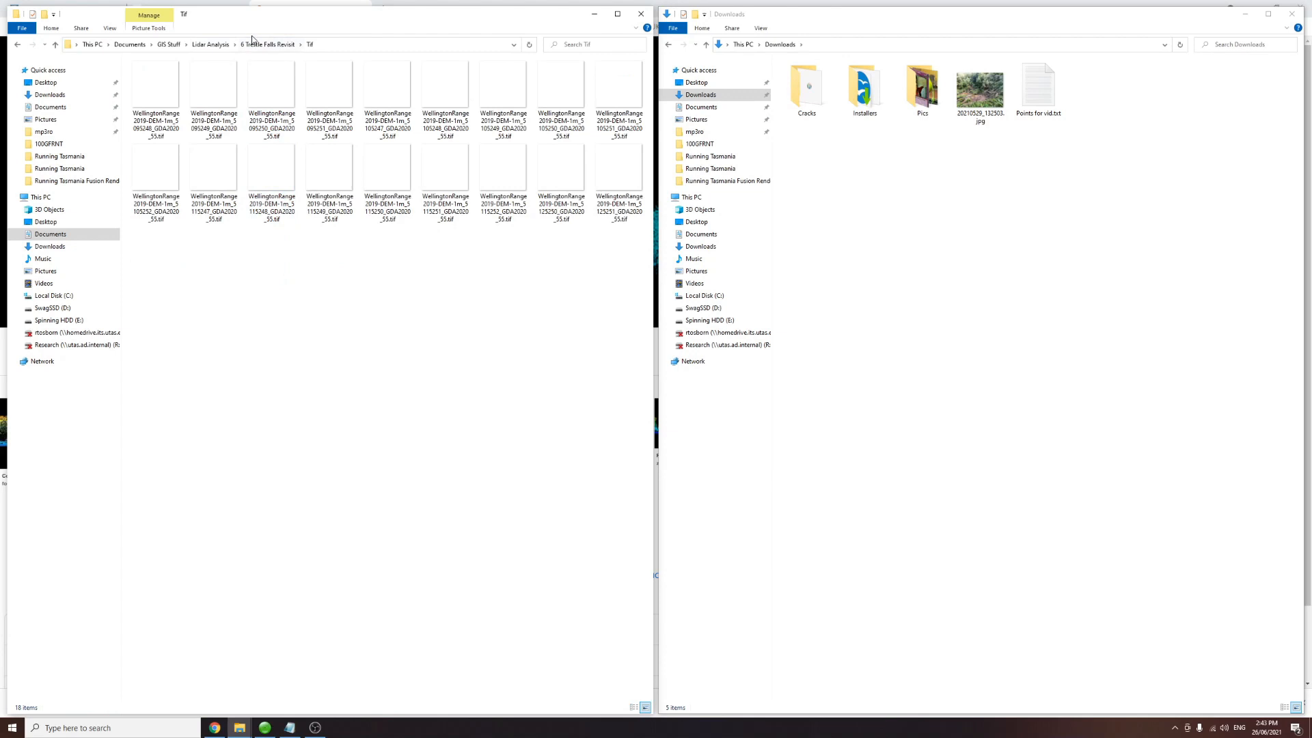
click(260, 44)
click(296, 299)
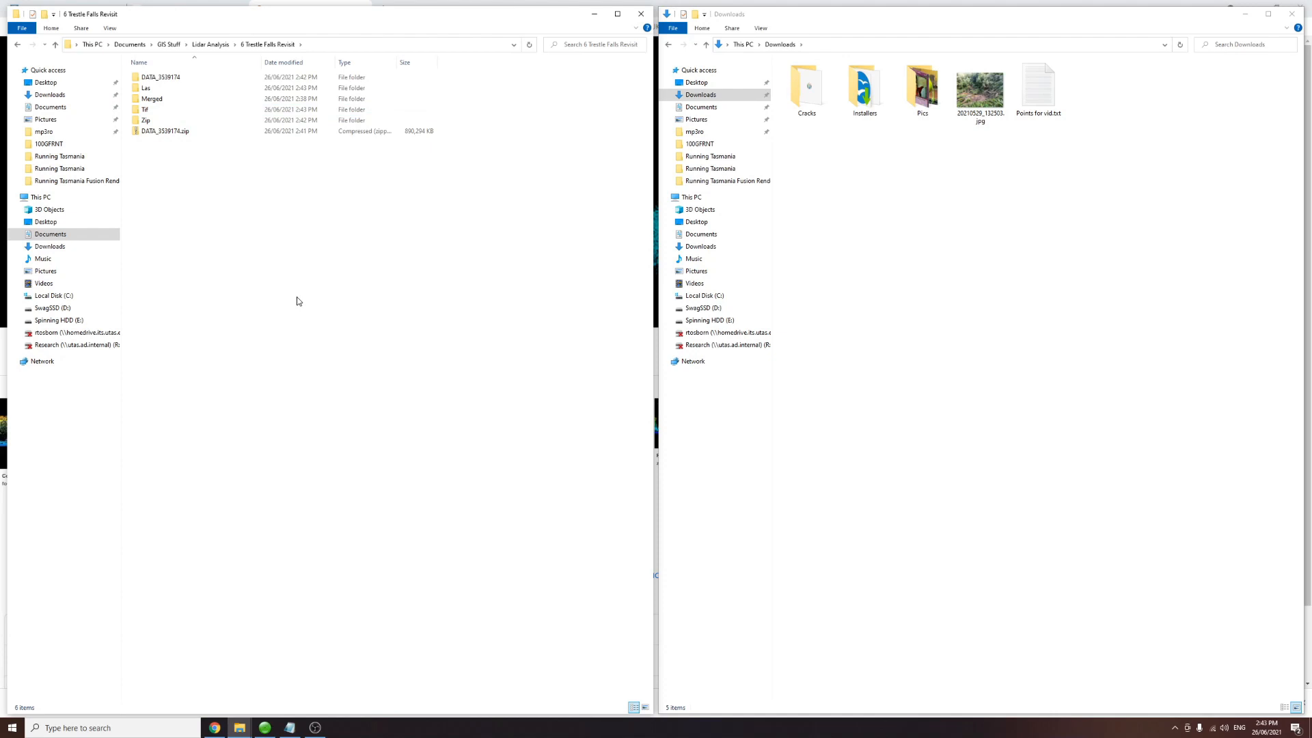
Step: Launch QGIS Desktop 3.10.6 with GRASS 7.8.3 from the Start menu search
key(super)
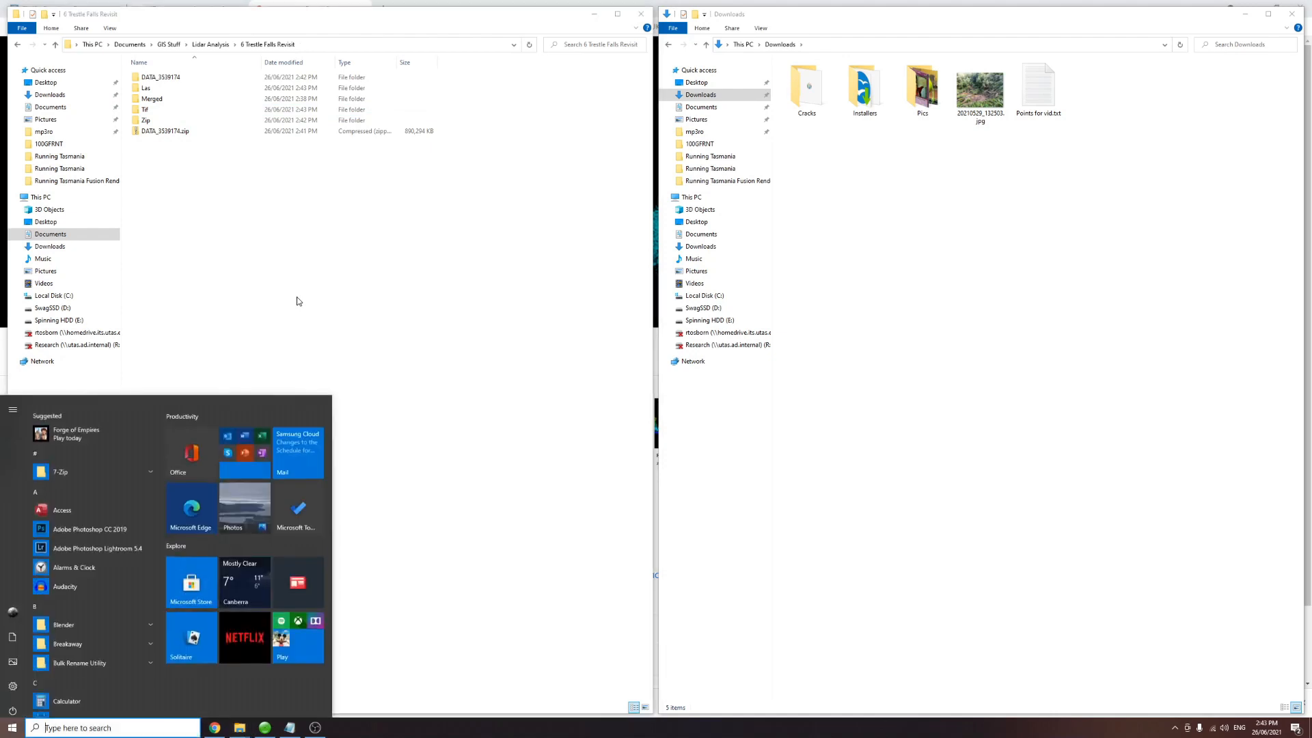
text(gr)
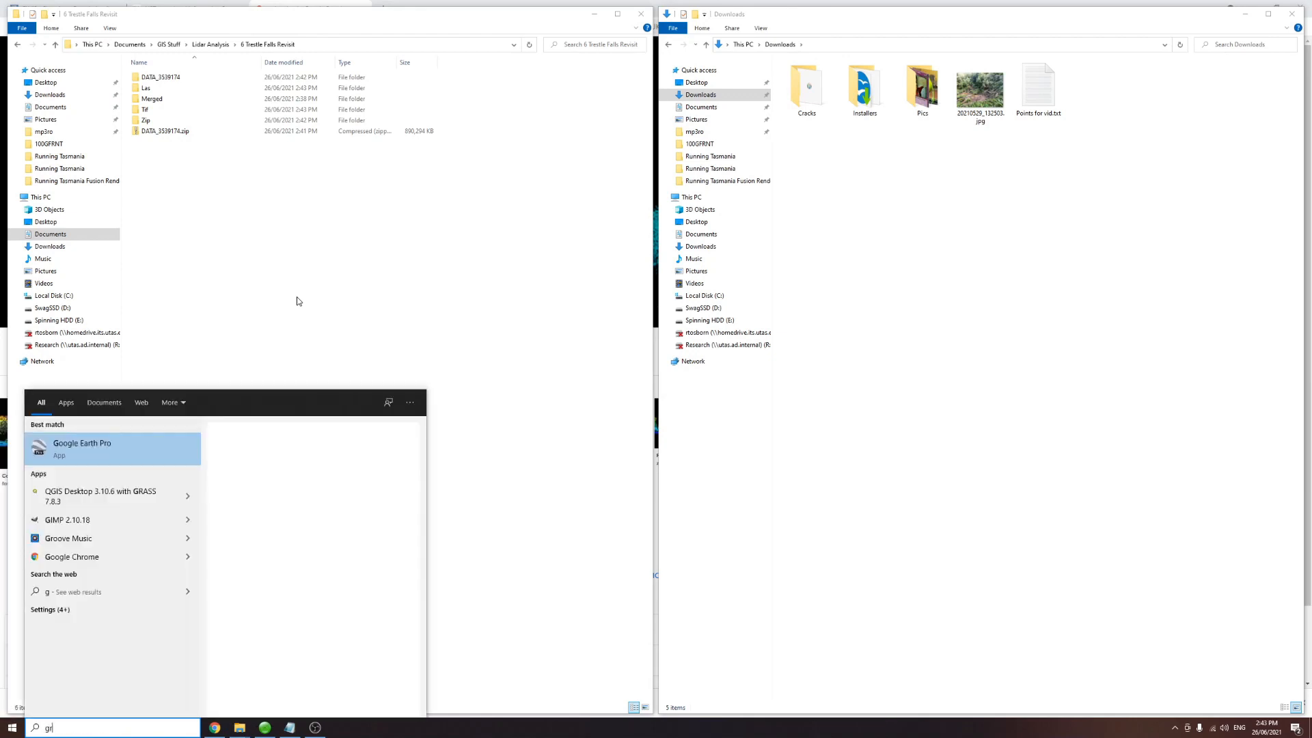
text(ass)
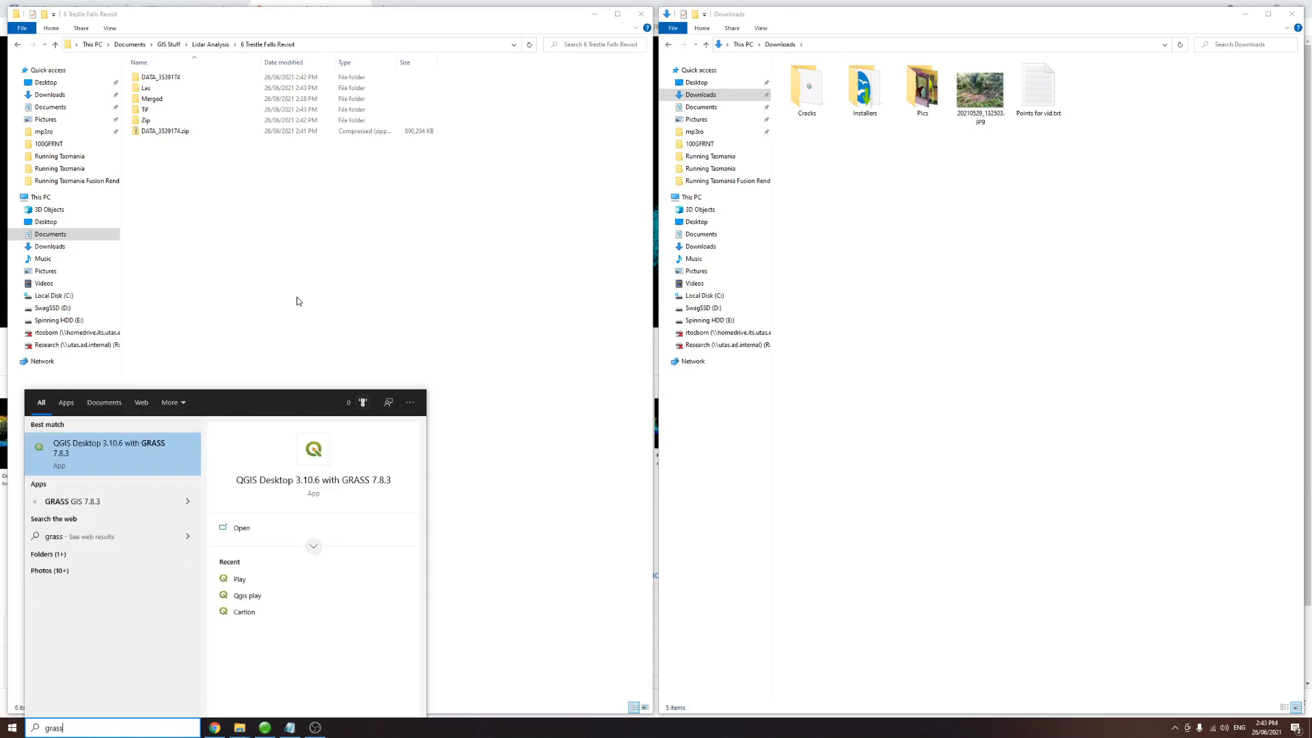
click(135, 456)
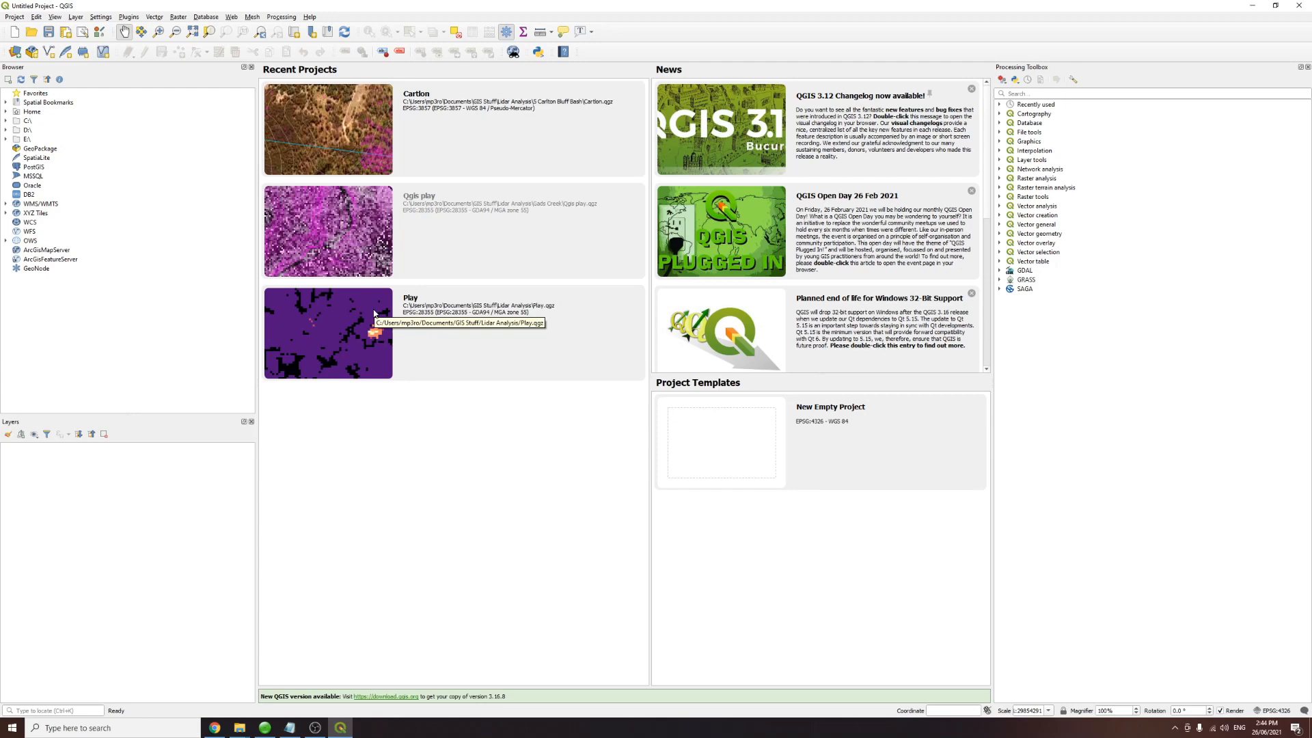
Step: Open a new empty QGIS project and resize the Processing Toolbox panel
double_click(714, 438)
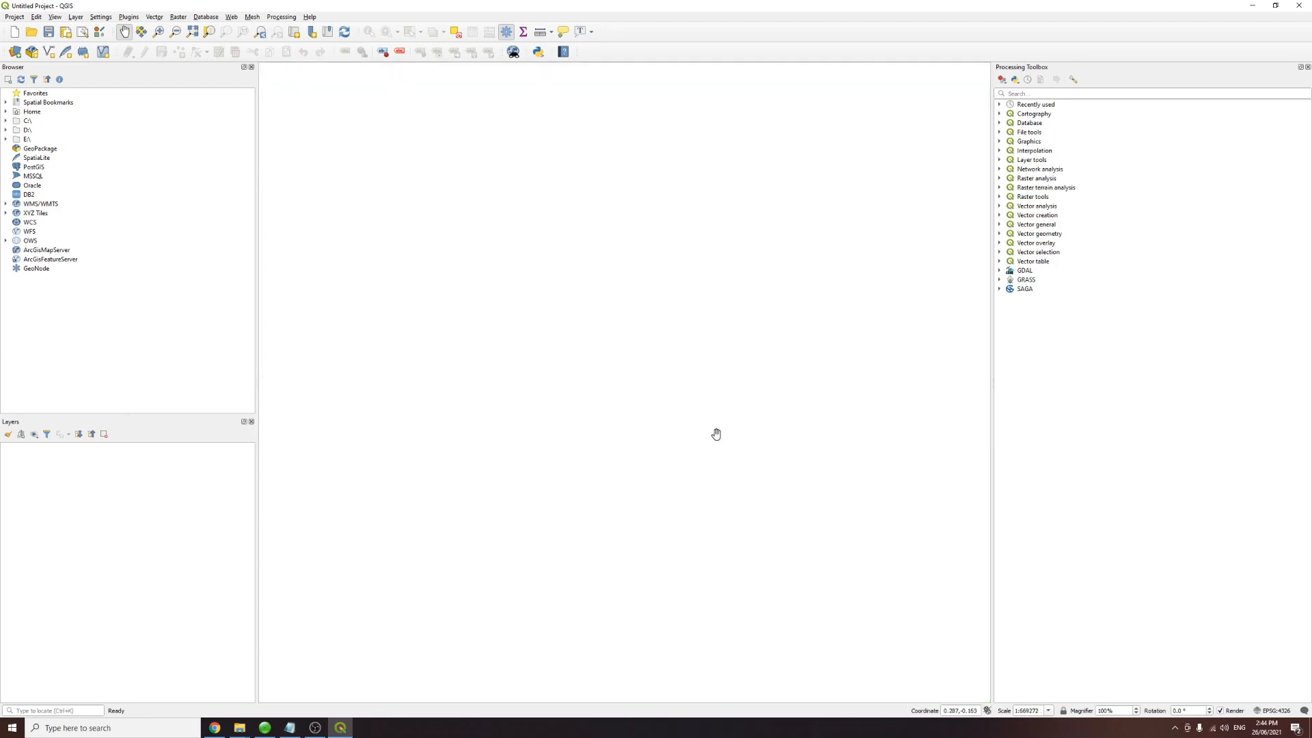
drag(993, 331, 1013, 331)
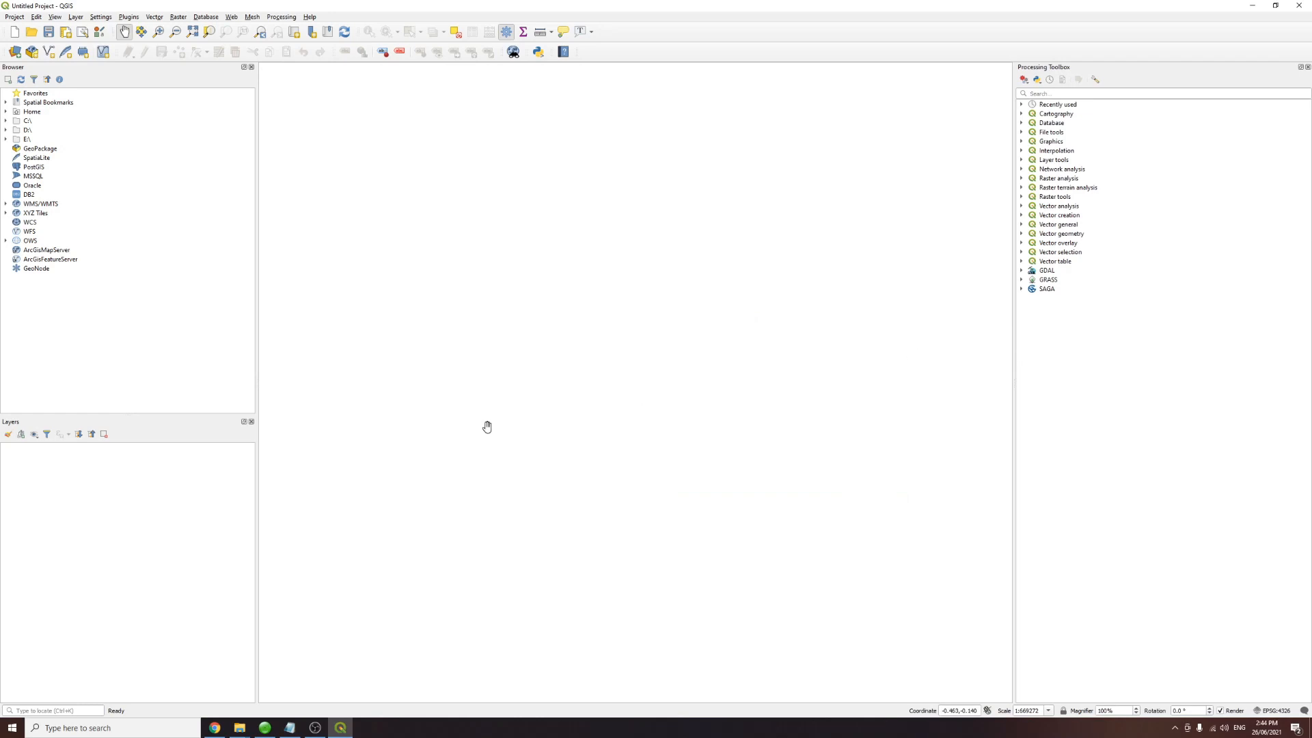
Step: Expand the WMS/WMTS List connection to browse its Basemaps_Topographic layers
click(6, 203)
click(16, 213)
click(31, 223)
click(27, 223)
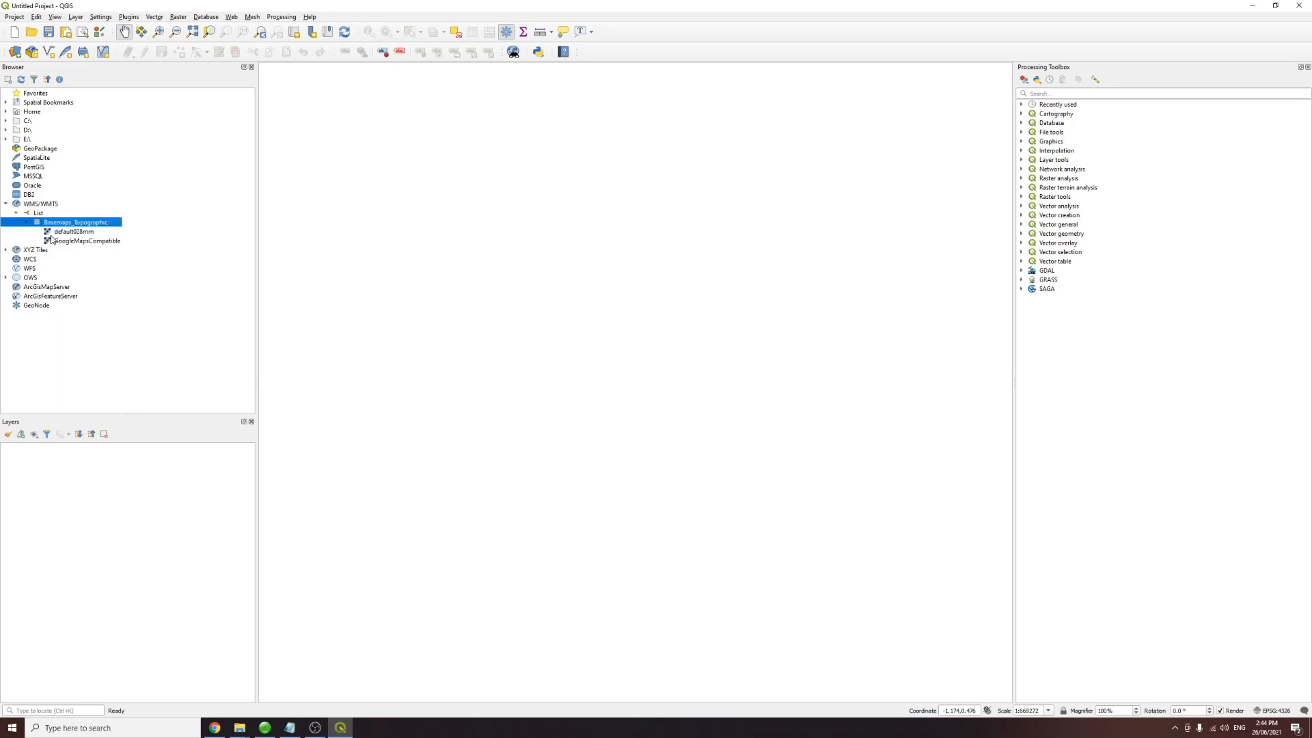
click(75, 233)
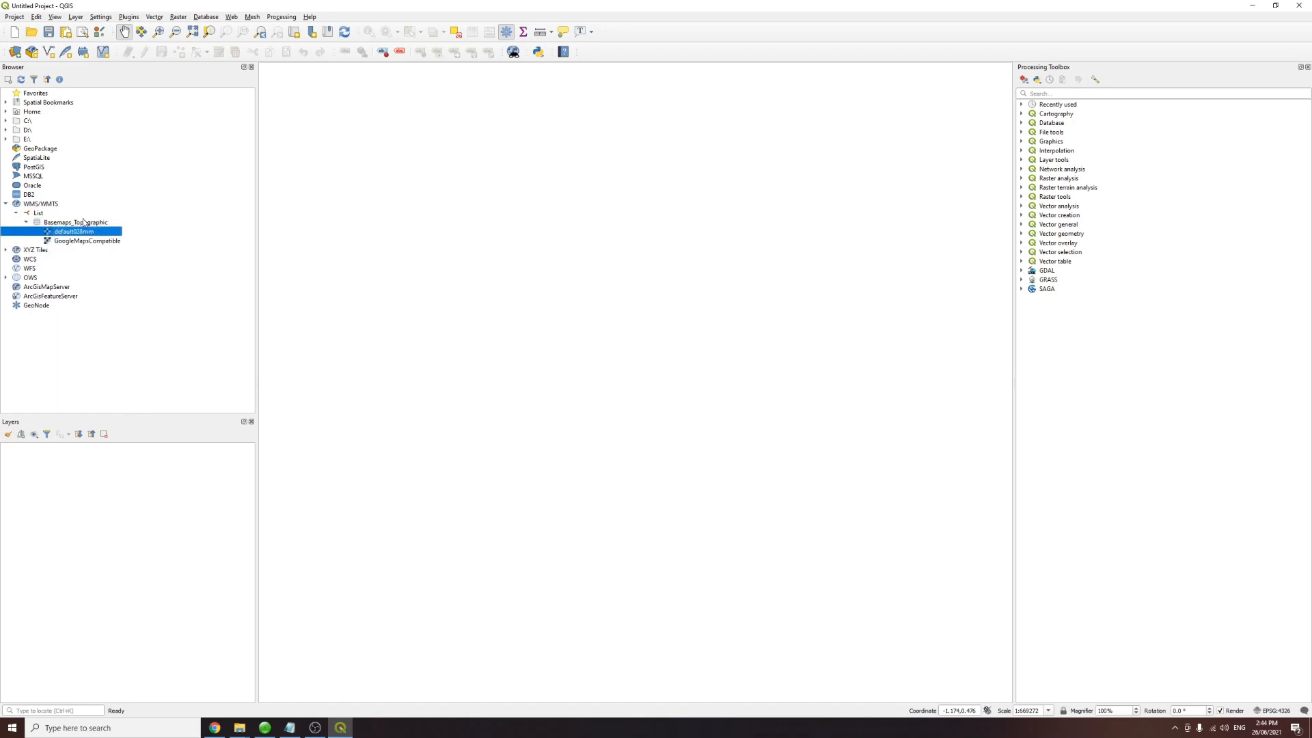
click(41, 206)
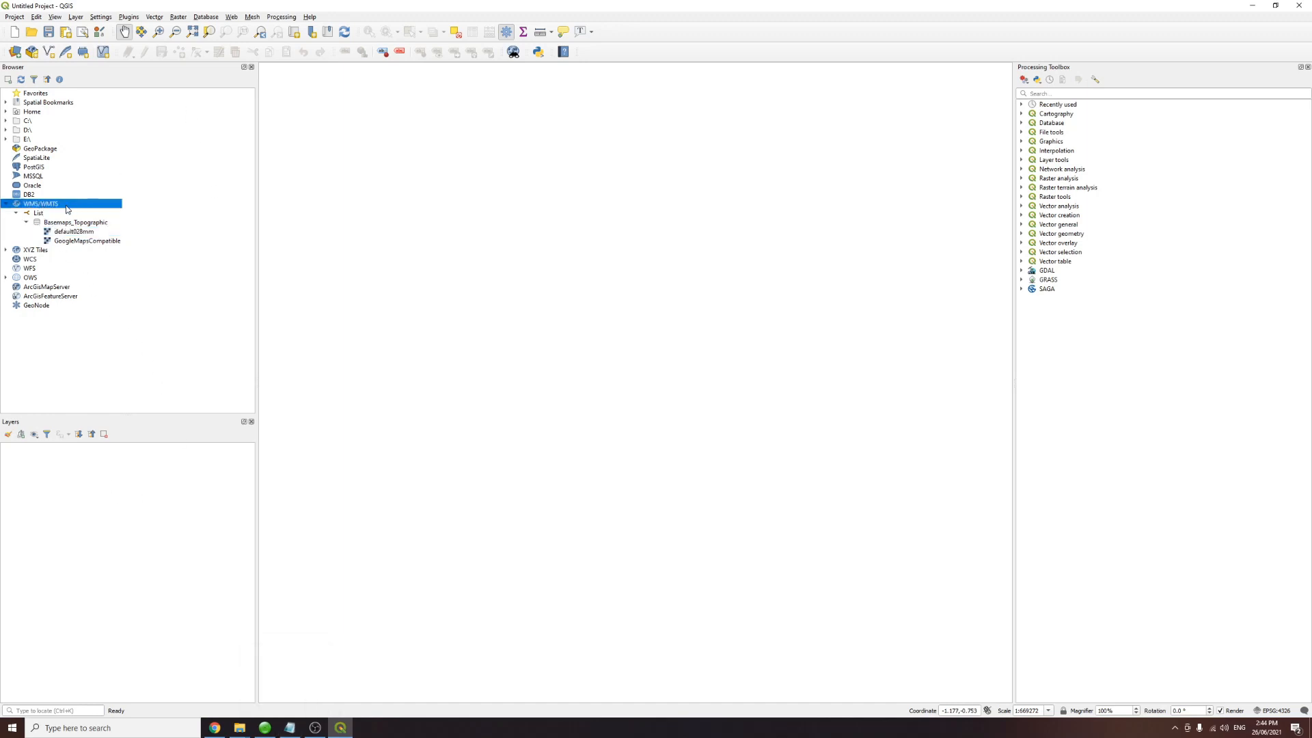
right_click(40, 205)
click(87, 205)
click(592, 269)
click(290, 727)
drag(788, 280, 738, 252)
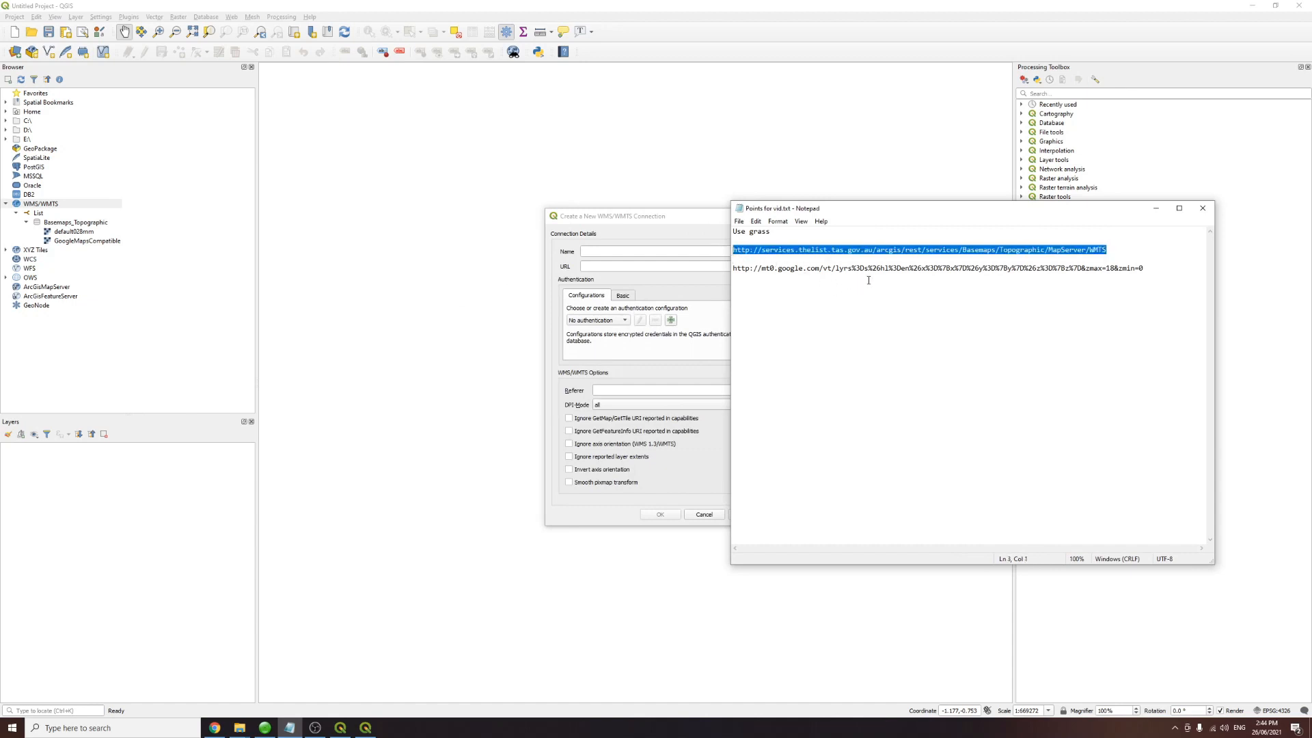
click(1203, 209)
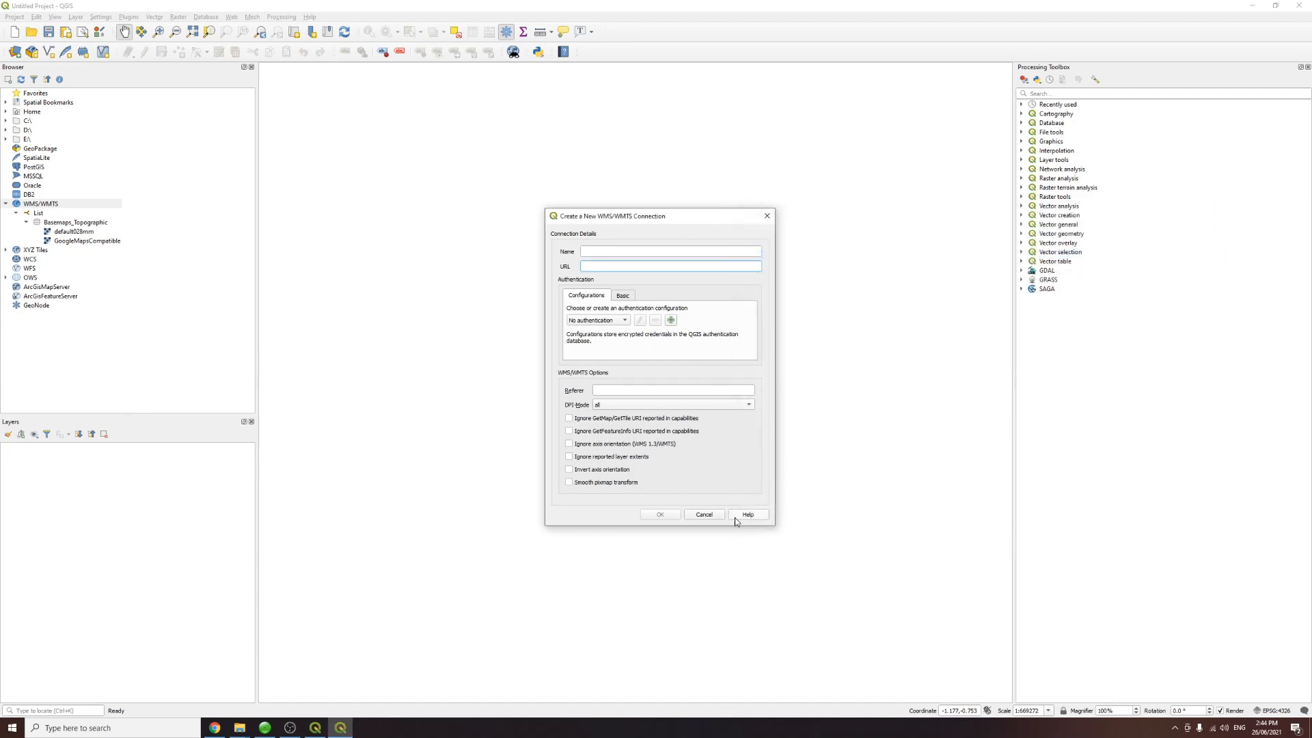
click(704, 515)
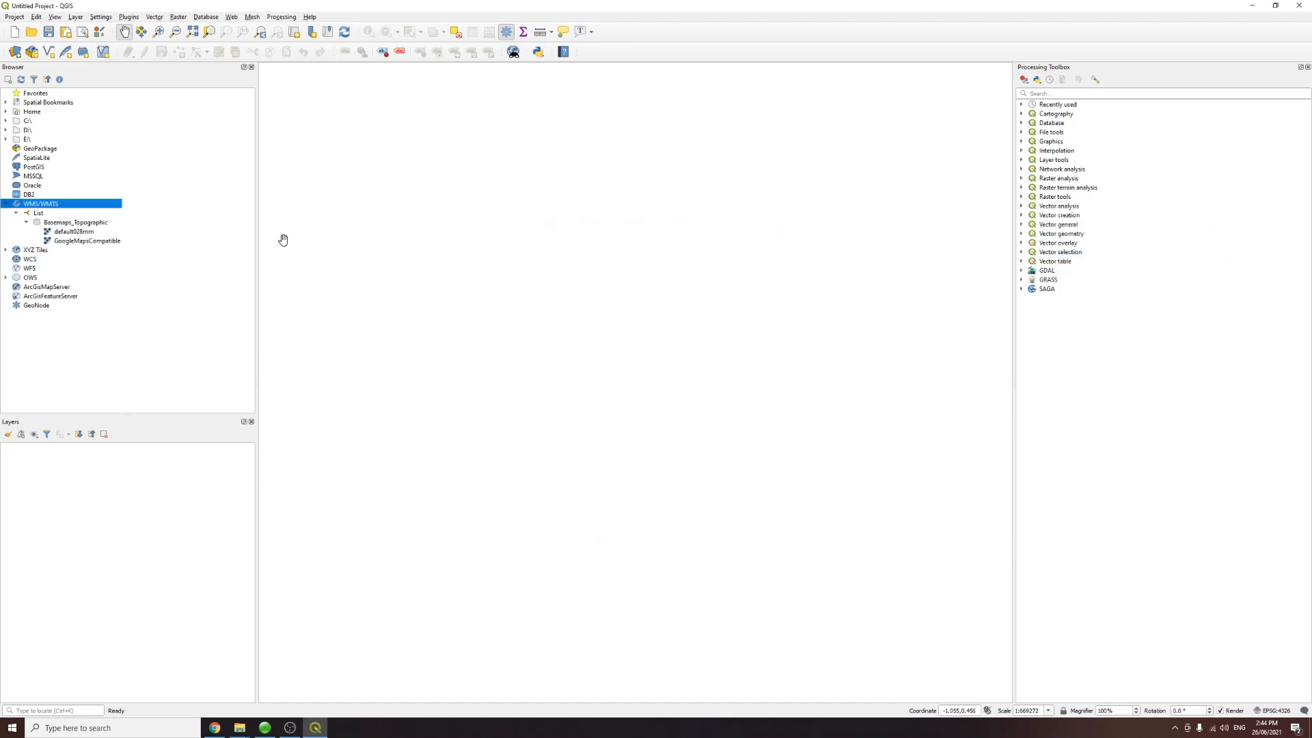
Step: Add the Basemaps_Topographic default028mm layer to the map and frame the Wellington Range area
click(63, 231)
drag(68, 238, 104, 463)
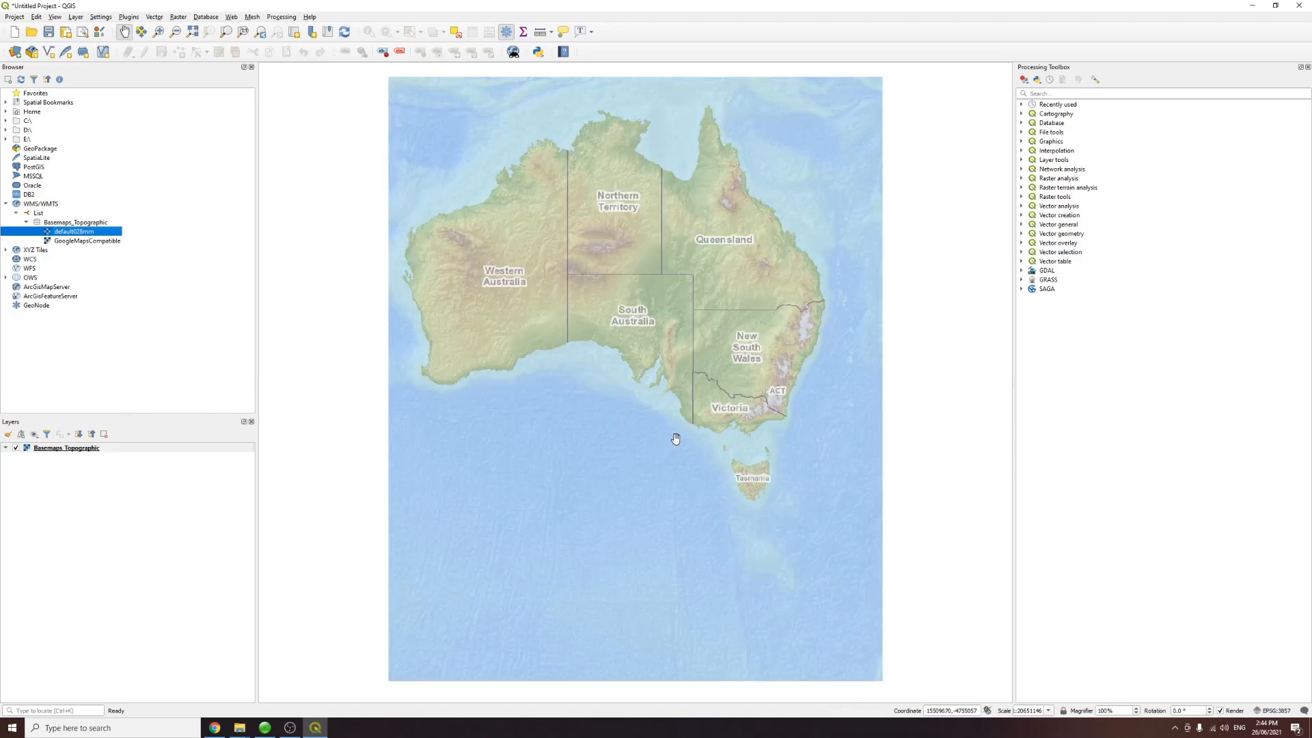
scroll(758, 490, up, 5)
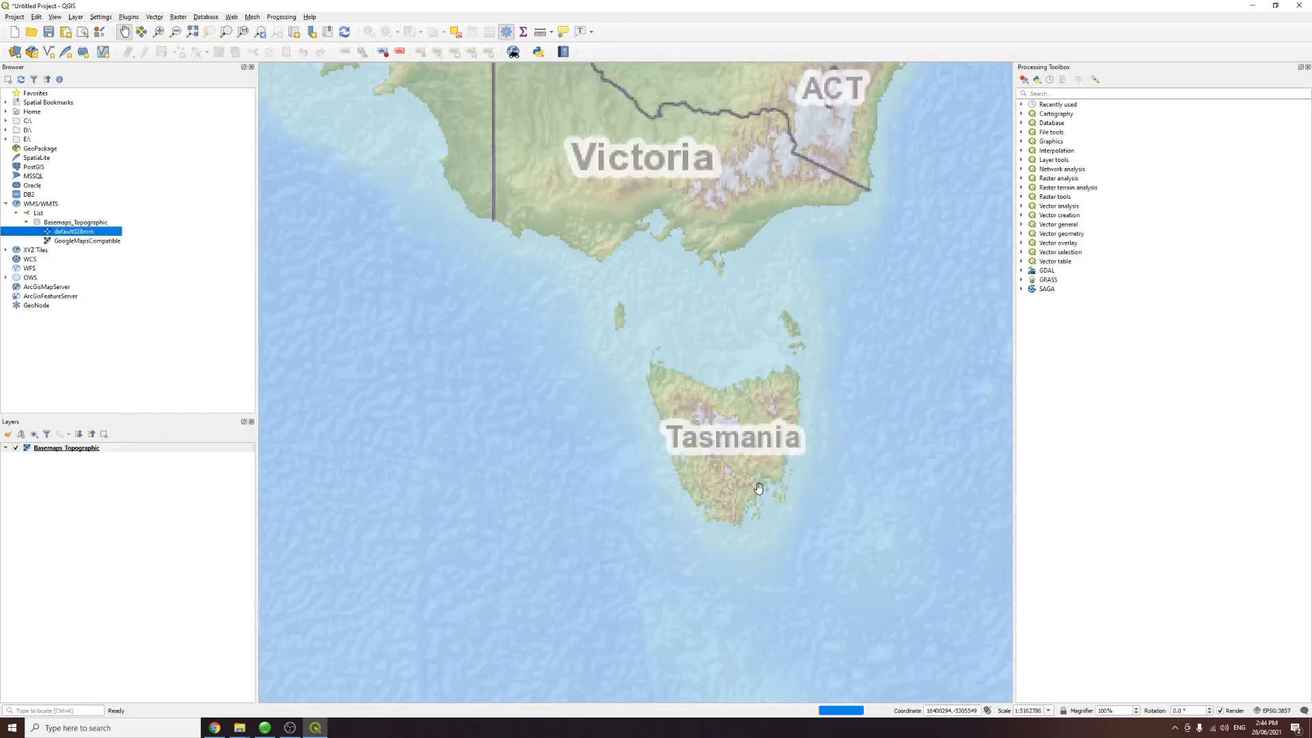
scroll(687, 471, up, 1)
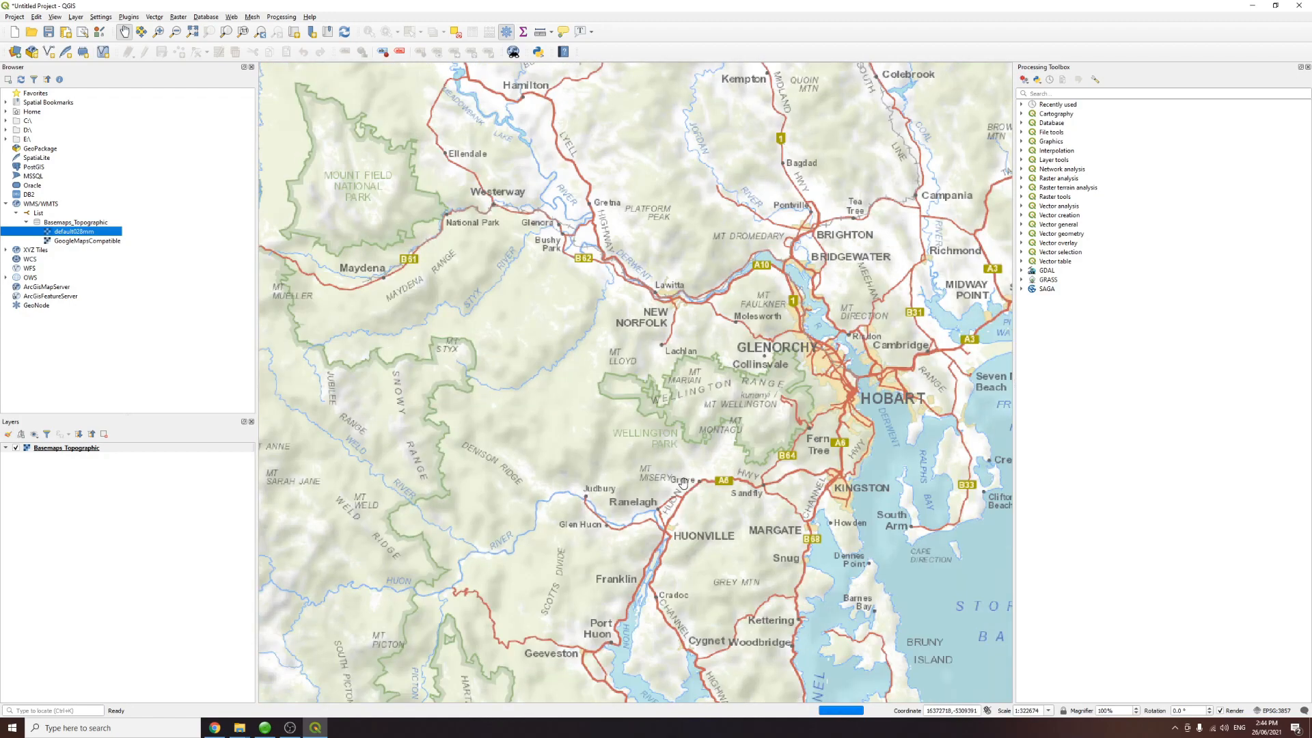
scroll(687, 471, up, 1)
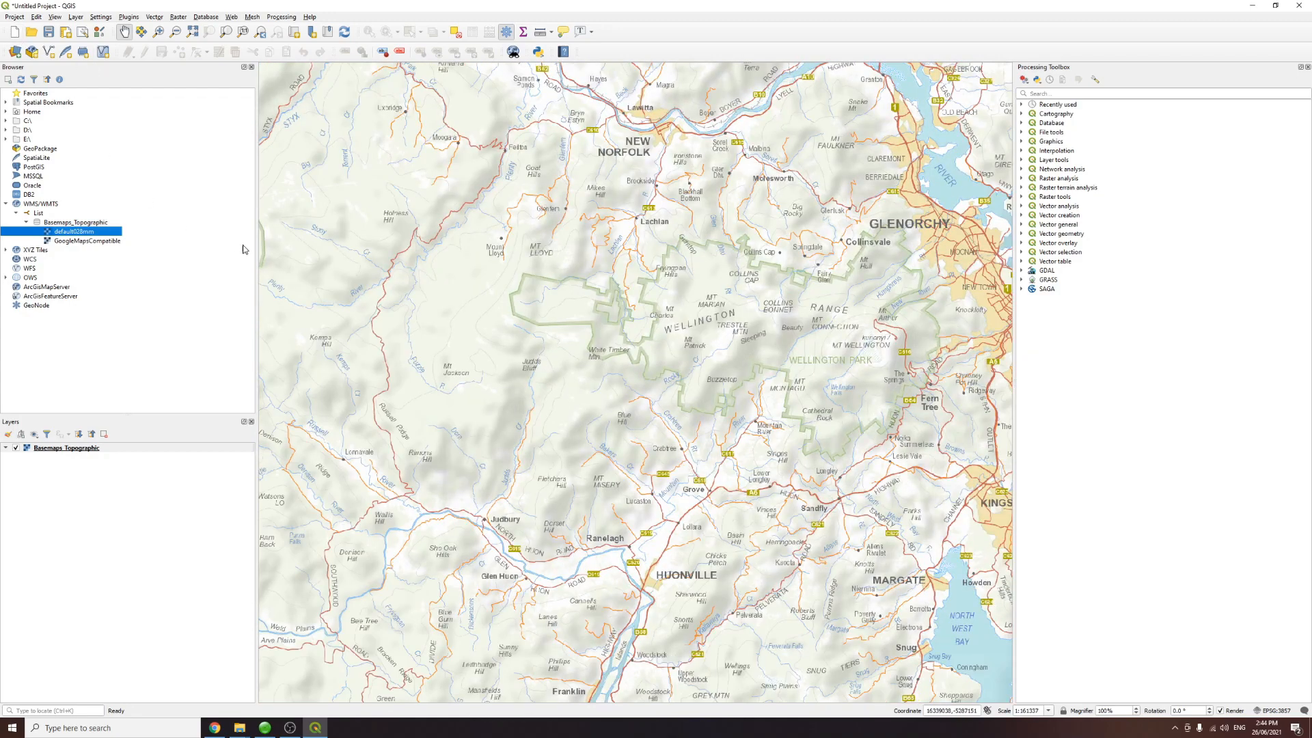
drag(727, 464, 717, 465)
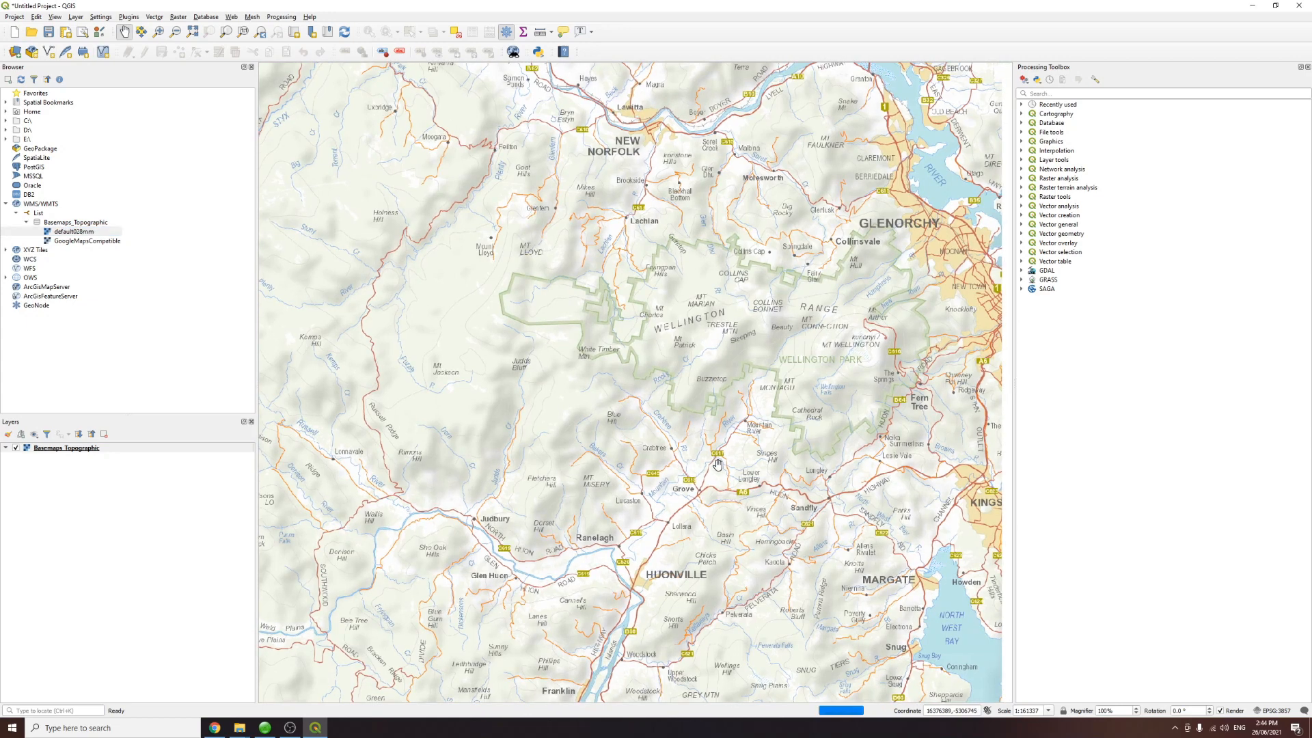
Step: Save the project as TrestleFallsRevisit in the 6 Trestle Falls Revisit folder
click(15, 18)
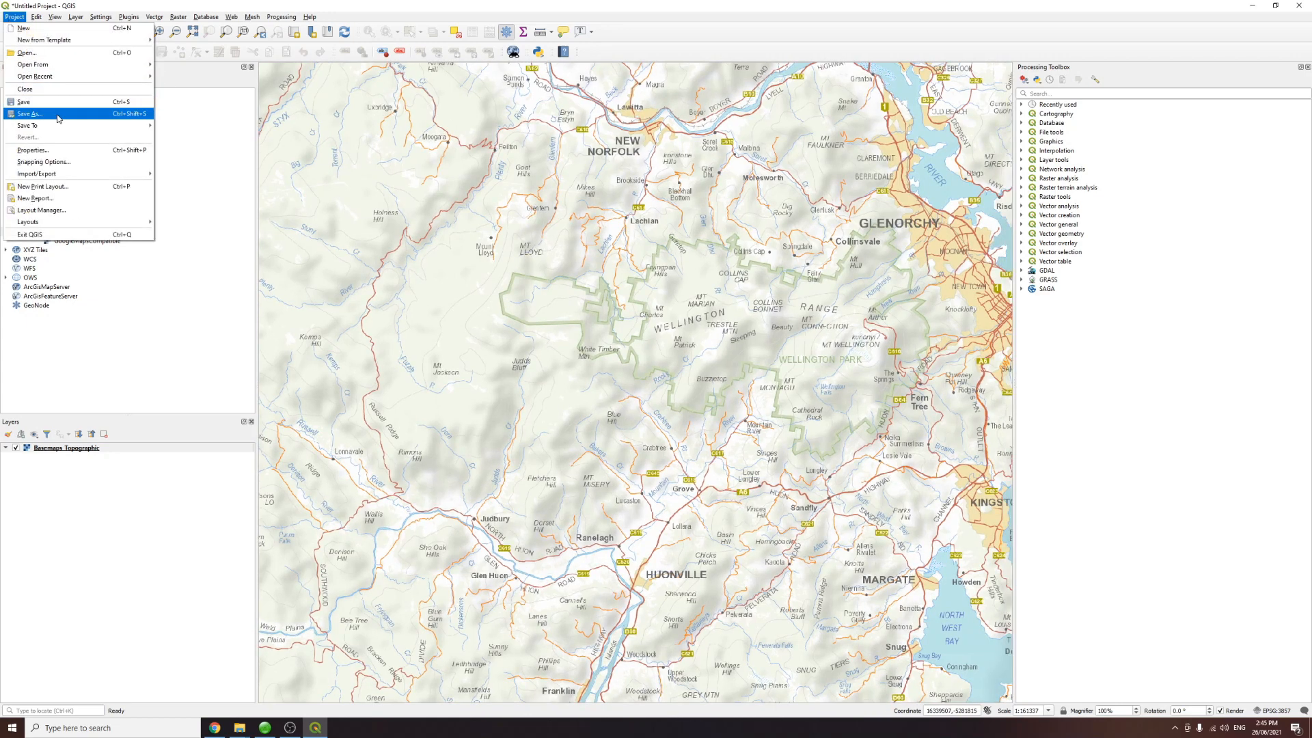
click(31, 111)
click(281, 111)
double_click(240, 213)
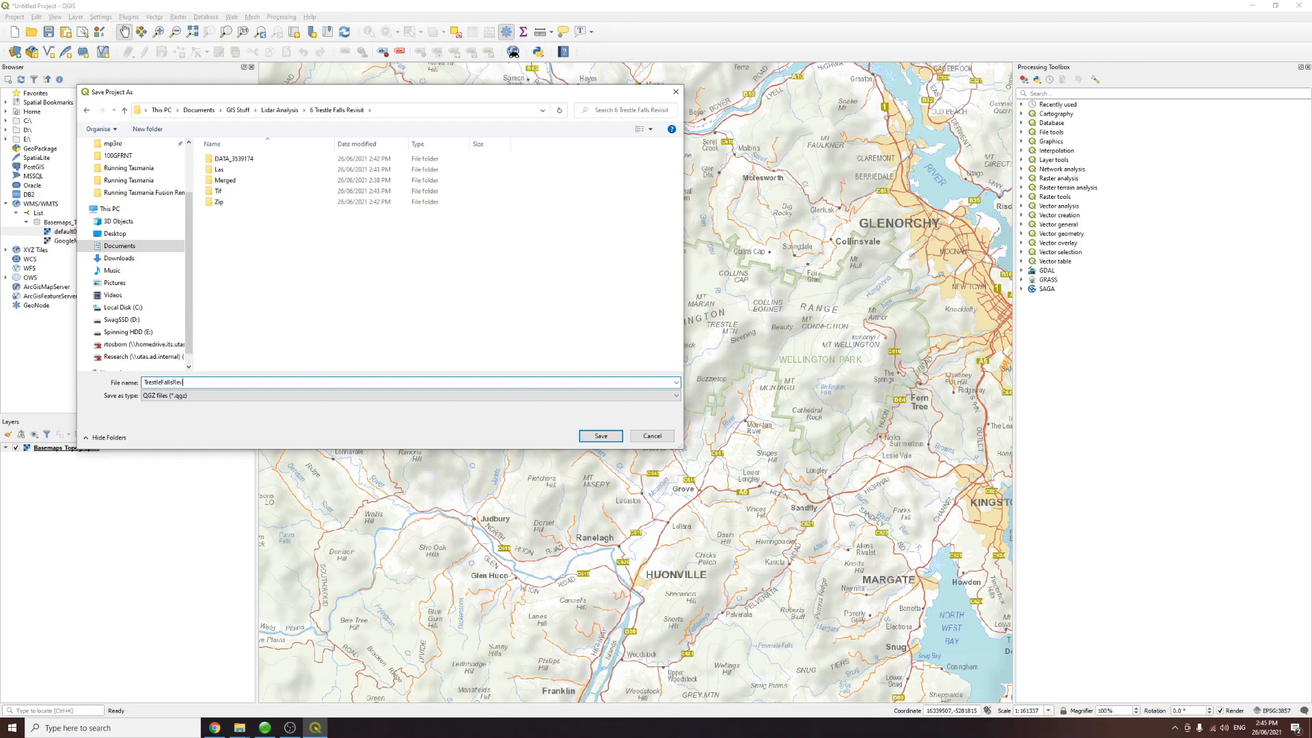
click(600, 435)
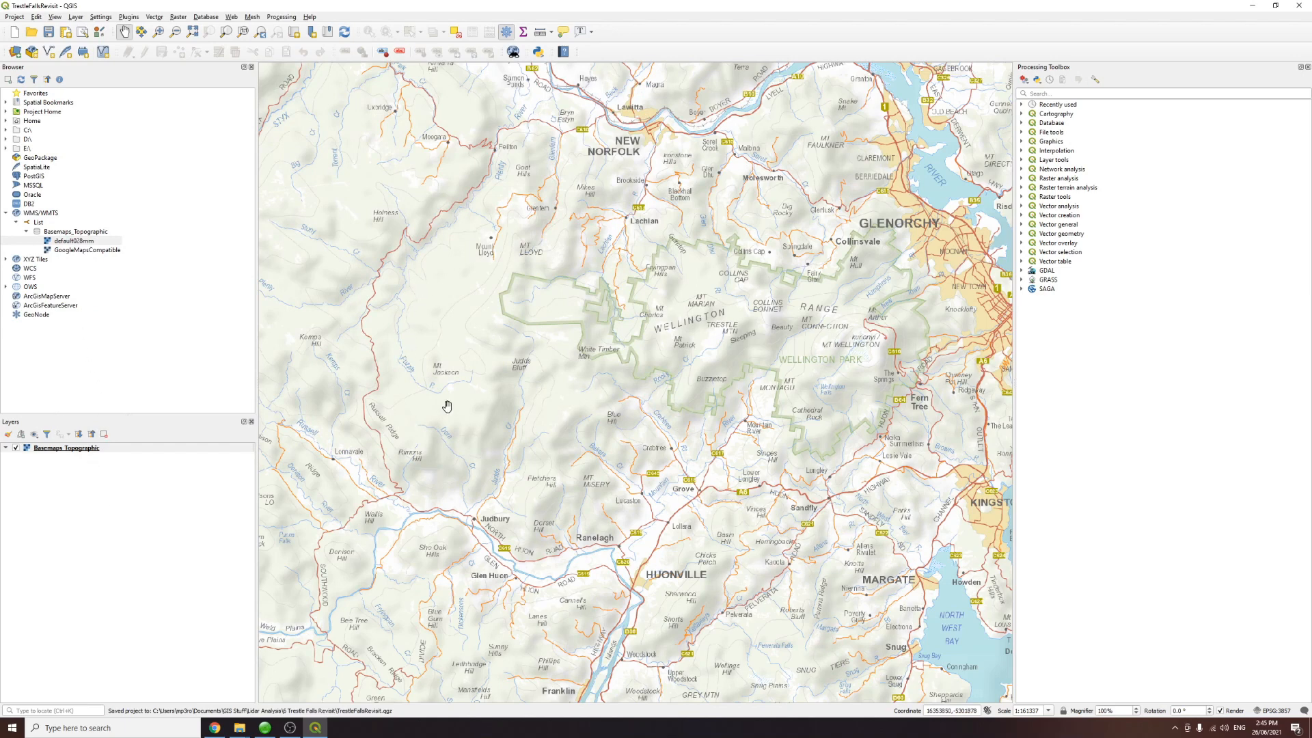
click(15, 17)
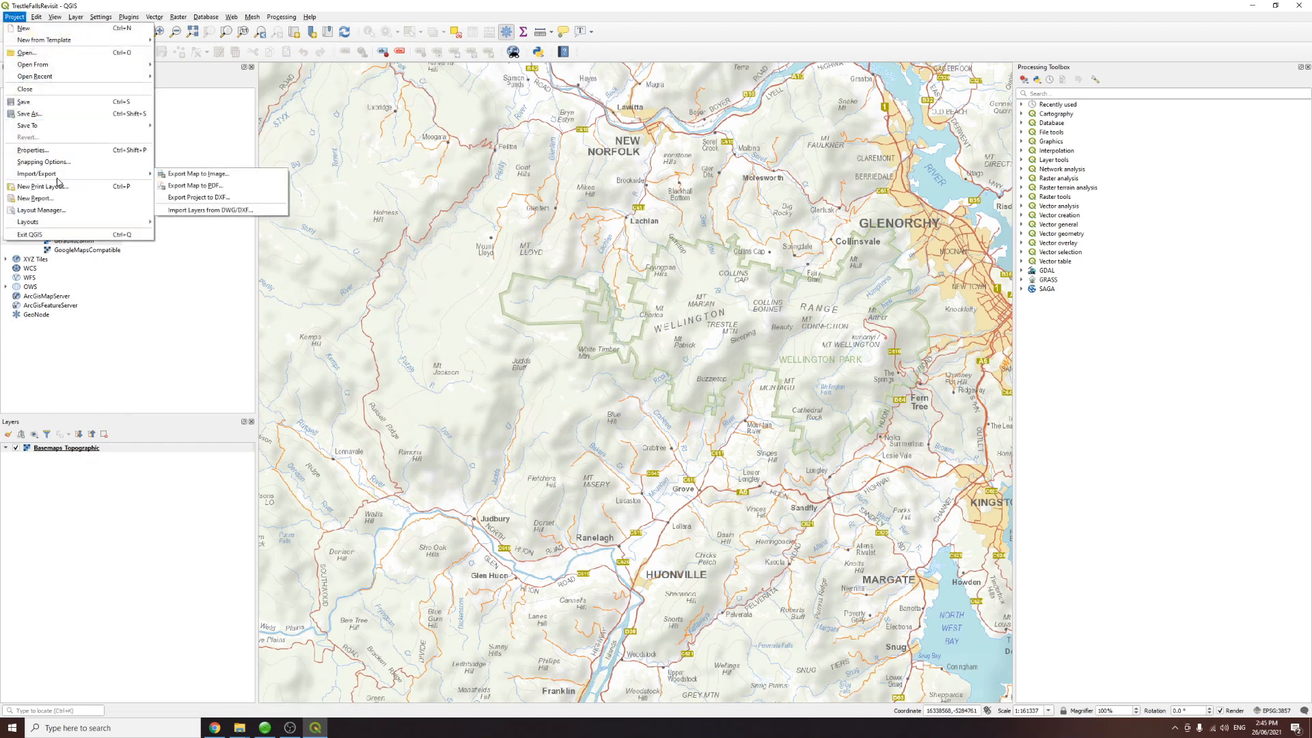
click(60, 152)
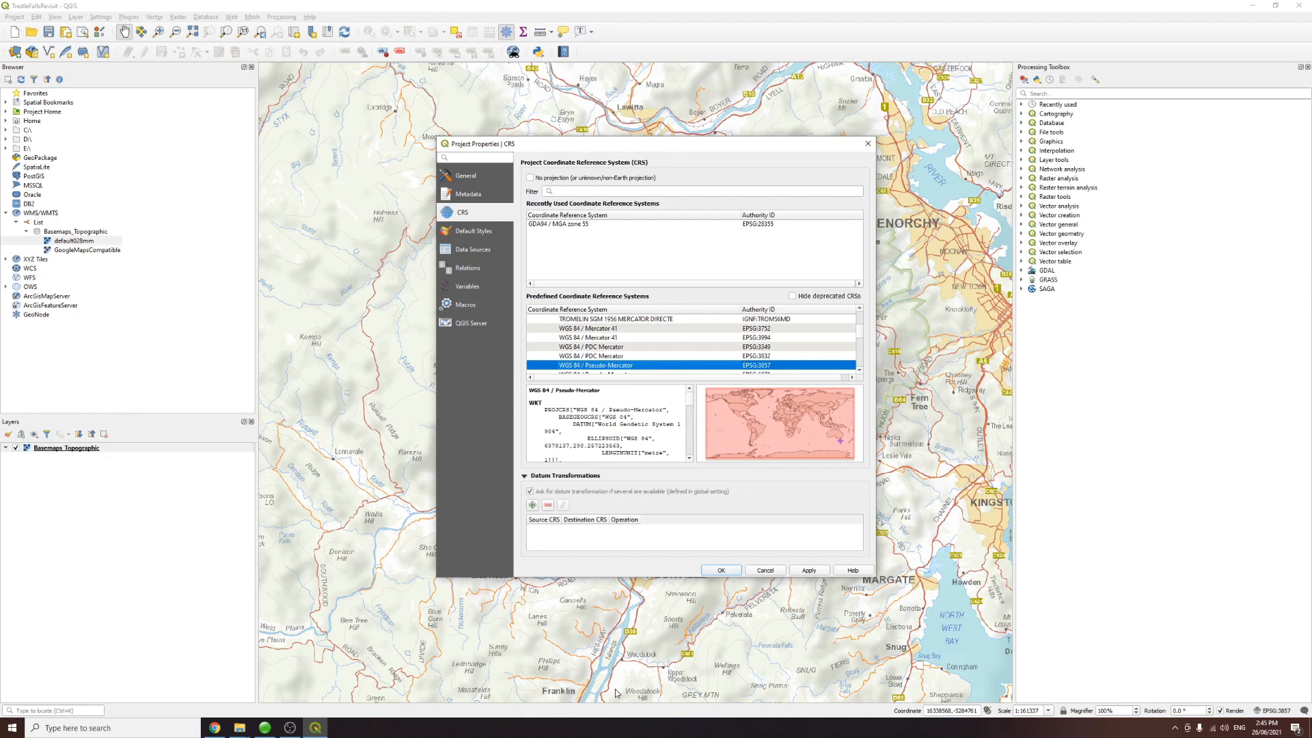
click(776, 572)
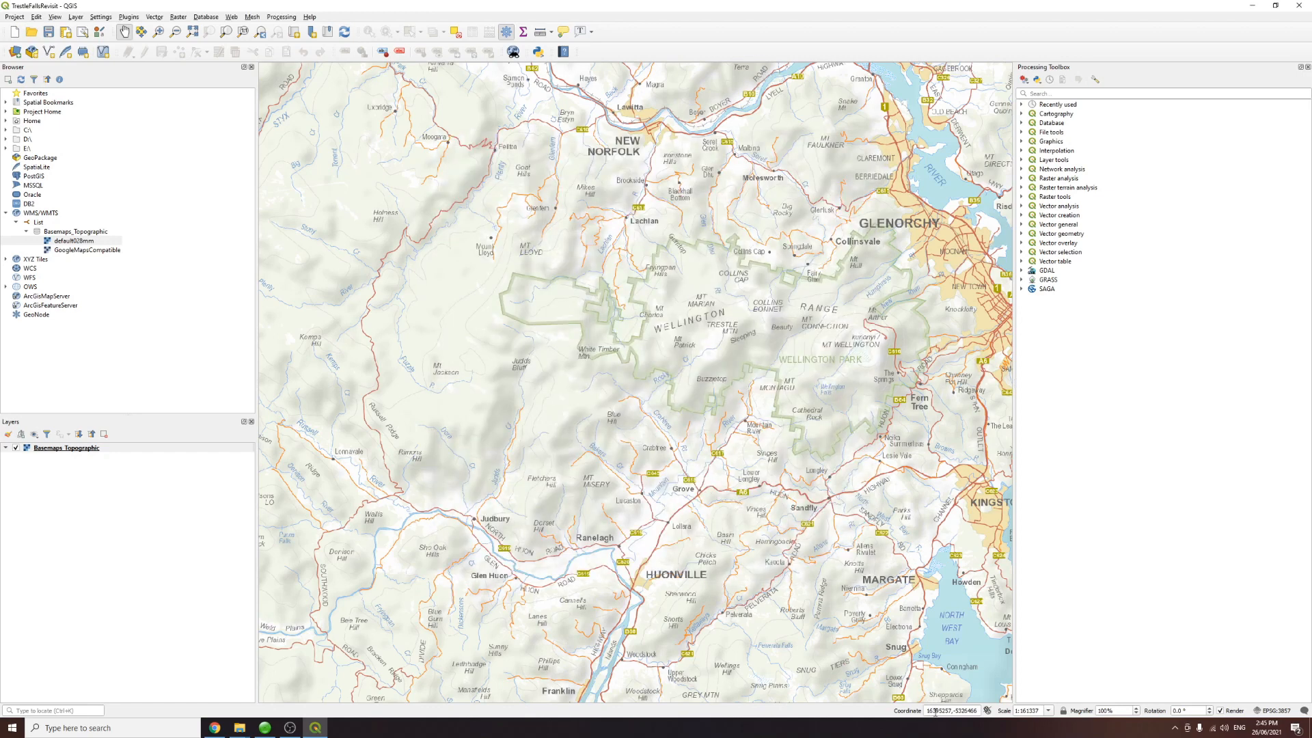
Step: Set the project coordinate reference system to GDA94 / MGA zone 55 (EPSG:28355)
click(14, 17)
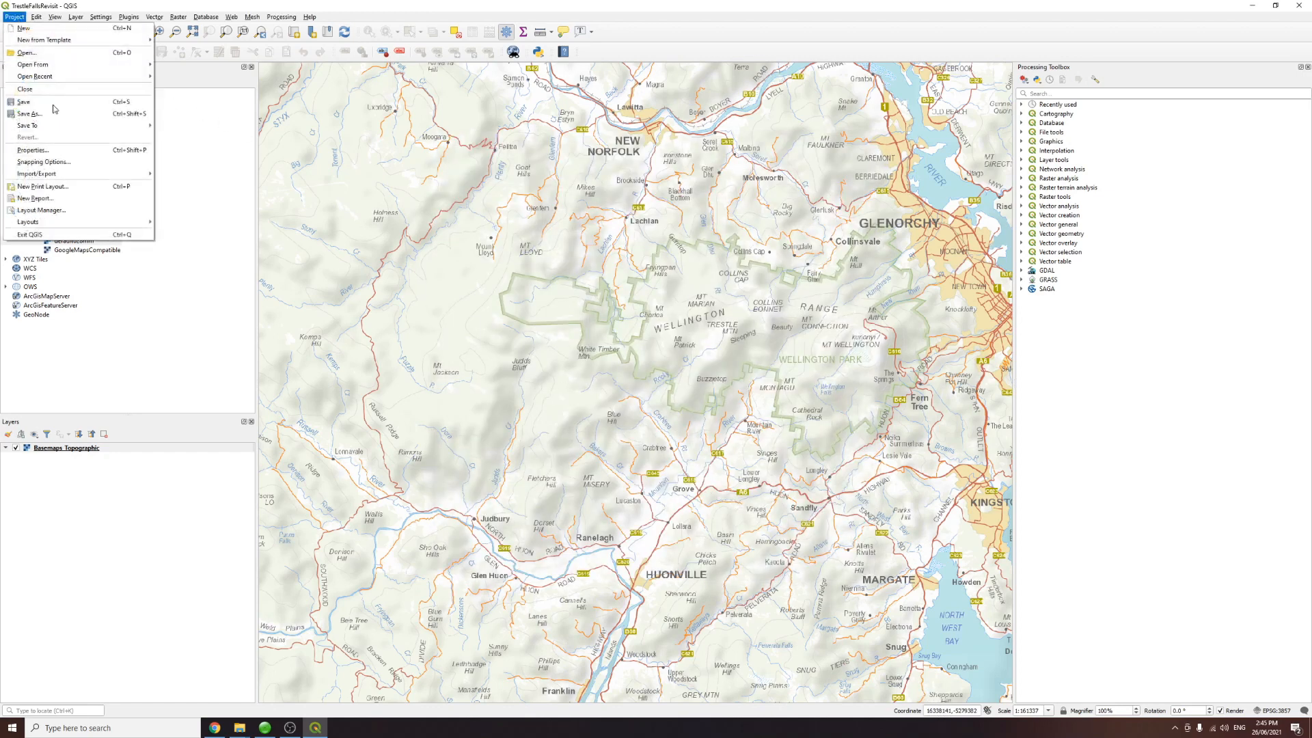
click(63, 150)
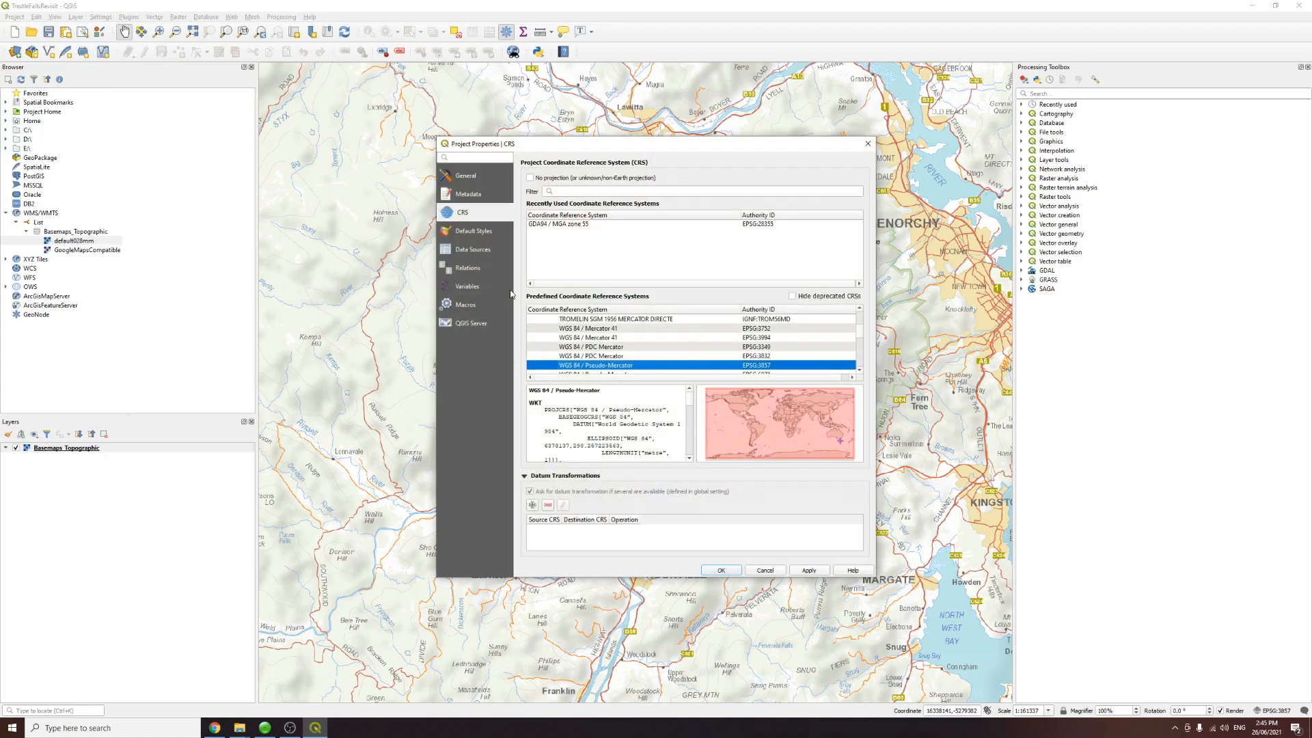
click(572, 190)
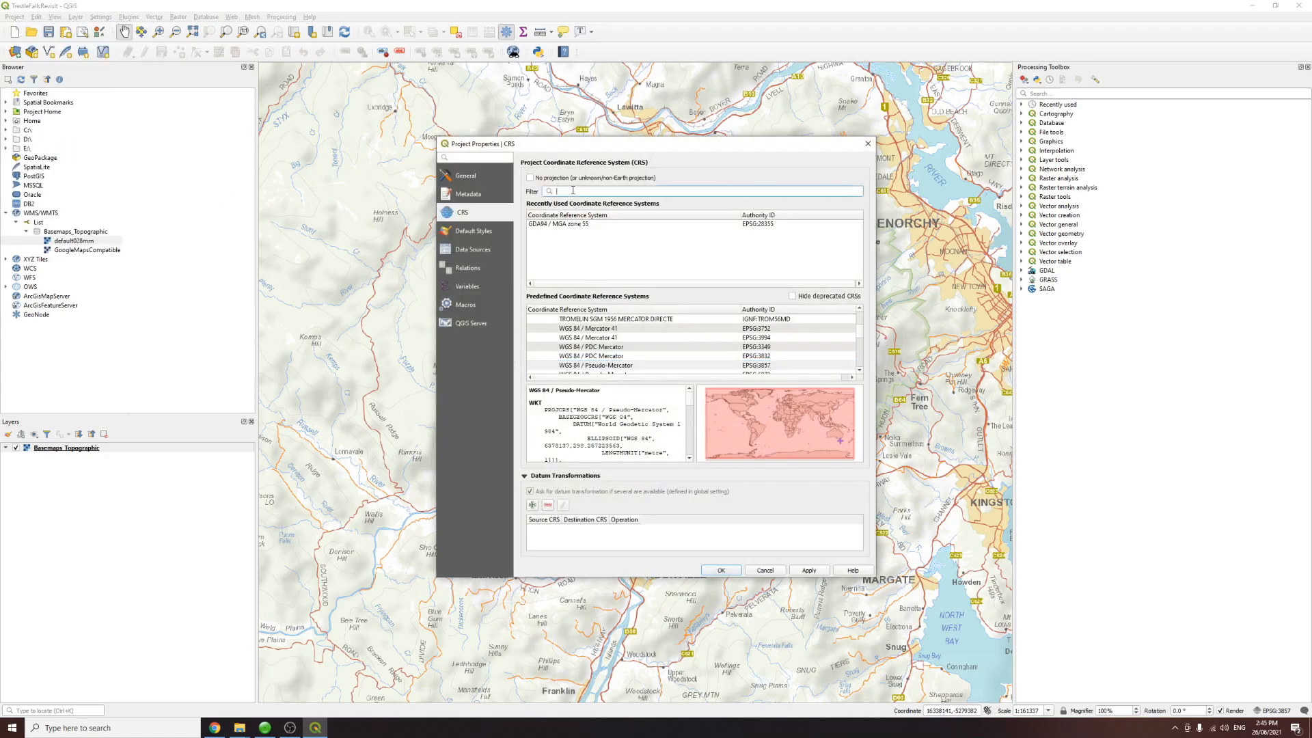
click(585, 224)
click(589, 191)
text(mga zone)
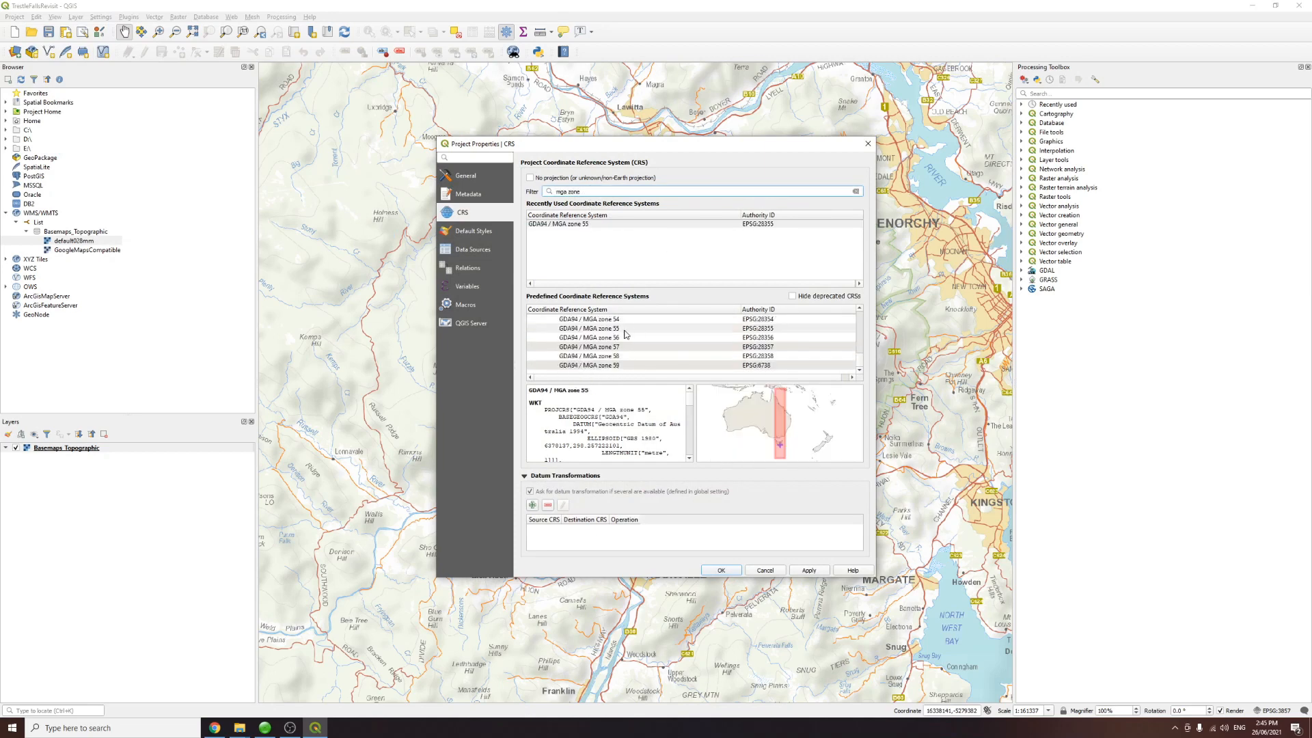
click(610, 329)
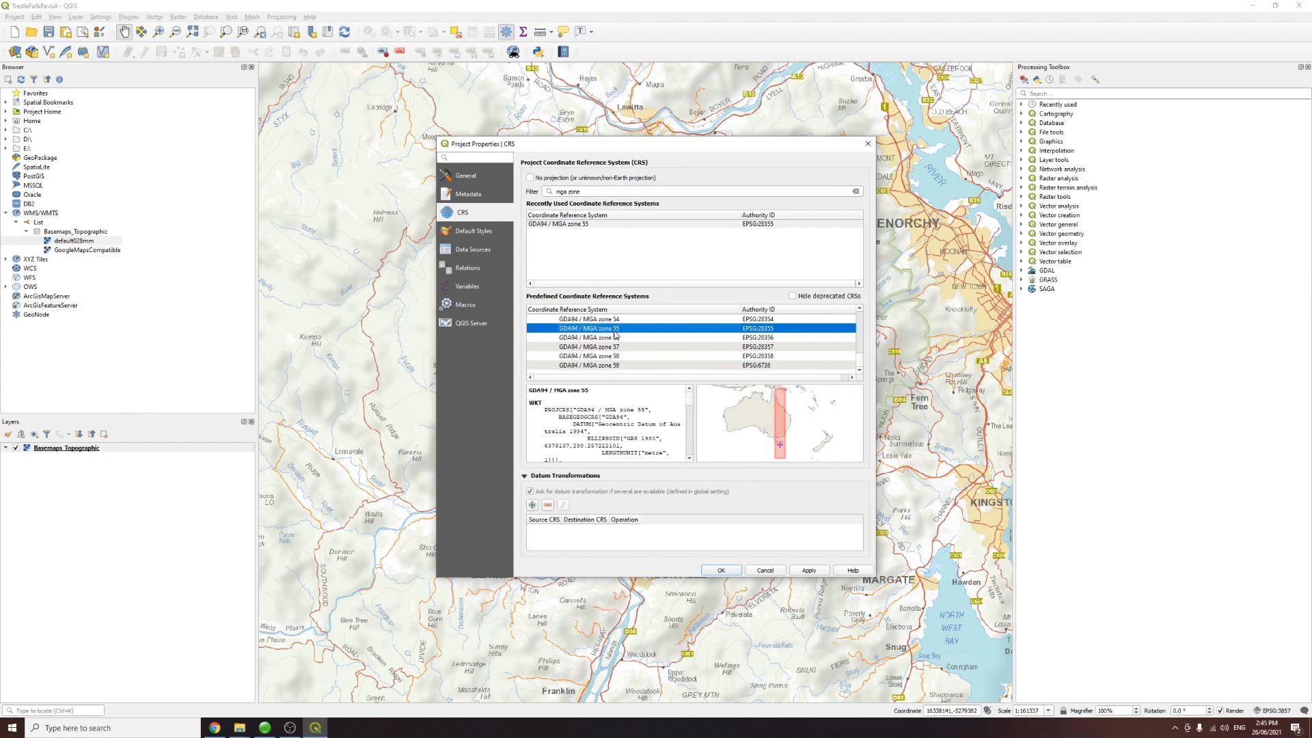
click(811, 574)
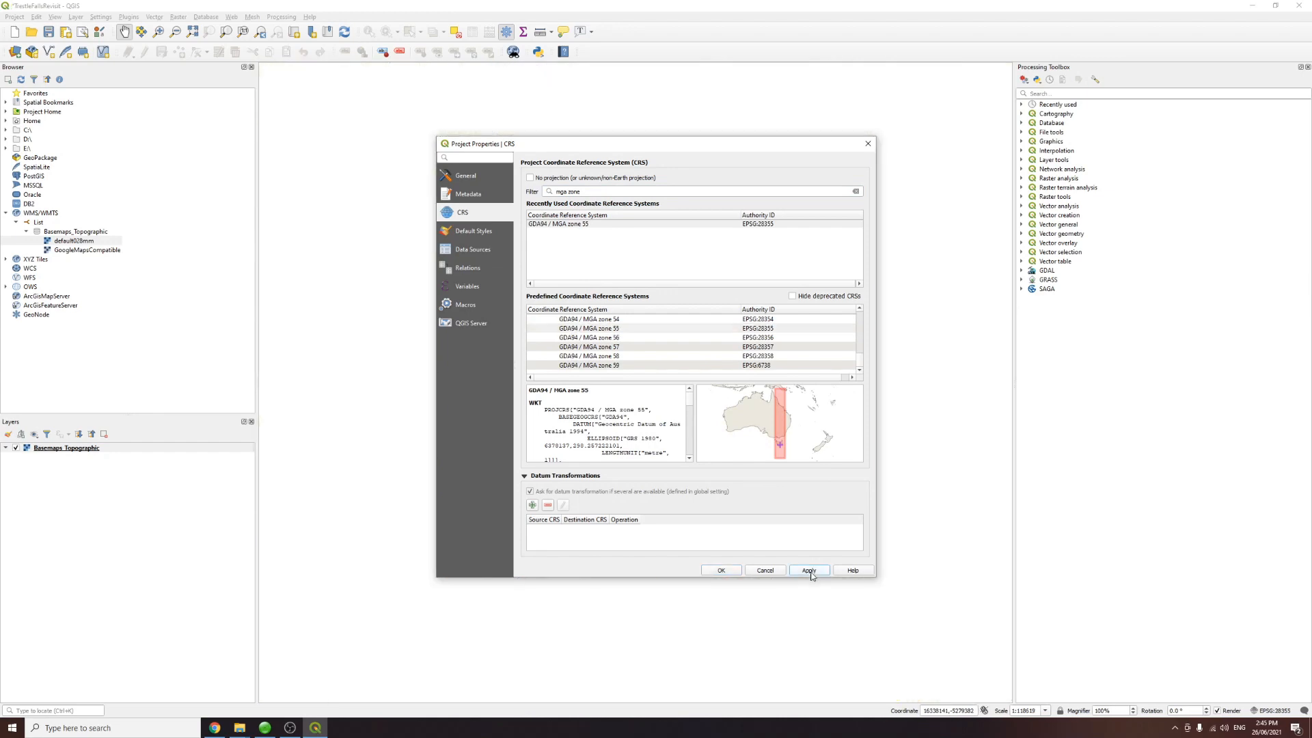
click(725, 570)
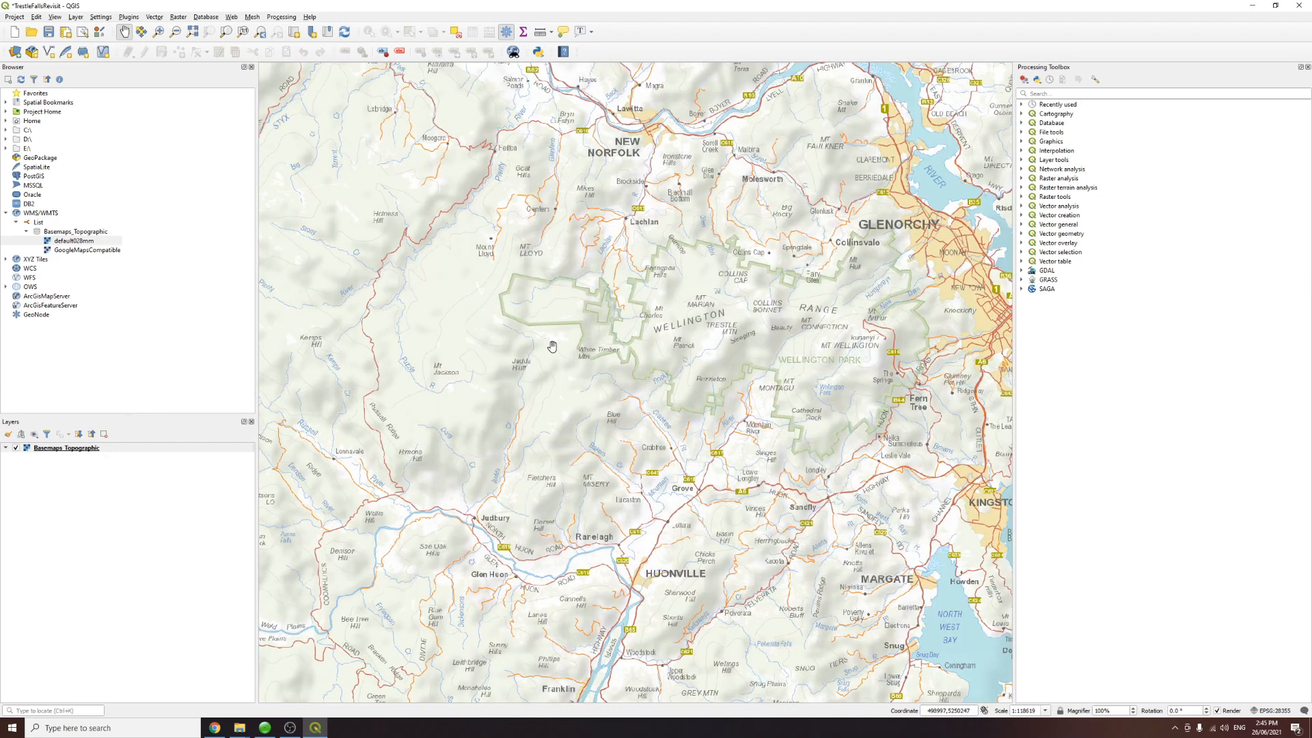
Step: Open the Build Virtual Raster tool and browse for input files in the 6 Trestle Falls Revisit Tif folder
scroll(679, 341, up, 1)
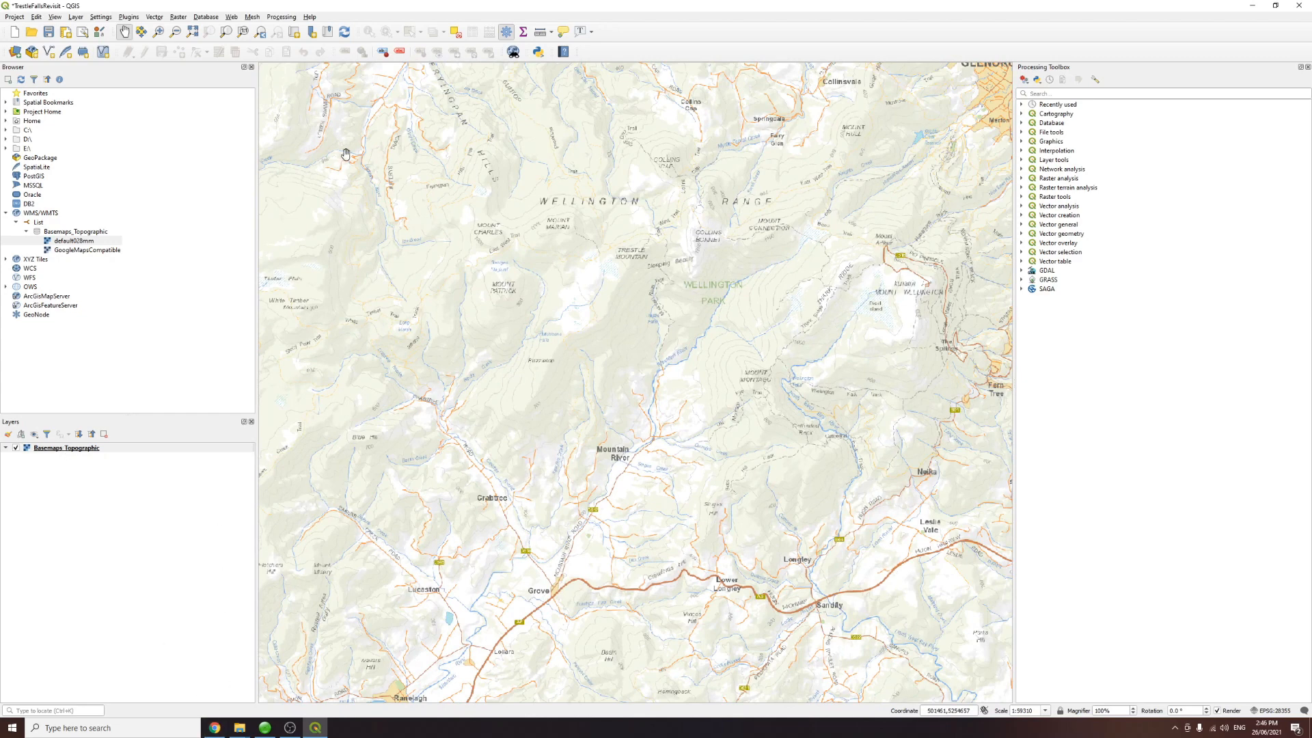
click(175, 19)
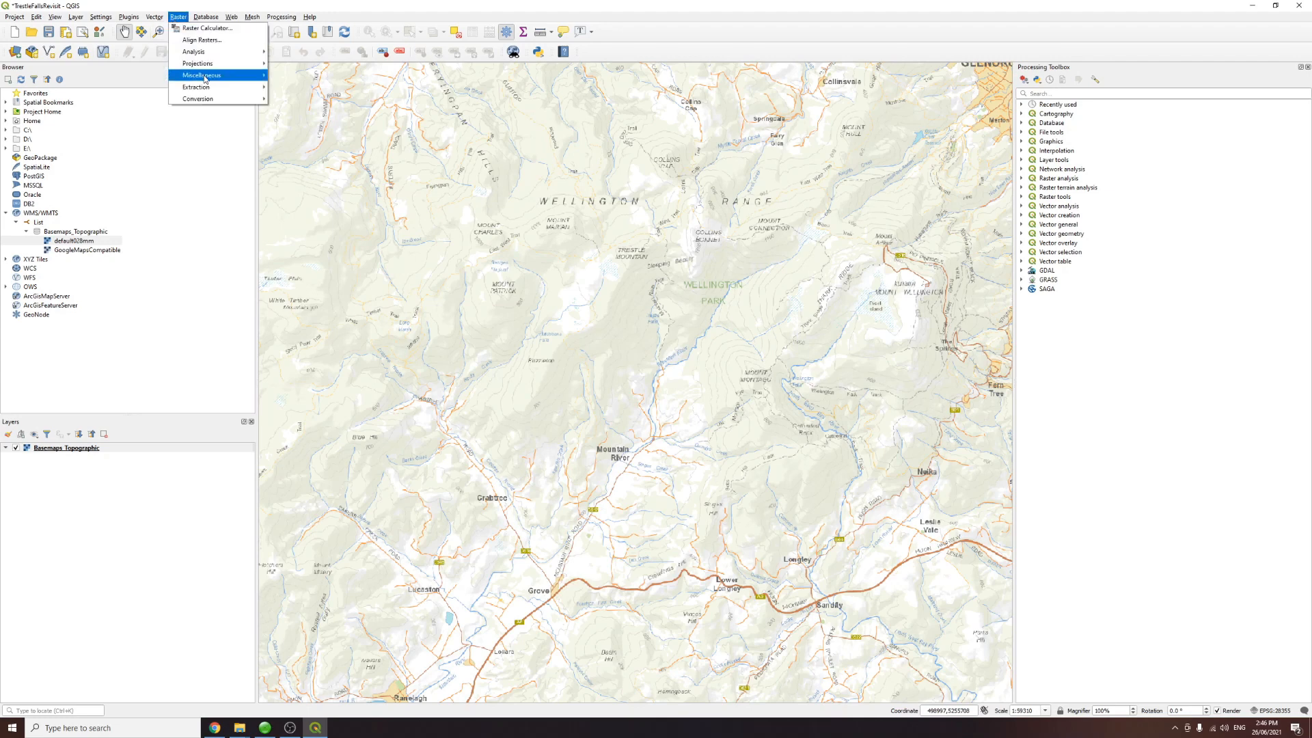
mouse_move(204, 79)
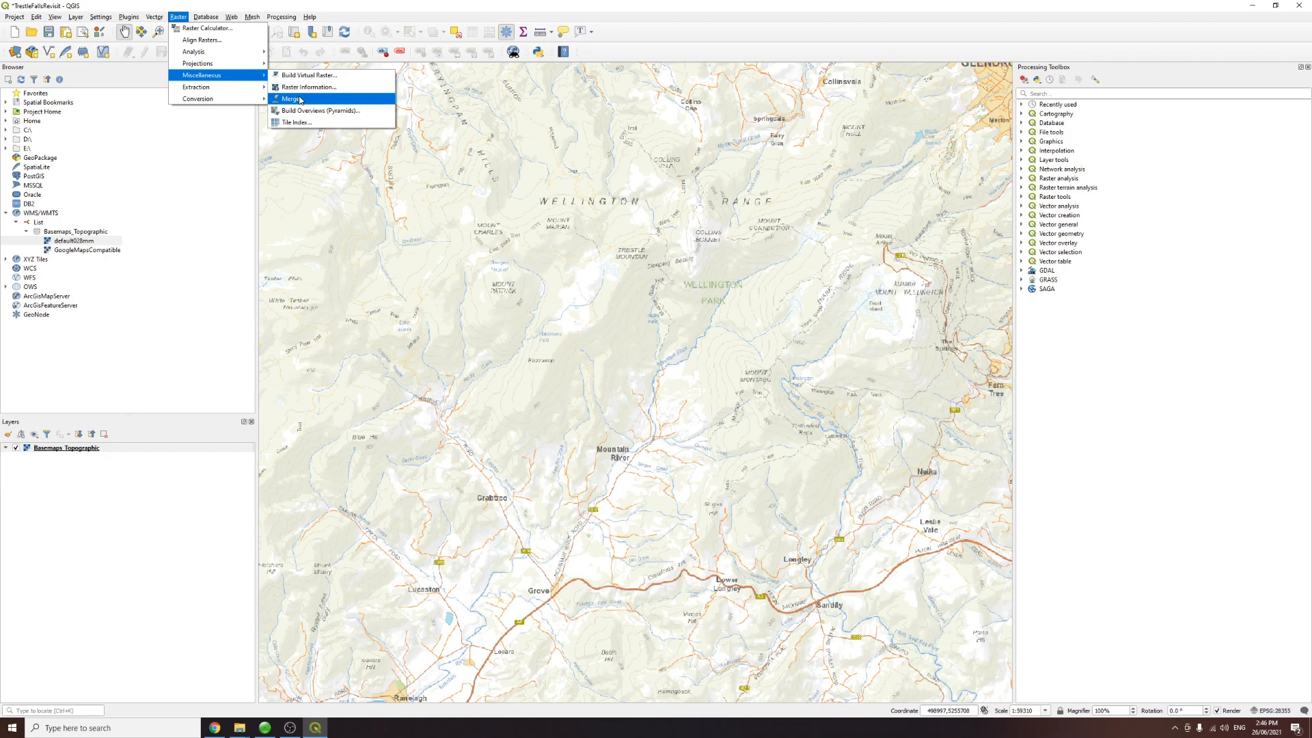
click(316, 77)
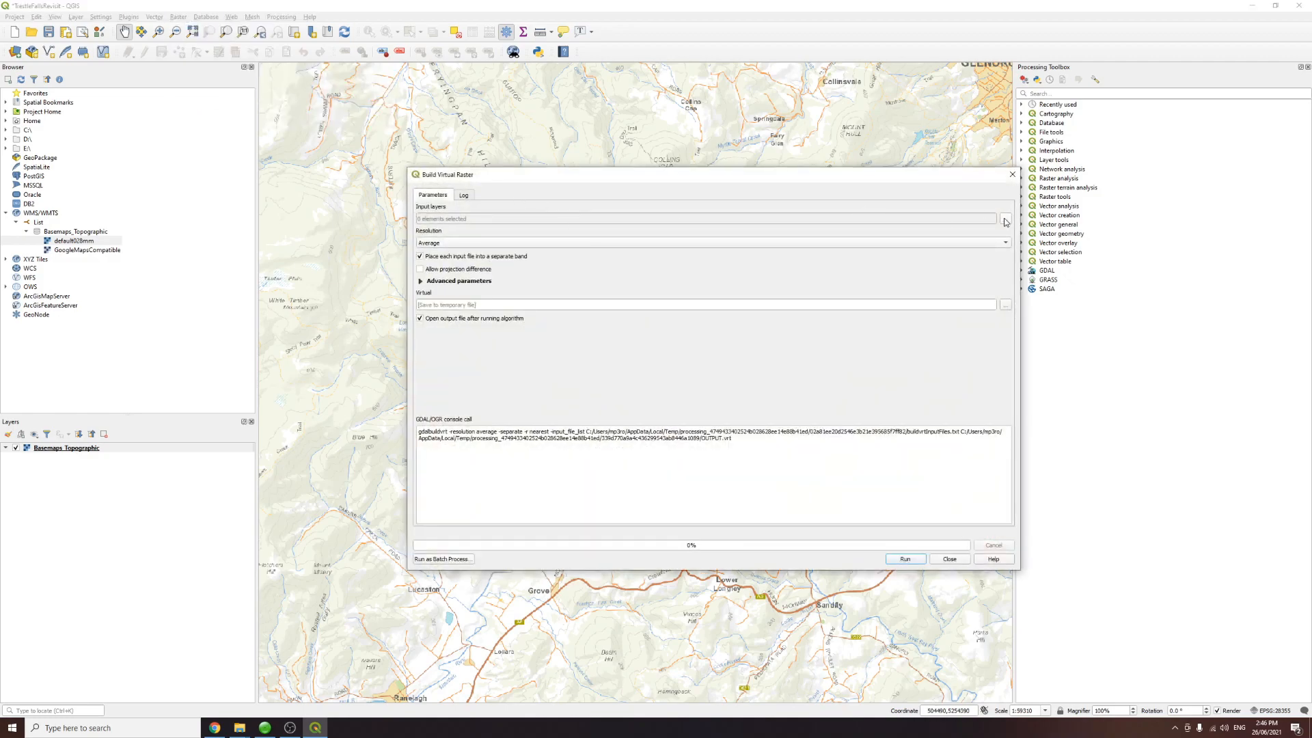
click(1005, 219)
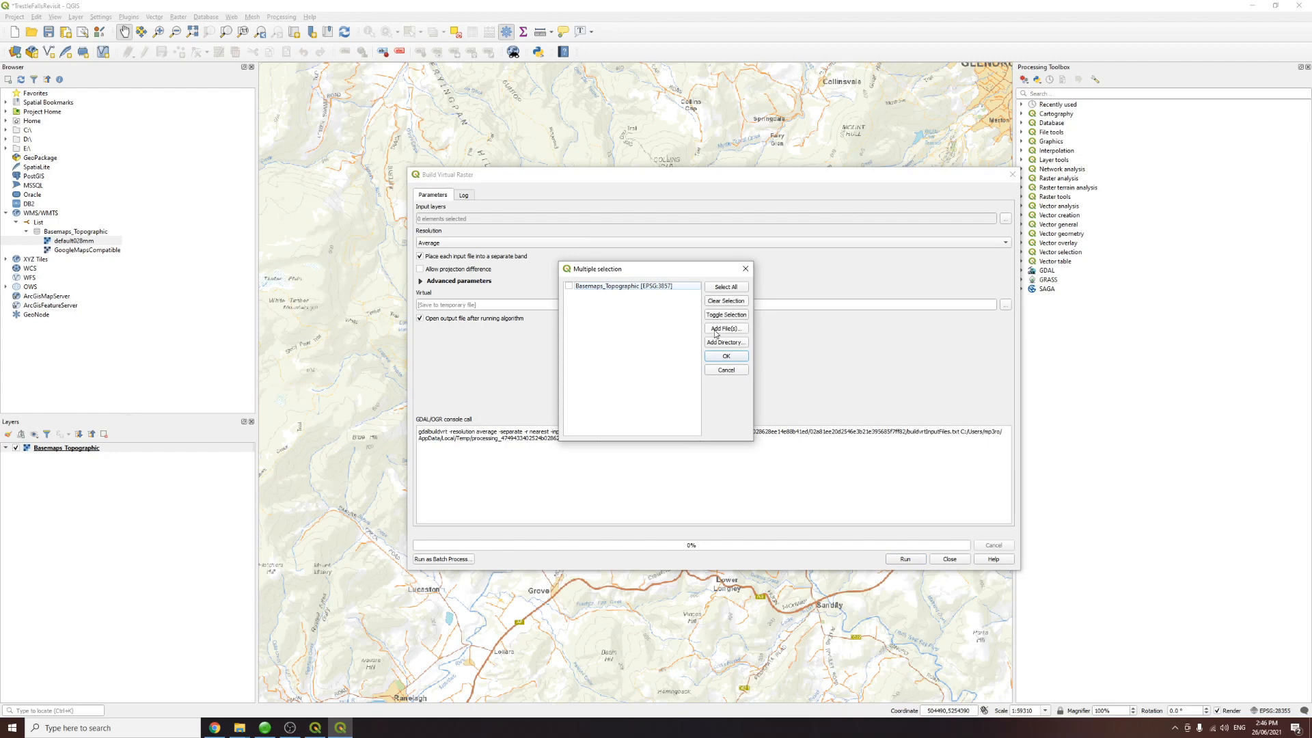
click(716, 331)
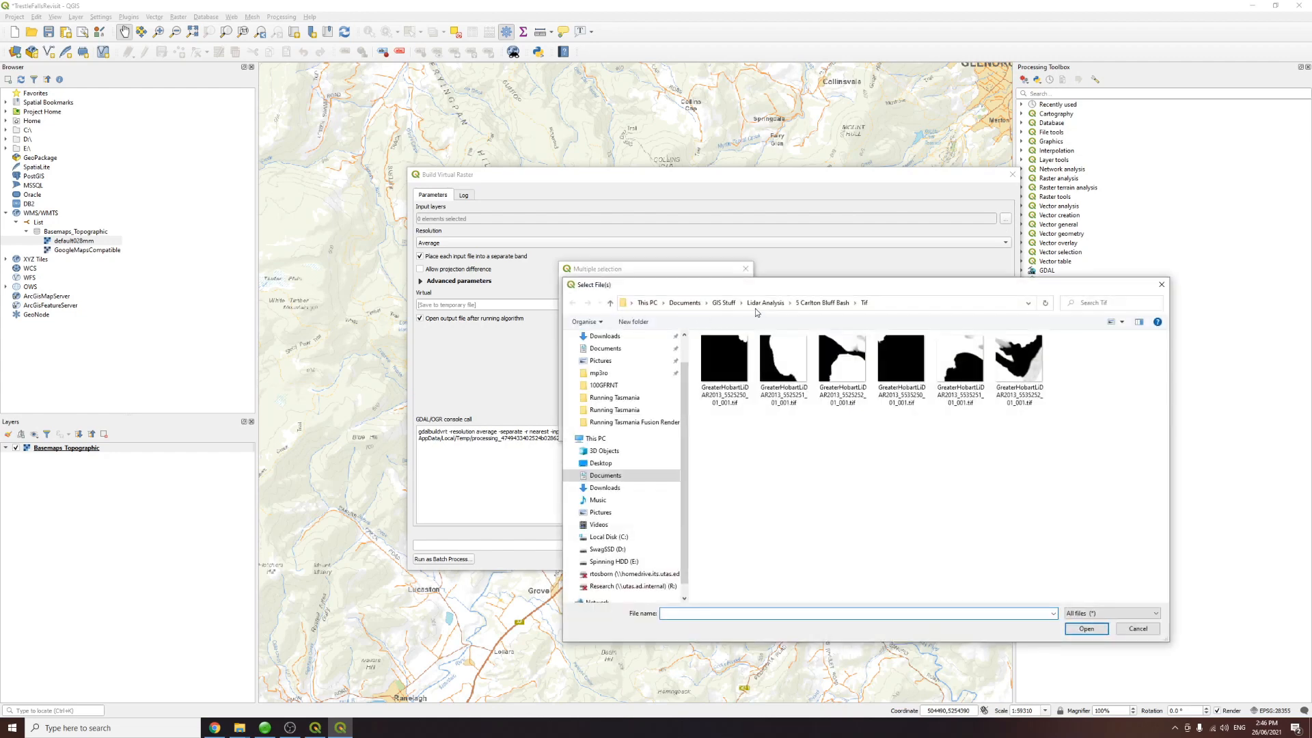
drag(776, 294, 801, 148)
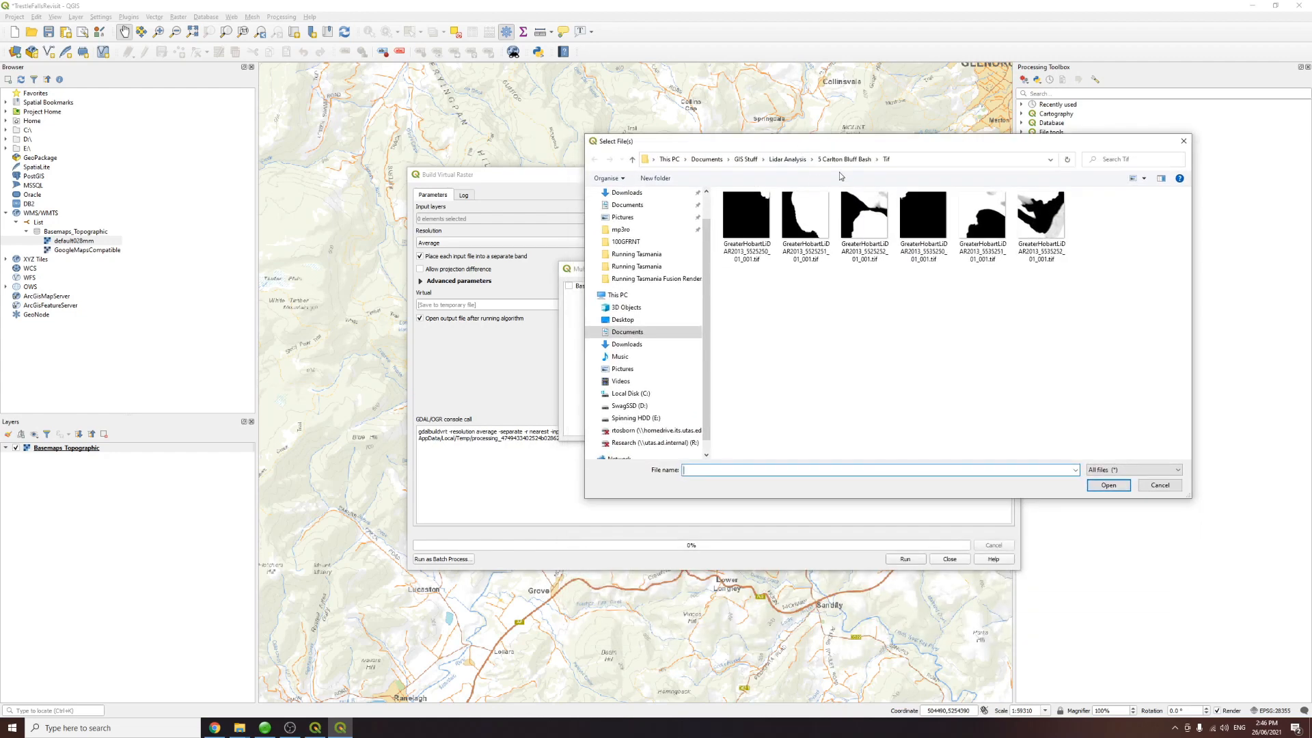
click(787, 160)
click(757, 263)
double_click(757, 263)
click(736, 220)
key(Down)
key(Down)
key(Down)
key(Up)
key(Up)
key(Up)
key(Down)
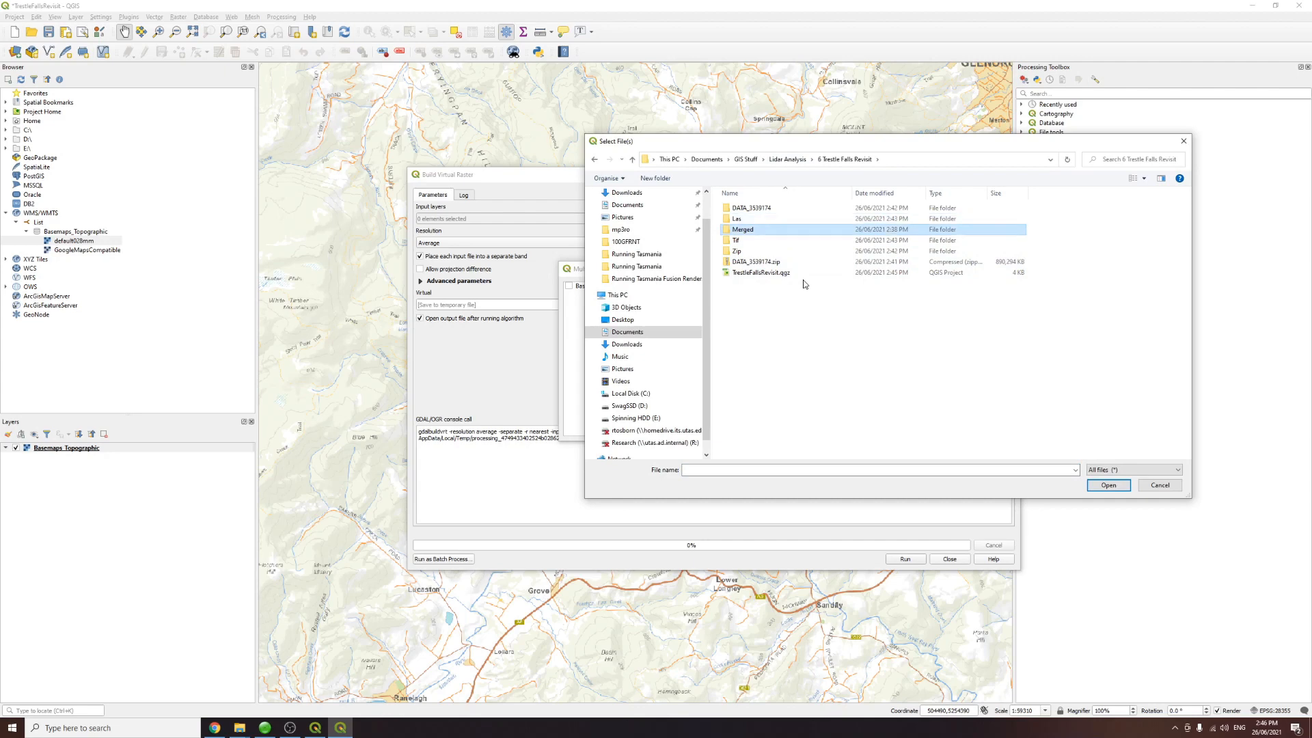
key(Down)
key(Down)
key(Up)
key(Return)
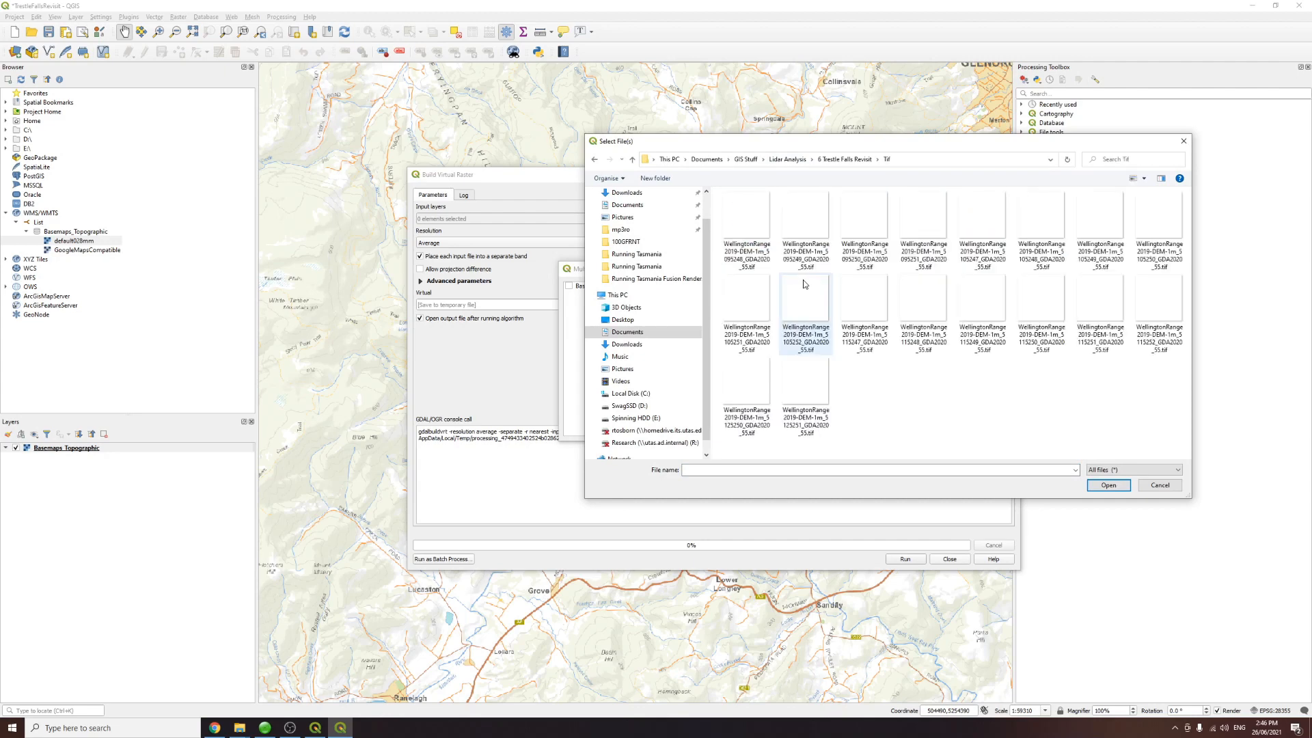
Step: Select all 18 WellingtonRange DEM tif tiles as input layers and turn off placing each input file into a separate band
key(Down)
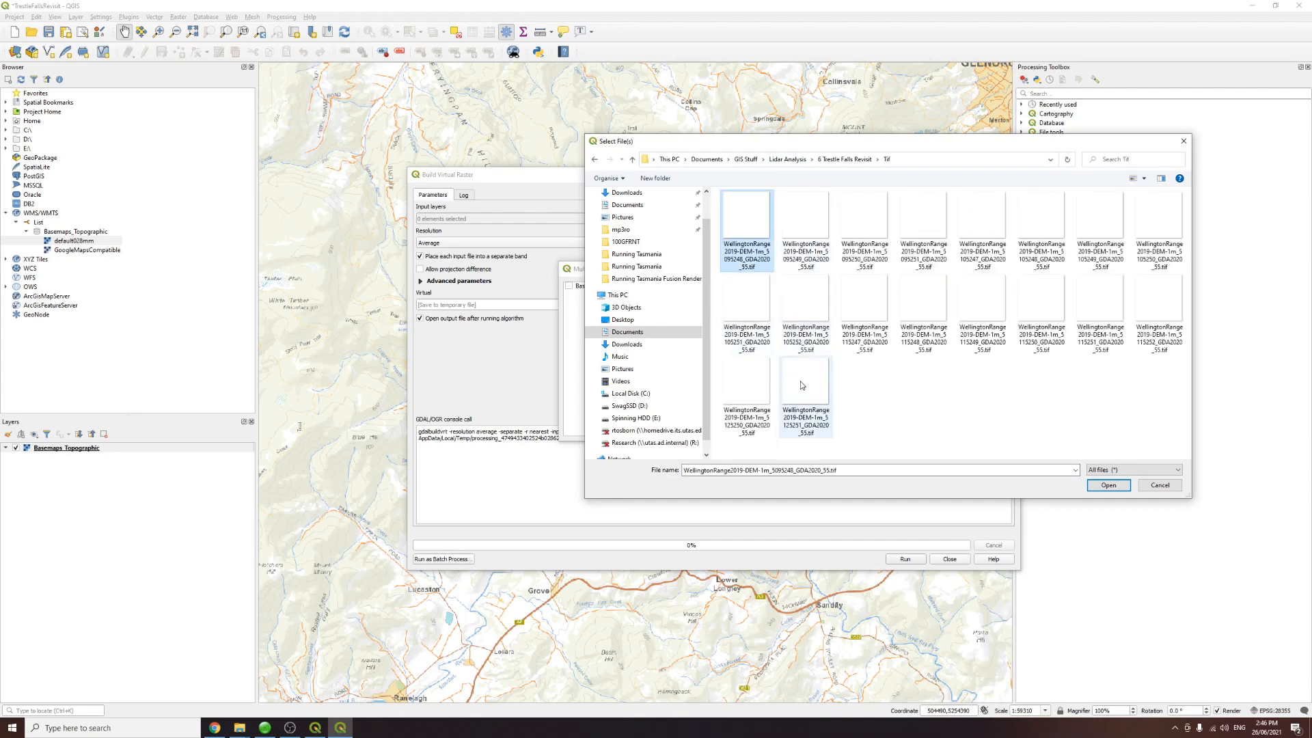
shift+click(802, 386)
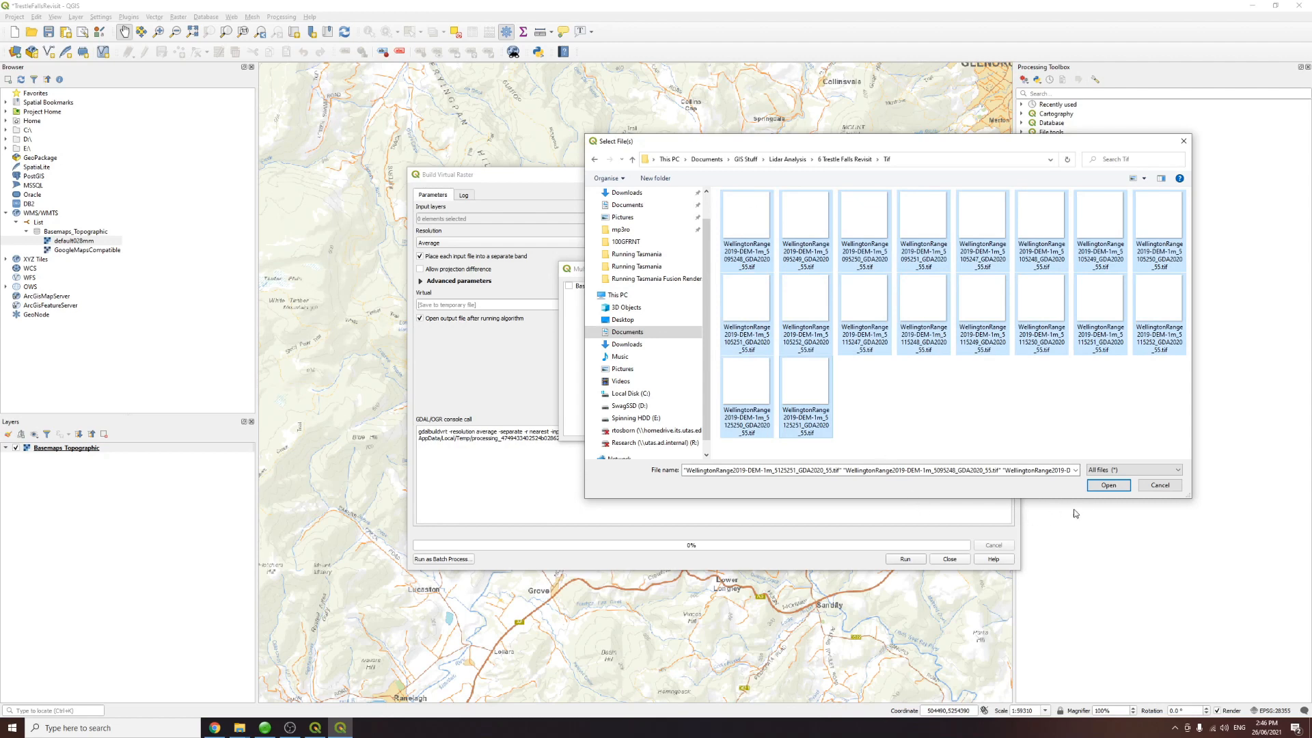
click(1101, 486)
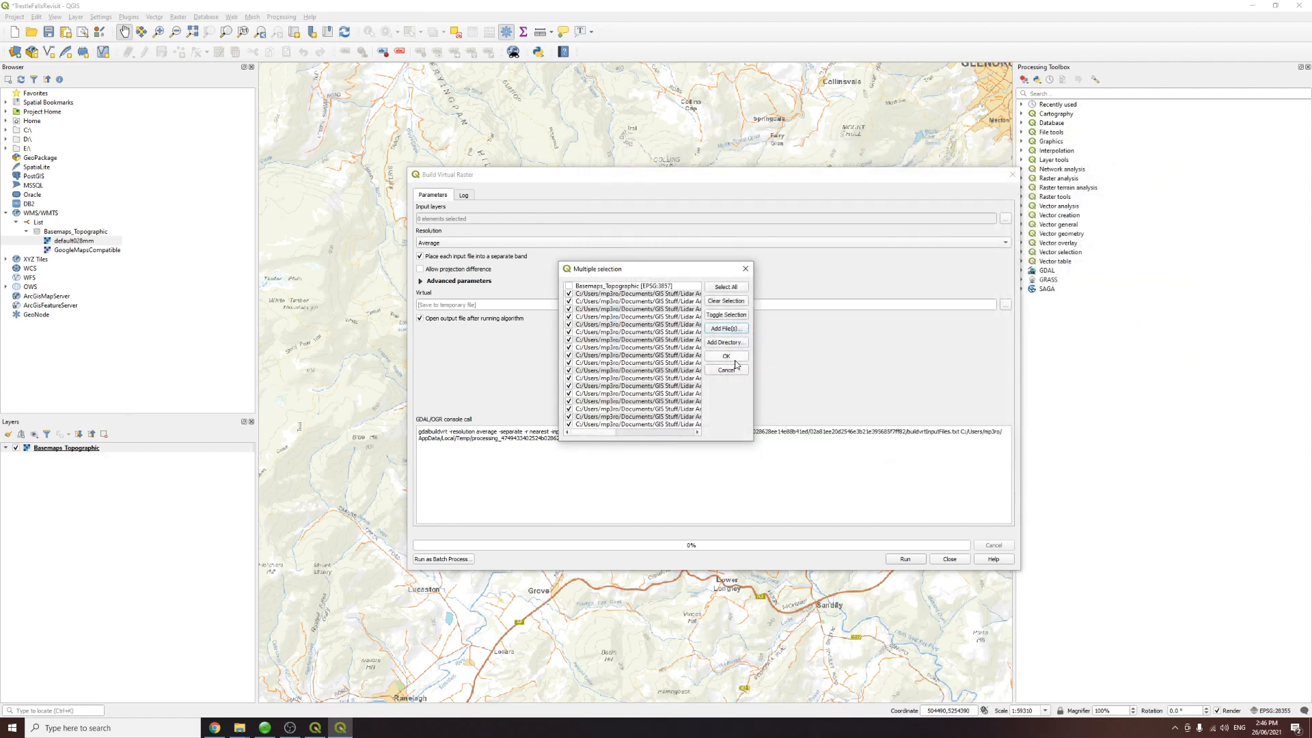
click(727, 357)
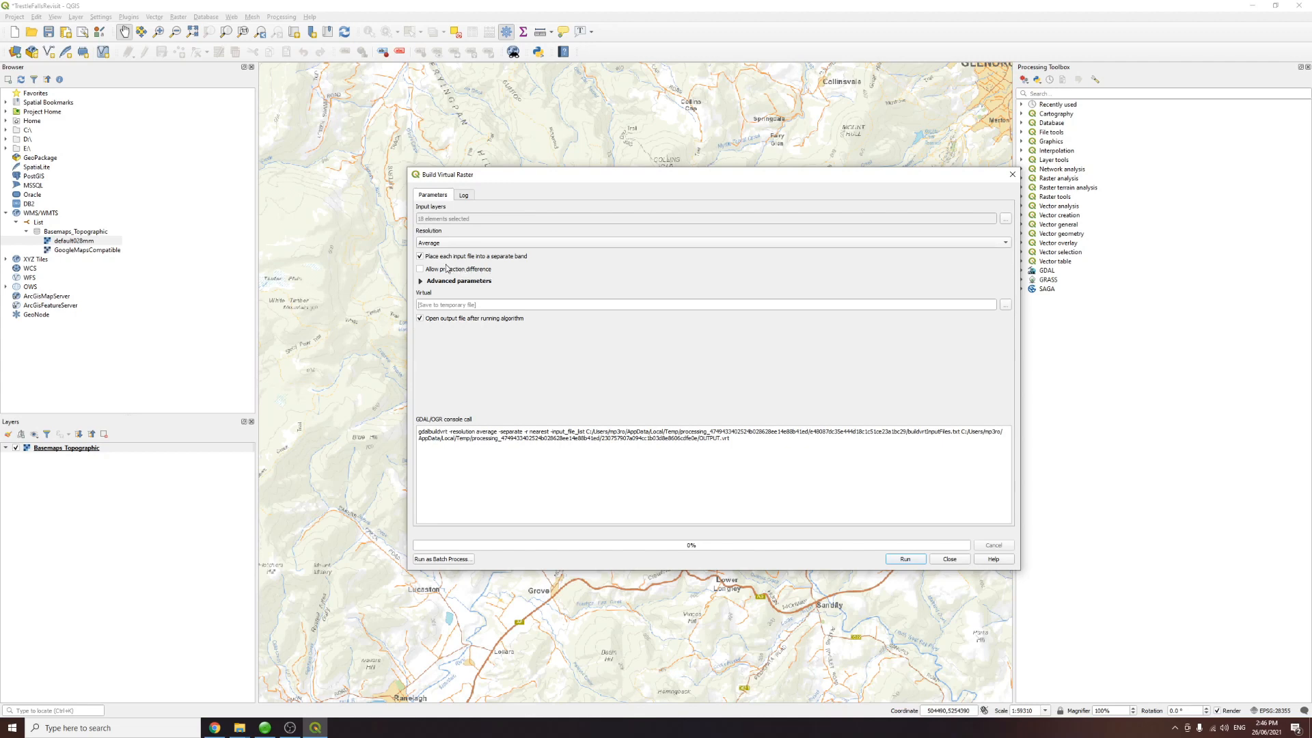
click(420, 257)
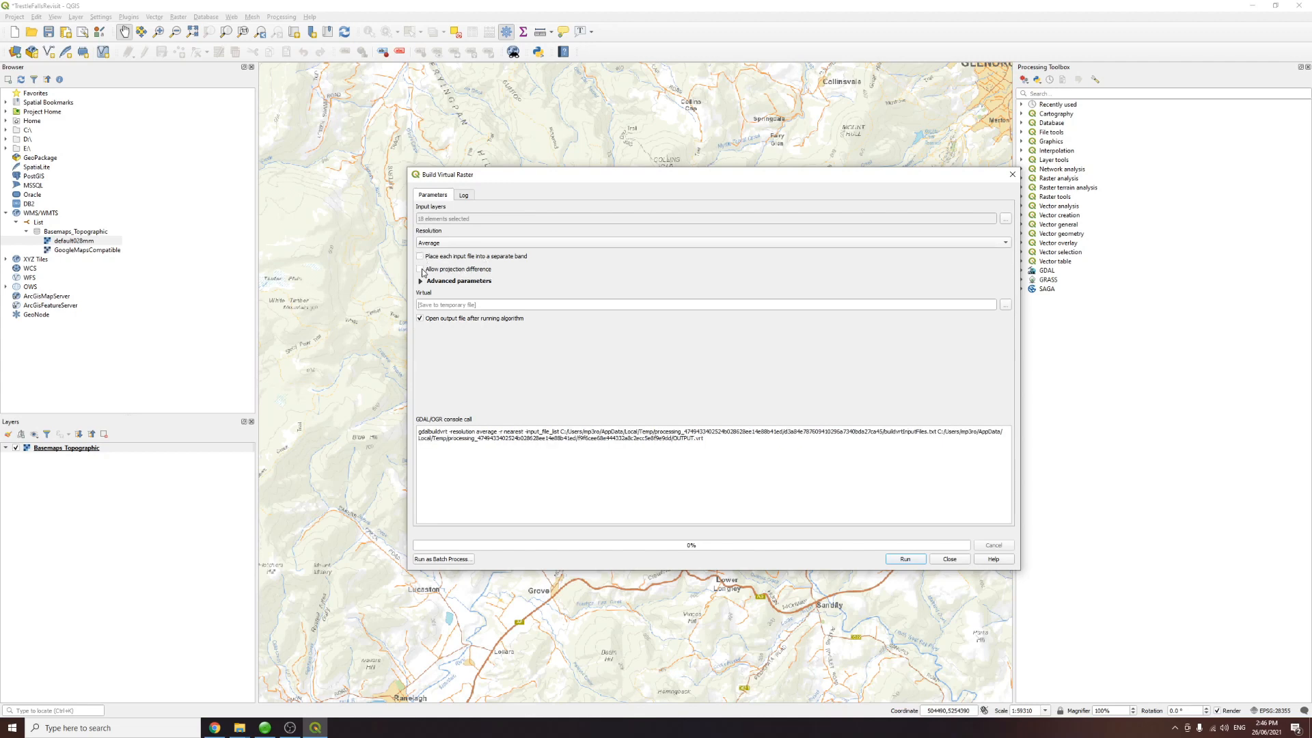
Step: Allow projection difference and set the virtual raster output to TrestleFallsVRT in the 6 Trestle Falls Revisit Merged folder
click(421, 270)
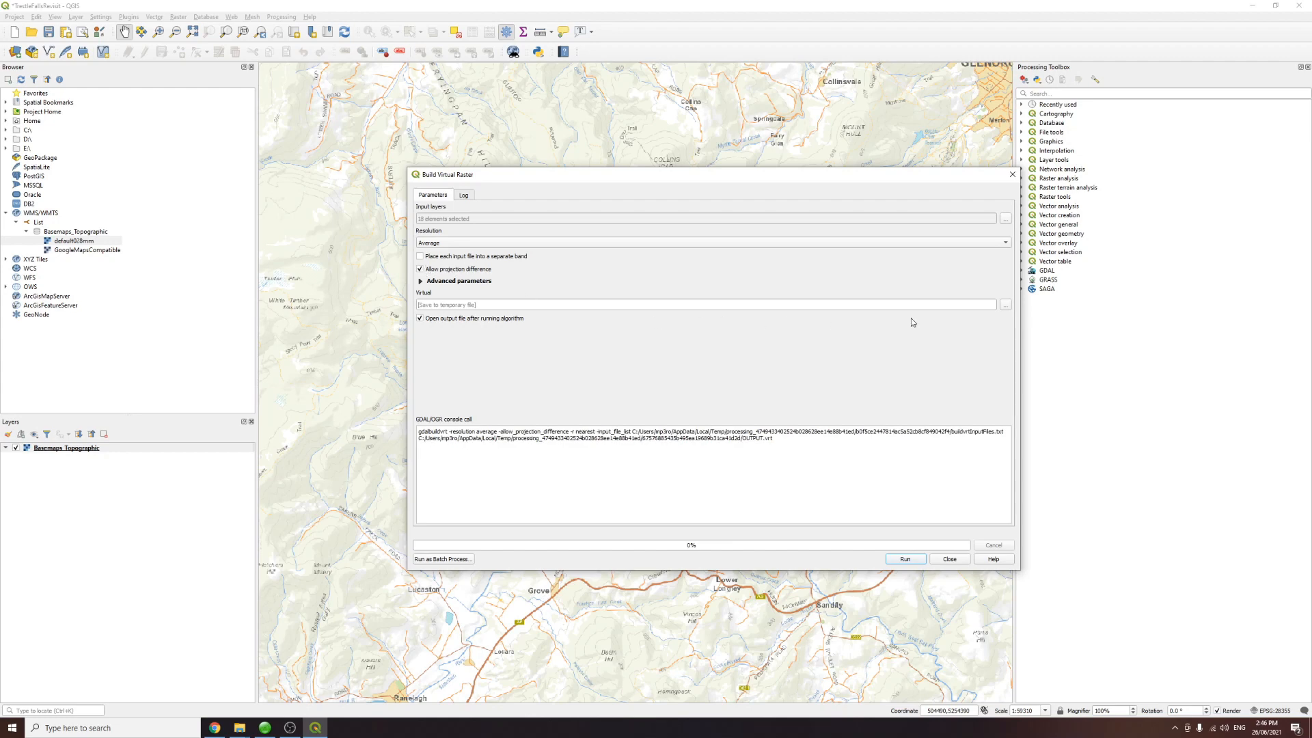
click(1006, 306)
click(1015, 327)
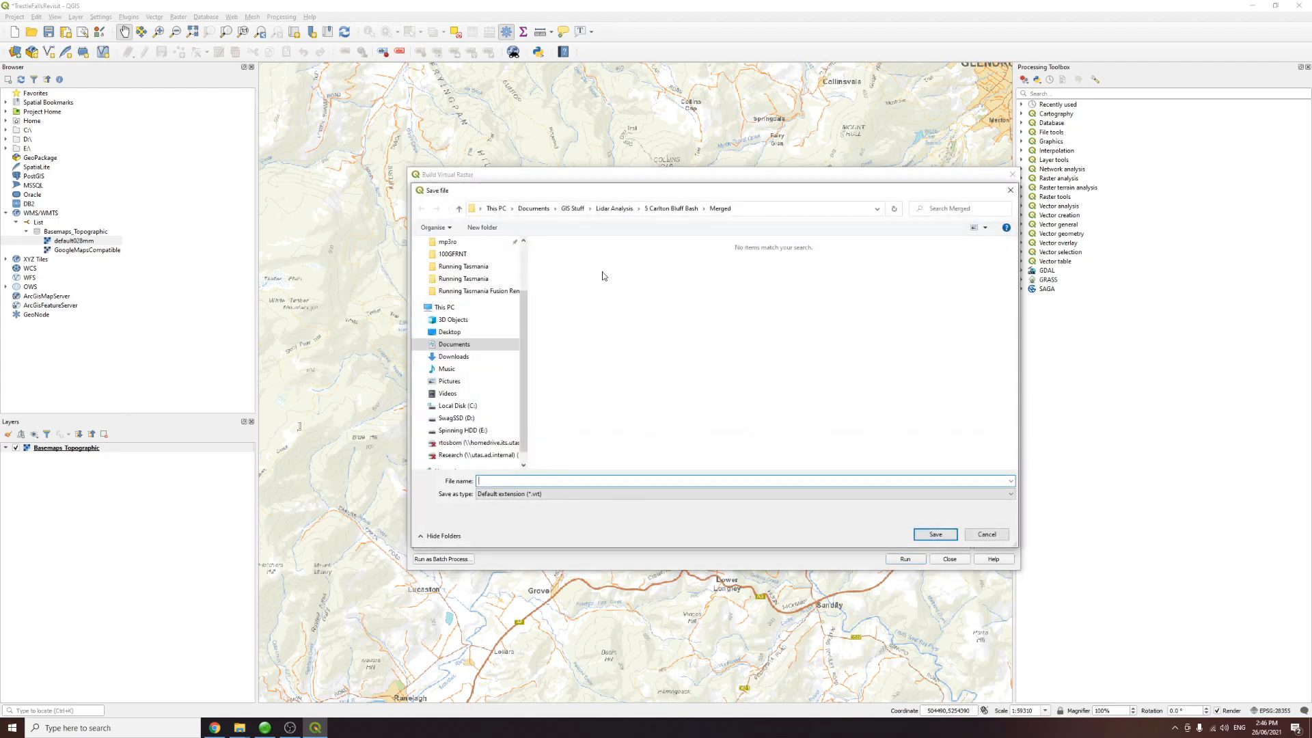
drag(559, 194, 717, 195)
drag(619, 192, 720, 160)
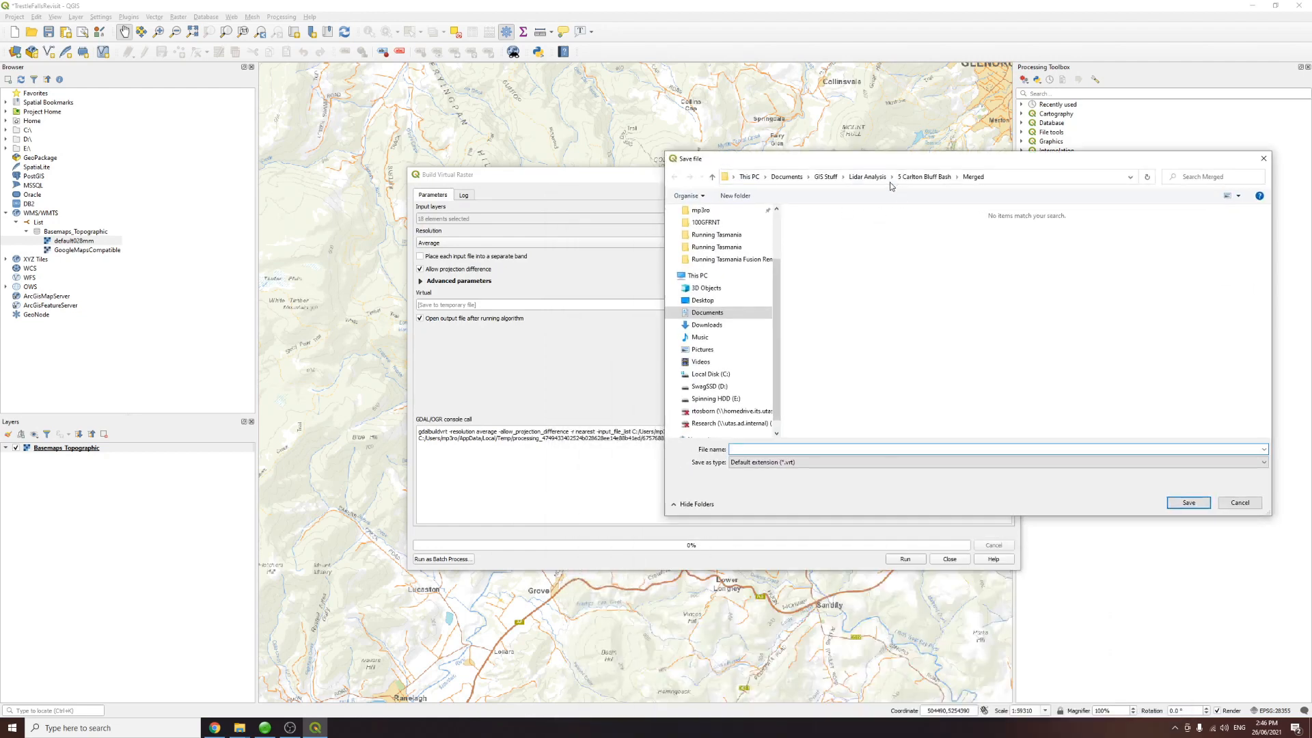
click(868, 176)
double_click(838, 280)
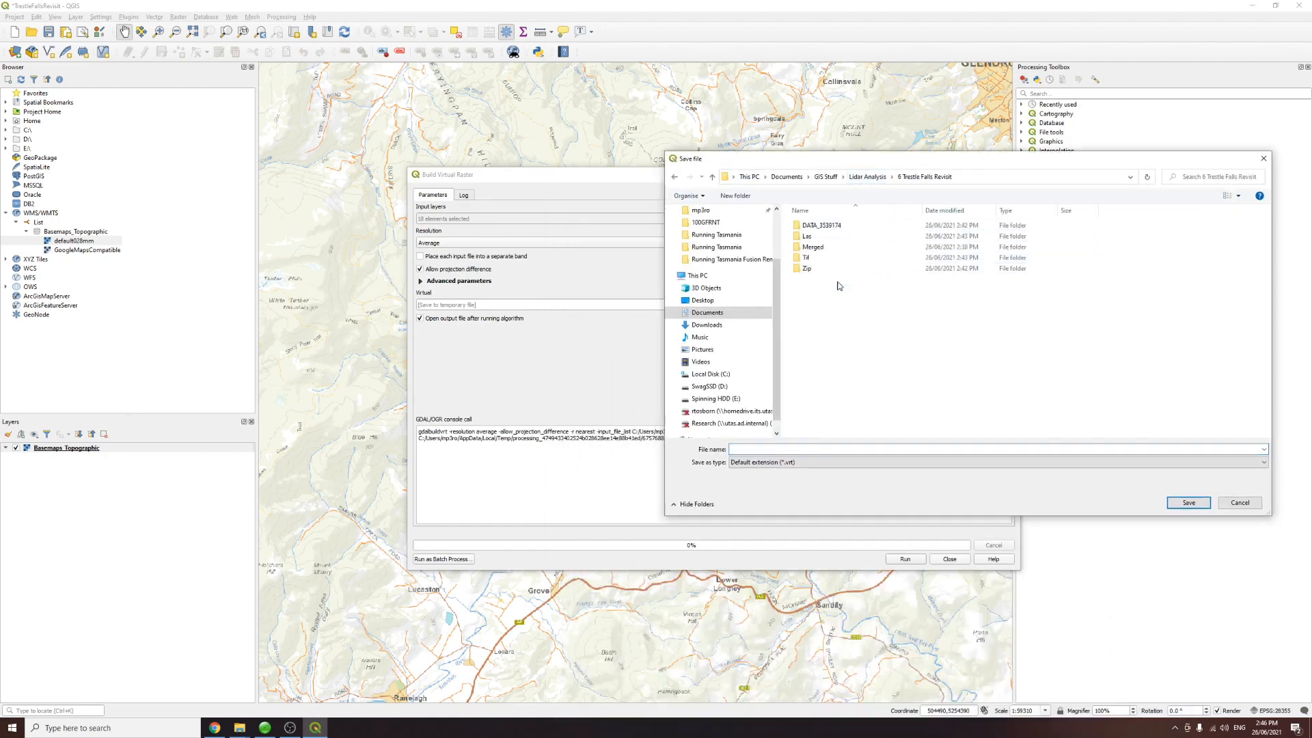
click(815, 251)
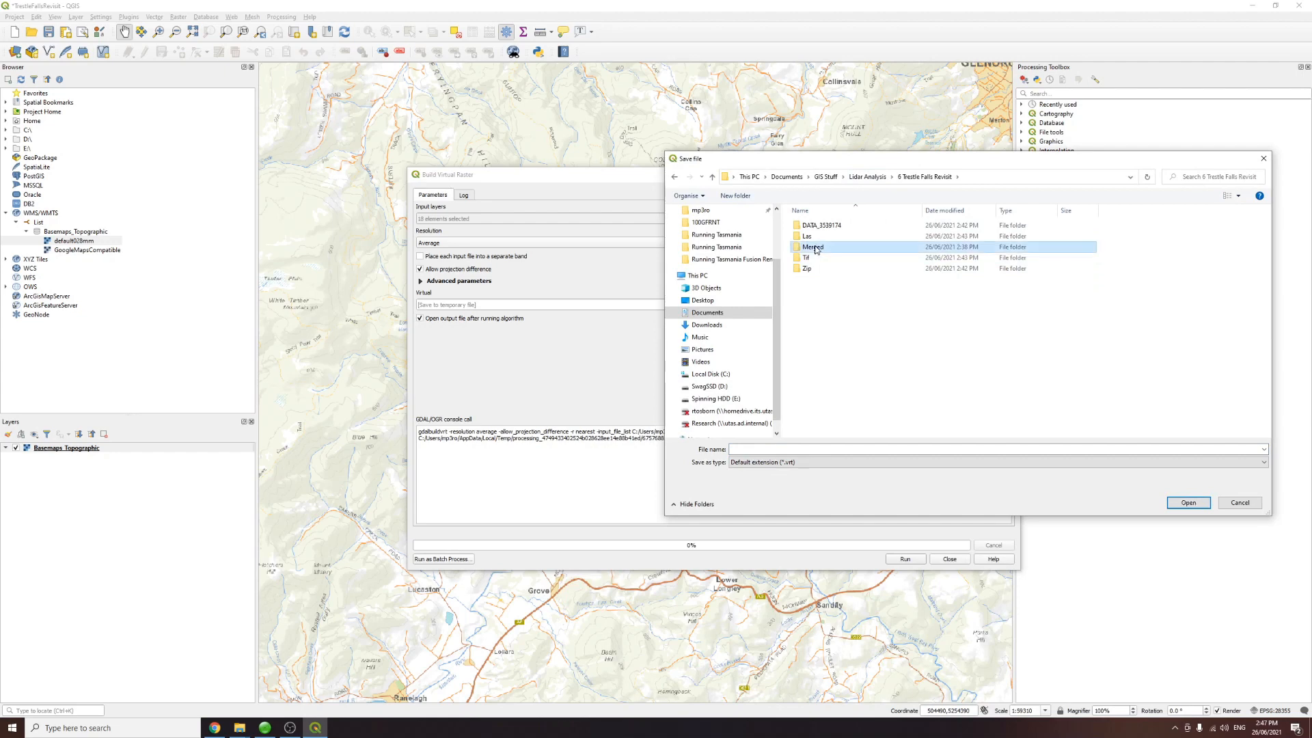
double_click(816, 250)
click(793, 450)
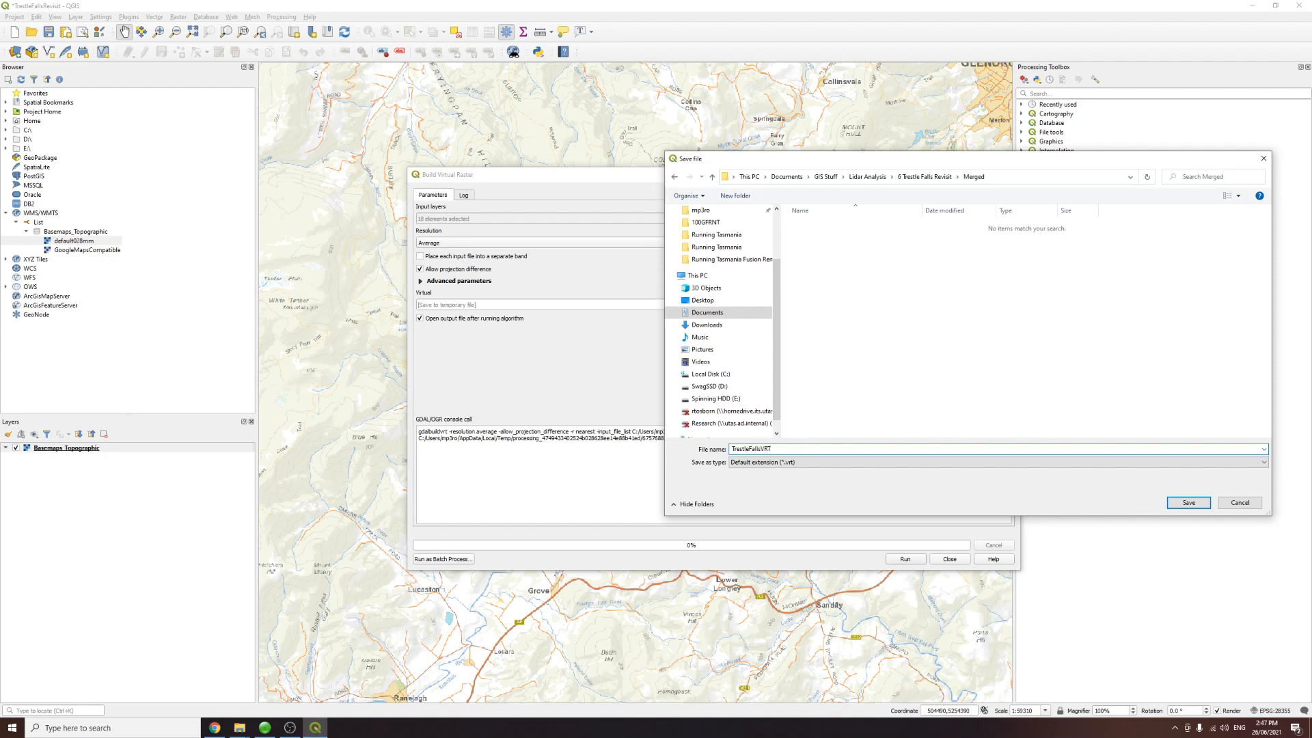
text(TrestleFallsVRT)
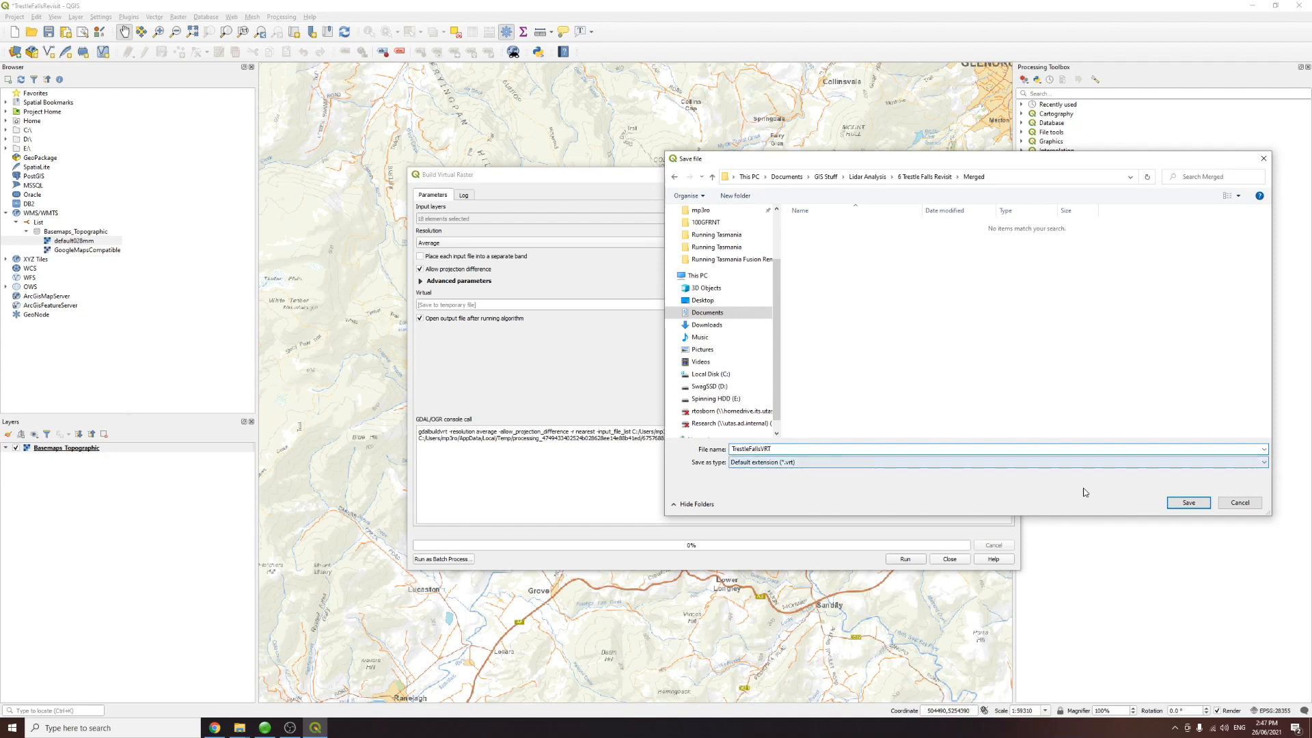
click(1189, 503)
Step: Run the Build Virtual Raster tool and close its dialog
click(910, 560)
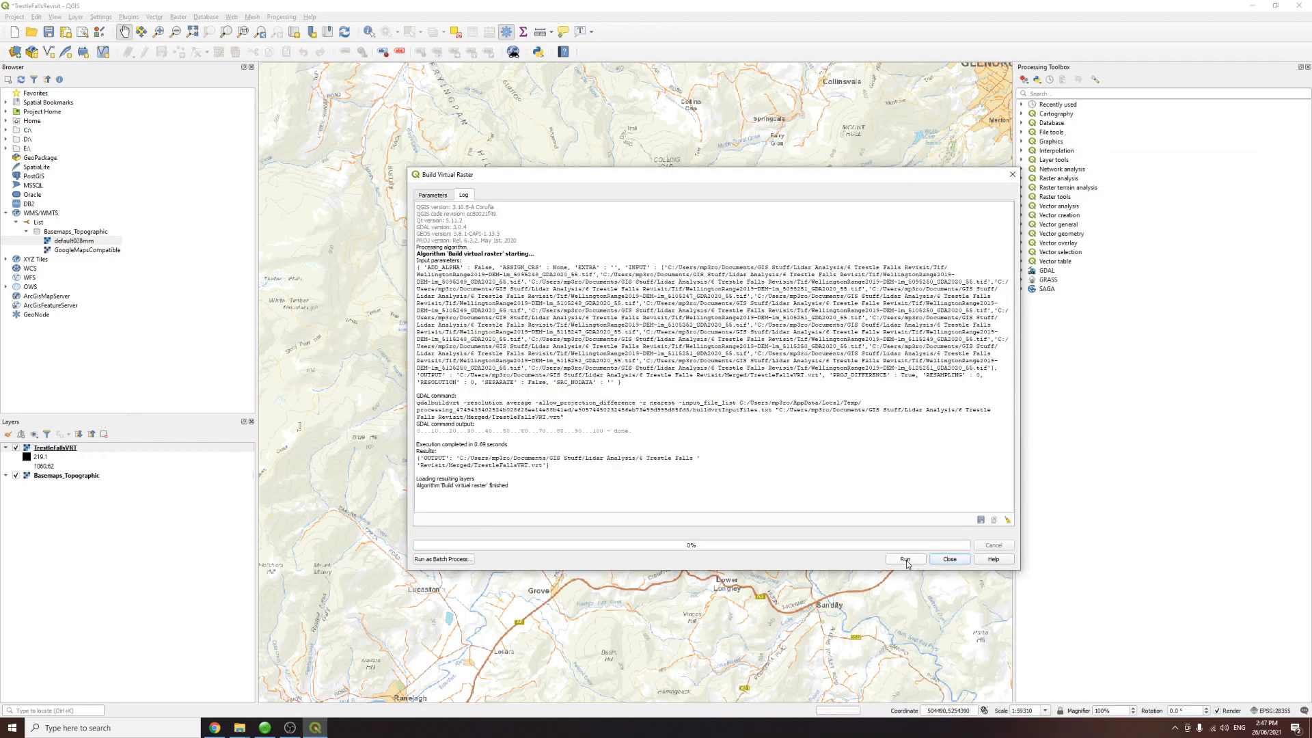
click(939, 560)
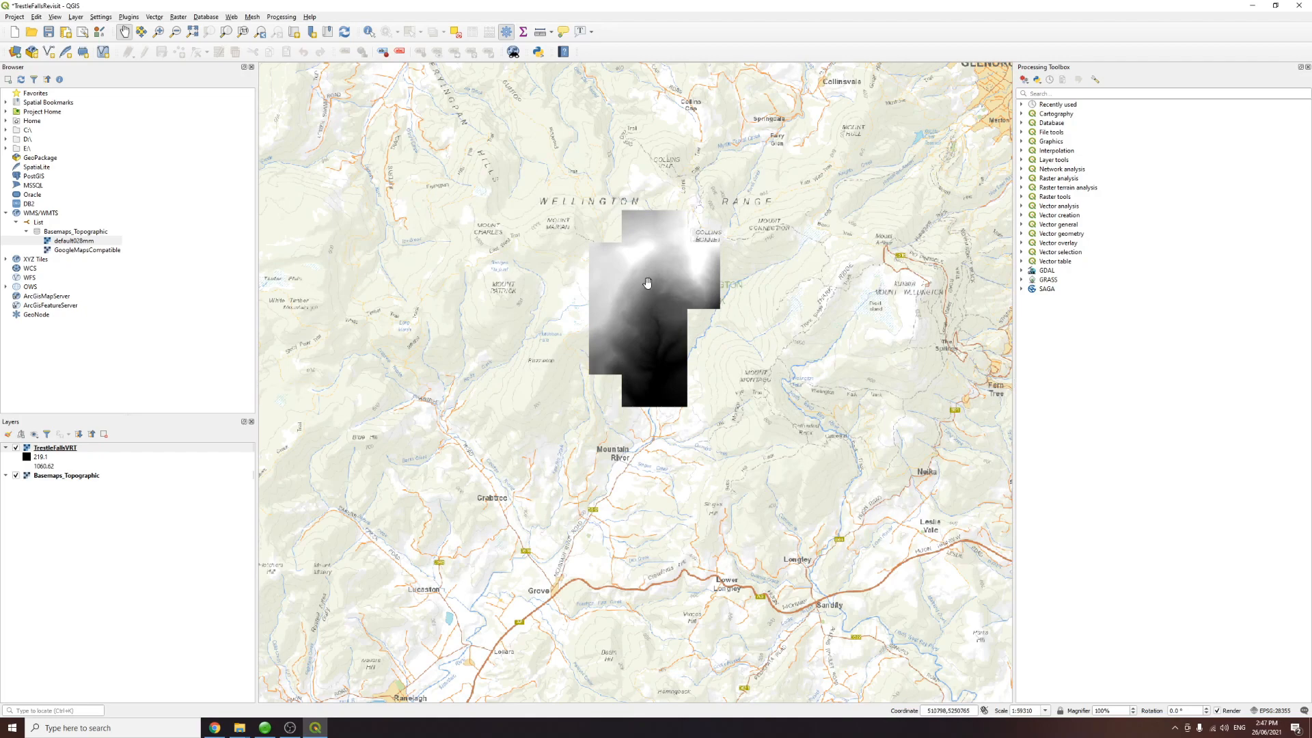
scroll(647, 283, up, 1)
scroll(647, 283, up, 1)
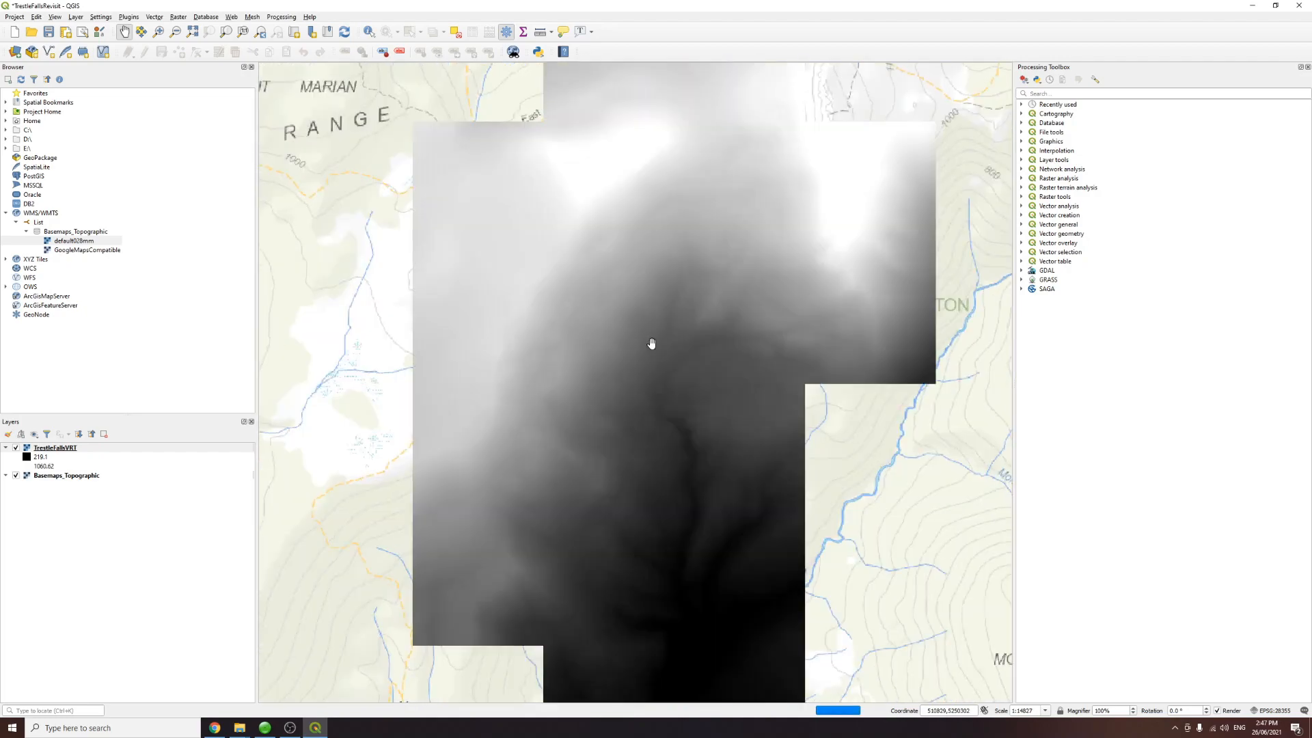
scroll(651, 358, down, 1)
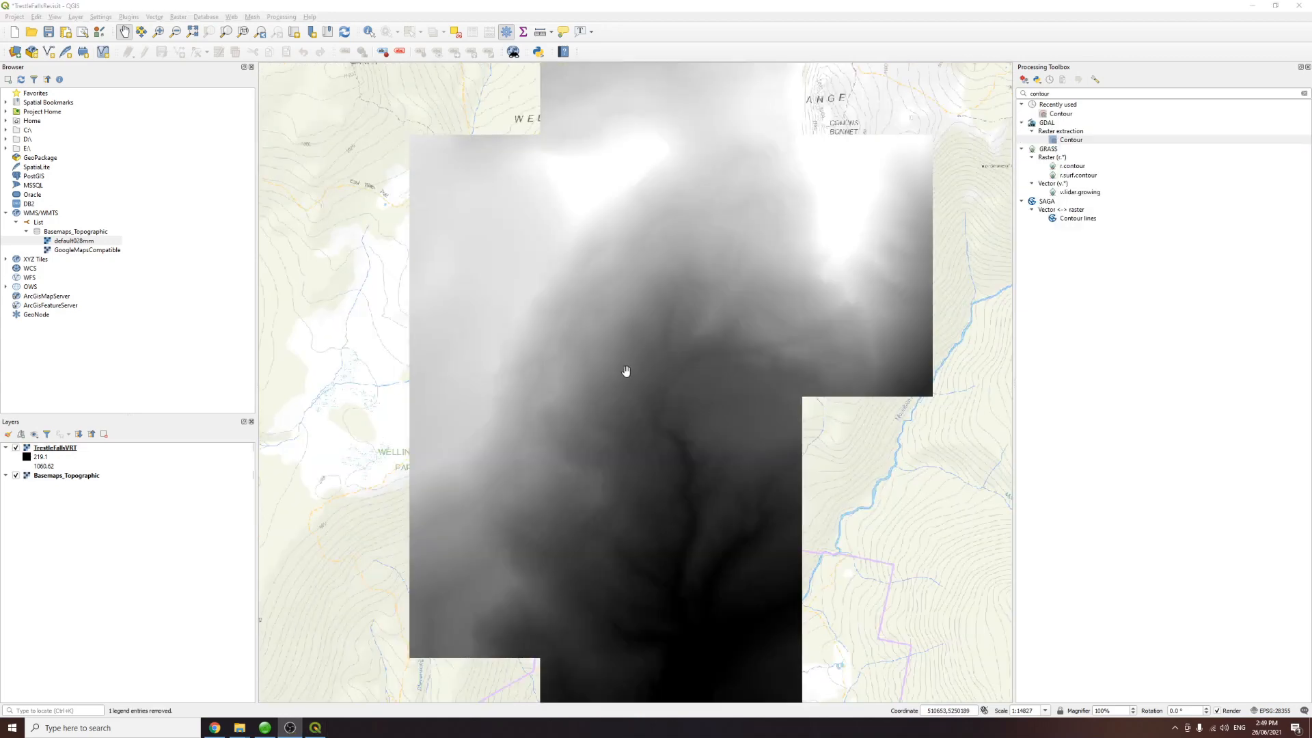
scroll(624, 369, down, 1)
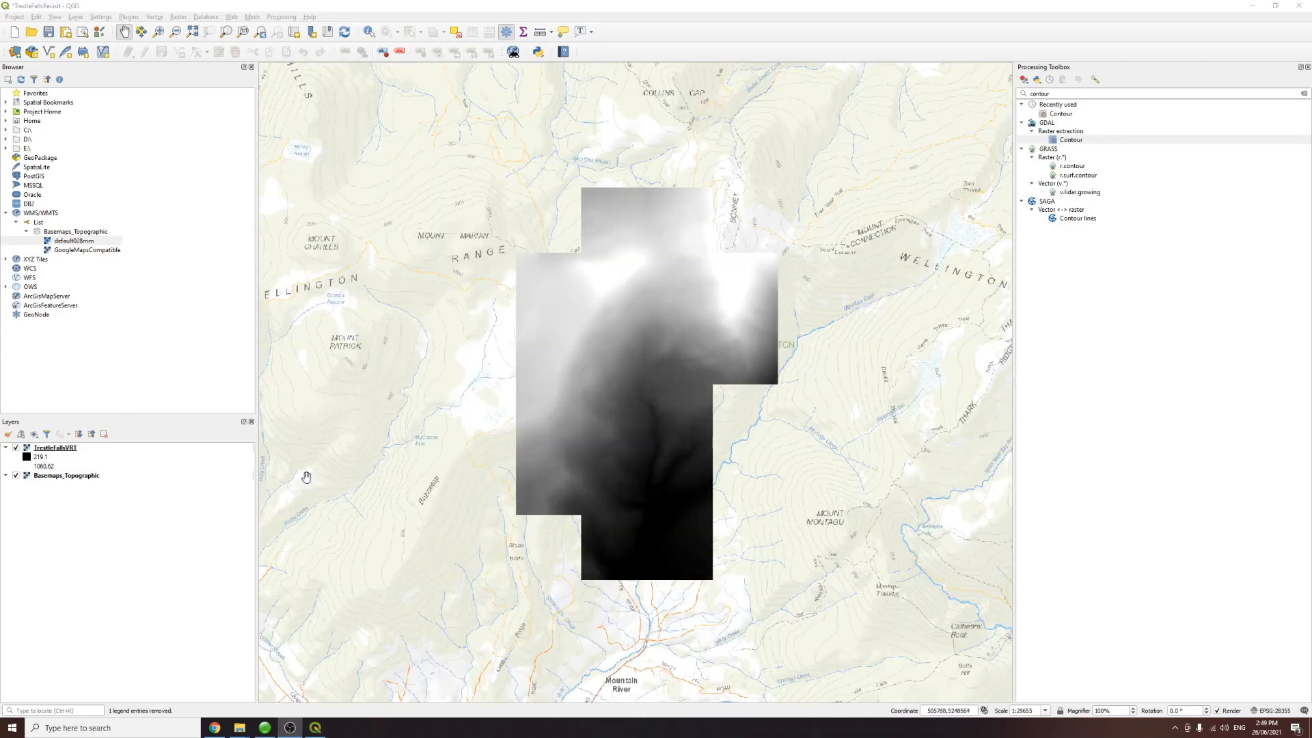
Step: Export the TrestleFallsVRT layer as a GeoTIFF named TrestleFallsDEM in the 6 Trestle Falls Revisit Merged folder
click(71, 449)
right_click(71, 449)
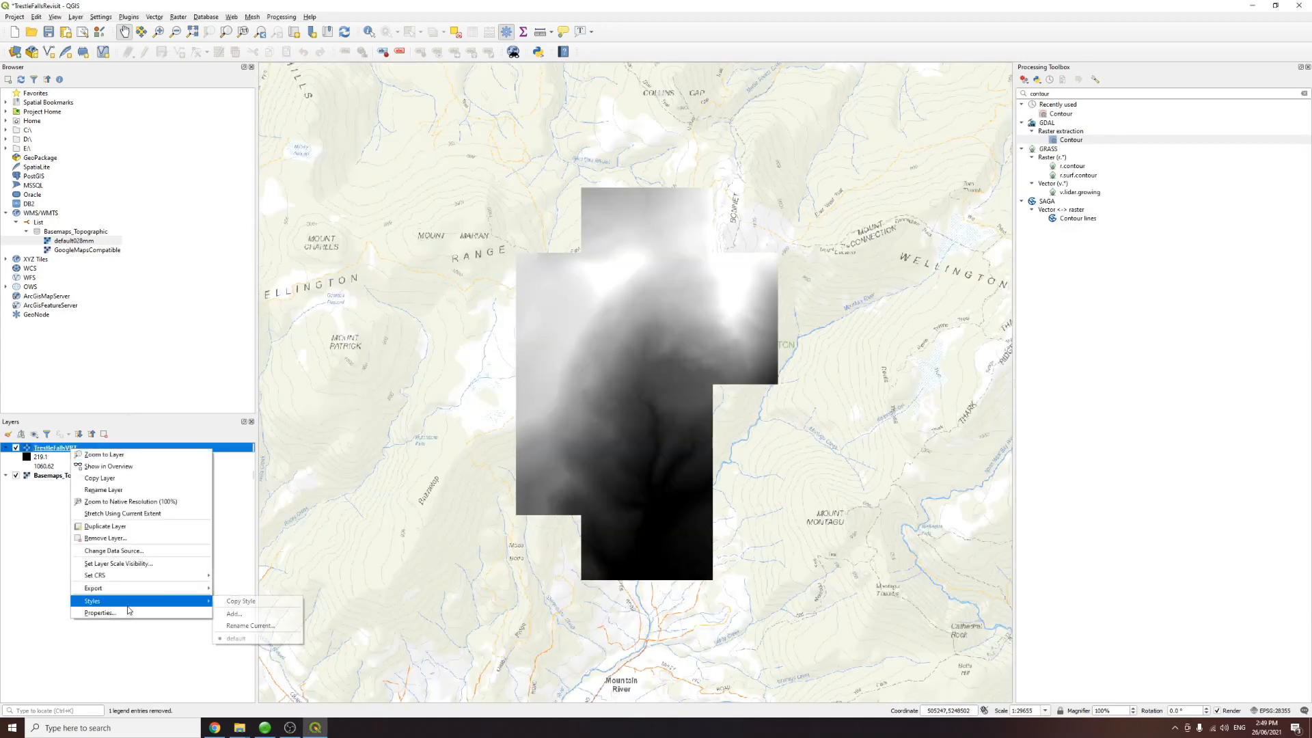
mouse_move(131, 595)
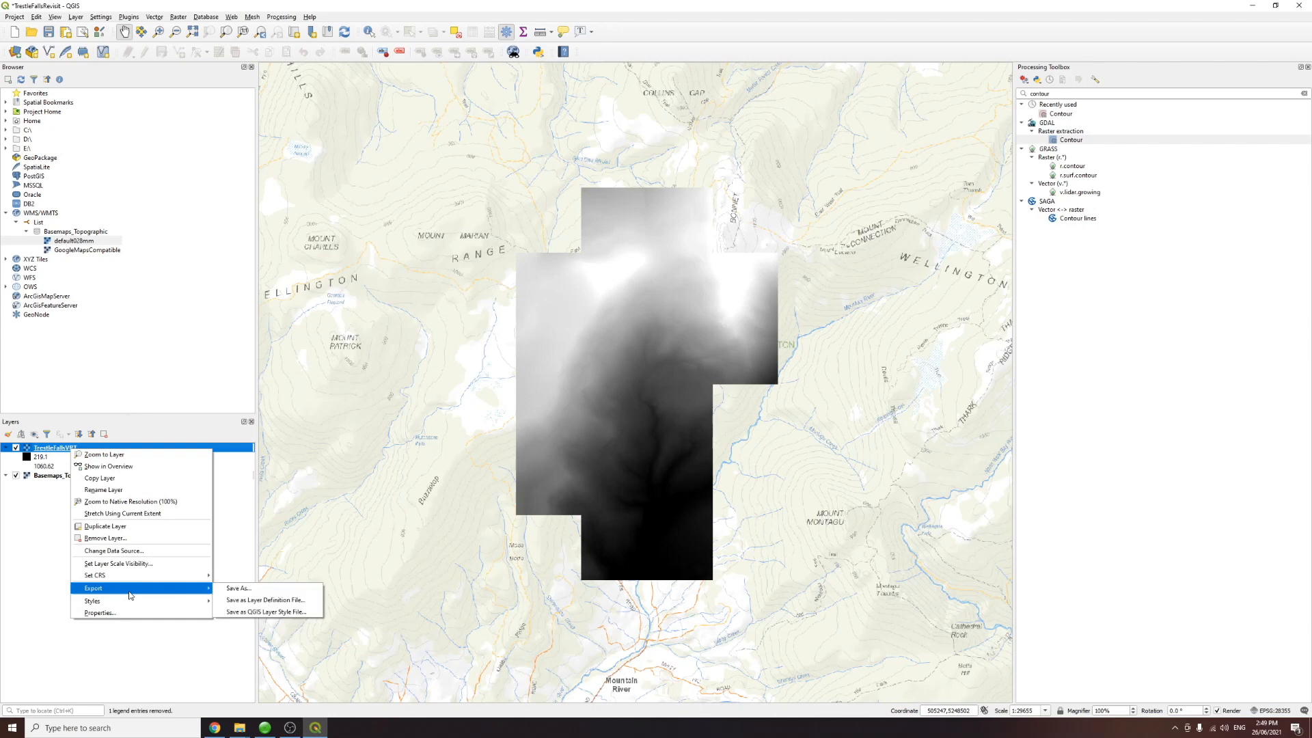
click(239, 589)
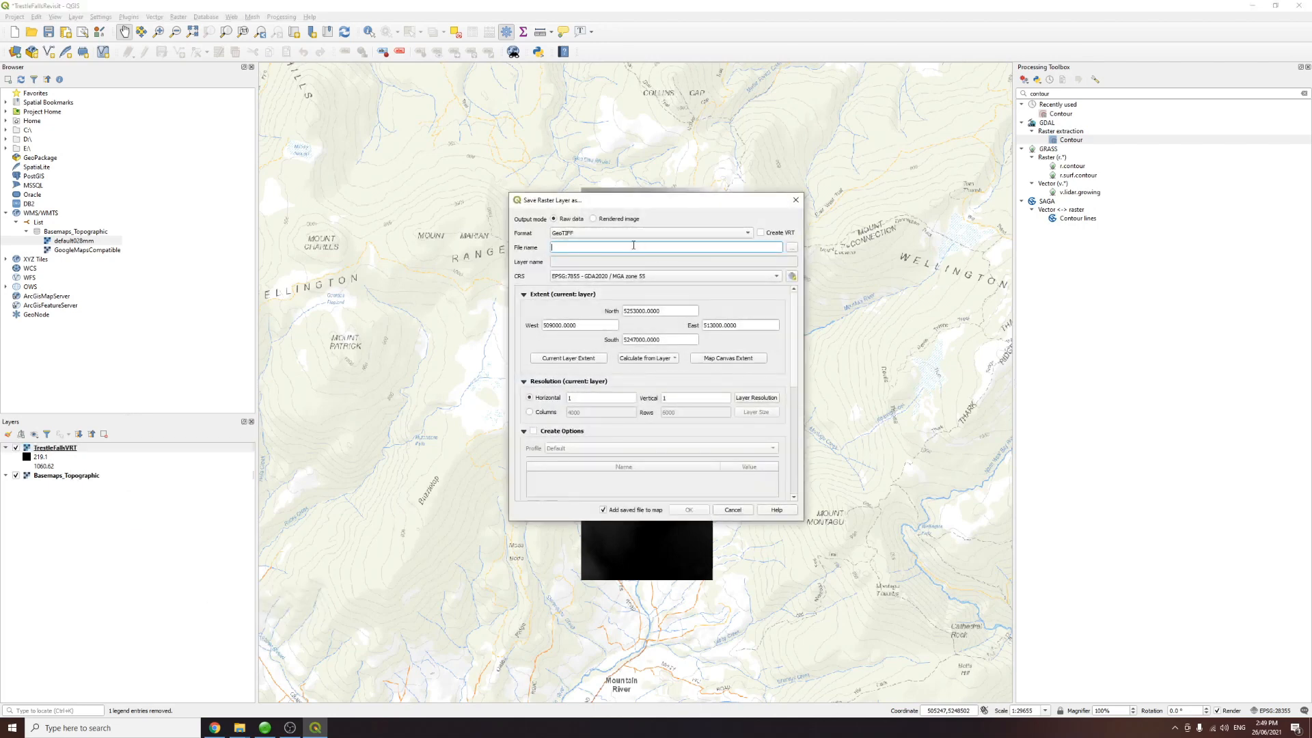
click(792, 247)
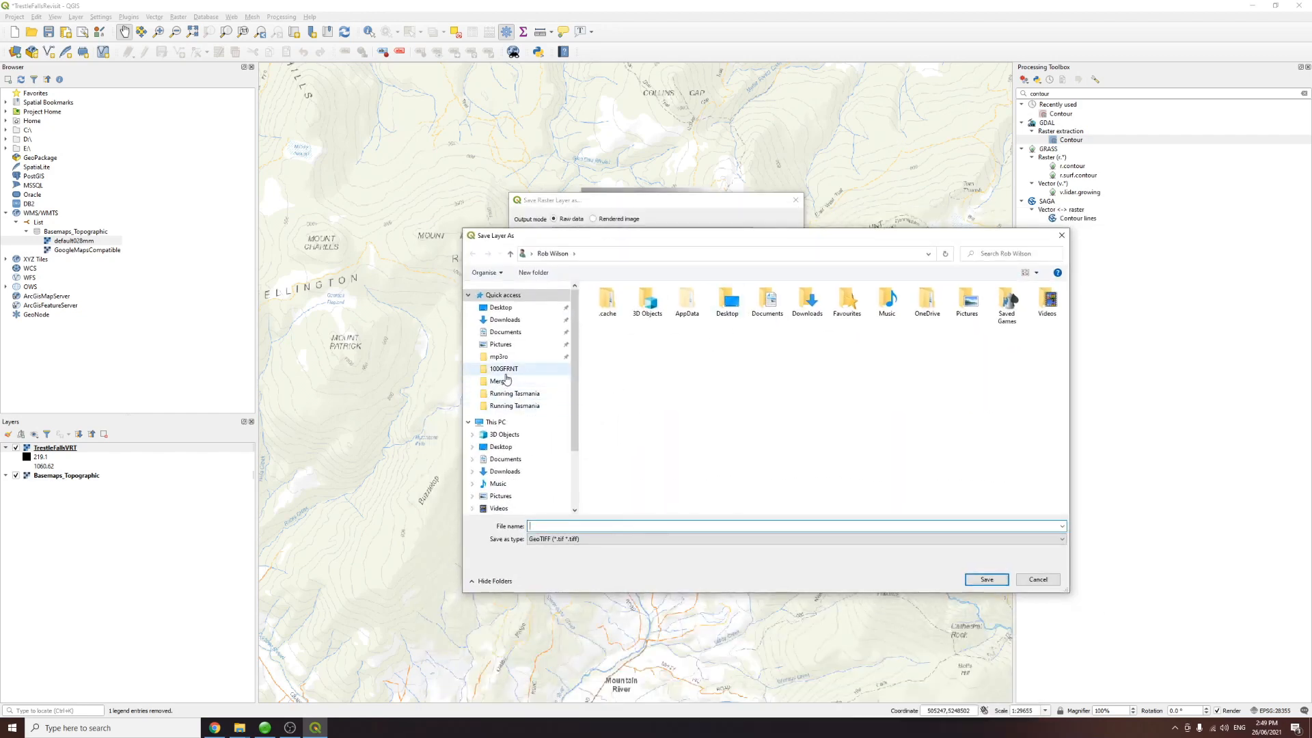
click(505, 460)
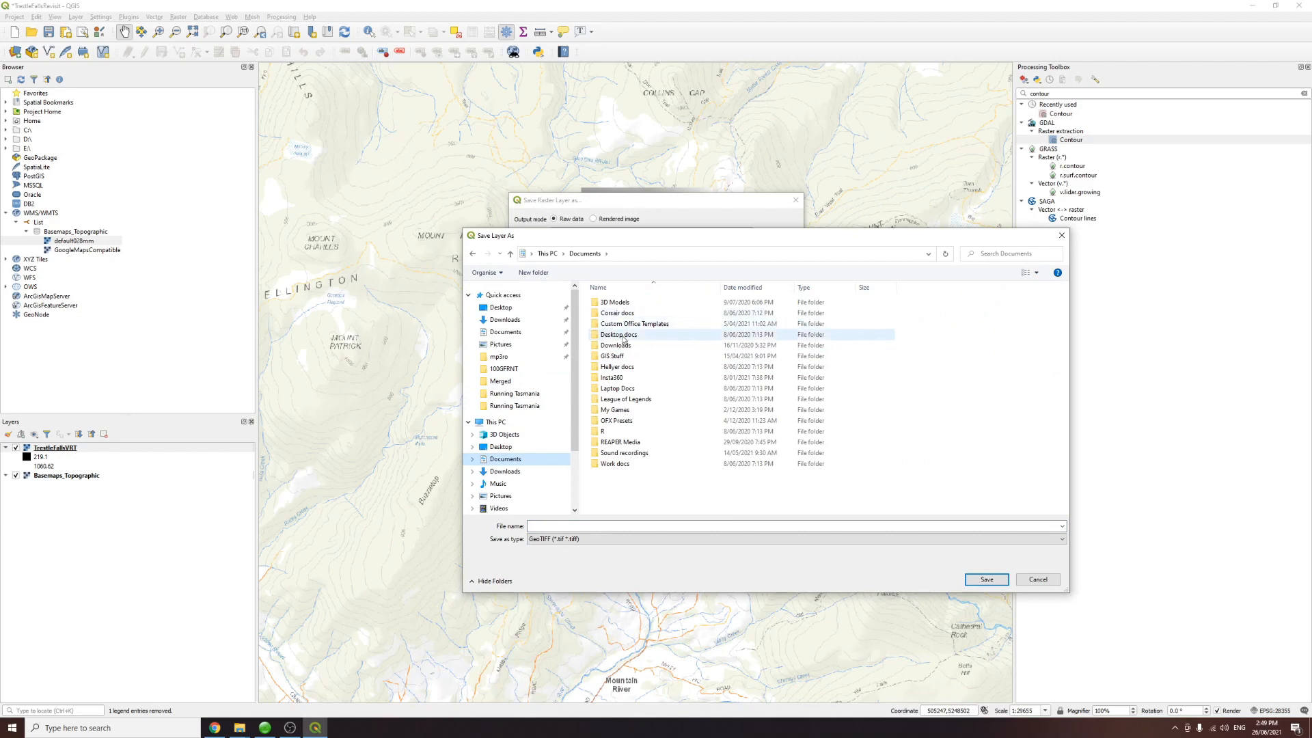
double_click(615, 356)
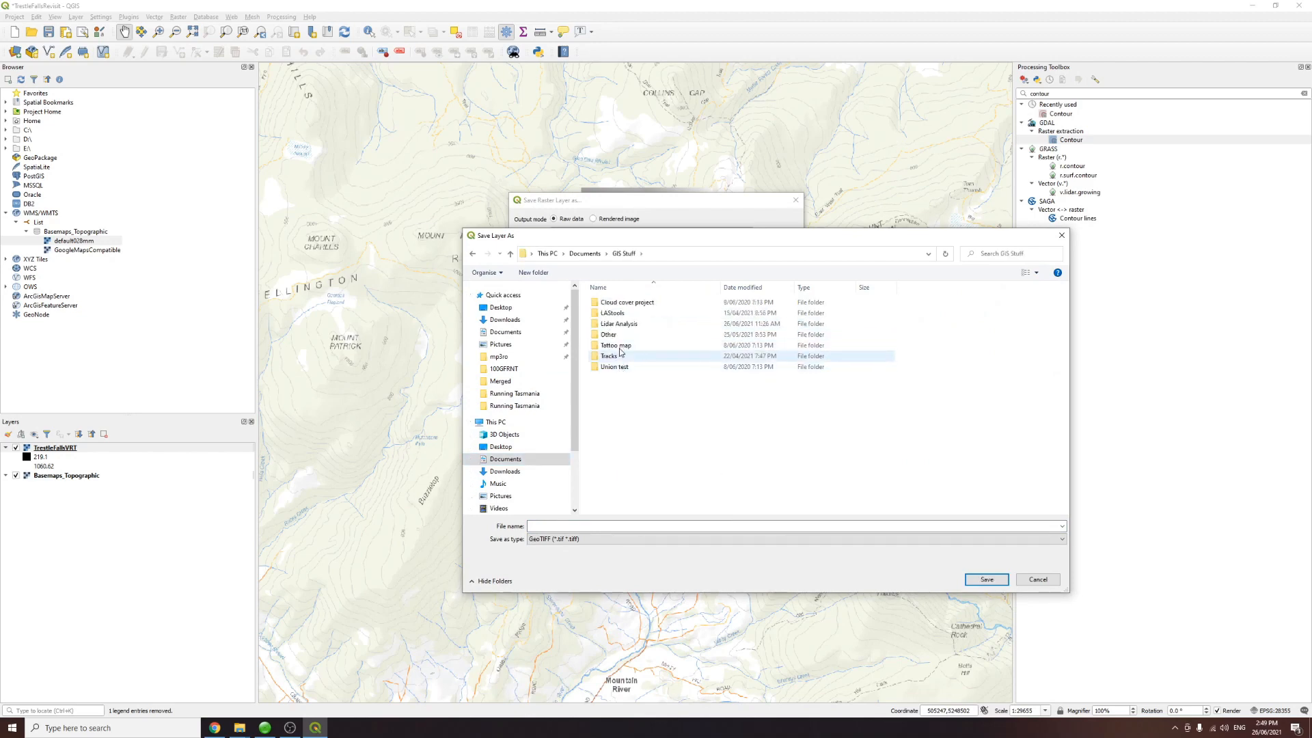
double_click(617, 326)
double_click(628, 363)
double_click(617, 325)
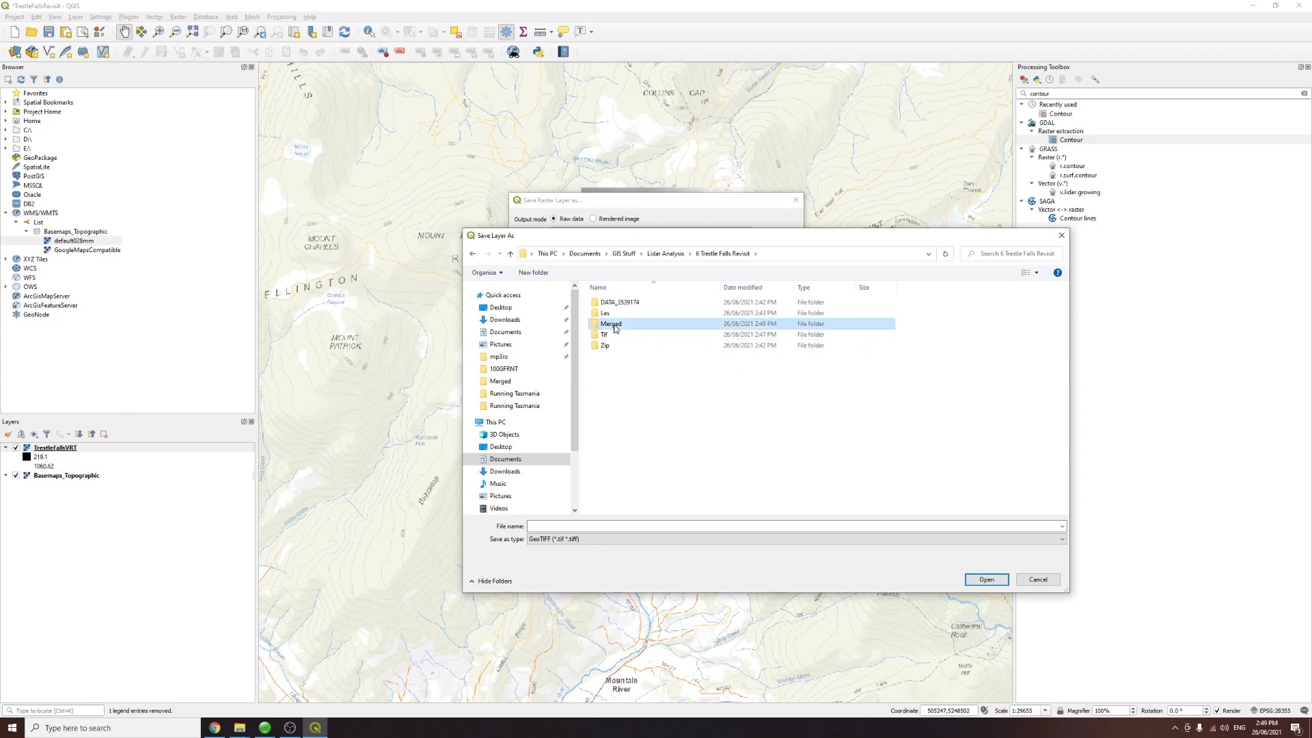
drag(783, 236, 987, 188)
text(TrestleFa)
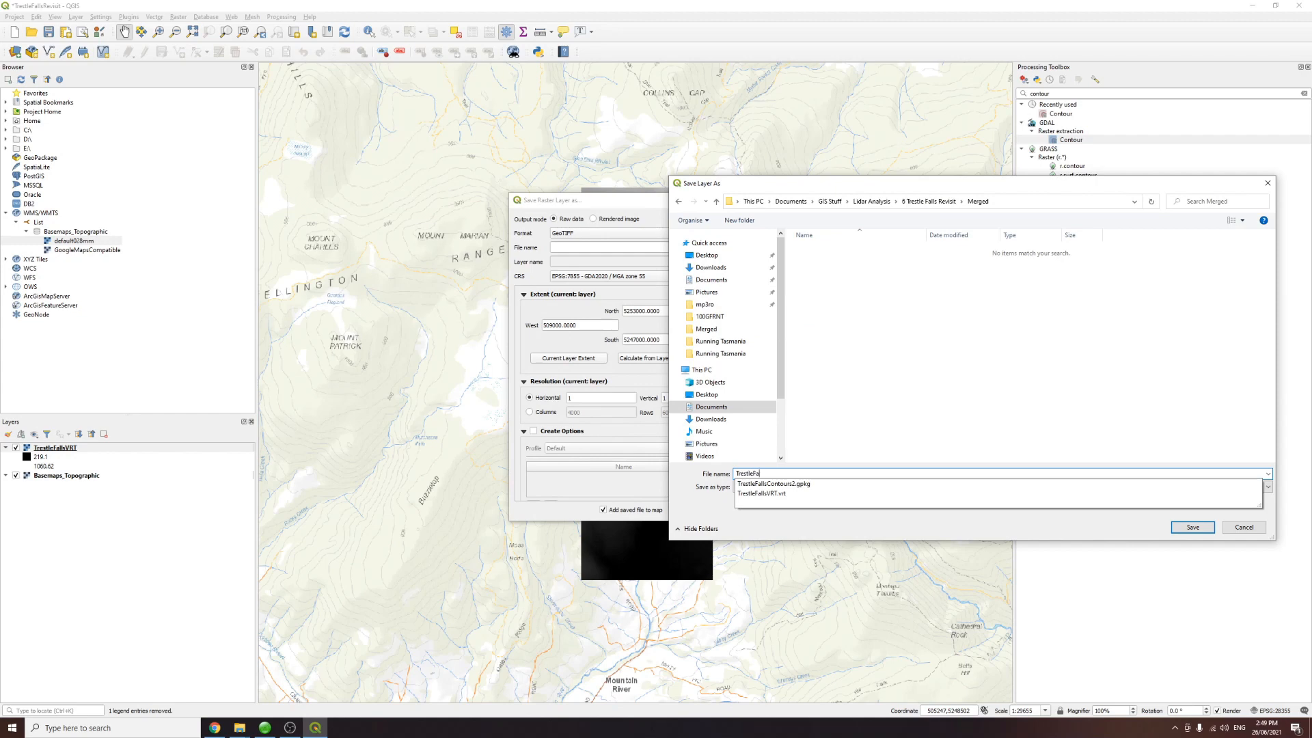
text(llsDEM)
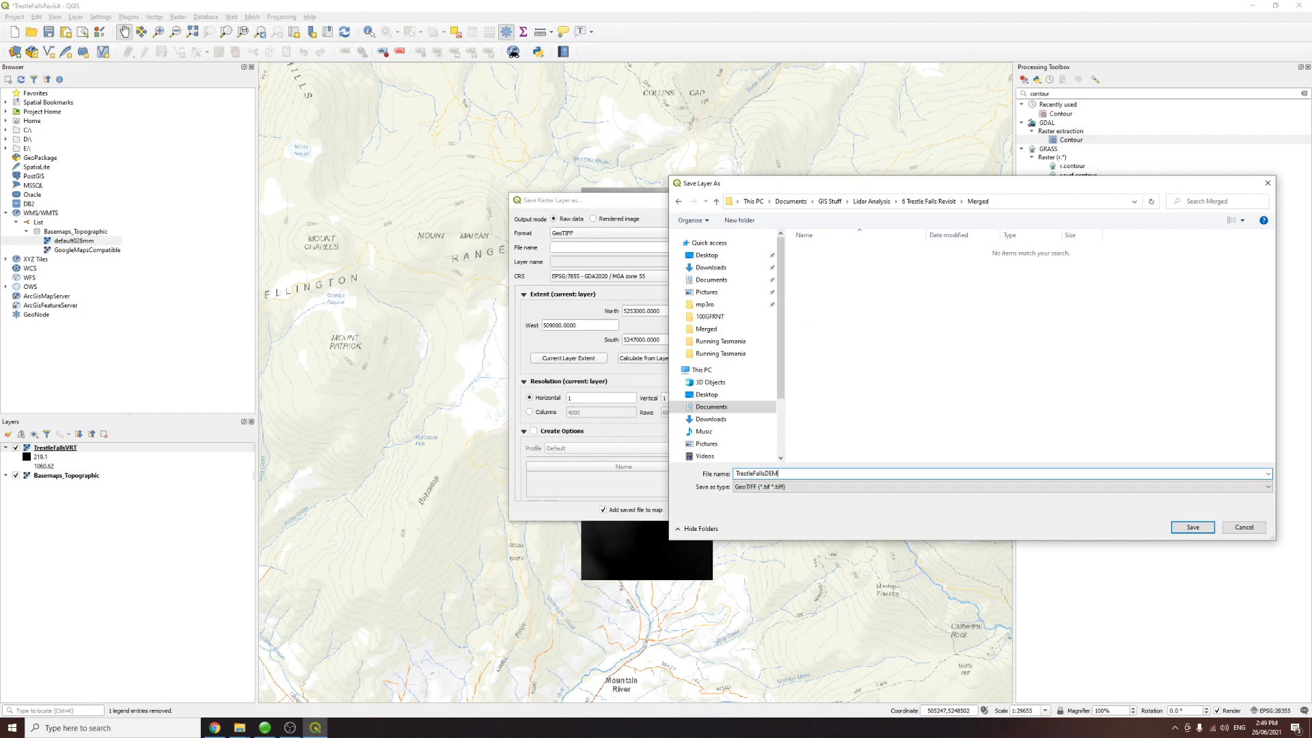
click(1192, 527)
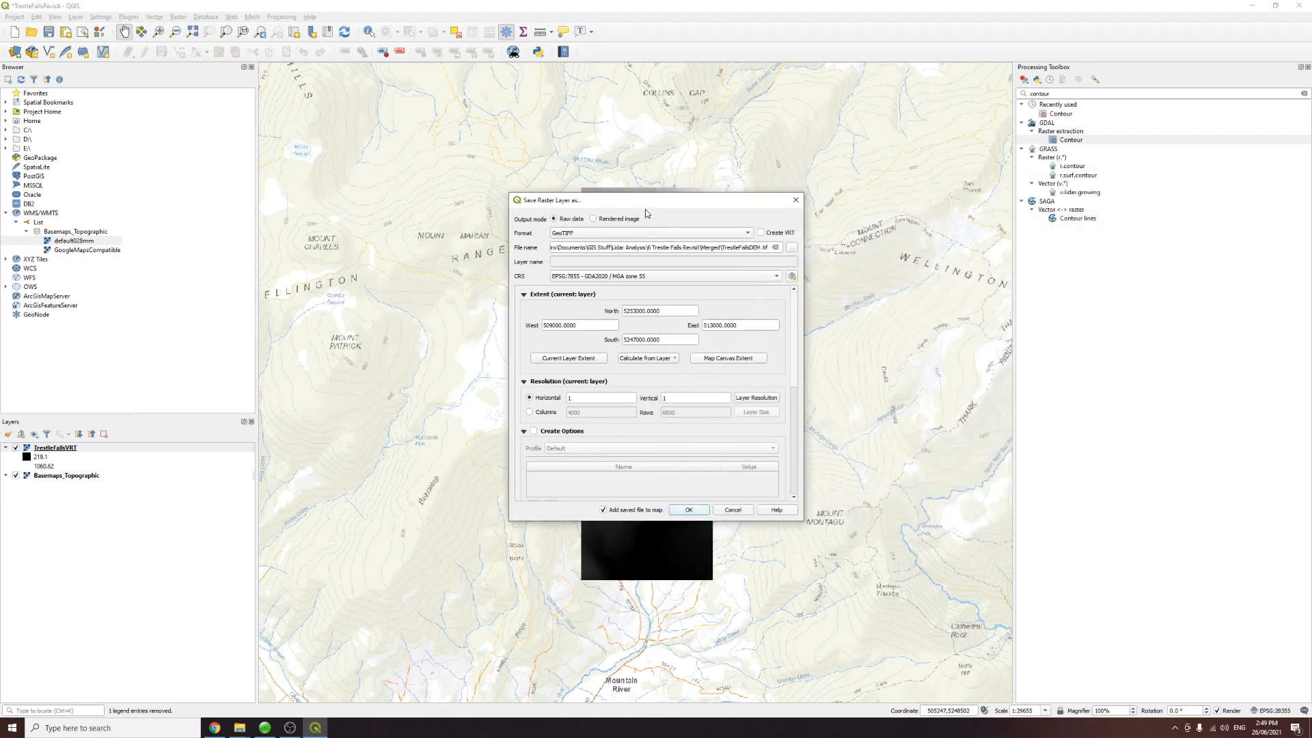
Step: Apply the High Compression creation profile with COMPRESS set to LZ, then run the export accepting the default transformation
drag(640, 203, 626, 165)
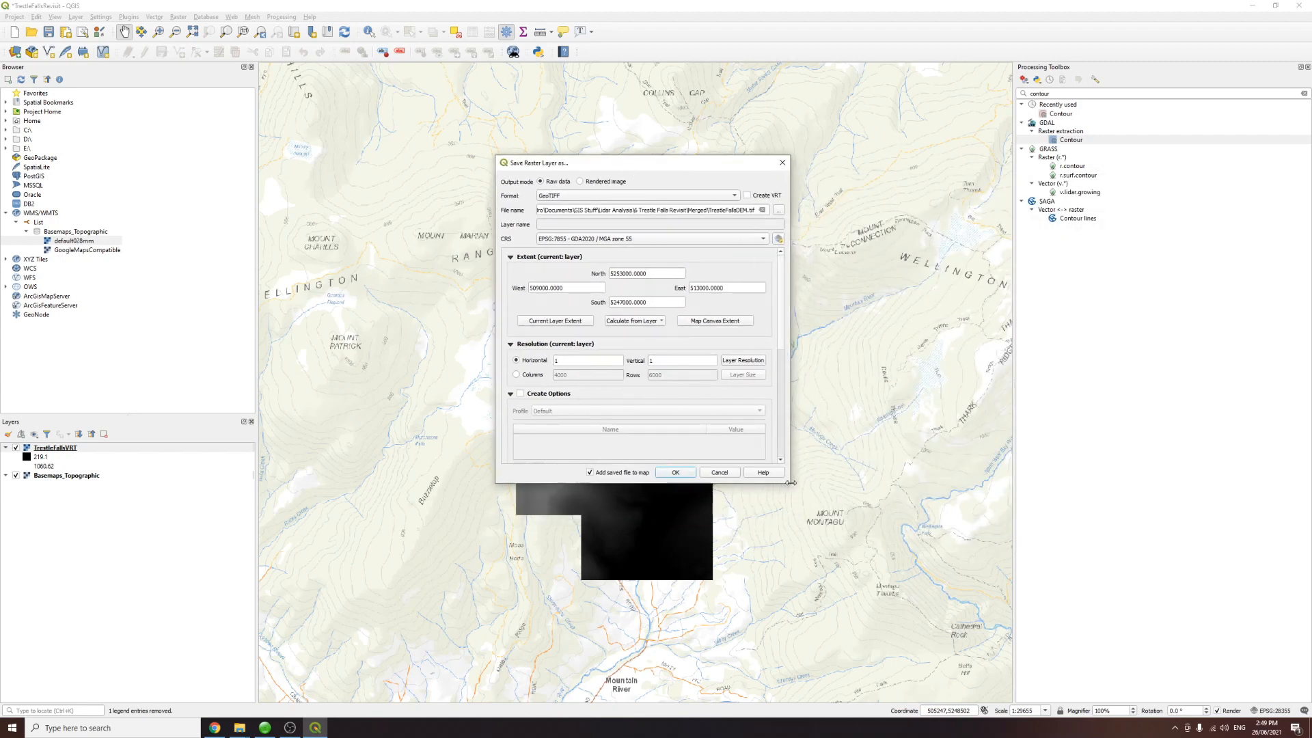
drag(789, 483, 982, 632)
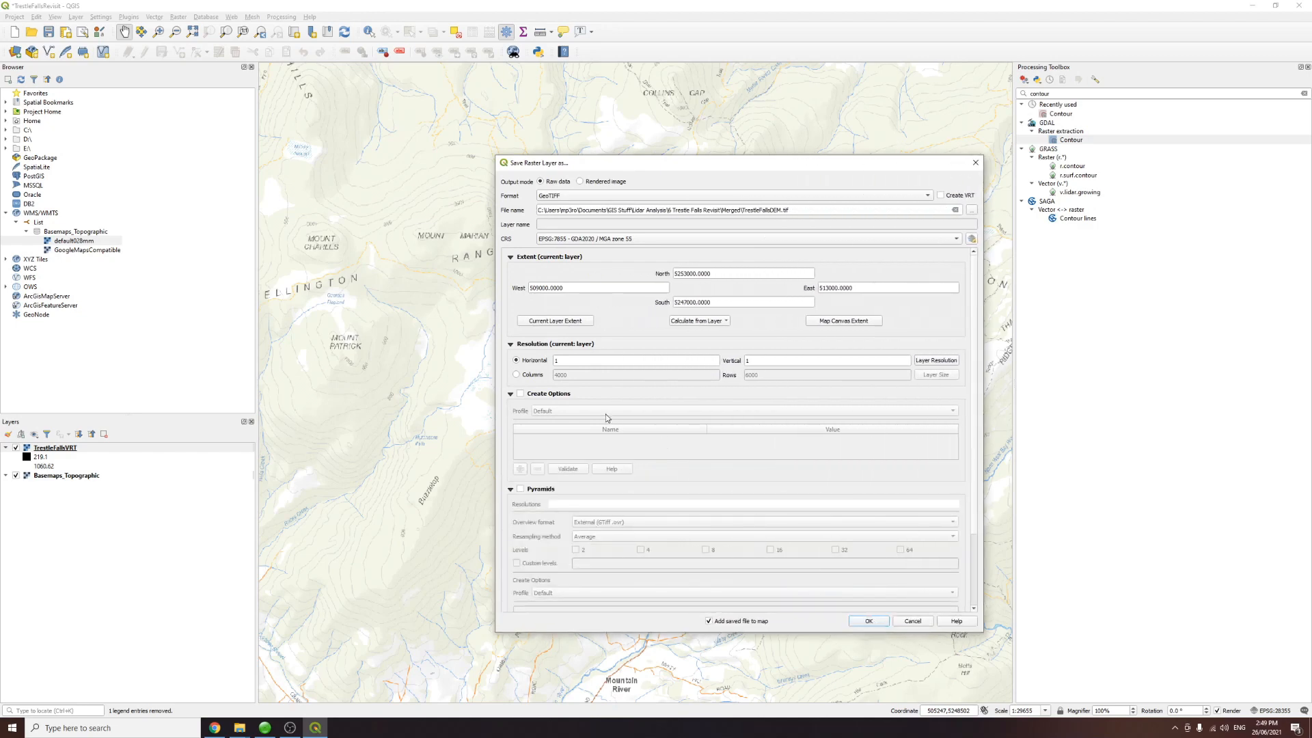
click(520, 395)
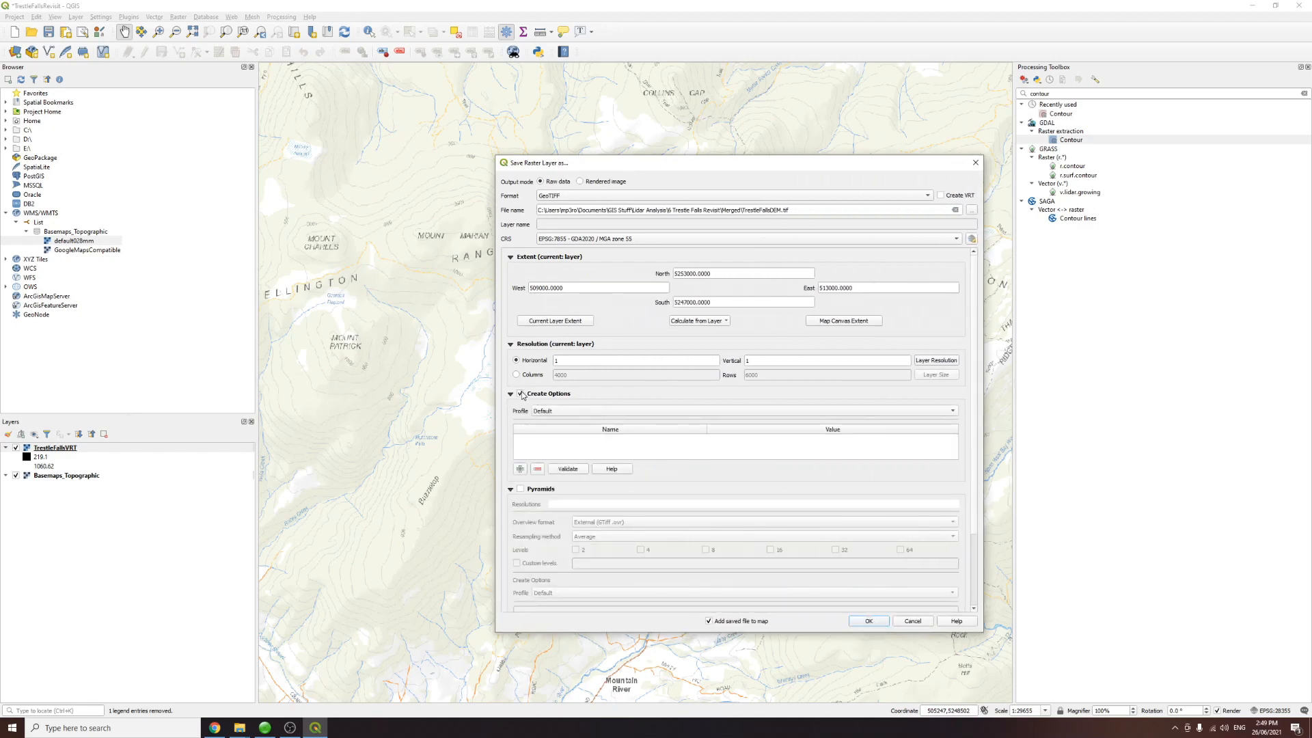
drag(736, 159, 691, 101)
drag(936, 576, 997, 649)
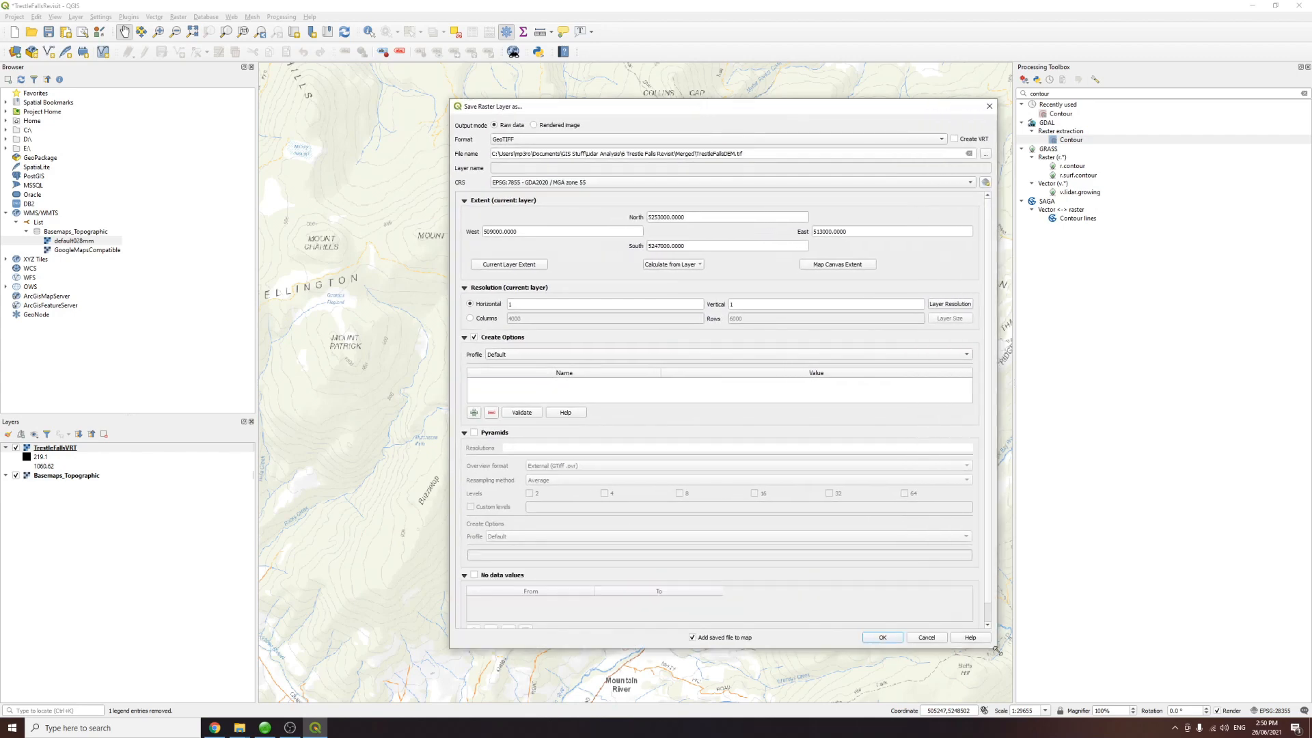
click(526, 355)
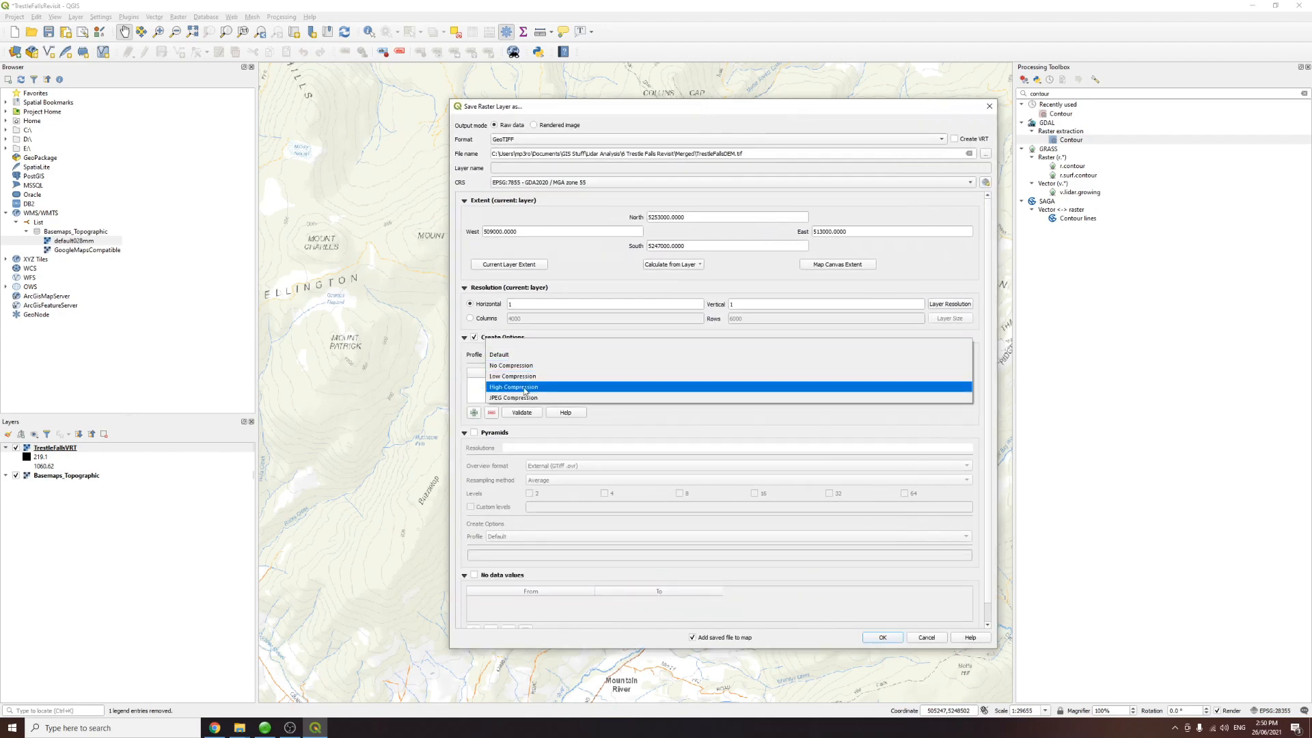
click(524, 387)
double_click(702, 385)
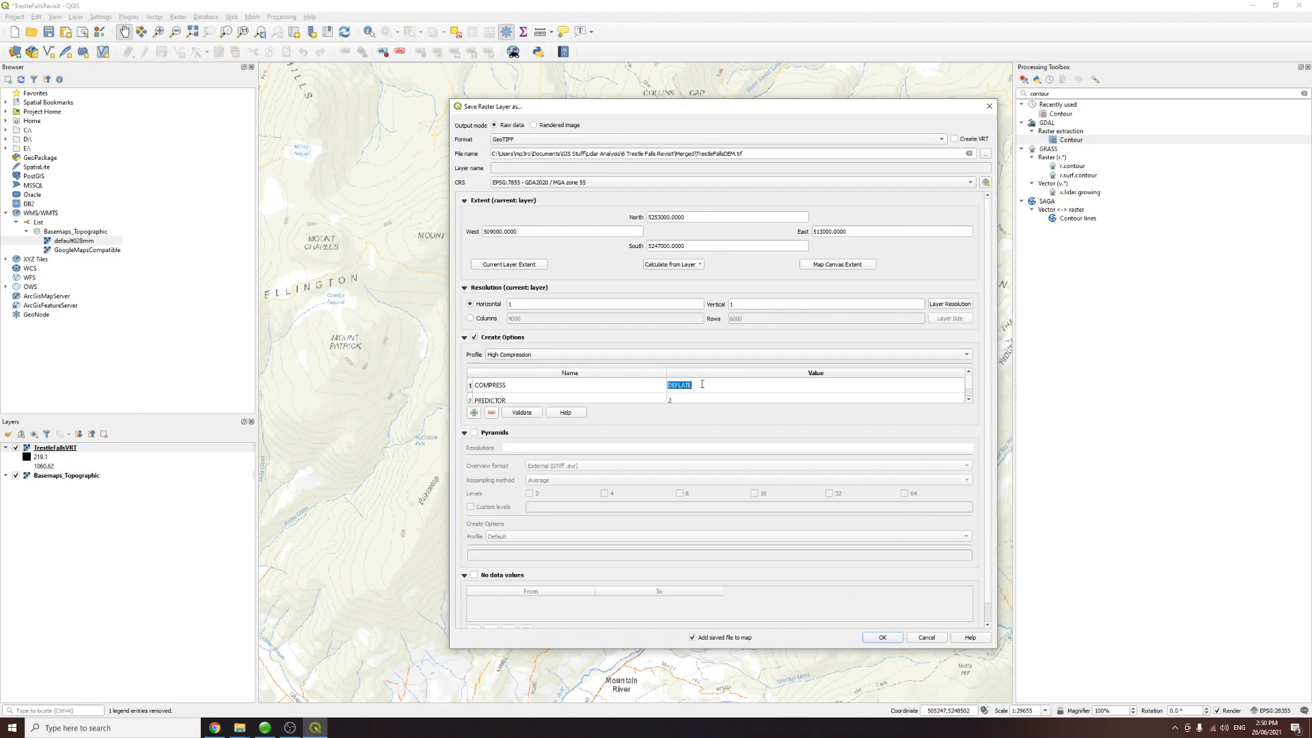
text(LZW)
click(883, 637)
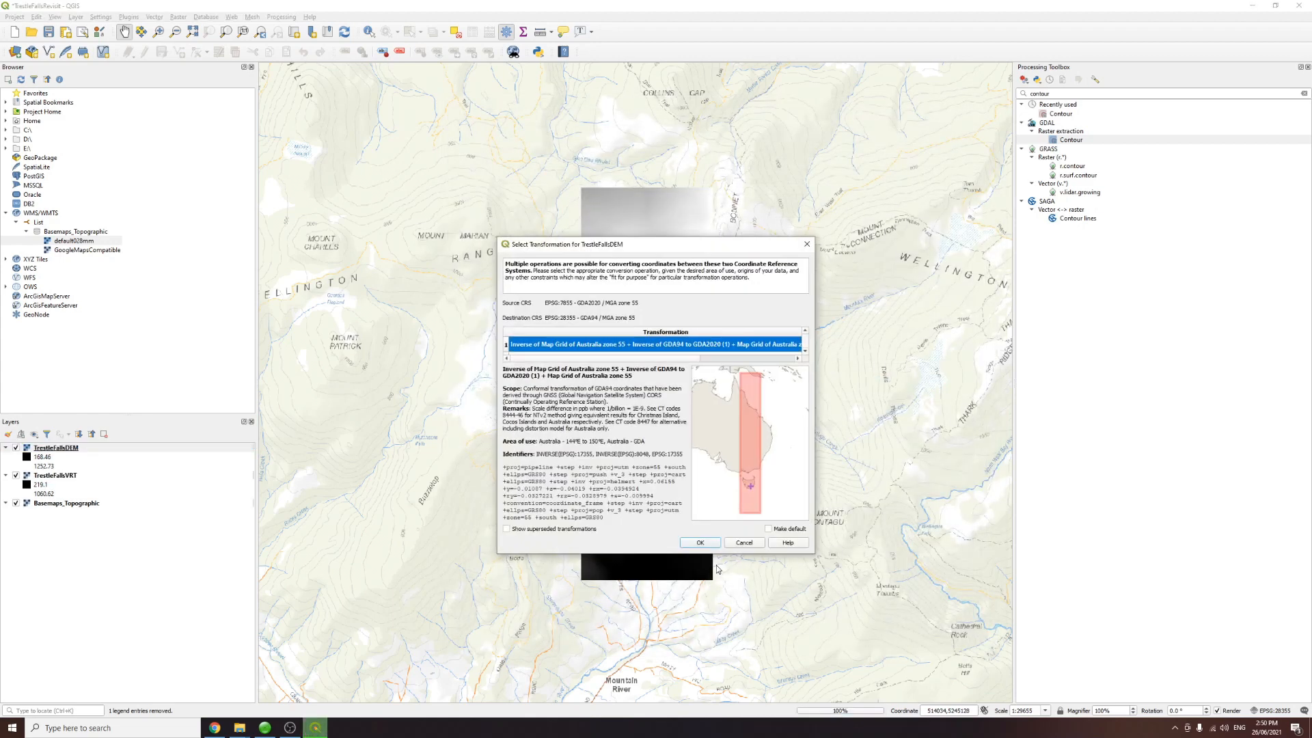
click(695, 540)
Step: Hide the TrestleFallsVRT layer and inspect the exported TrestleFallsDEM mosaic up close
click(16, 475)
scroll(675, 353, up, 1)
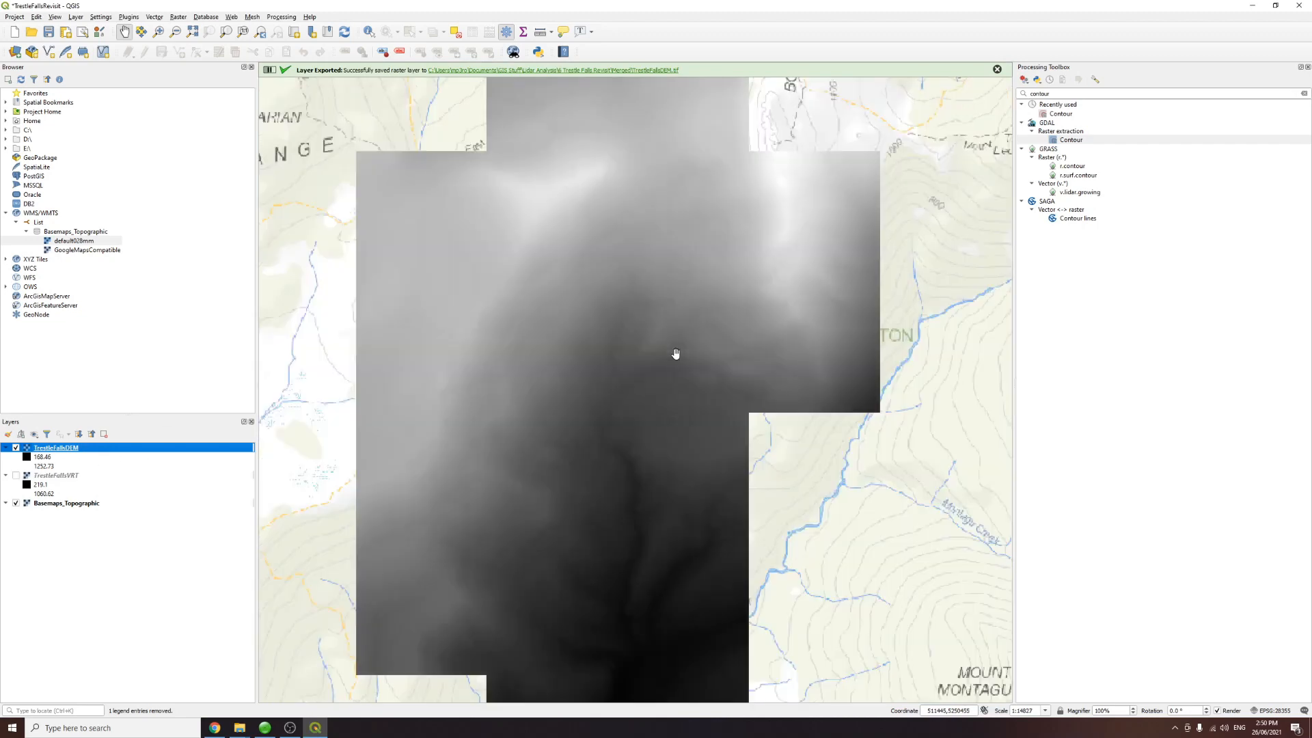
scroll(650, 351, up, 2)
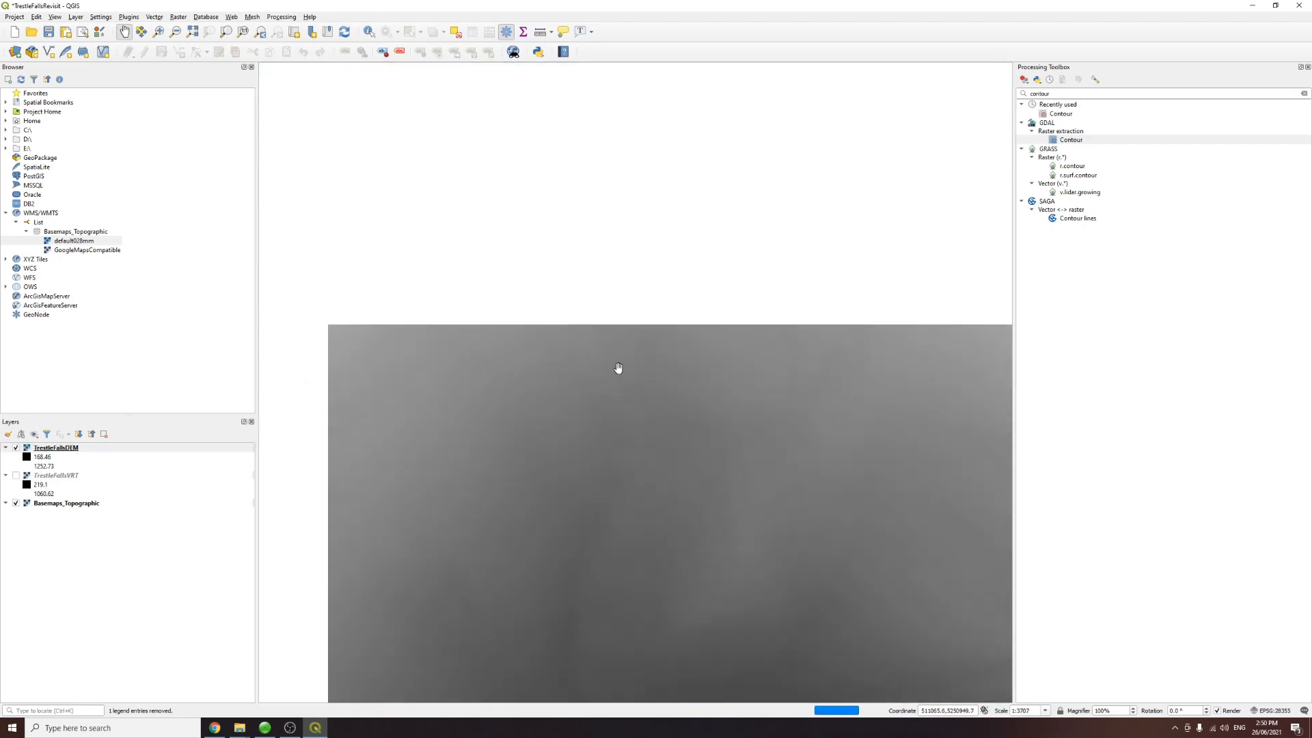
drag(618, 368, 641, 451)
drag(593, 288, 680, 601)
scroll(566, 212, up, 2)
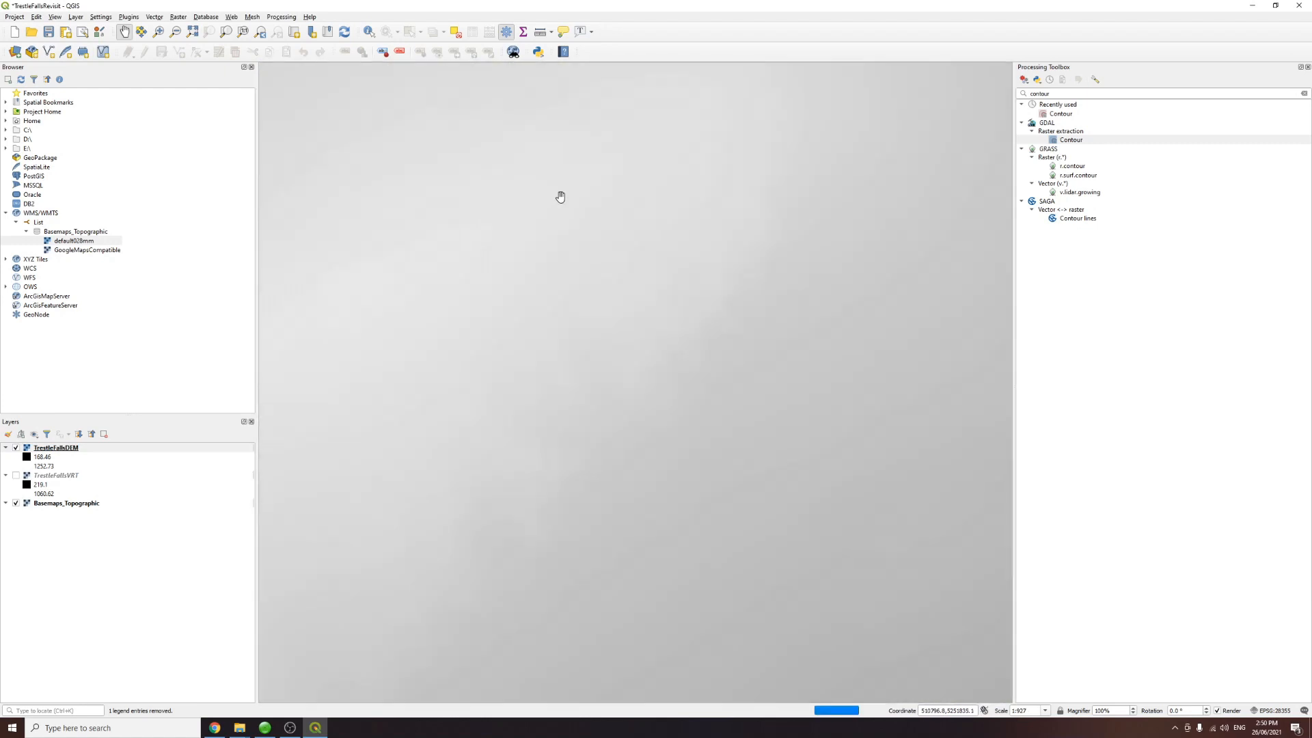
scroll(727, 273, up, 1)
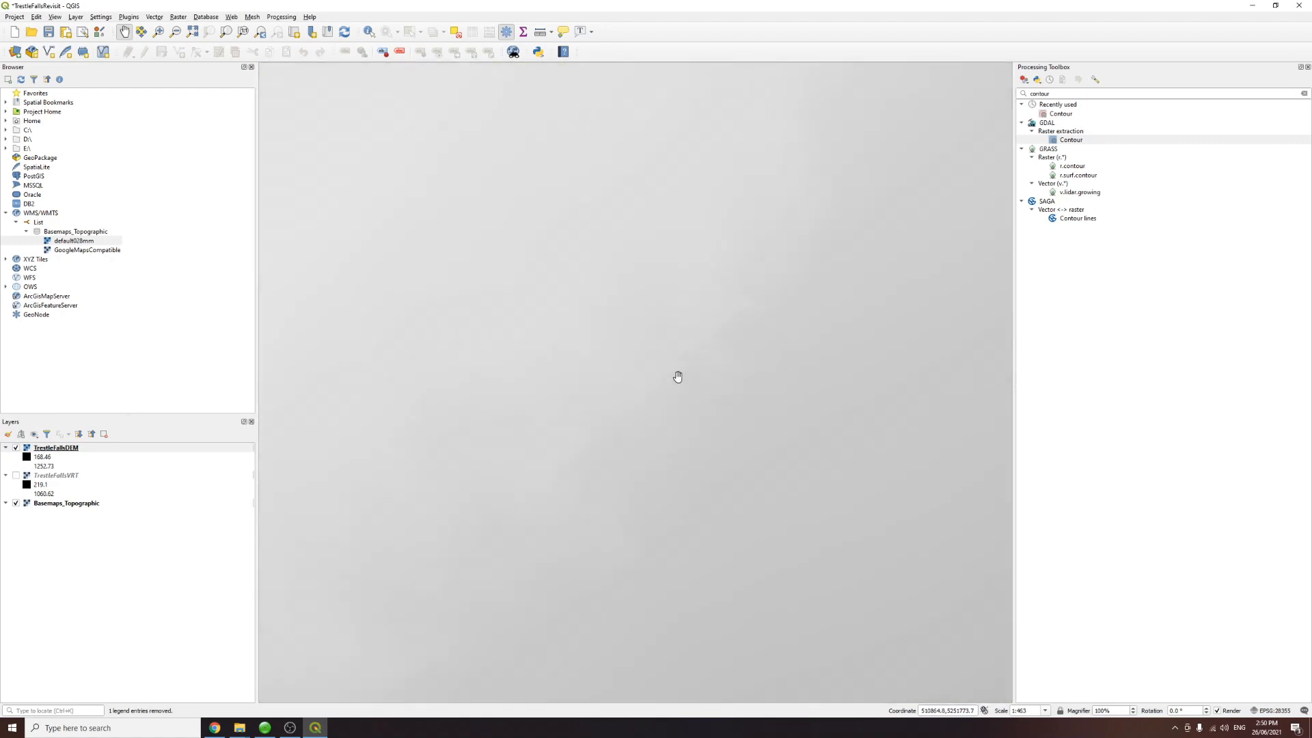
scroll(676, 376, down, 4)
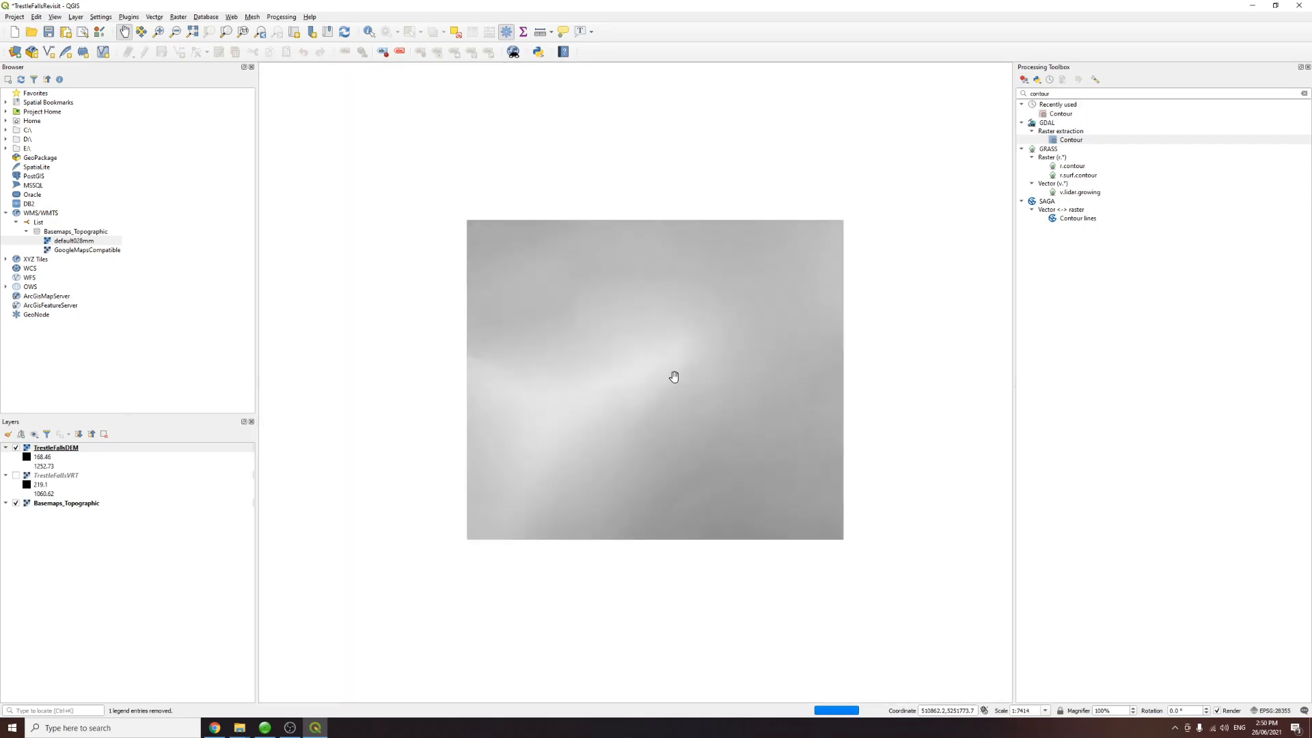
scroll(675, 377, down, 1)
drag(698, 525, 599, 331)
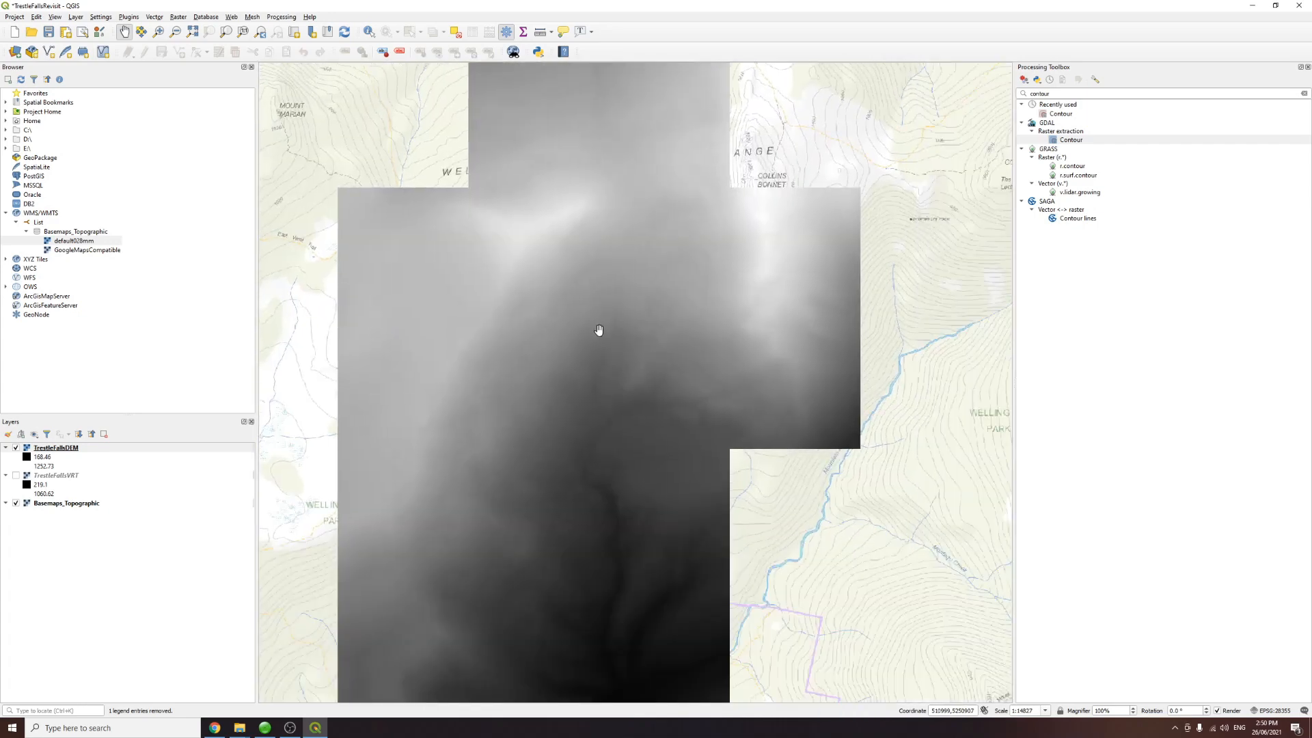
drag(582, 384, 613, 325)
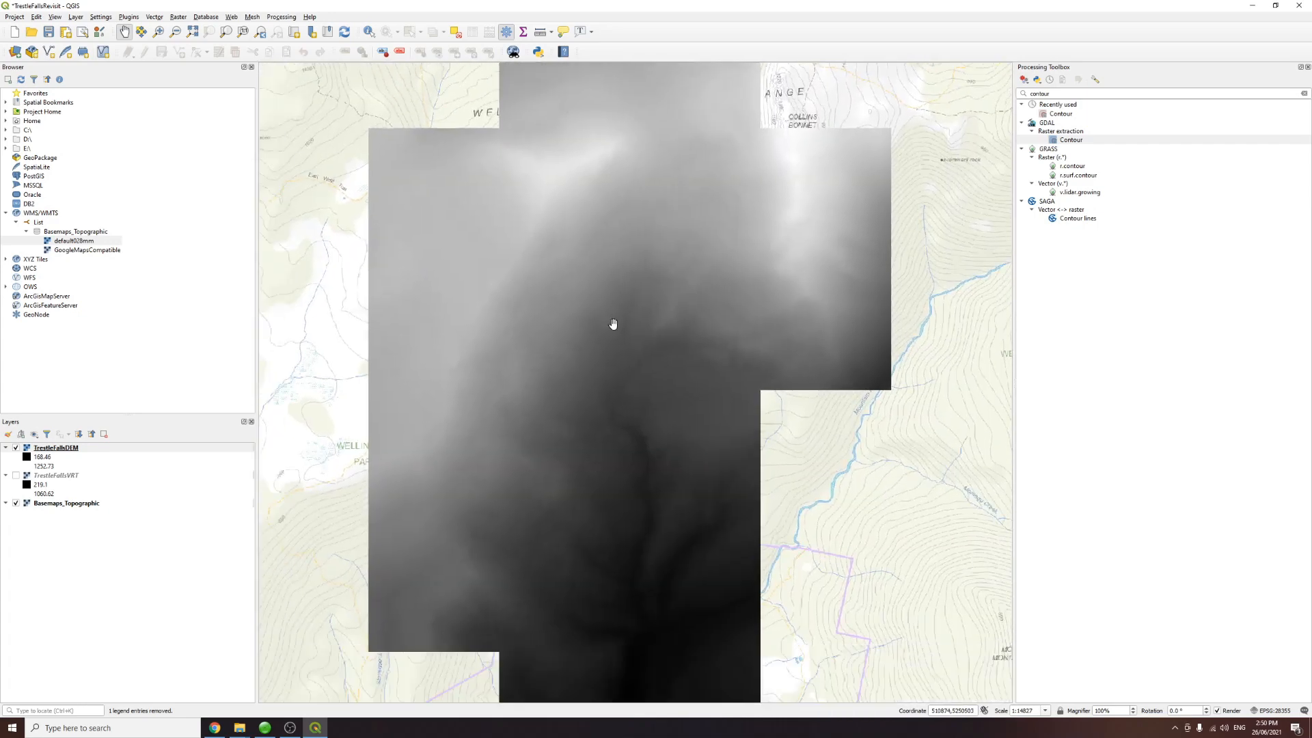
Step: Open the GDAL Contour tool from the Processing Toolbox search results for contour
scroll(615, 334, down, 1)
scroll(621, 396, up, 1)
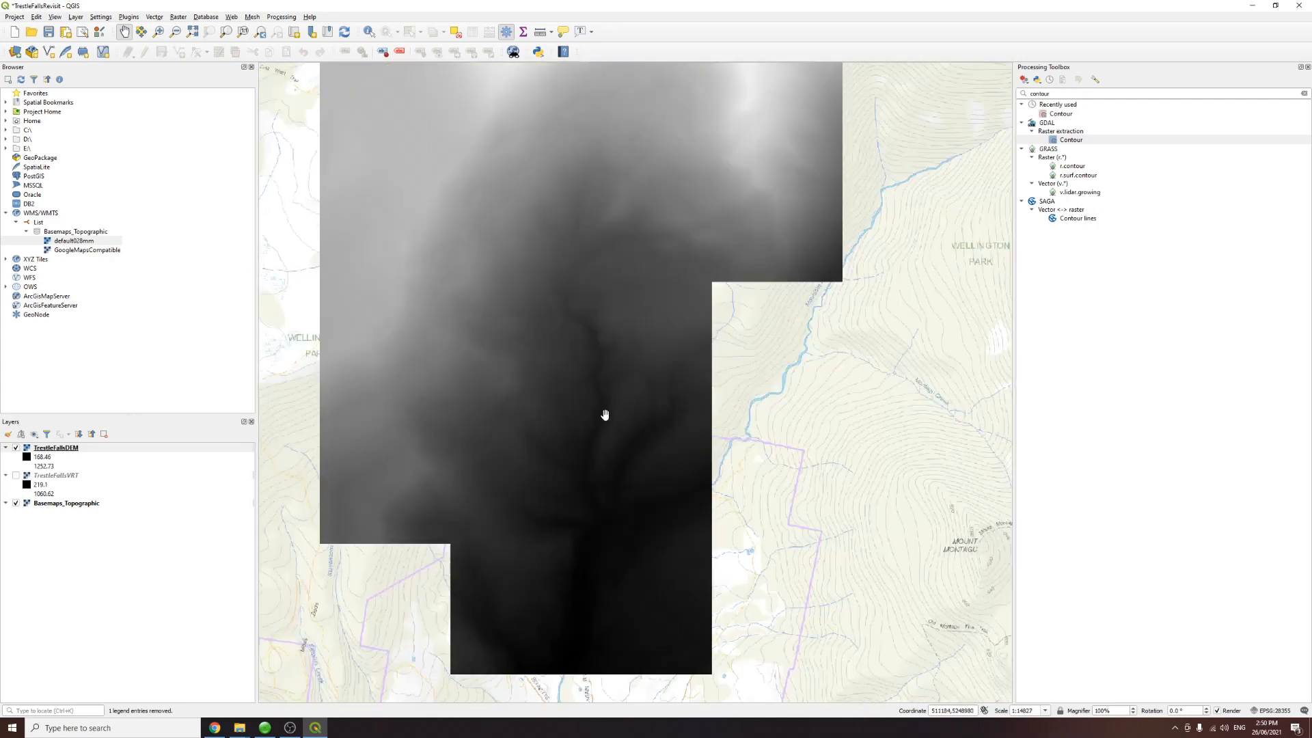
drag(651, 301, 706, 462)
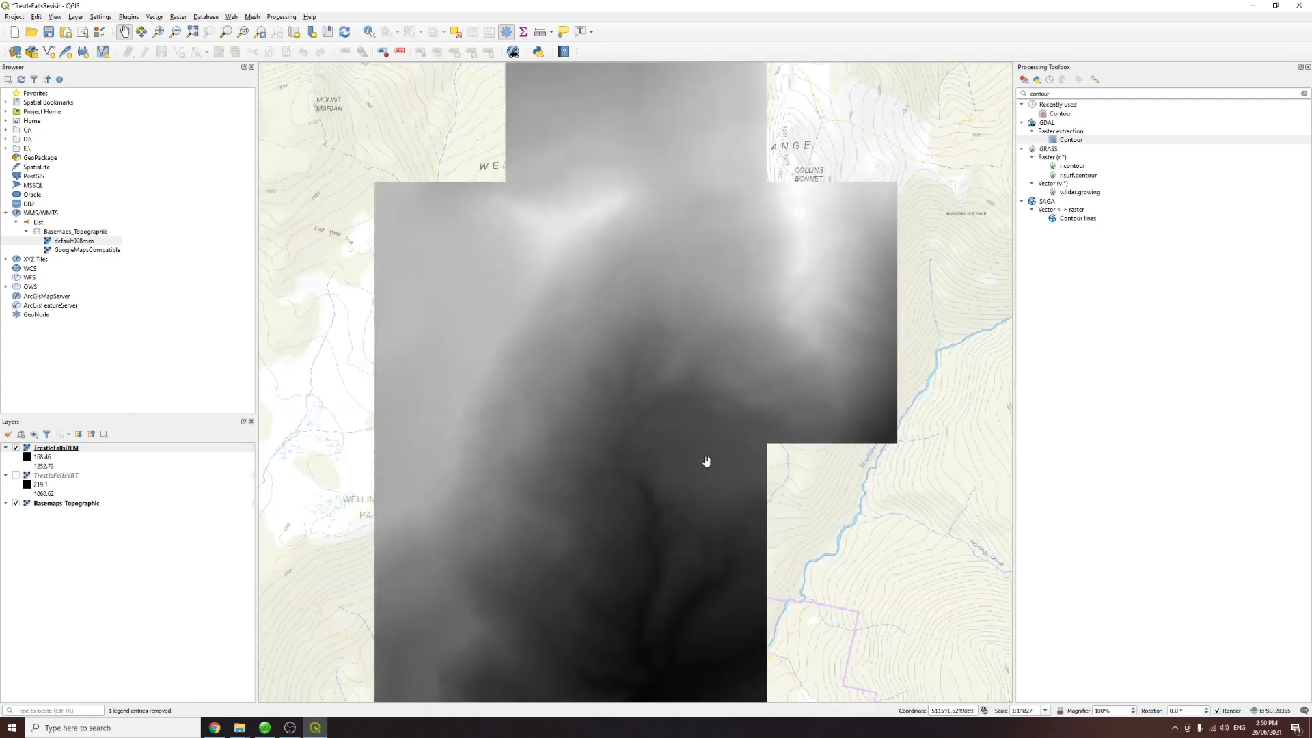
double_click(1068, 118)
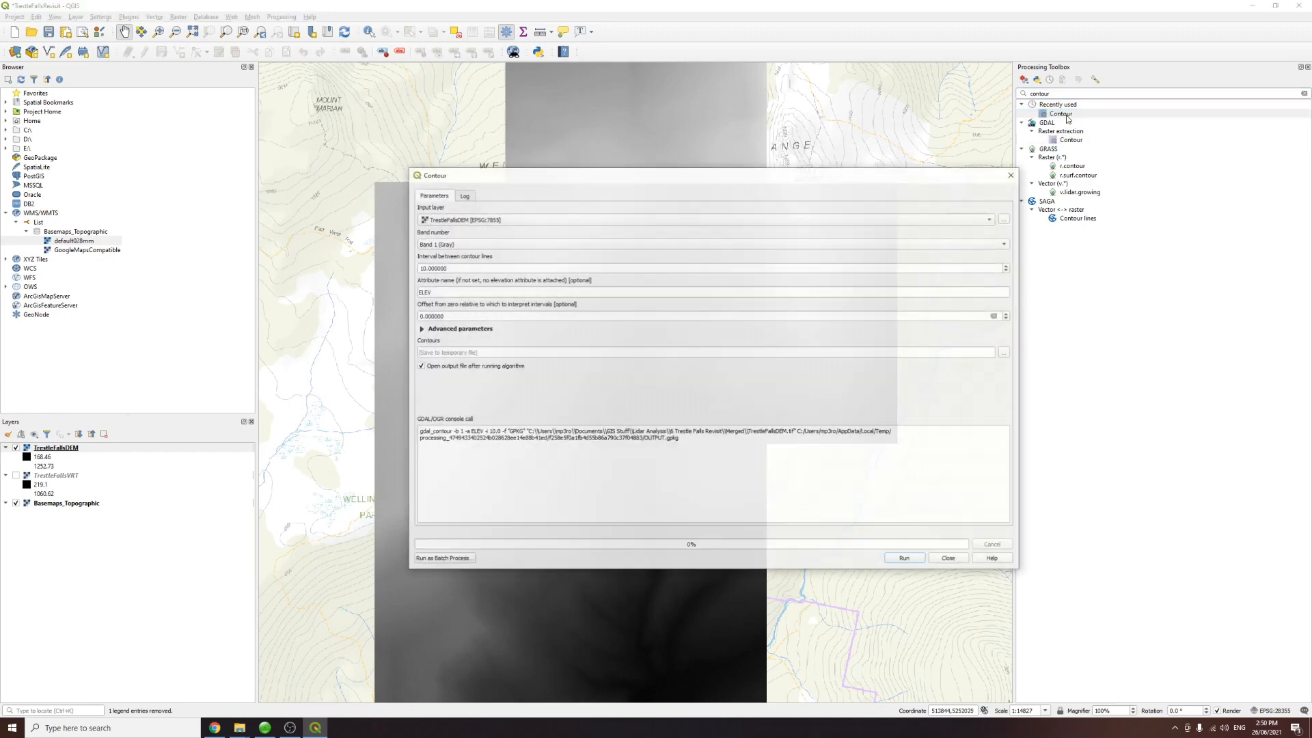
click(1012, 174)
double_click(1040, 94)
text(contour)
key(Return)
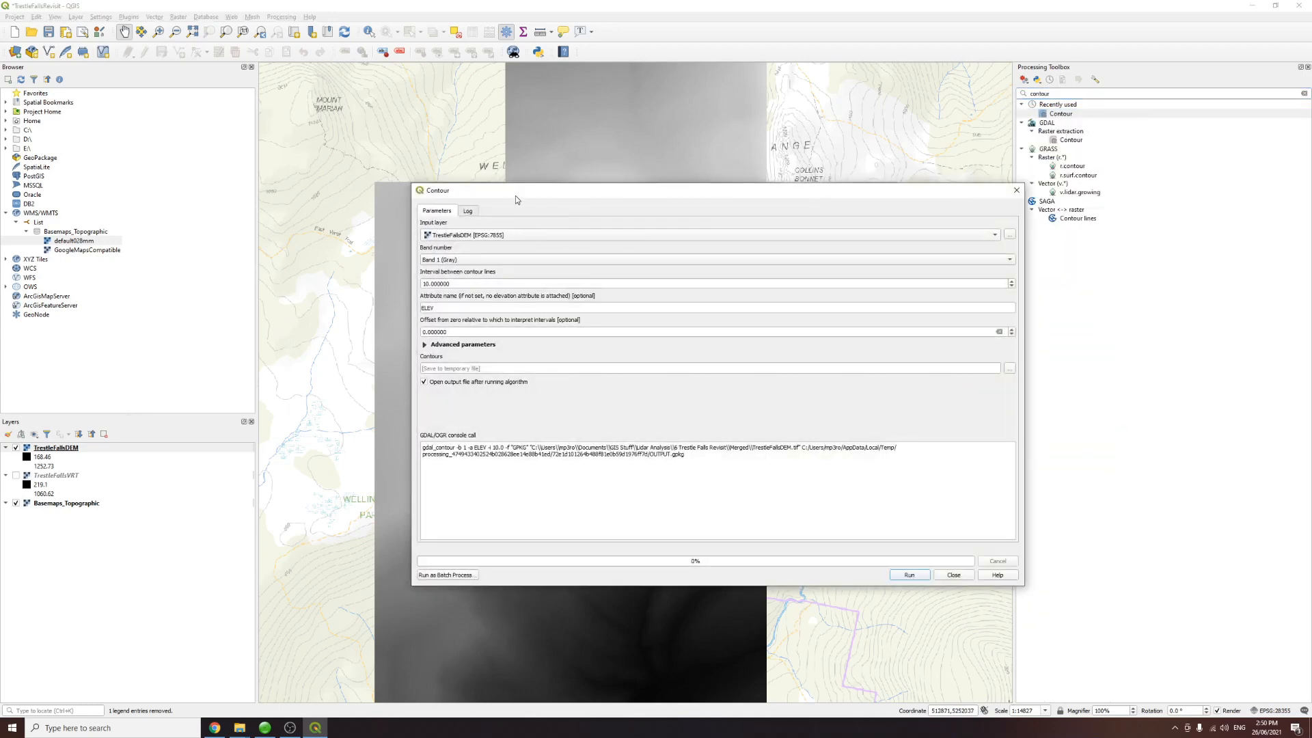
Step: Set the contour interval to 2 with TrestleFallsDEM as the input layer
drag(520, 195, 607, 202)
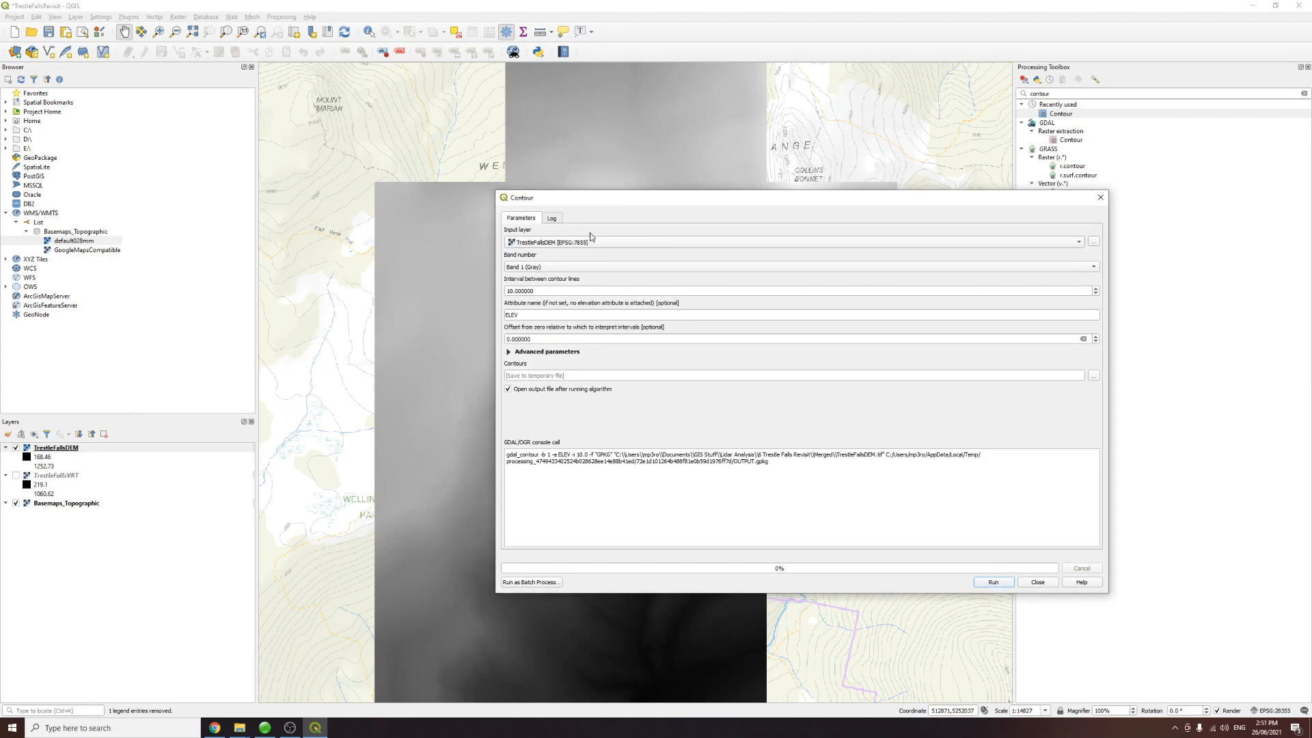
click(588, 244)
click(582, 244)
drag(544, 290, 508, 308)
text(2)
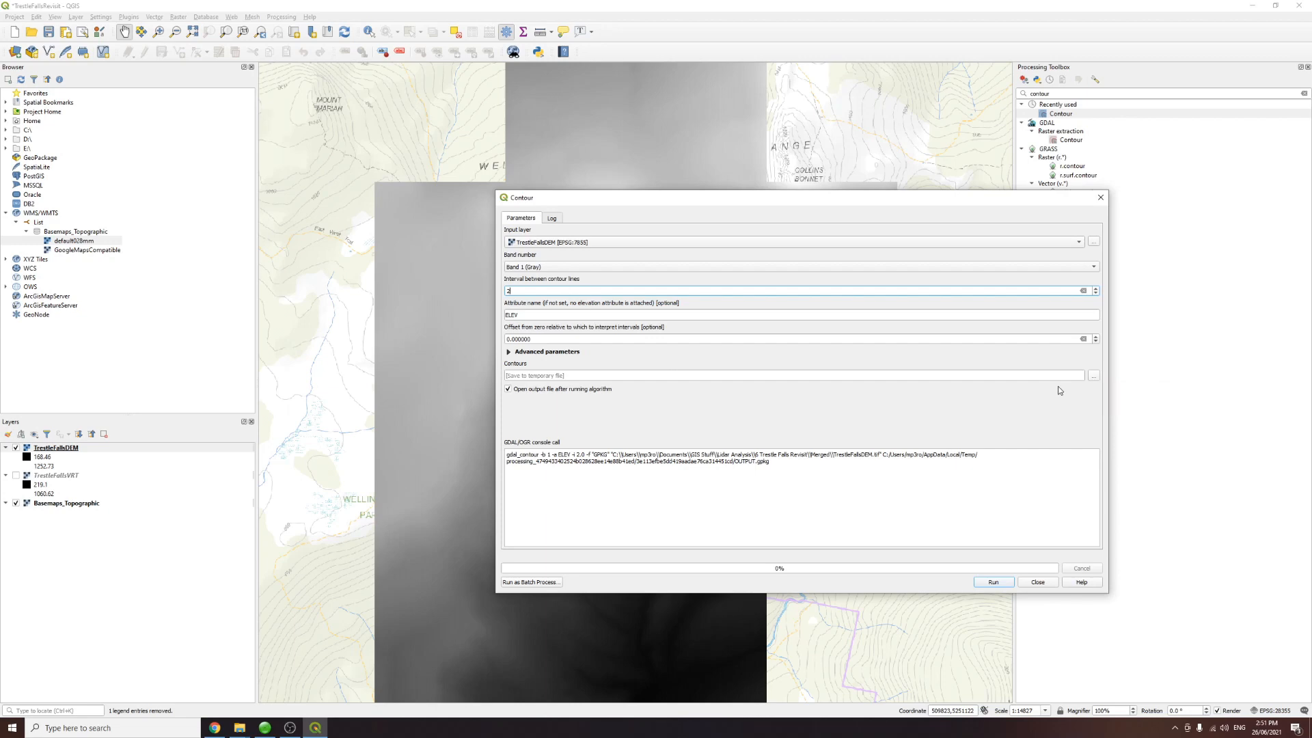
Step: Save the contour output as TrestleFallsContours2.gpkg in the Merged folder, replacing the existing file
click(1093, 375)
click(1102, 391)
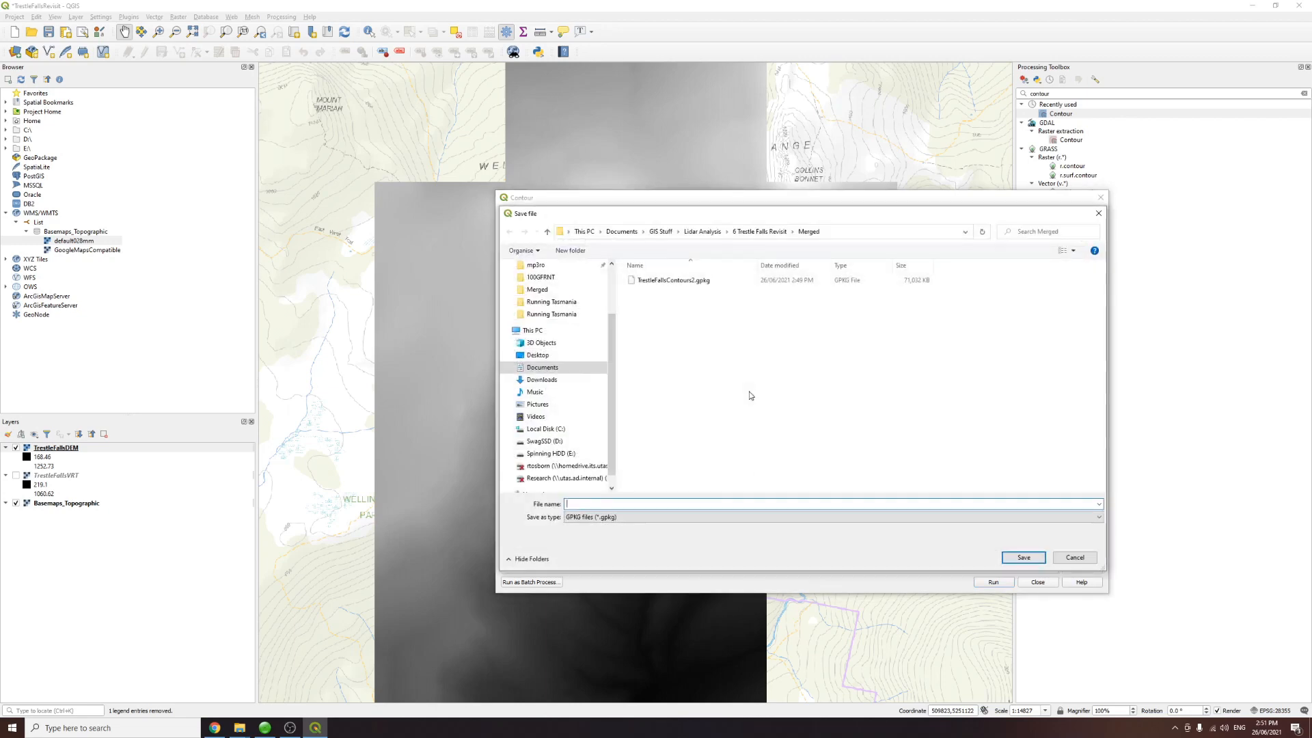
click(696, 283)
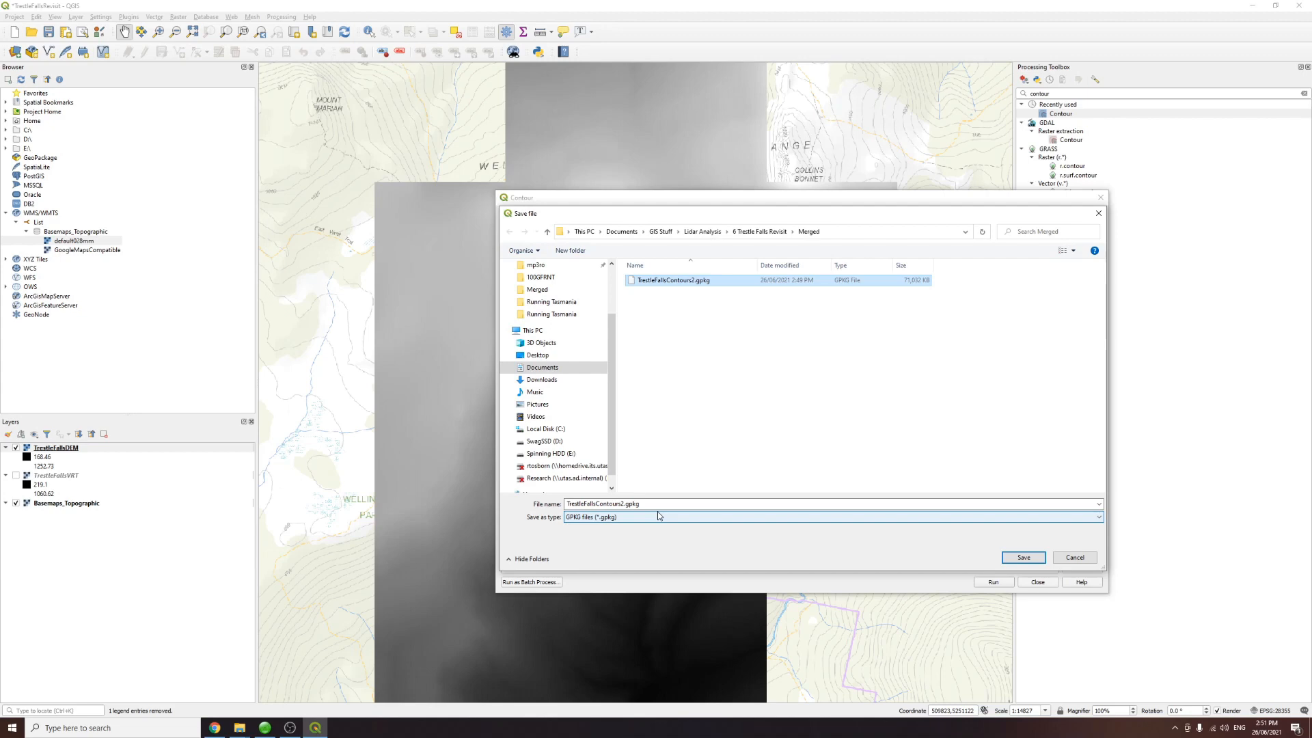
click(633, 504)
click(623, 504)
click(1025, 557)
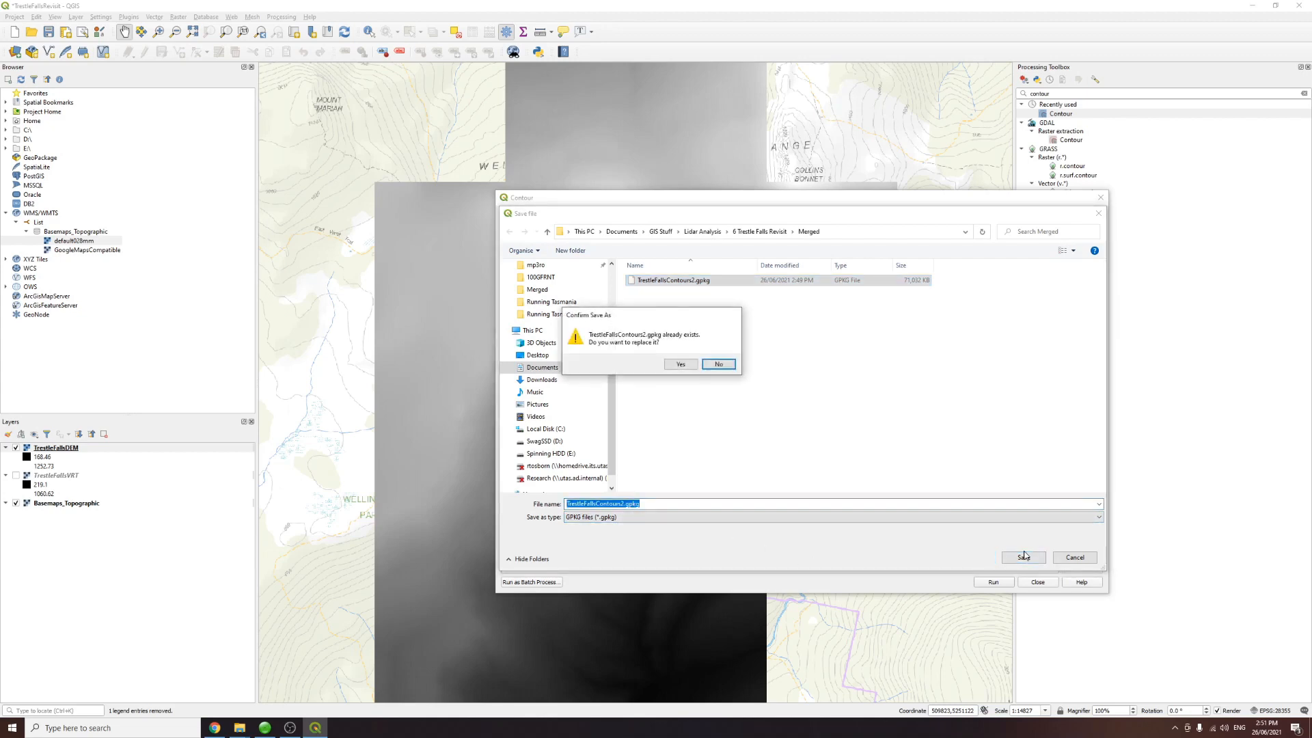
click(680, 366)
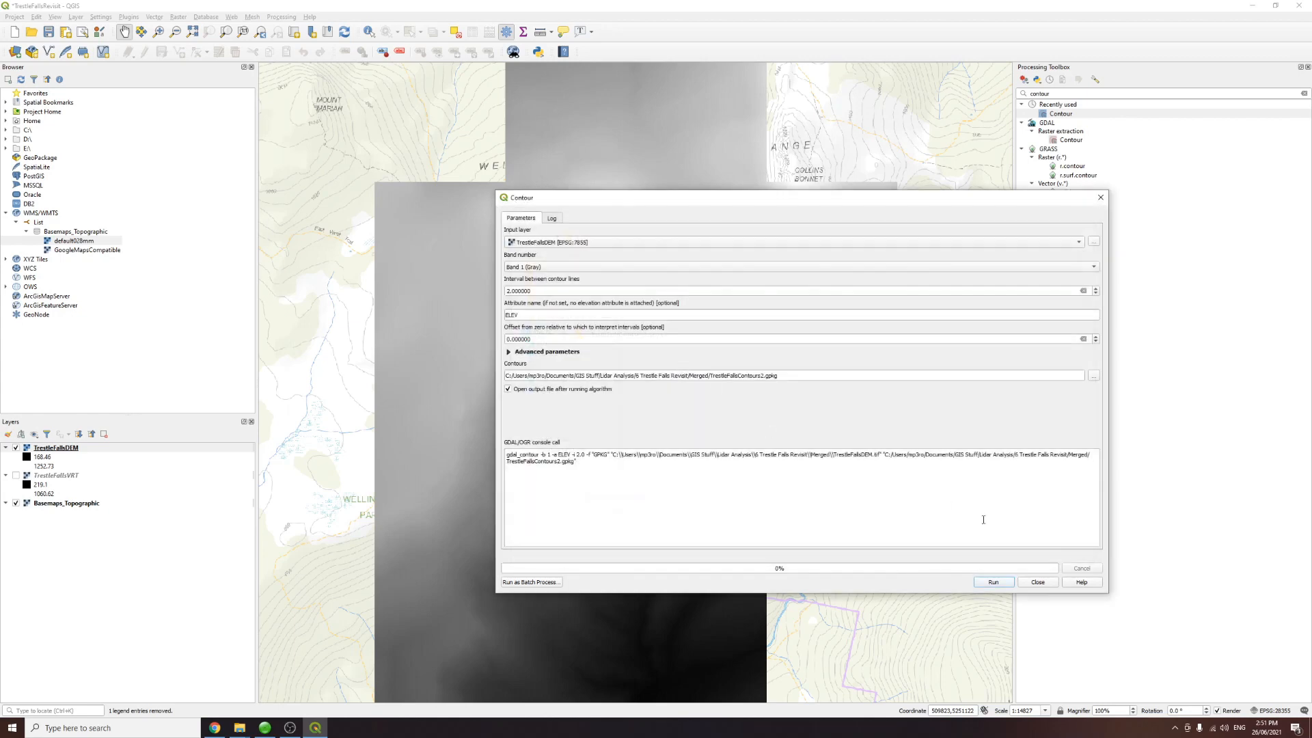
Step: Run the Contour algorithm and close its dialog
click(1009, 584)
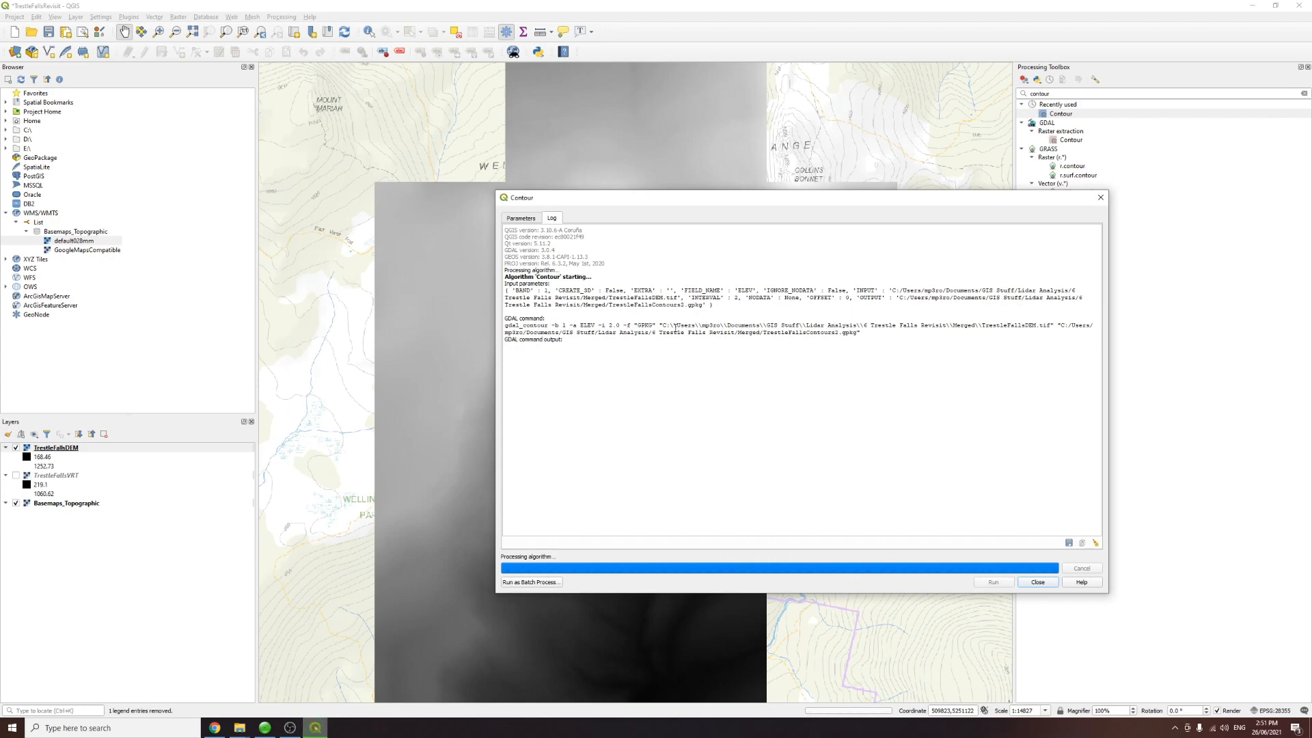
drag(634, 201, 873, 162)
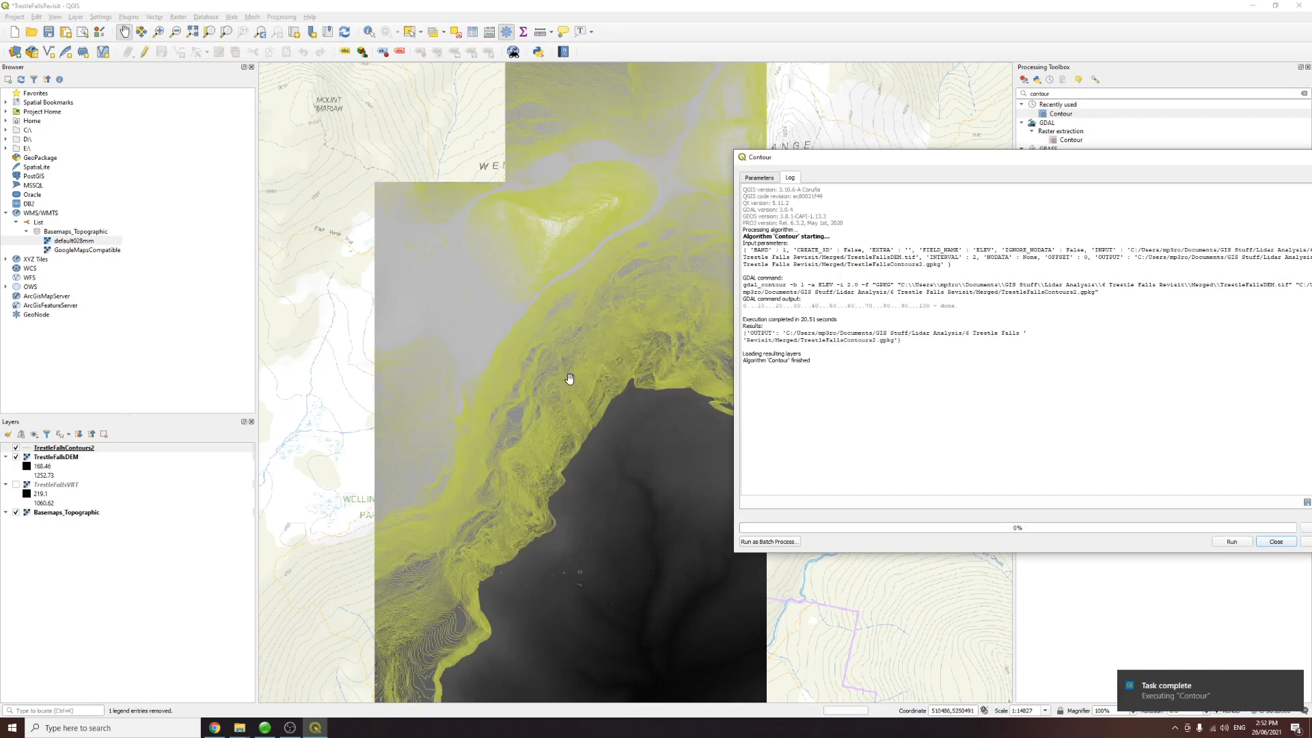
click(1276, 541)
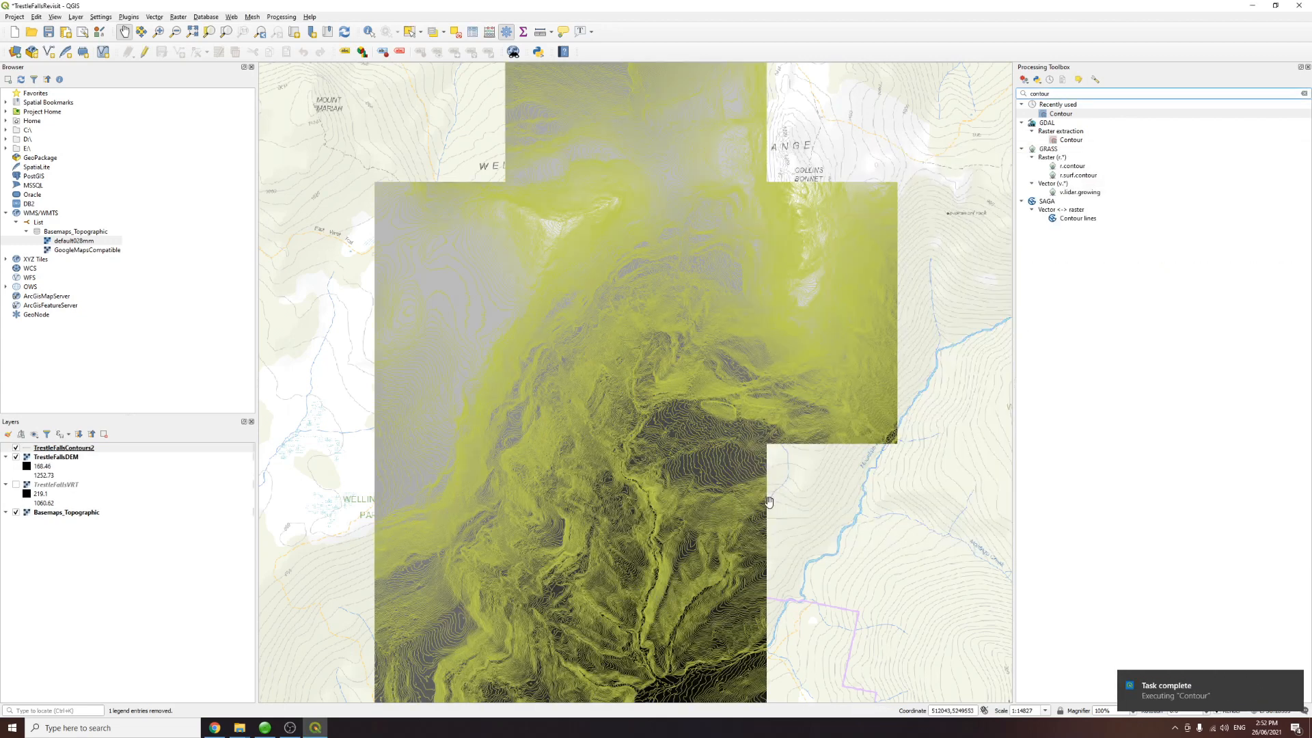
Step: Hide the TrestleFallsDEM layer to view the new contour lines over the topographic basemap
scroll(717, 439, up, 1)
scroll(504, 432, down, 1)
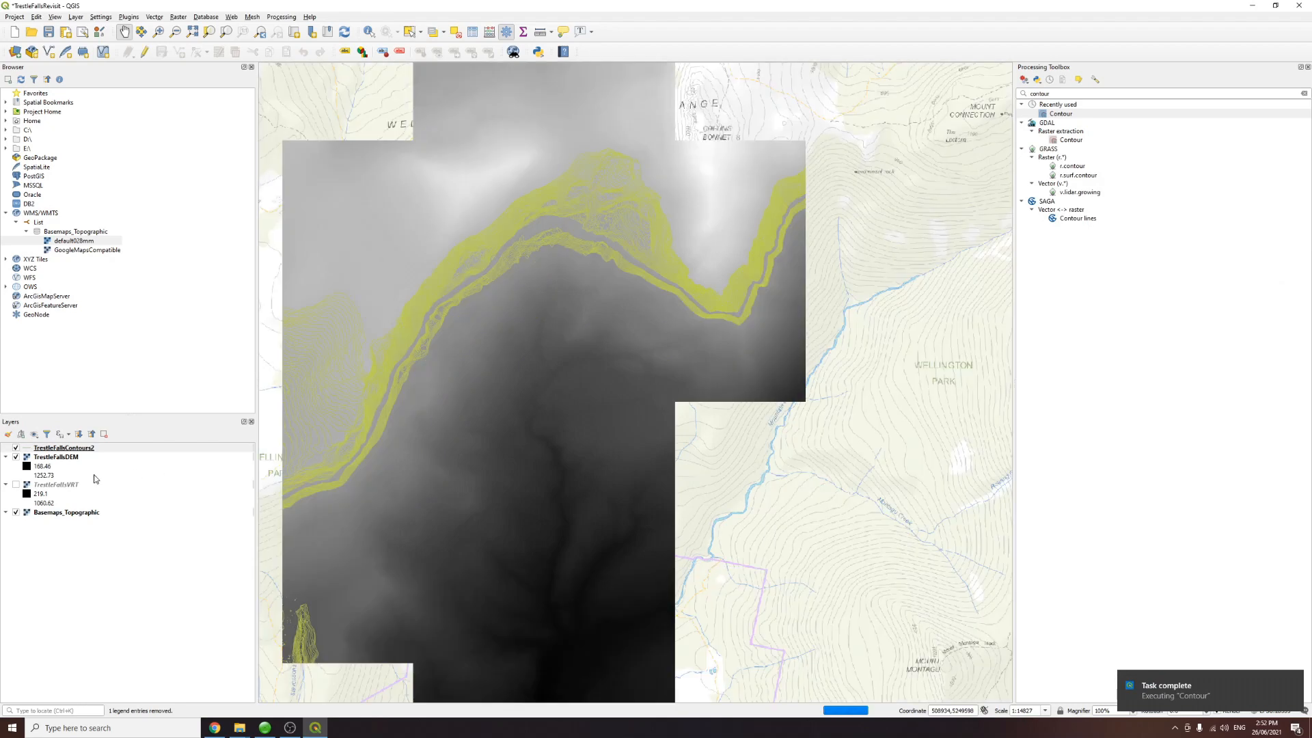
click(16, 457)
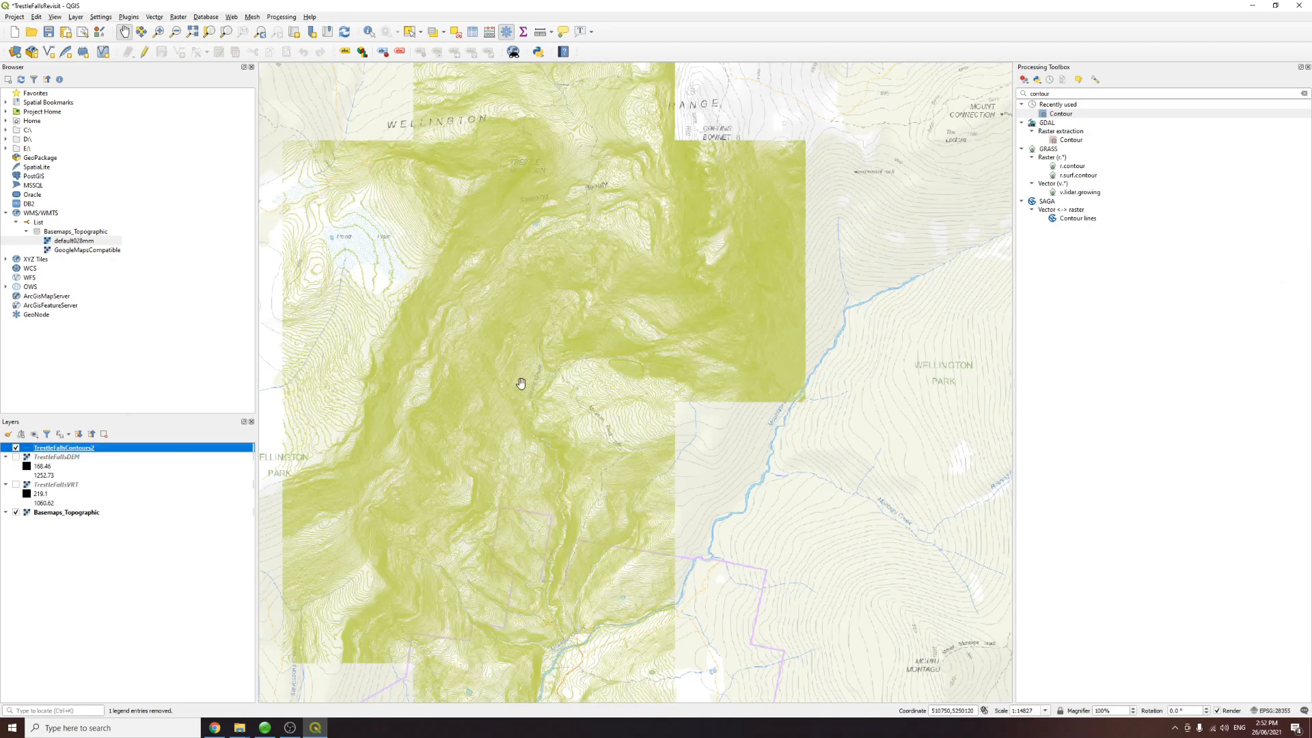
drag(521, 380, 559, 391)
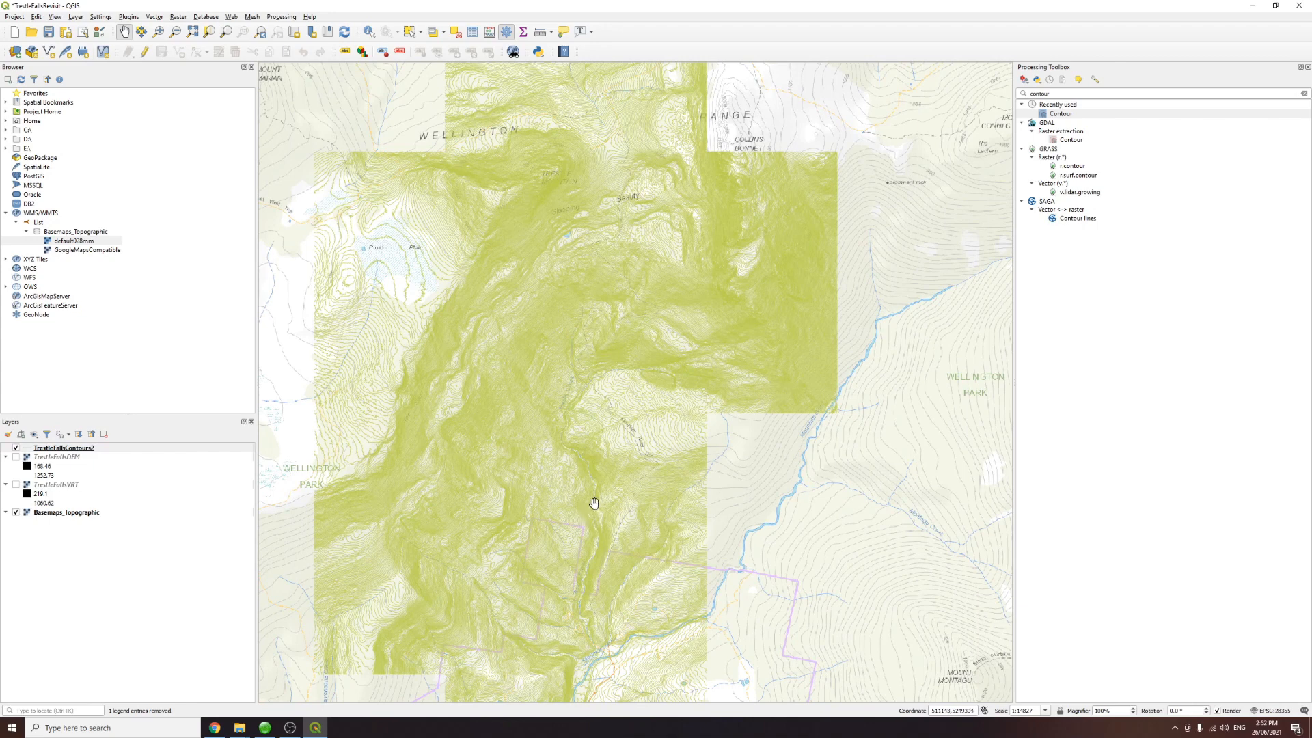
scroll(591, 502, up, 1)
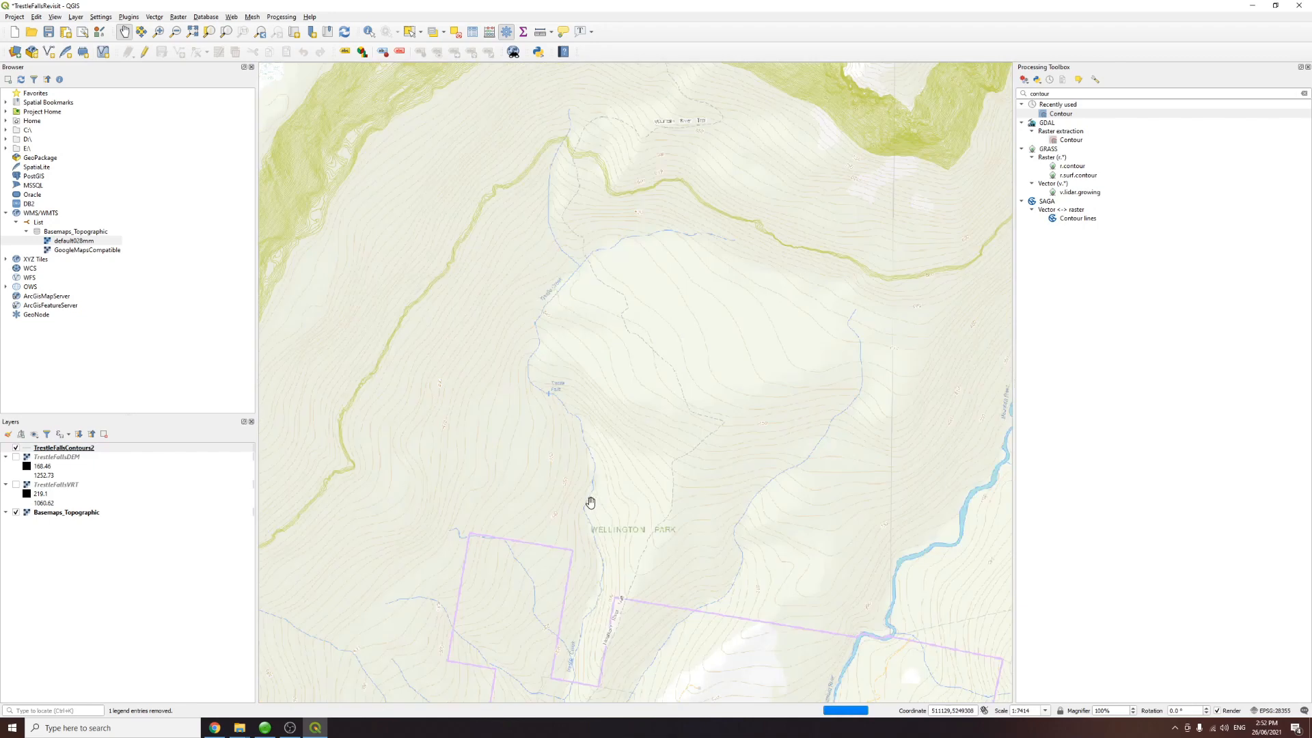
Step: Change the TrestleFallsContours2 layer's line colour to magenta from the layer's style colour wheel
right_click(28, 449)
mouse_move(79, 640)
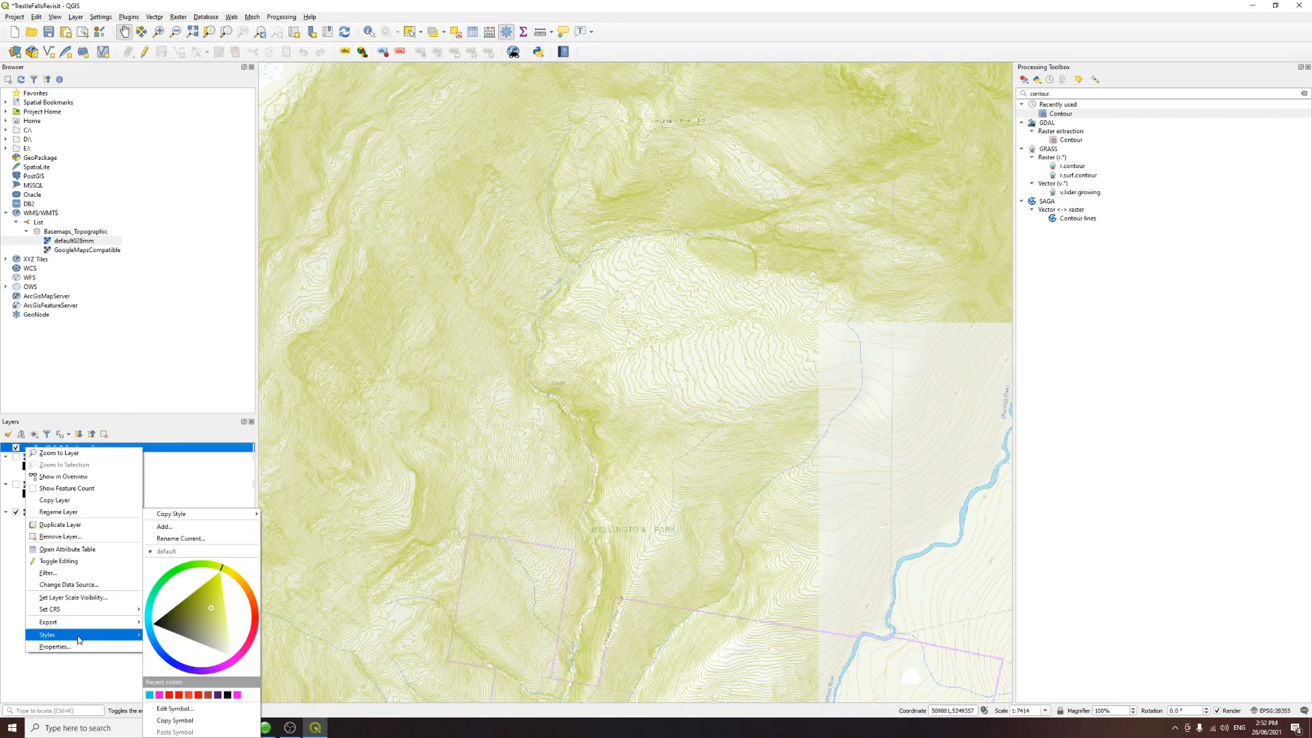
click(237, 661)
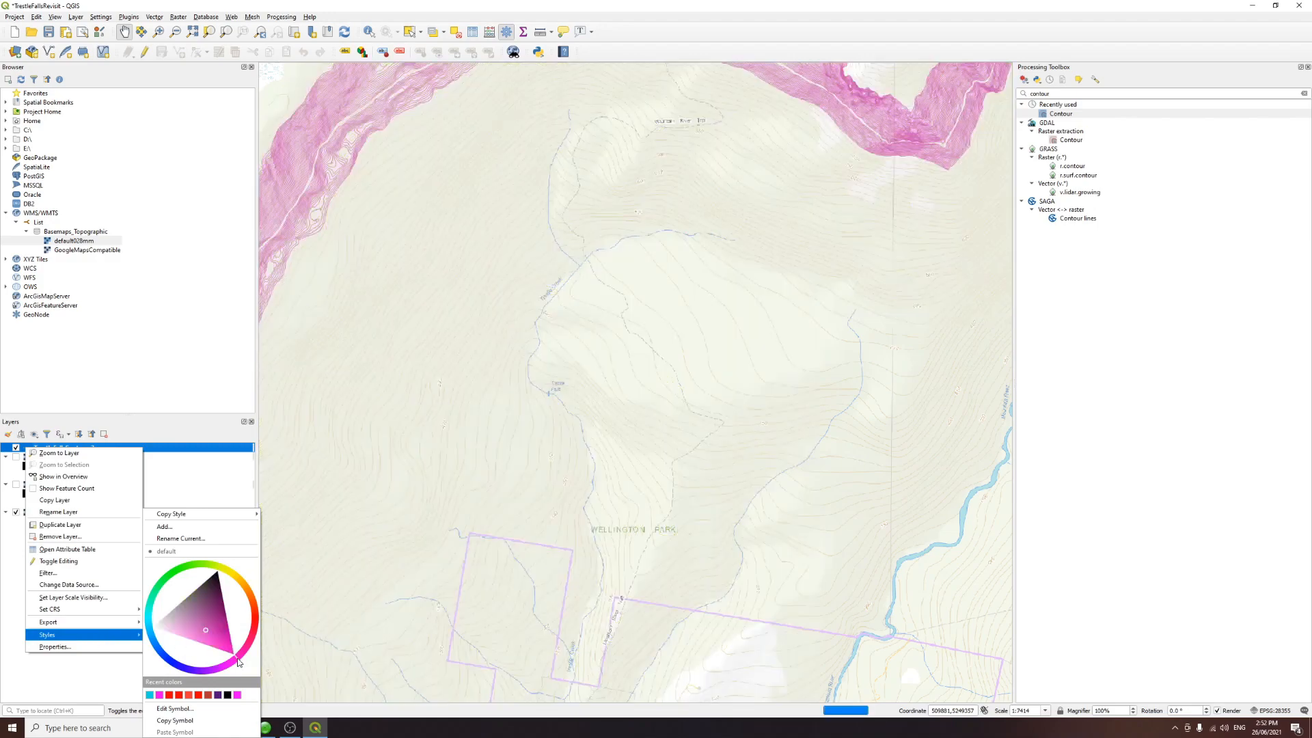
click(222, 645)
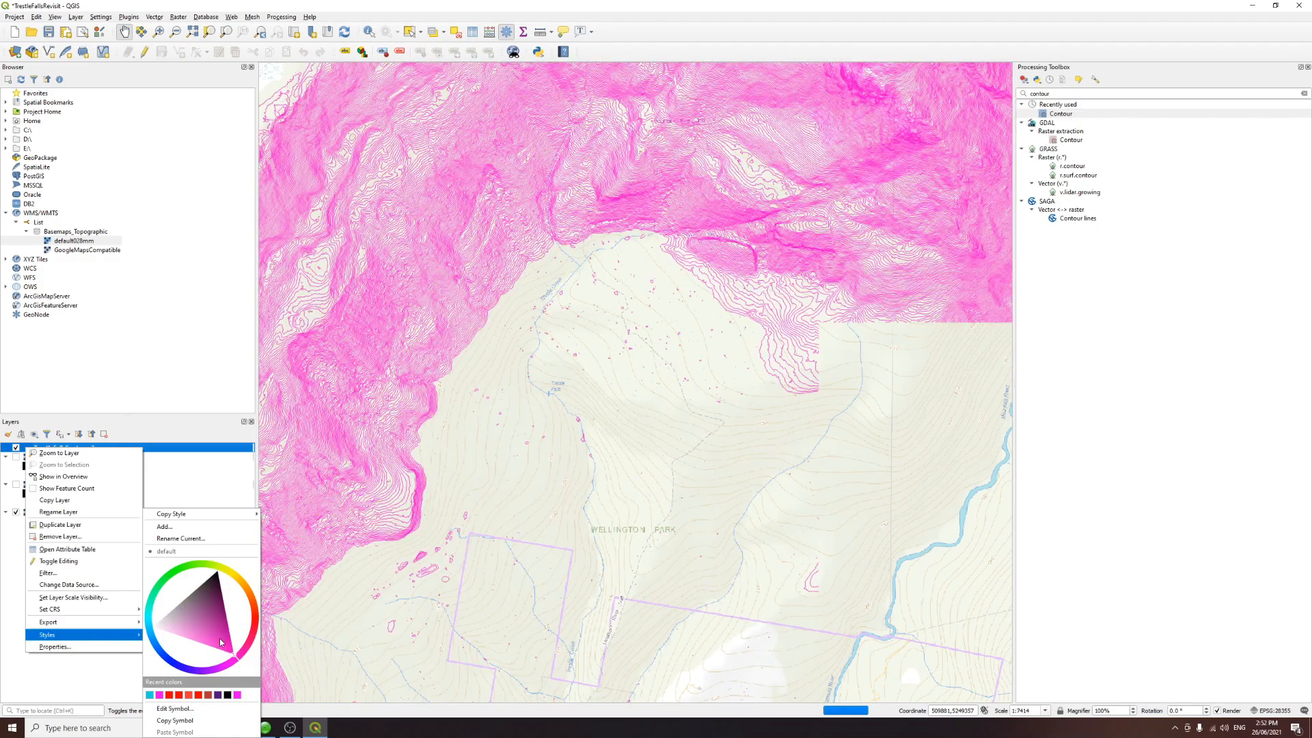
click(120, 679)
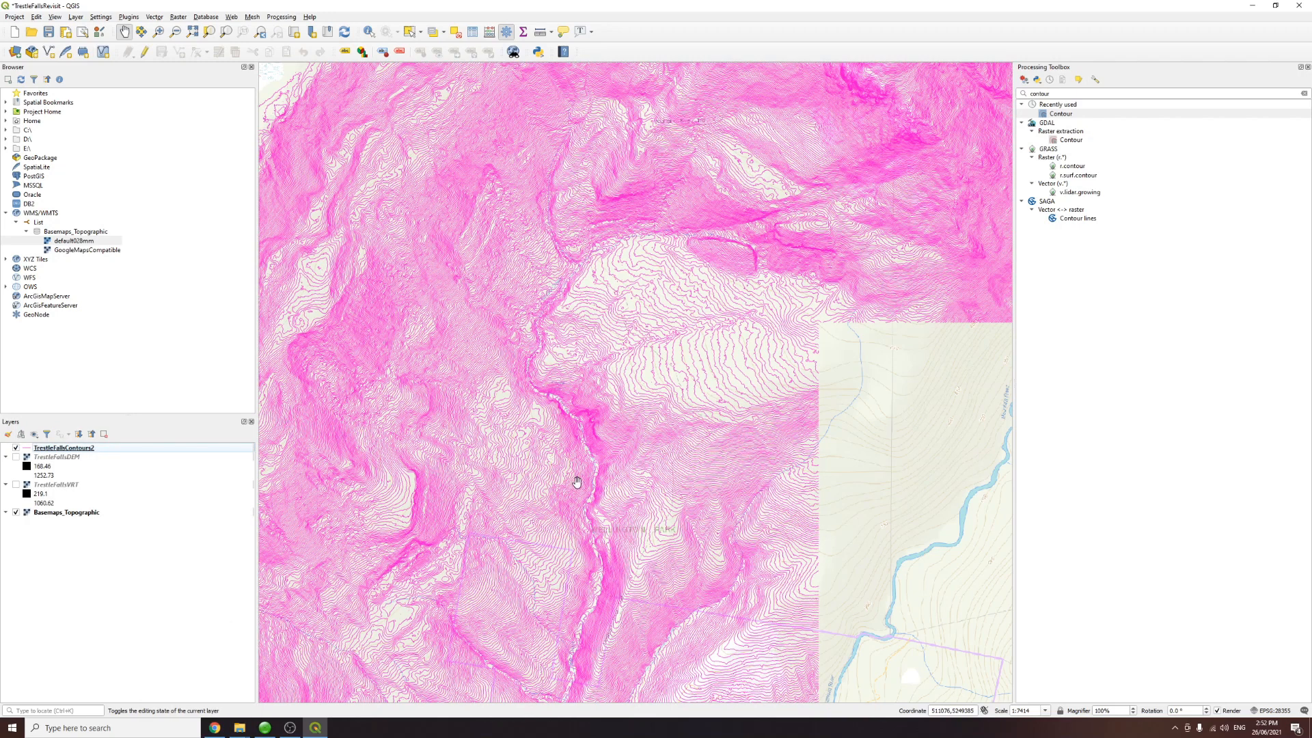
Step: Hide the Basemaps_Topographic layer and inspect the contour lines at closer zoom
drag(589, 652, 666, 376)
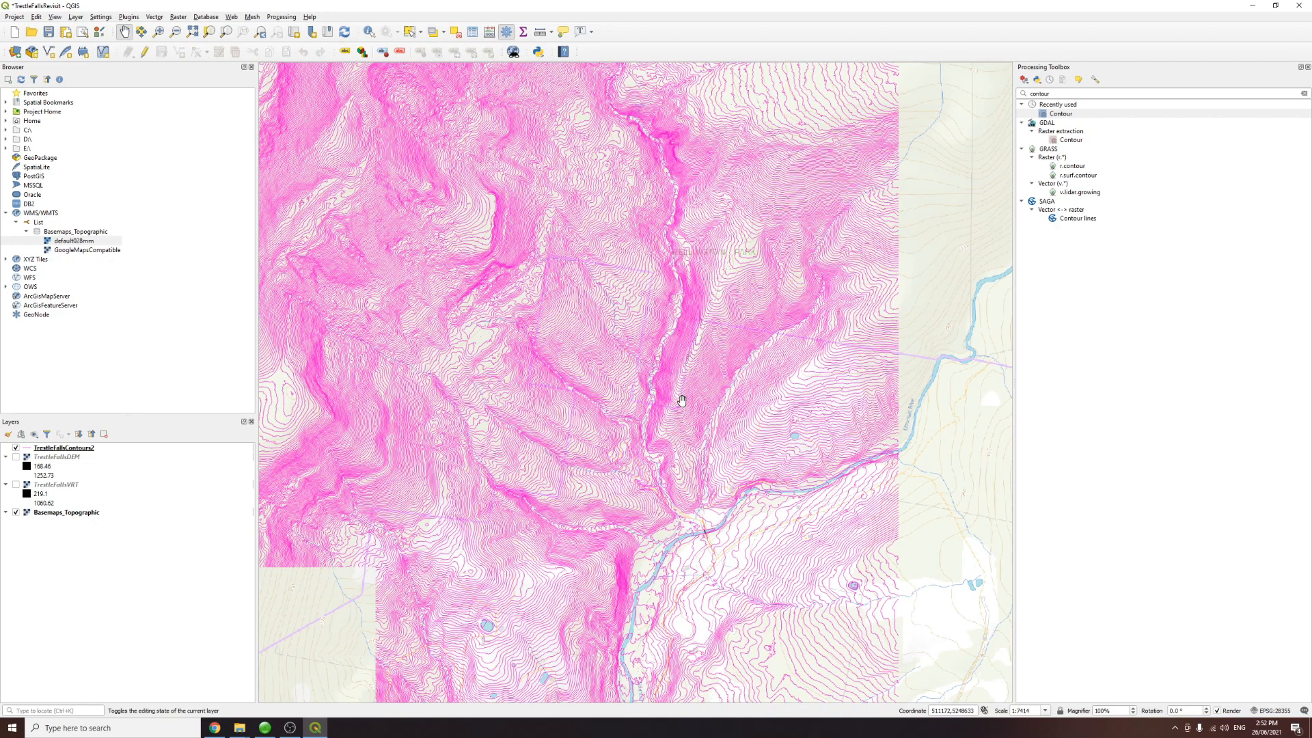
click(15, 513)
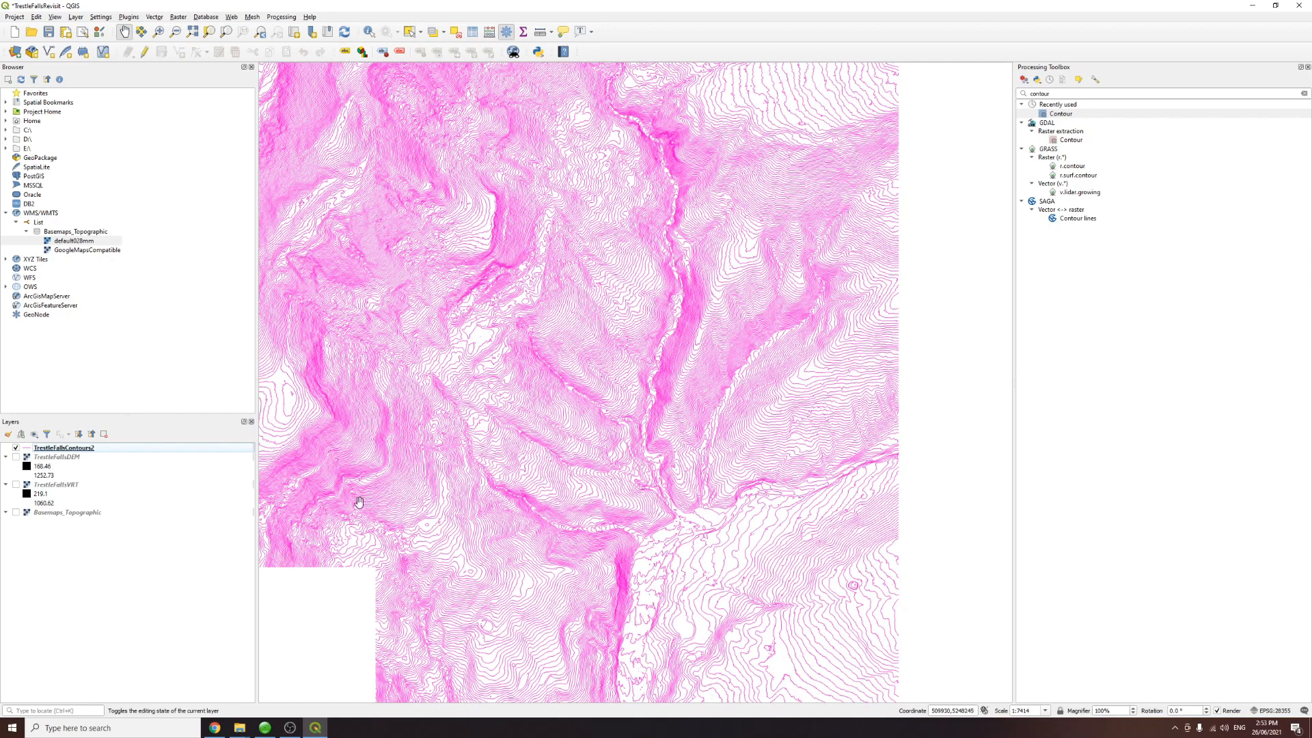
scroll(770, 394, up, 2)
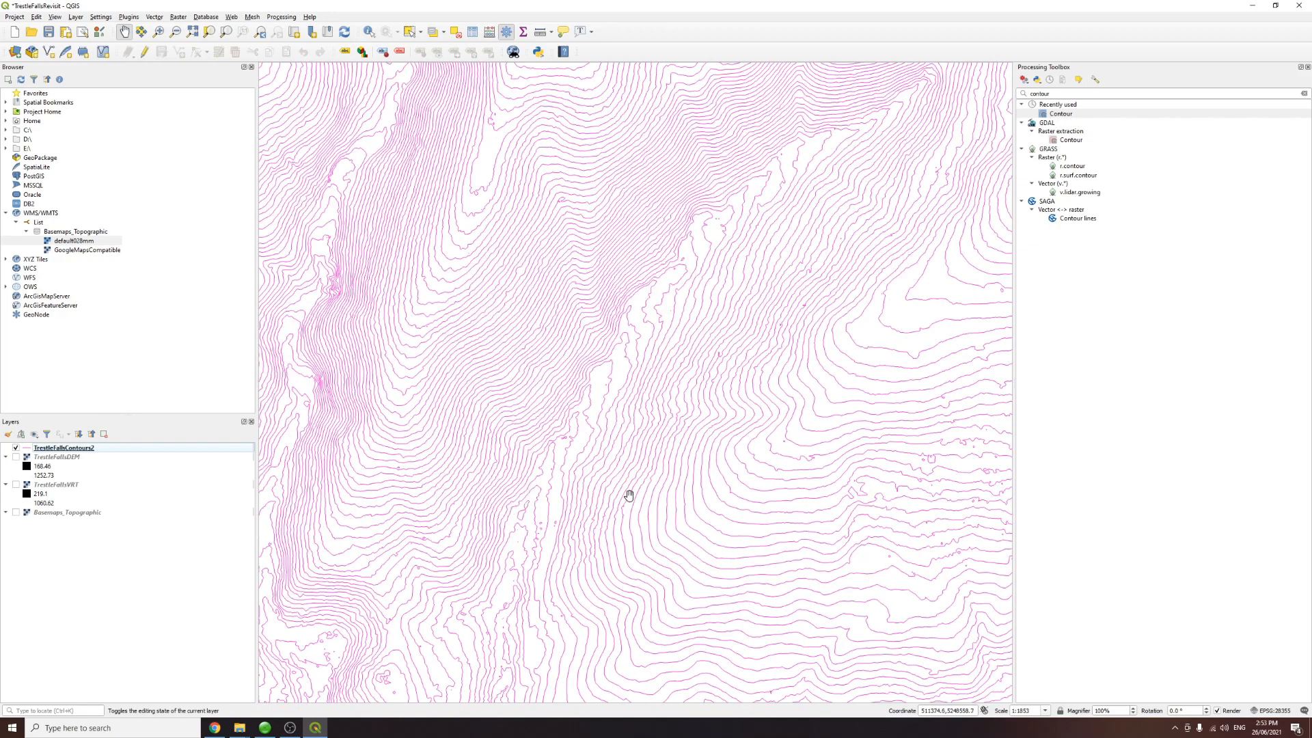
scroll(618, 498, down, 1)
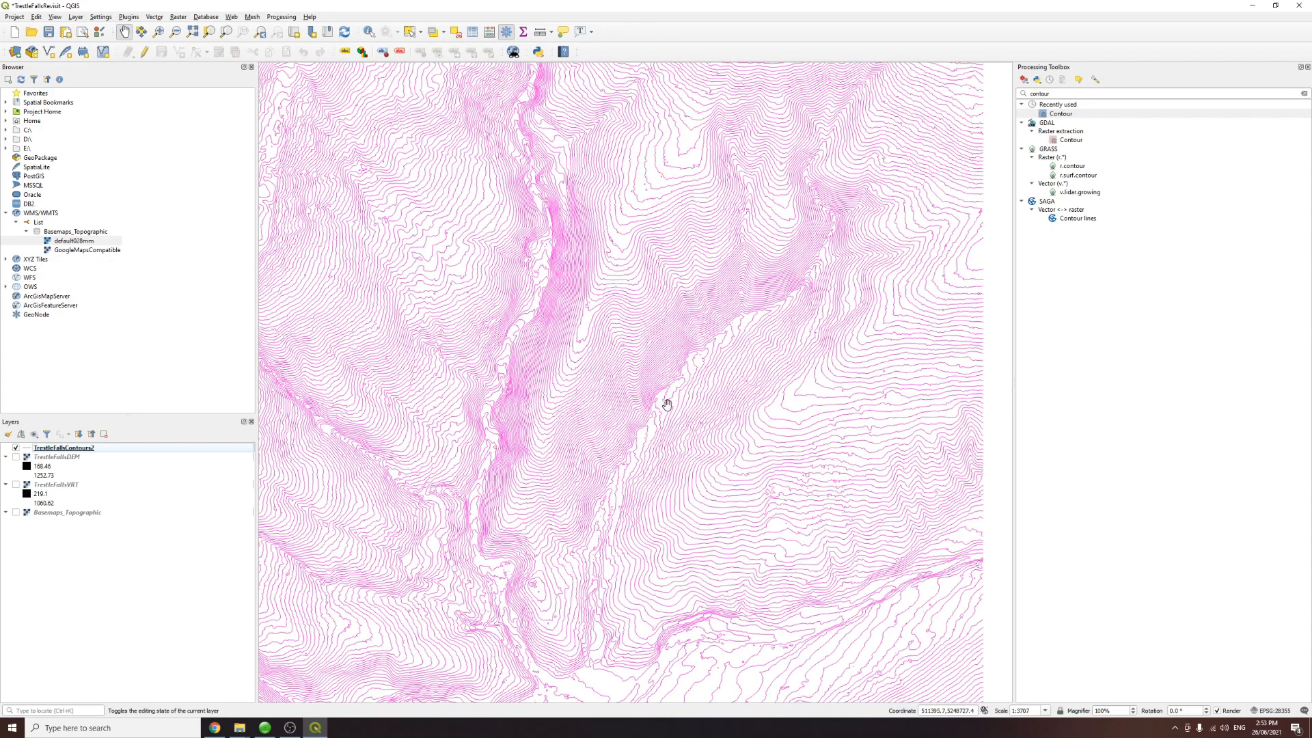
scroll(695, 495, down, 1)
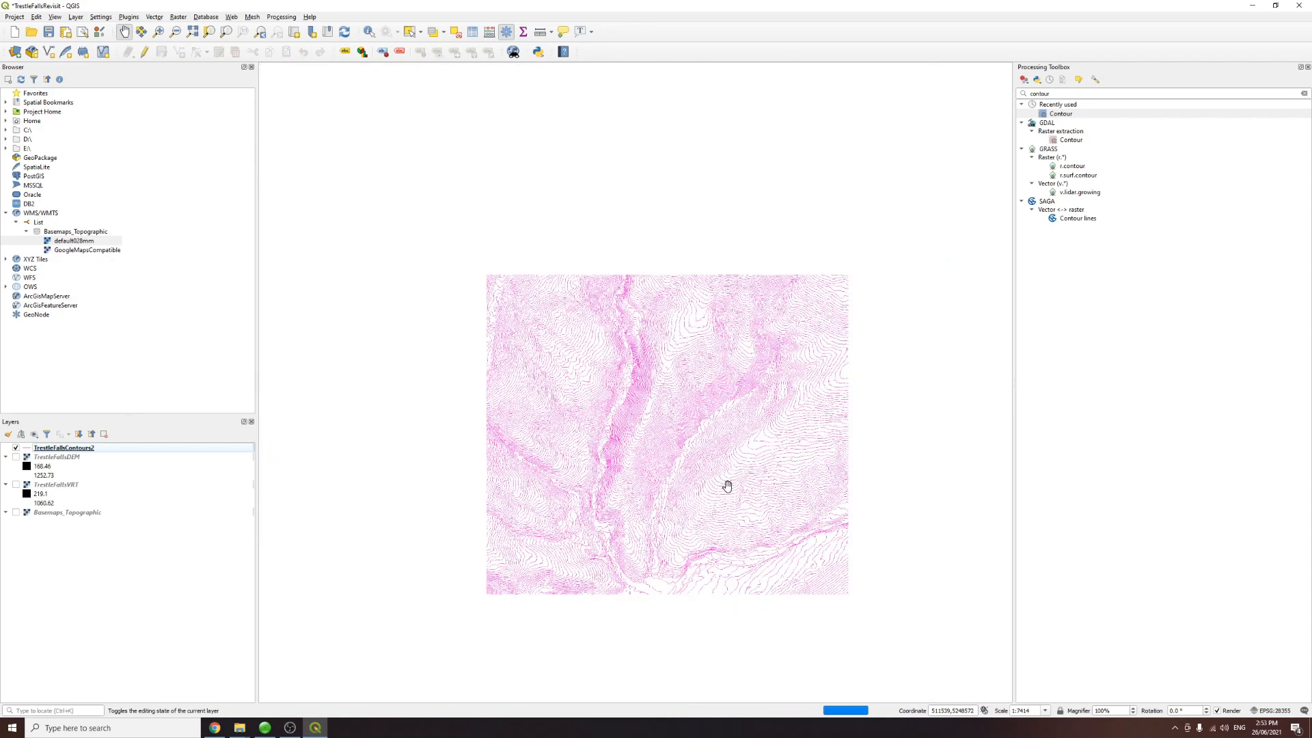
drag(636, 301, 665, 459)
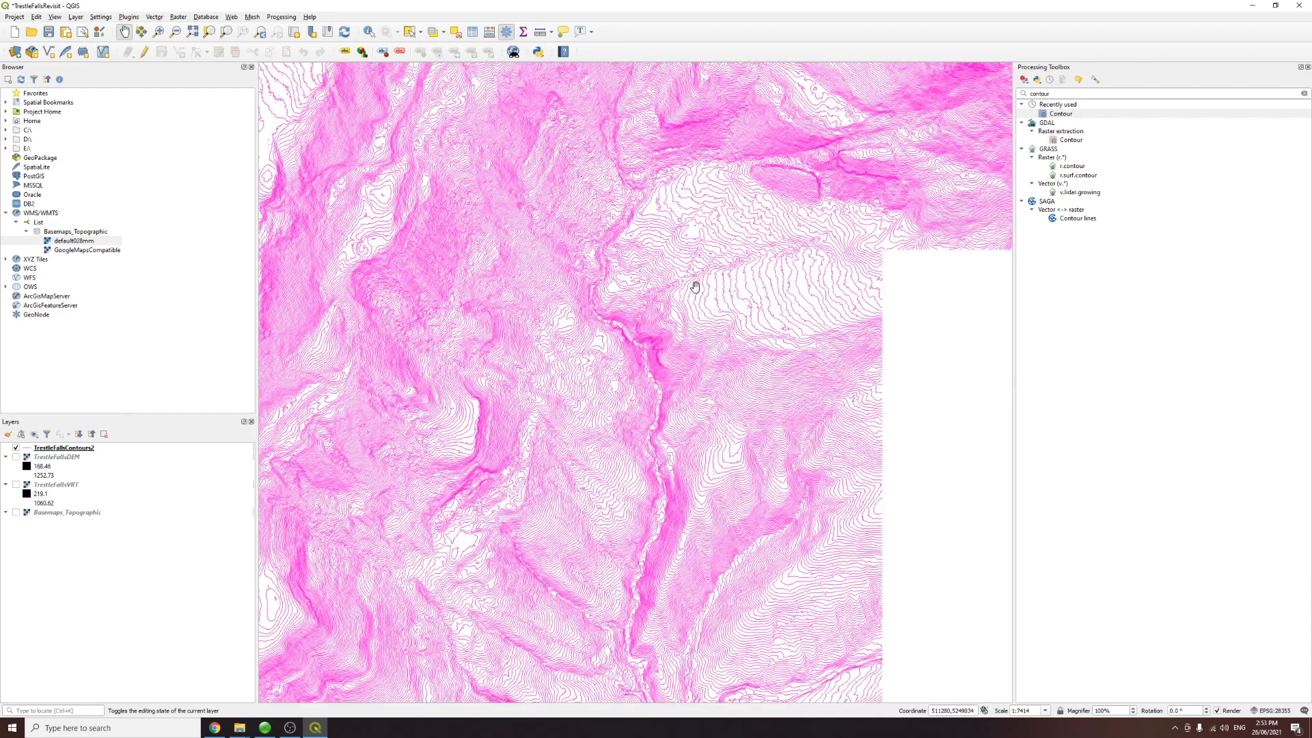
drag(649, 393, 650, 295)
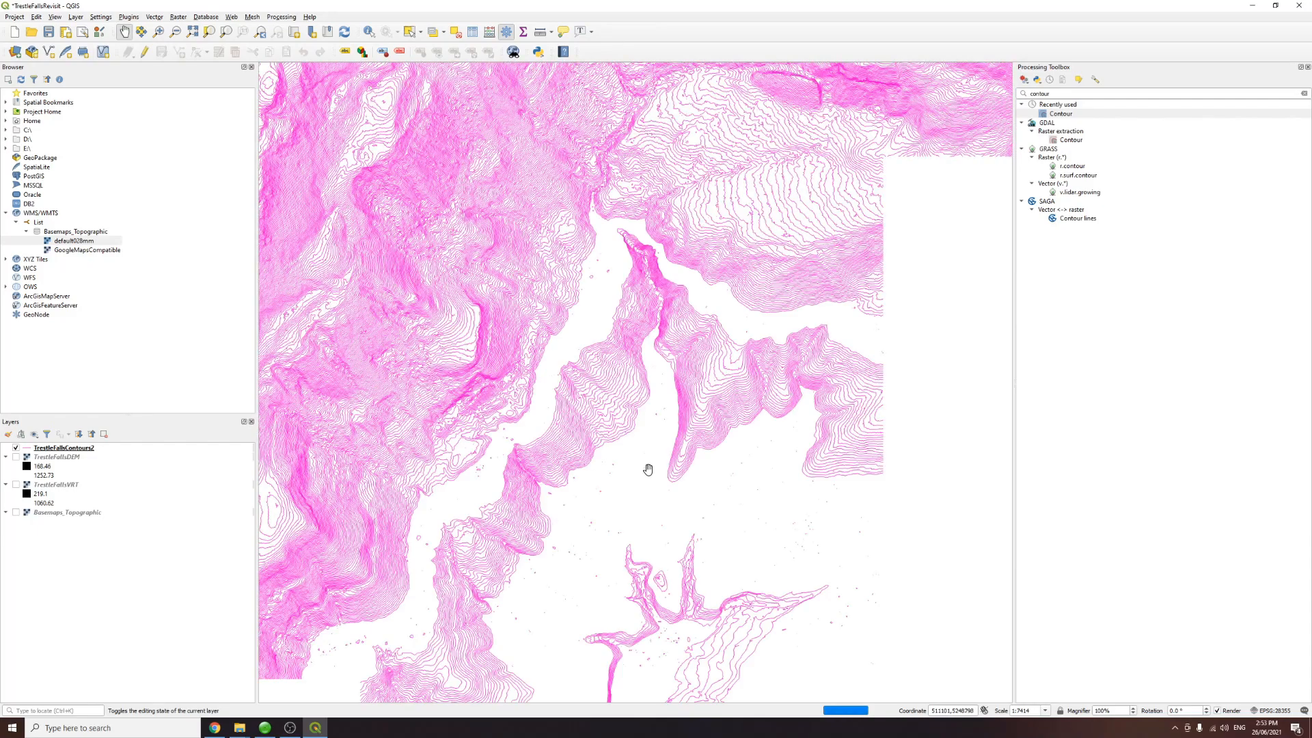
drag(650, 469, 653, 372)
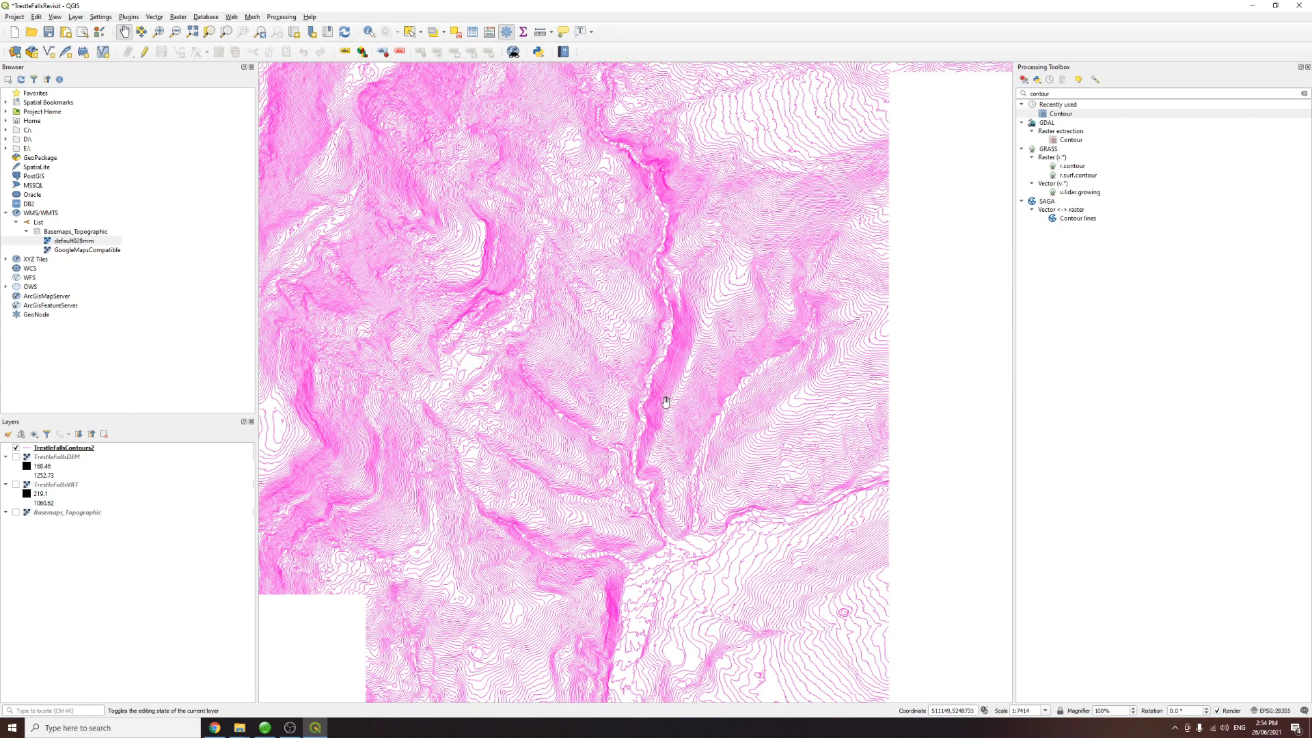
scroll(646, 412, up, 1)
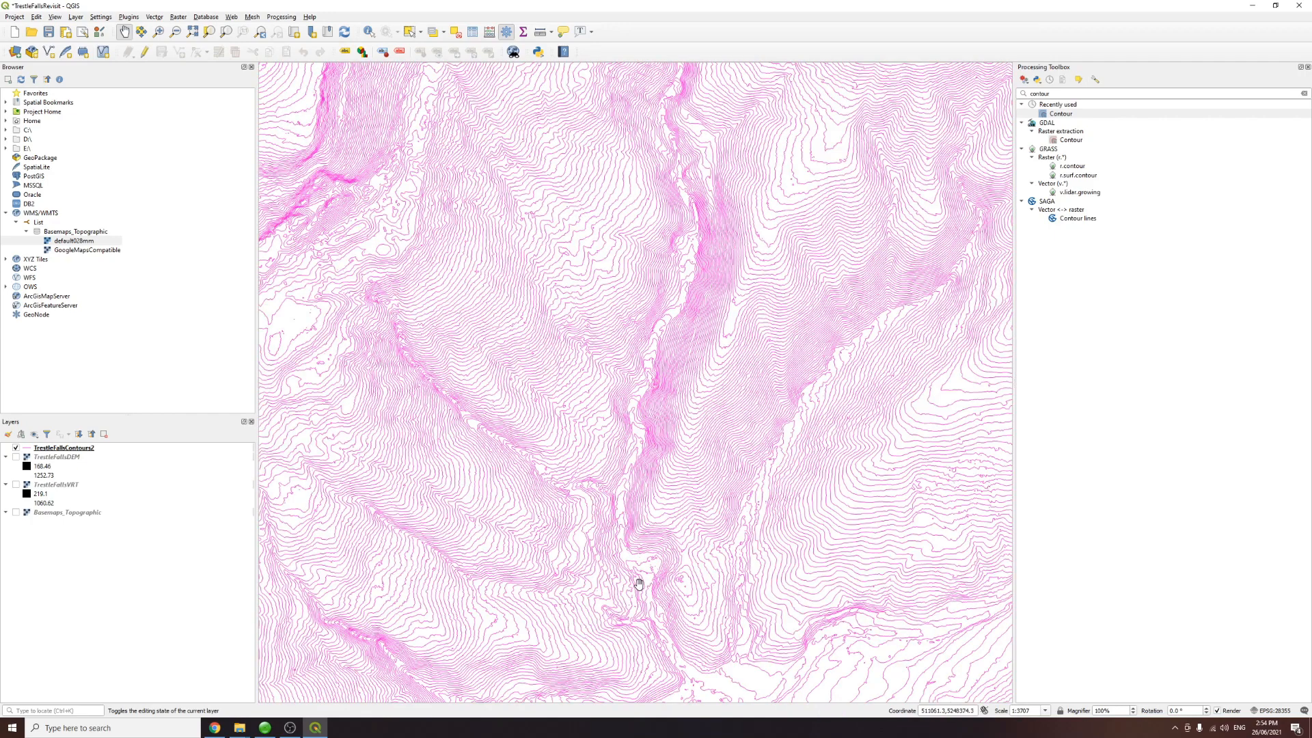
Step: Briefly show the basemap to compare it with the contours, then hide it and examine the contours zoomed in
click(16, 512)
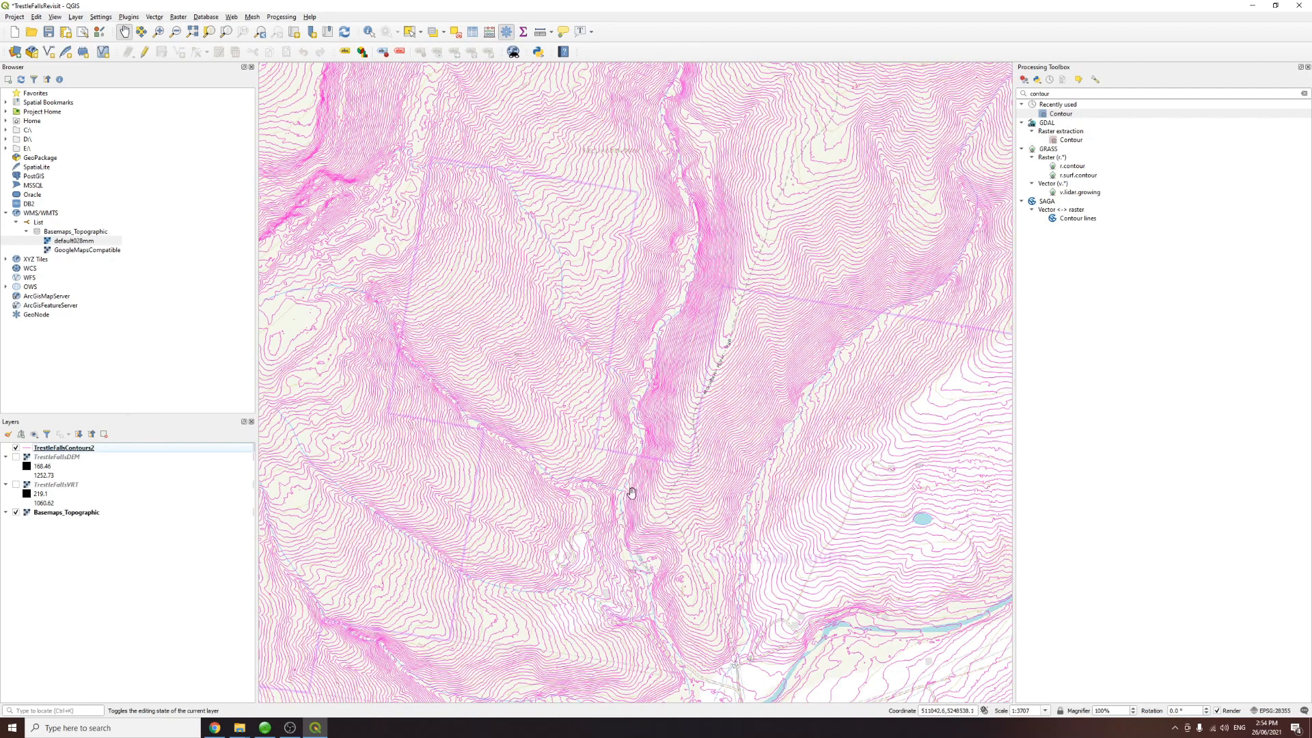
drag(660, 409, 648, 526)
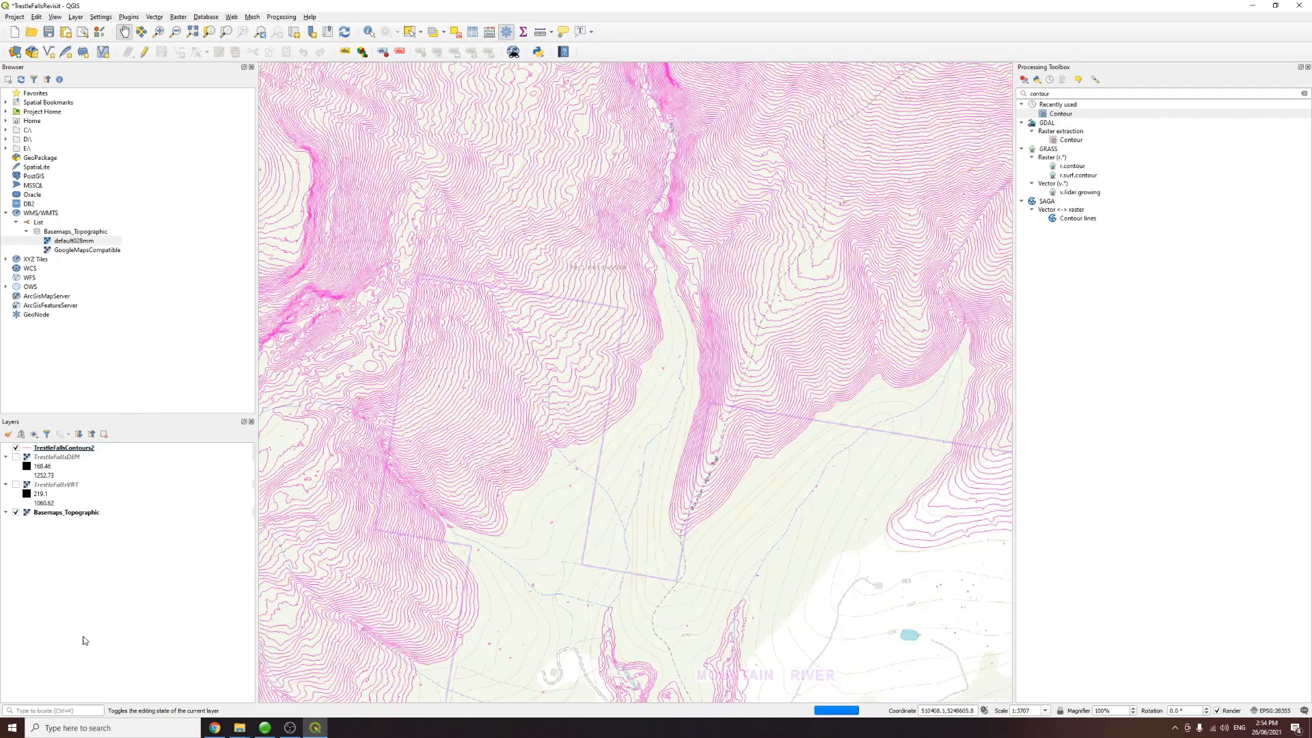
click(16, 512)
scroll(631, 509, up, 1)
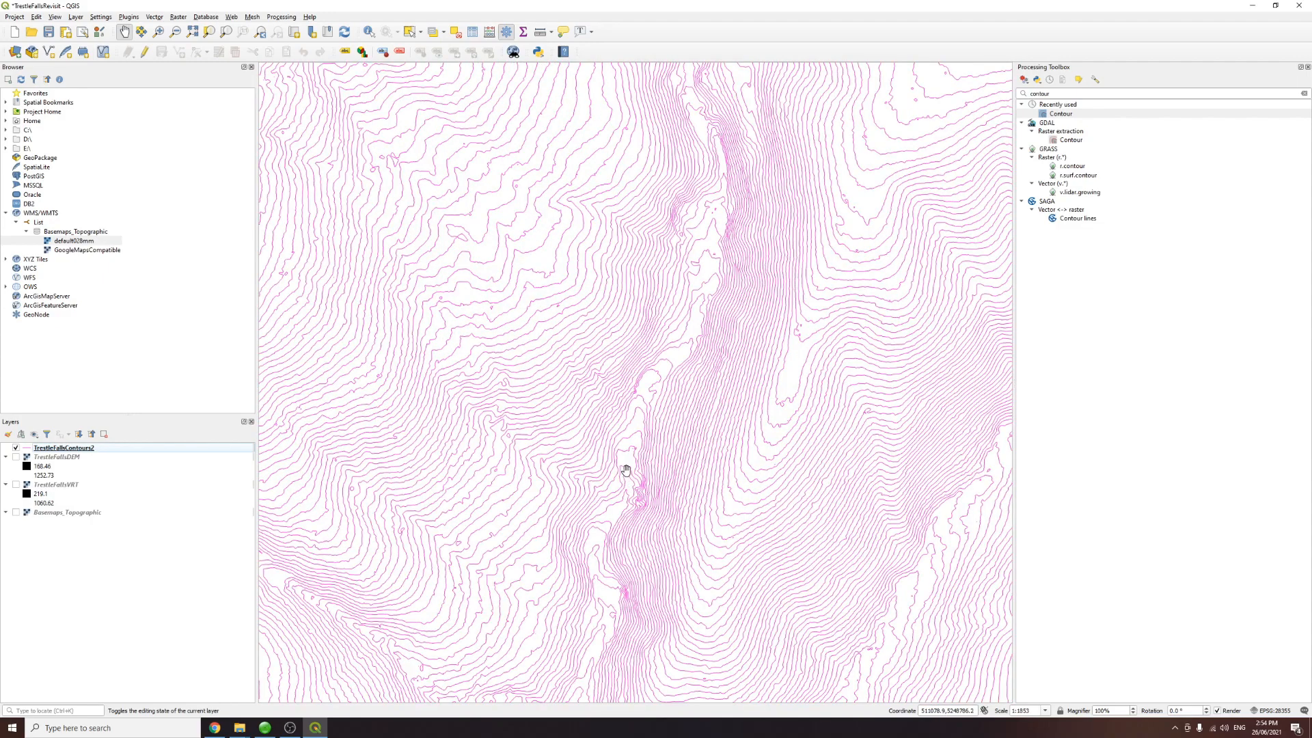
drag(633, 445, 592, 527)
drag(666, 333, 703, 679)
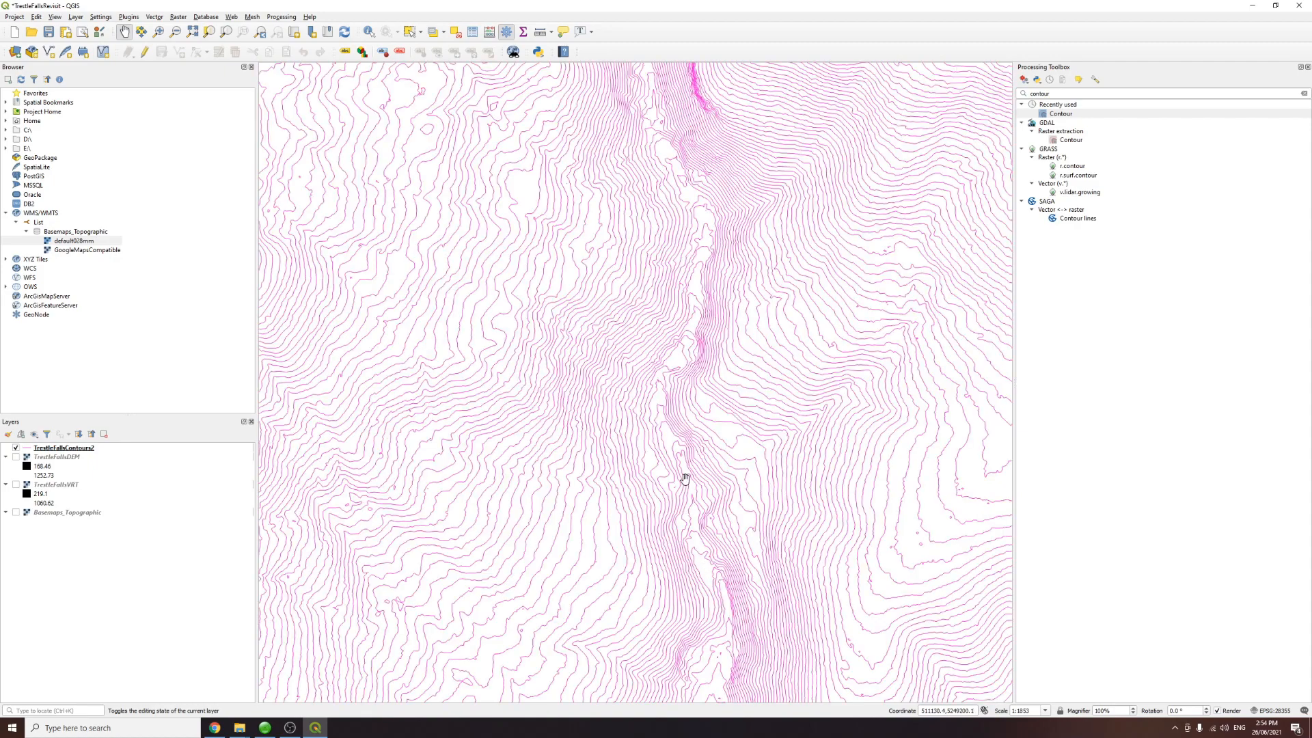
drag(665, 366, 658, 578)
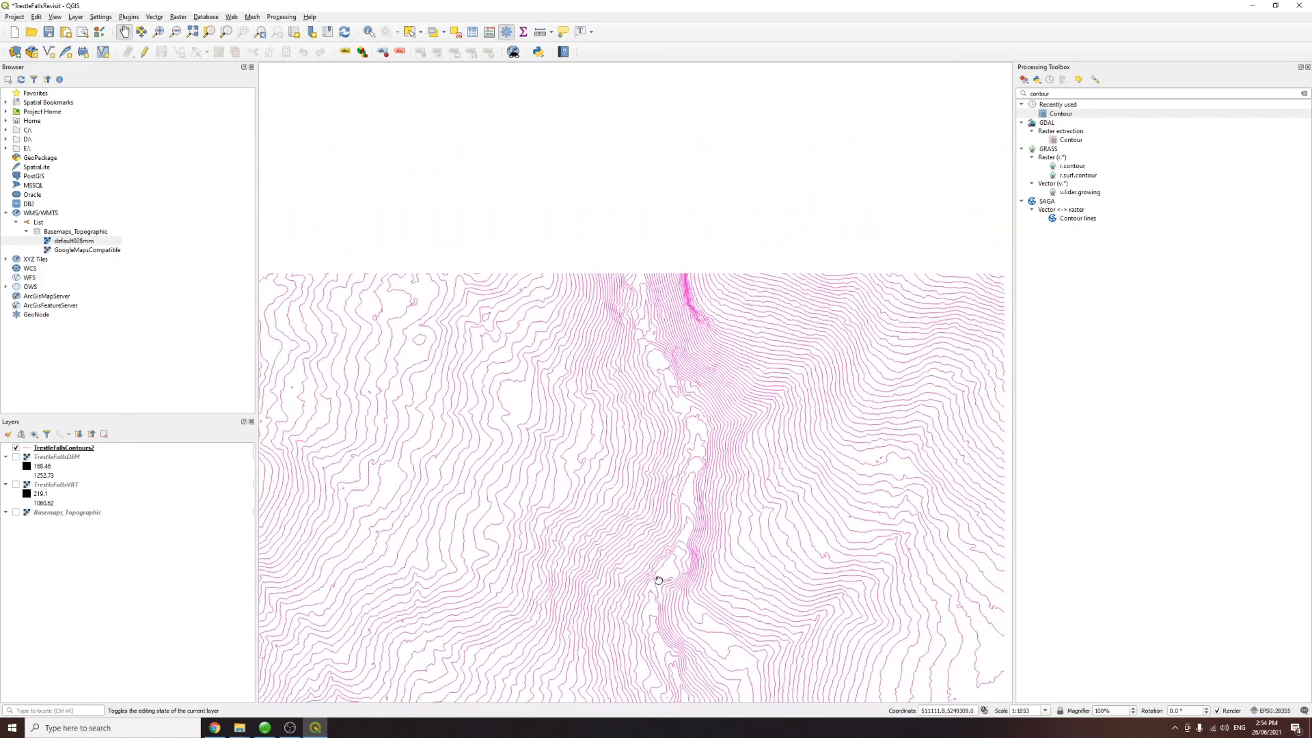
Step: Measure the horizontal distance between two adjacent contour lines on a steep slope, zoomed in close
drag(656, 375, 729, 509)
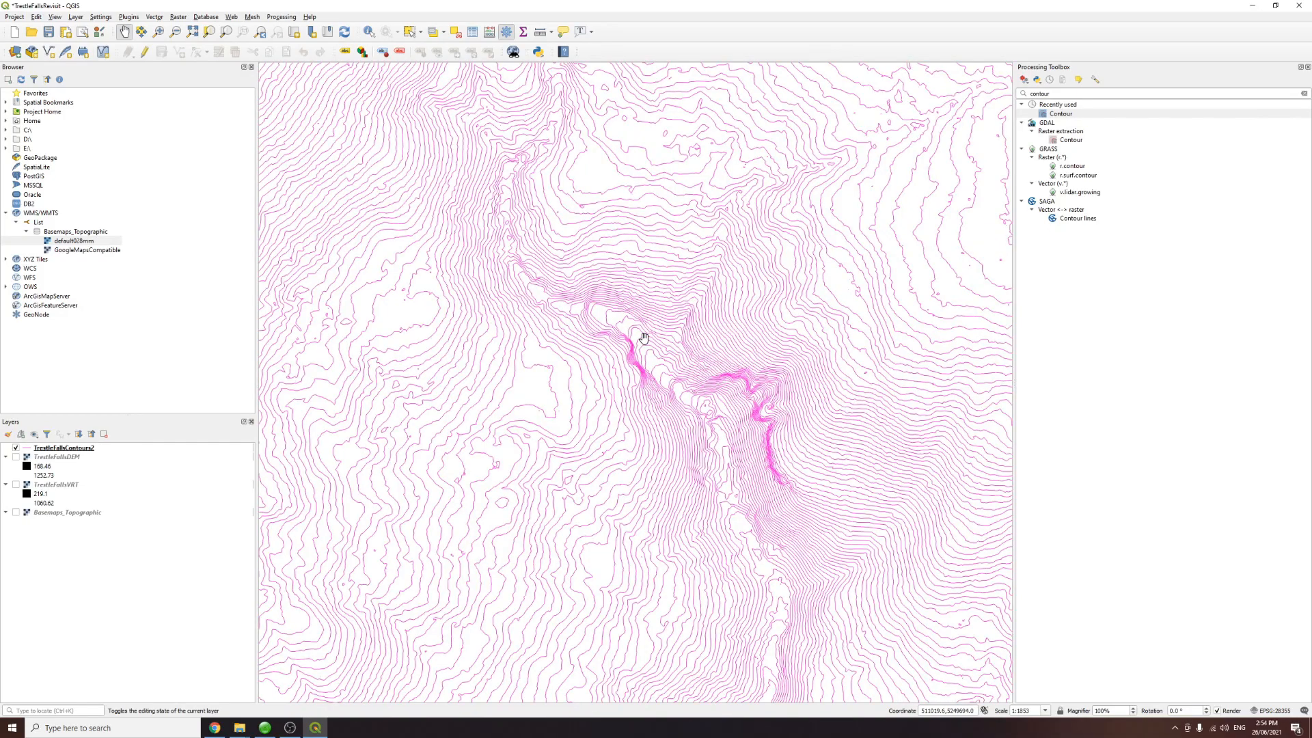
scroll(644, 338, up, 1)
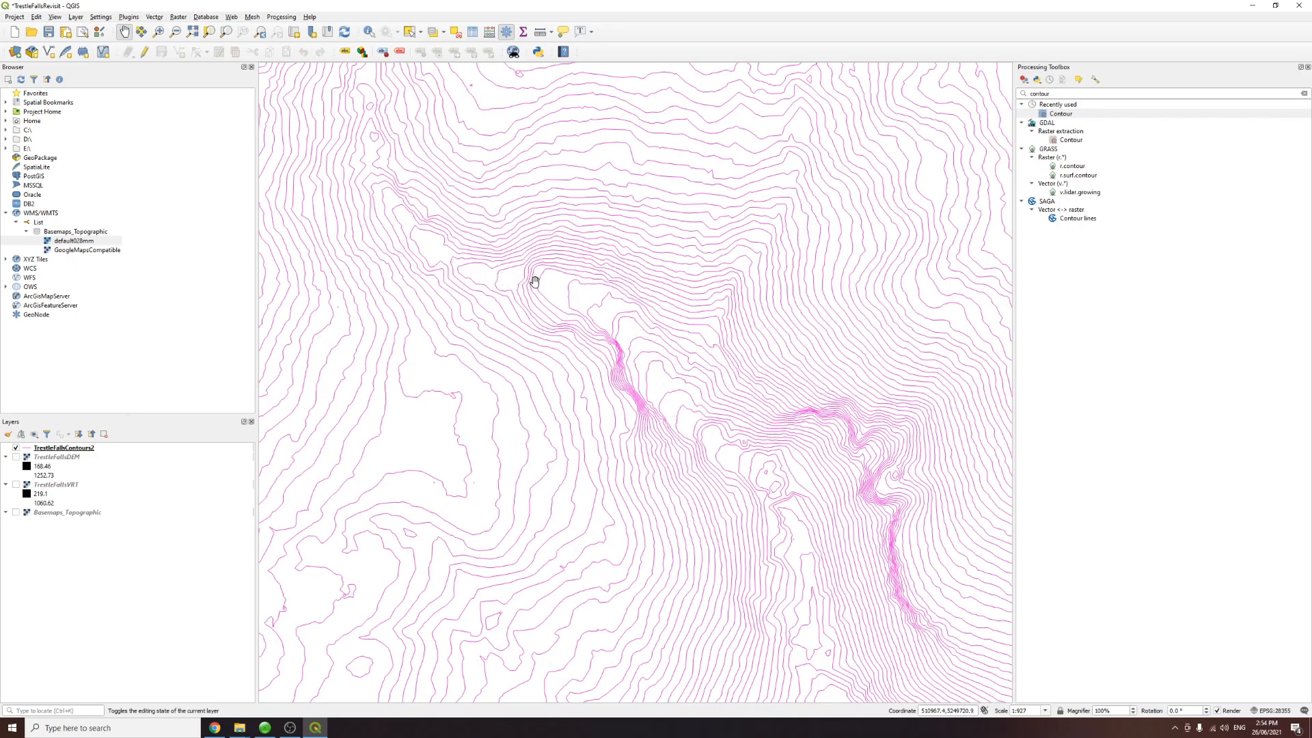
scroll(533, 276, up, 1)
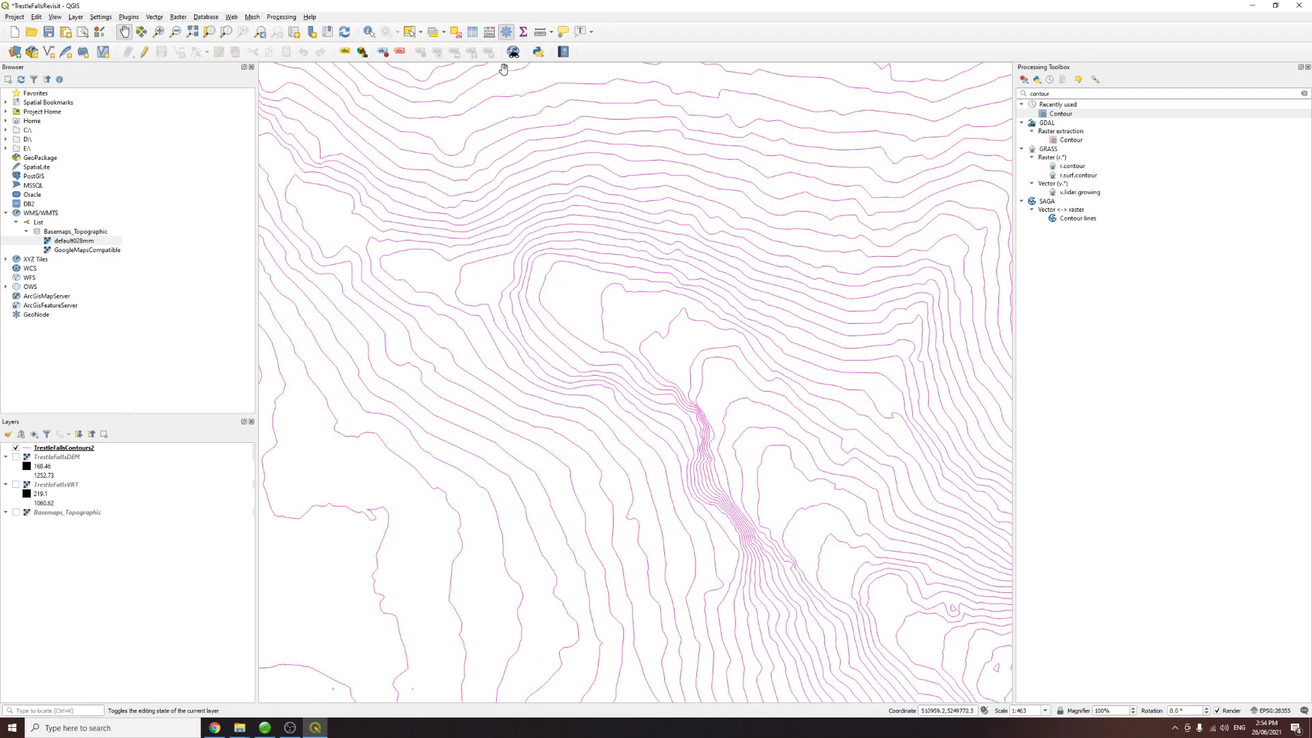
click(552, 33)
click(564, 47)
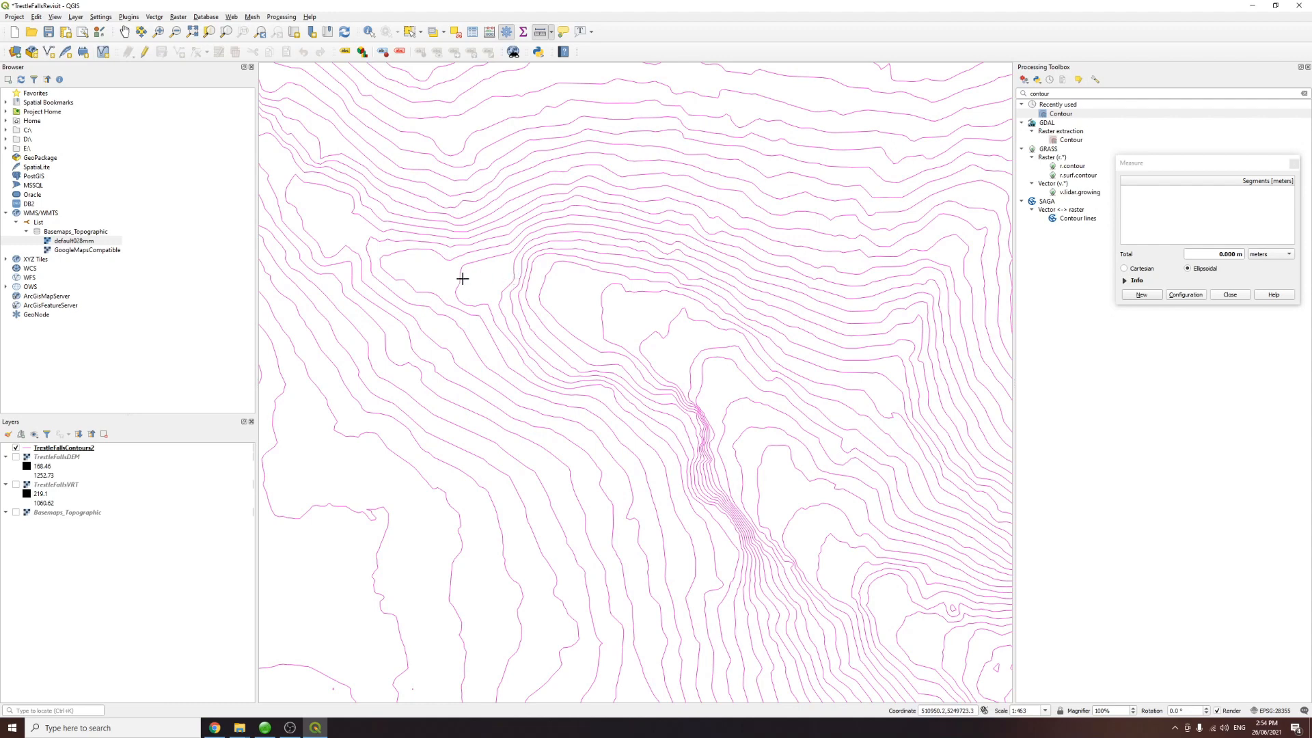
click(514, 279)
click(528, 281)
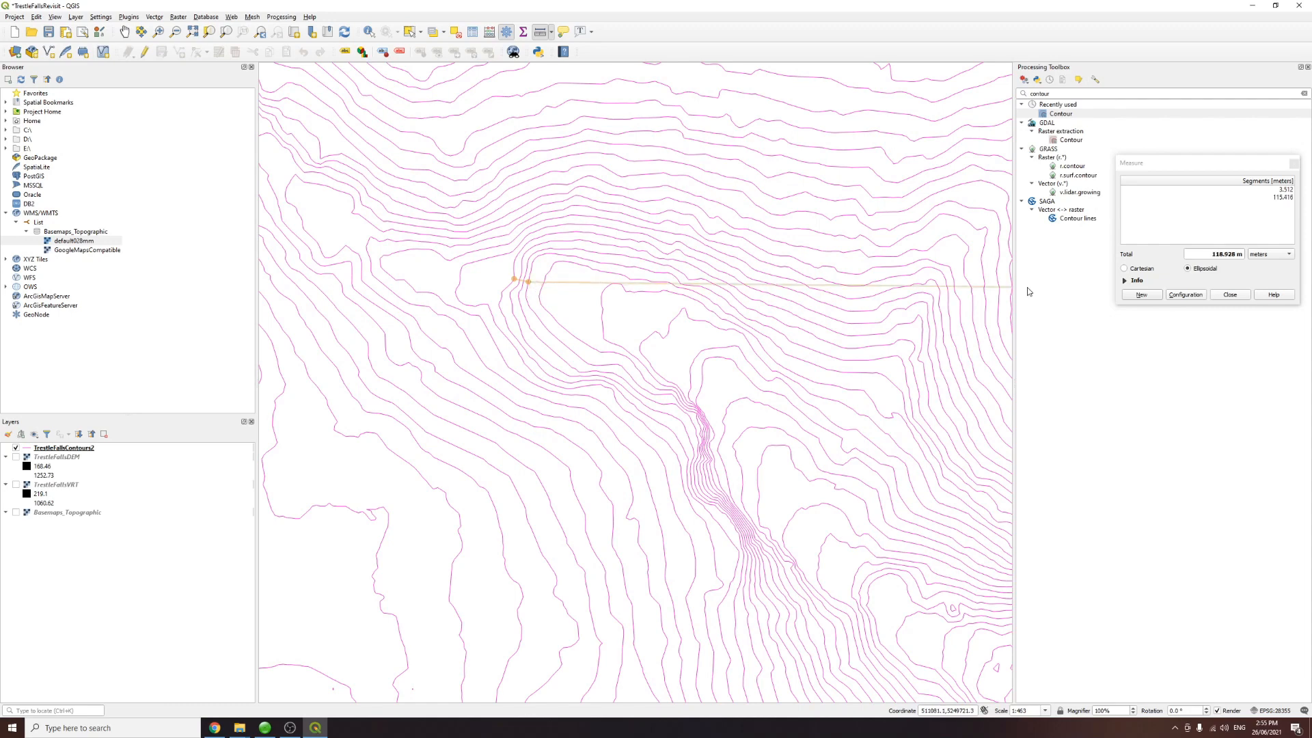
click(1220, 295)
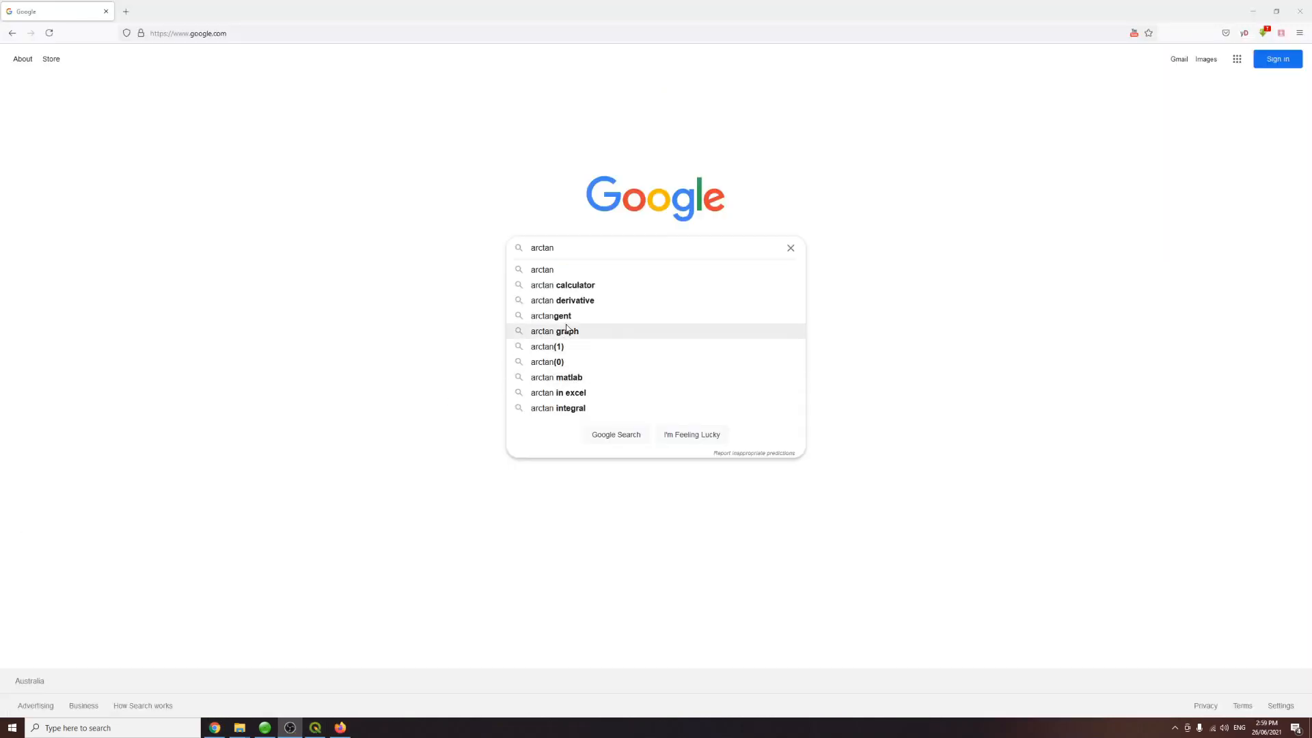
Step: Switch to the web browser and search Google for arctan(6/3.5) to calculate the slope angle
click(575, 251)
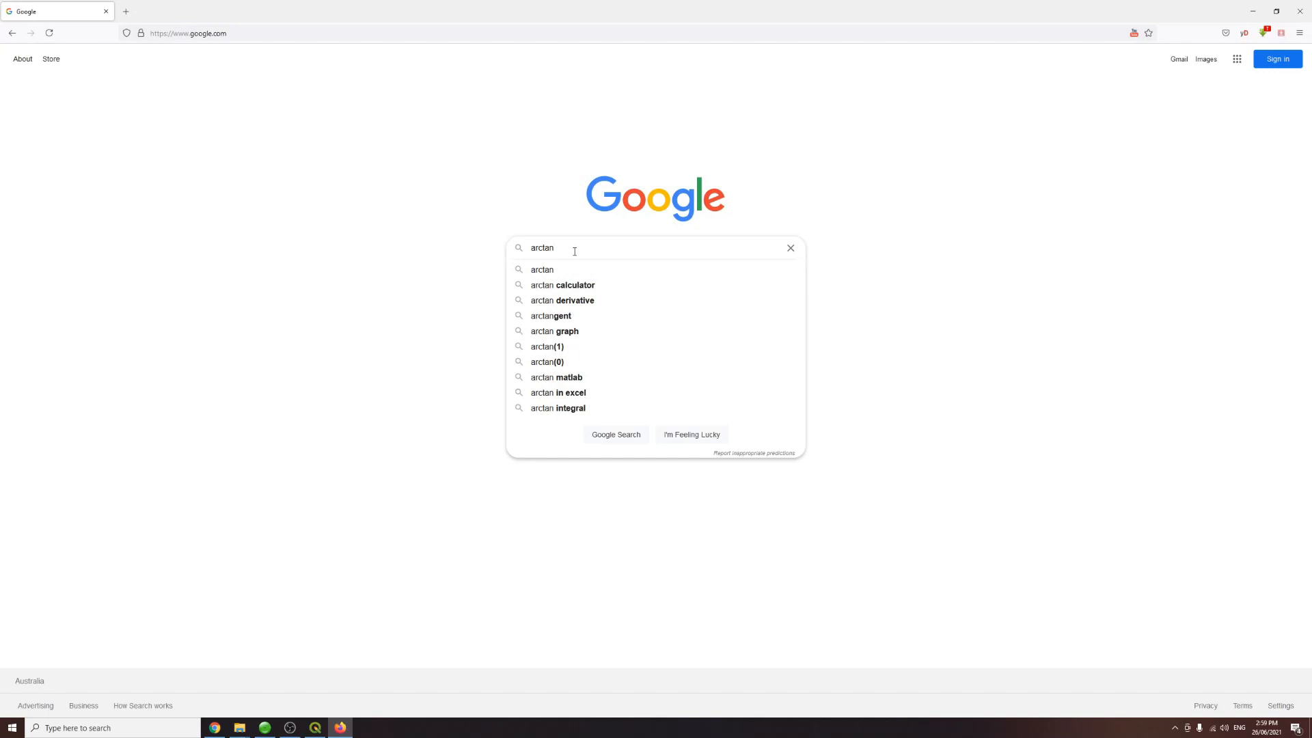
text(())
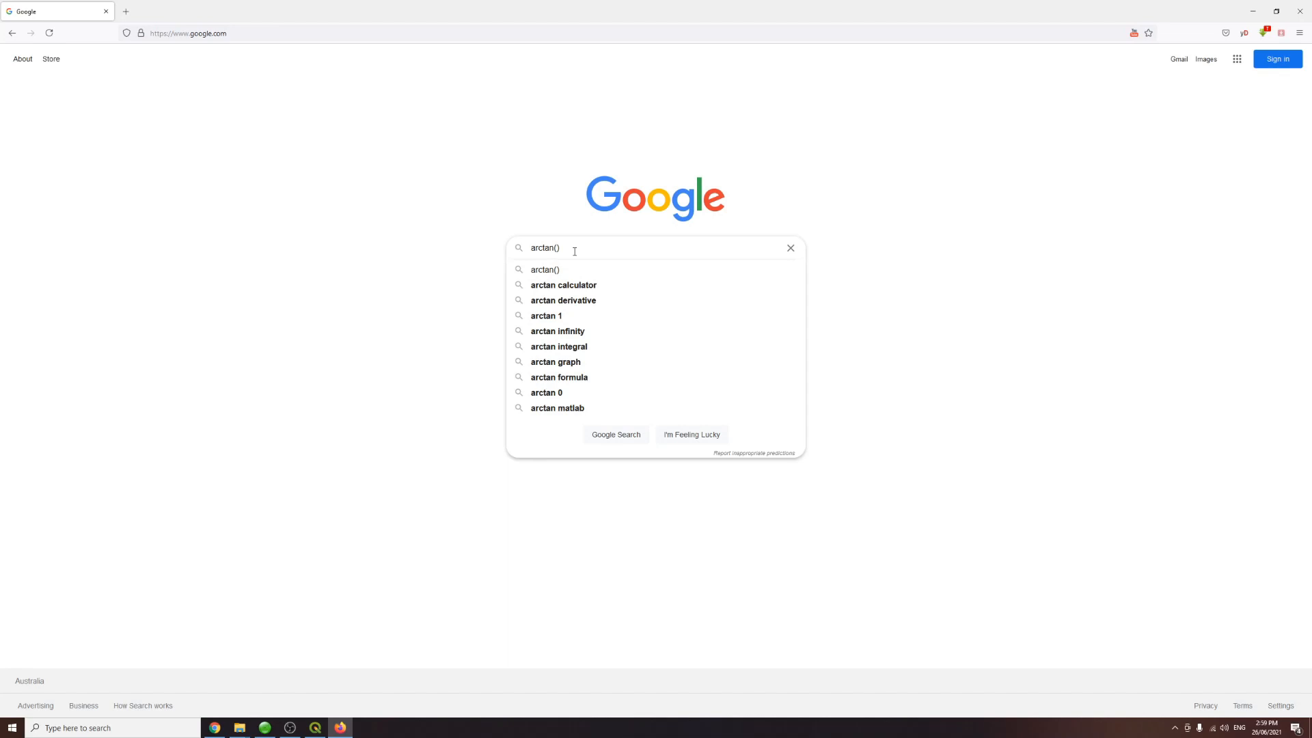
text(6)
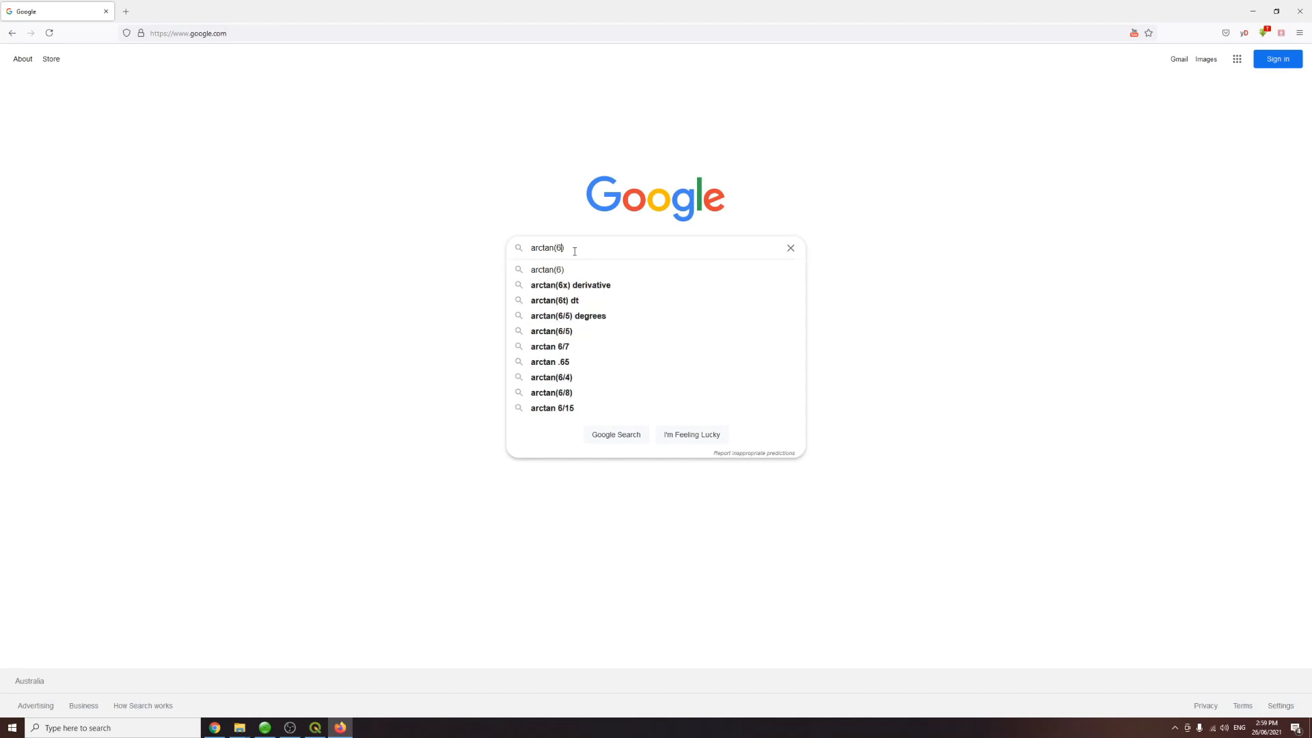
text(/)
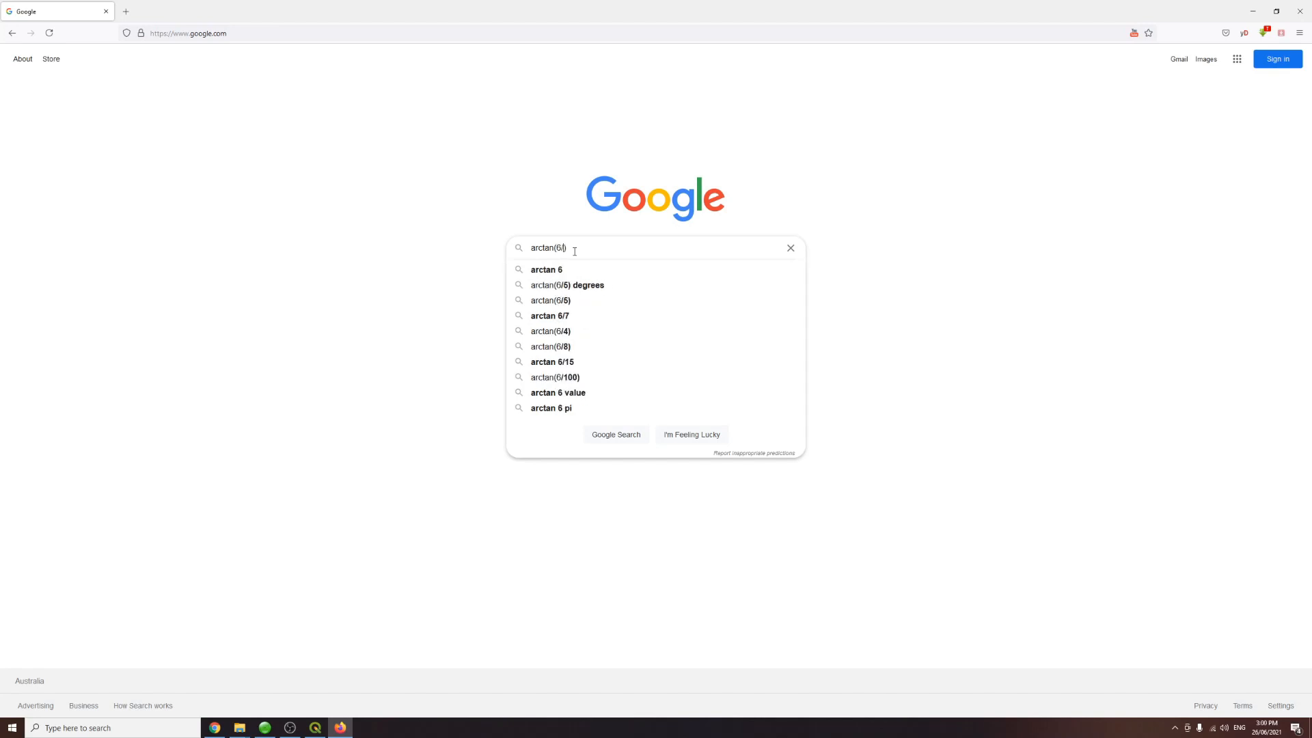
text(3.5)
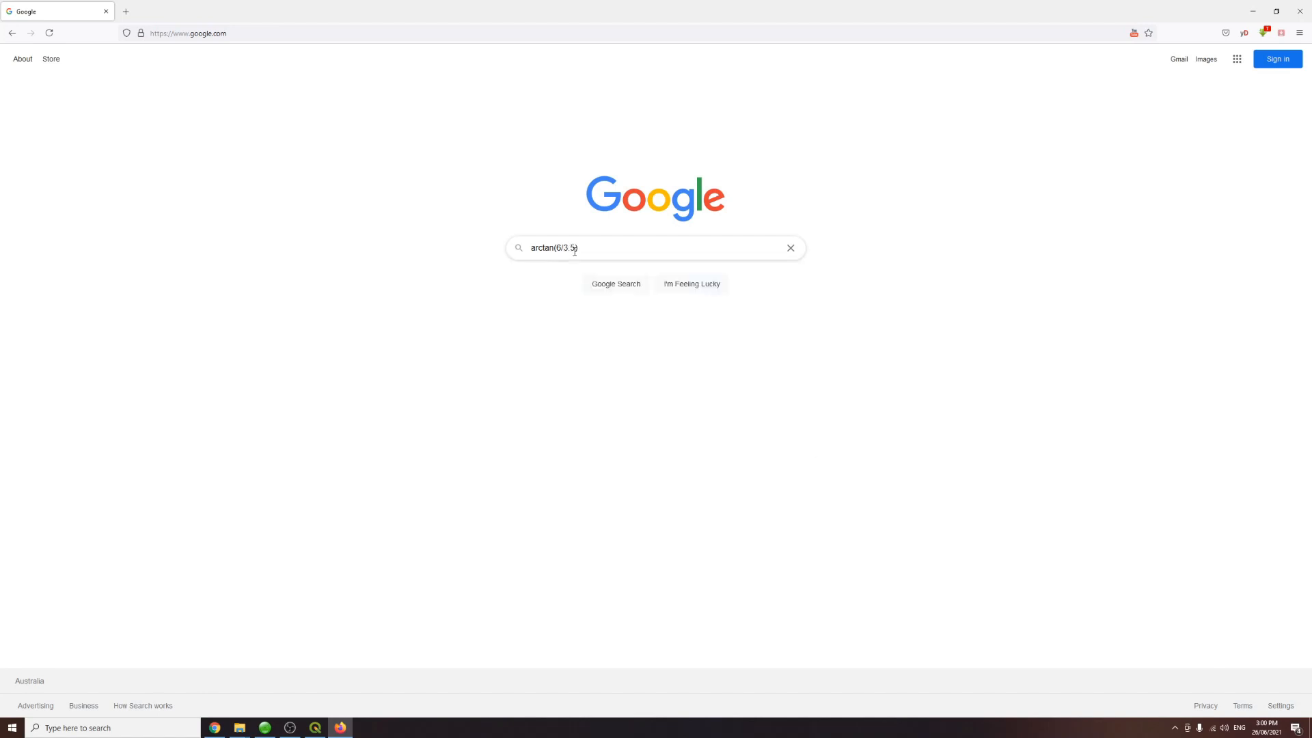
key(Return)
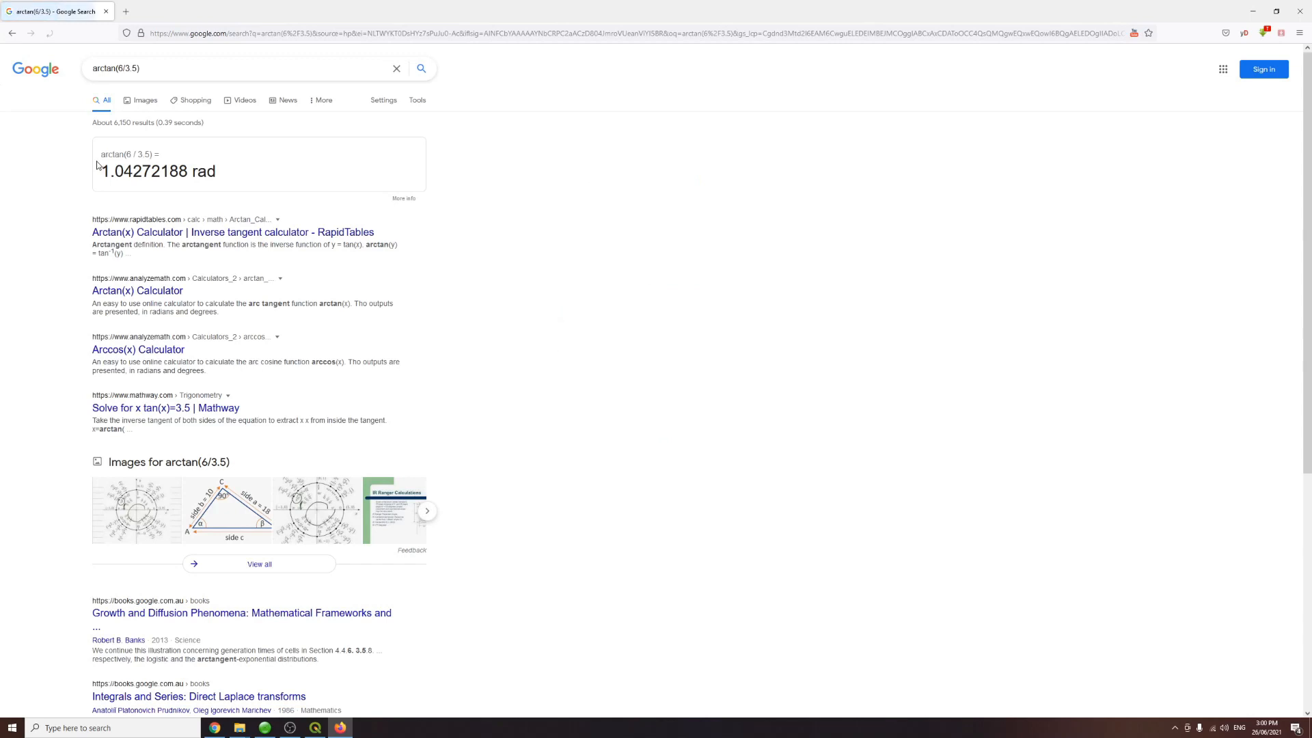
Step: Convert the result to degrees by searching 1.04272188 rad to deg, then return to QGIS
drag(100, 172, 220, 175)
key(ctrl+c)
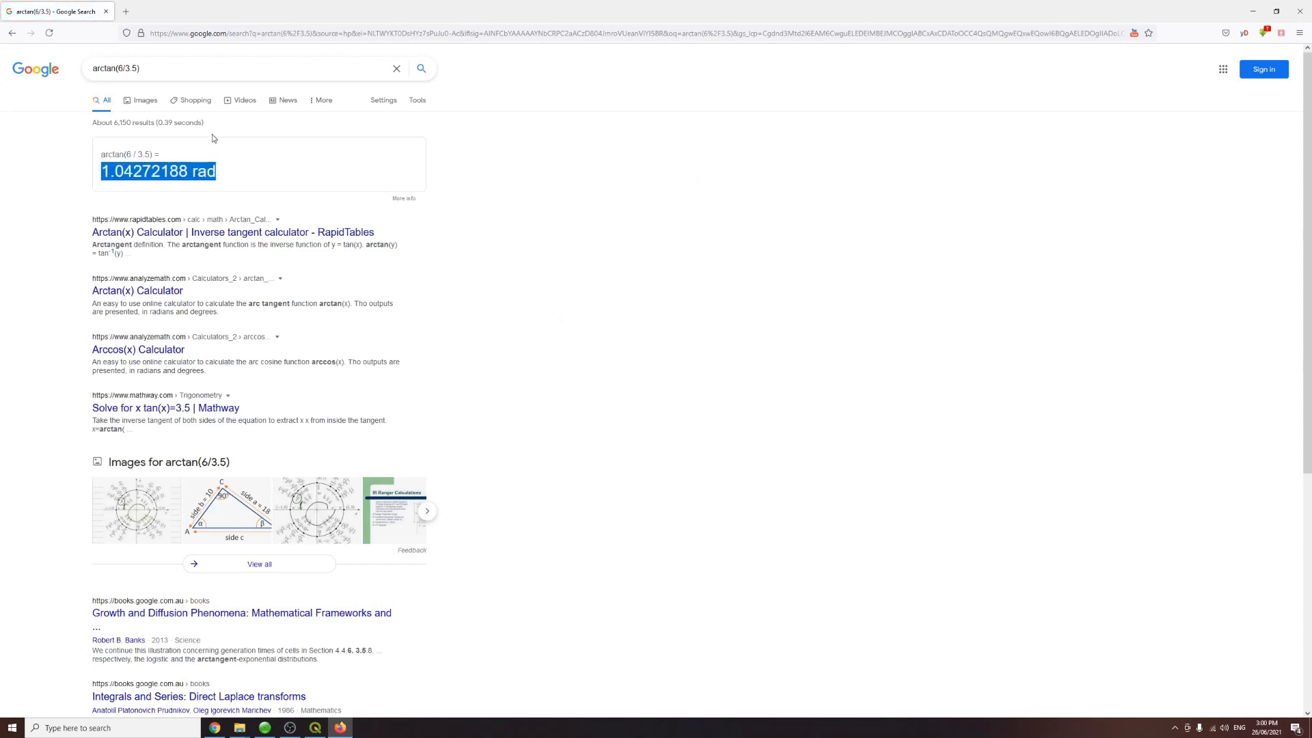
drag(182, 72, 89, 73)
key(ctrl+v)
text(to deg)
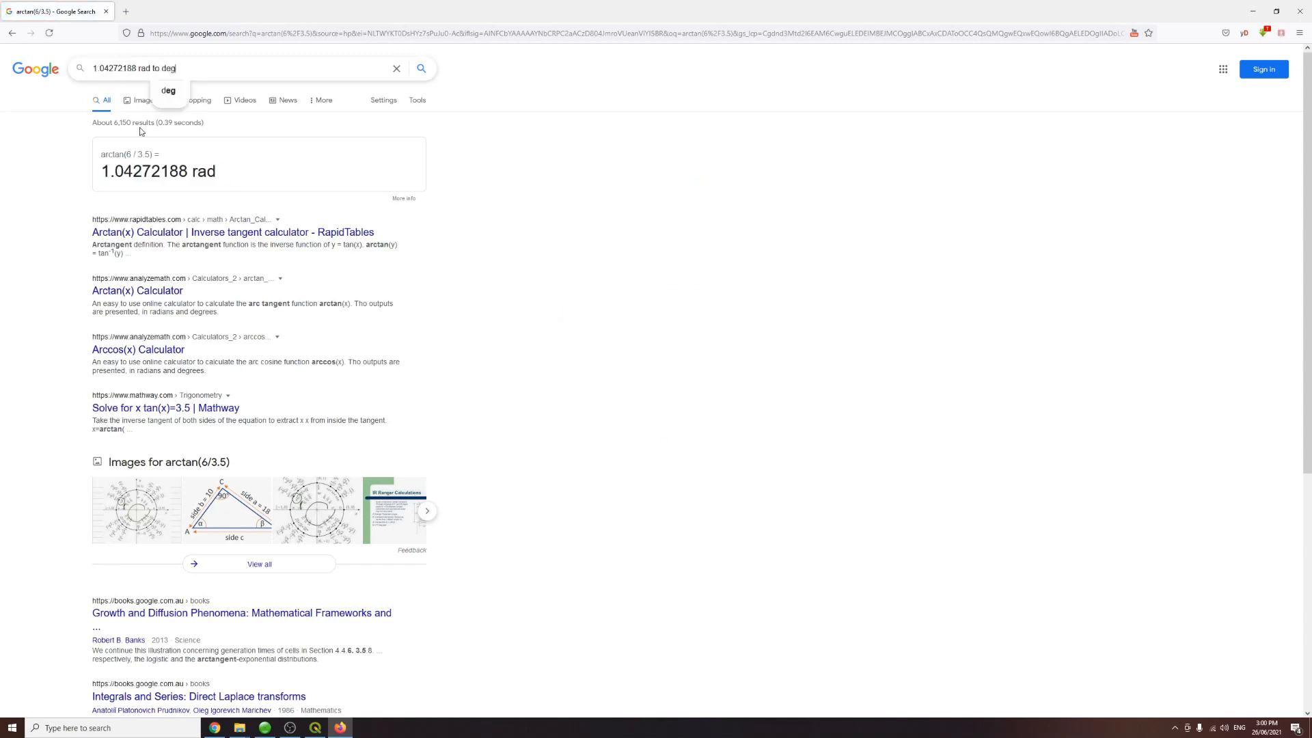
key(Return)
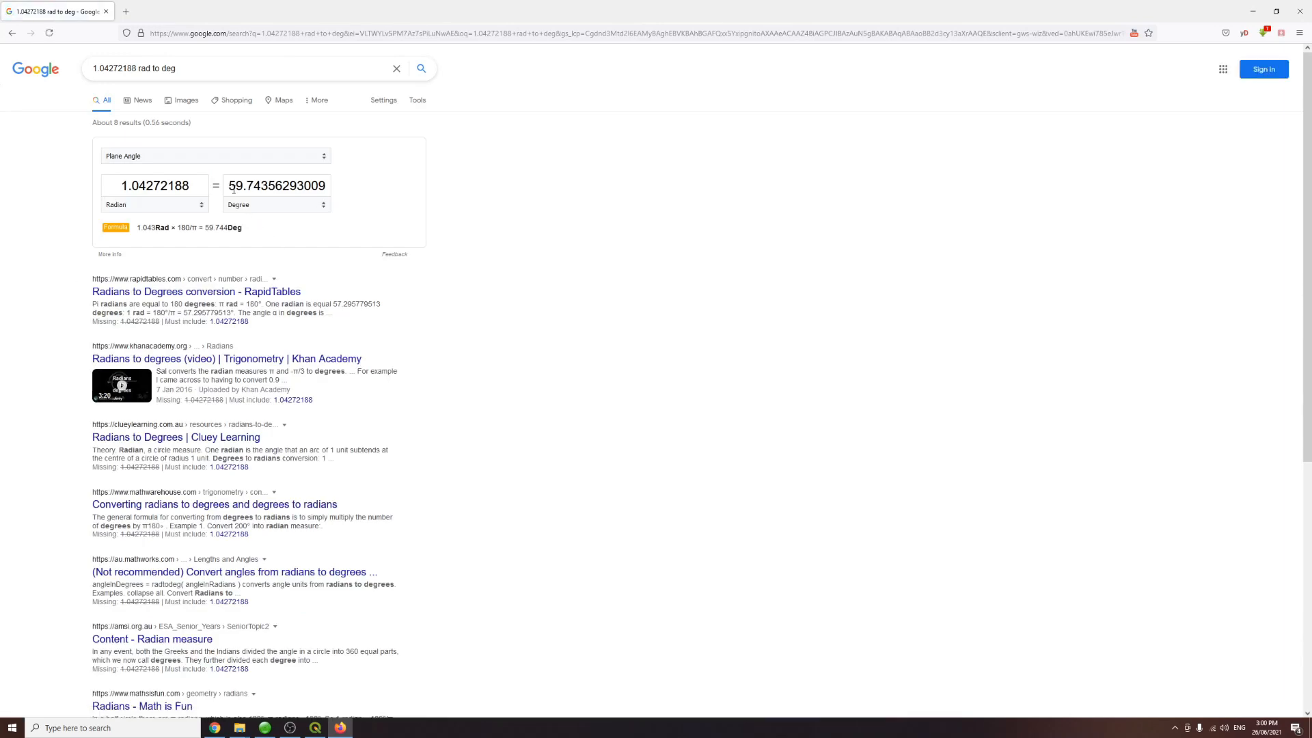
click(316, 729)
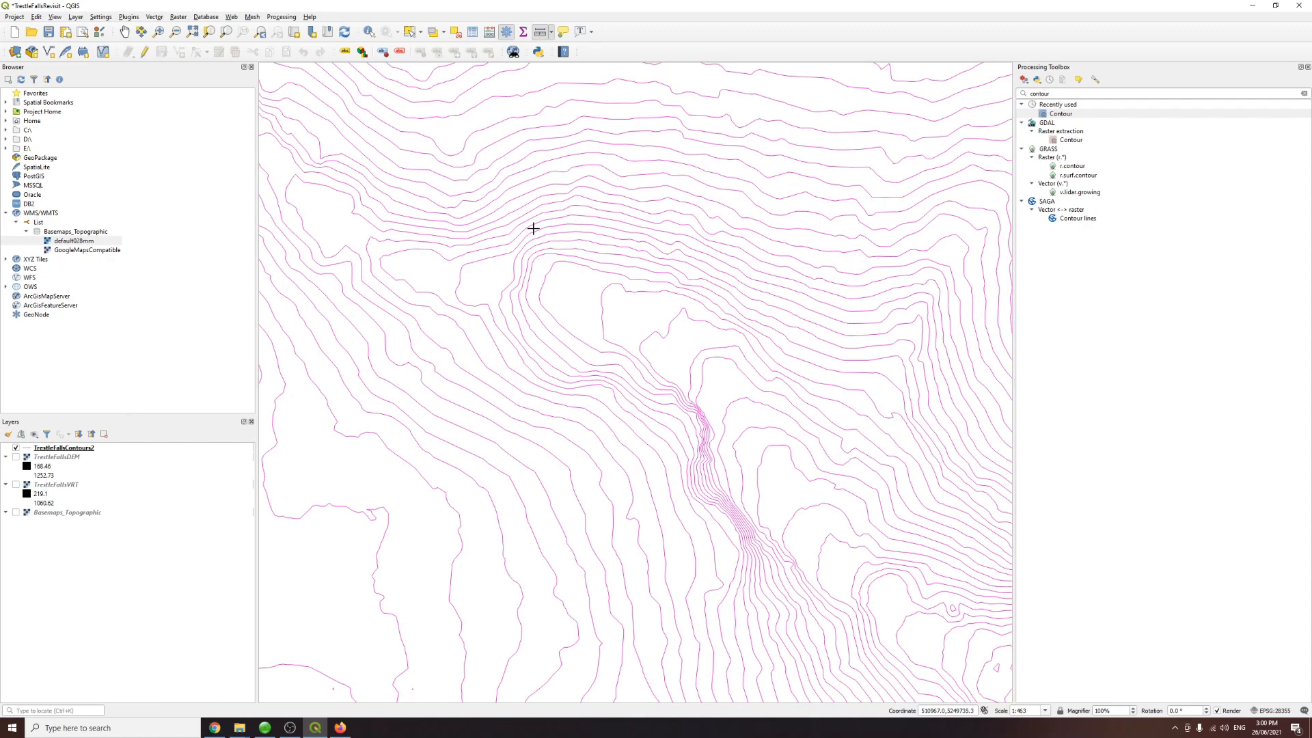
Step: Save the QGIS project
click(124, 32)
key(ctrl+s)
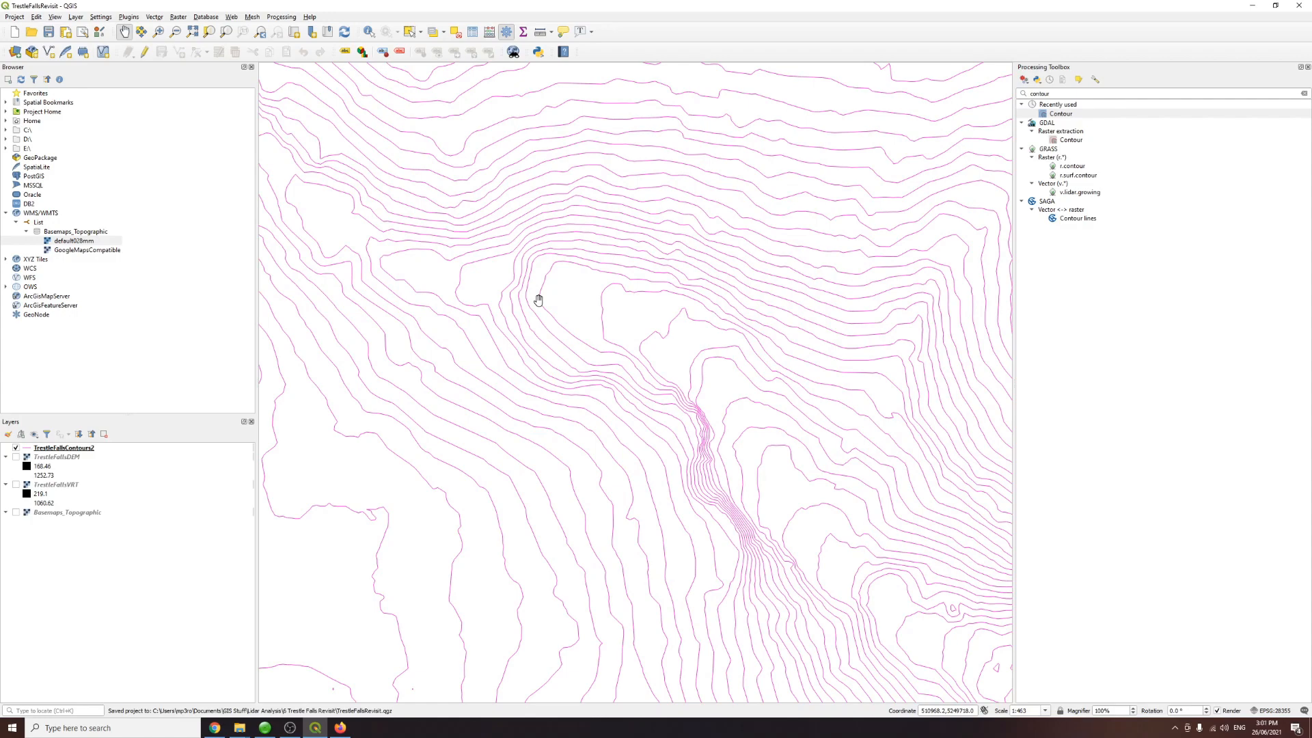
Step: Examine the contour lines around the steep gorge at different zoom levels
scroll(538, 301, down, 1)
scroll(551, 314, down, 1)
drag(553, 314, 585, 497)
scroll(593, 497, down, 1)
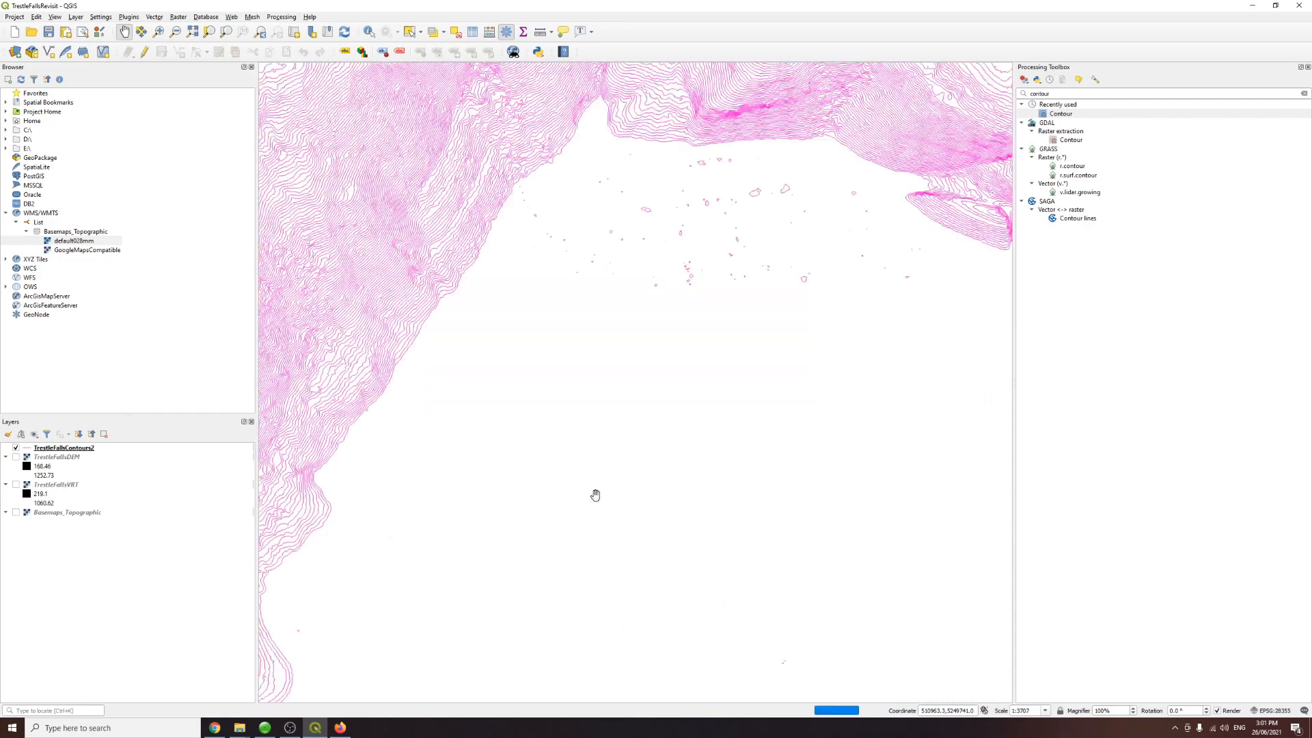
scroll(598, 504, up, 1)
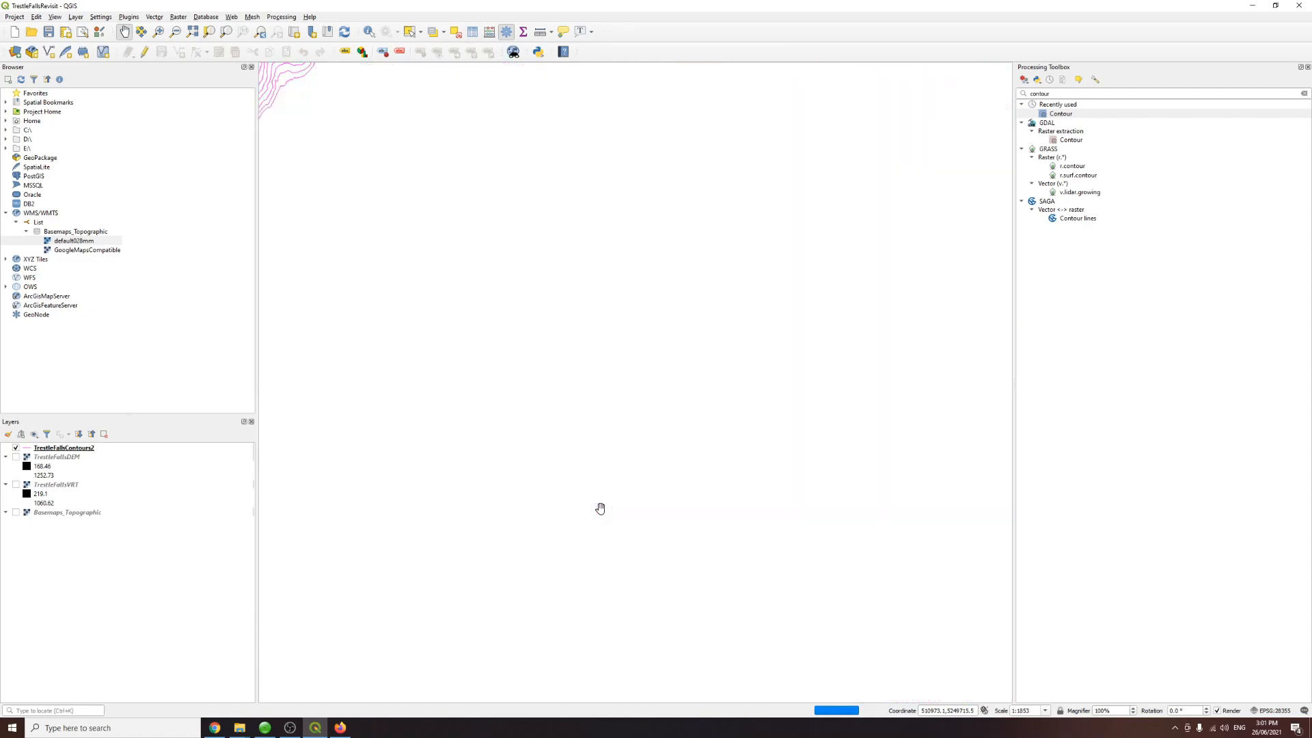
scroll(617, 526, up, 1)
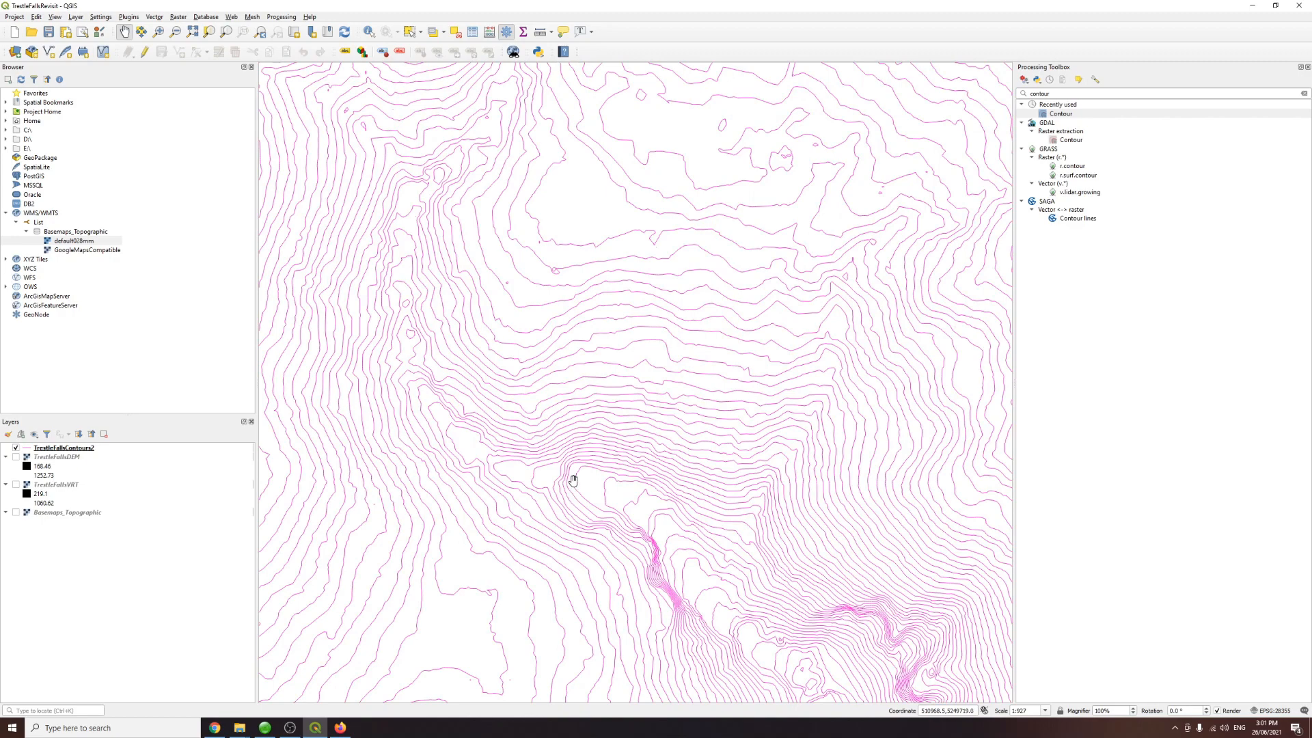
drag(581, 498, 554, 424)
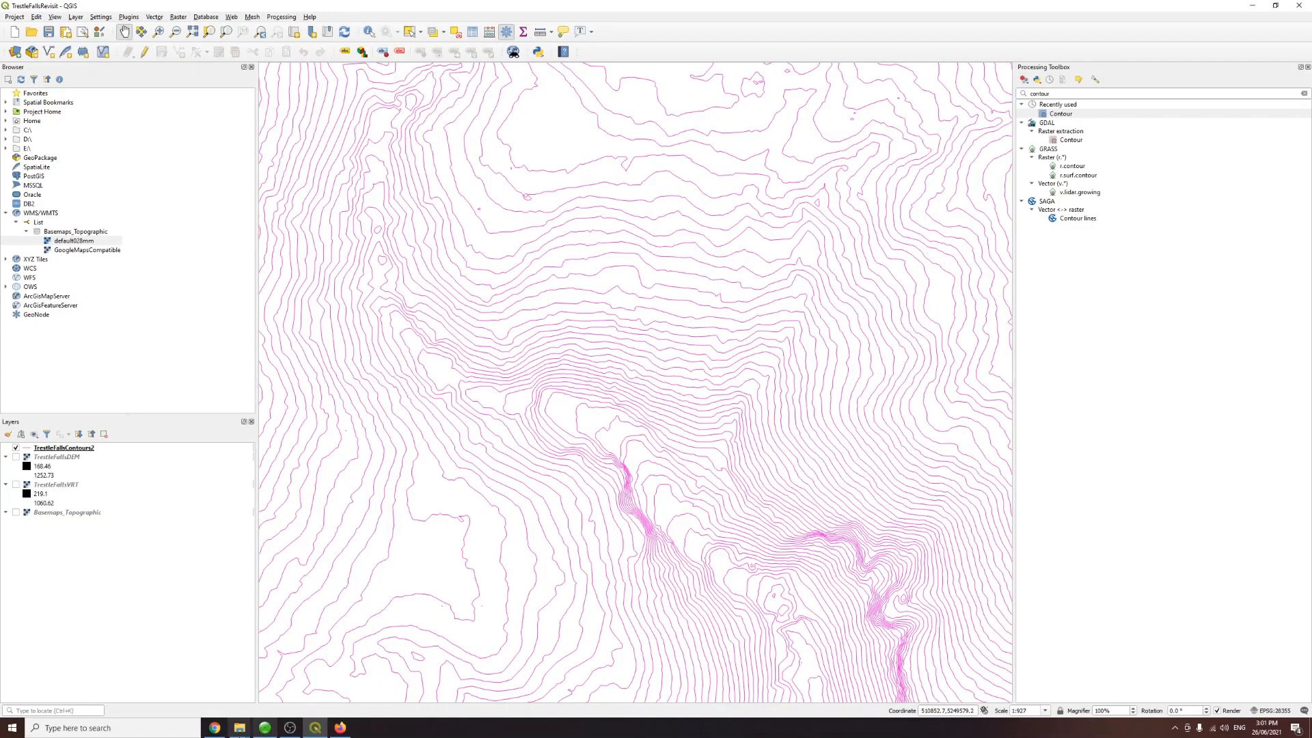
Step: Switch to the LISTmap website in the browser and set the basemap to Topographic
click(215, 728)
click(167, 8)
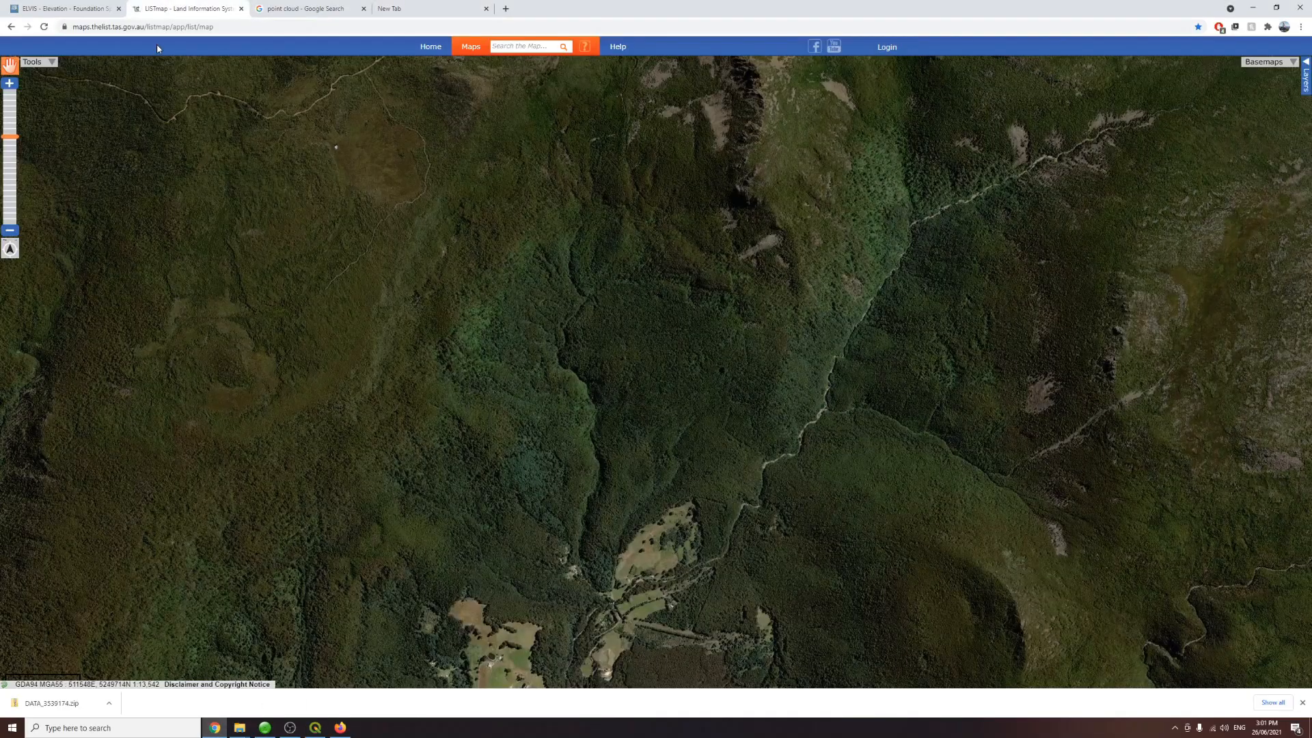
click(1257, 63)
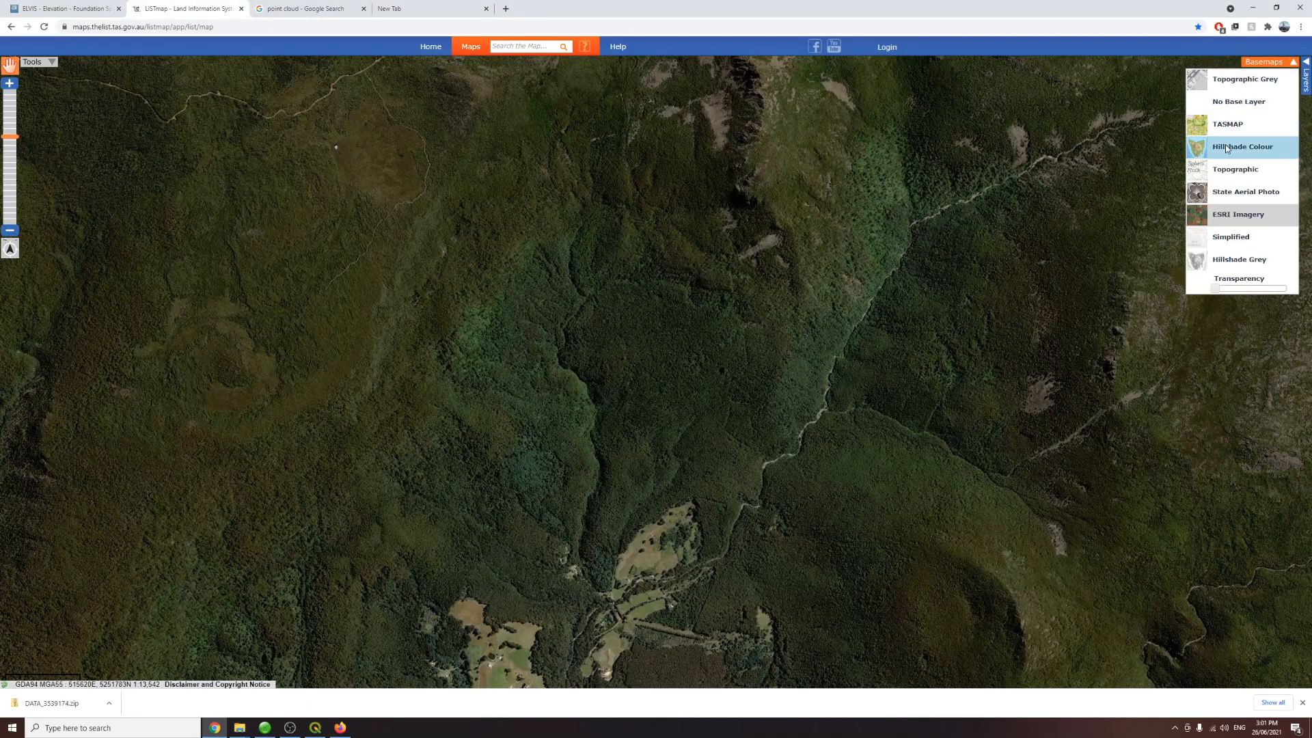
click(1222, 172)
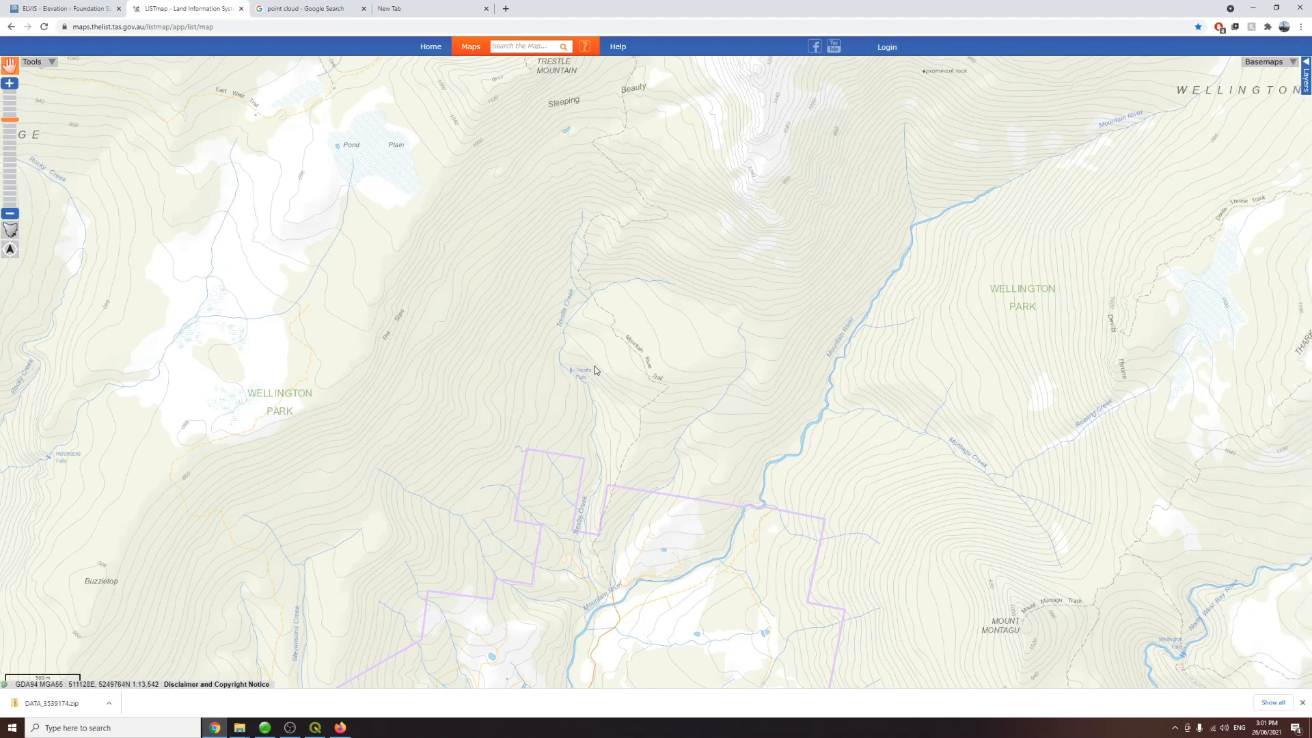
Step: Measure the area of the Trestle Creek catchment above the falls by tracing a polygon with the area measurement tool
scroll(577, 376, down, 1)
scroll(589, 398, up, 1)
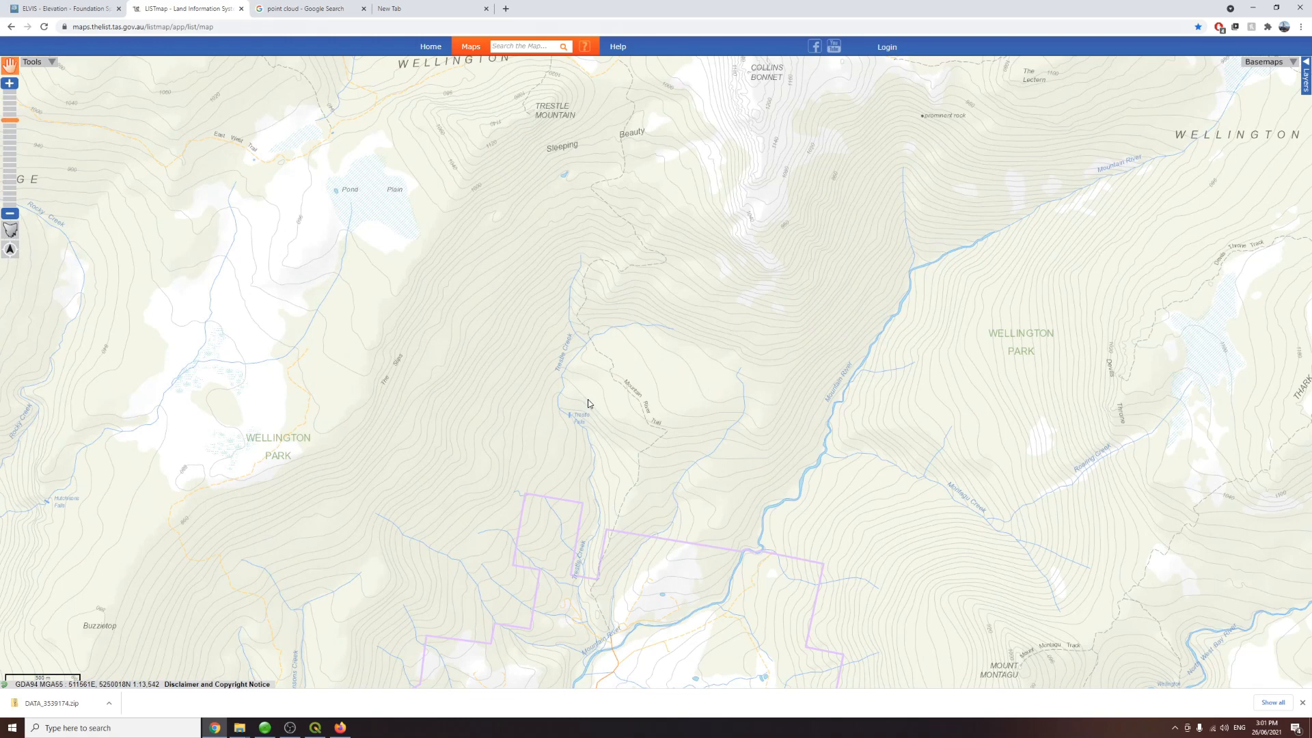
drag(588, 399, 586, 445)
click(34, 62)
click(48, 74)
click(108, 142)
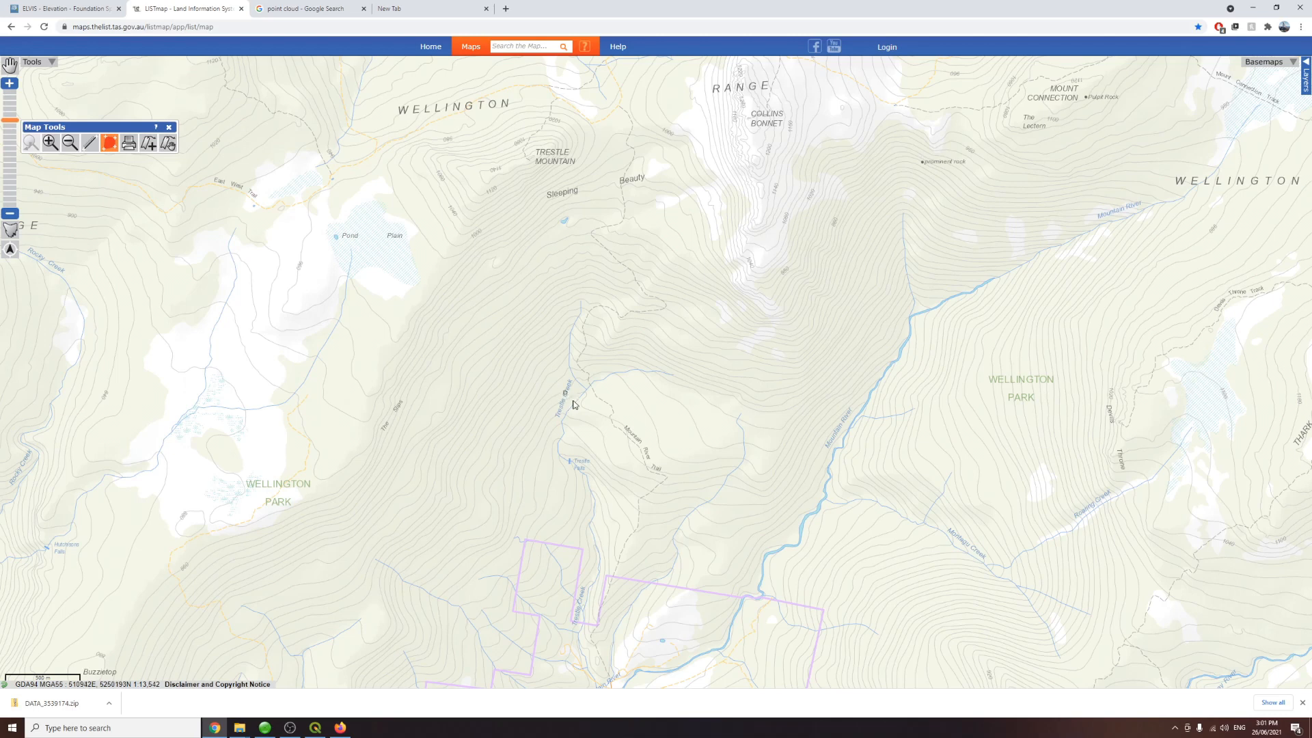
click(571, 462)
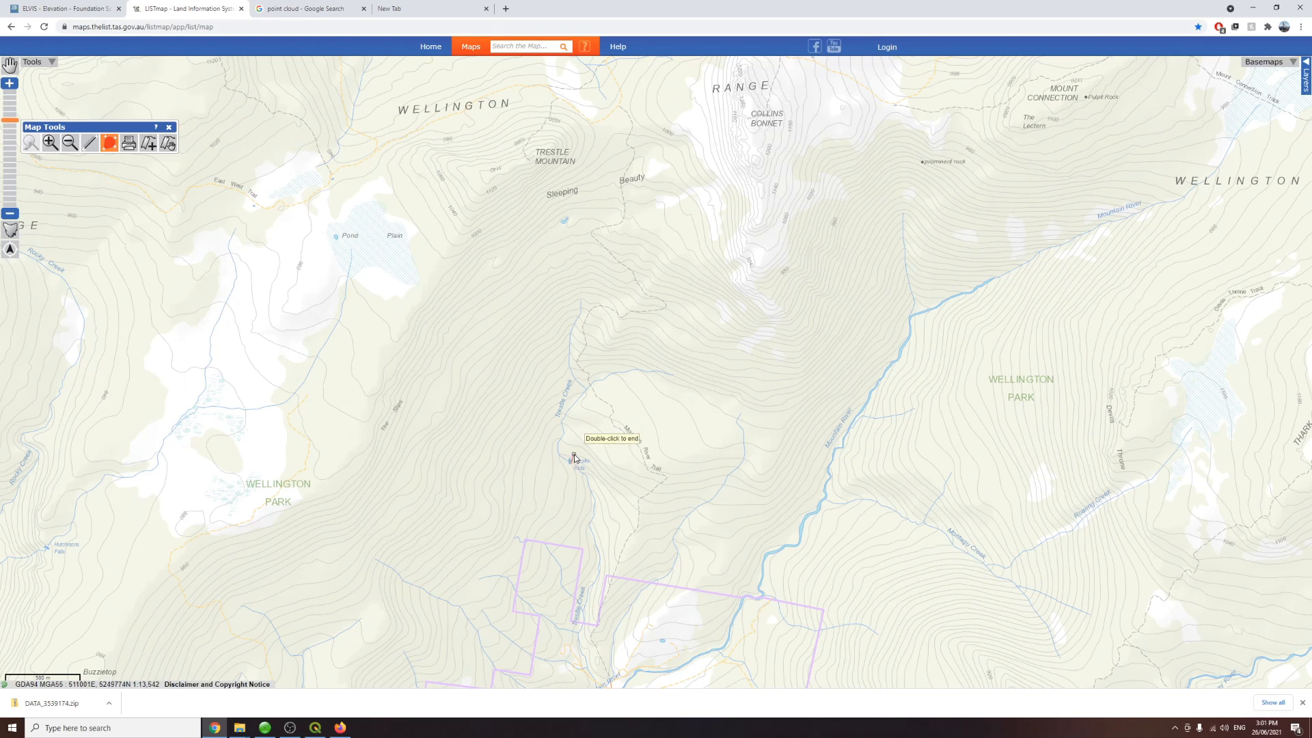
click(592, 424)
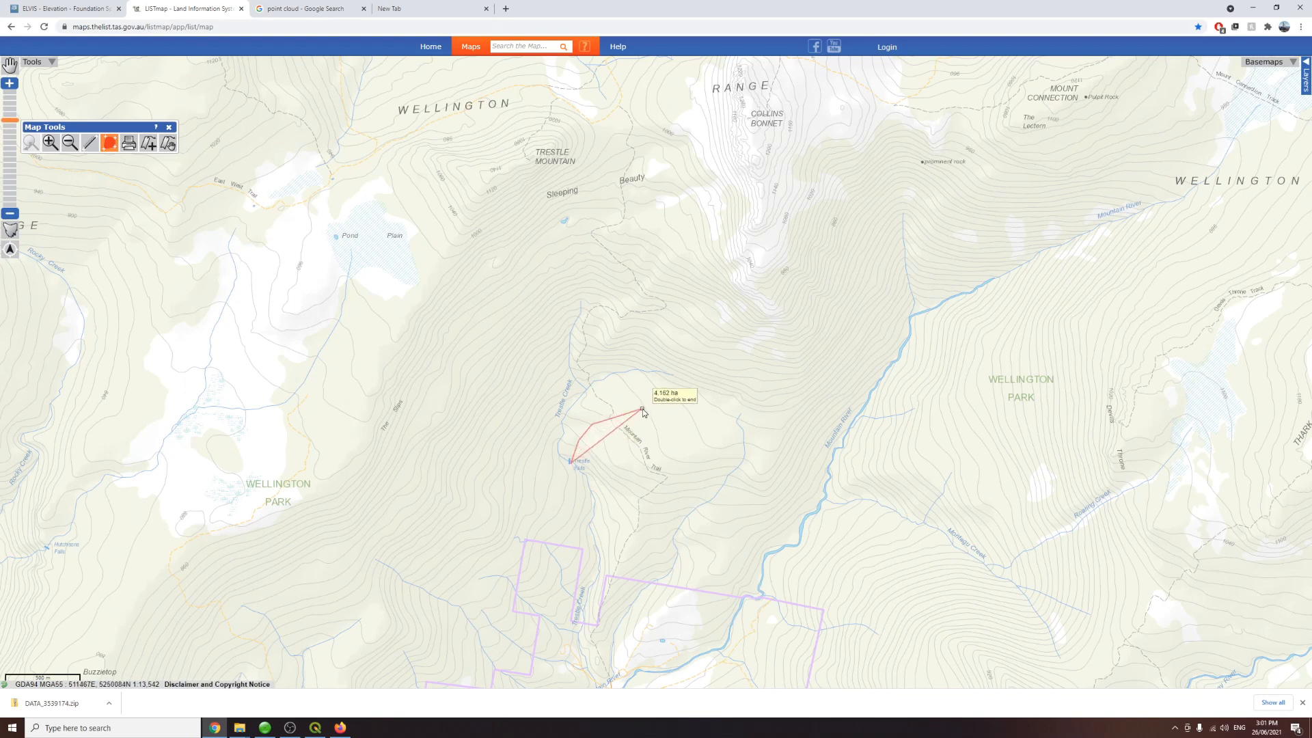
click(642, 409)
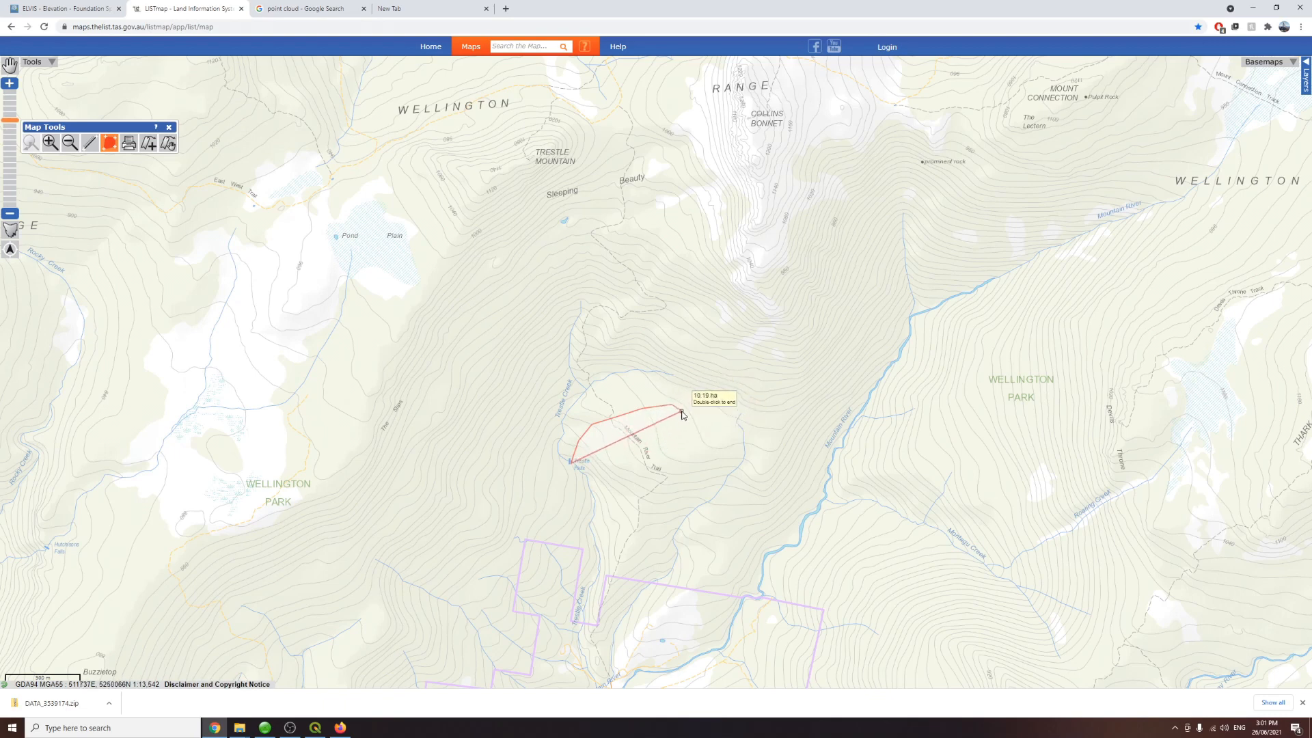
click(672, 404)
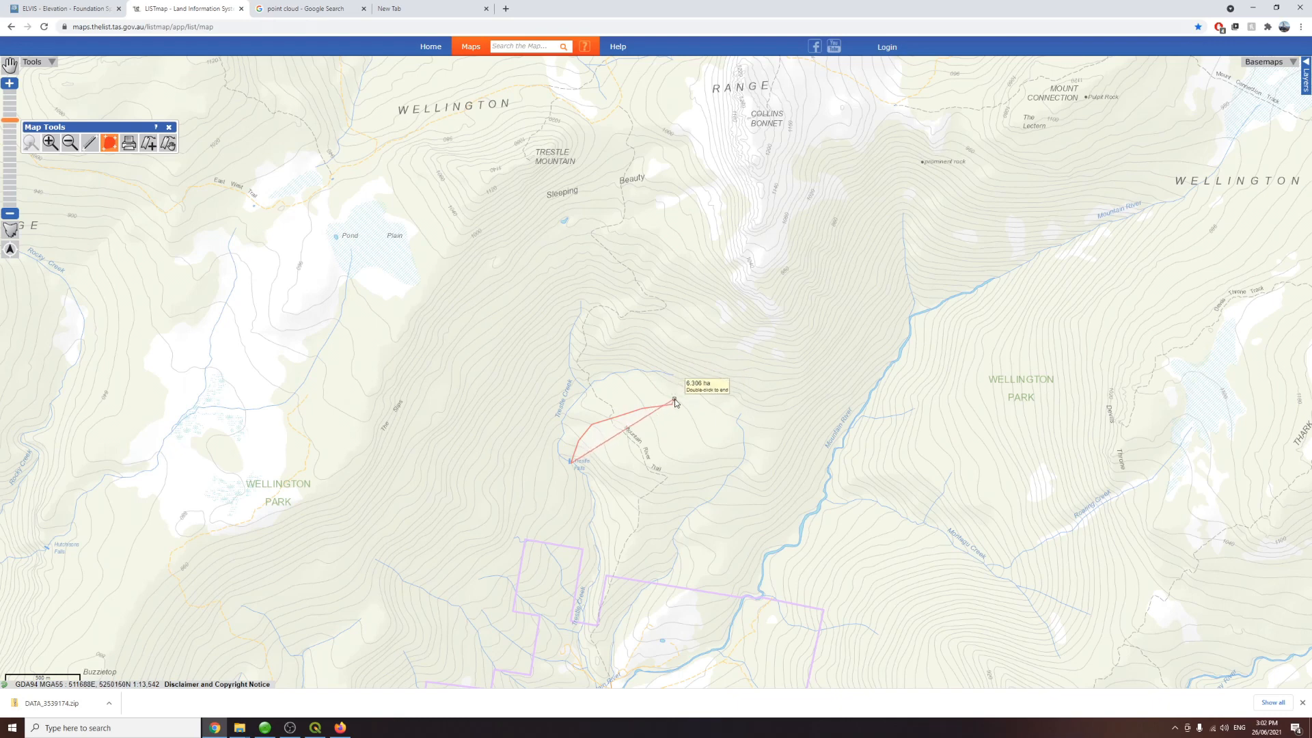
click(696, 392)
click(712, 366)
click(712, 344)
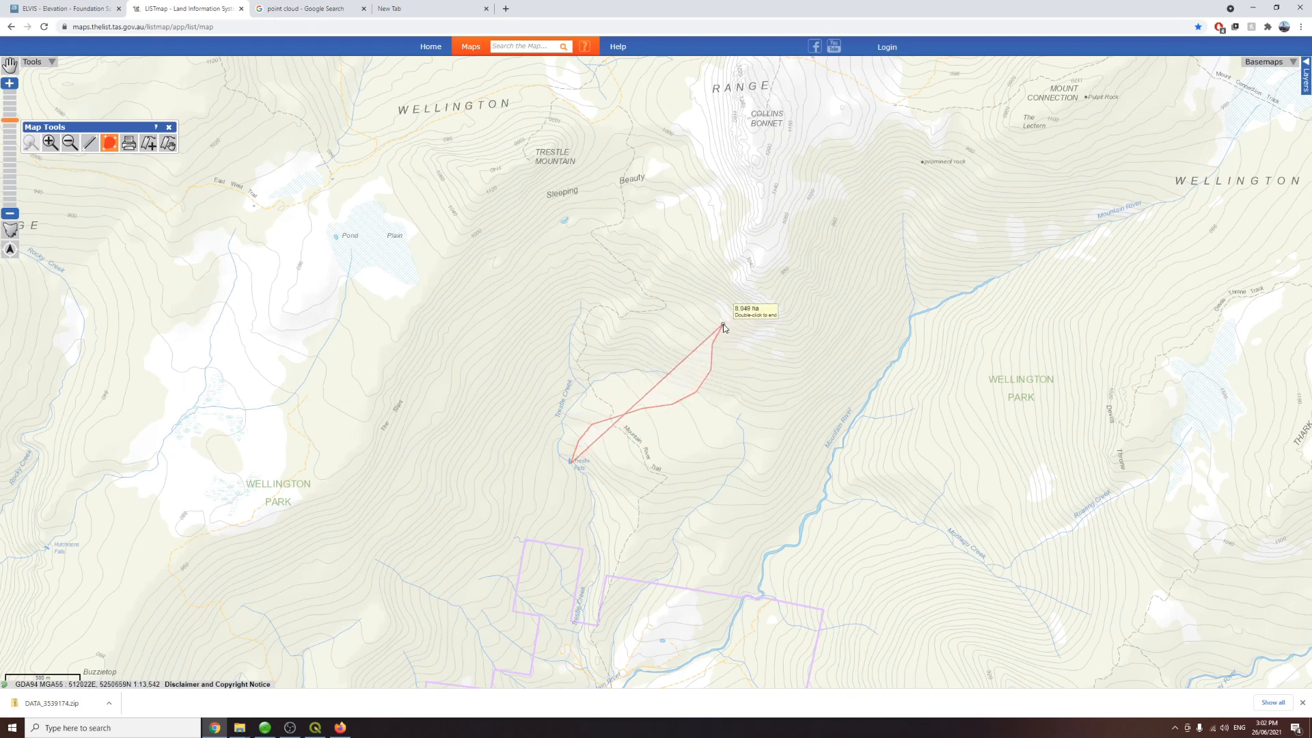
click(735, 284)
click(758, 259)
click(764, 198)
click(763, 162)
click(758, 134)
click(744, 95)
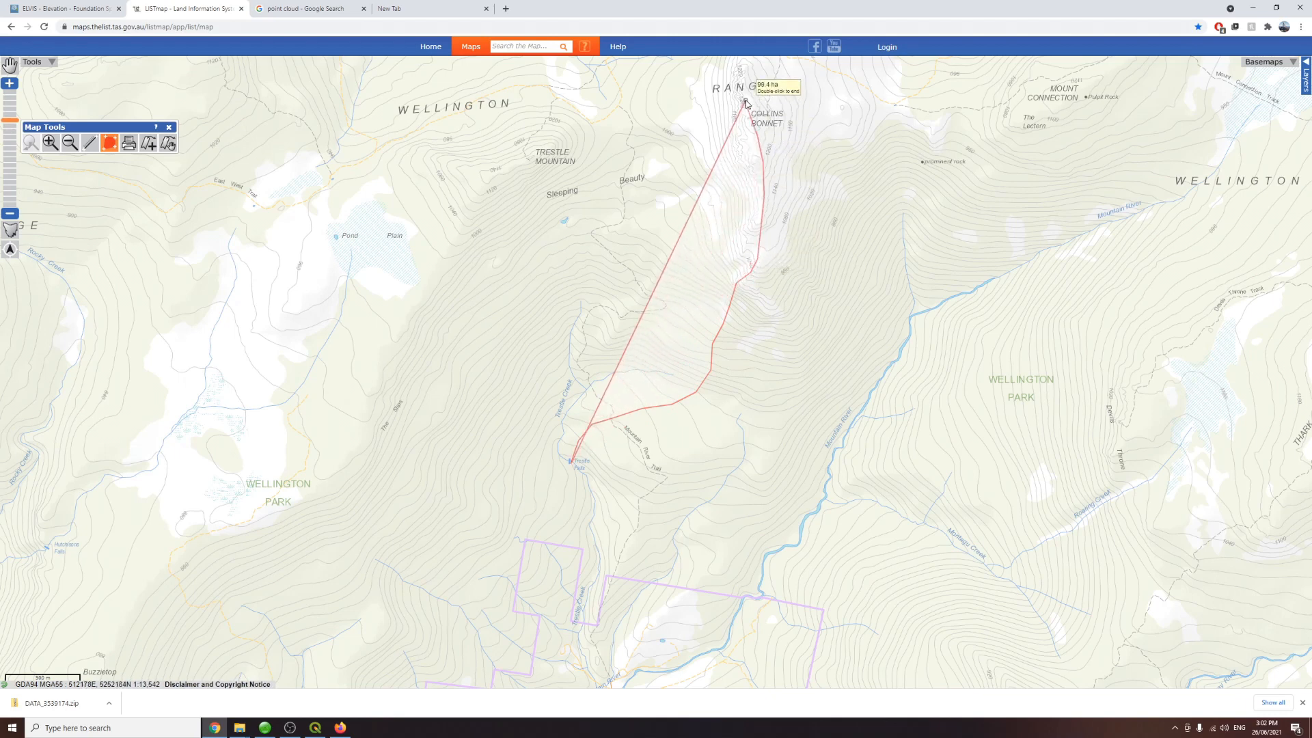
click(686, 96)
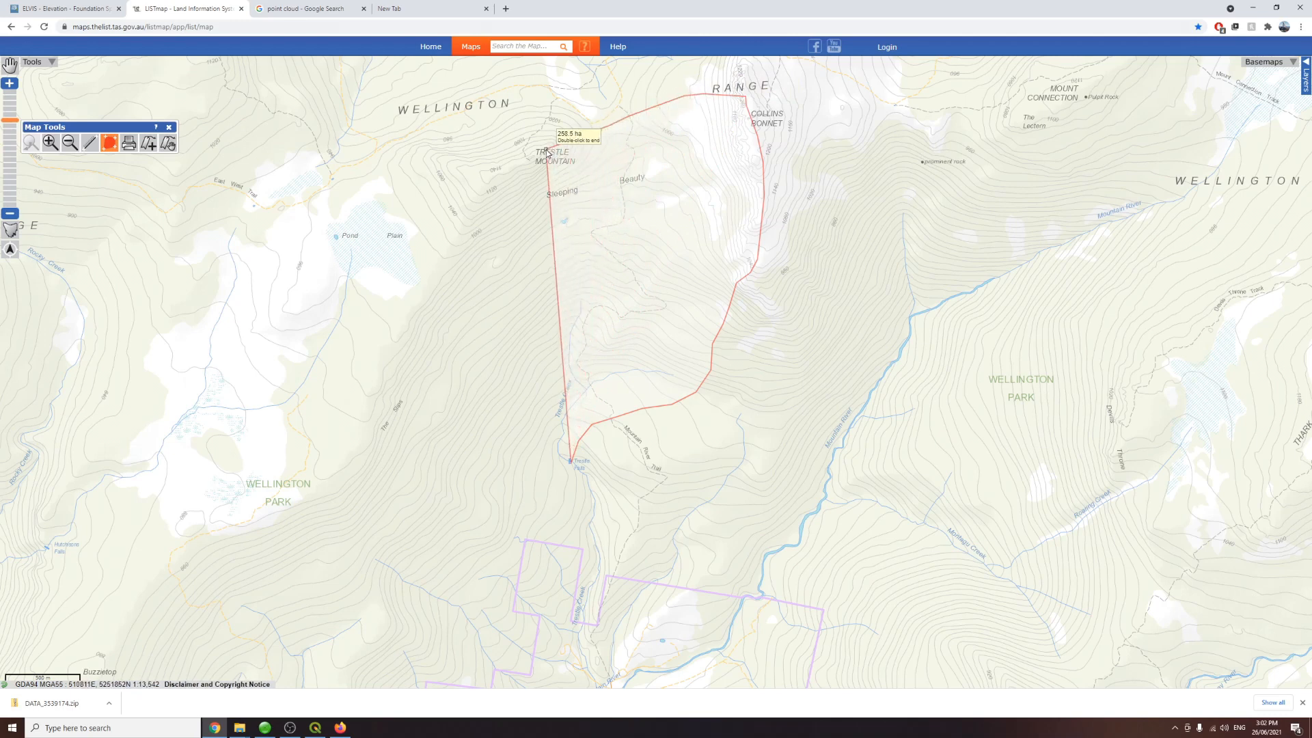
click(482, 177)
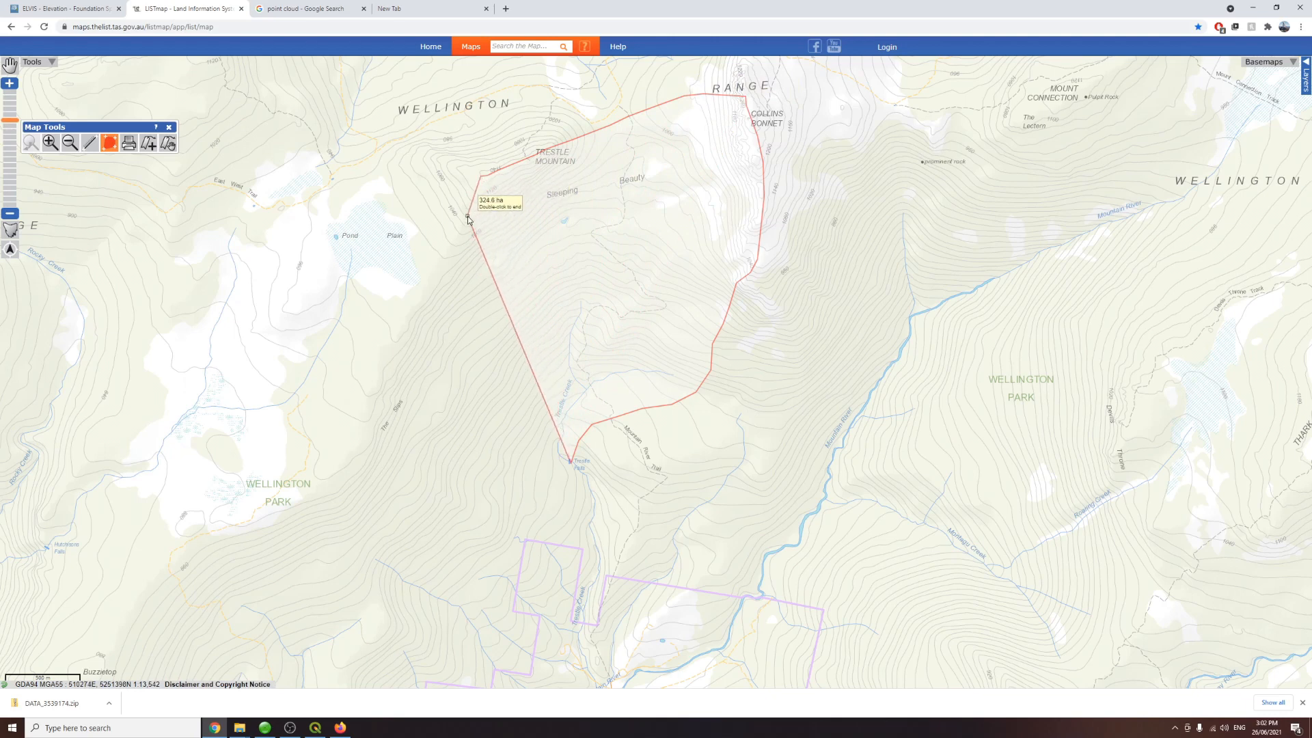
click(442, 279)
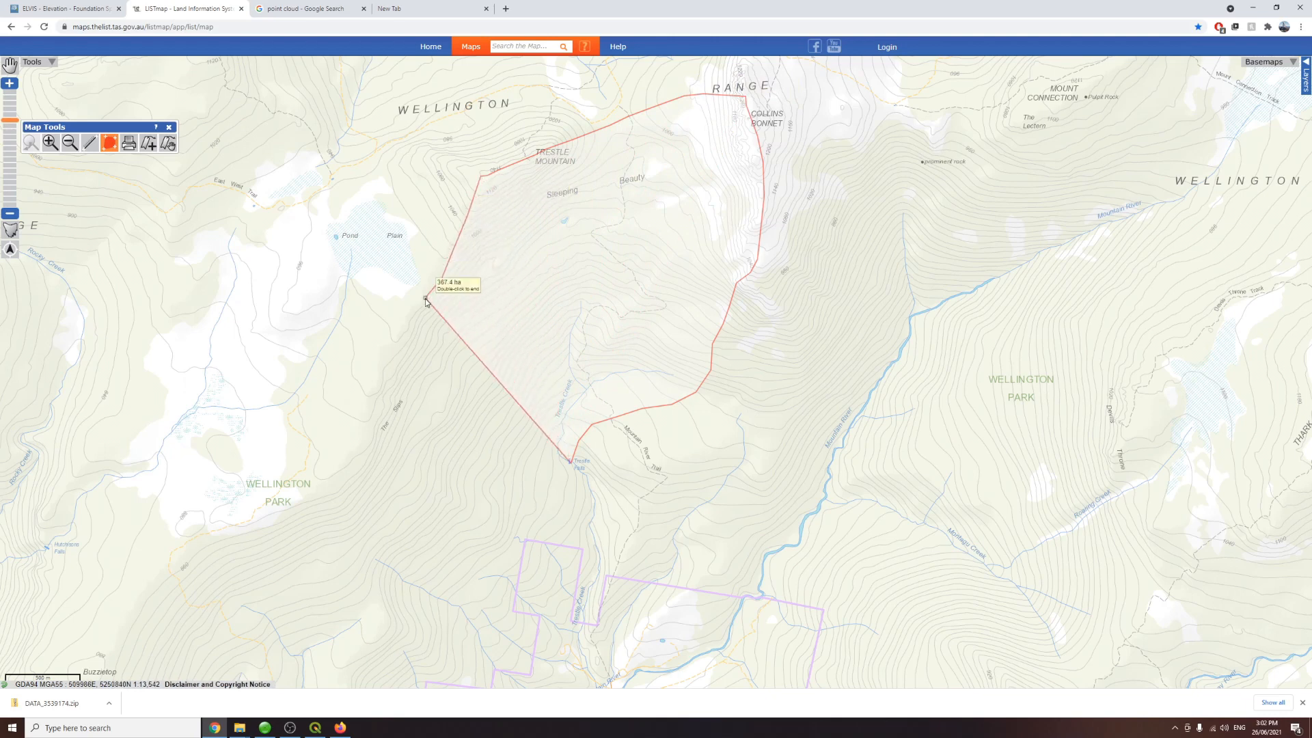
click(395, 350)
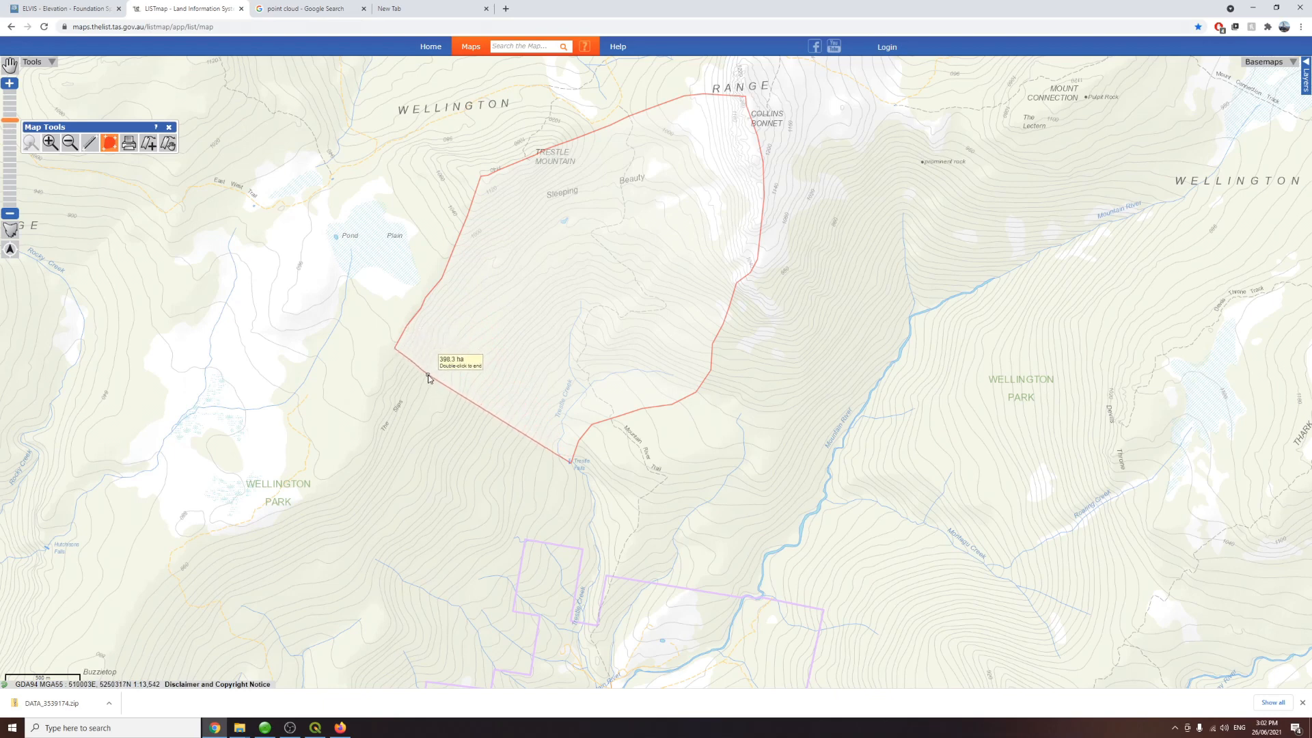
click(527, 452)
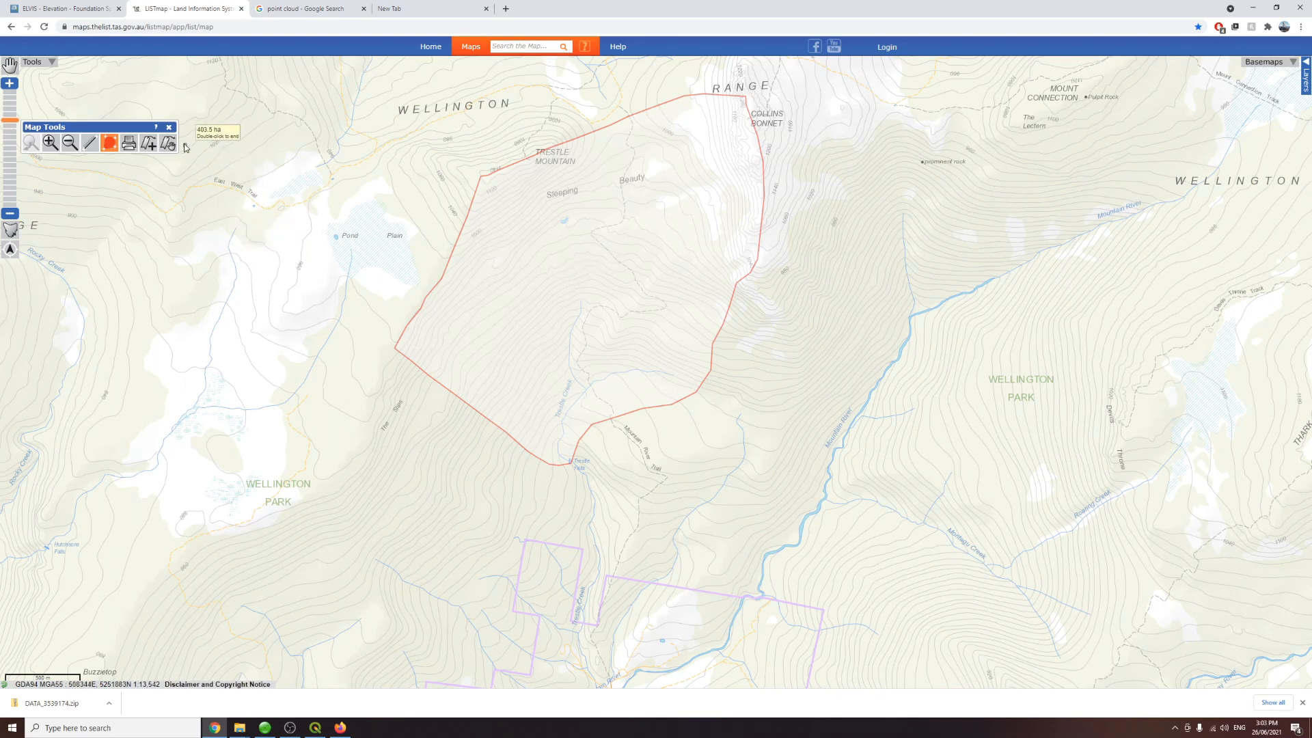
click(168, 127)
Step: Measure the area of the catchment above Russell Falls near National Park by tracing a polygon with the area measurement tool
scroll(681, 458, down, 1)
scroll(737, 500, down, 2)
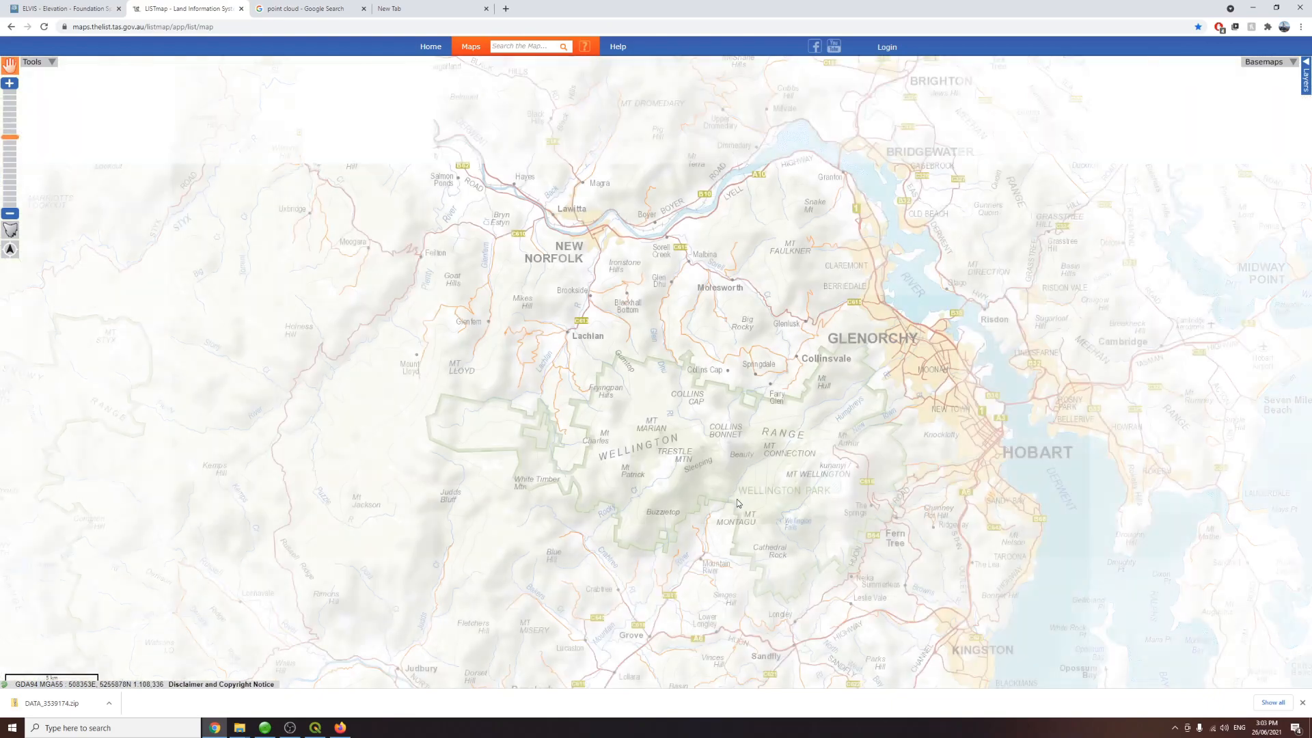
drag(499, 302, 624, 449)
drag(407, 337, 641, 521)
scroll(318, 323, up, 2)
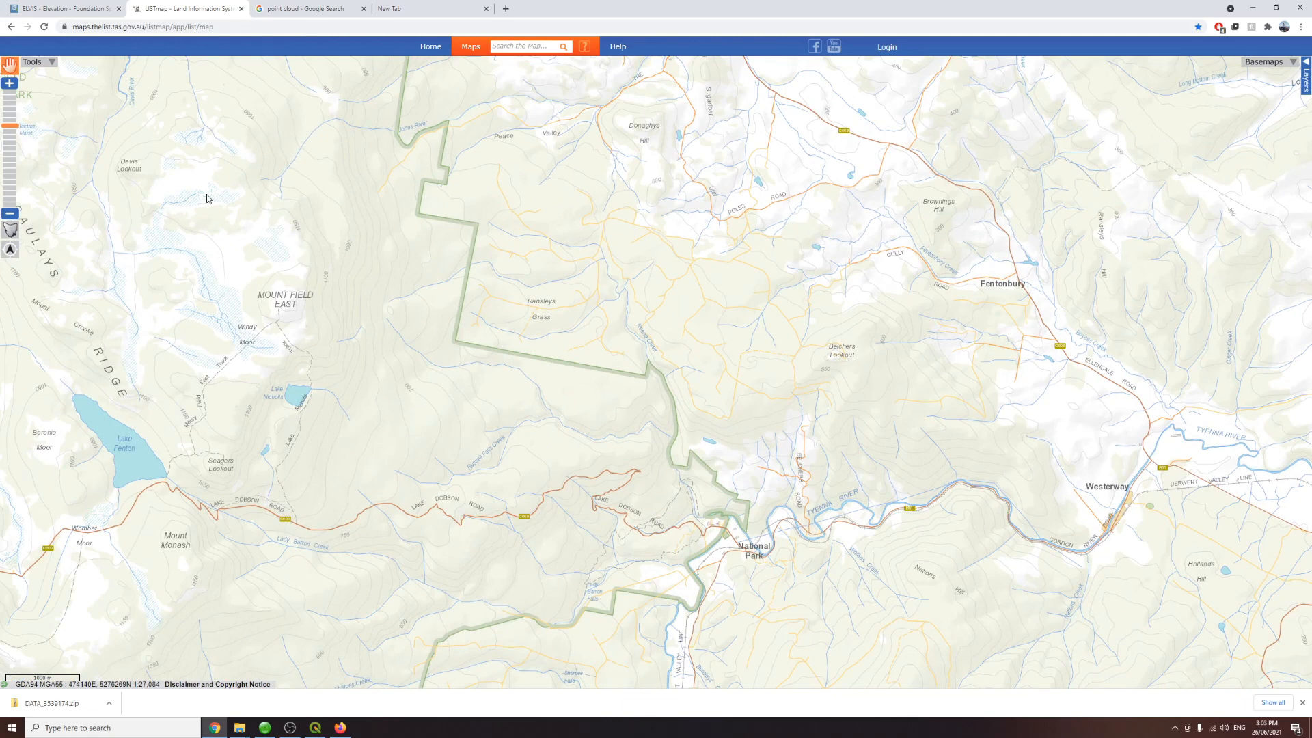
click(34, 61)
click(41, 74)
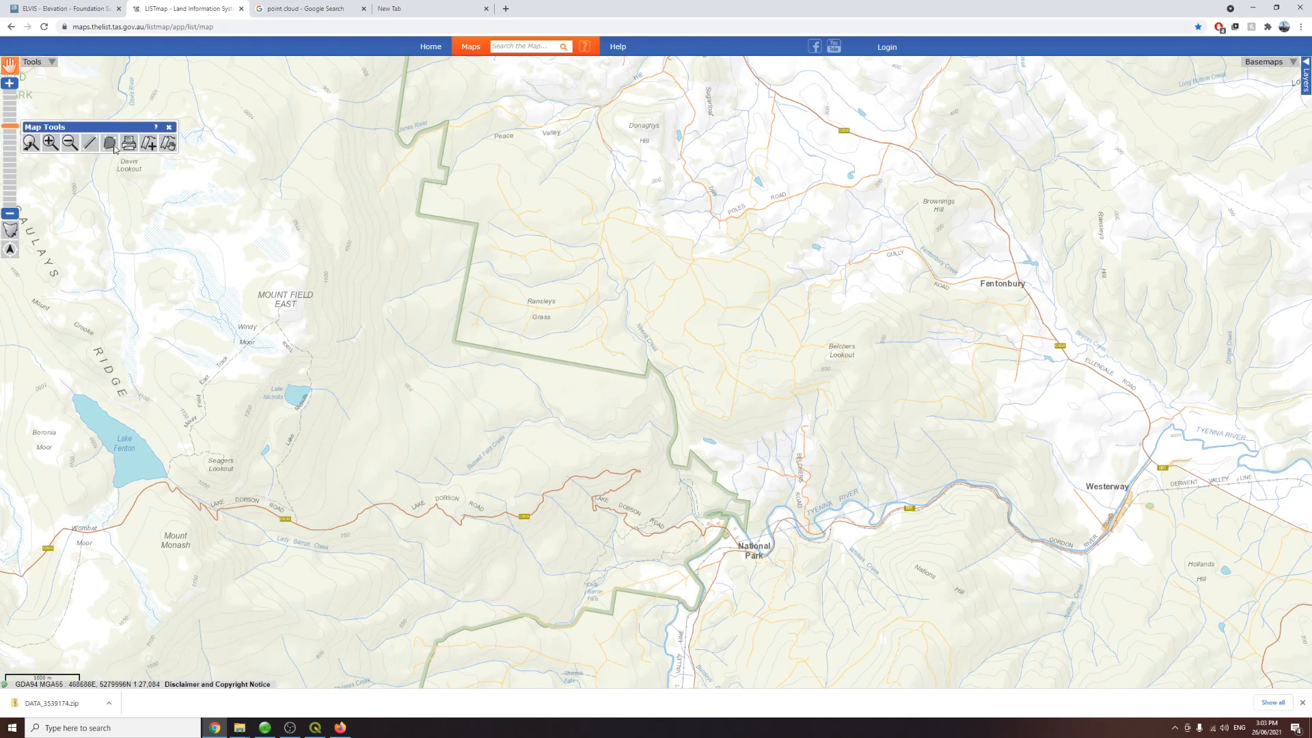
click(685, 480)
click(698, 384)
click(690, 312)
click(664, 259)
click(621, 221)
click(497, 193)
click(422, 213)
click(328, 245)
click(290, 248)
click(281, 280)
click(299, 317)
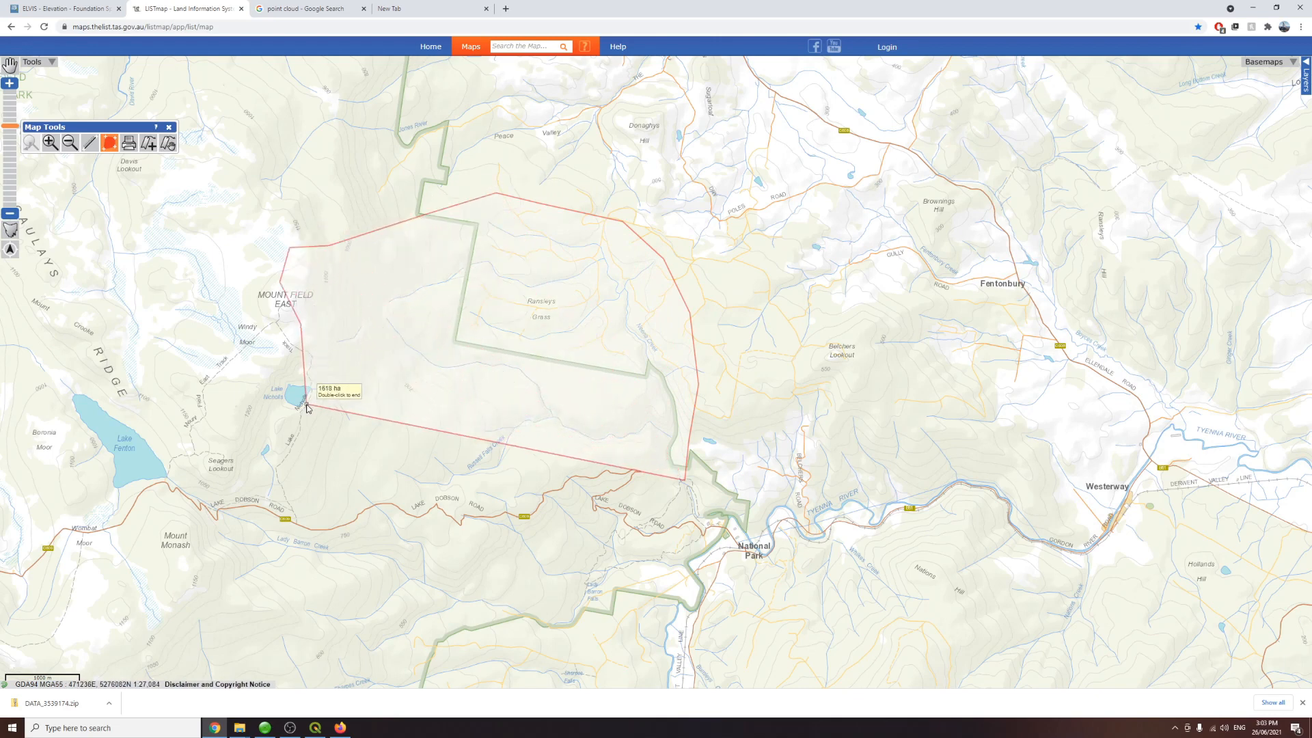
click(250, 384)
click(247, 402)
click(271, 416)
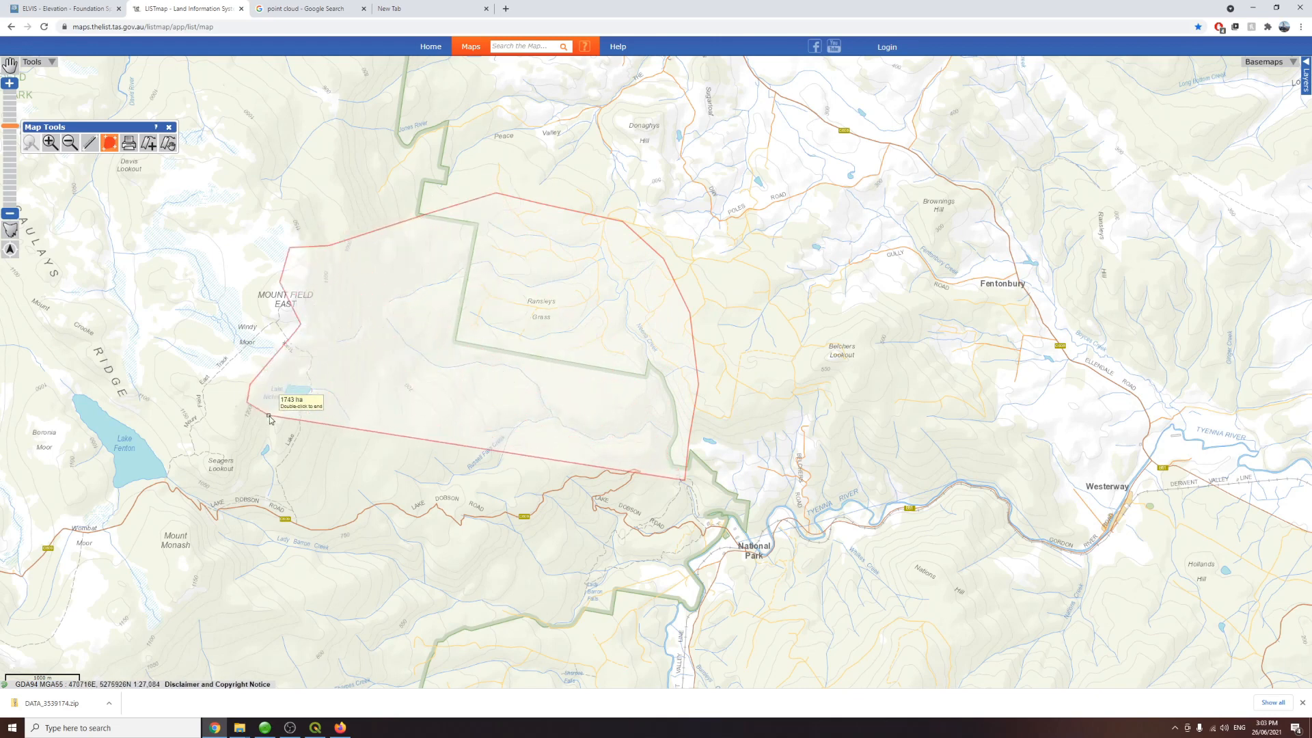
click(293, 441)
click(331, 458)
click(418, 513)
click(457, 482)
click(538, 468)
click(547, 448)
click(648, 453)
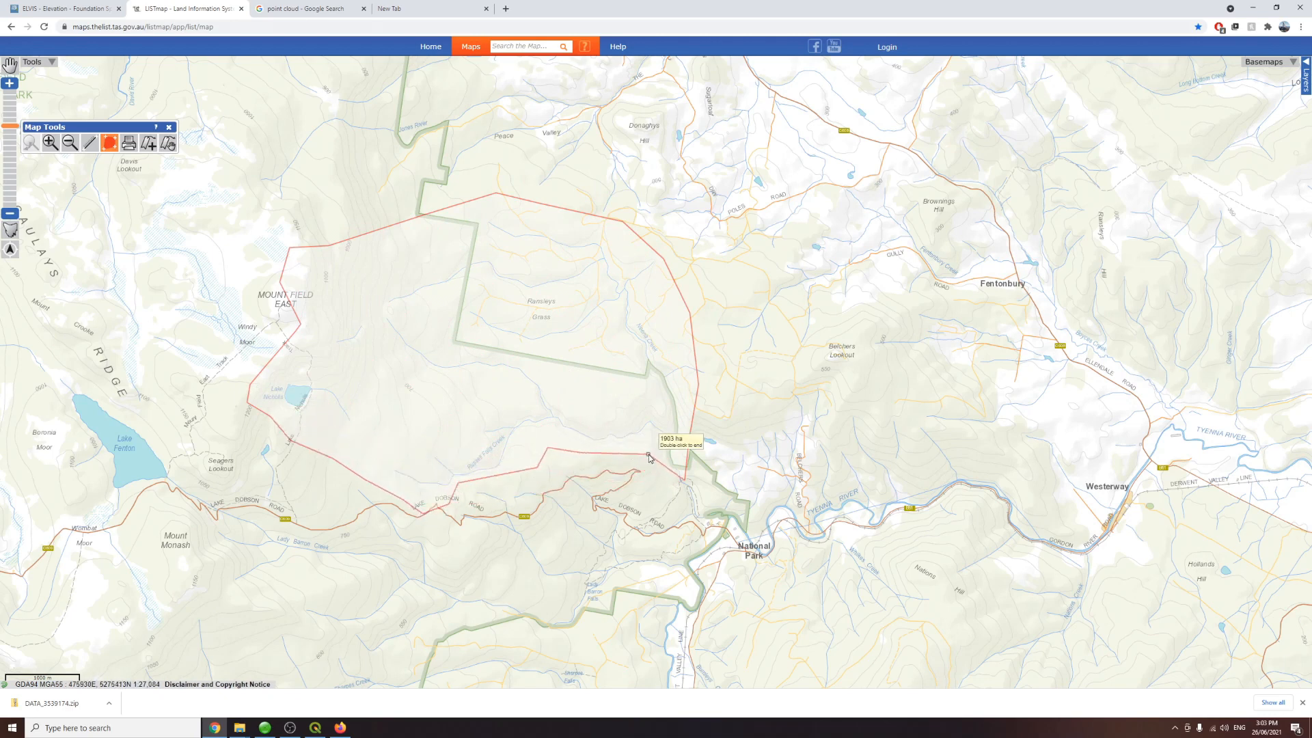
double_click(667, 483)
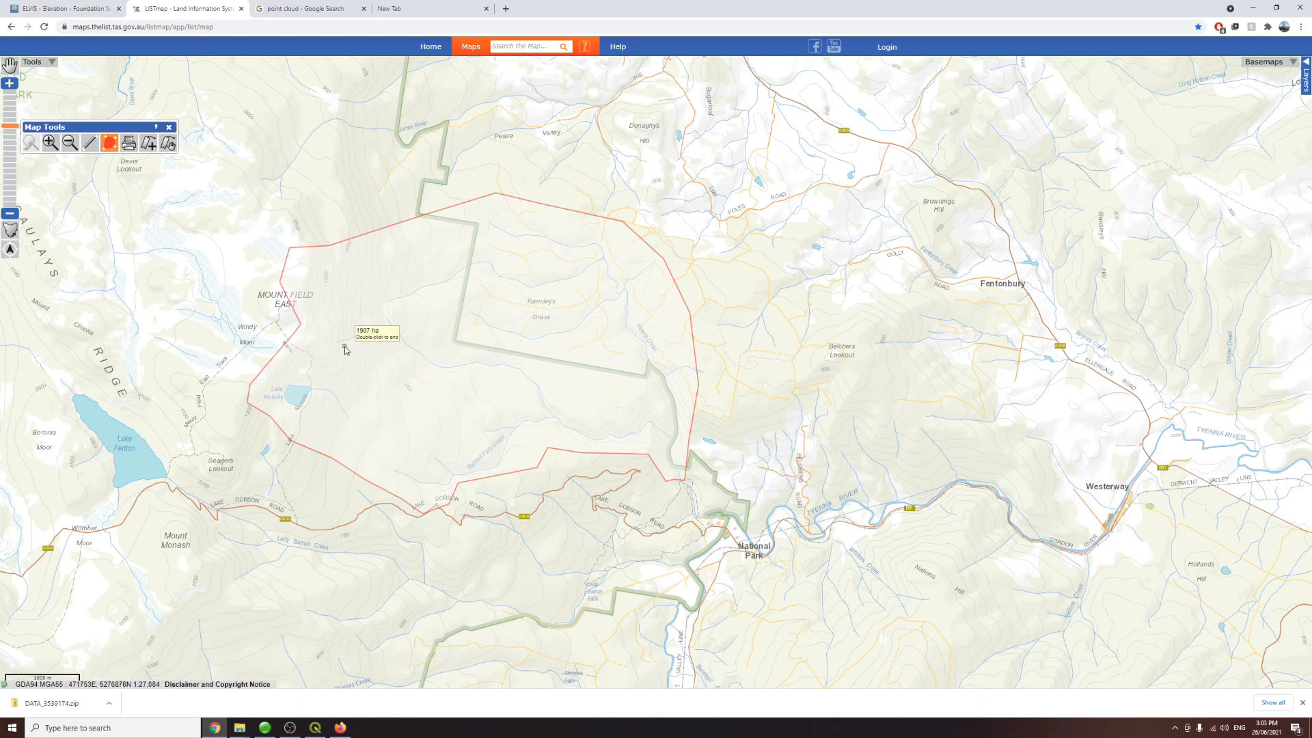
click(169, 128)
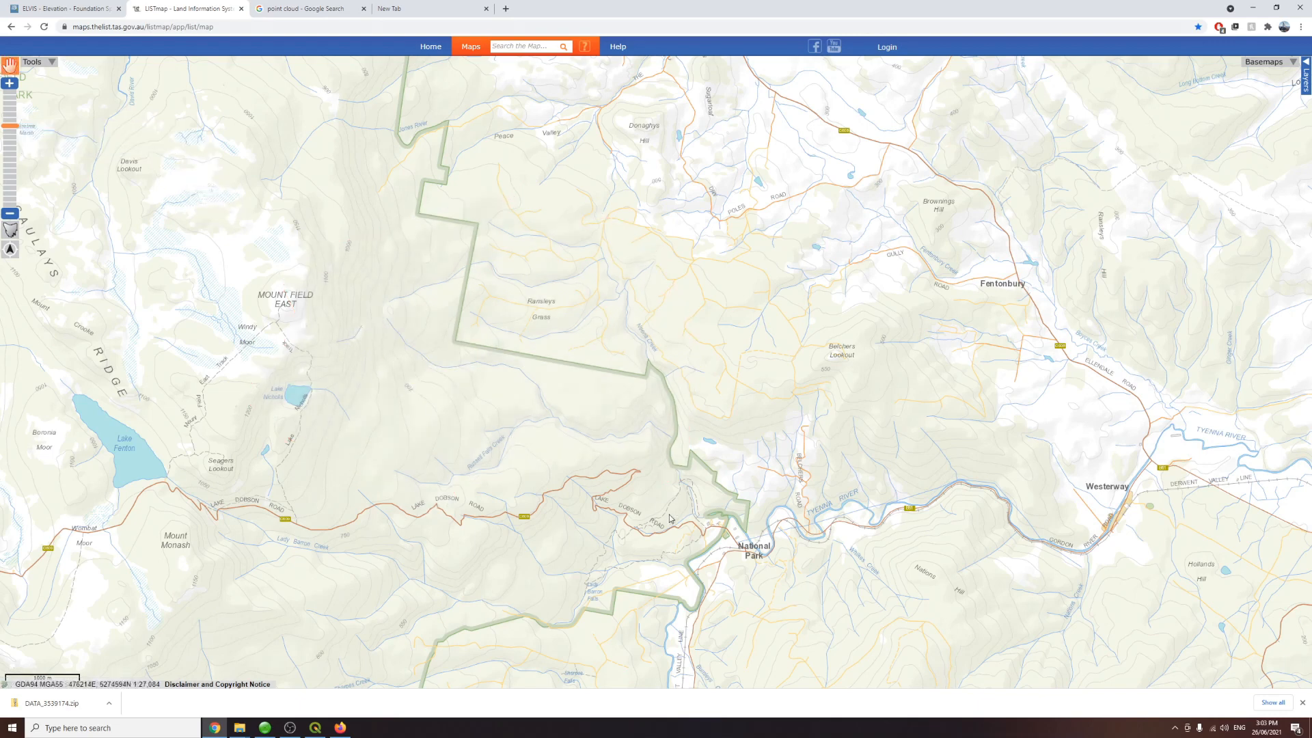
Step: Navigate back to Trestle Falls in Wellington Park, switch the basemap to TASMAP, and return to QGIS
scroll(489, 363, down, 2)
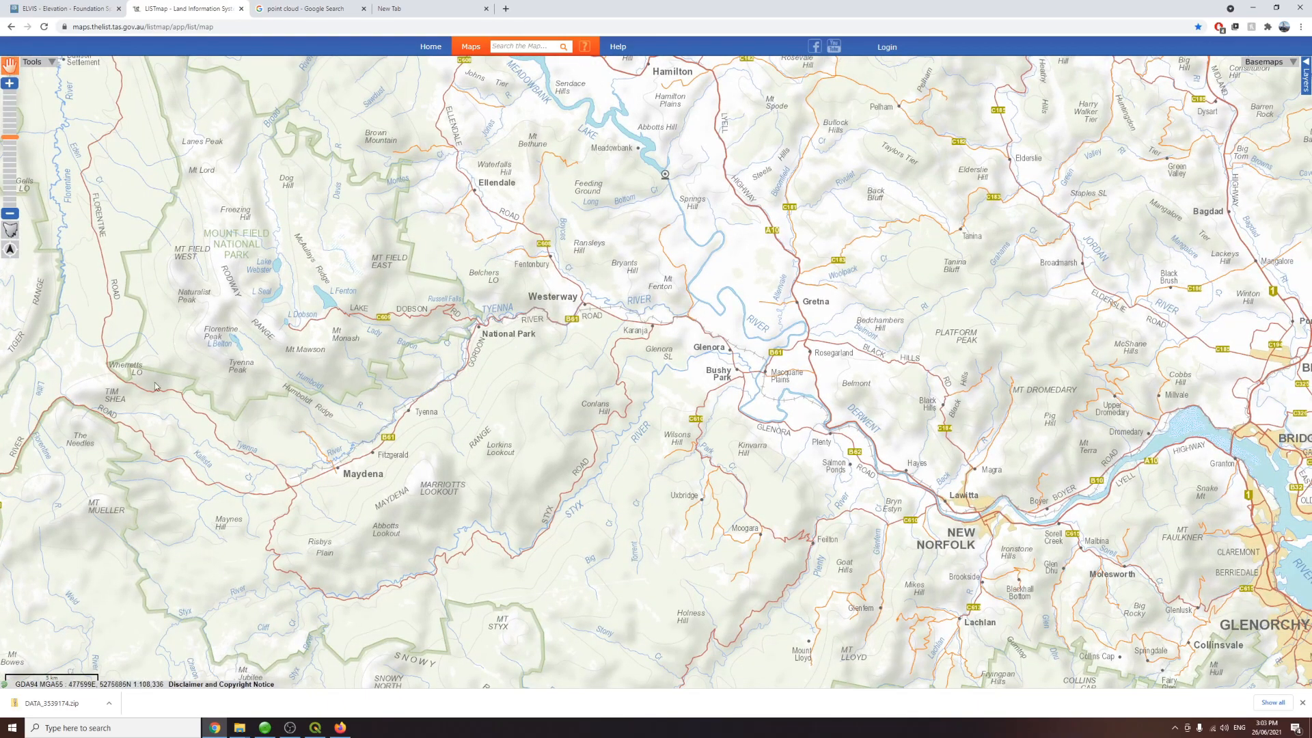
drag(420, 399, 88, 205)
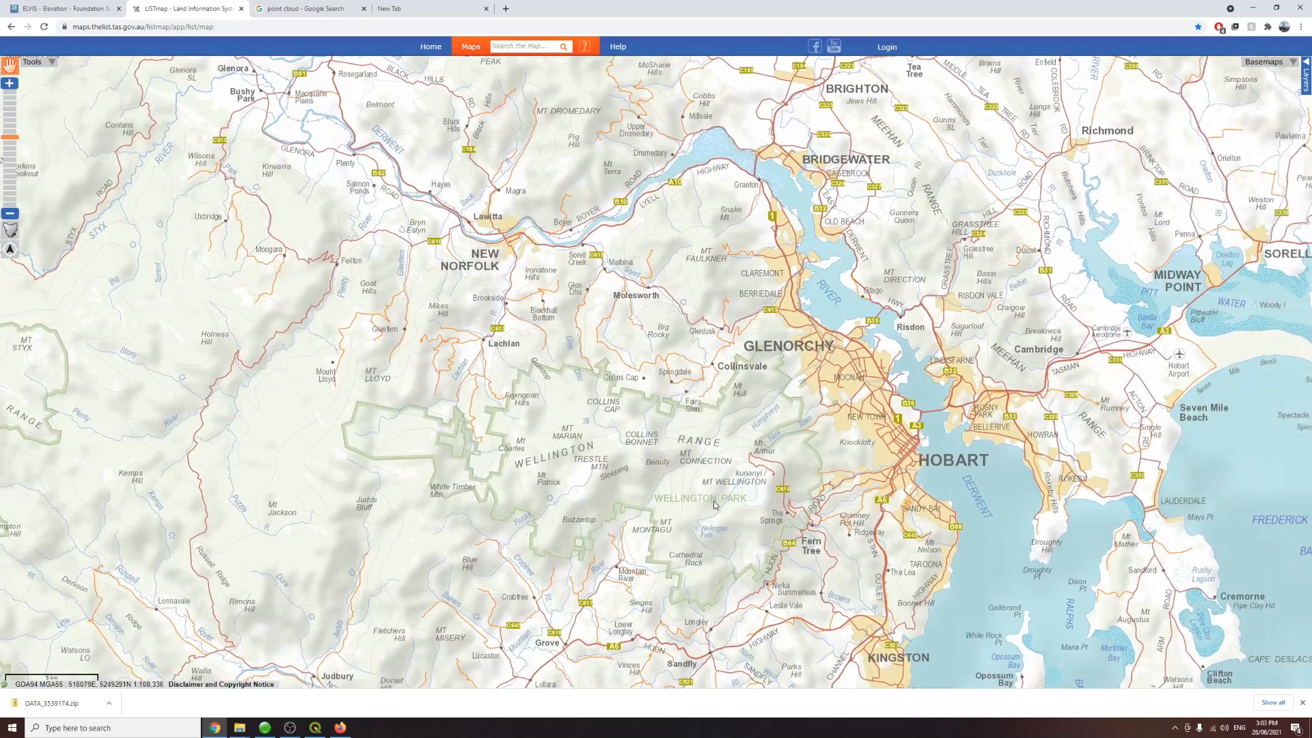
scroll(652, 466, up, 1)
scroll(652, 466, up, 1)
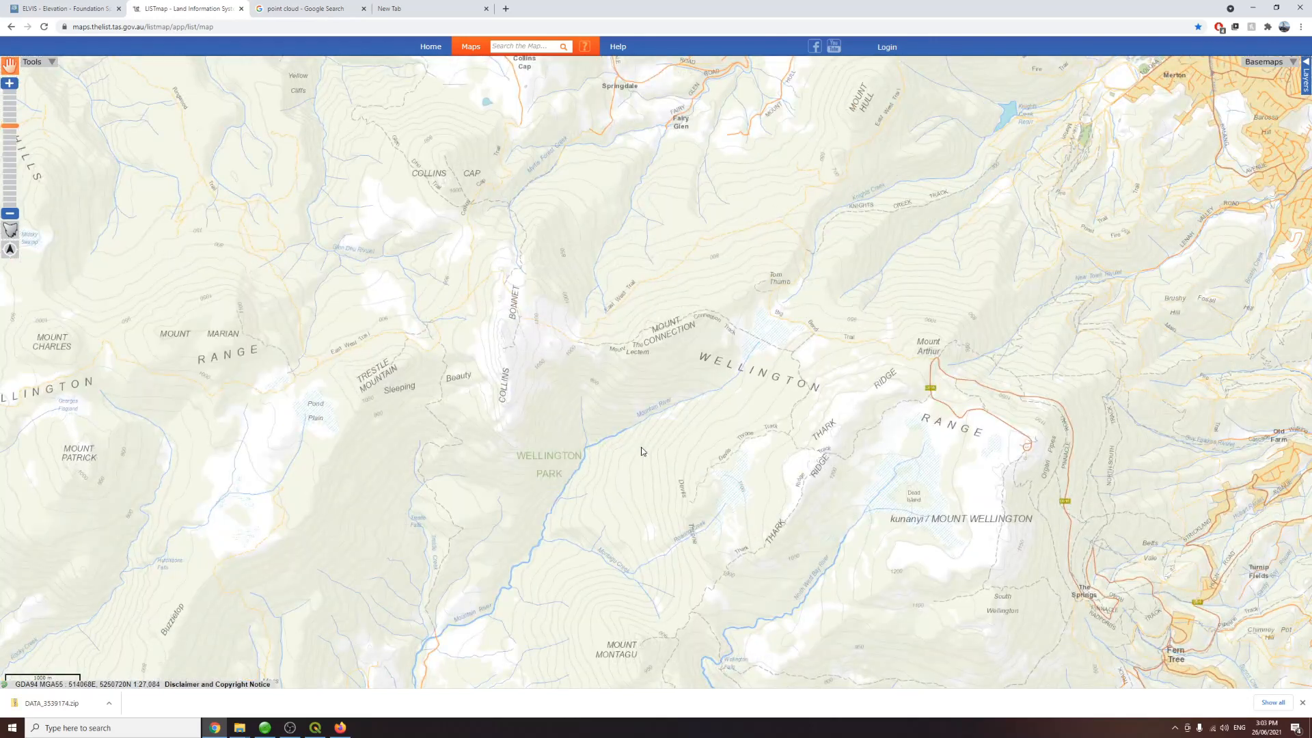
drag(807, 478, 768, 407)
drag(469, 412, 577, 425)
scroll(474, 501, up, 1)
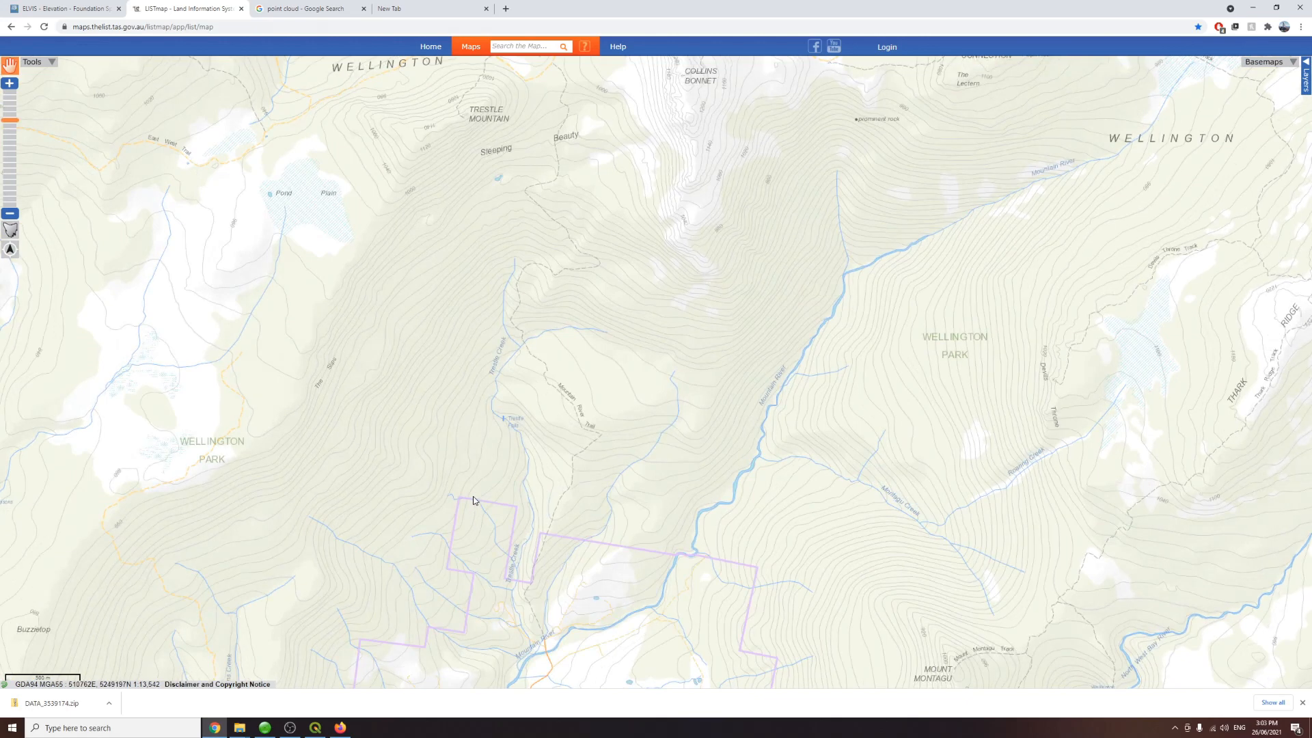
click(1264, 61)
click(1238, 125)
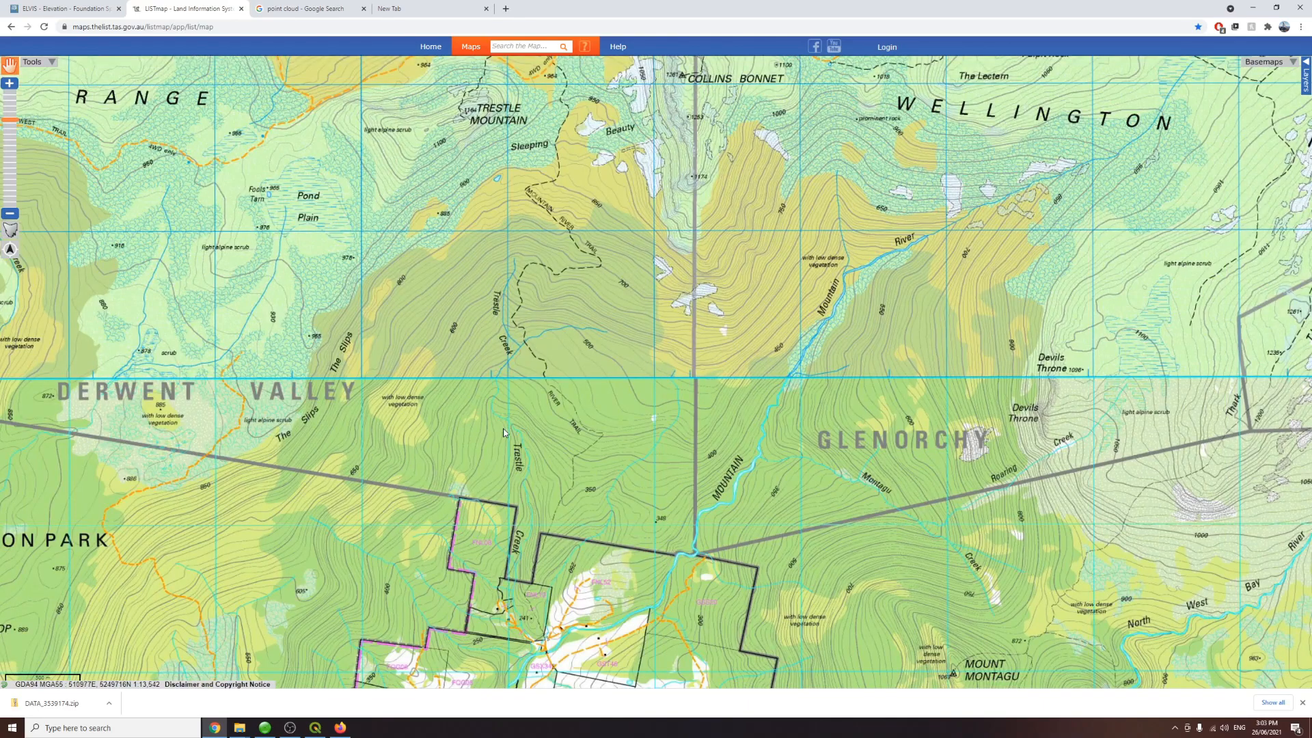
click(315, 727)
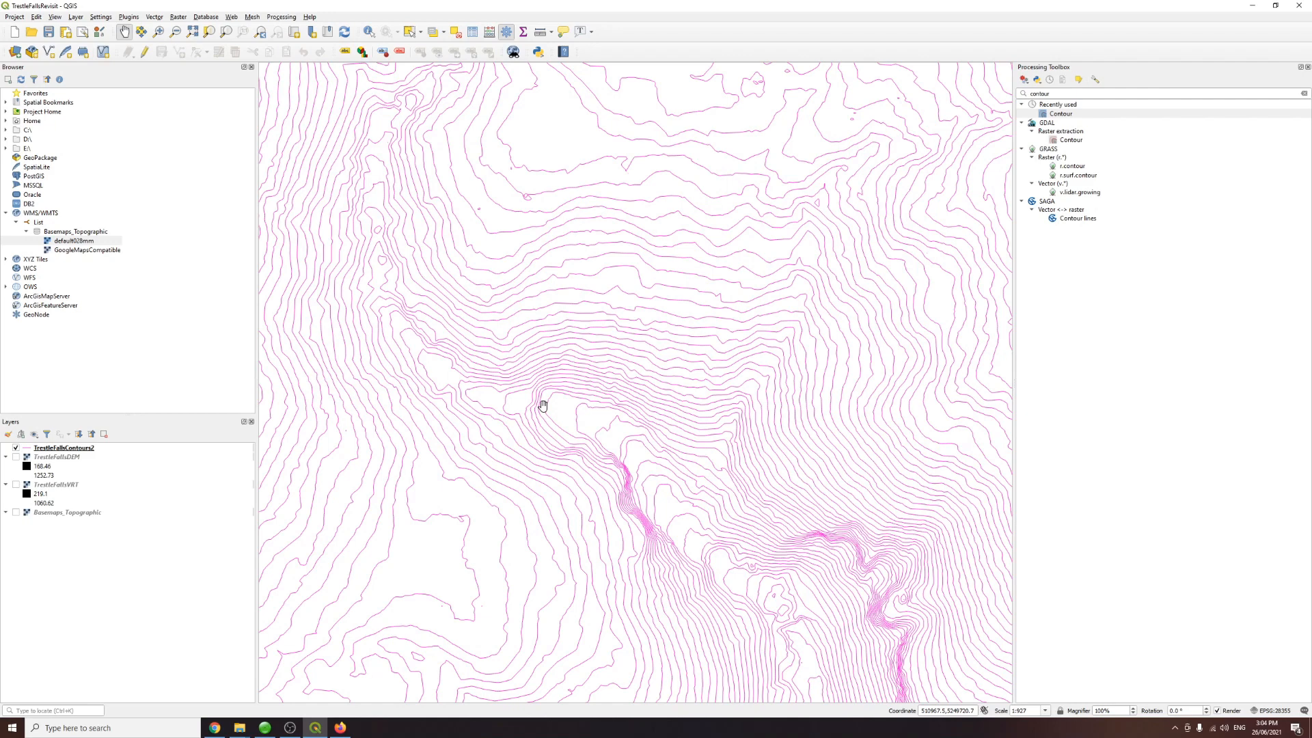
Step: Turn on the Topographic basemap beneath the contours, then hide the contour layer to see the basemap around Trestle Falls
scroll(543, 405, down, 1)
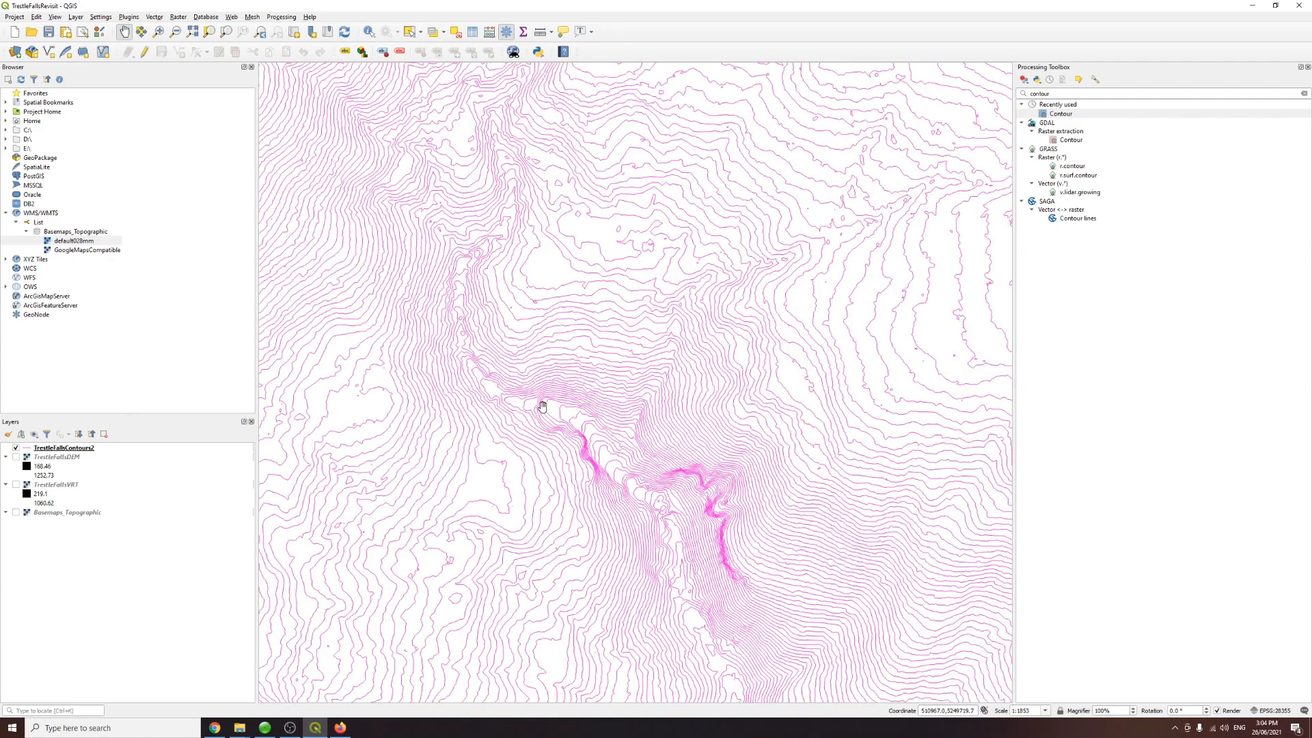
drag(642, 433, 532, 409)
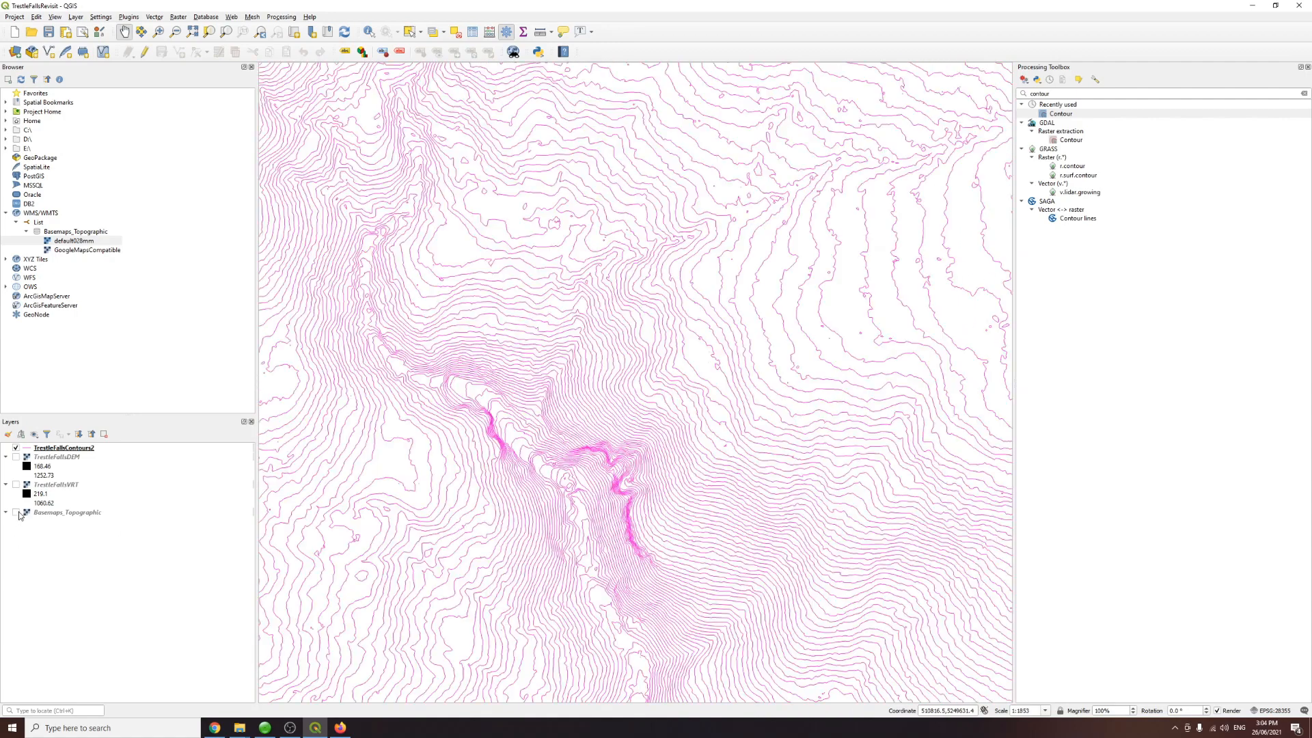
click(16, 513)
drag(545, 408, 429, 402)
drag(490, 430, 499, 323)
scroll(472, 331, down, 1)
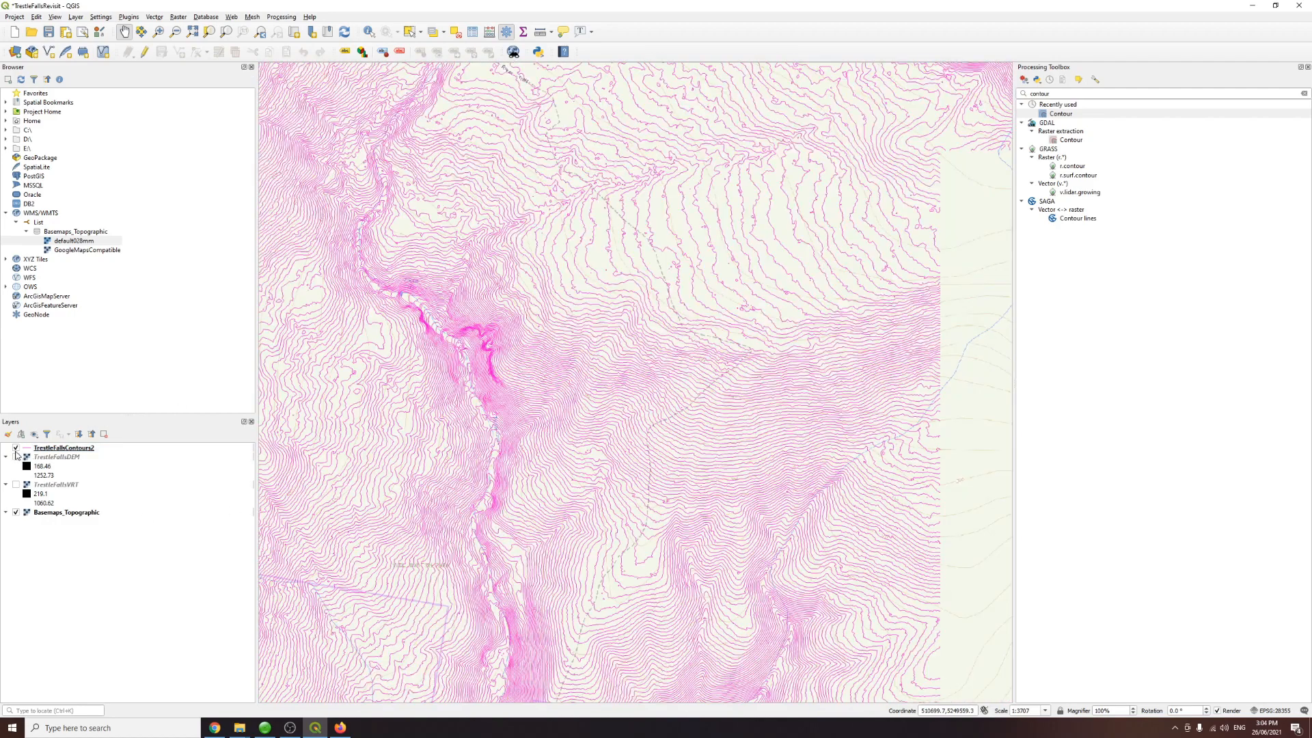
click(15, 448)
drag(558, 542, 610, 313)
drag(616, 381, 585, 669)
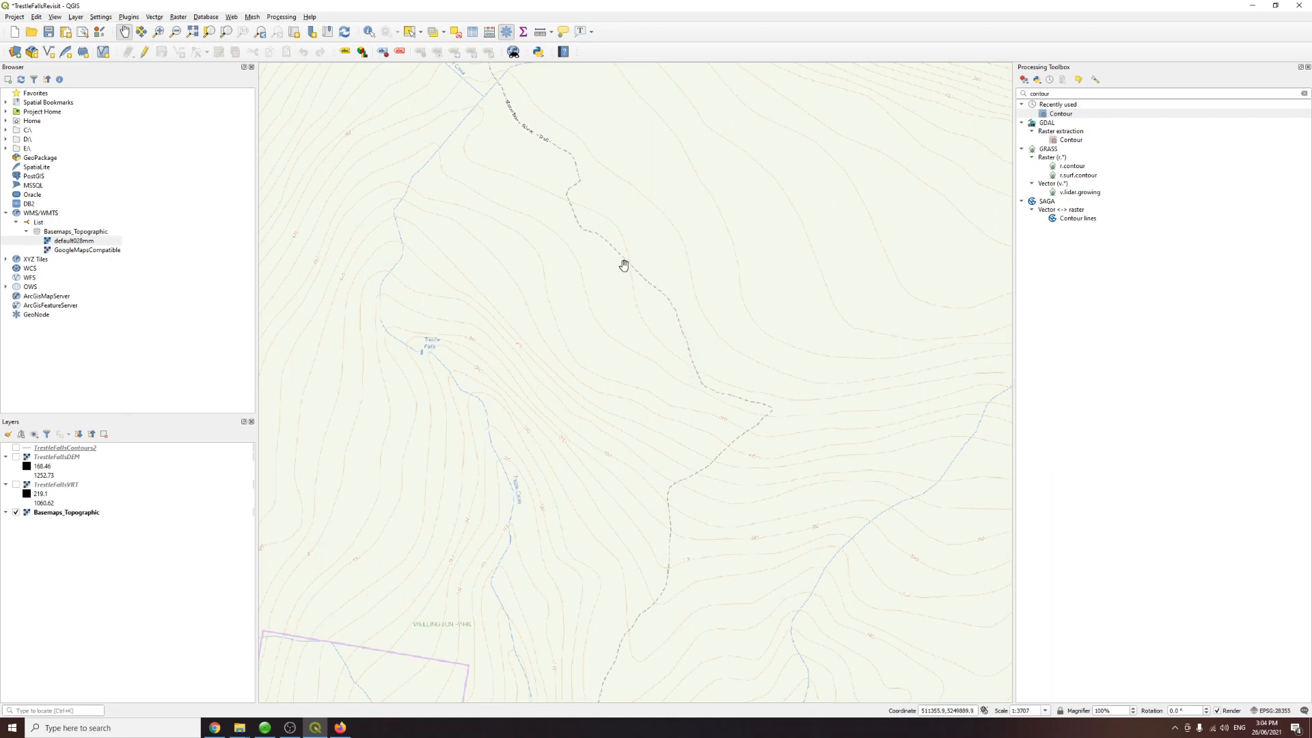
Step: Measure the straight-line distance from the walking track to Trestle Falls with the line measurement tool
click(550, 32)
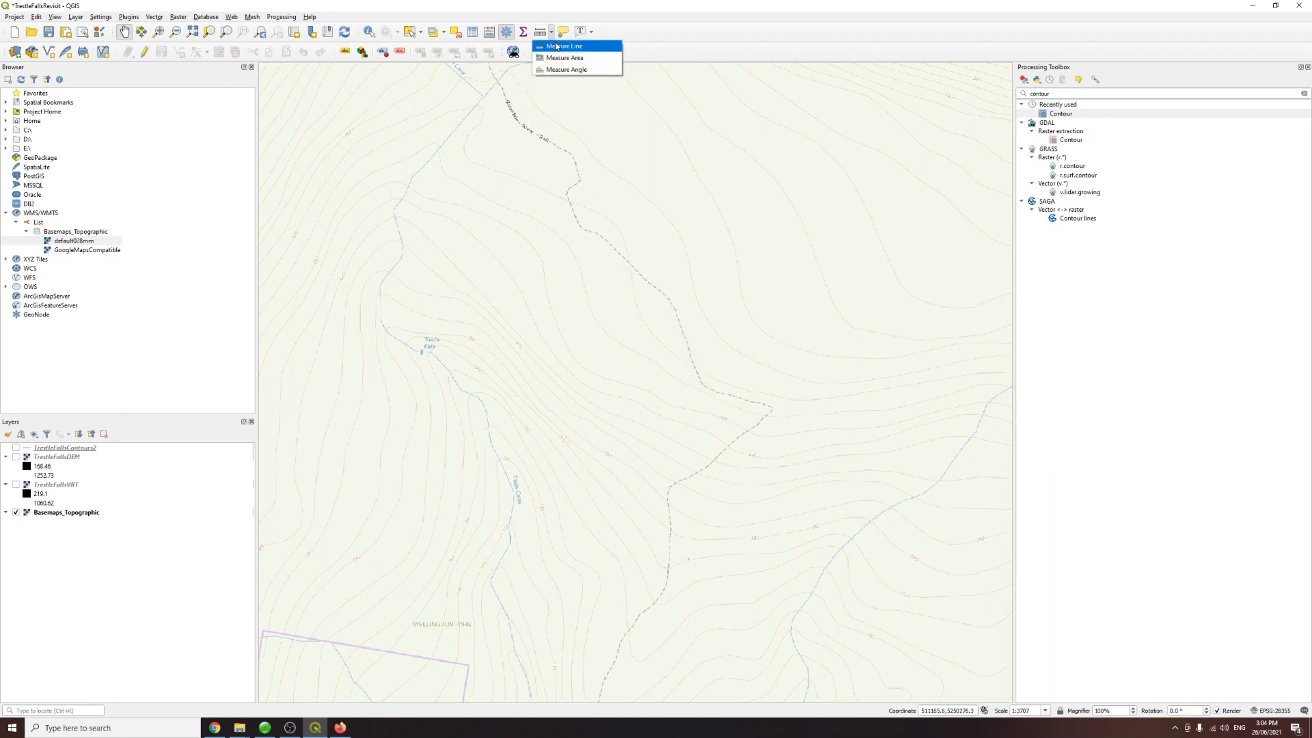
click(557, 44)
click(615, 251)
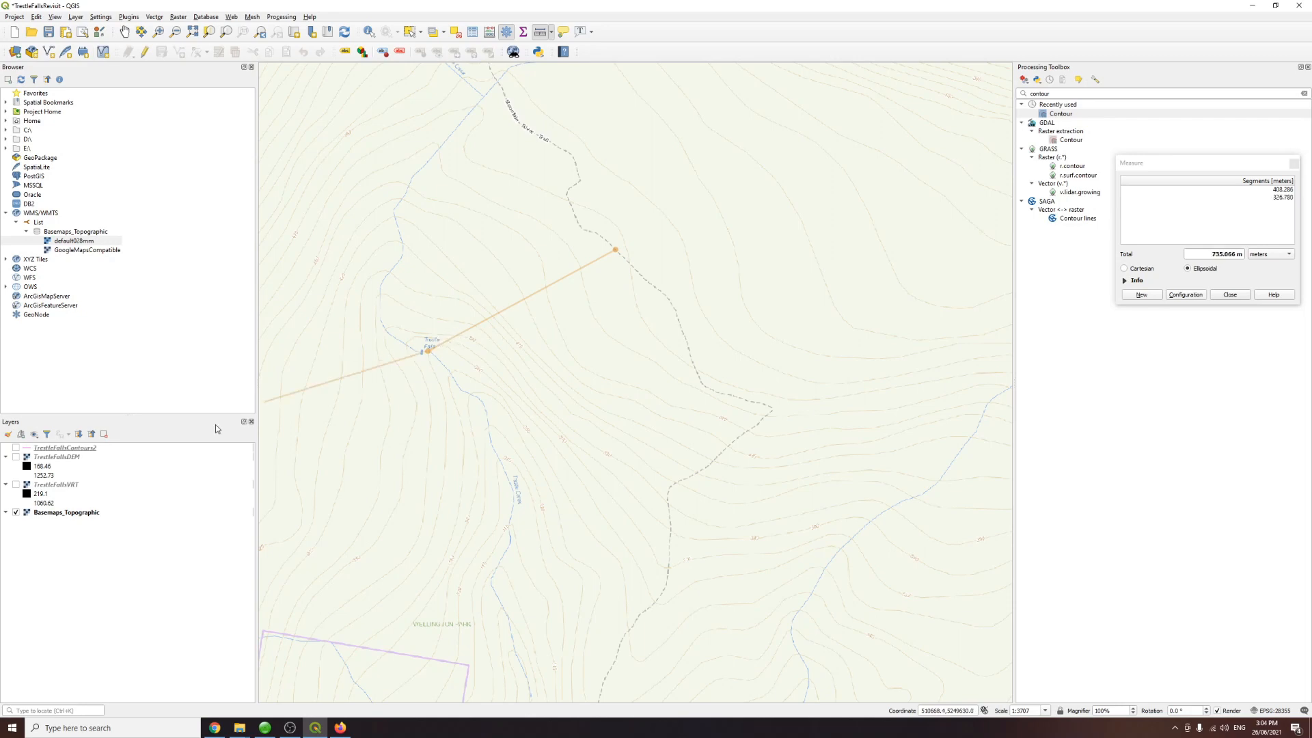
click(1232, 294)
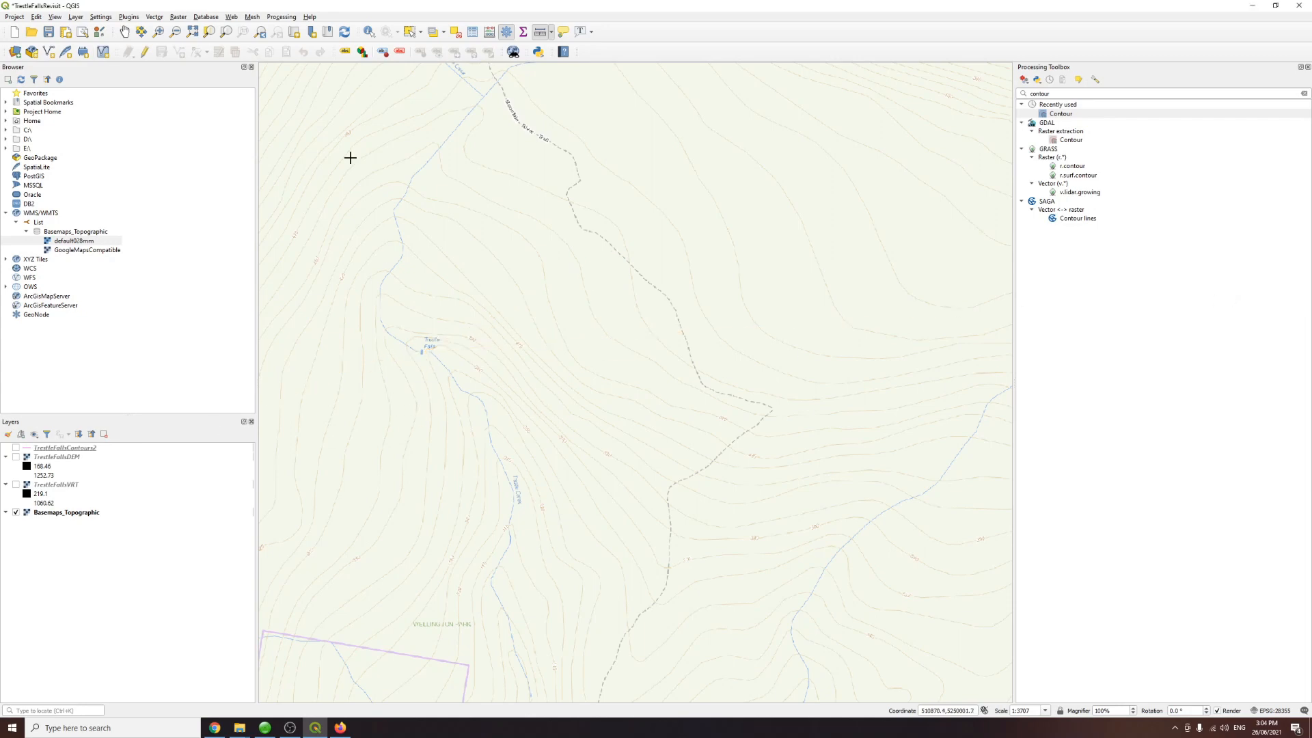
Step: Save the project and turn the contour layer back on over the basemap
click(125, 31)
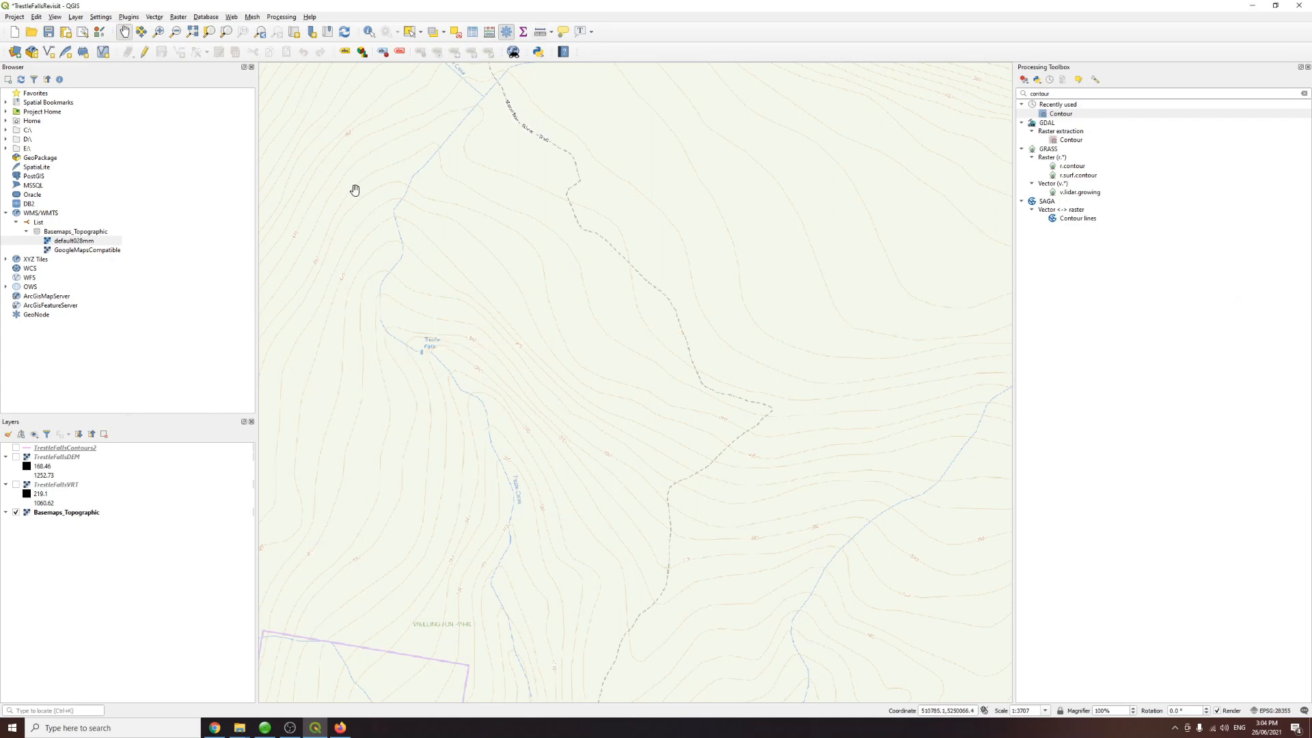
click(49, 31)
drag(516, 332, 524, 359)
scroll(510, 372, up, 1)
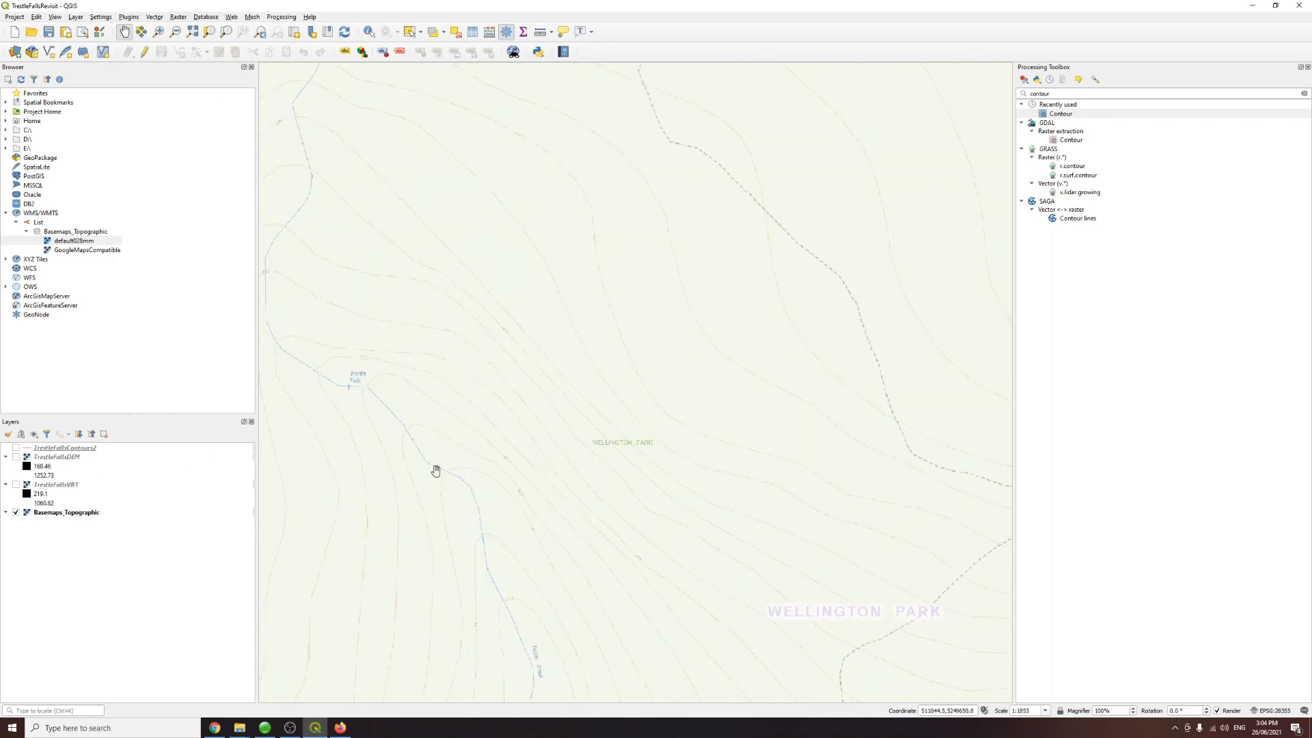
click(16, 449)
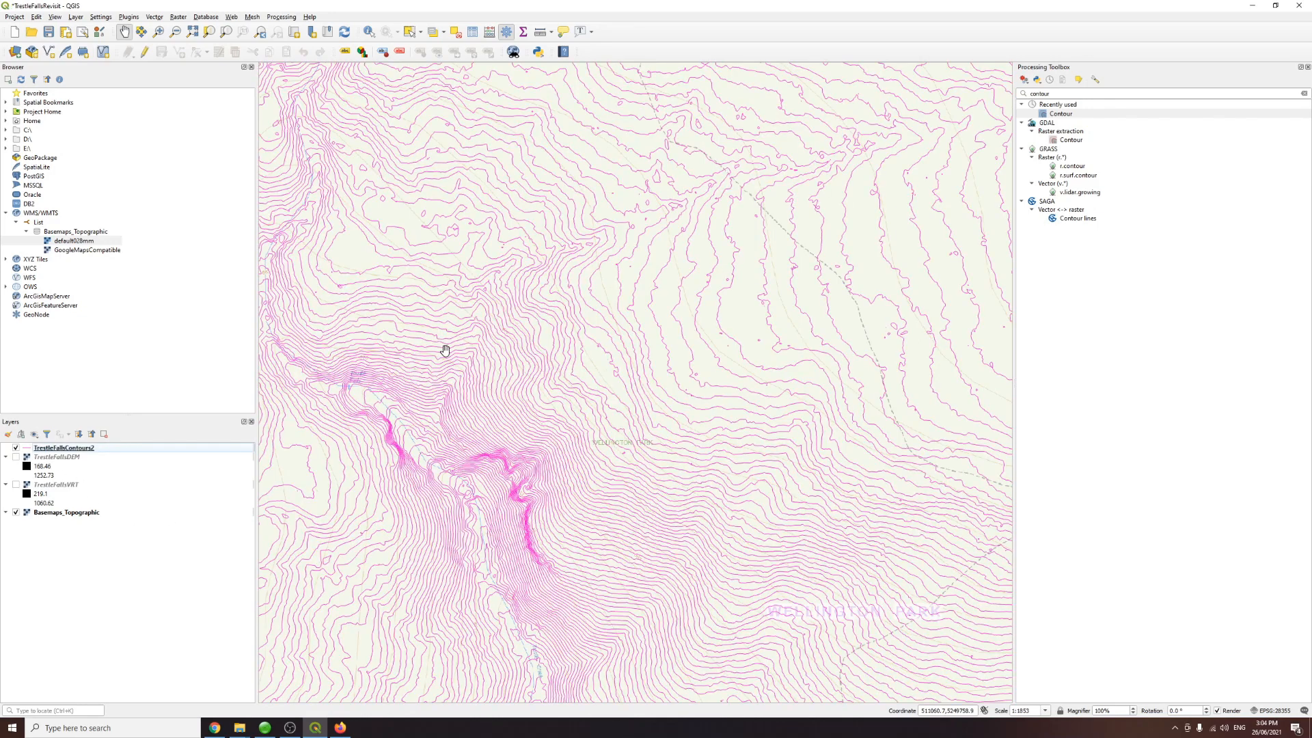
drag(407, 439, 506, 428)
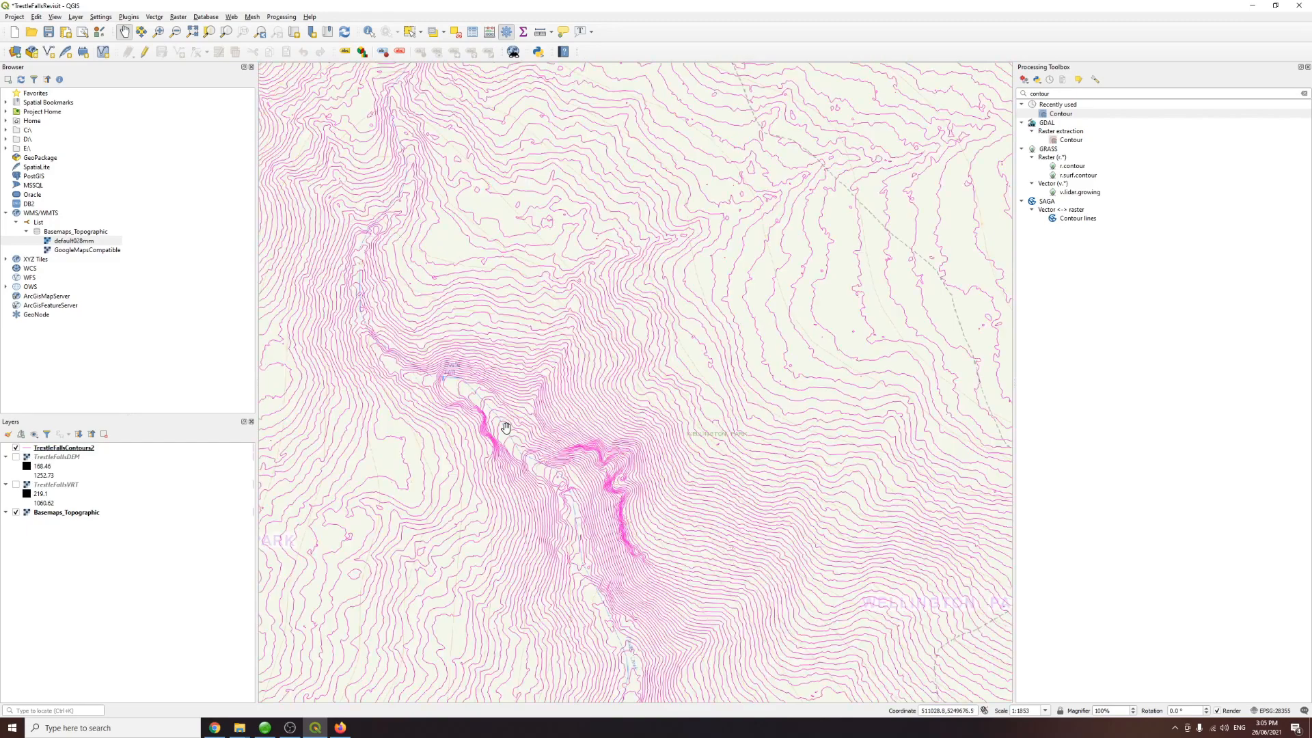
scroll(524, 507, up, 1)
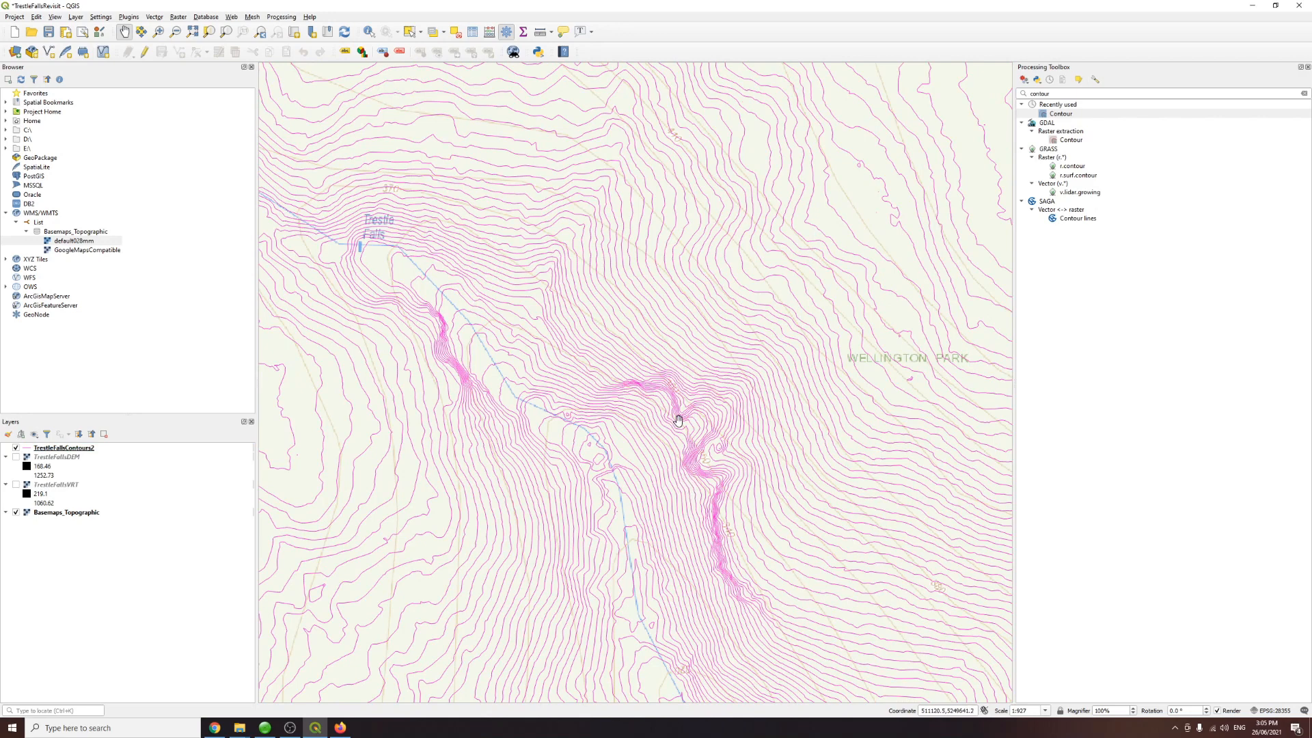
scroll(679, 419, down, 1)
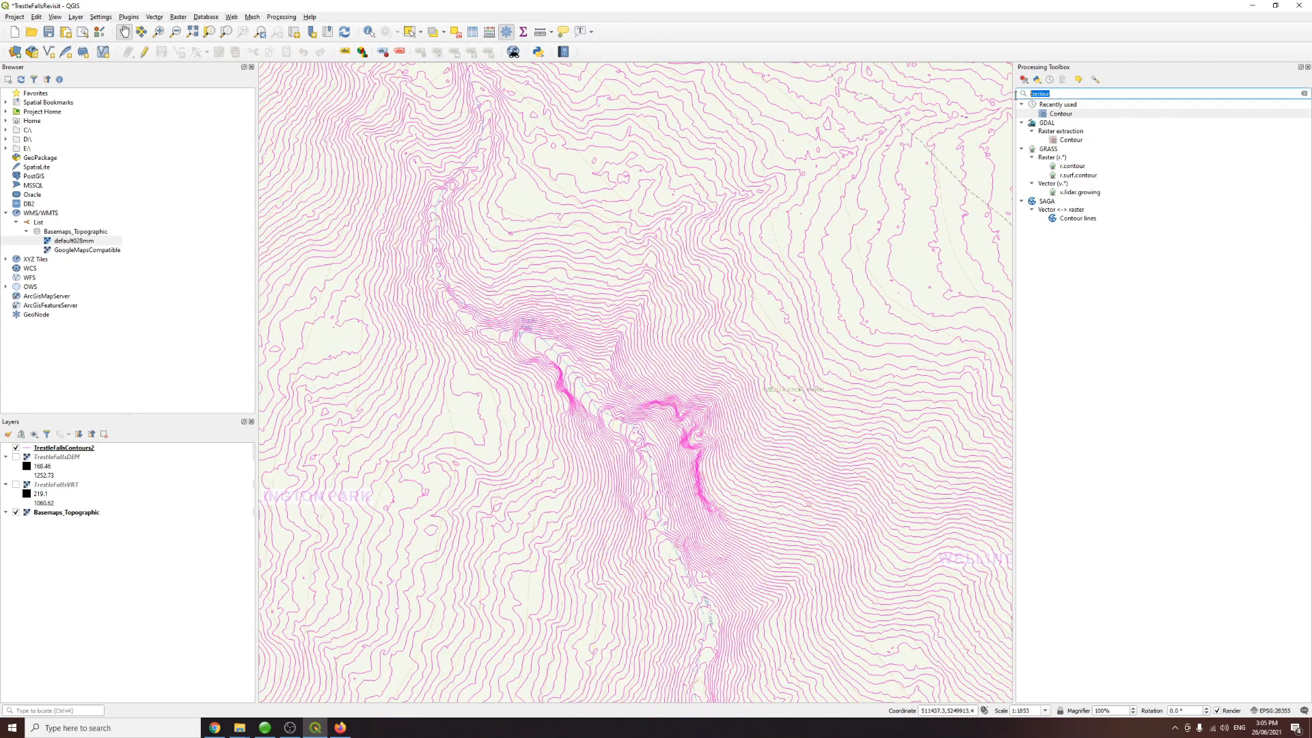
Step: Open the Raster terrain analysis Slope tool and choose TrestleFallsDEM as the elevation layer
text(slope)
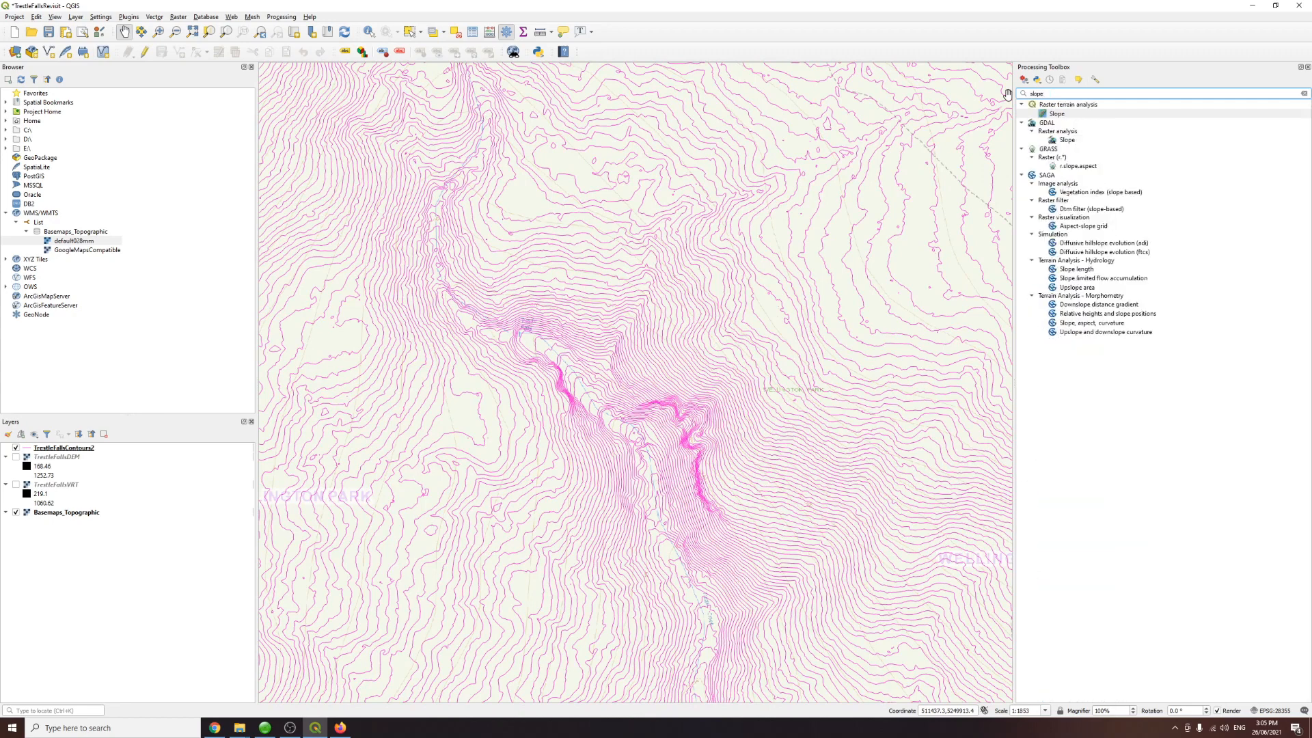
double_click(1057, 114)
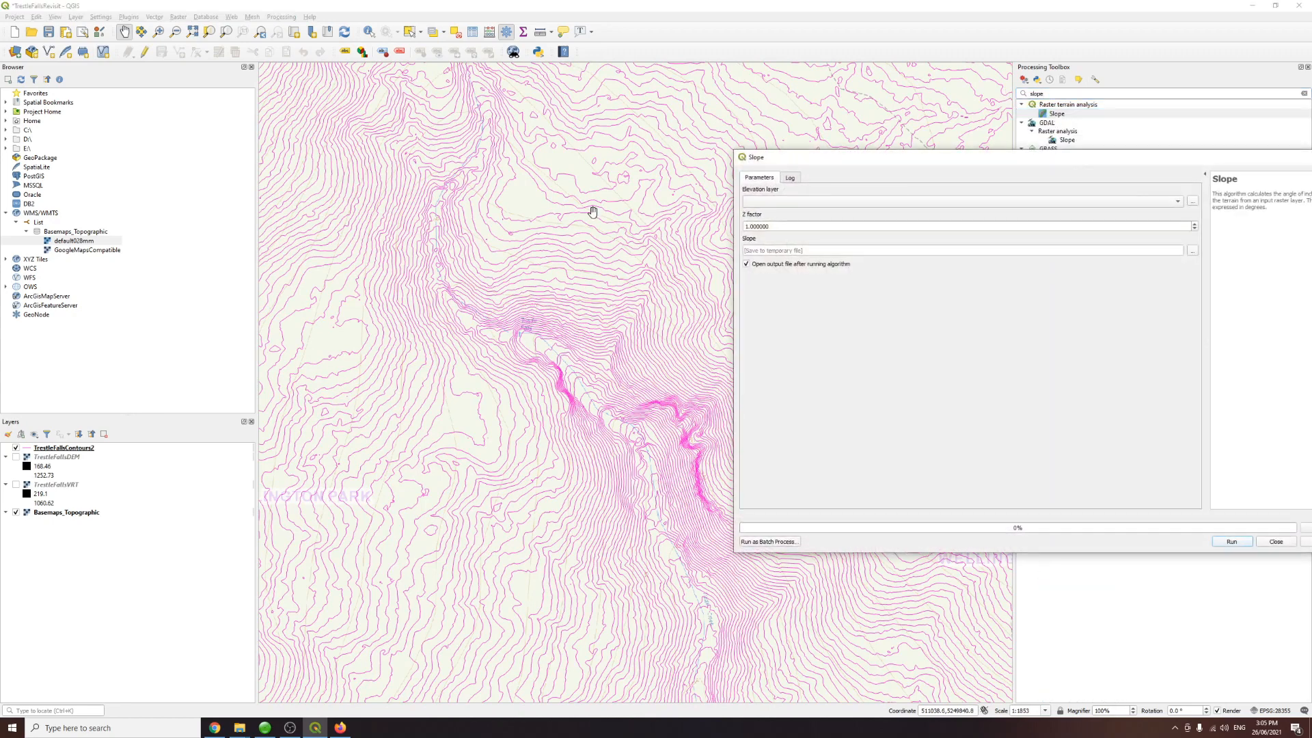
drag(822, 156, 704, 143)
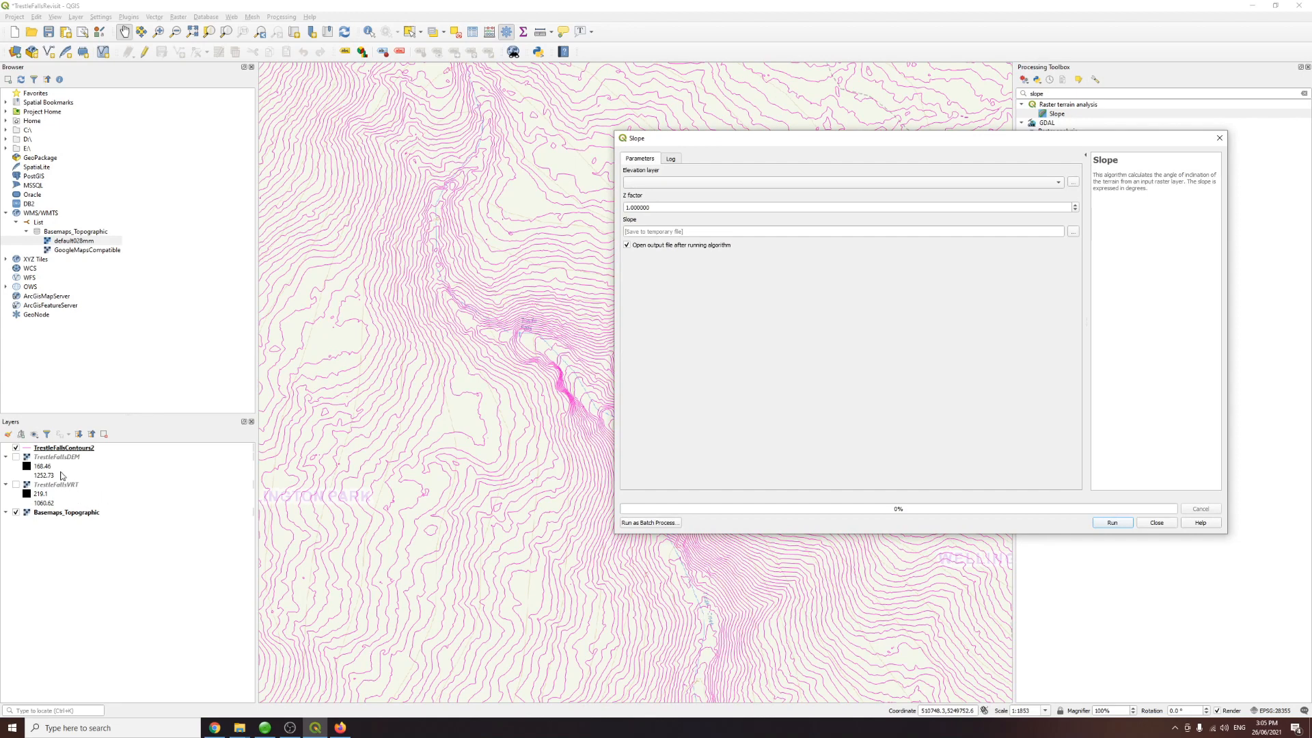
click(685, 183)
click(686, 193)
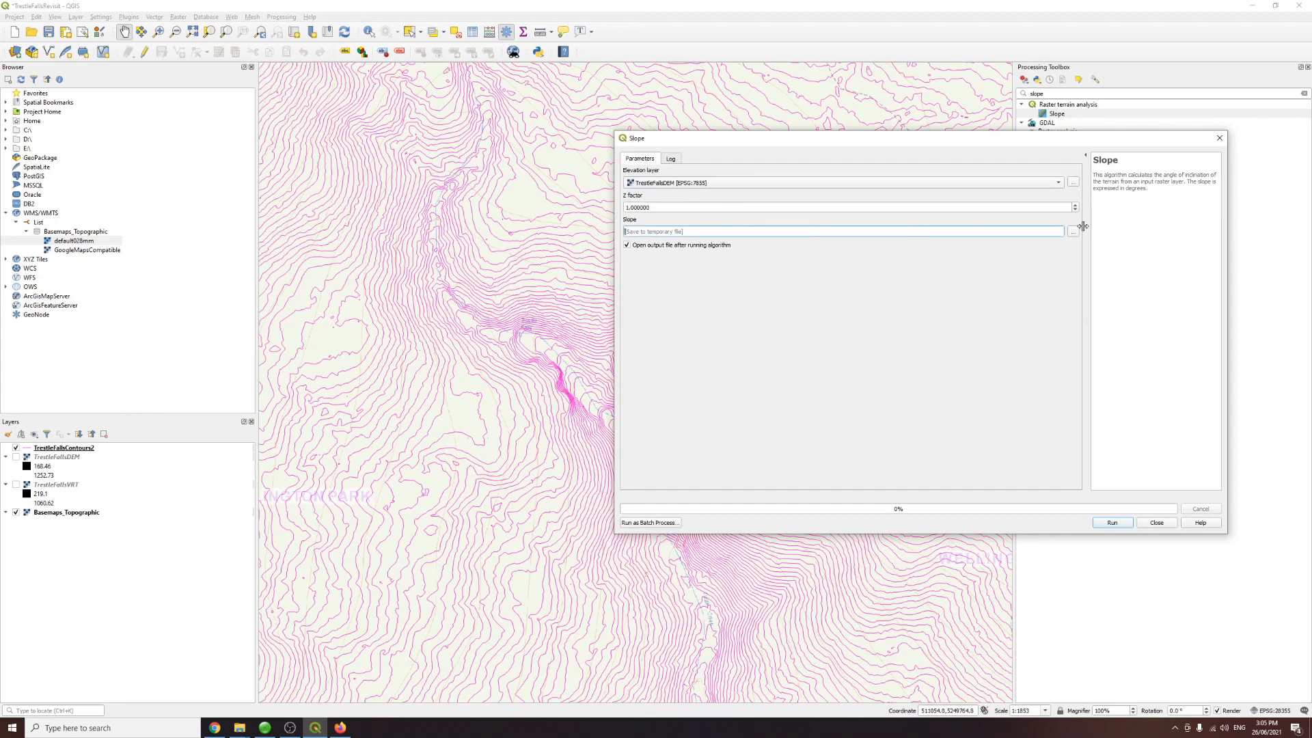
Step: Save the slope output as TrestleFallsSlope.tif in the Merged folder and run the tool
click(1073, 231)
click(1097, 248)
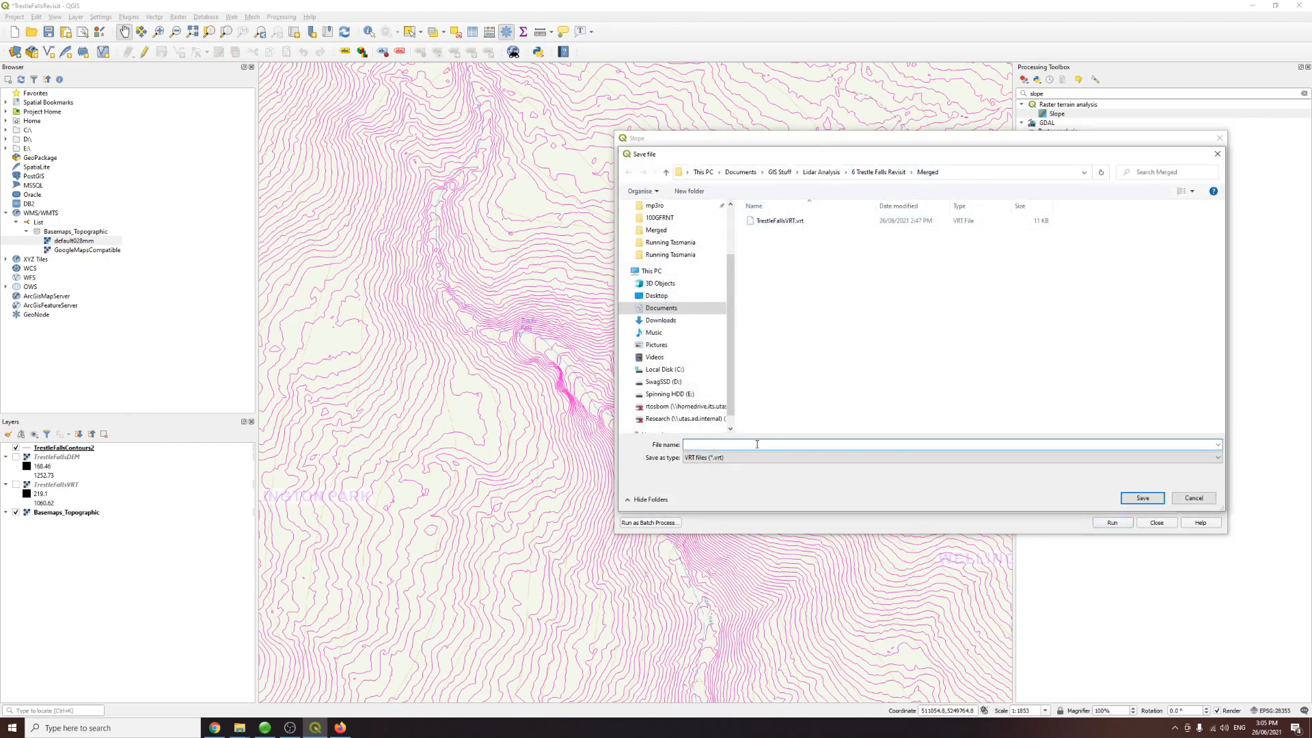
text(TrestleFallsSlope)
click(740, 458)
scroll(732, 481, up, 2)
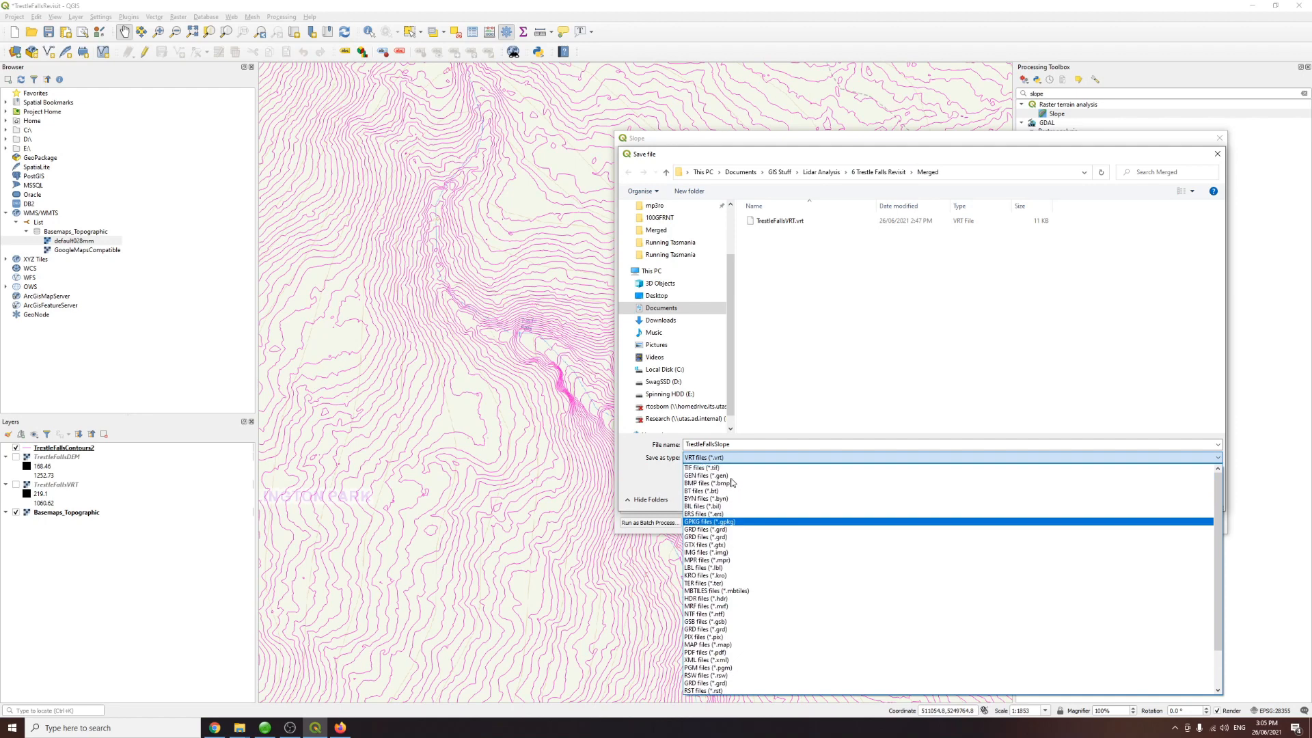
click(711, 468)
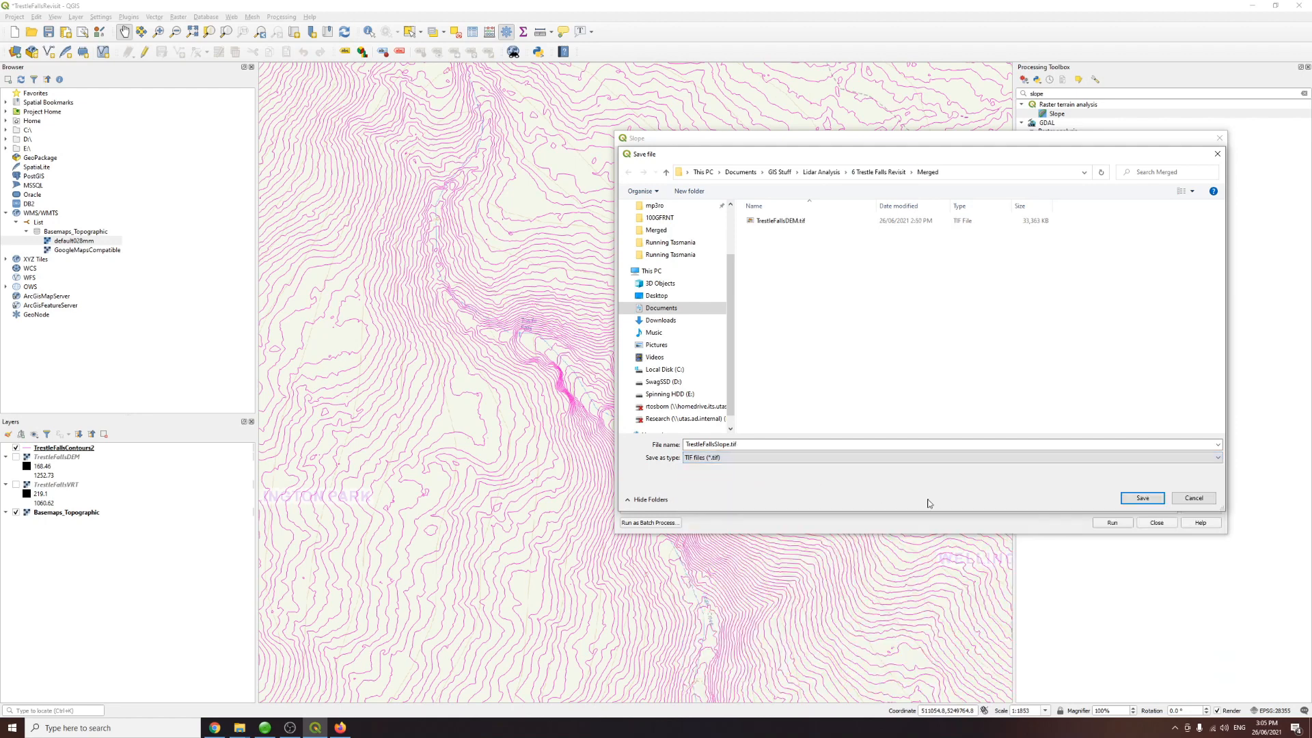
click(1125, 502)
click(1103, 523)
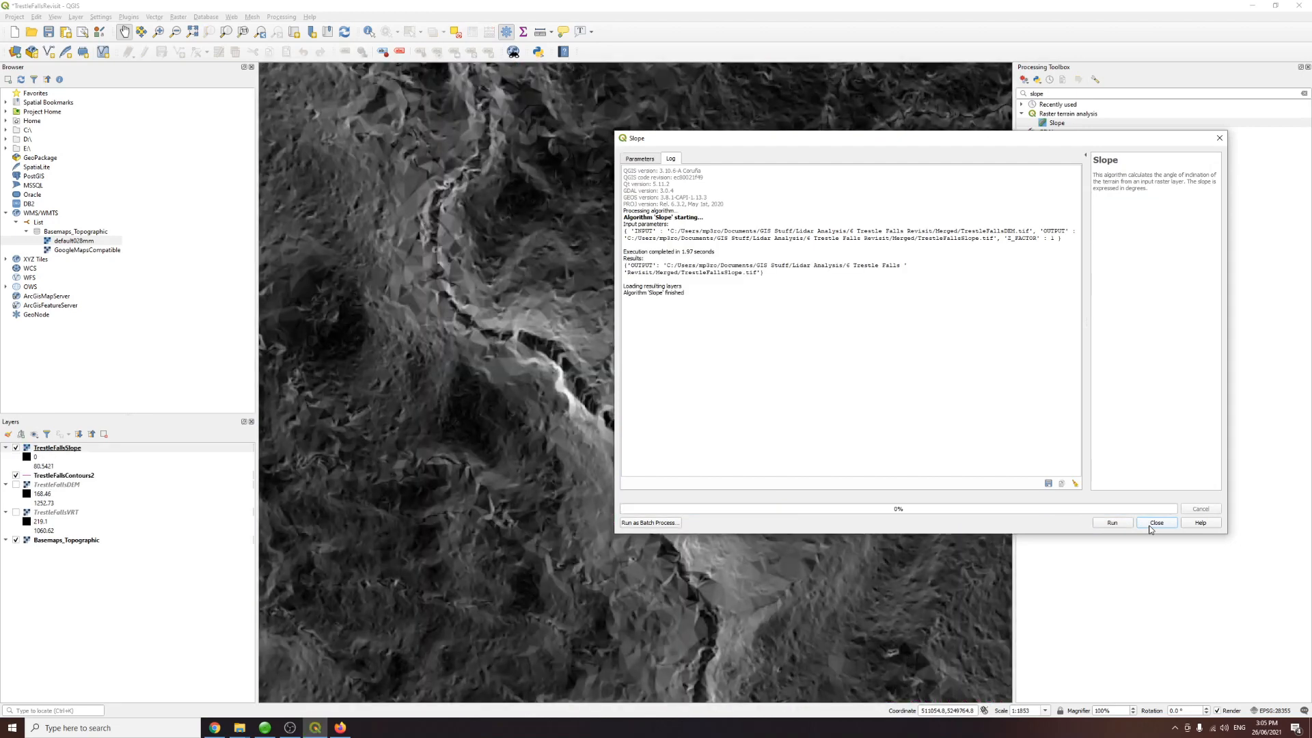
click(1156, 524)
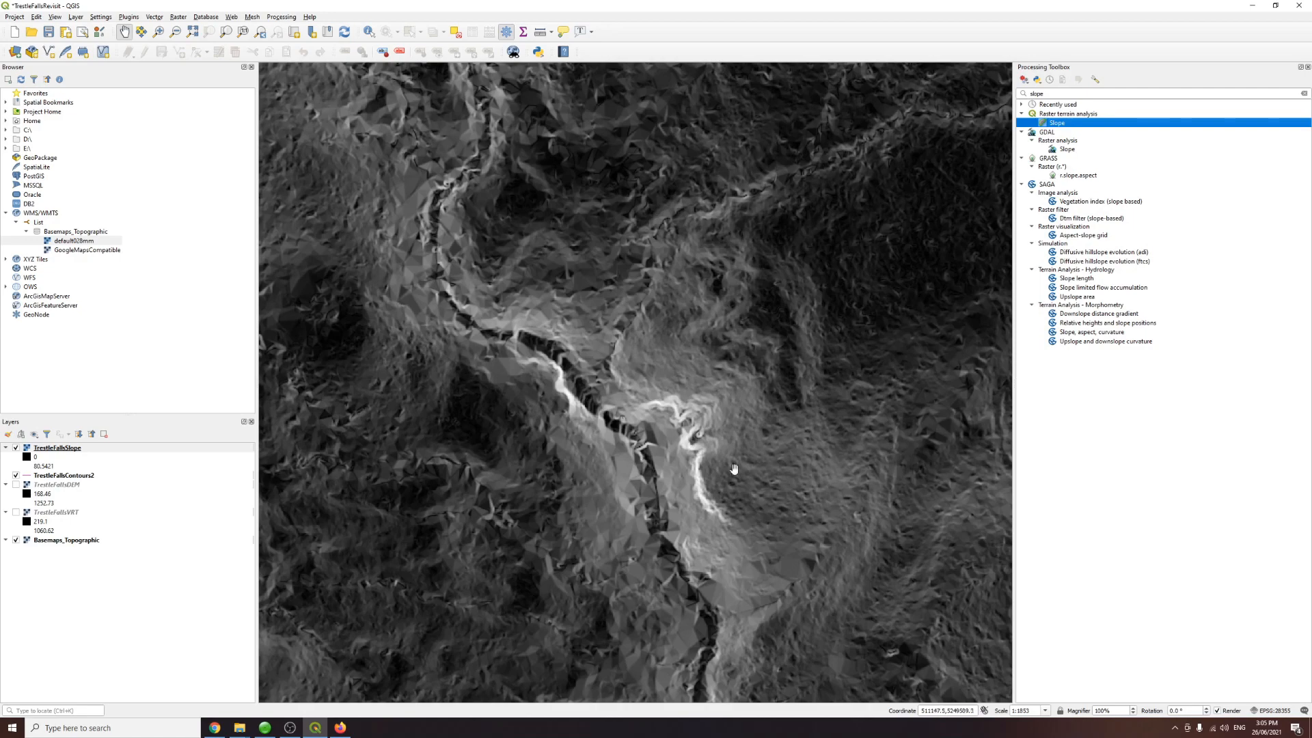
Step: Open the slope layer's symbology properties and set the render type to Singleband pseudocolor
right_click(55, 451)
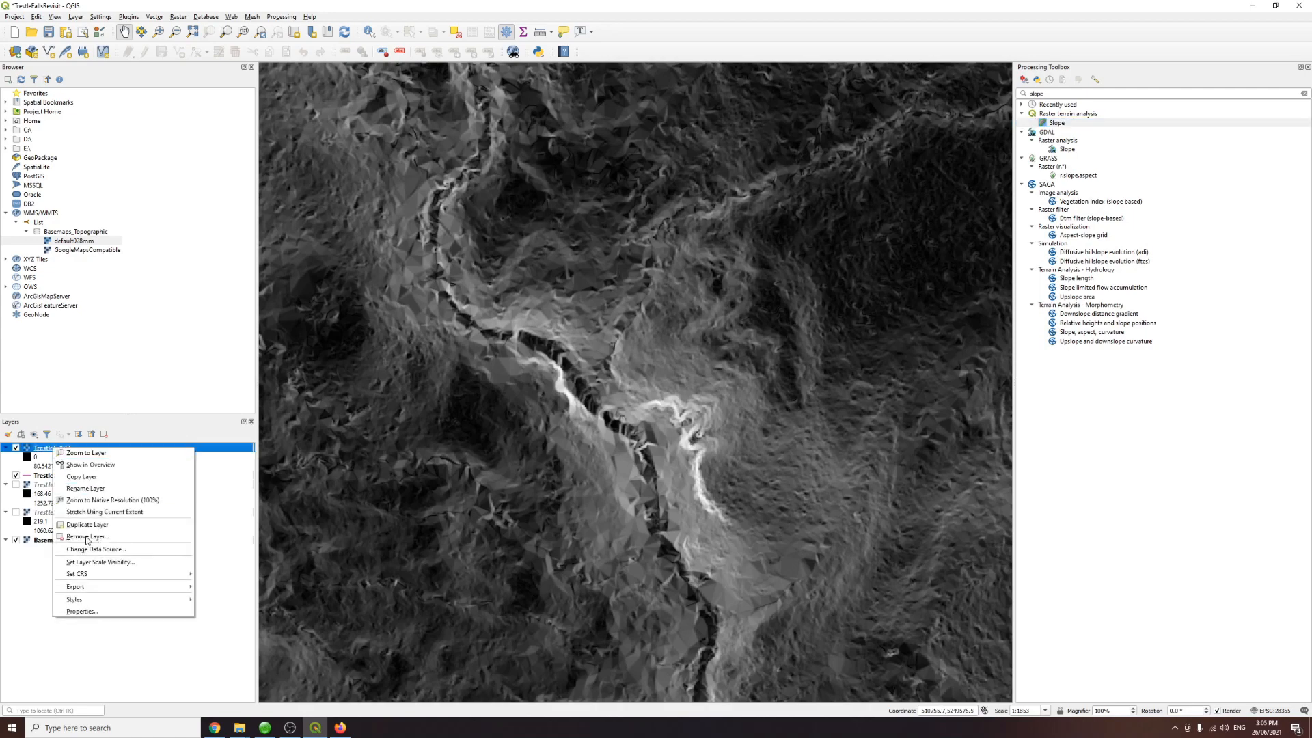
click(68, 605)
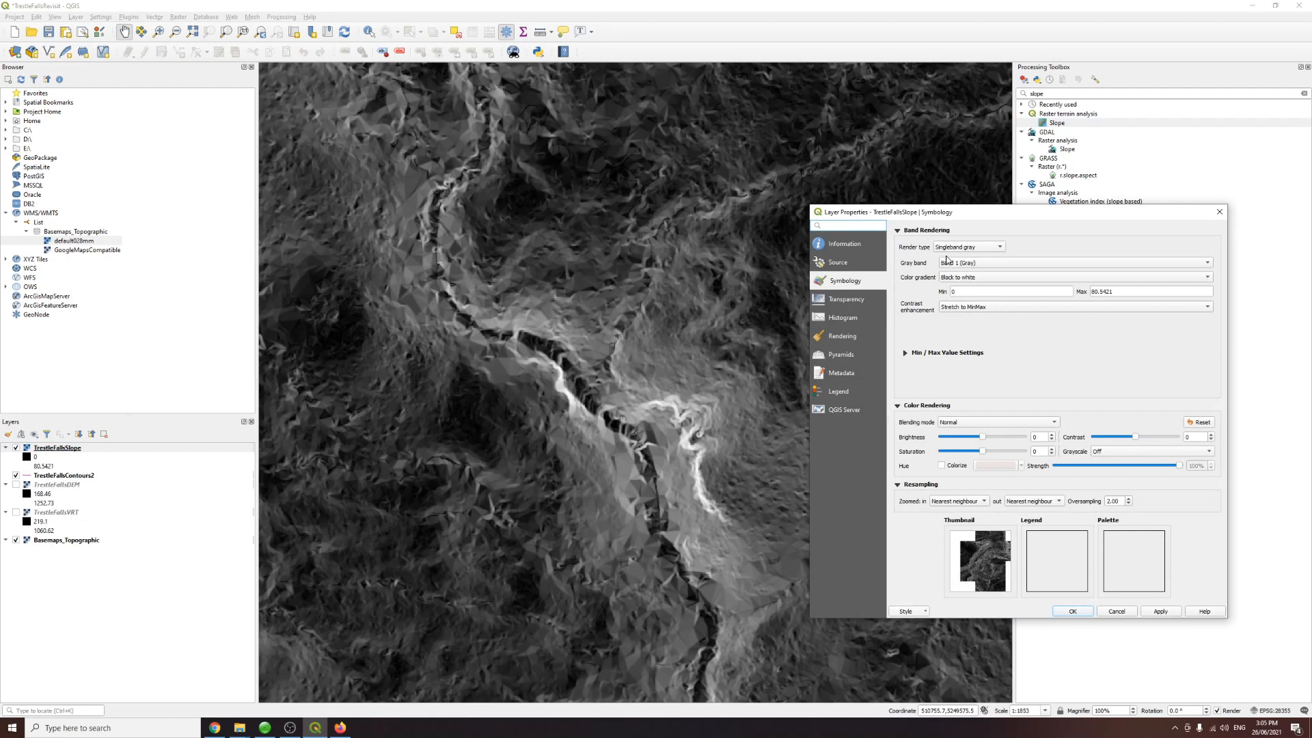
click(63, 451)
click(962, 247)
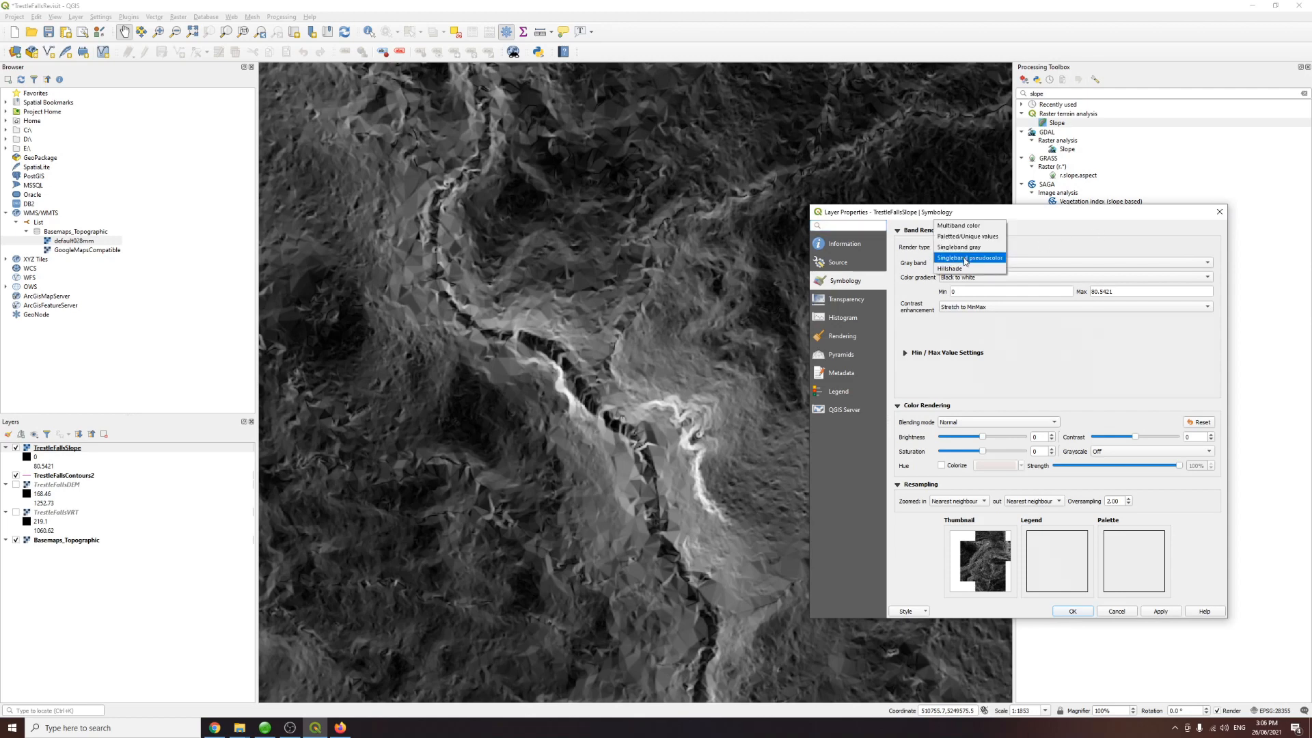
click(965, 258)
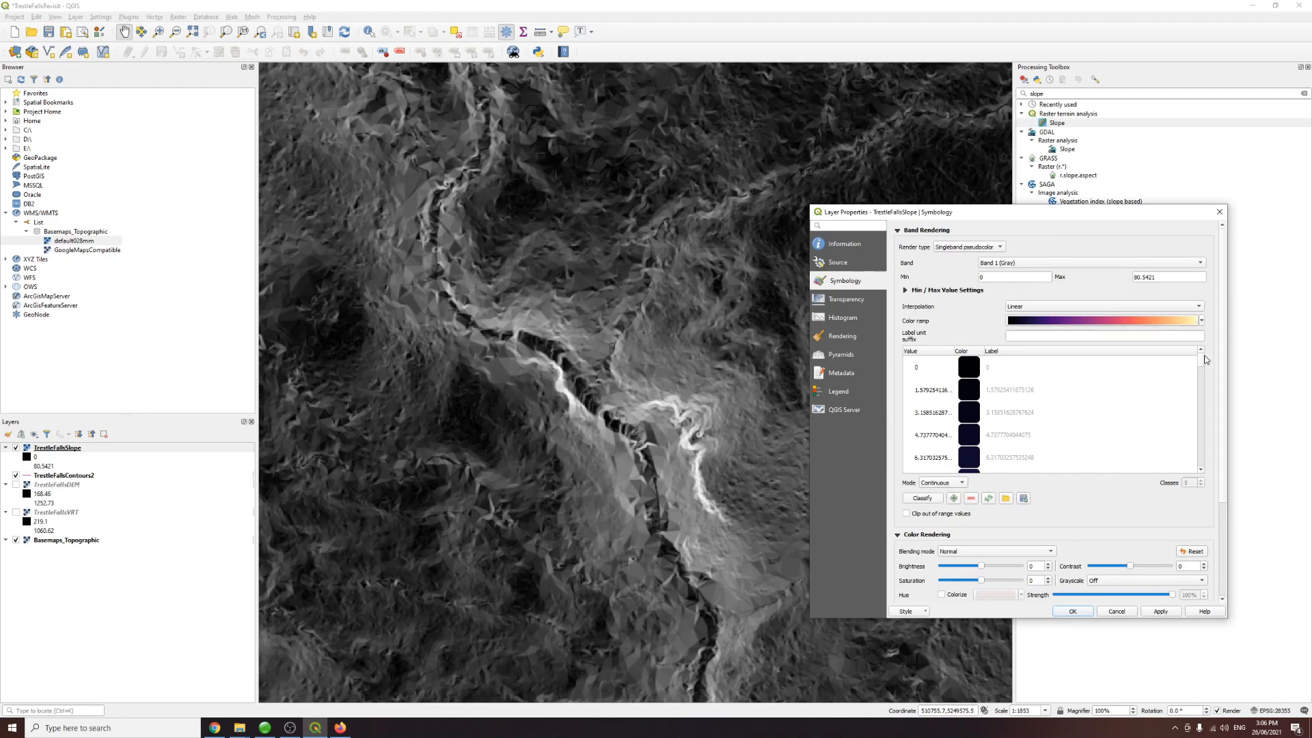
Step: Classify the slope into 3 Equal Interval classes and apply it
mouse_move(1203, 361)
mouse_down()
mouse_move(1200, 452)
mouse_move(1201, 339)
mouse_up()
click(1066, 306)
click(1025, 296)
click(1031, 306)
click(992, 311)
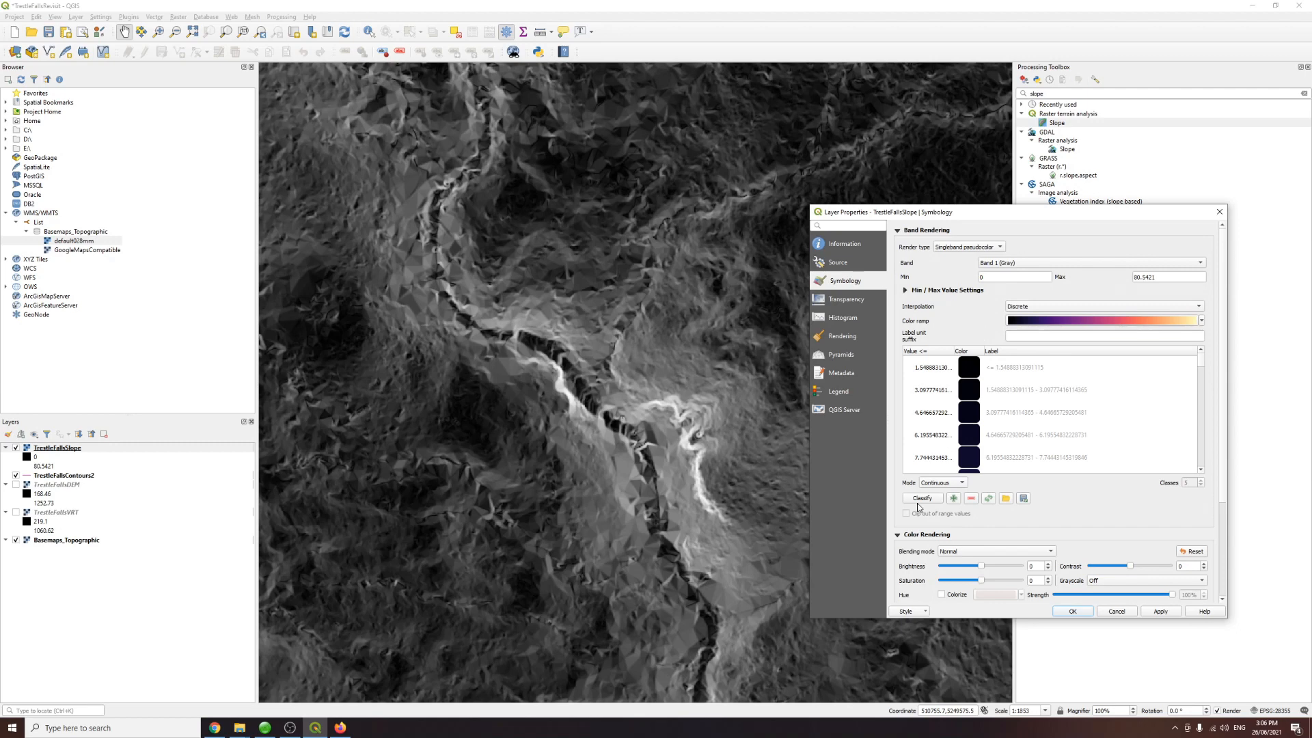
click(1028, 309)
click(1031, 331)
click(964, 483)
click(955, 498)
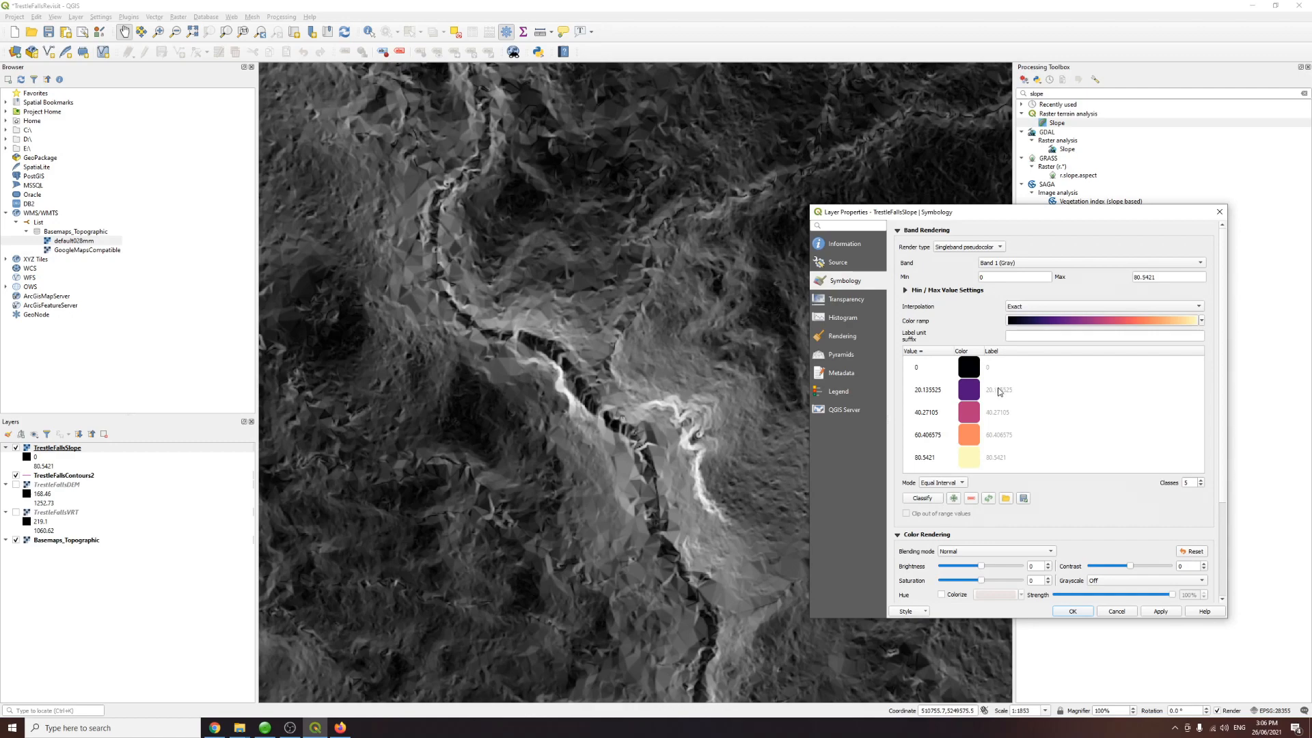
click(1202, 486)
click(1201, 486)
click(1155, 611)
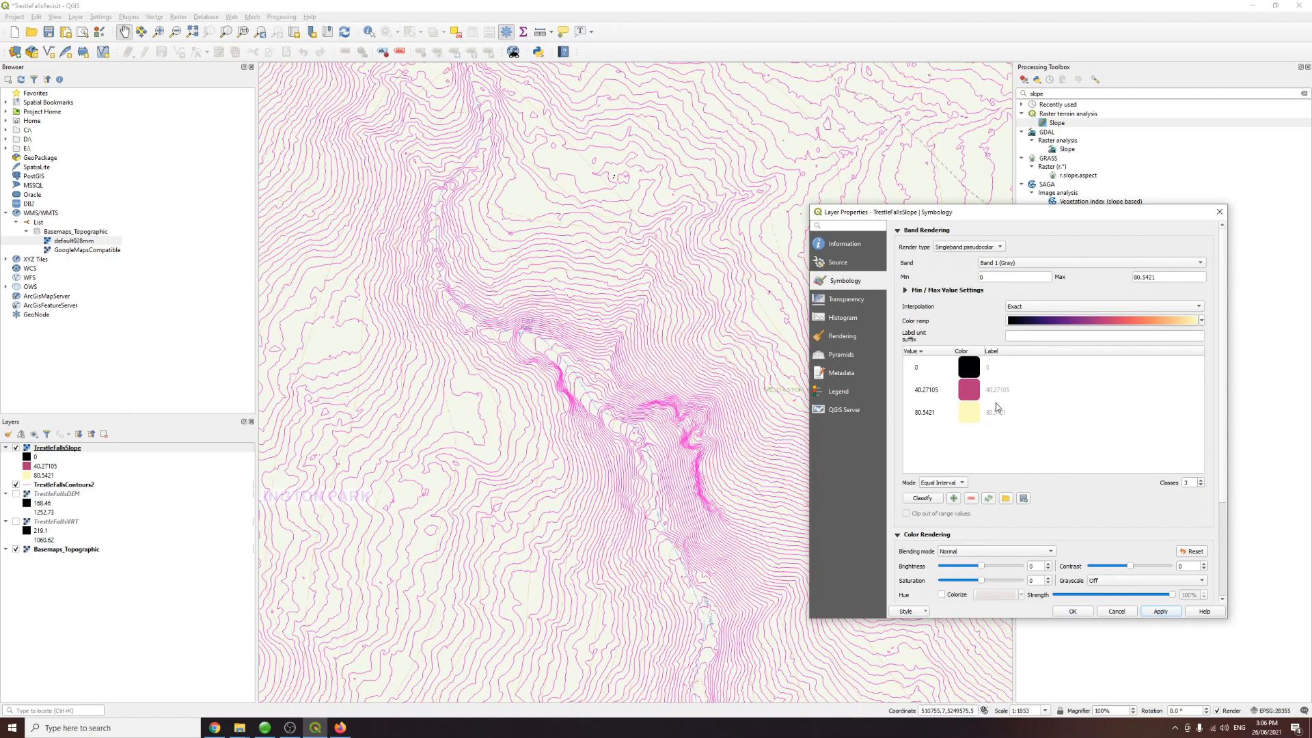
Step: Reclassify the slope using Discrete interpolation and apply the change
click(934, 501)
click(1025, 307)
click(1029, 293)
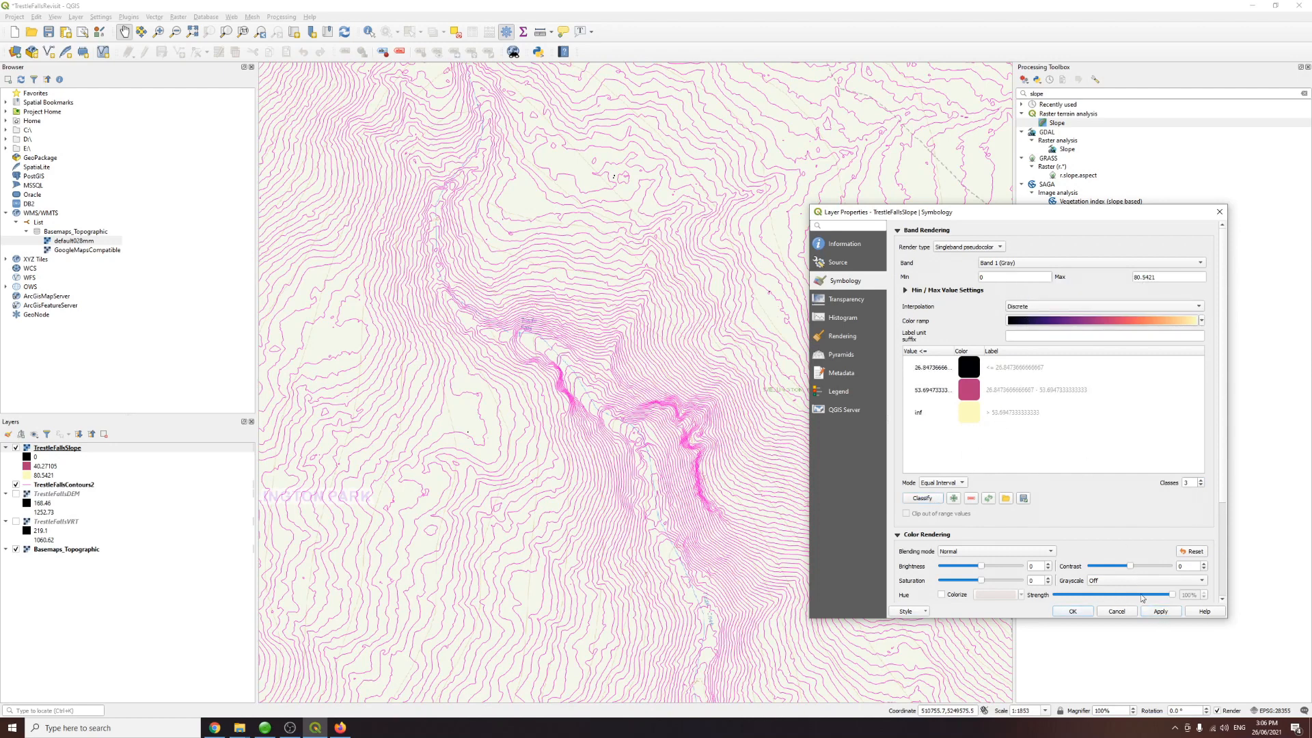
click(1156, 614)
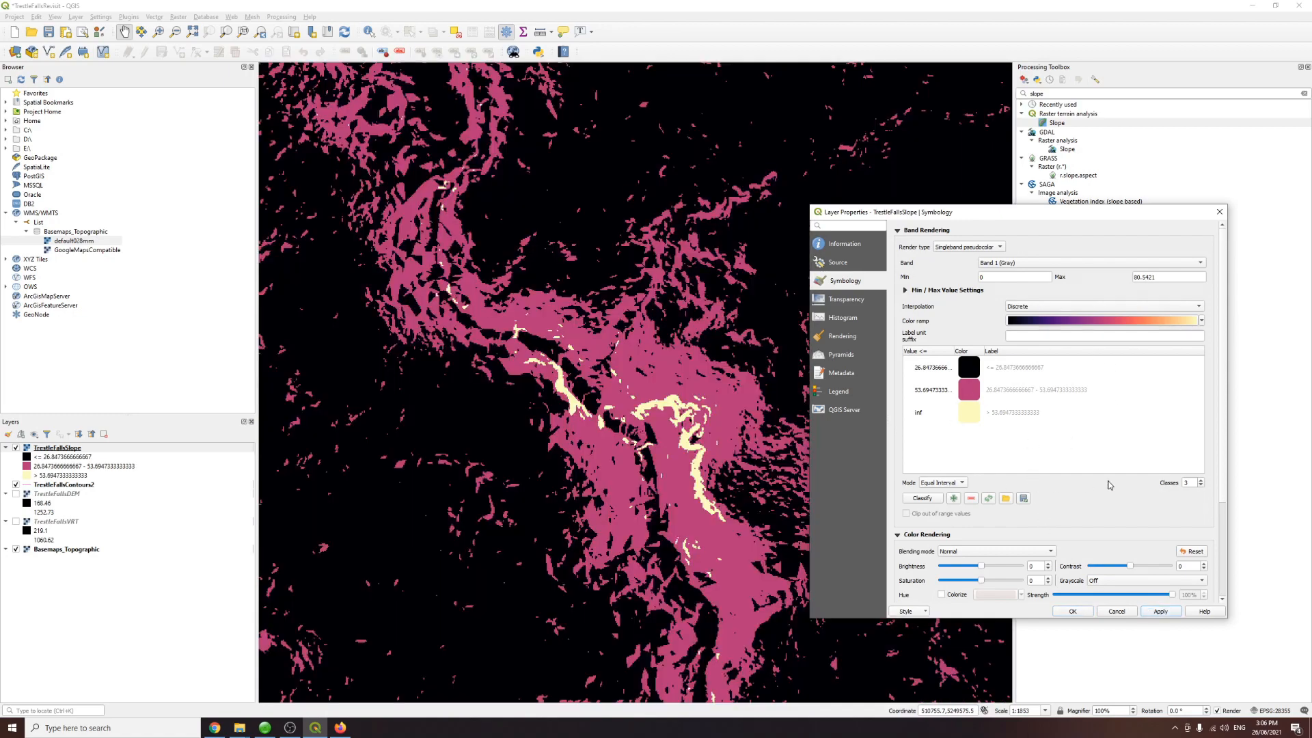
Step: Set the slope class upper limits to 45 and 55 degrees and apply
double_click(936, 391)
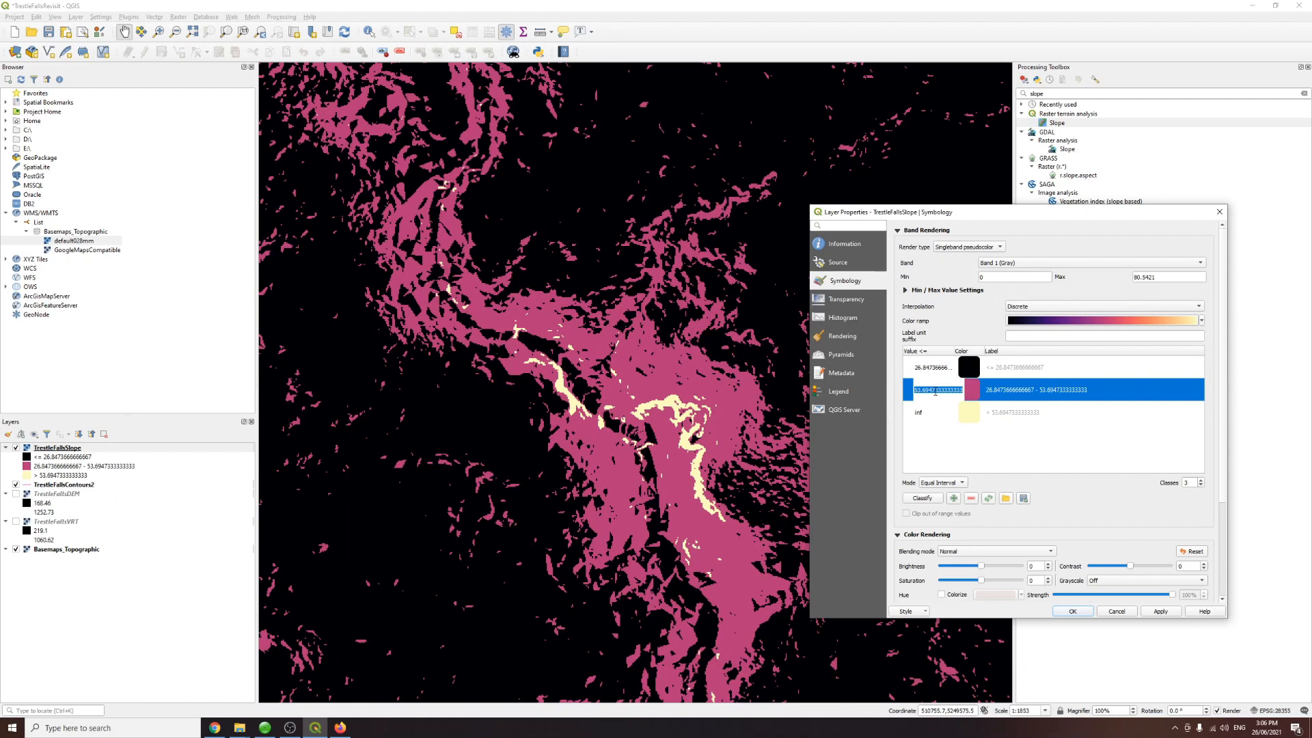
text(55)
double_click(935, 369)
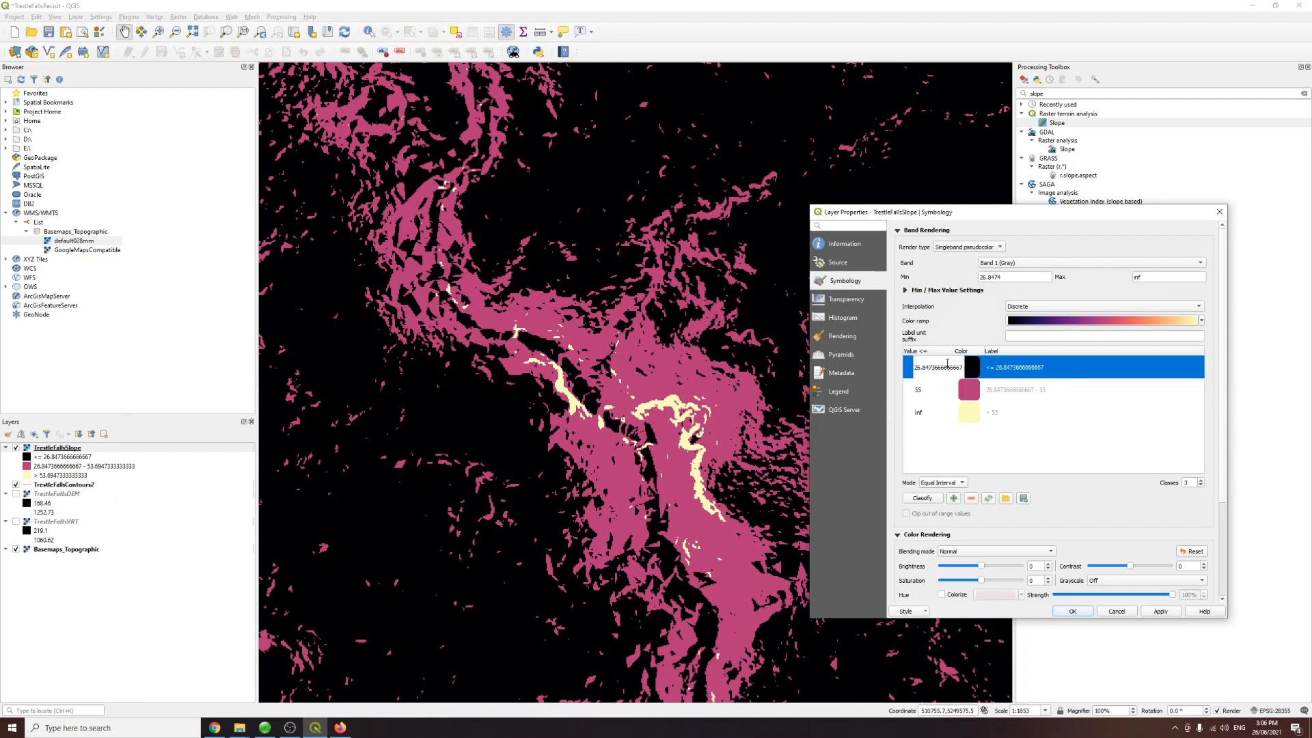
key(ctrl+a)
text(4)
click(945, 390)
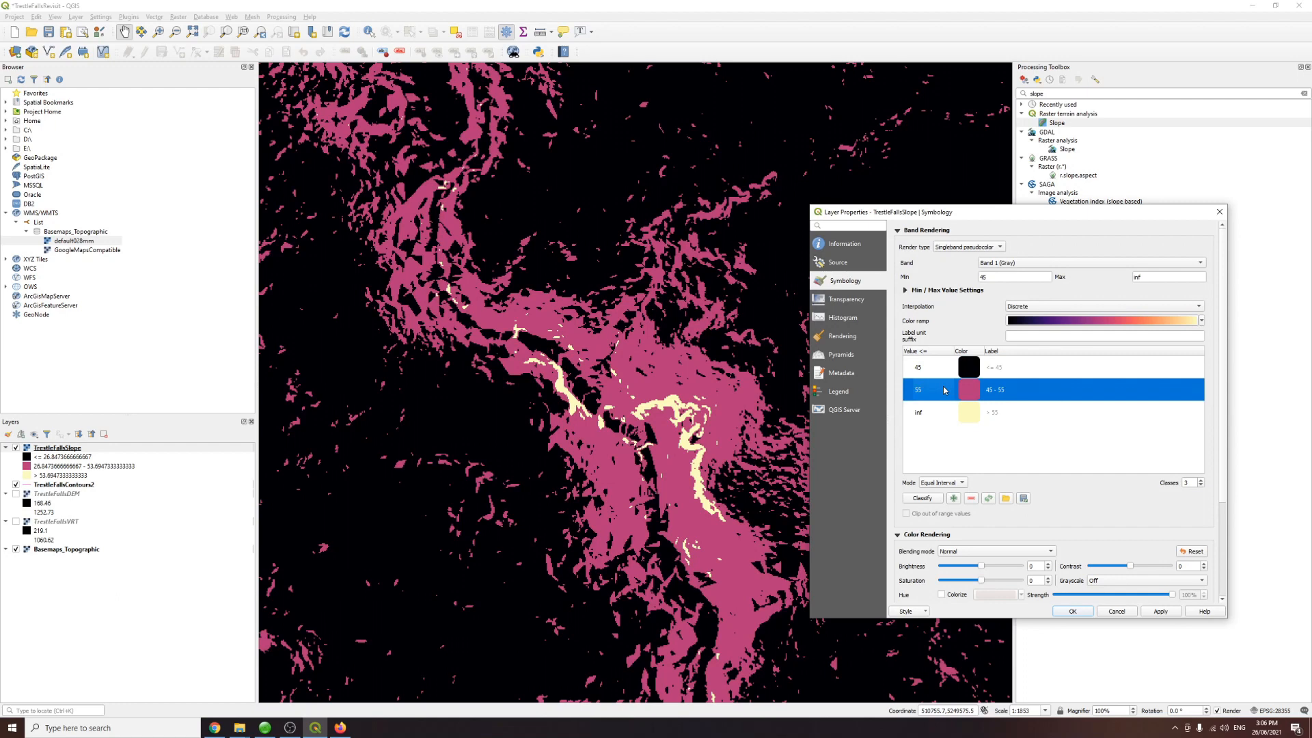
click(1165, 611)
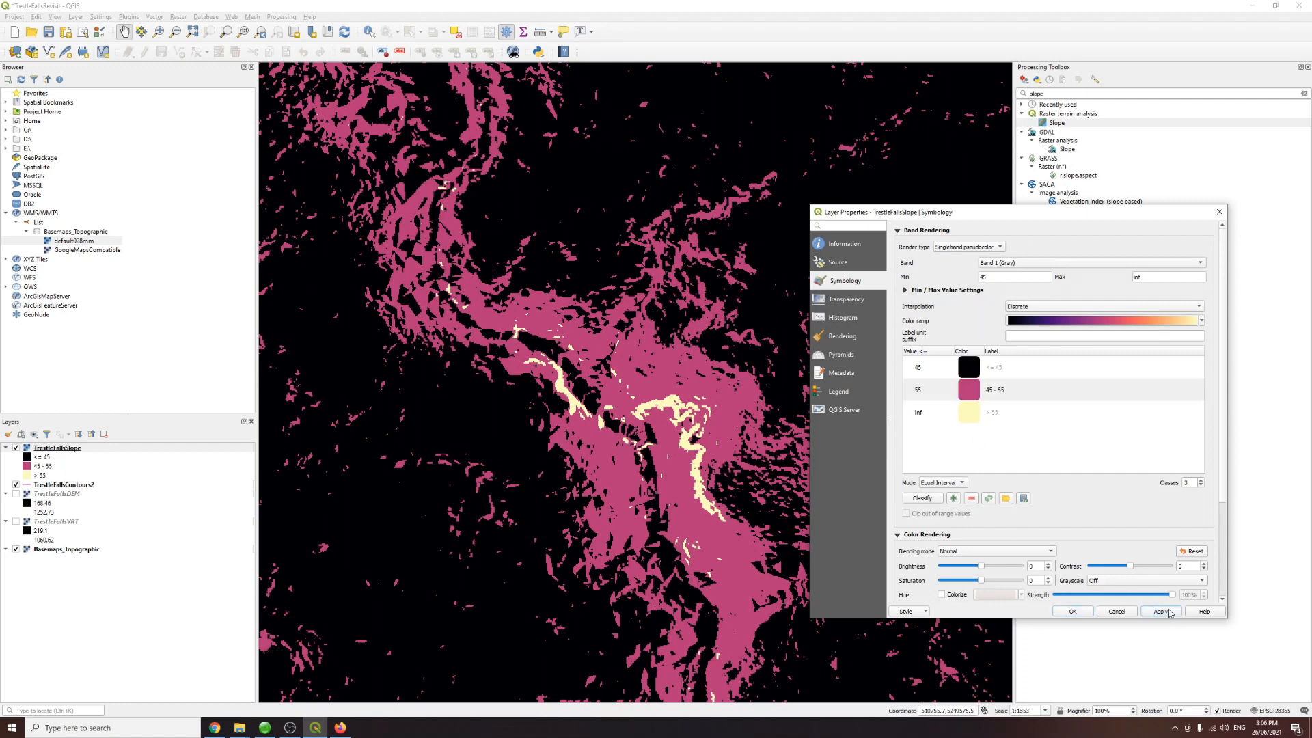
click(971, 369)
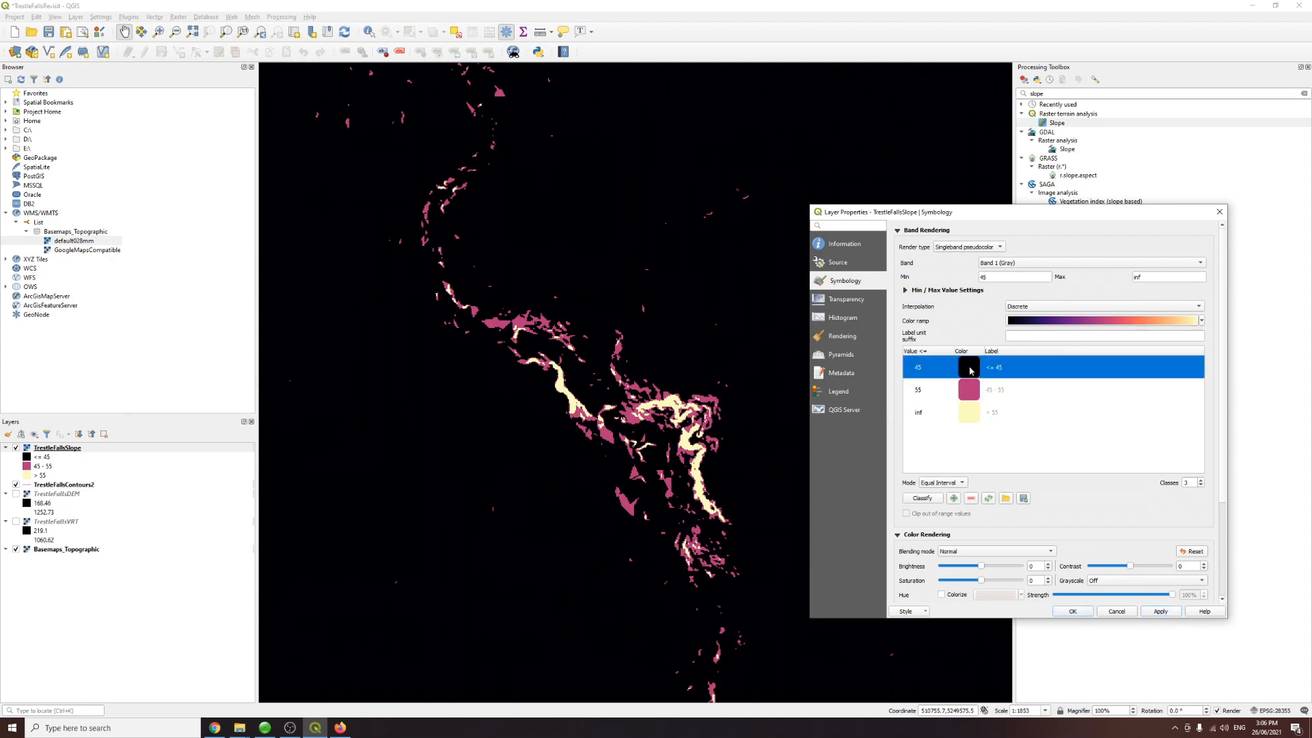
Step: Make the <= 45 slope class fully transparent by setting its colour opacity to 0%, and apply
double_click(971, 370)
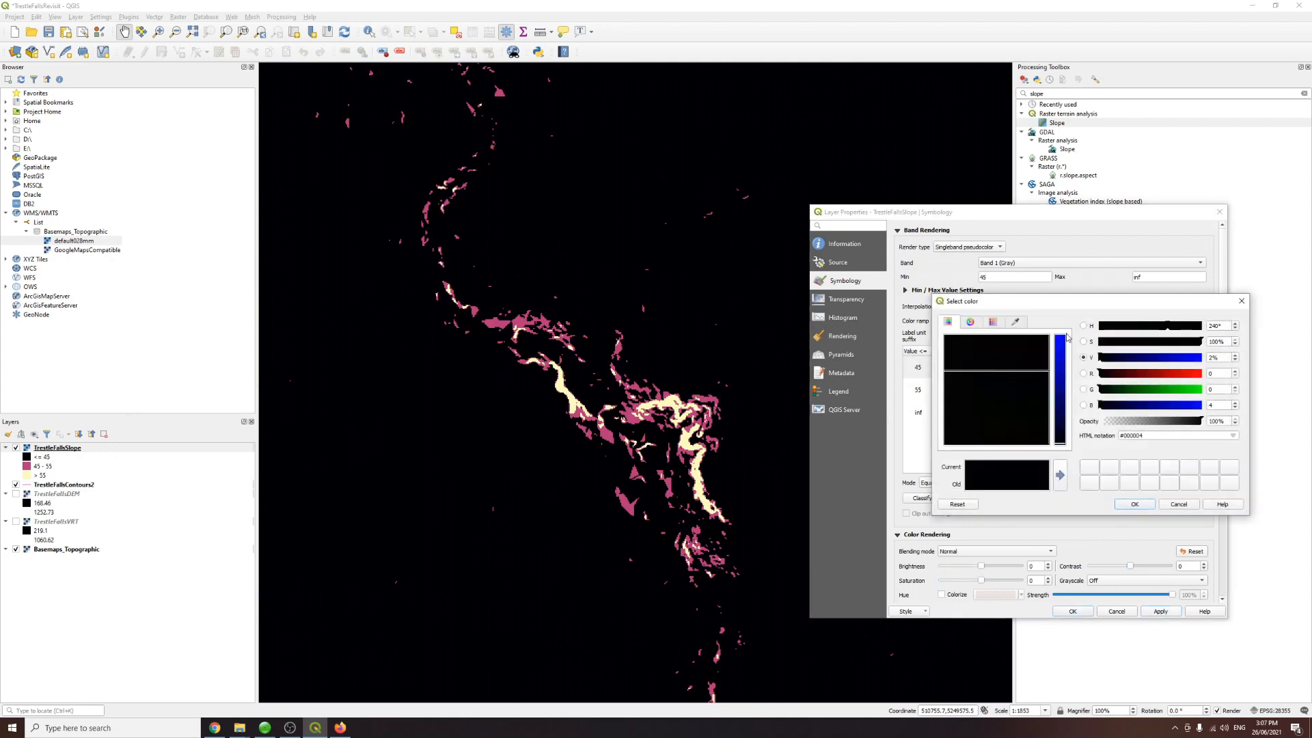
drag(1121, 421, 1087, 424)
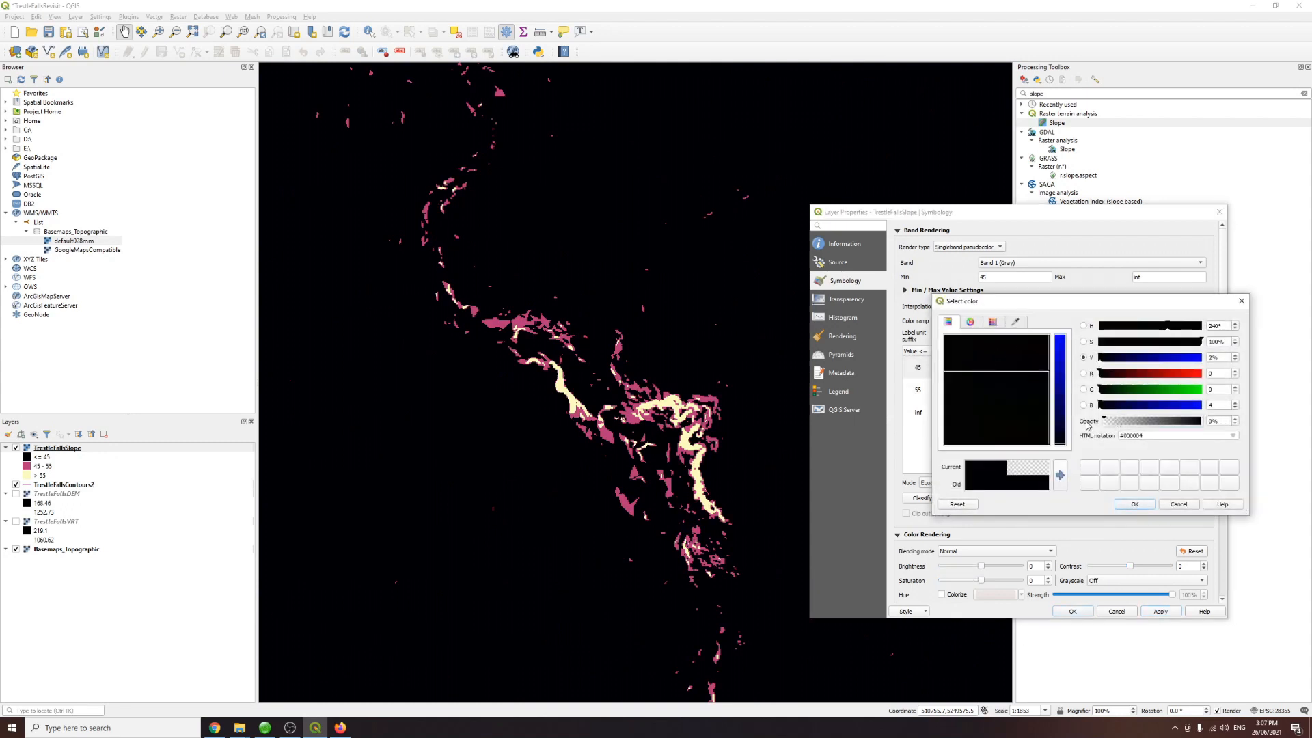
click(1133, 504)
click(1154, 612)
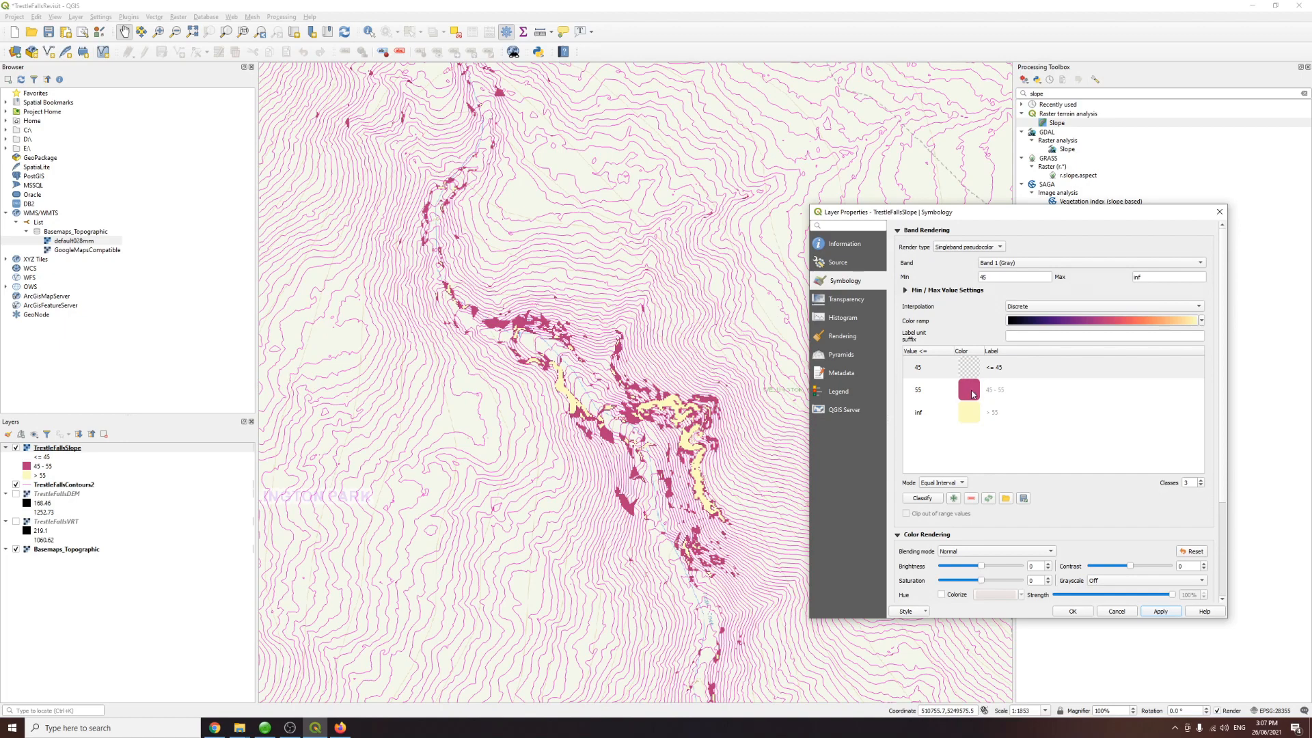
Step: Set the 45 - 55 slope class colour to orange #ffbb00 with 37% opacity
click(931, 374)
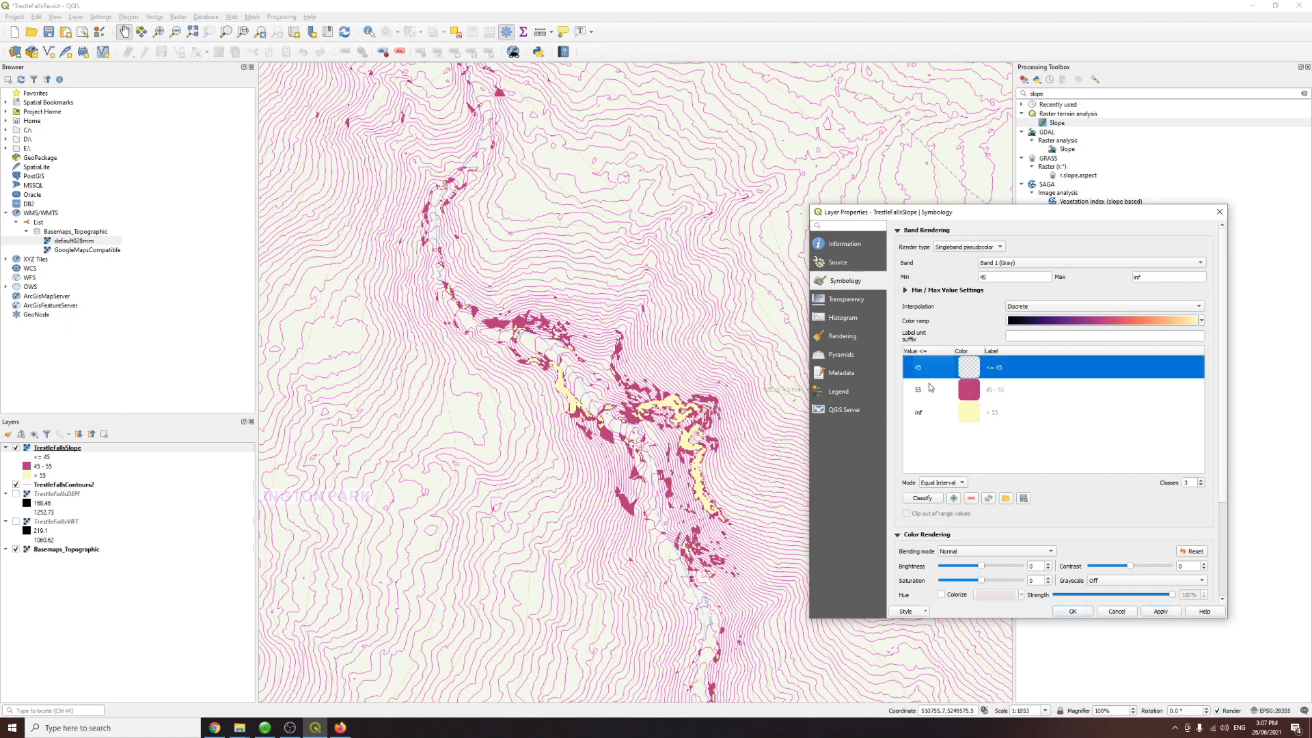
click(929, 387)
double_click(966, 391)
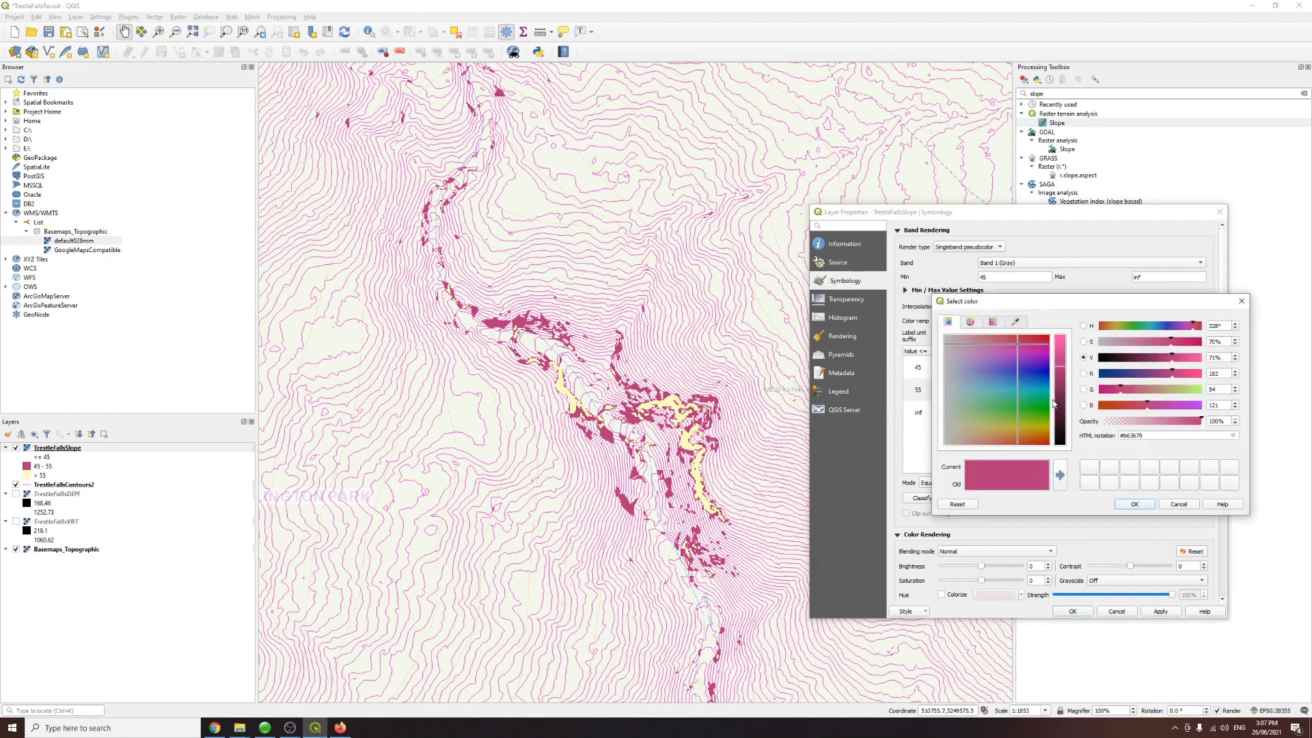
click(1112, 328)
drag(1185, 344, 1215, 365)
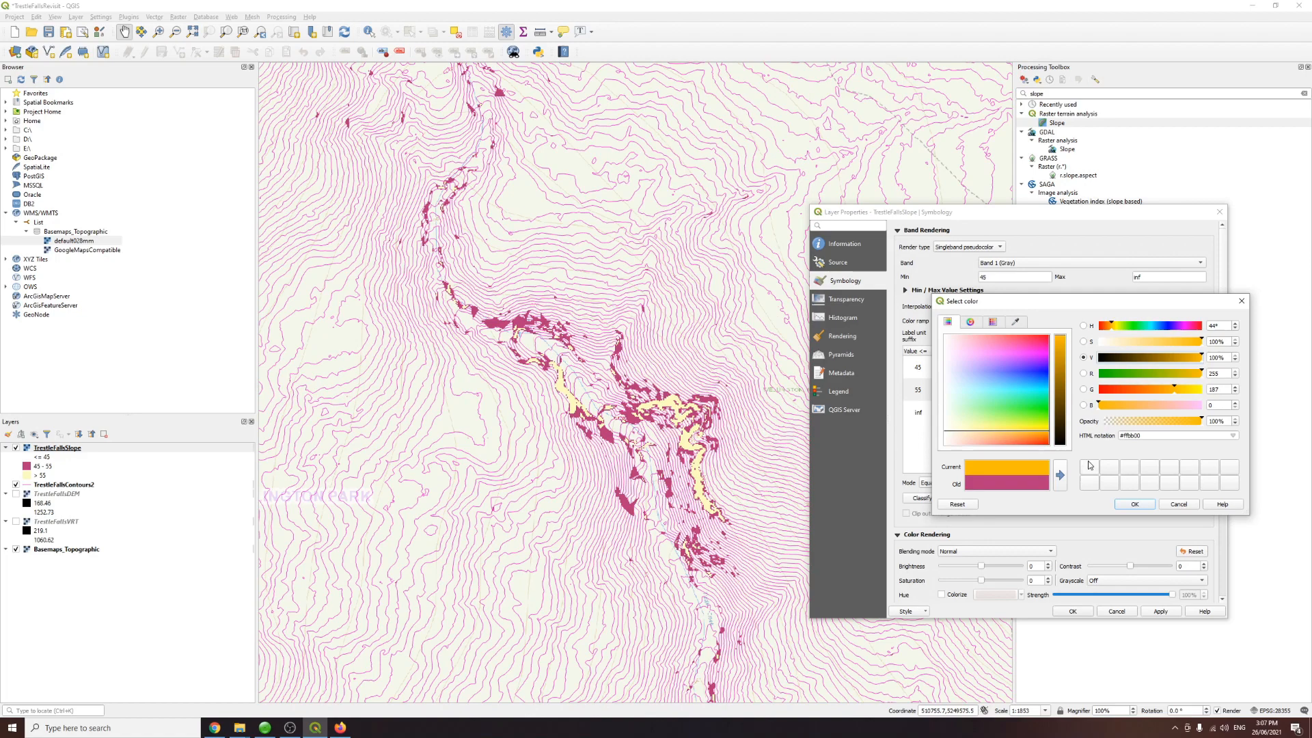
drag(1190, 423, 1145, 429)
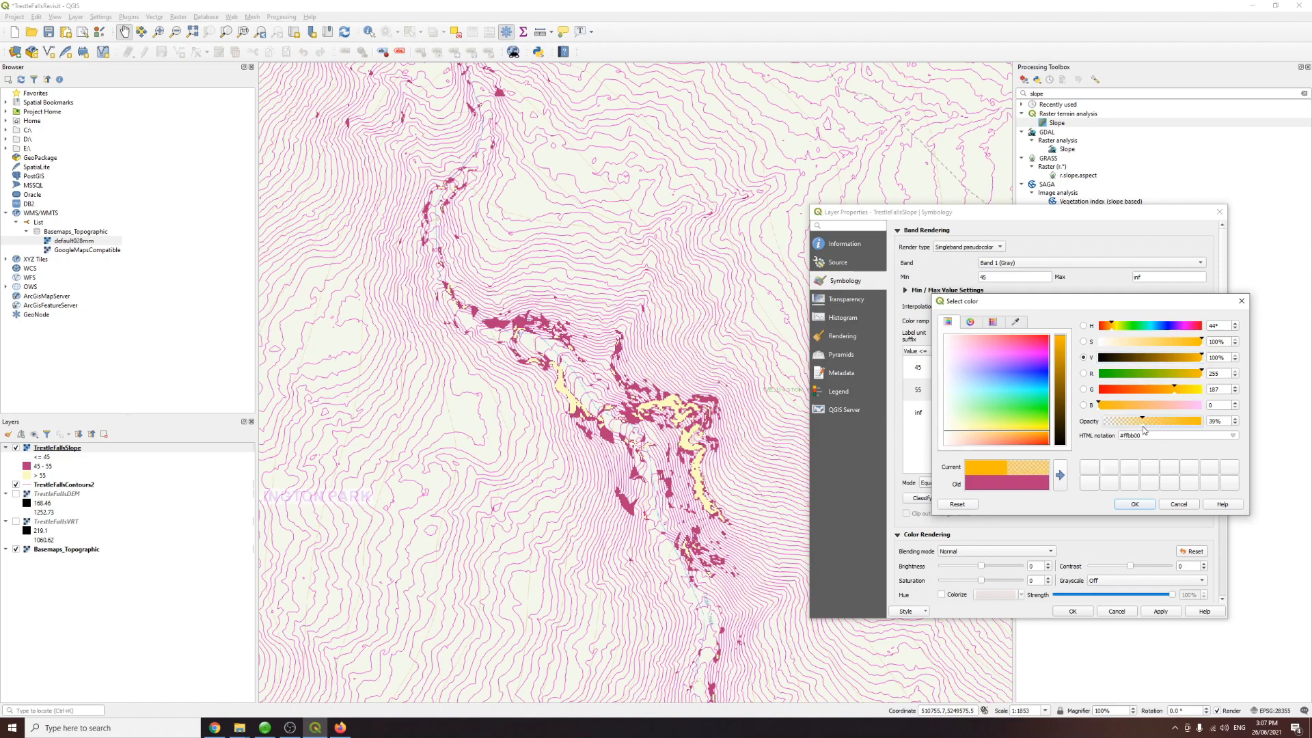
click(1134, 504)
Step: Set the > 55 slope class colour to red #ff0000 with 57% opacity, apply and close the properties
click(970, 418)
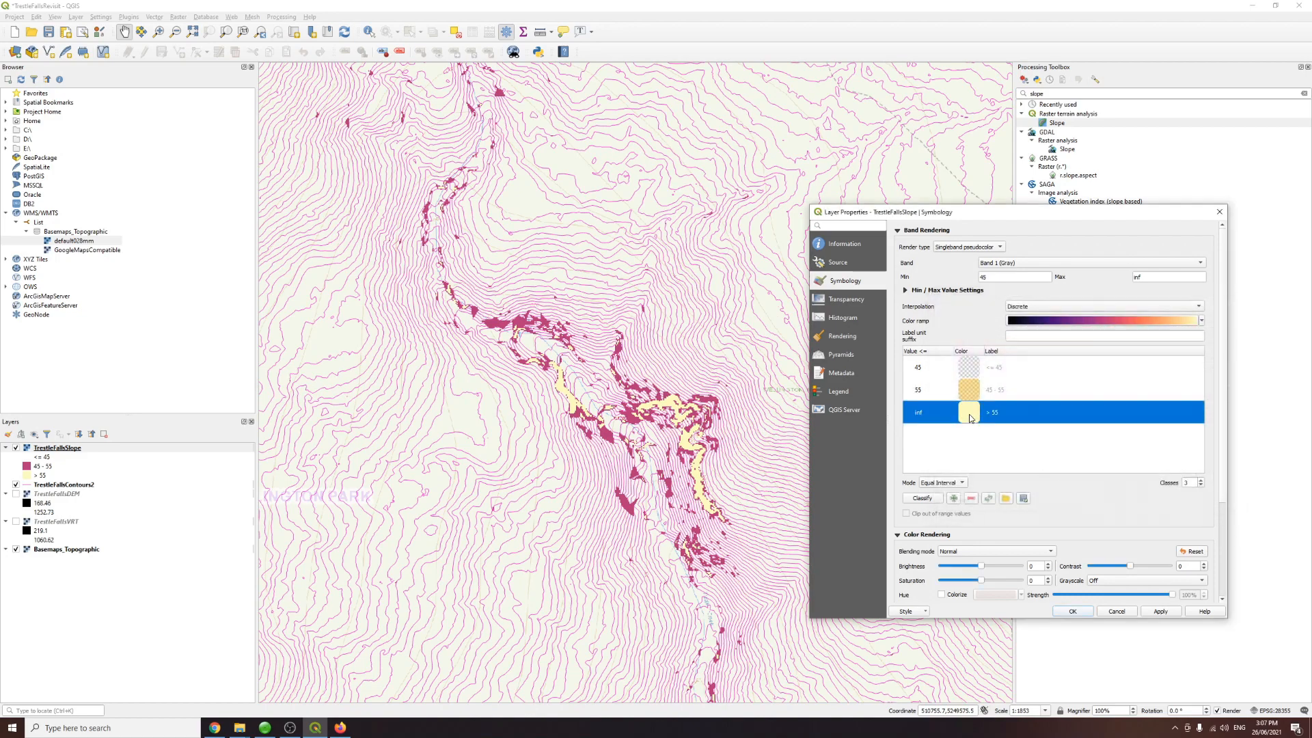
double_click(966, 419)
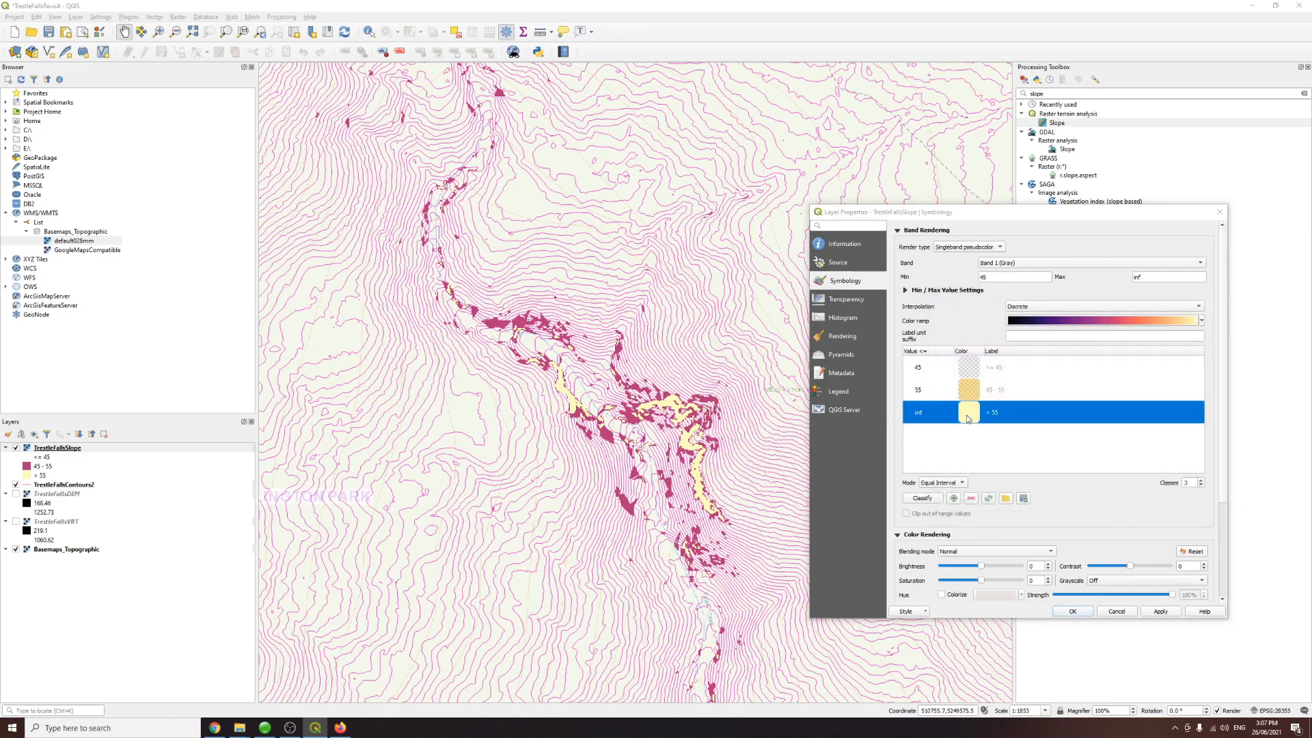
click(1109, 328)
drag(1107, 330, 1233, 347)
drag(1149, 422, 1169, 426)
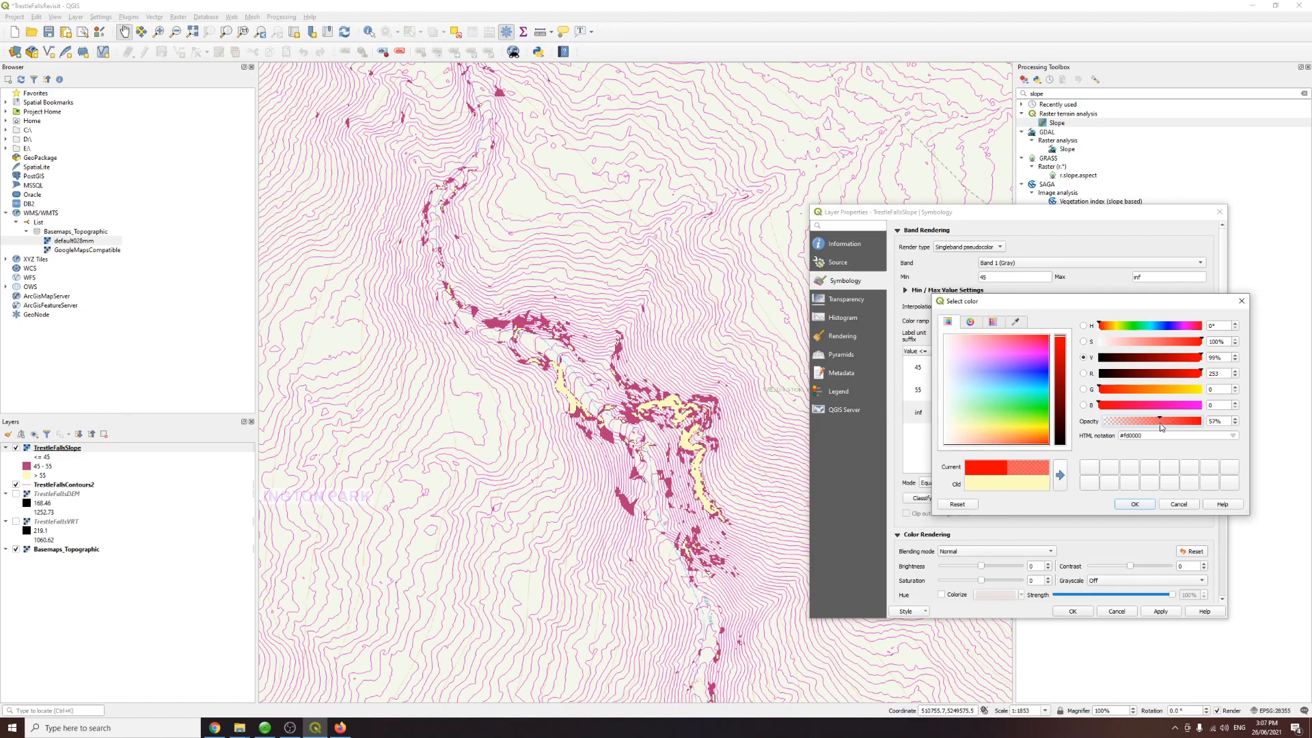
click(1138, 504)
click(1160, 612)
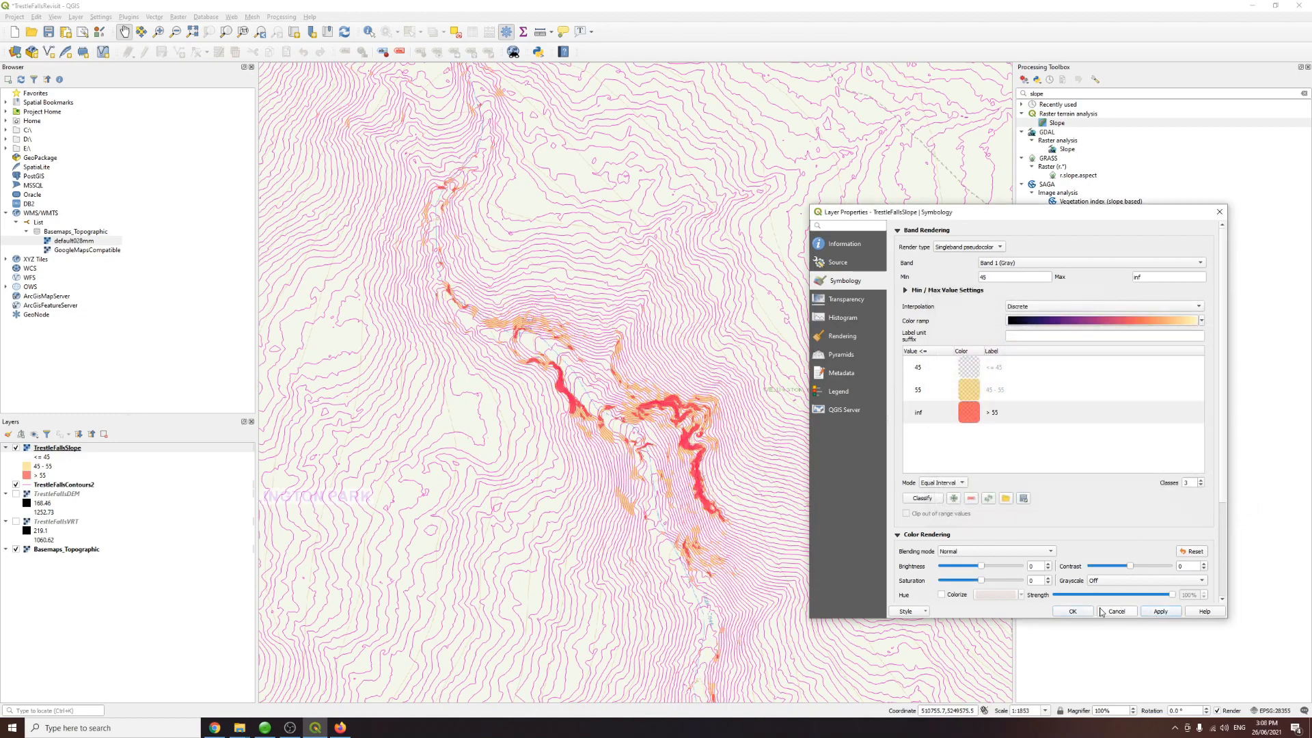
click(1077, 612)
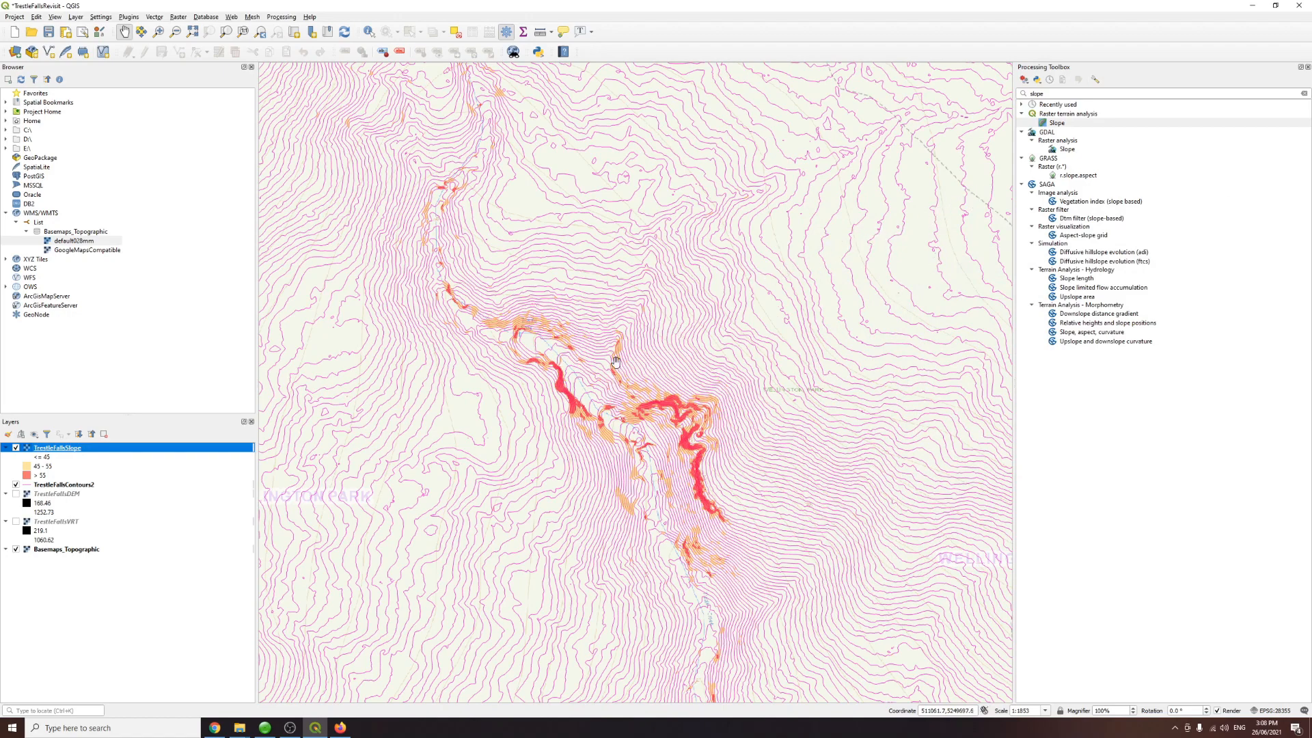
Step: Examine the classified slope zones over the Trestle Falls area against the contours and basemap
scroll(584, 372, up, 1)
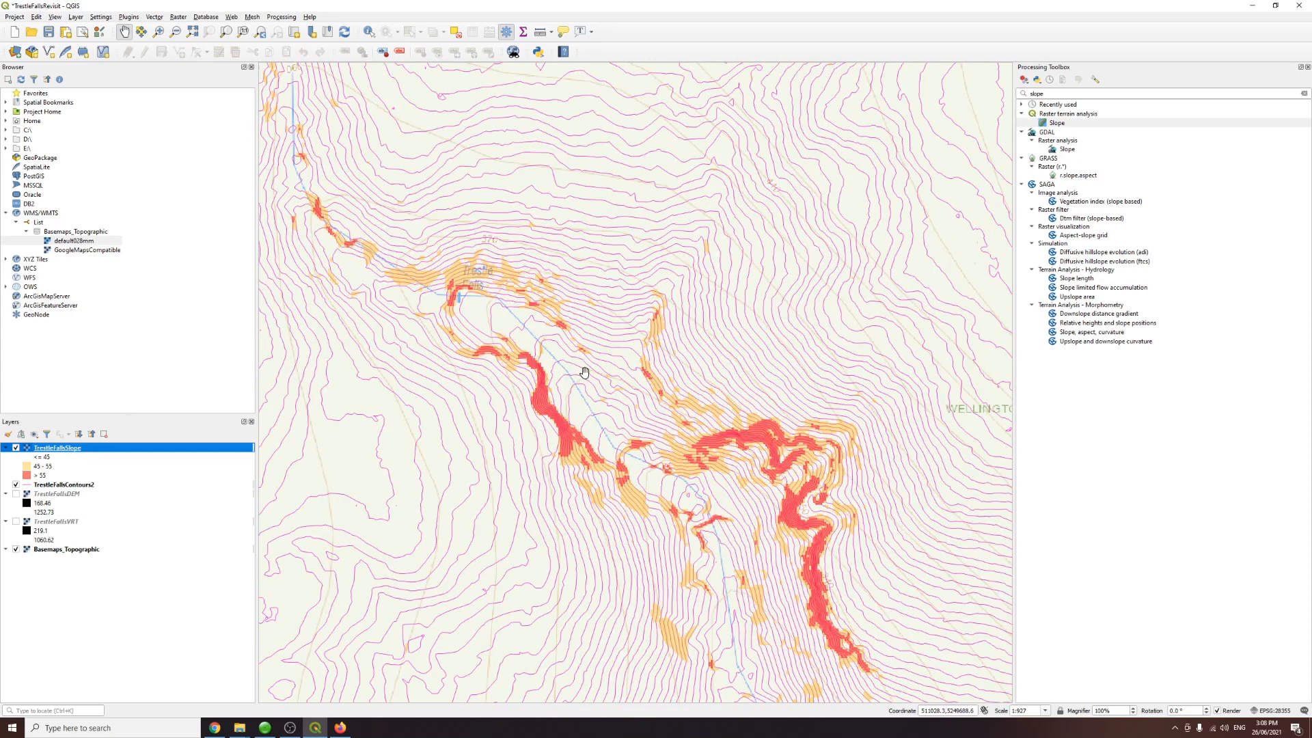
click(37, 469)
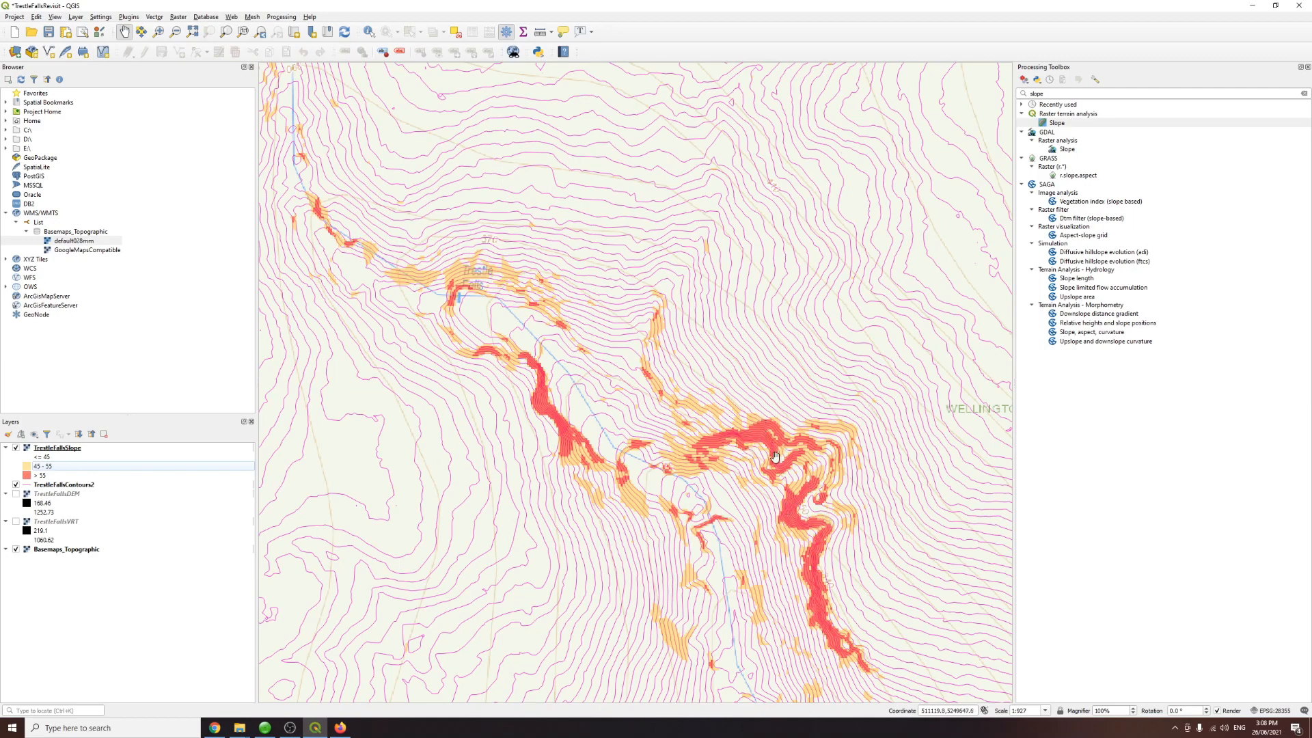
drag(747, 427, 525, 412)
scroll(525, 413, down, 1)
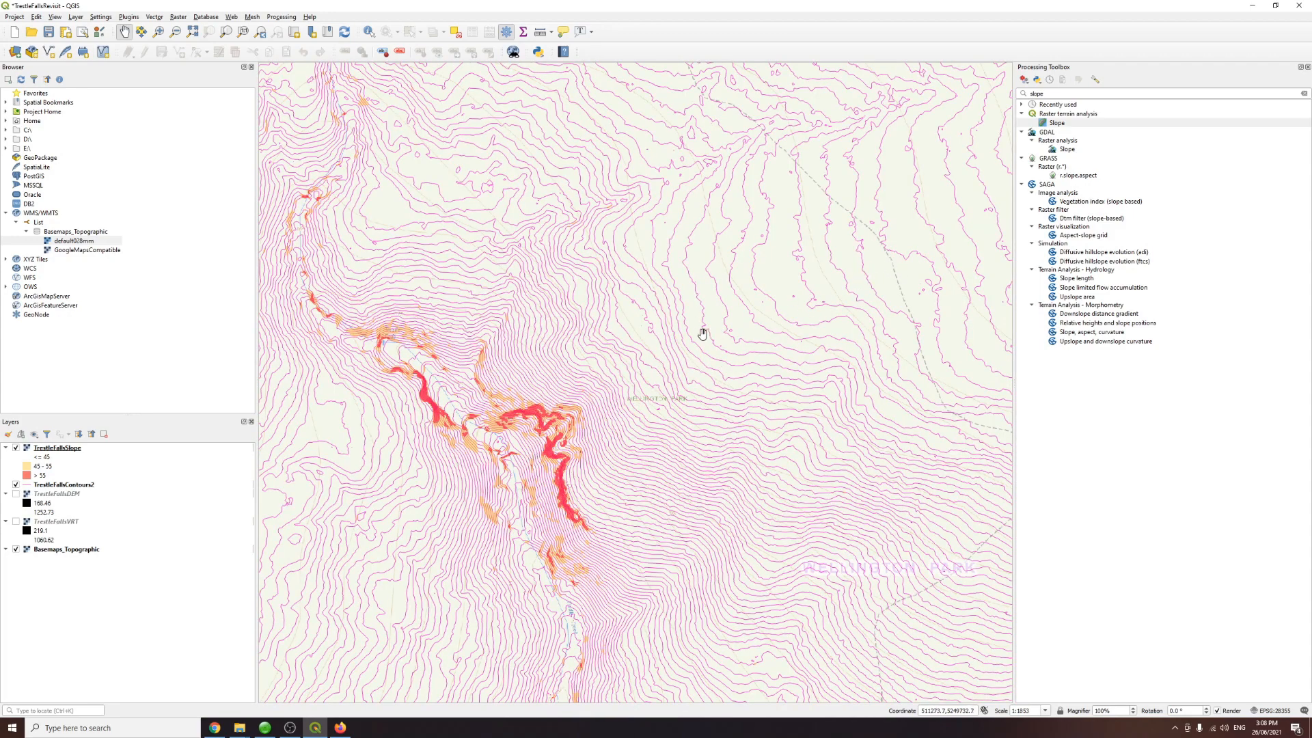
scroll(478, 363, up, 1)
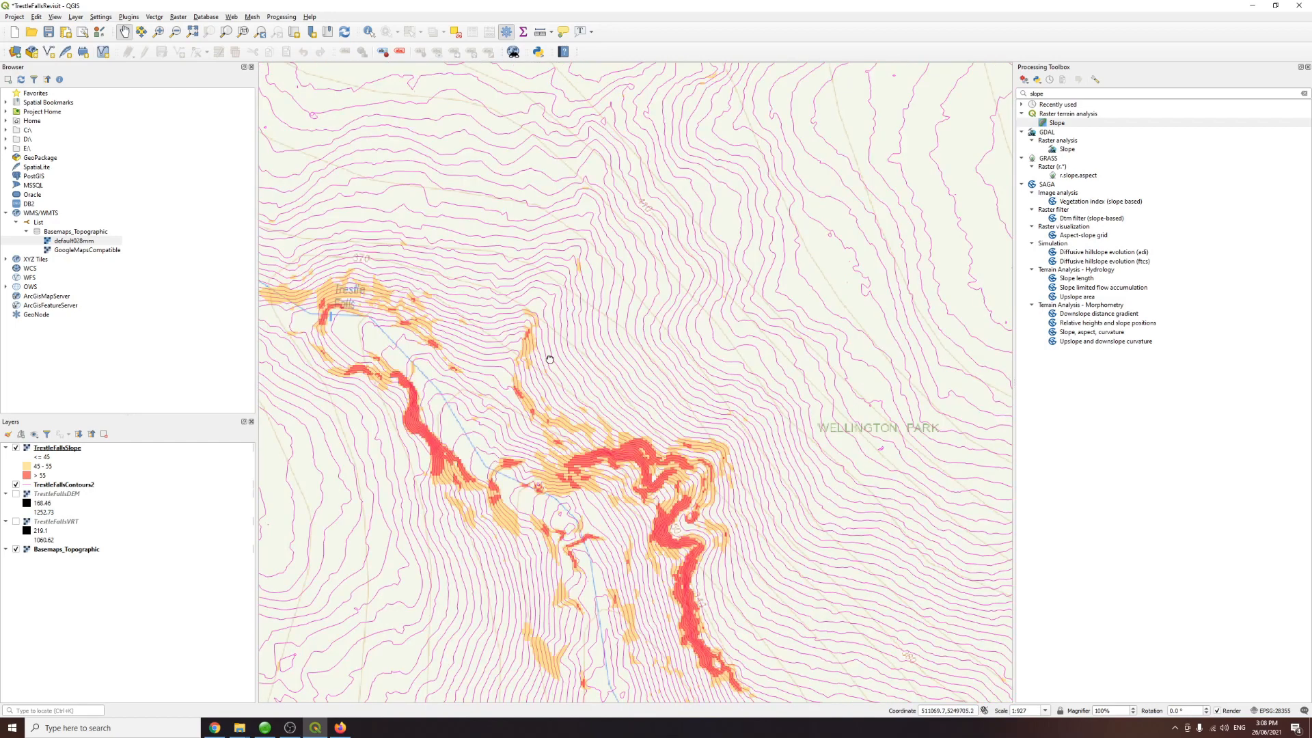
scroll(615, 383, up, 1)
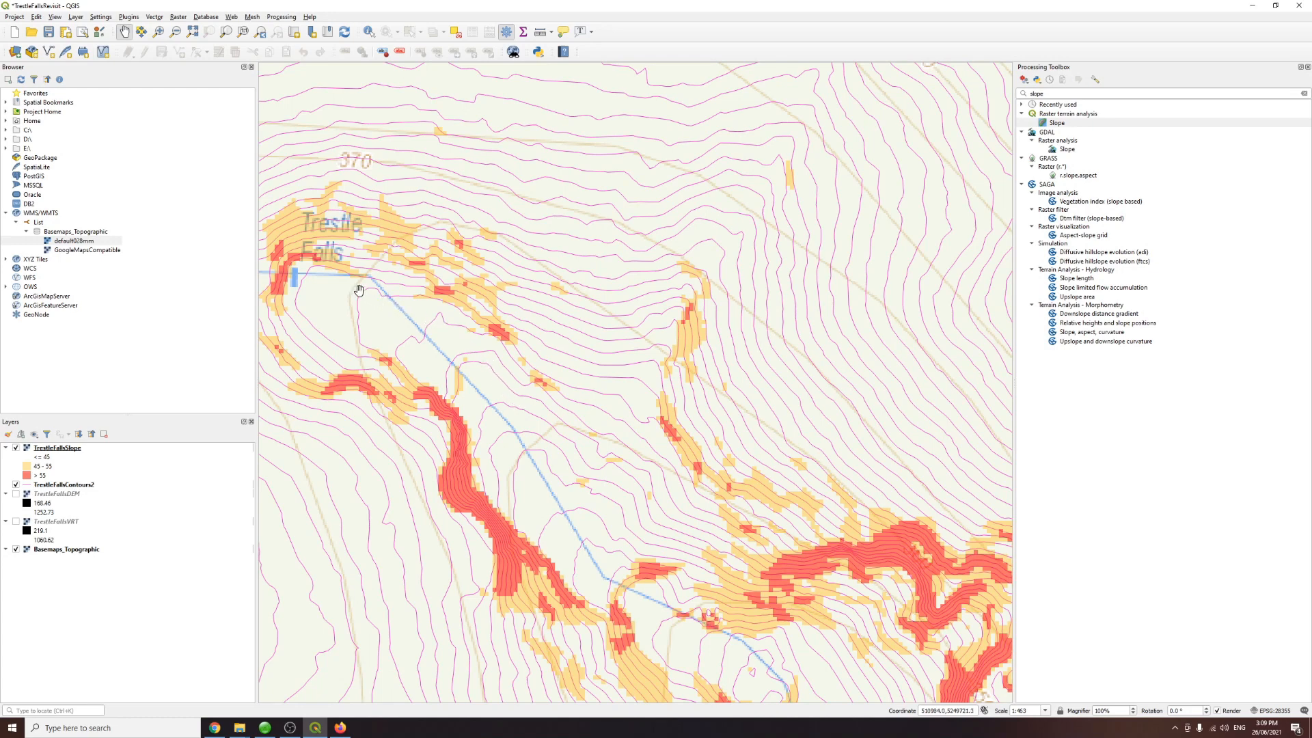
scroll(653, 400, down, 2)
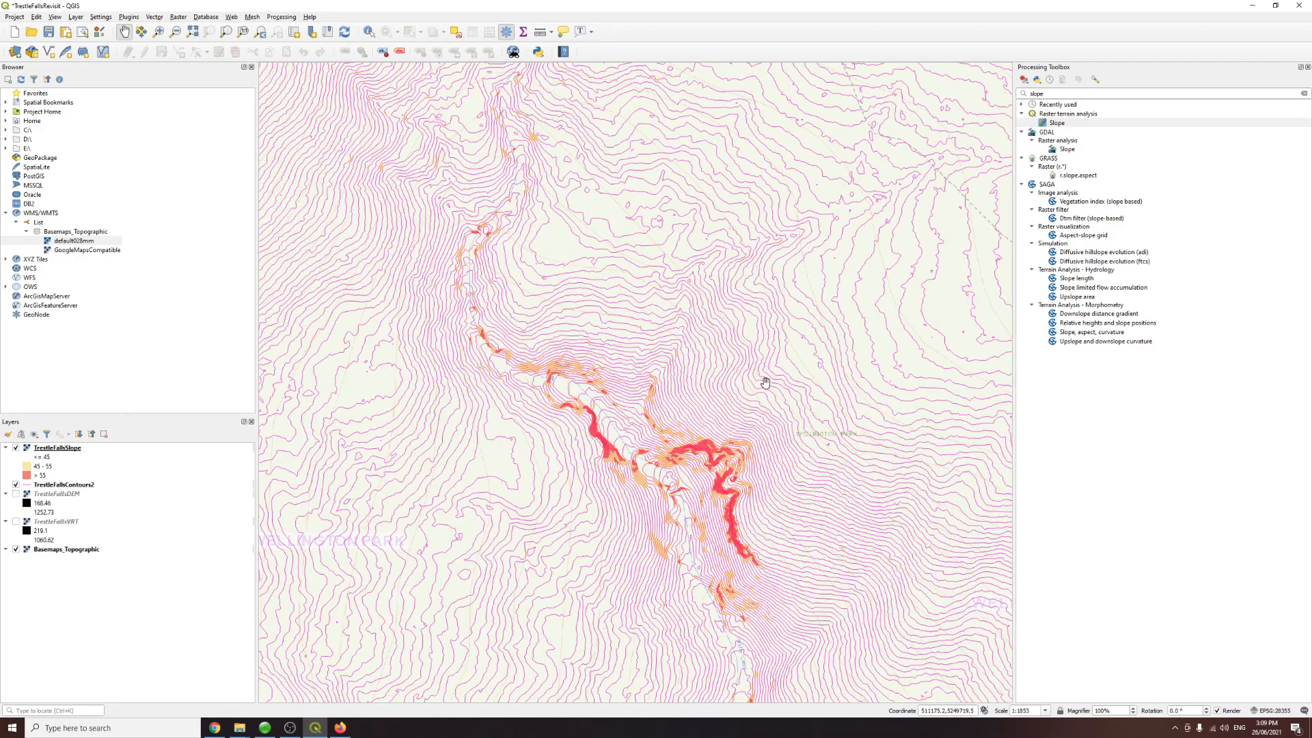
drag(764, 381, 567, 398)
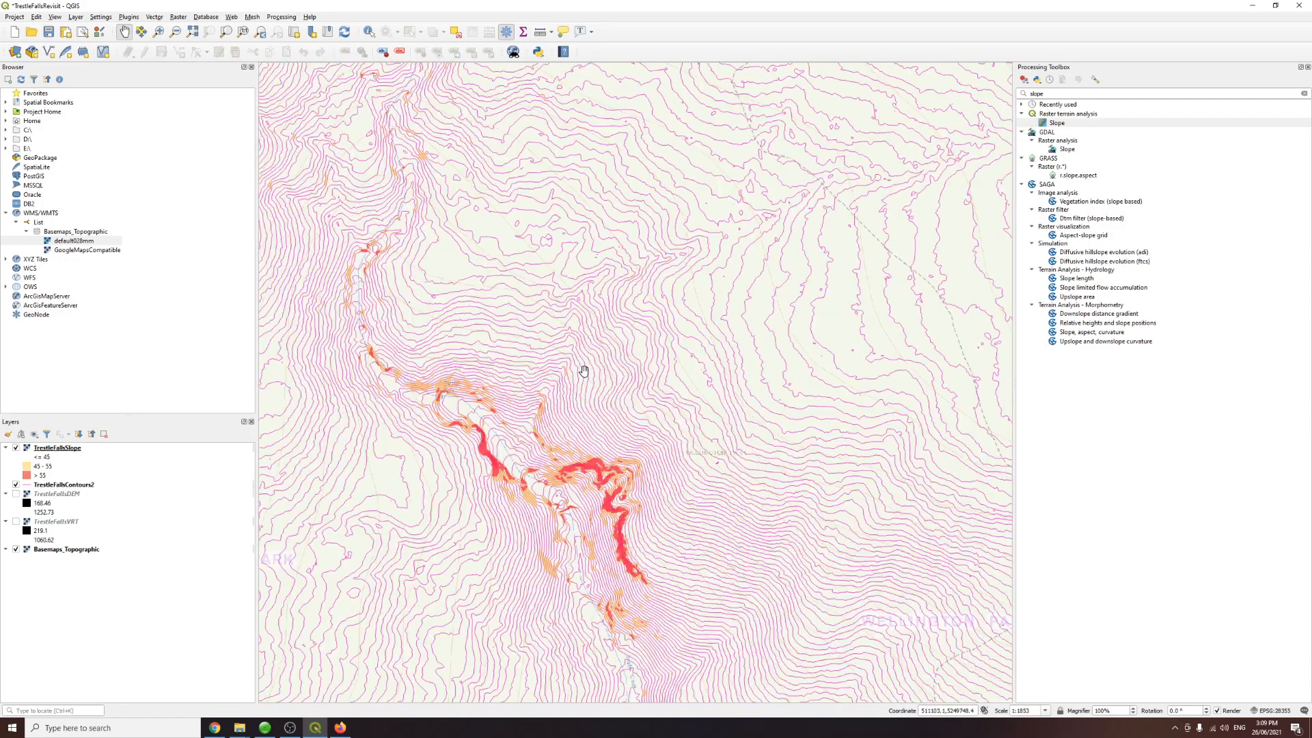
scroll(584, 365, down, 1)
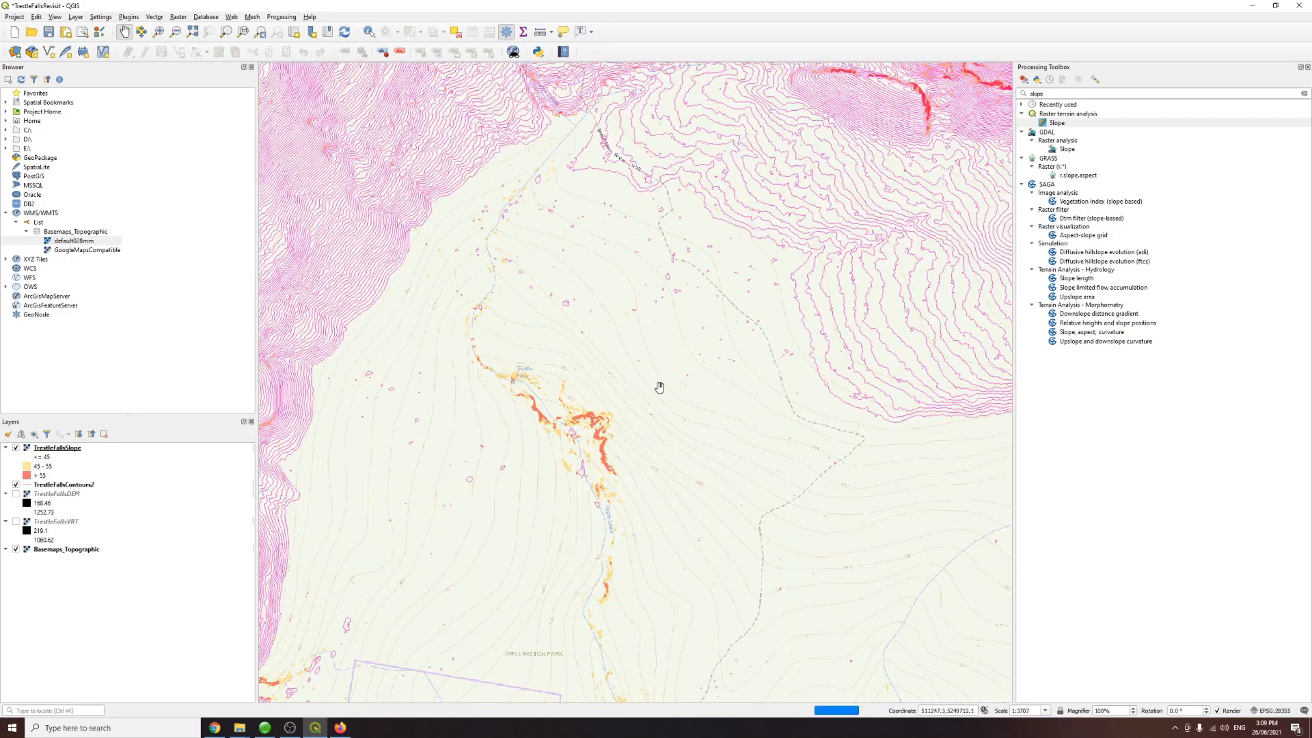
scroll(671, 386, up, 1)
drag(667, 383, 702, 380)
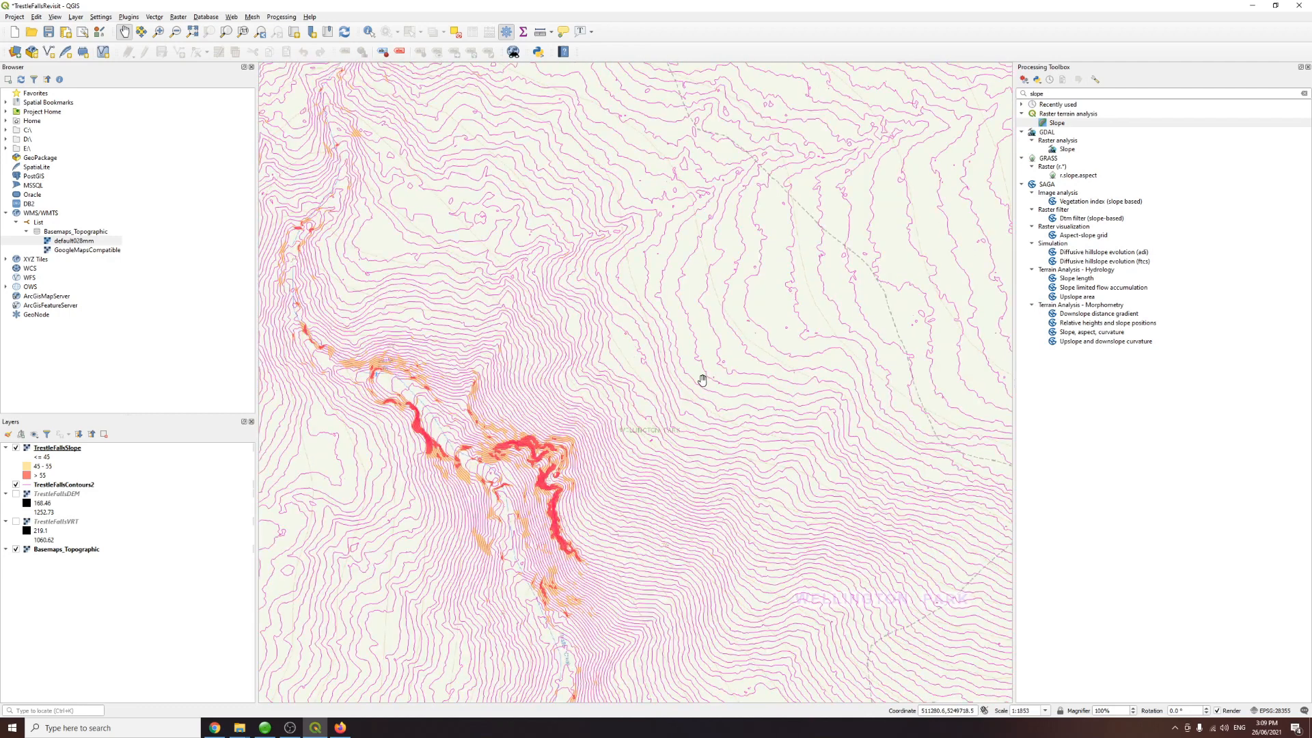
Step: Save the project and open the Export Map to PDF dialog
click(48, 32)
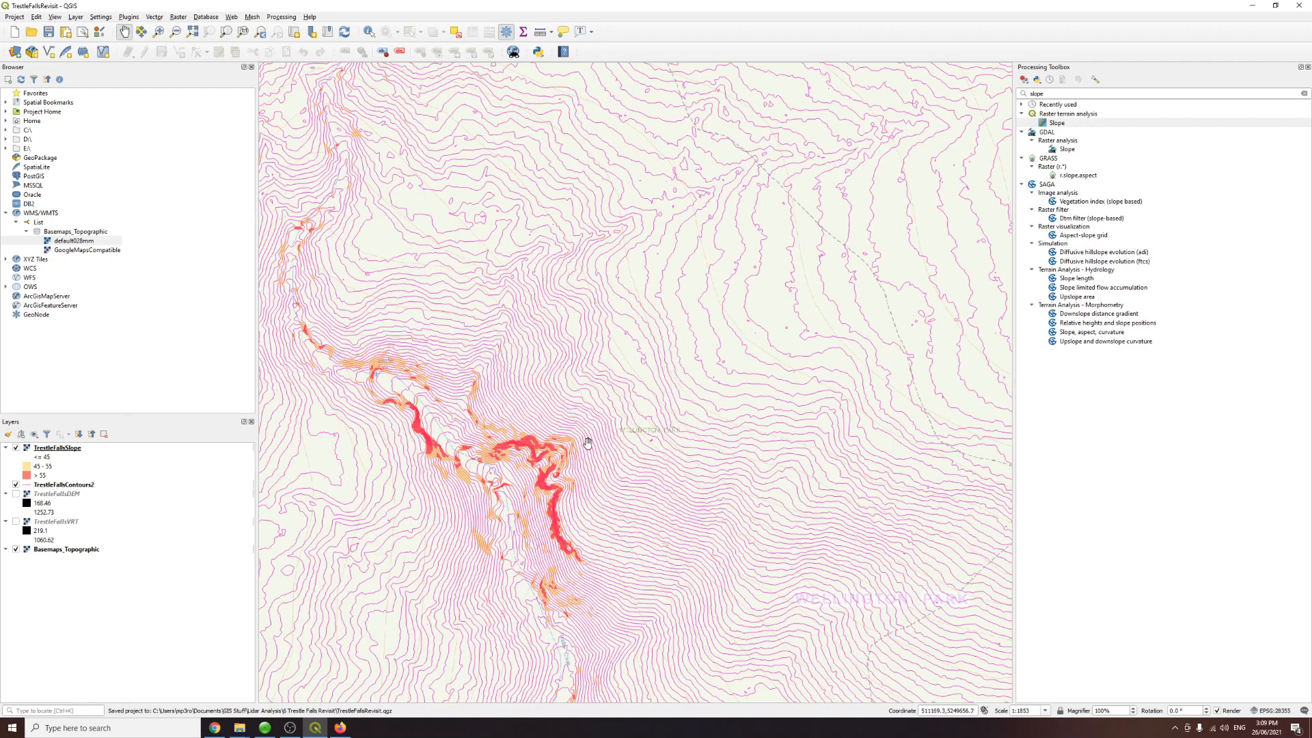
click(16, 17)
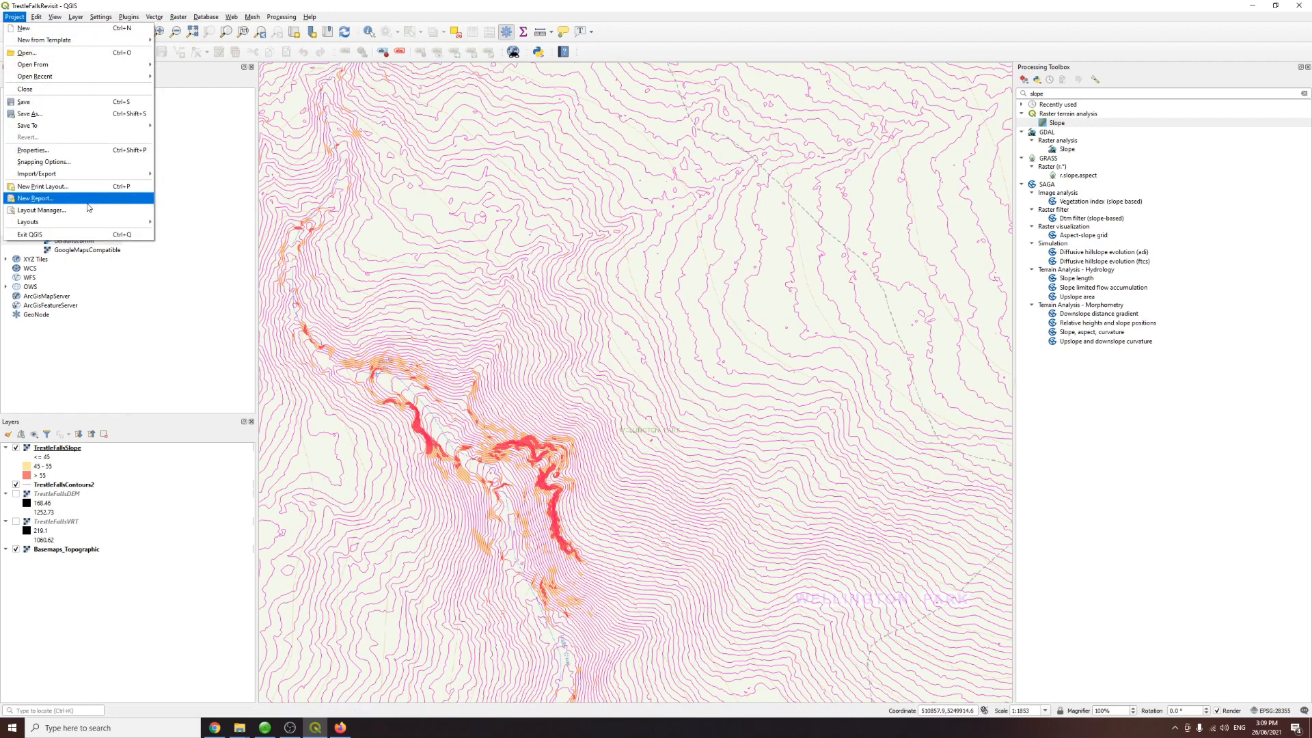
mouse_move(88, 179)
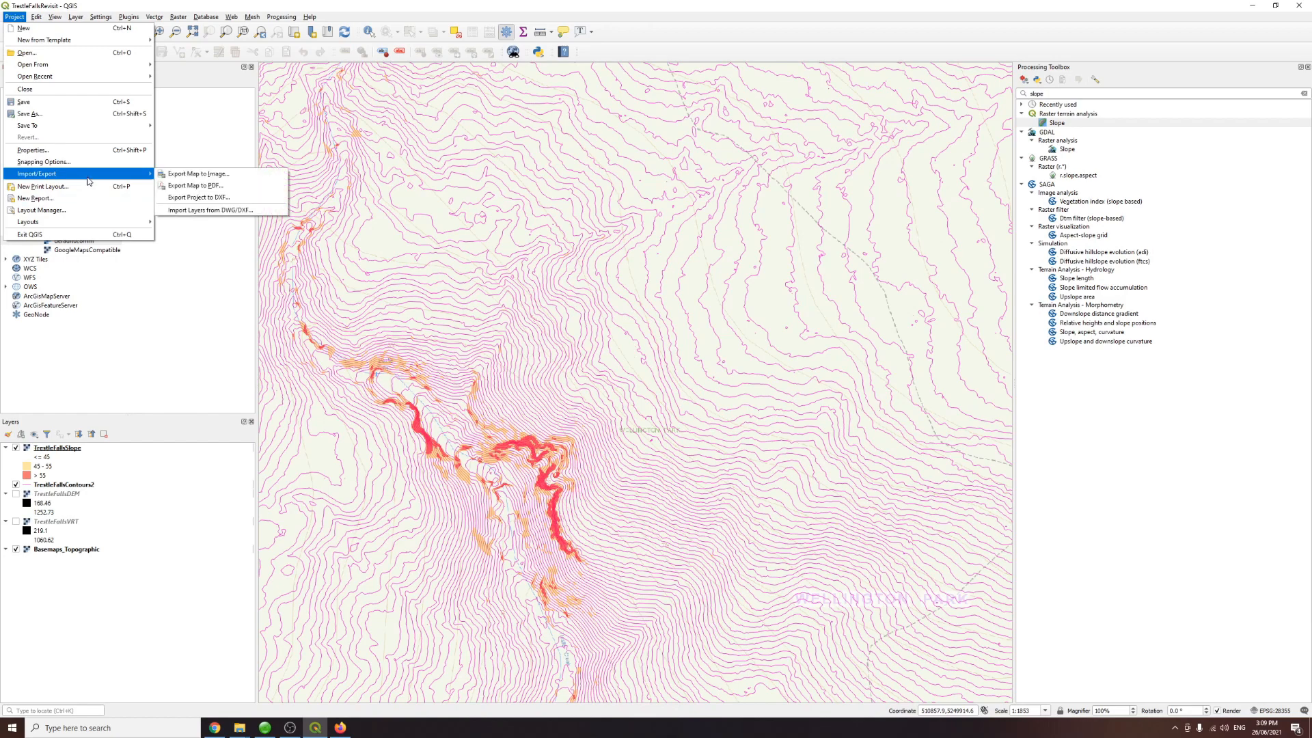
click(197, 186)
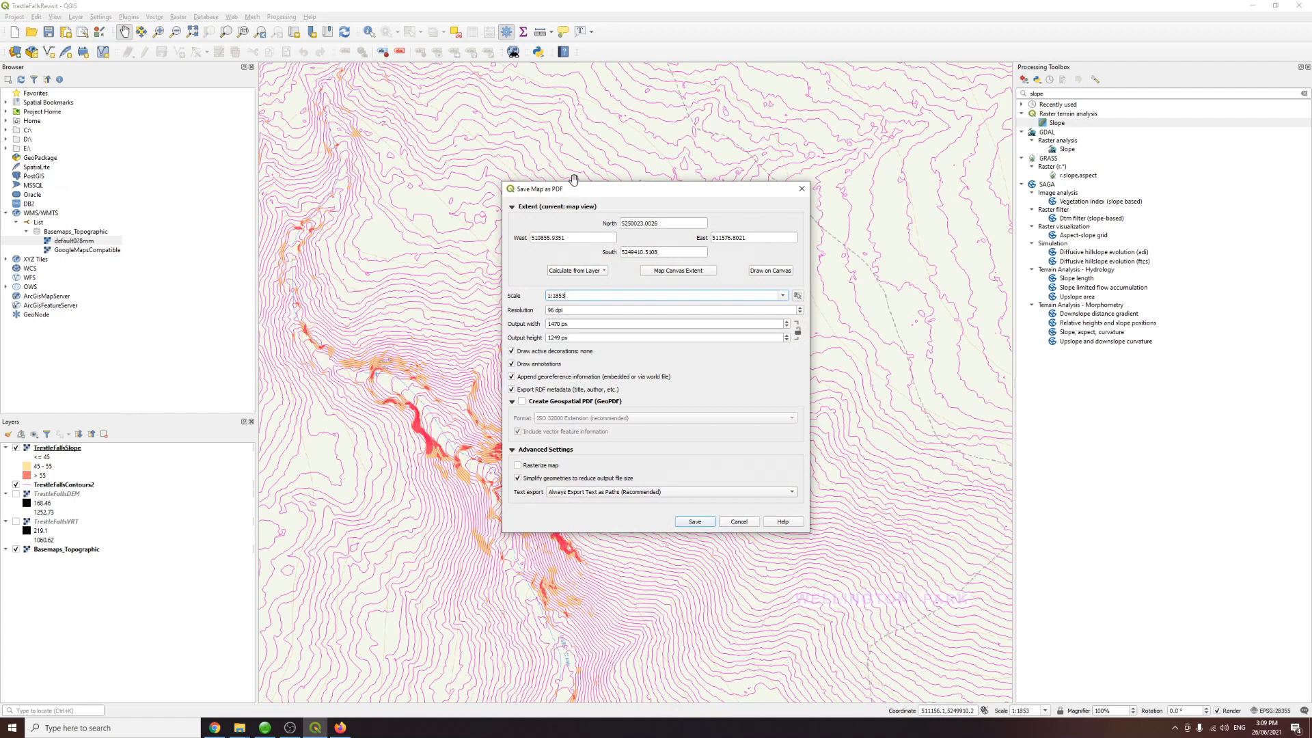
Step: Set the PDF export resolution to 250 dpi and enable Create Geospatial PDF (GeoPDF)
drag(584, 192, 784, 197)
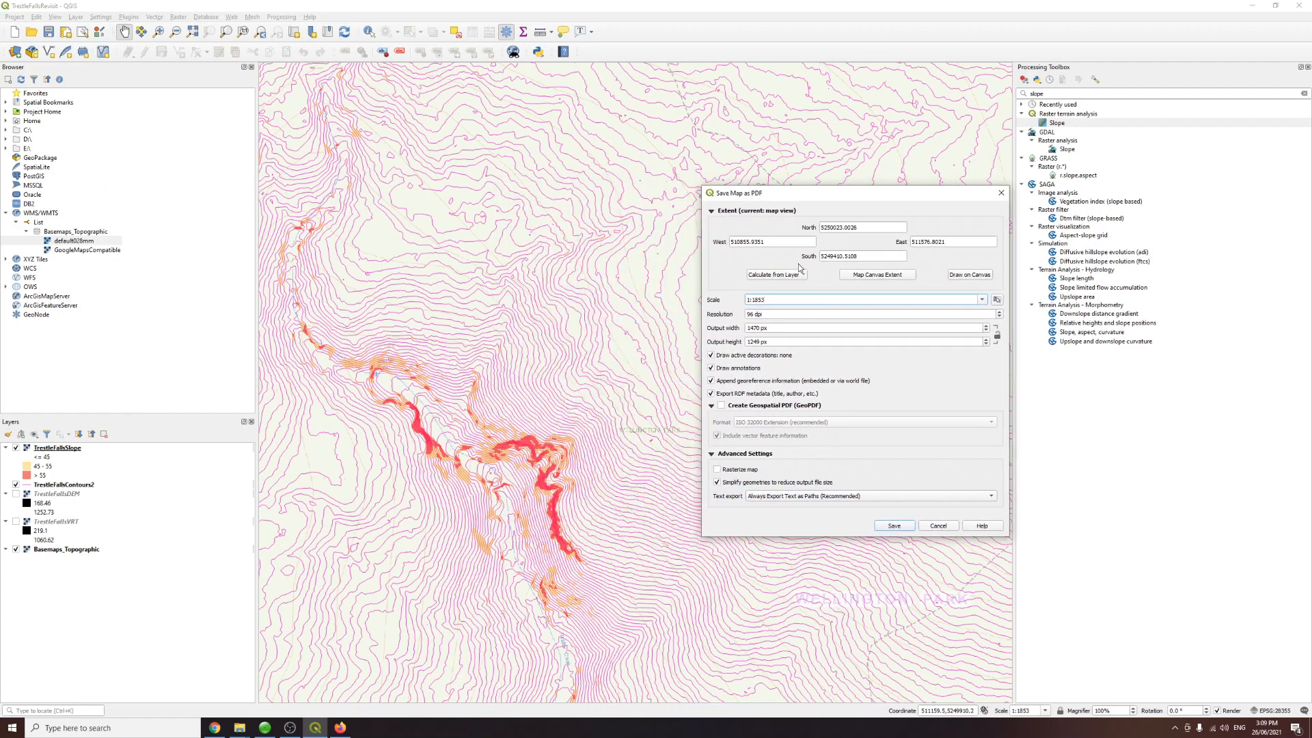
click(755, 315)
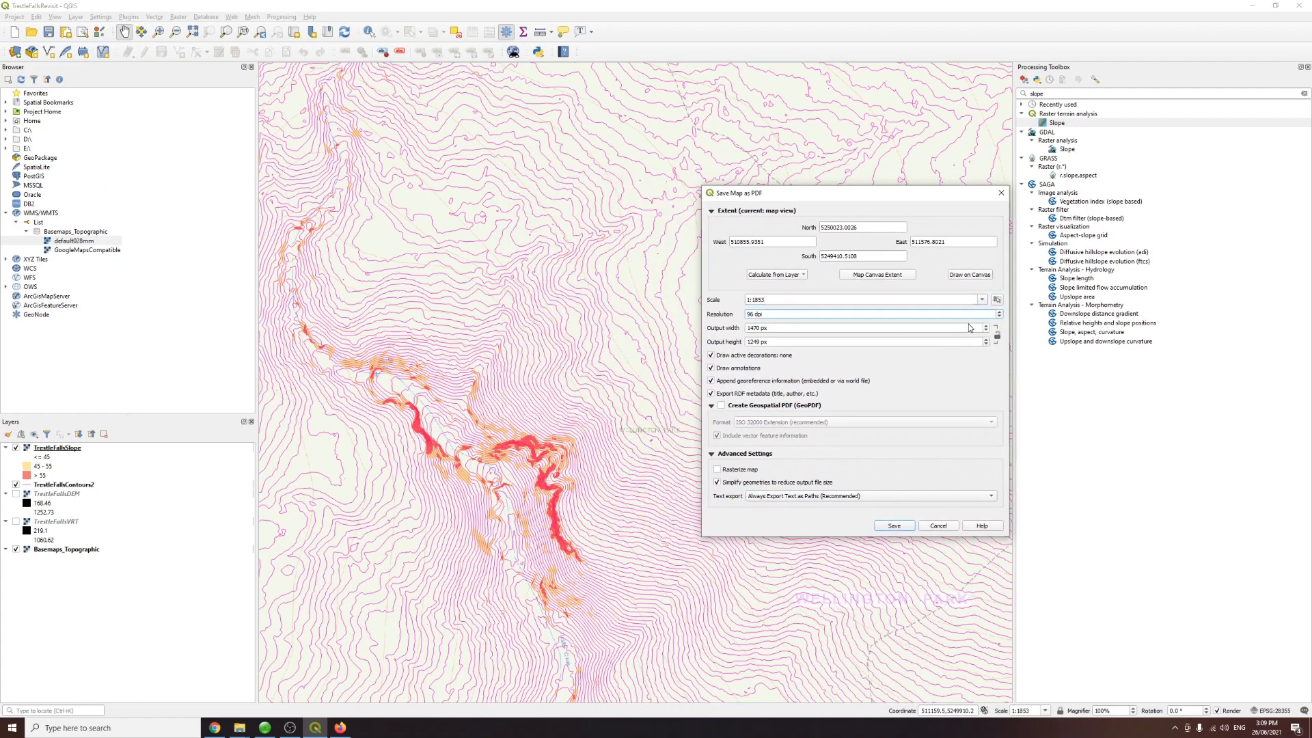
click(986, 326)
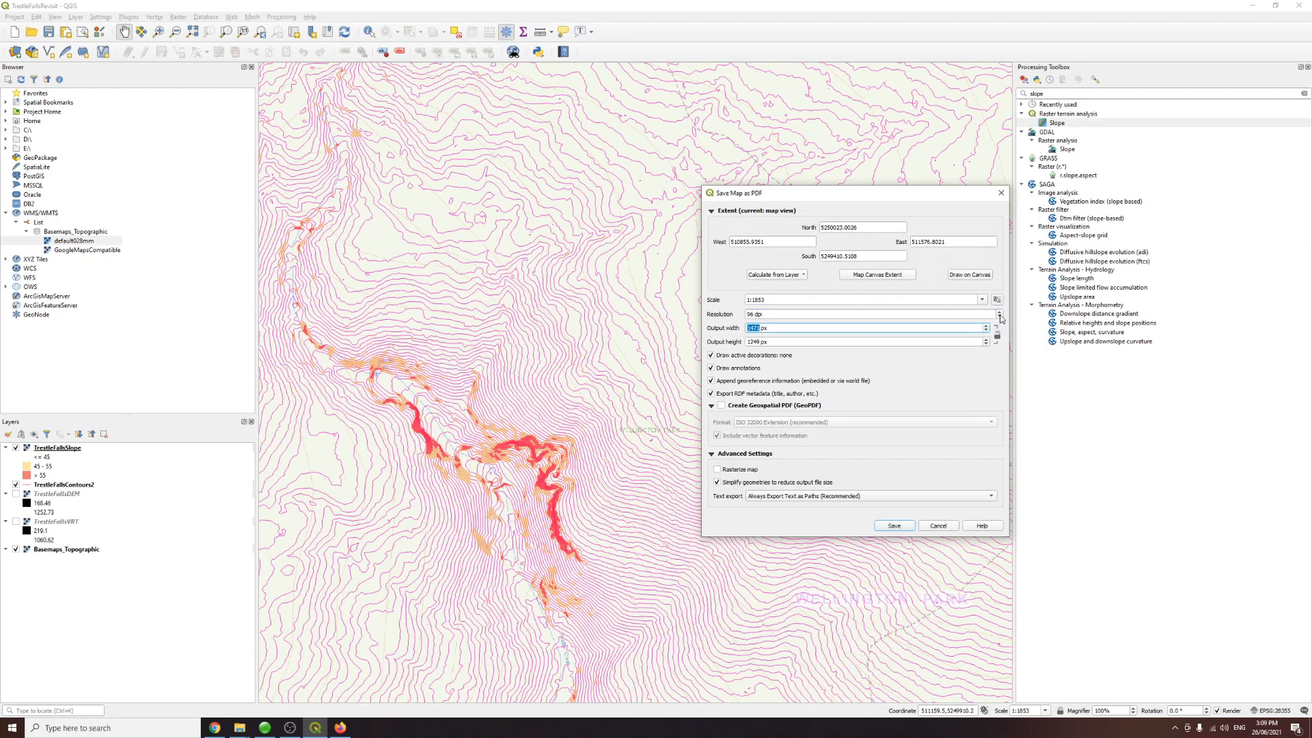
drag(940, 313, 731, 318)
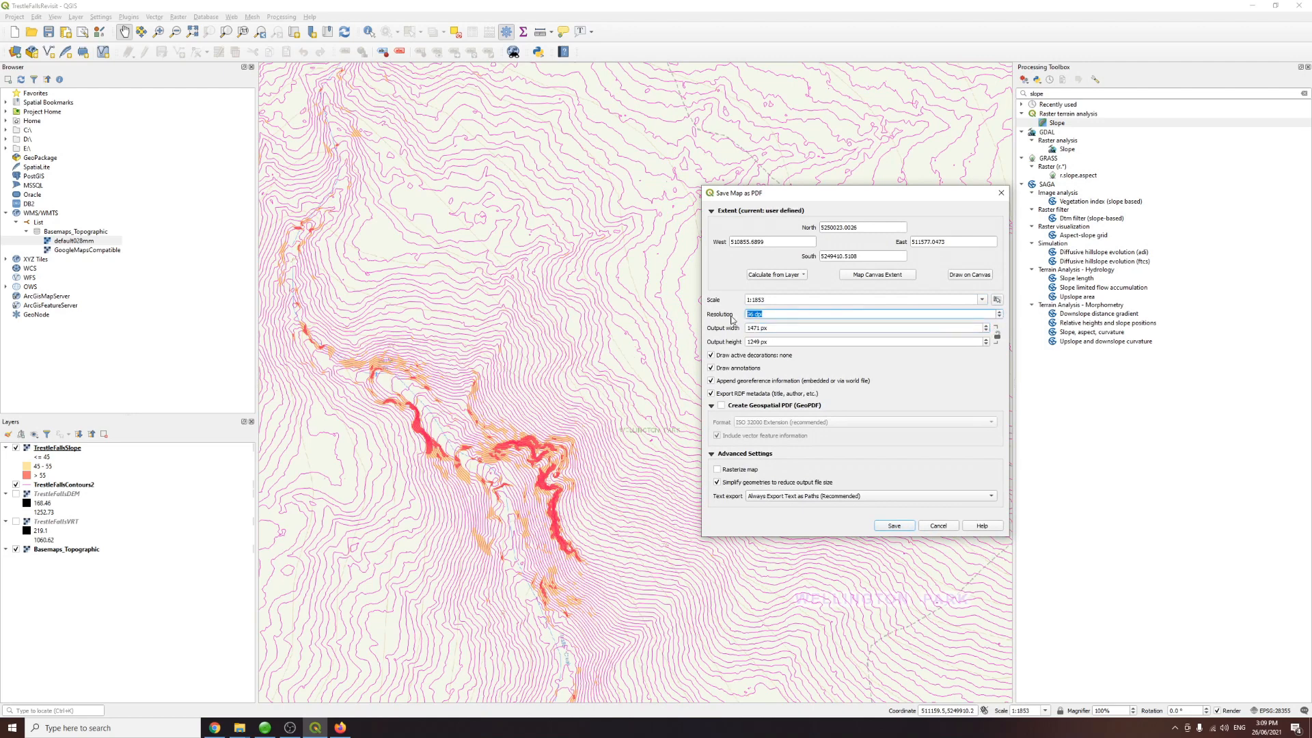
text(200)
click(780, 327)
click(777, 316)
drag(756, 314, 713, 314)
text(225)
key(BackSpace)
key(BackSpace)
text(50)
click(771, 328)
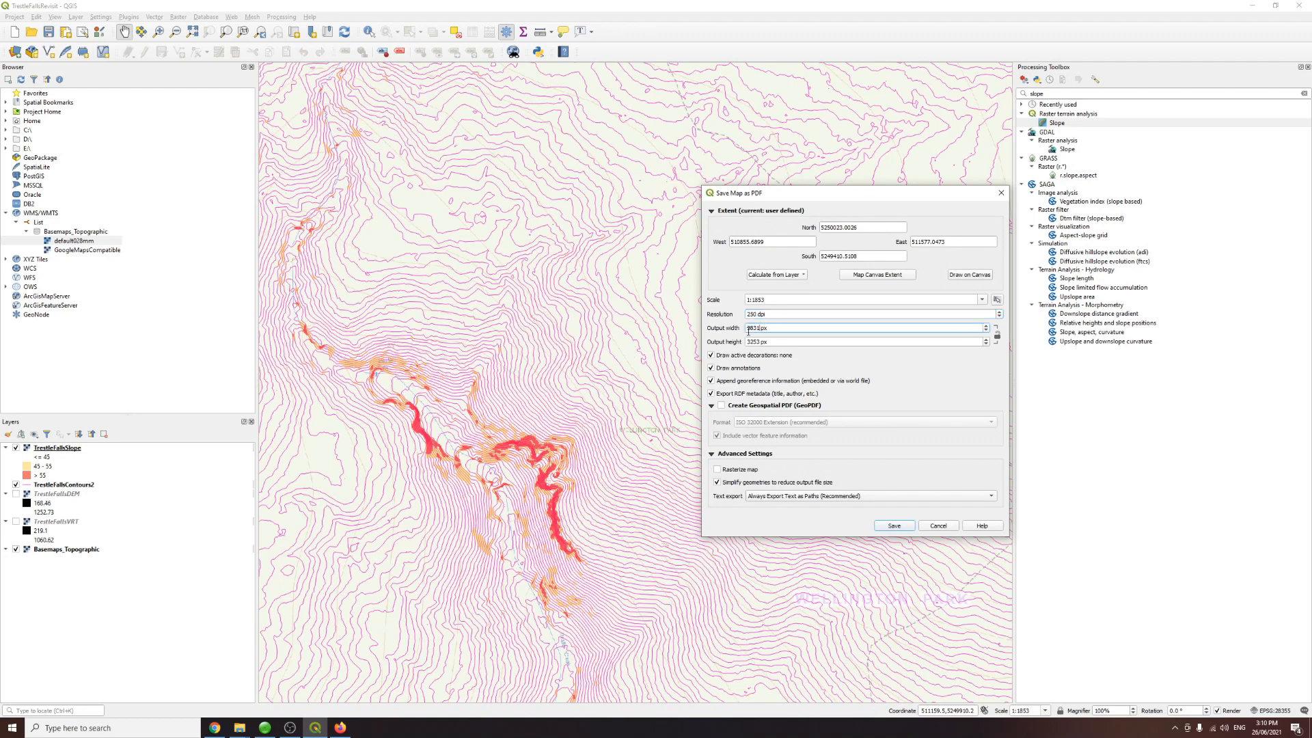
click(751, 342)
drag(751, 345, 761, 343)
click(779, 344)
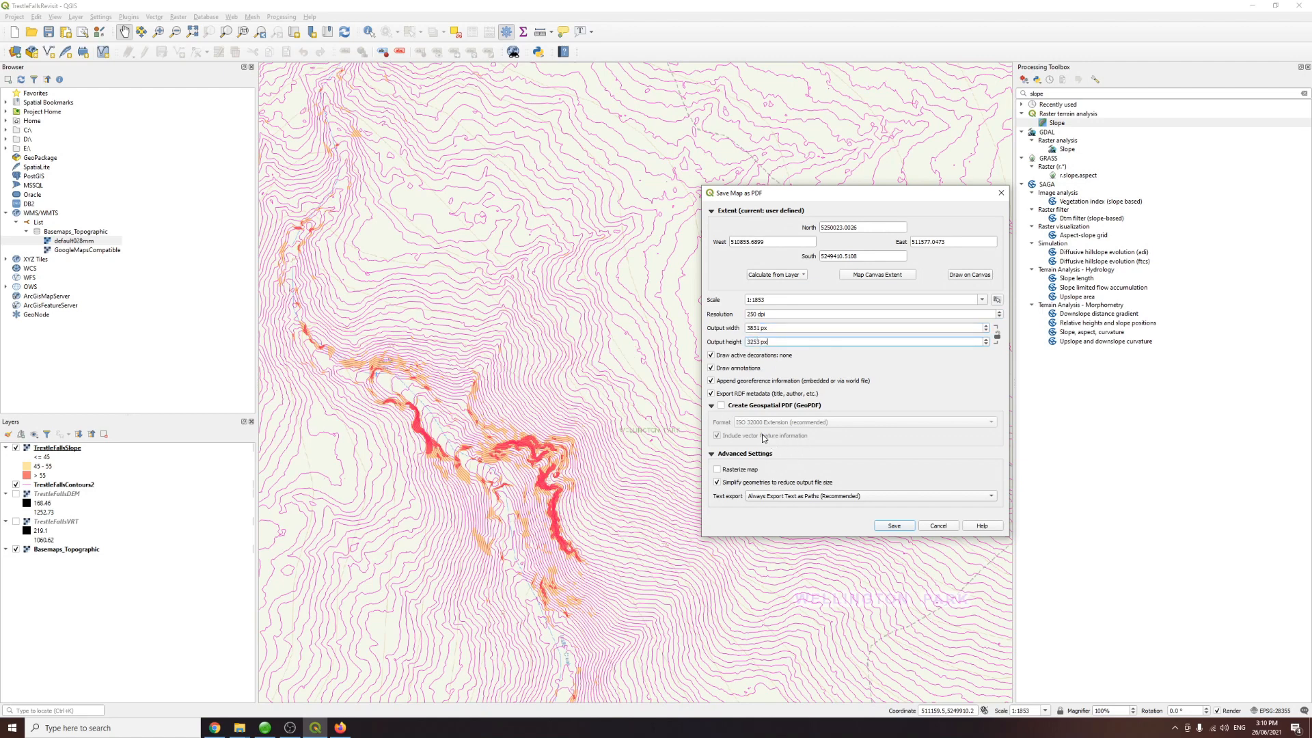
click(722, 406)
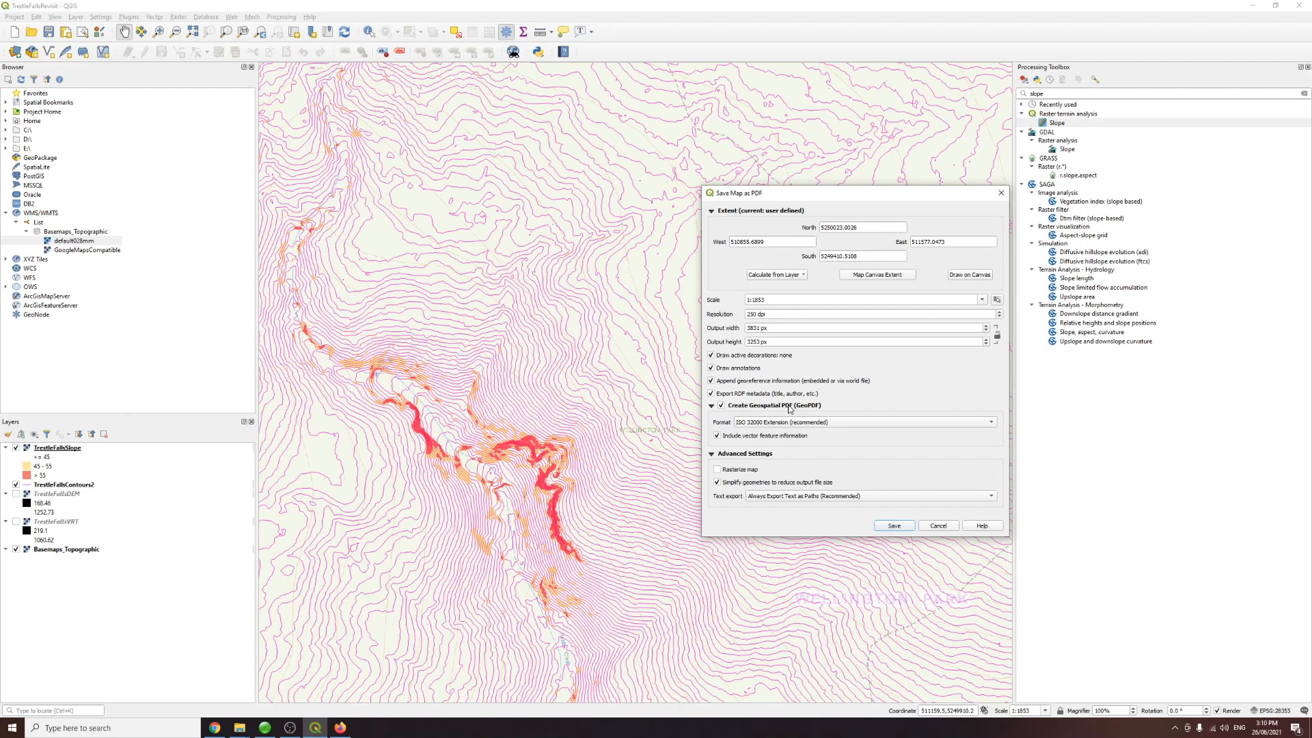
Step: Save the GeoPDF as TrestleFallsContourAndSlopeMapGeoPDF in the 6 Trestle Falls Revisit folder under Documents > GIS Stuff > Lidar Analysis
click(894, 525)
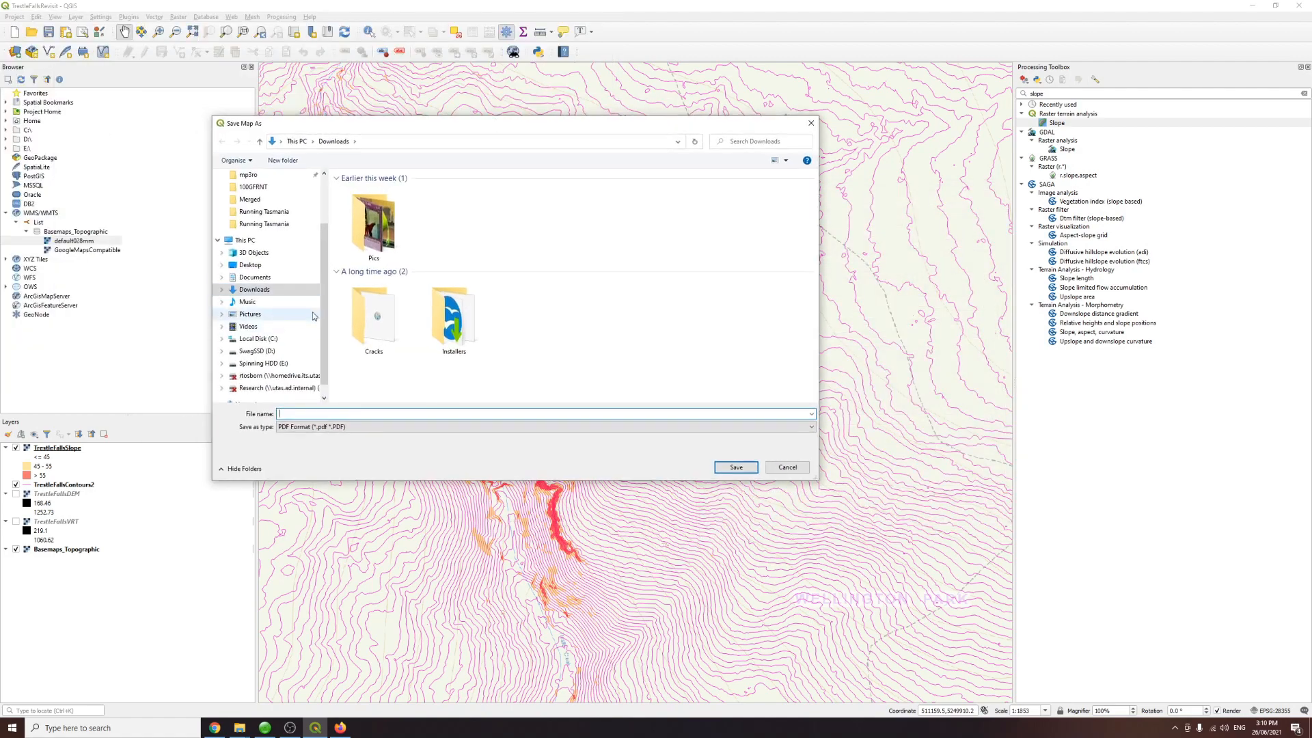
scroll(274, 293, up, 2)
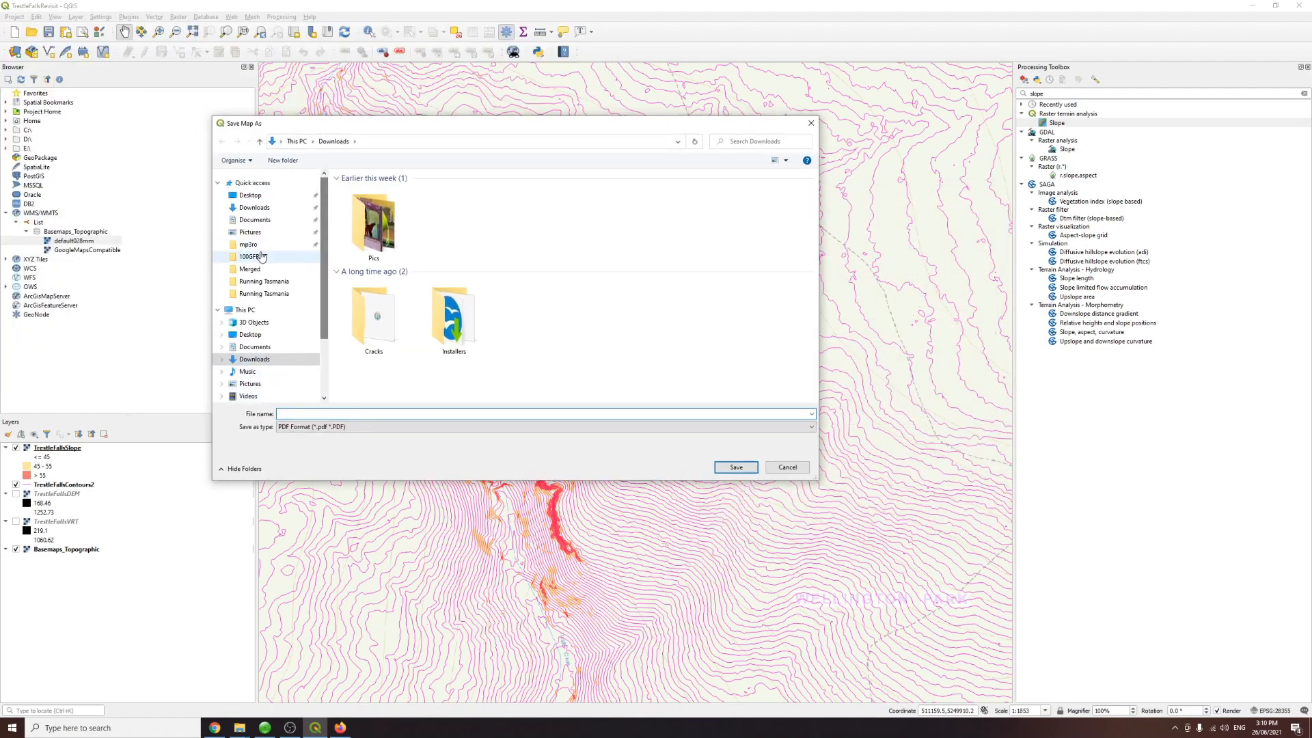
click(255, 346)
double_click(363, 243)
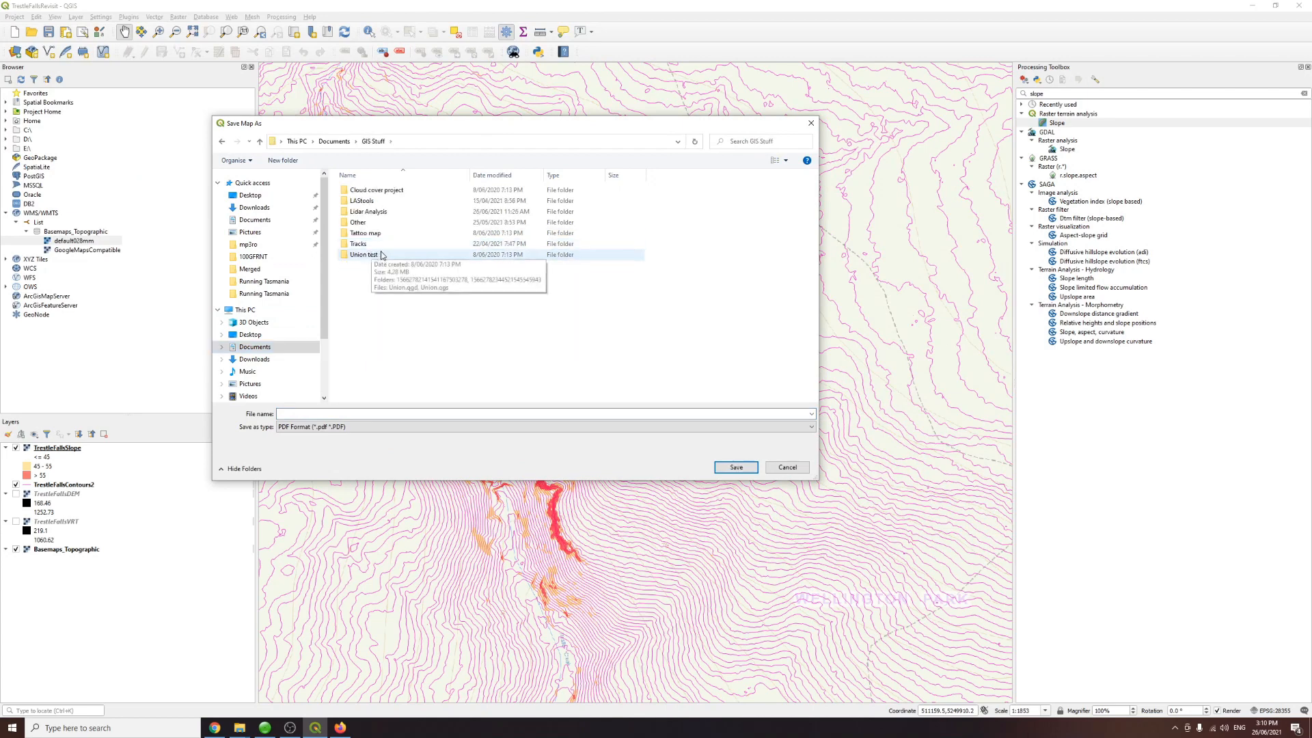
double_click(367, 212)
double_click(376, 250)
drag(456, 130, 618, 254)
click(479, 538)
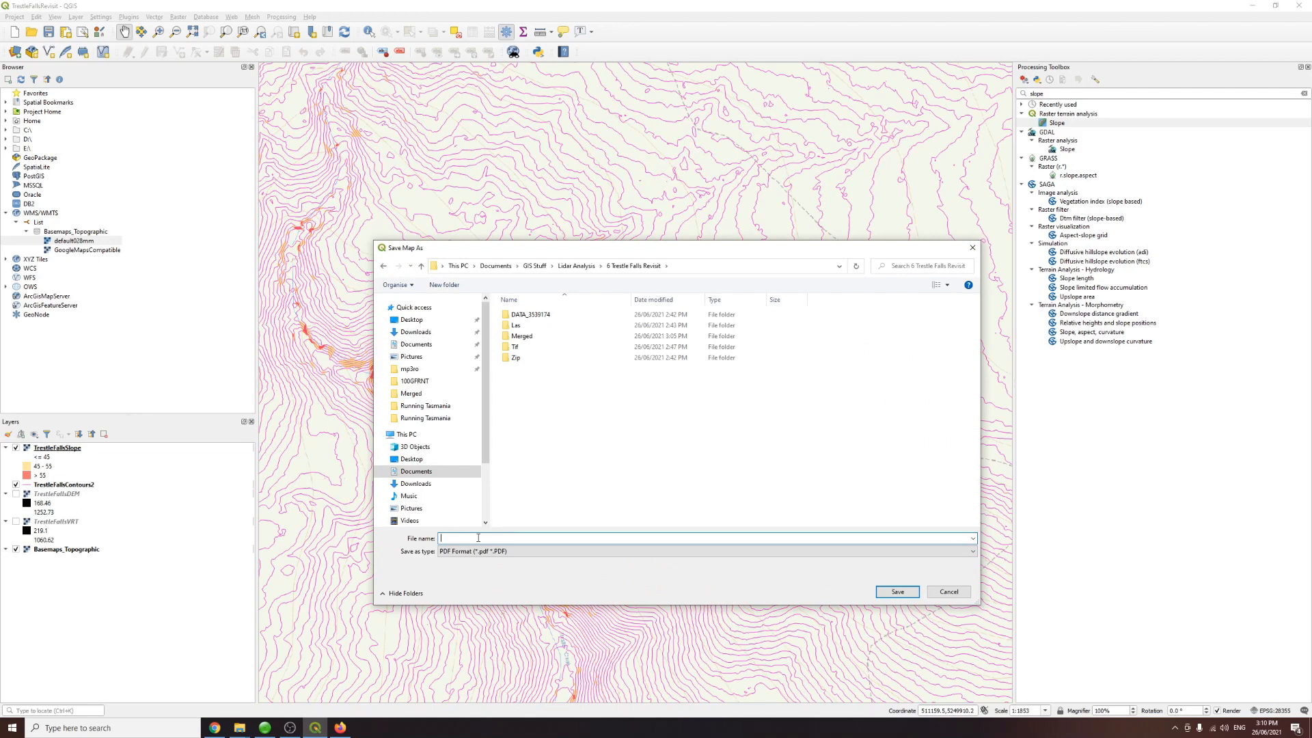
text(Trest)
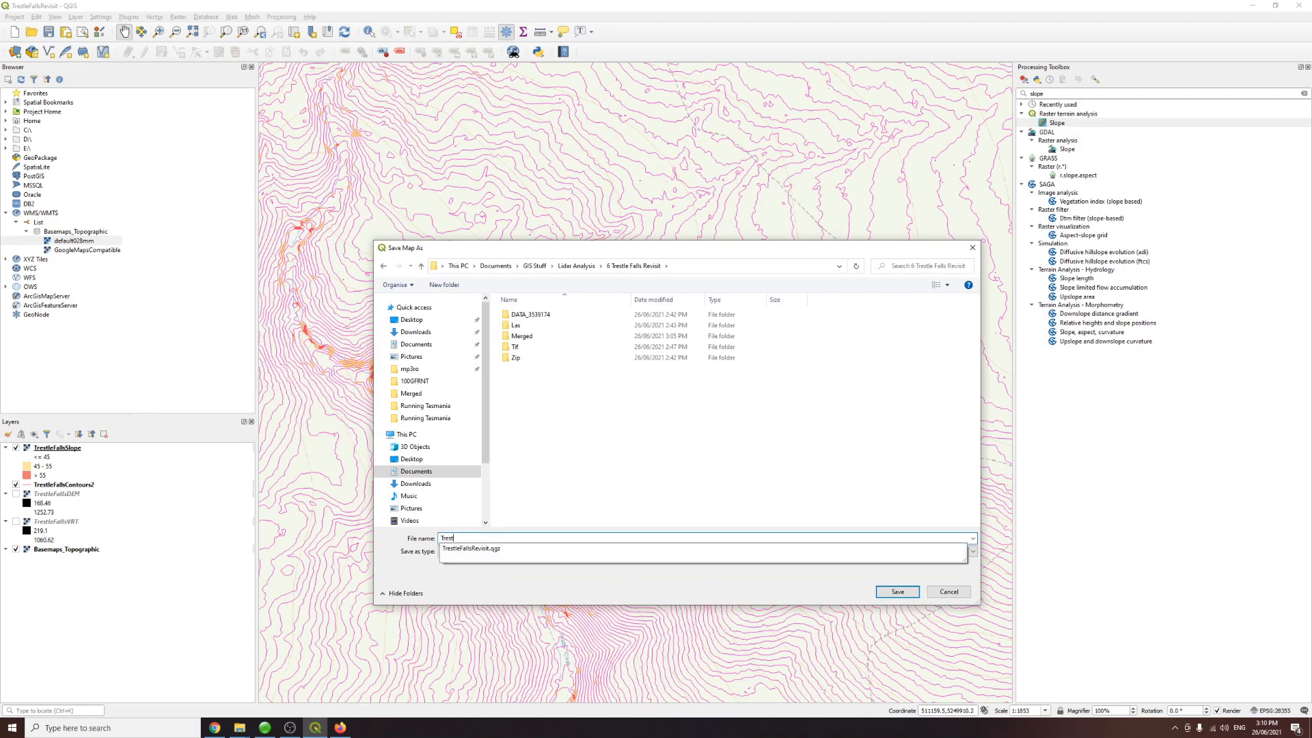
text(leFallsContour)
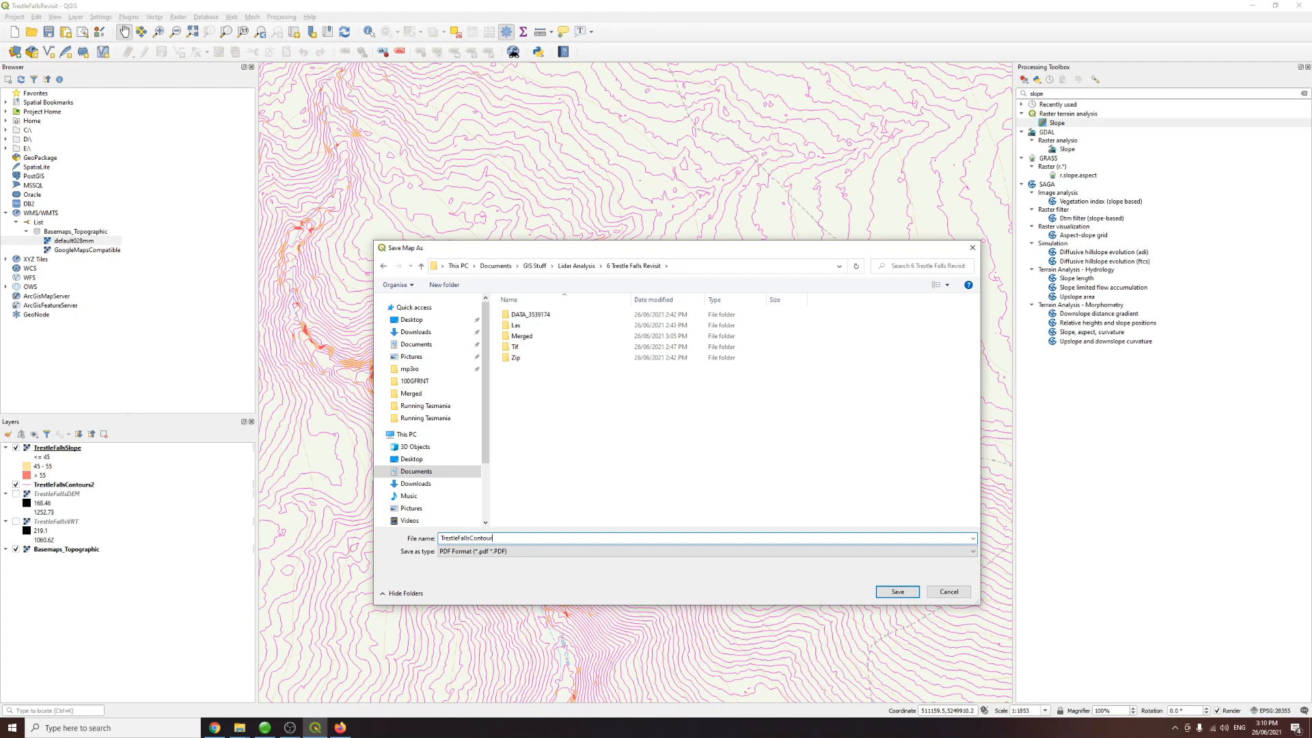
text(AndSlopeMapGeoPDF)
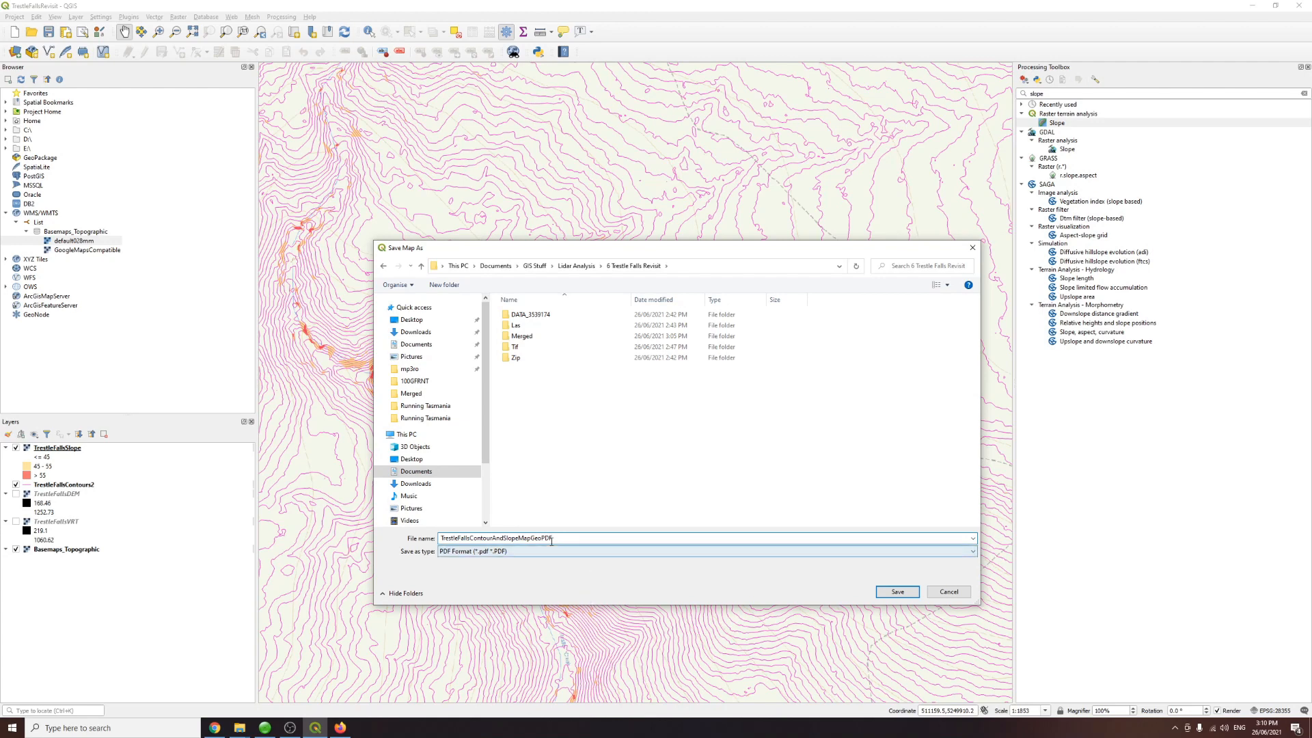
drag(550, 541, 566, 540)
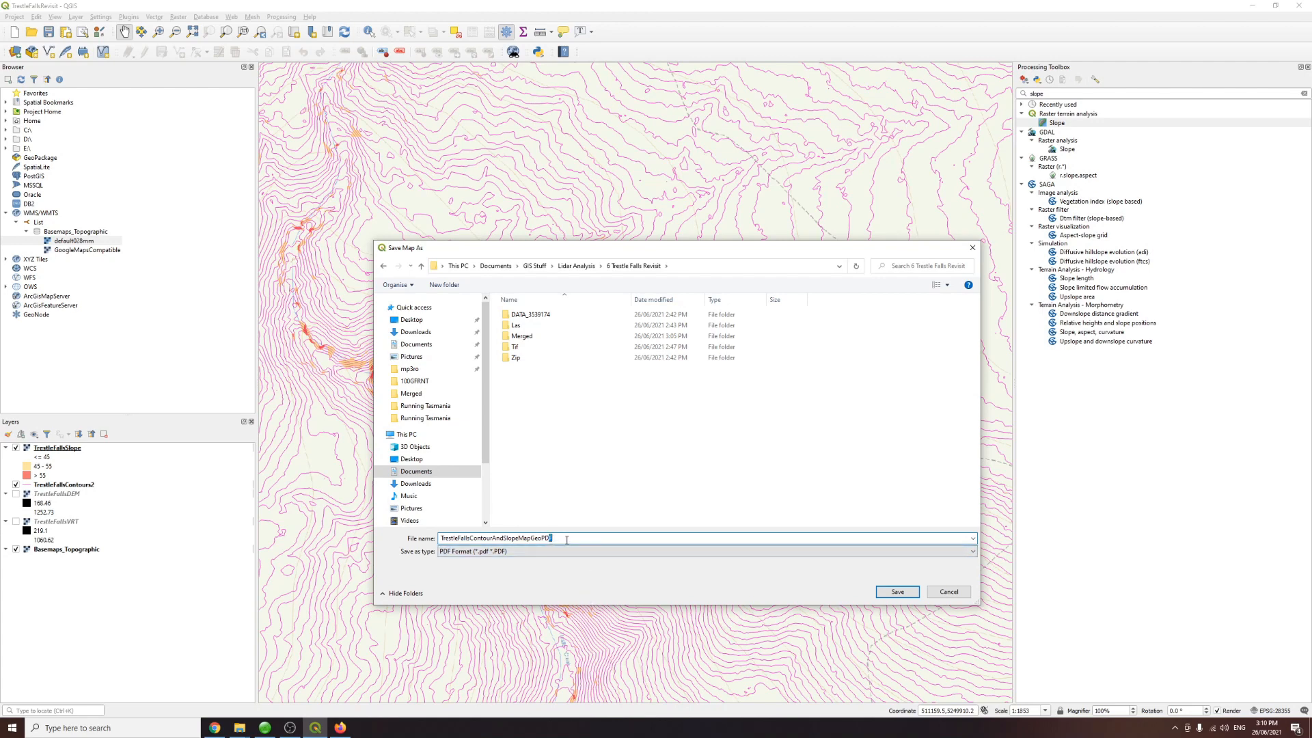
click(903, 592)
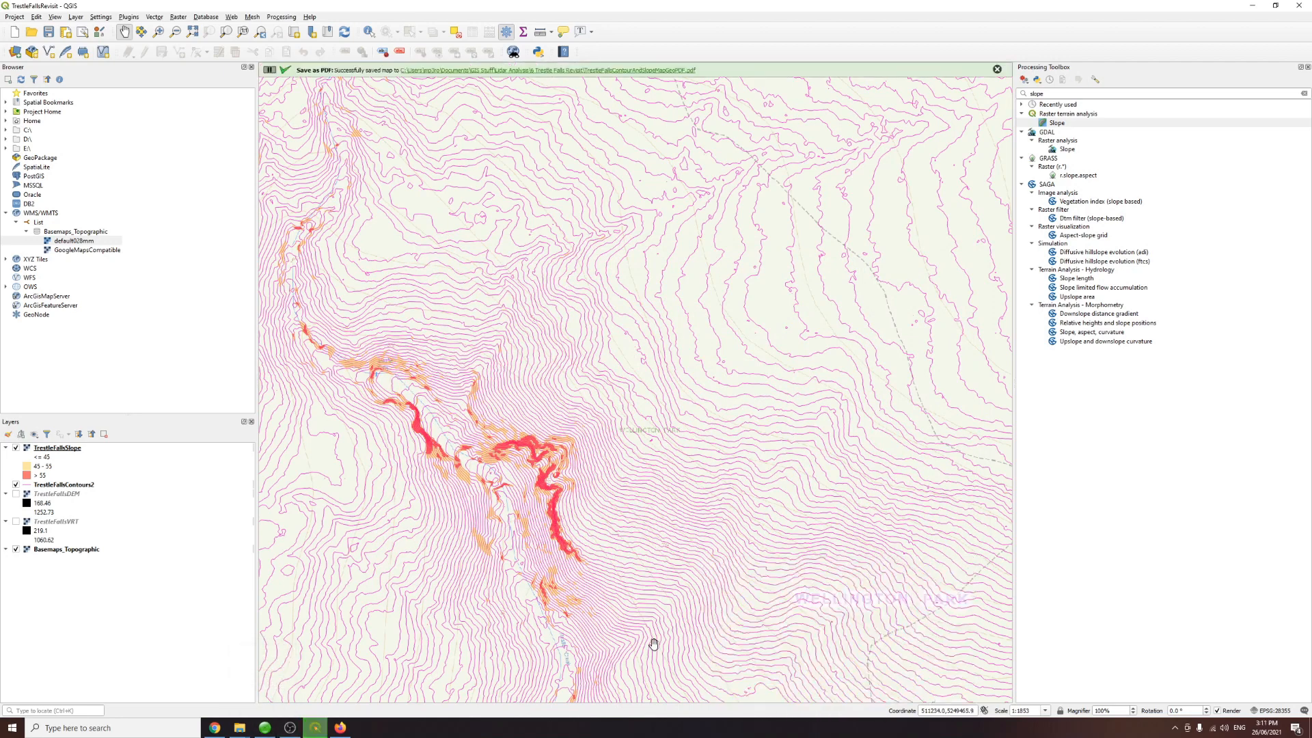
Step: Open the exported TrestleFallsContourAndSlopeMapGeoPDF file in the browser and zoom around to inspect it
click(240, 728)
click(240, 728)
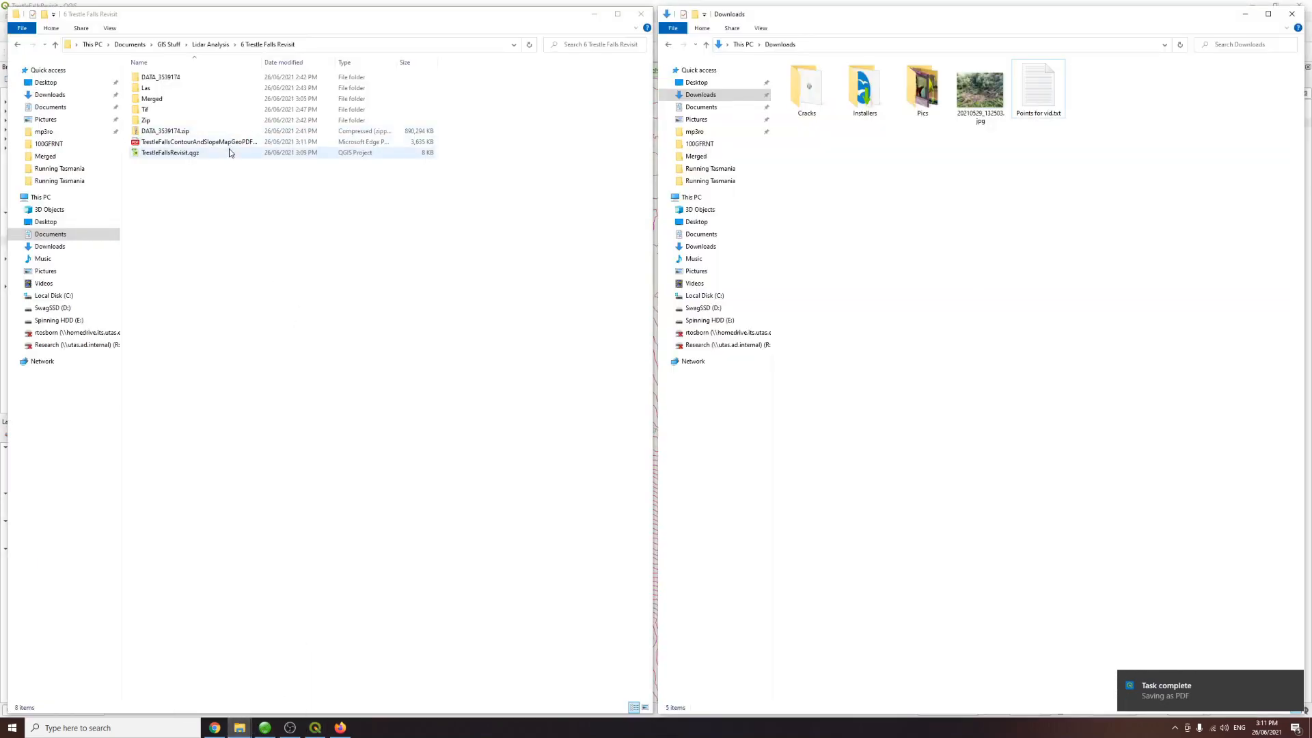
click(415, 143)
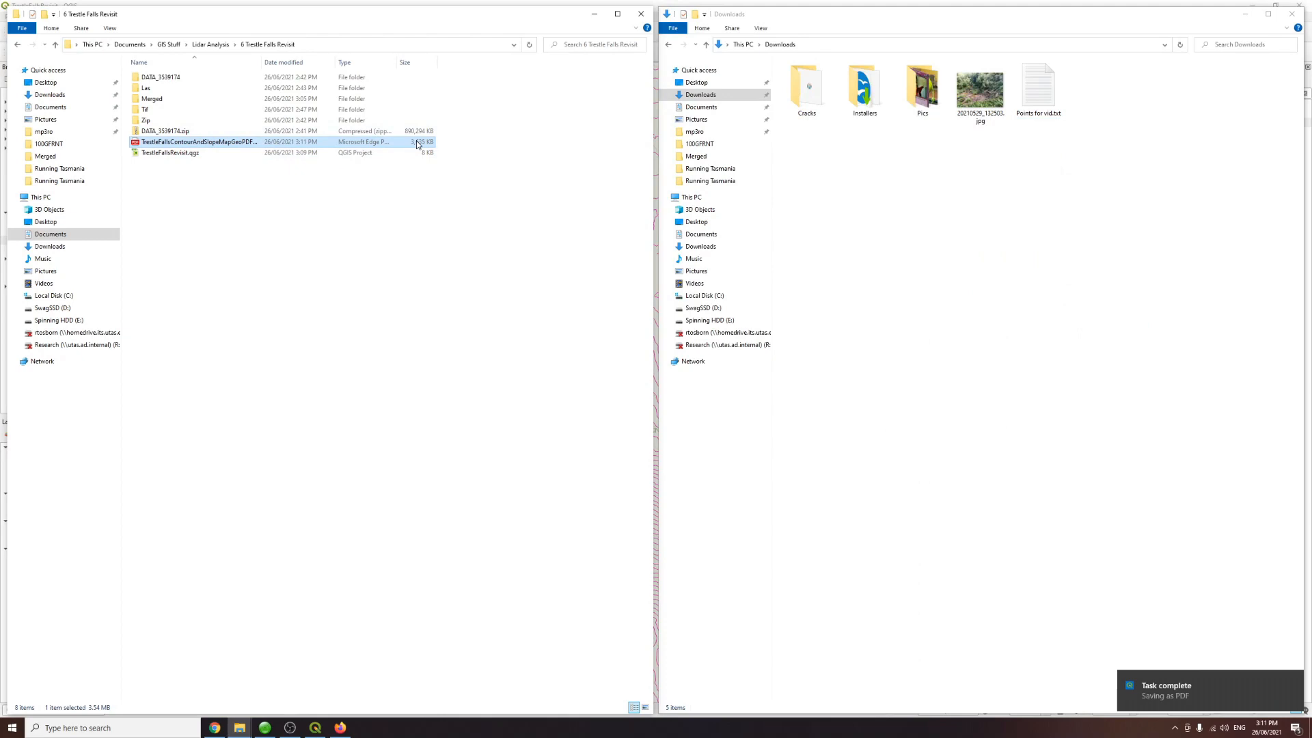
double_click(418, 146)
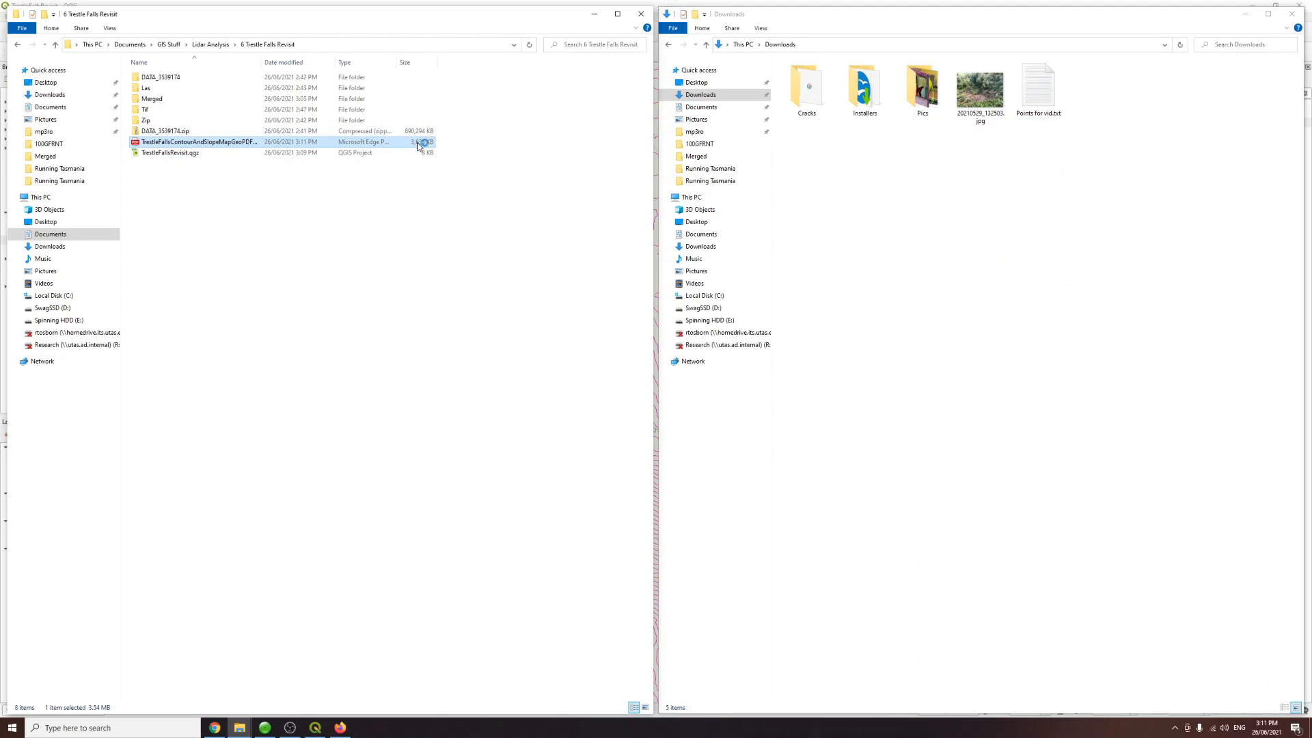
drag(0, 208, 849, 185)
double_click(847, 184)
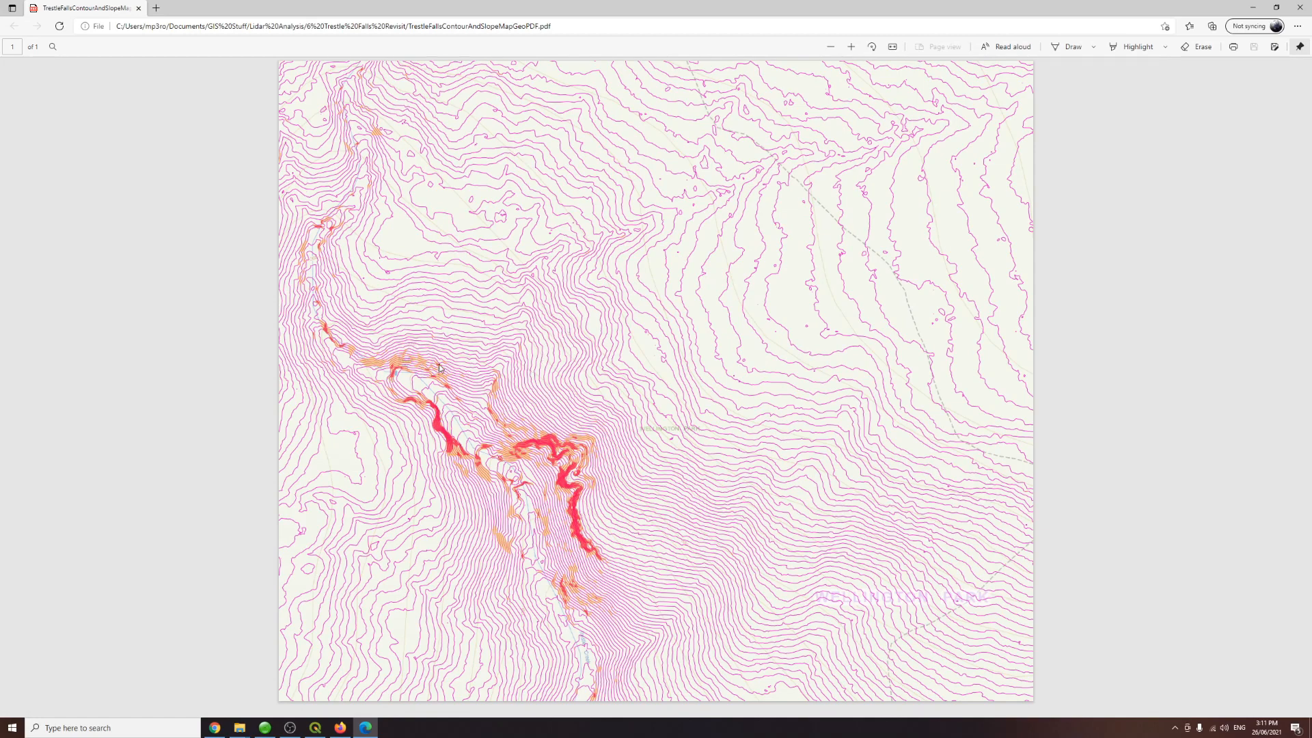
scroll(565, 400, up, 5)
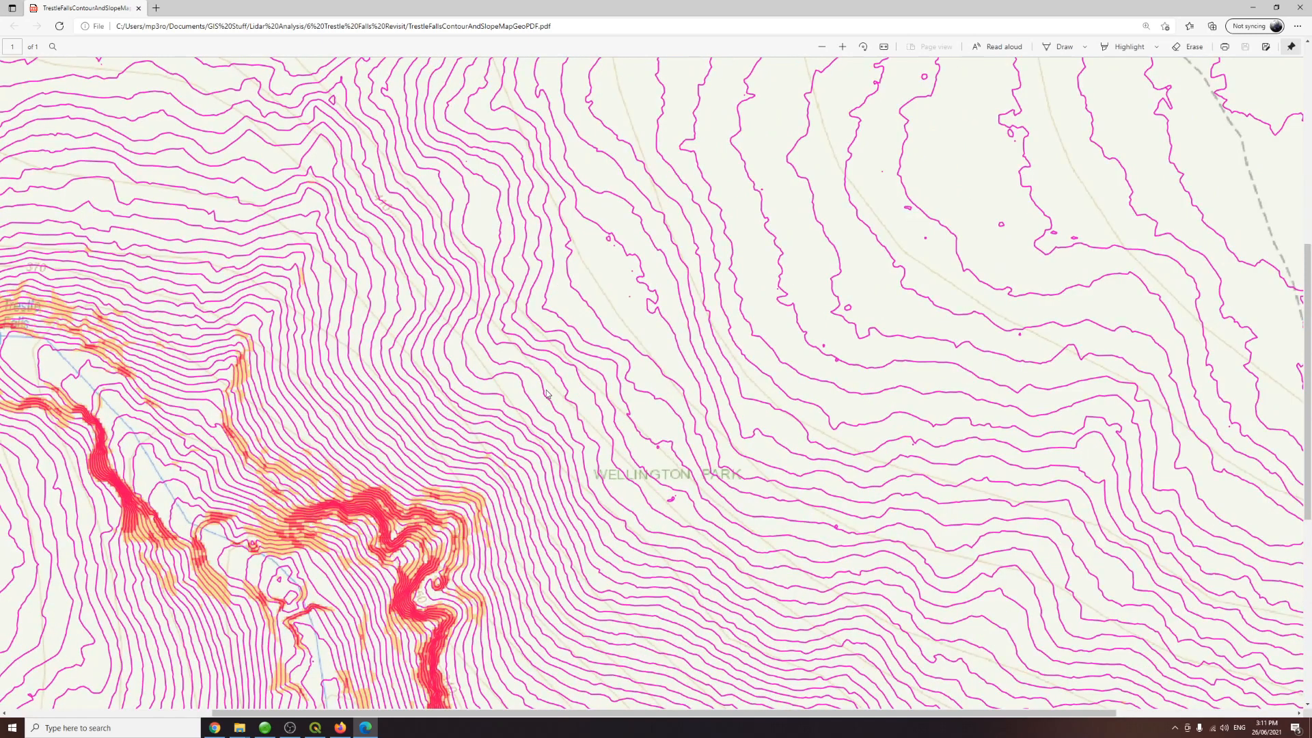
scroll(681, 372, down, 5)
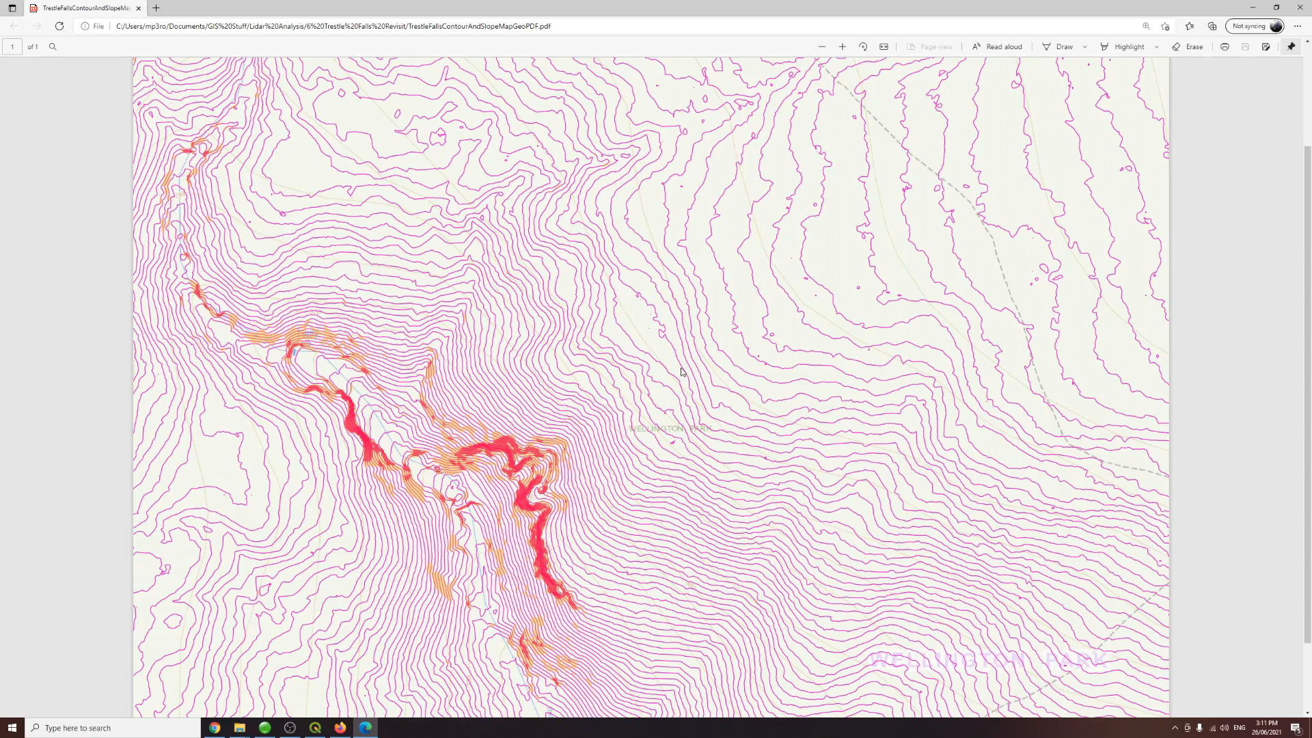
scroll(681, 372, down, 1)
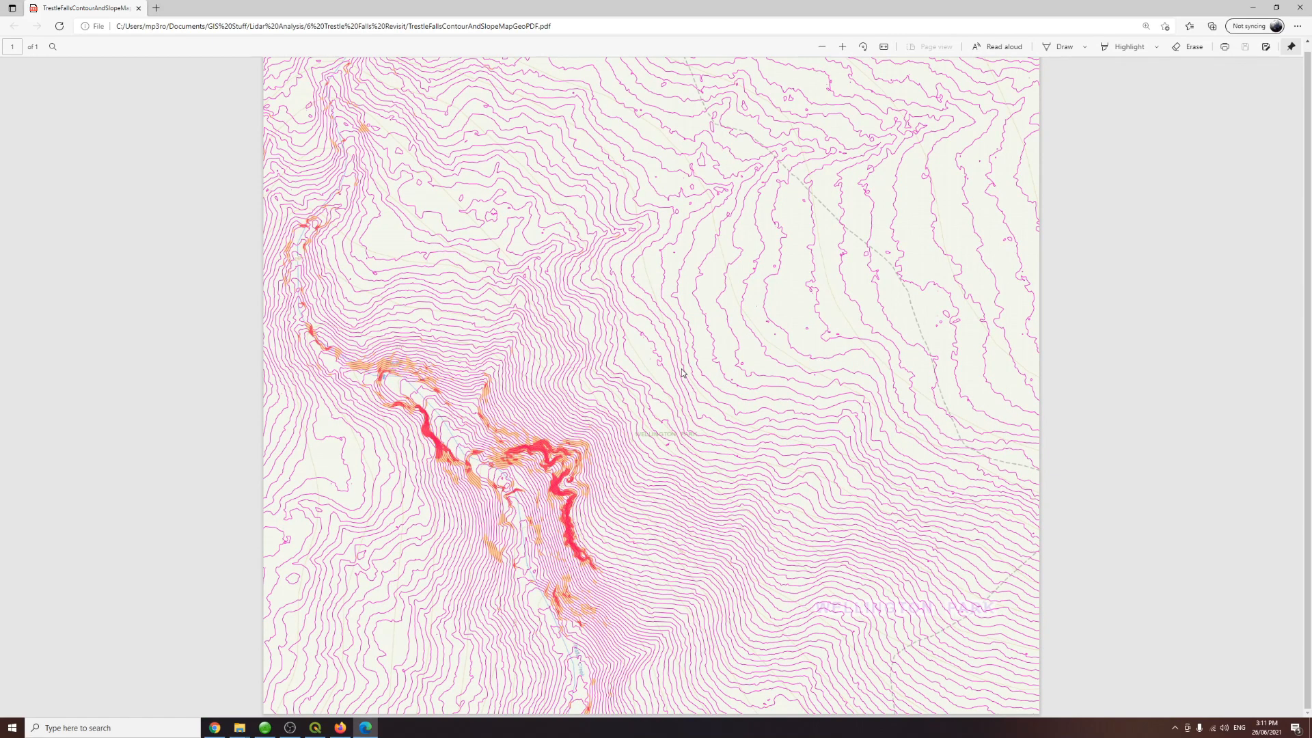
click(1300, 7)
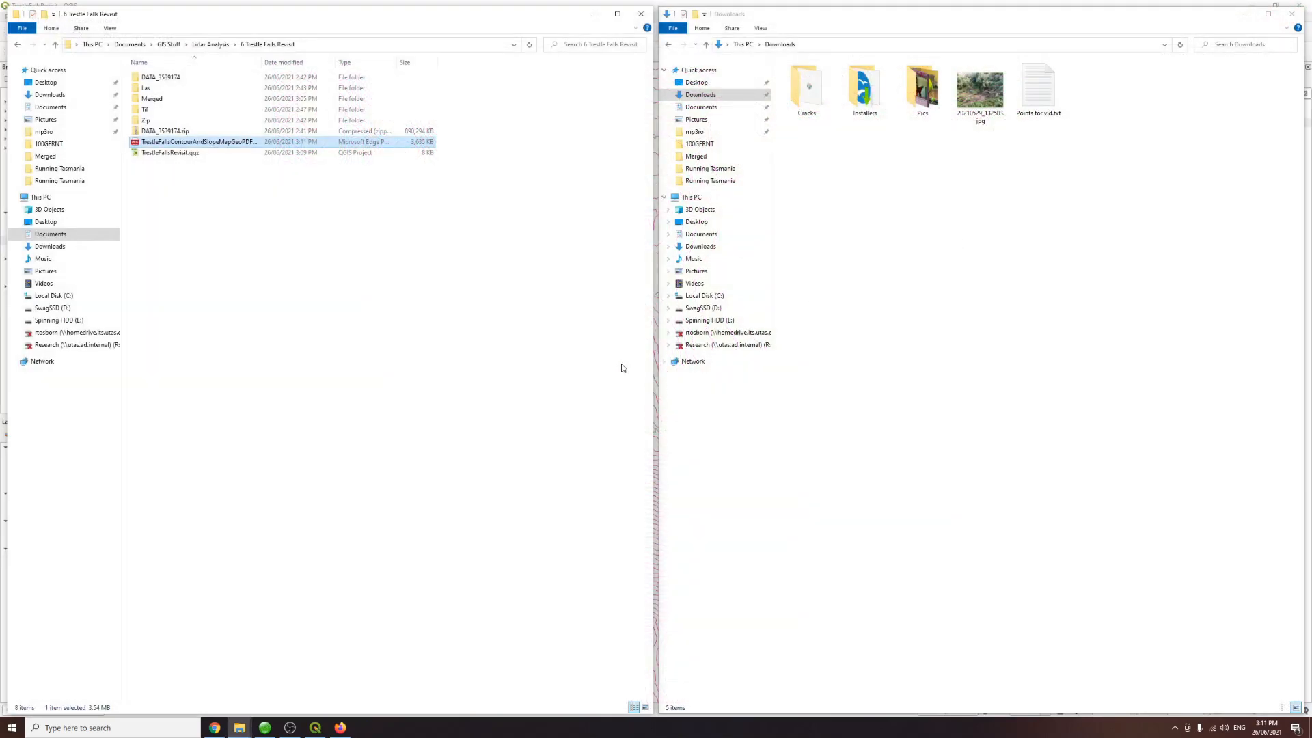
Step: Open the Las folder of the project directory and look over the Wellington Range LAZ tiles
click(315, 727)
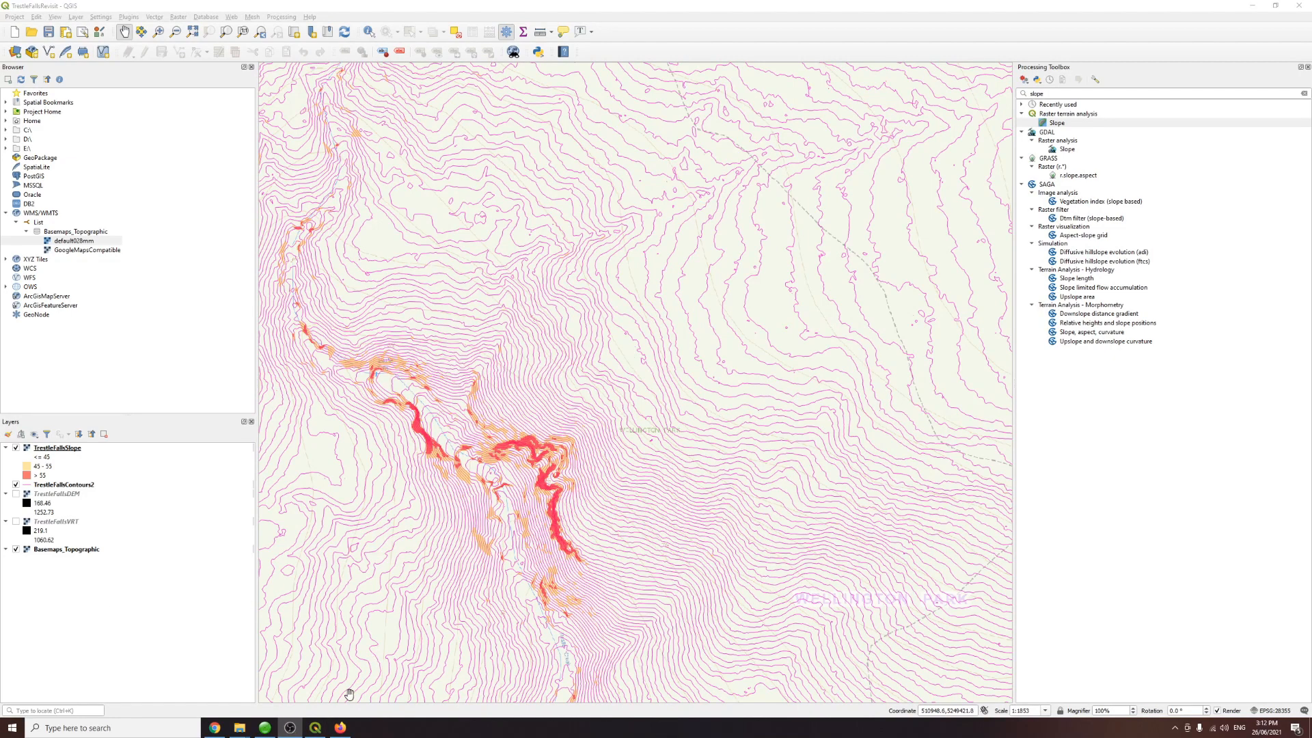
click(241, 732)
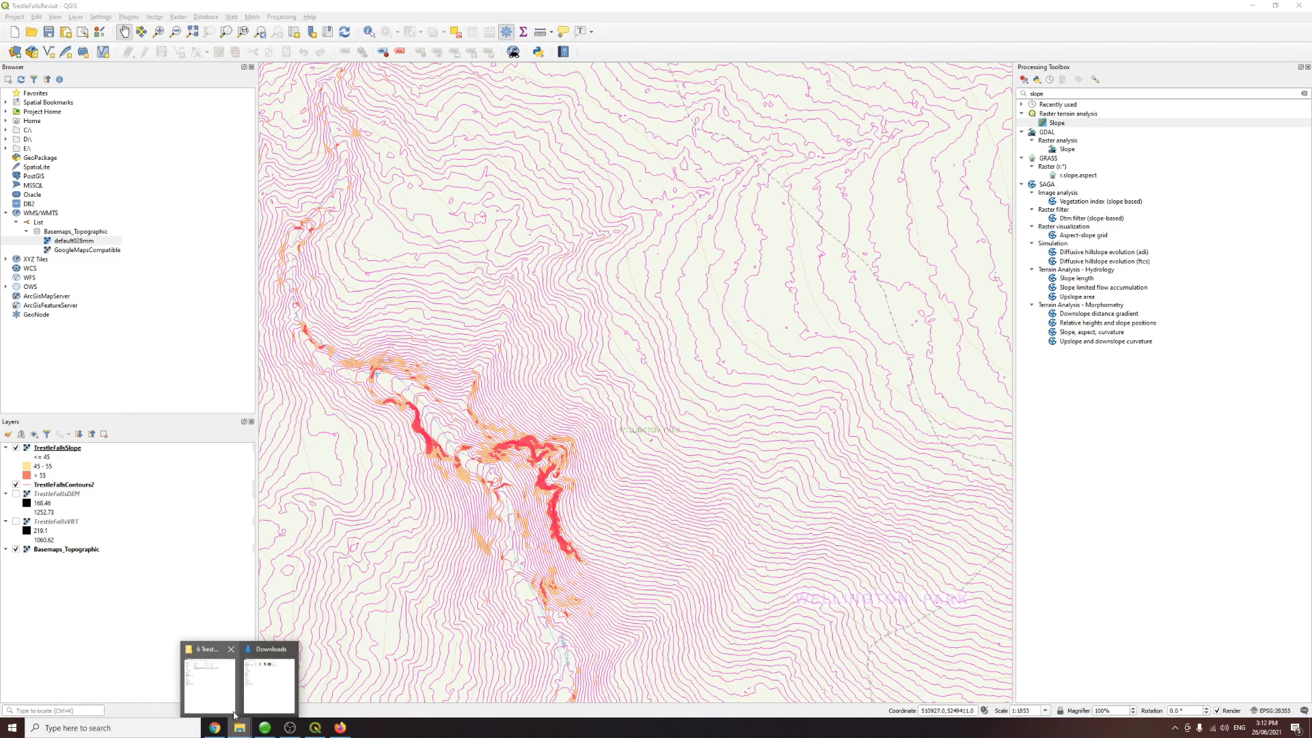
click(222, 683)
click(241, 729)
click(270, 682)
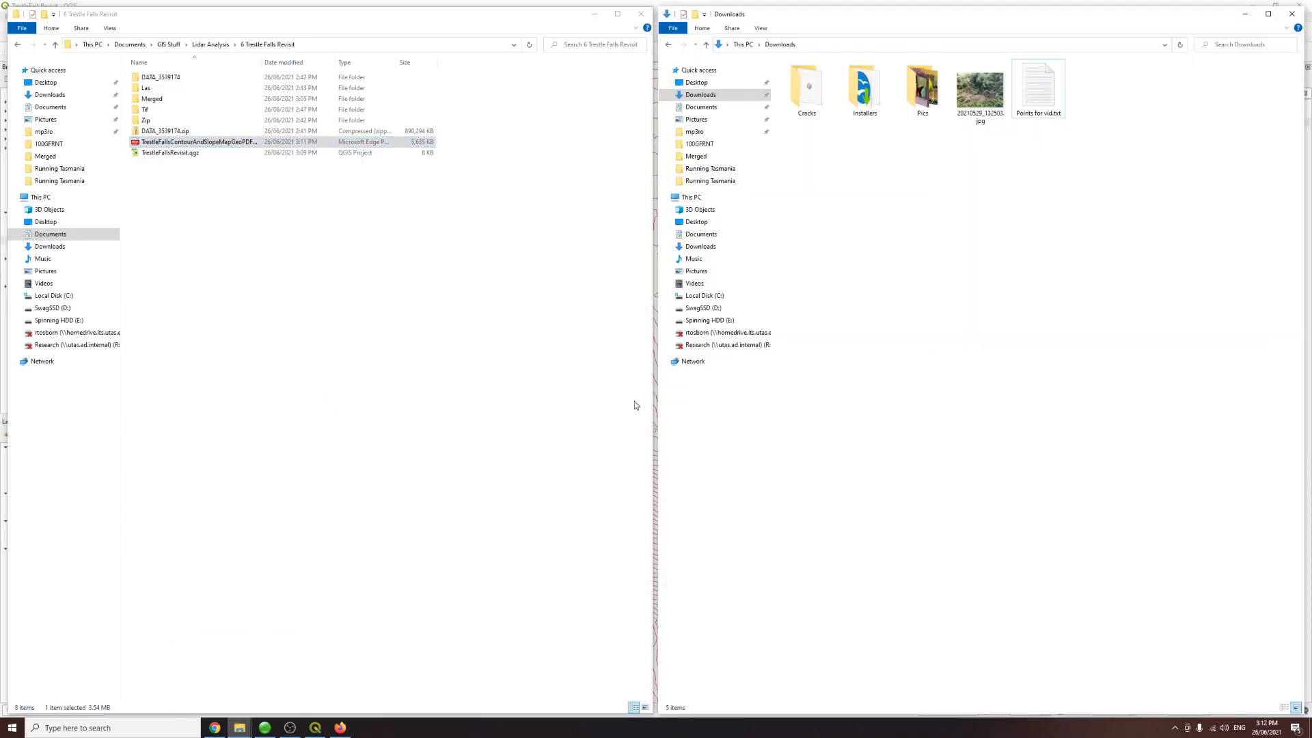
double_click(149, 92)
drag(217, 302, 220, 203)
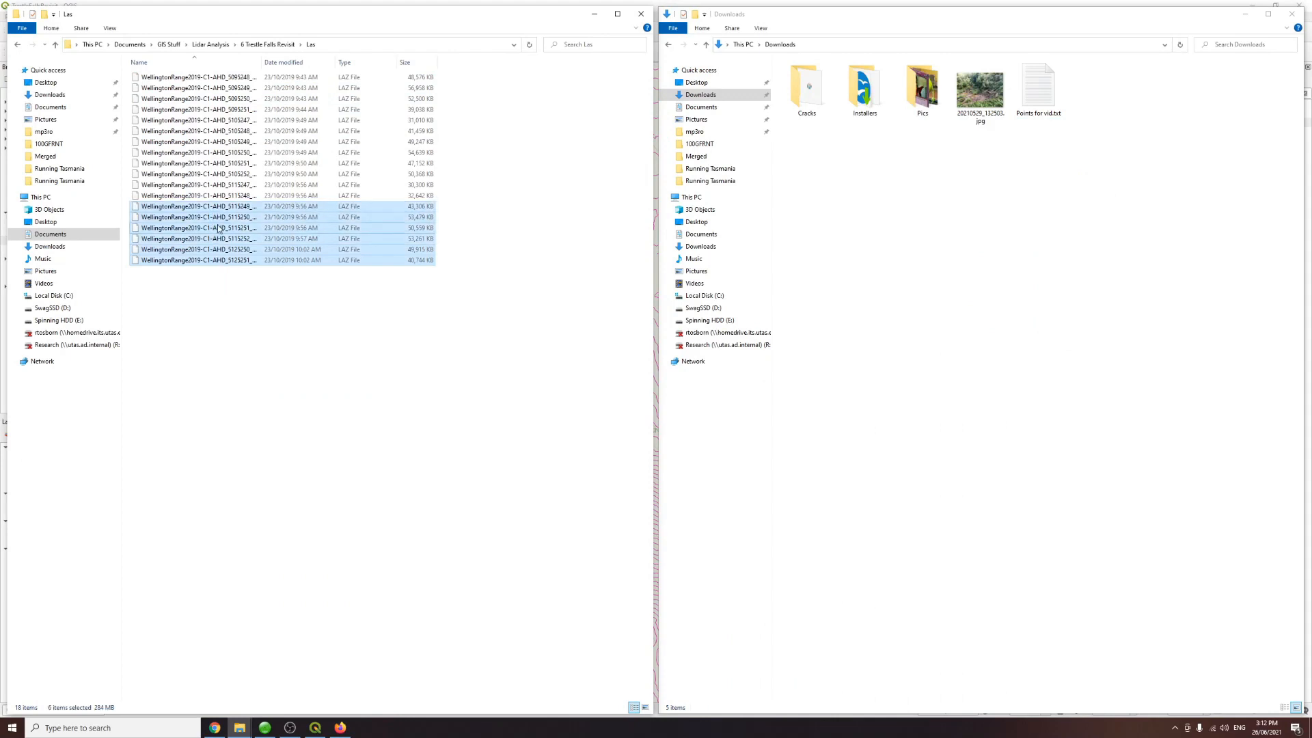
drag(199, 273, 209, 80)
click(208, 291)
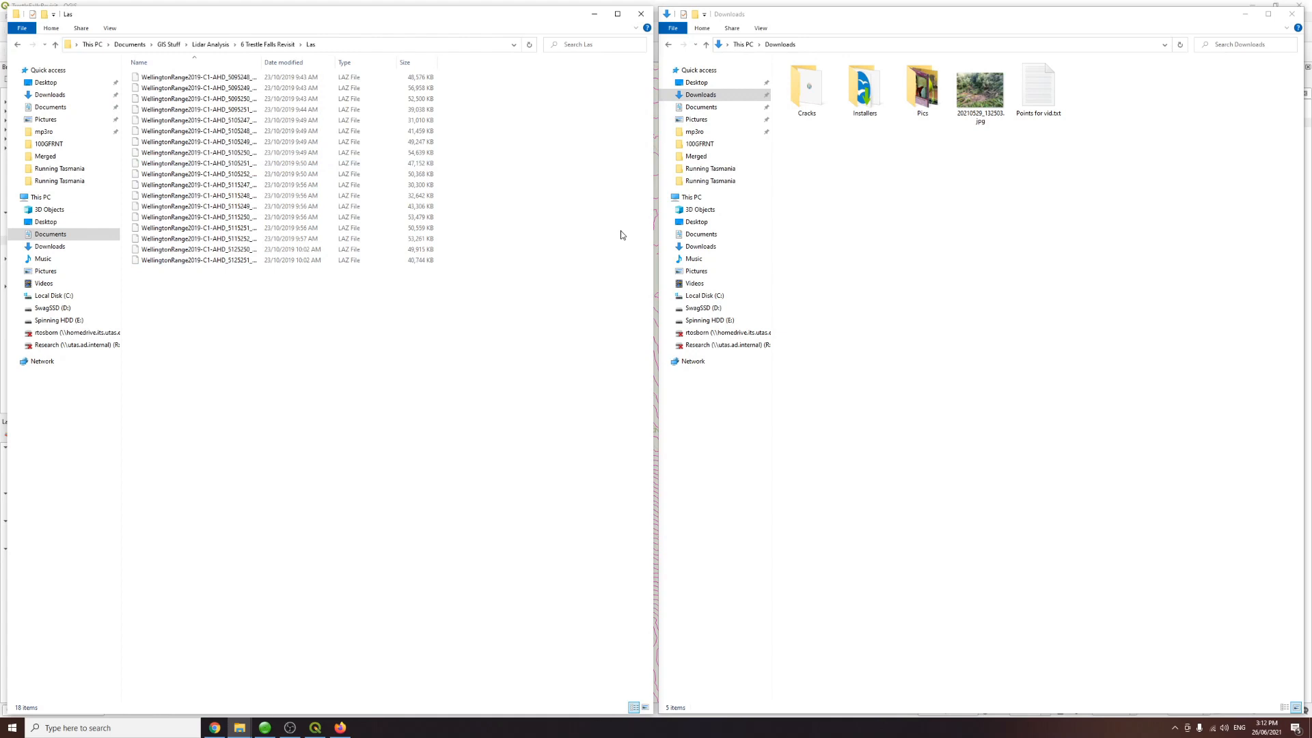
Step: Launch lasground_new.exe from the LAStools bin folder in Documents > GIS Stuff
click(700, 236)
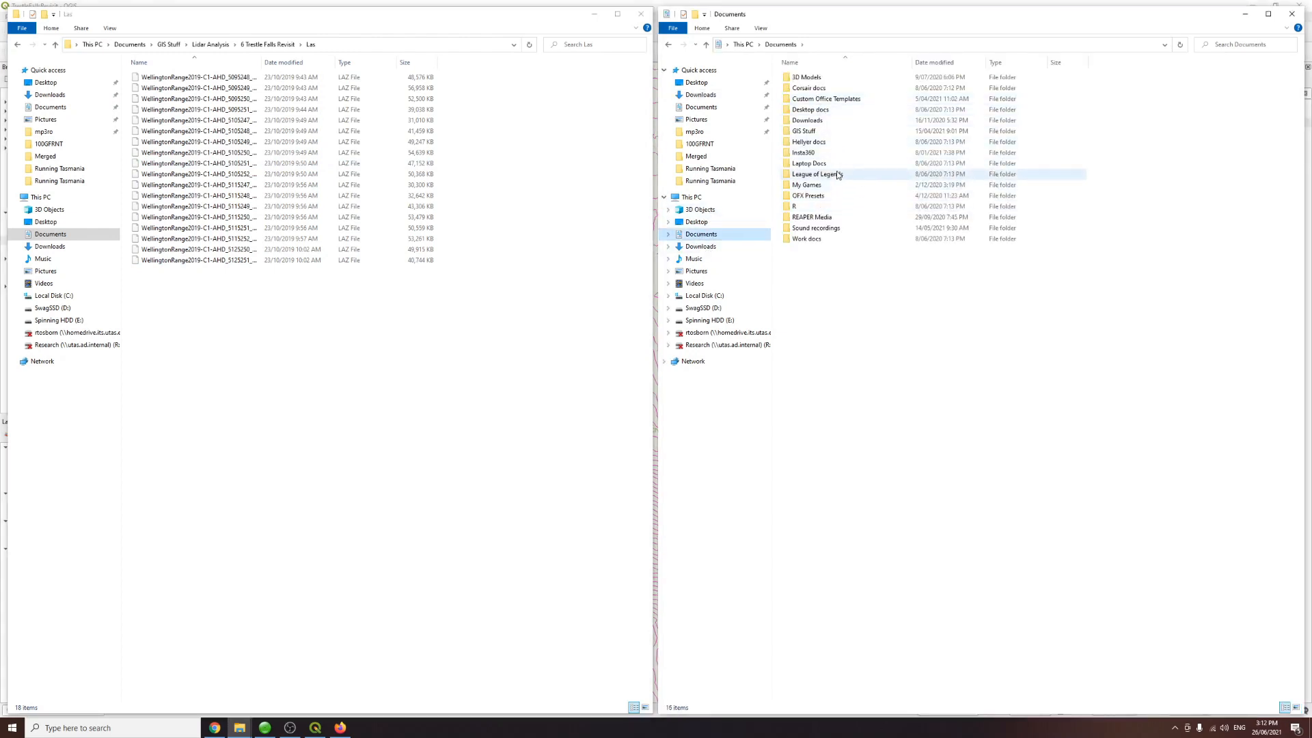
double_click(817, 130)
double_click(804, 88)
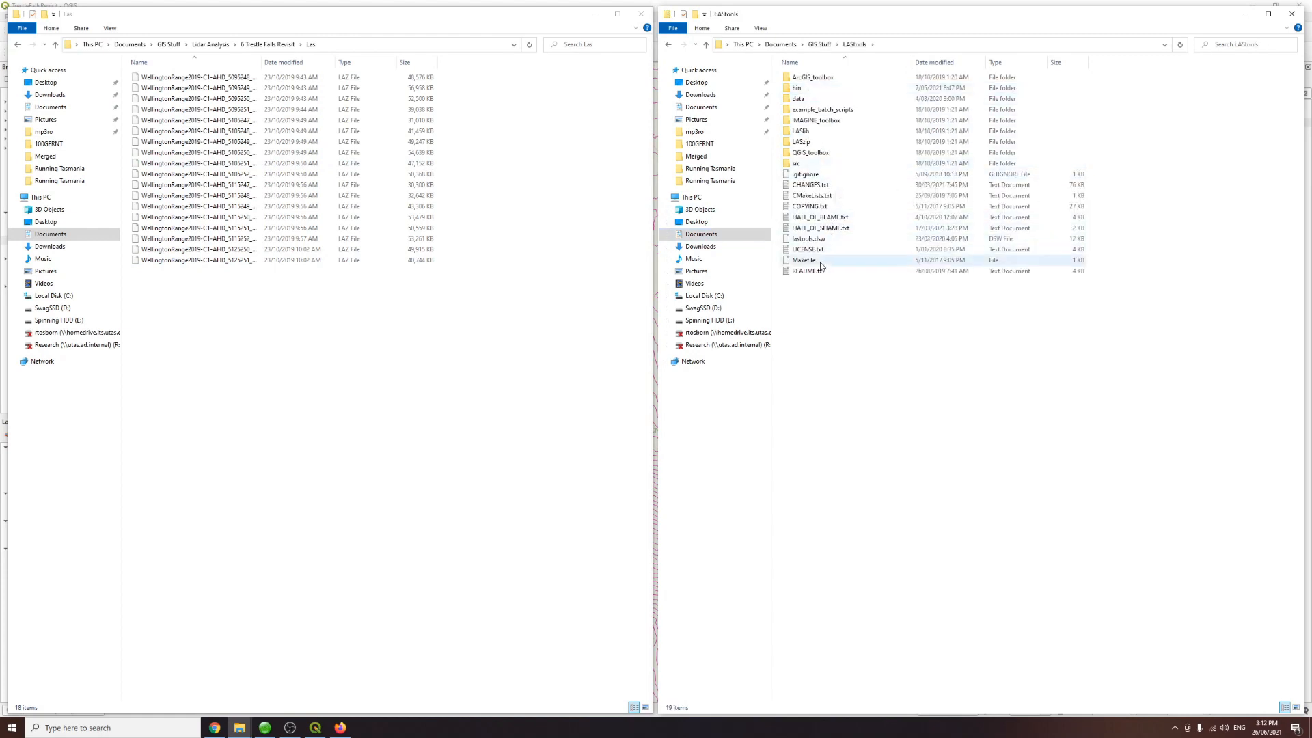
double_click(796, 88)
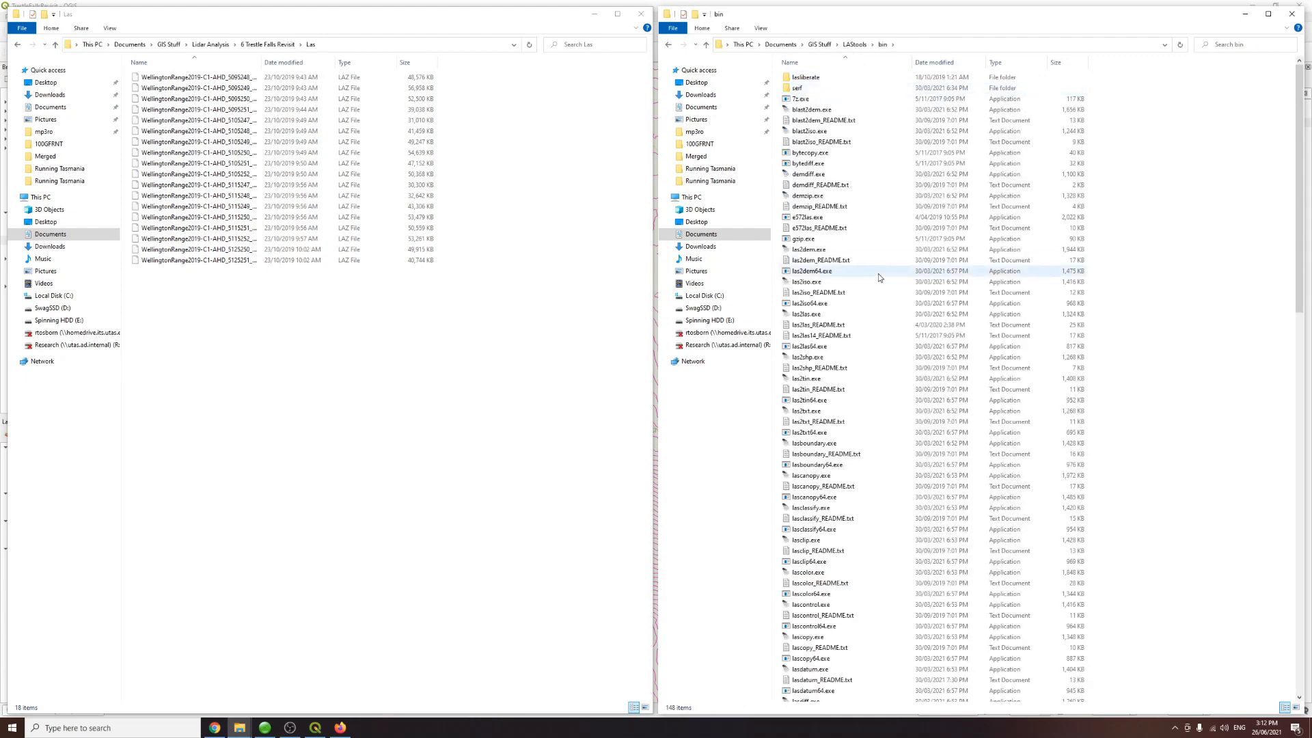
scroll(879, 273, down, 3)
scroll(879, 276, down, 19)
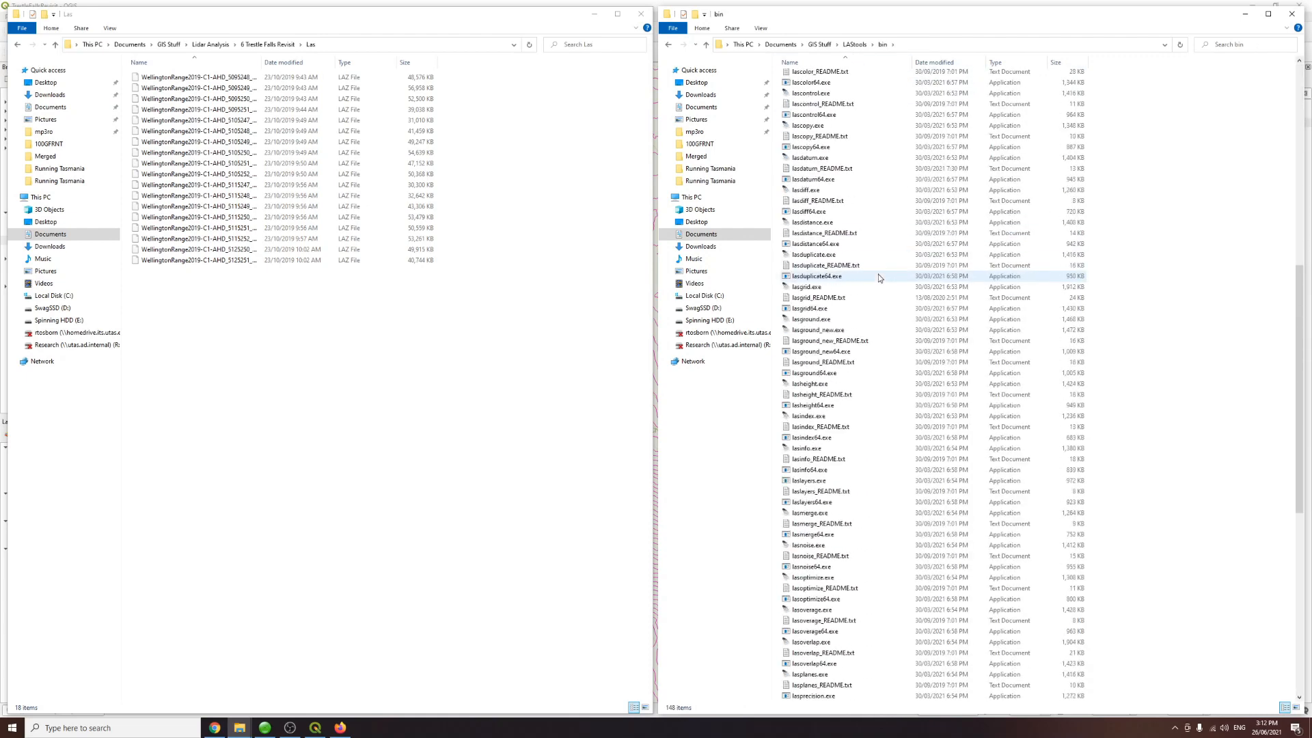
scroll(878, 276, down, 8)
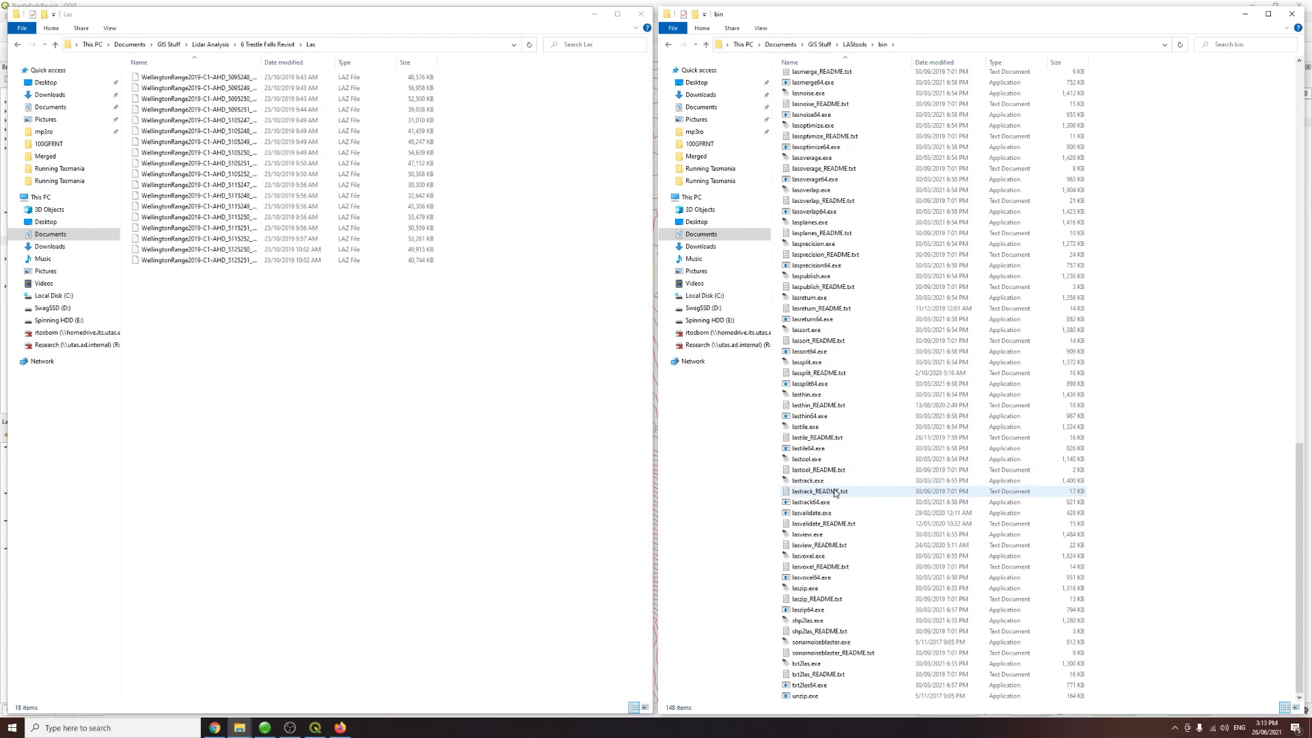
scroll(813, 431, up, 10)
scroll(813, 432, up, 16)
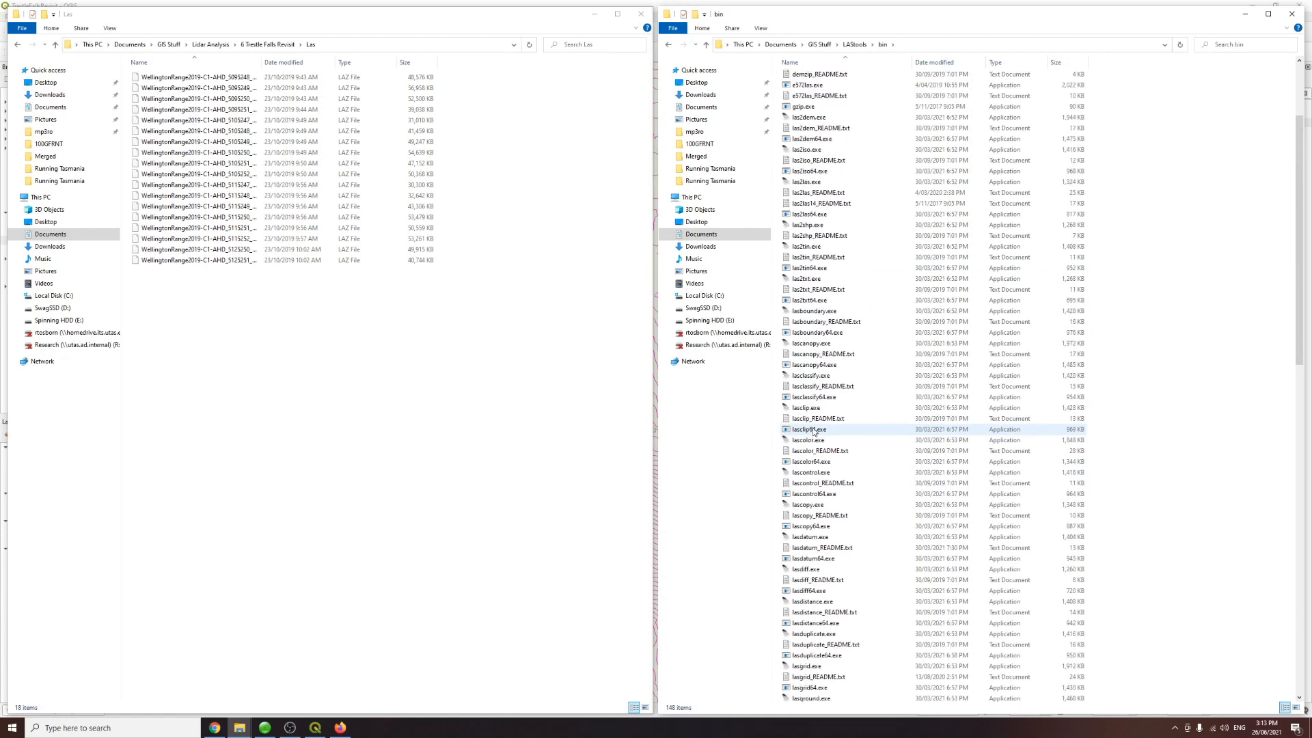
scroll(813, 431, down, 4)
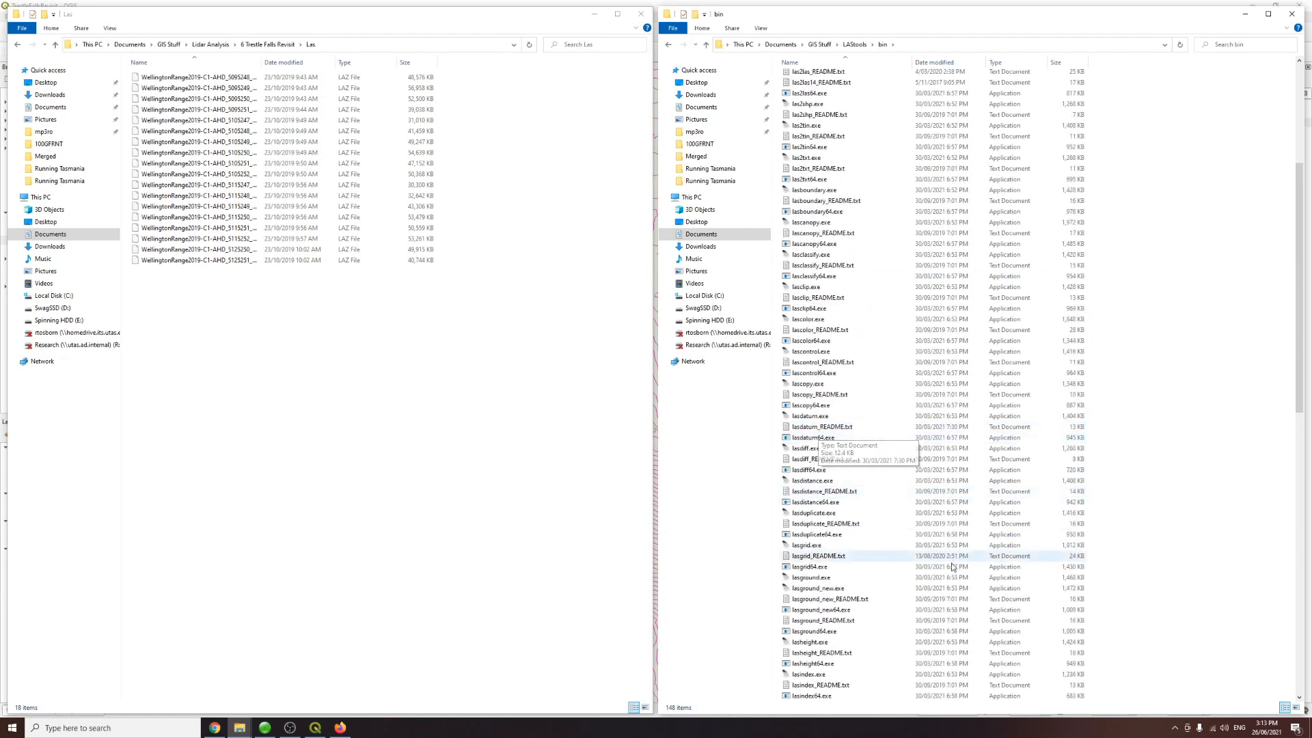
click(826, 592)
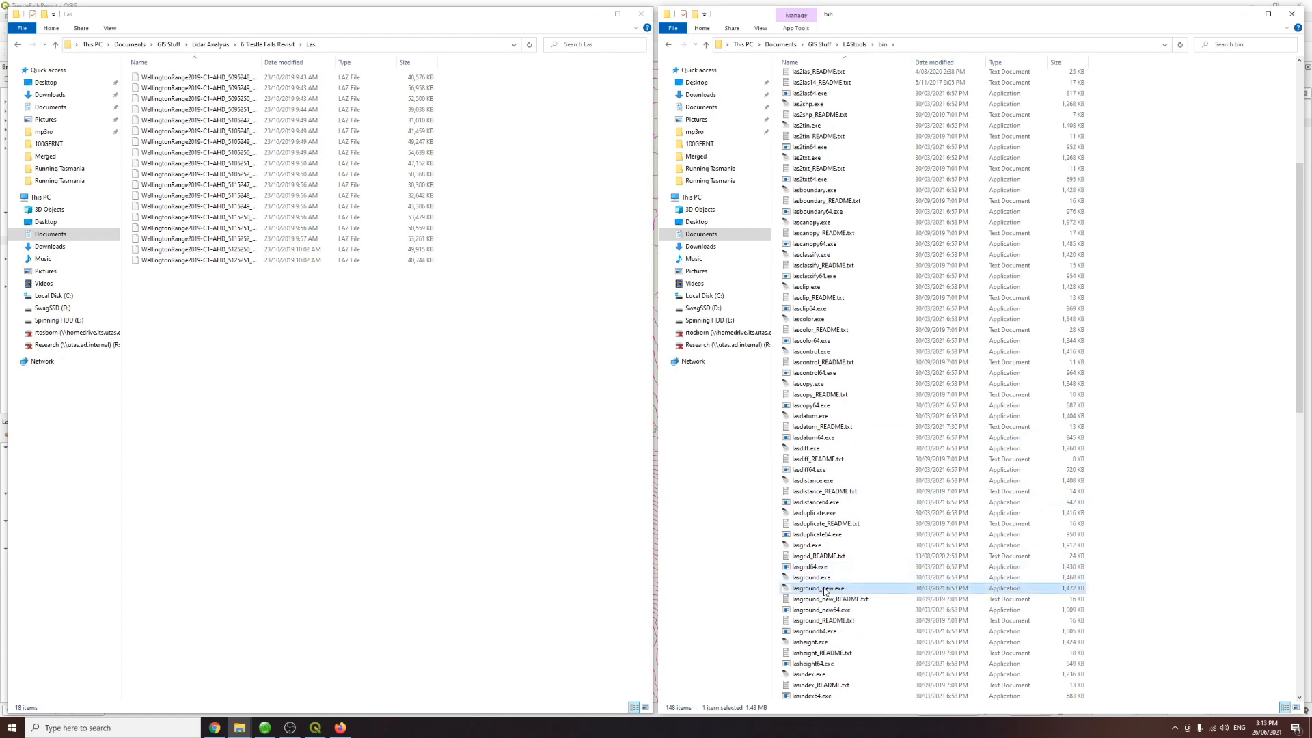
double_click(826, 591)
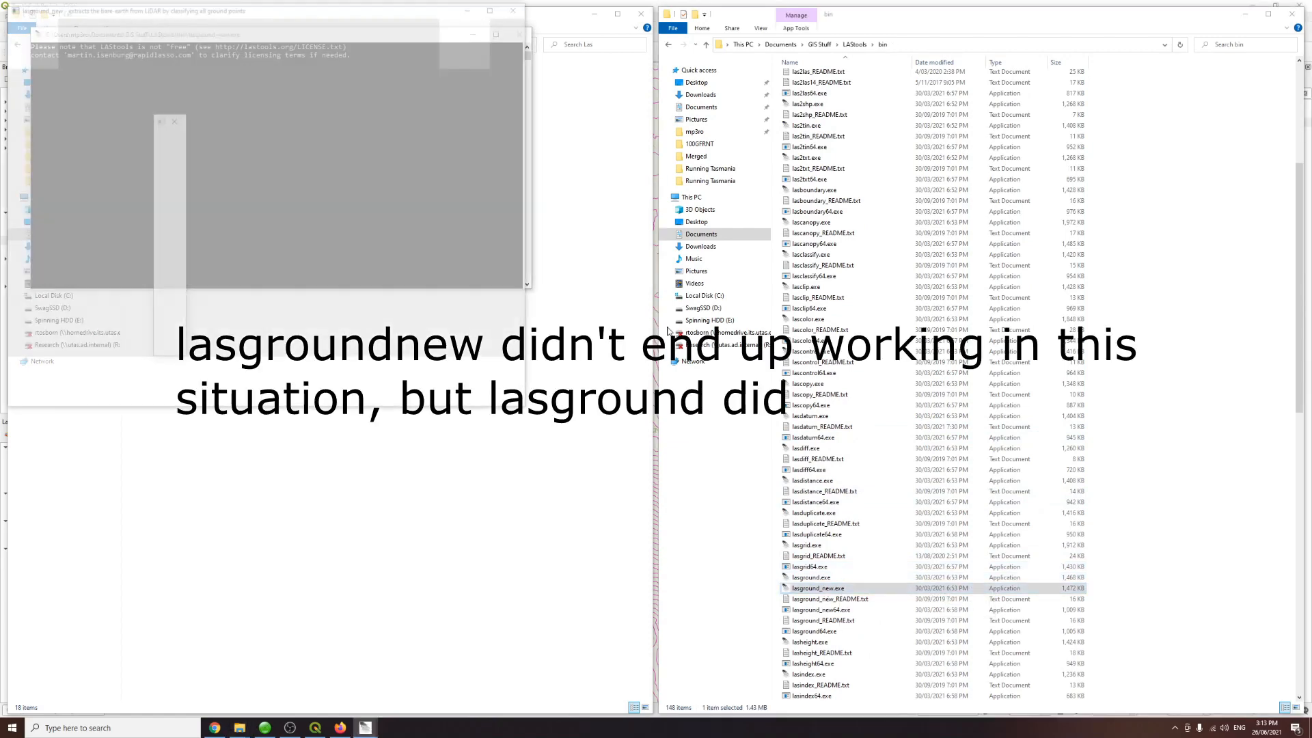
click(272, 153)
drag(252, 19, 673, 147)
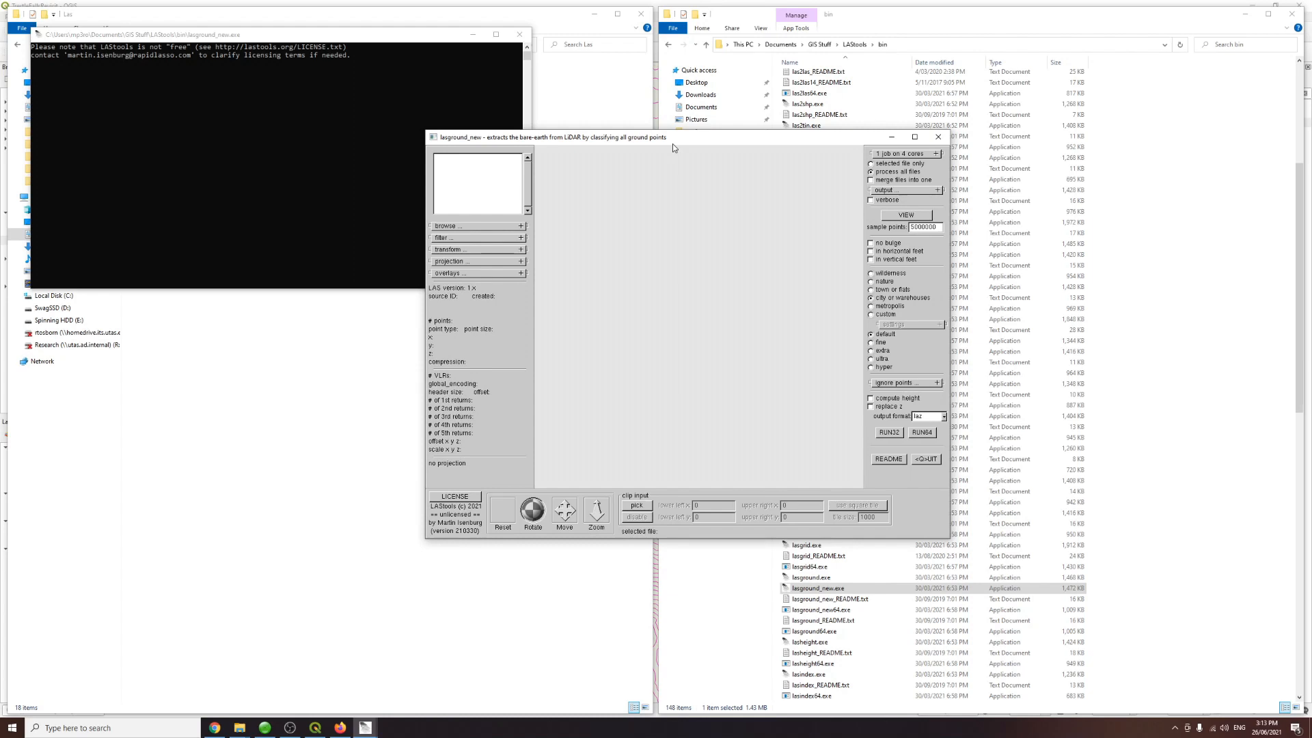
Step: Open Paint and draw a thick brown diagonal line across the canvas with the Pencil tool
key(super)
text(paint)
key(Return)
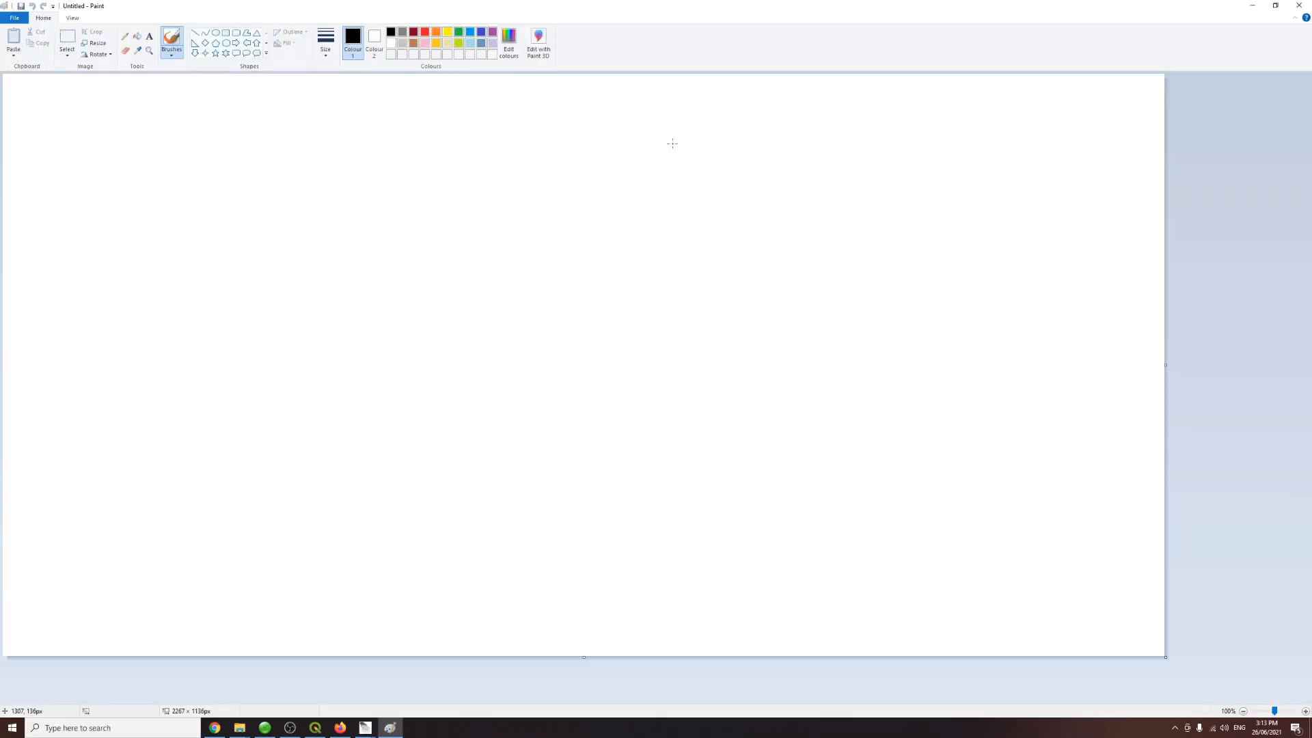
click(414, 44)
click(125, 35)
drag(206, 535, 764, 269)
key(ctrl+z)
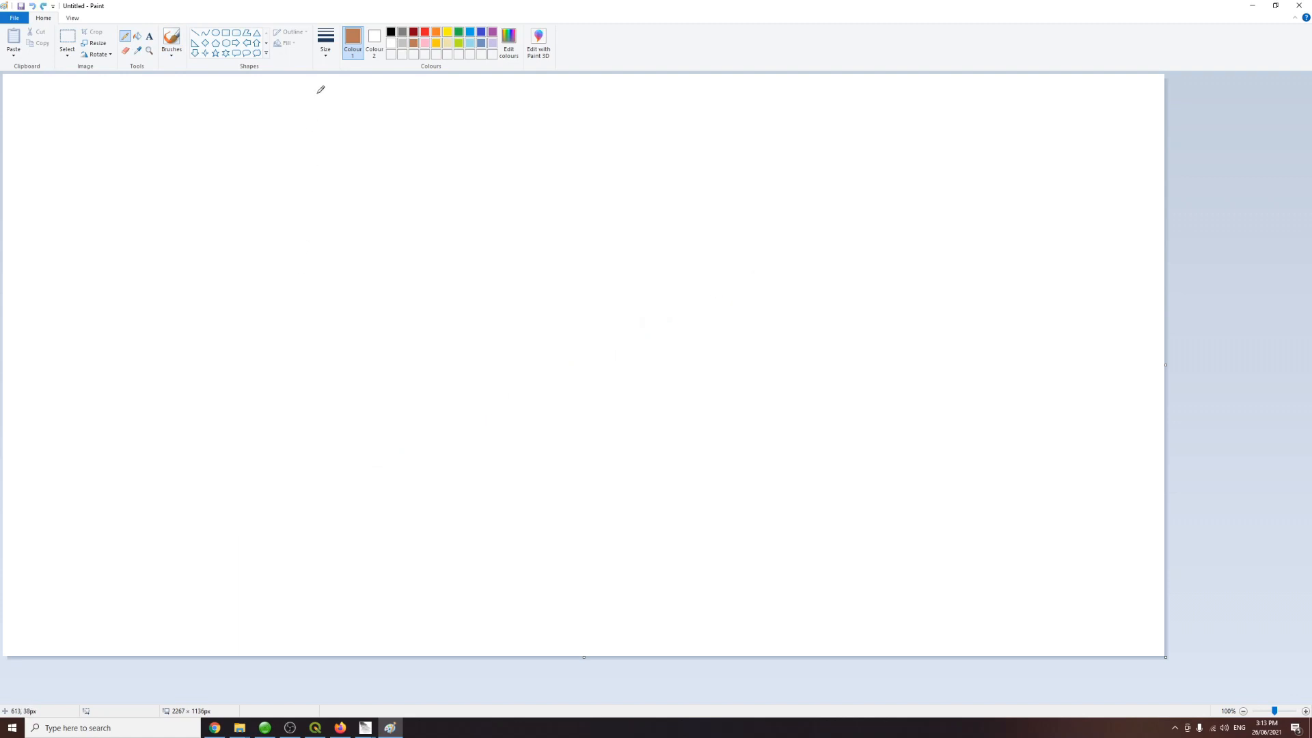
click(325, 42)
click(348, 121)
mouse_move(195, 574)
mouse_down()
mouse_move(622, 369)
mouse_move(964, 147)
mouse_up()
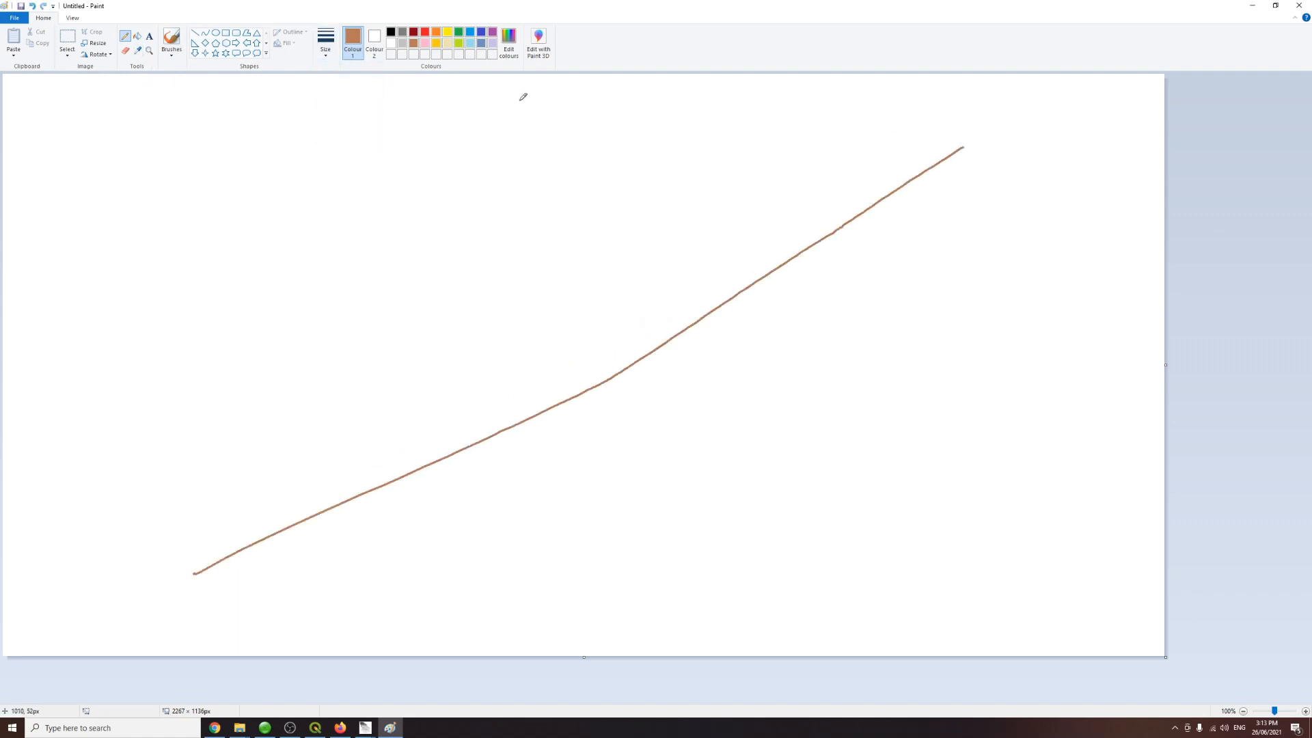
Step: Draw three green trees standing along the brown slope line
click(461, 32)
mouse_move(363, 444)
mouse_down()
mouse_move(372, 410)
mouse_move(374, 425)
mouse_up()
mouse_move(588, 207)
mouse_down()
mouse_move(607, 255)
mouse_move(646, 239)
mouse_up()
mouse_move(785, 94)
mouse_down()
mouse_move(784, 192)
mouse_move(786, 167)
mouse_move(754, 263)
mouse_up()
mouse_move(634, 263)
mouse_down()
mouse_move(609, 319)
mouse_move(548, 360)
mouse_up()
mouse_move(357, 425)
mouse_down()
mouse_move(396, 448)
mouse_move(376, 417)
mouse_up()
Step: In black, draw horizontal reference lines through the first and third trees' bases and a vertical height bar between them
click(390, 31)
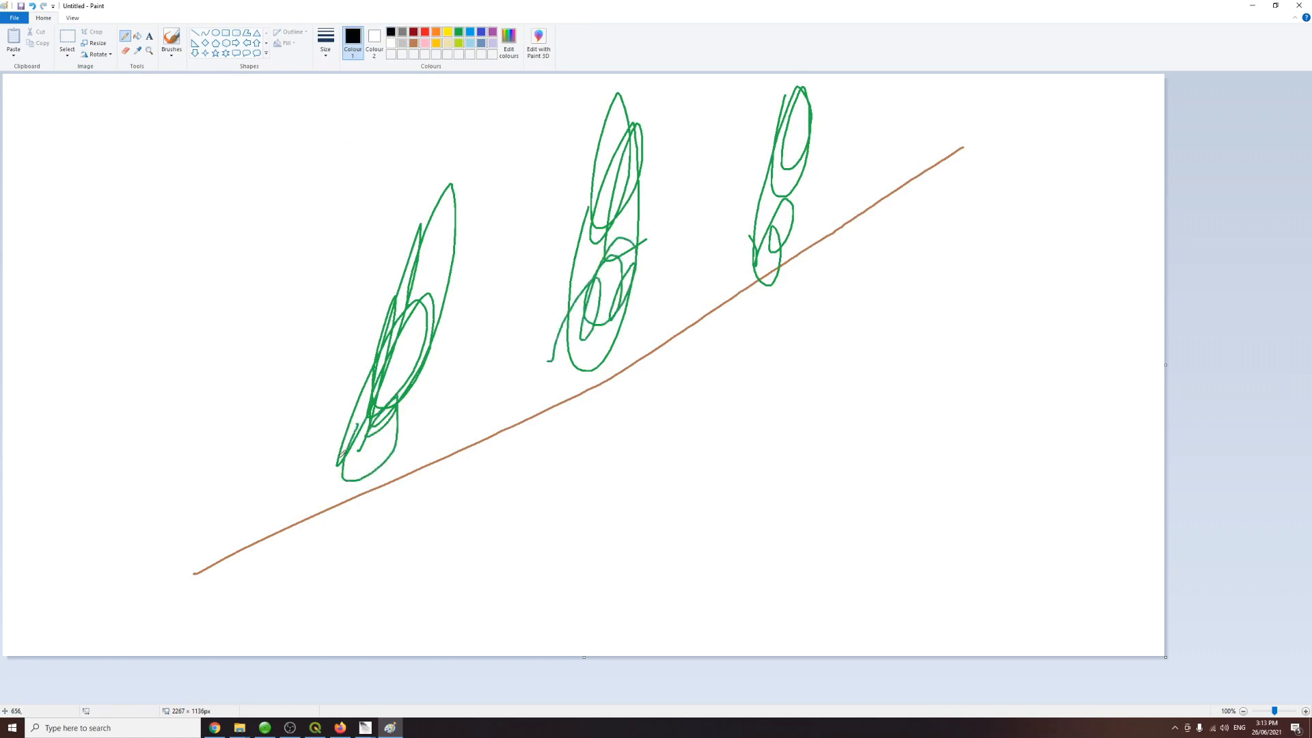
drag(361, 495, 158, 495)
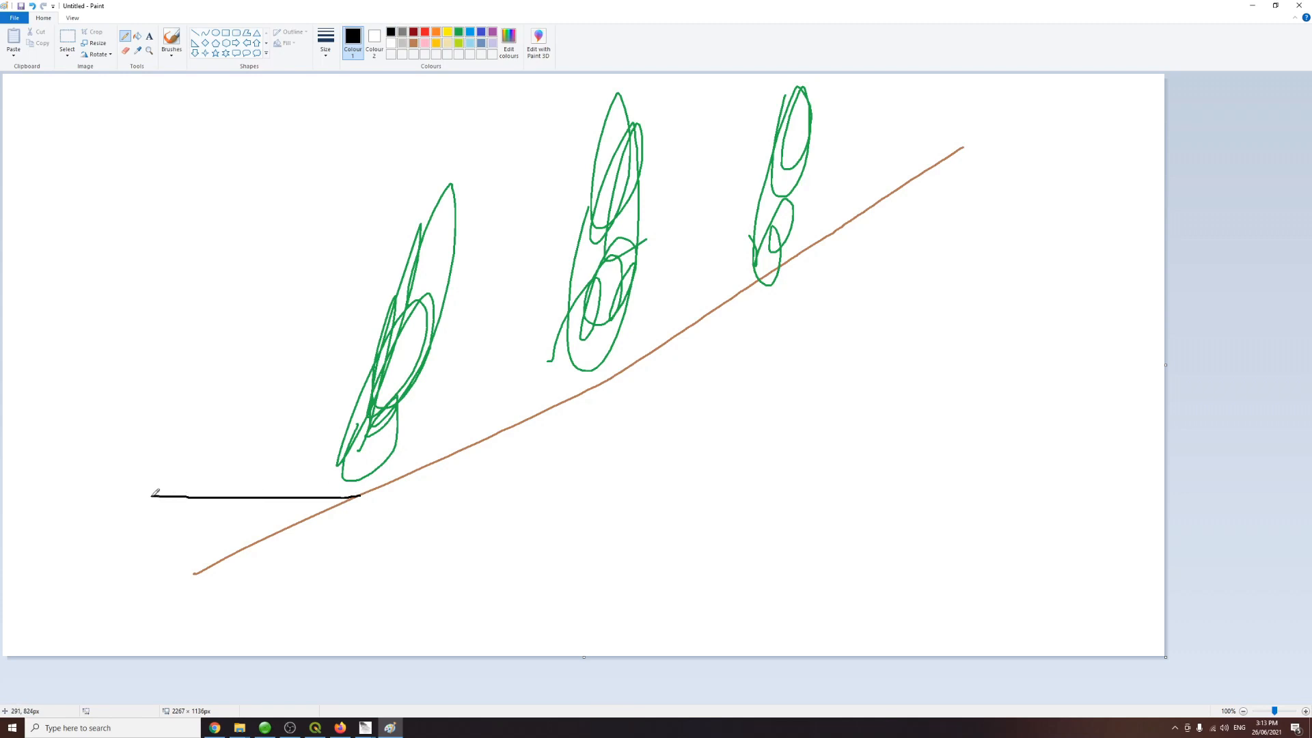
key(ctrl+z)
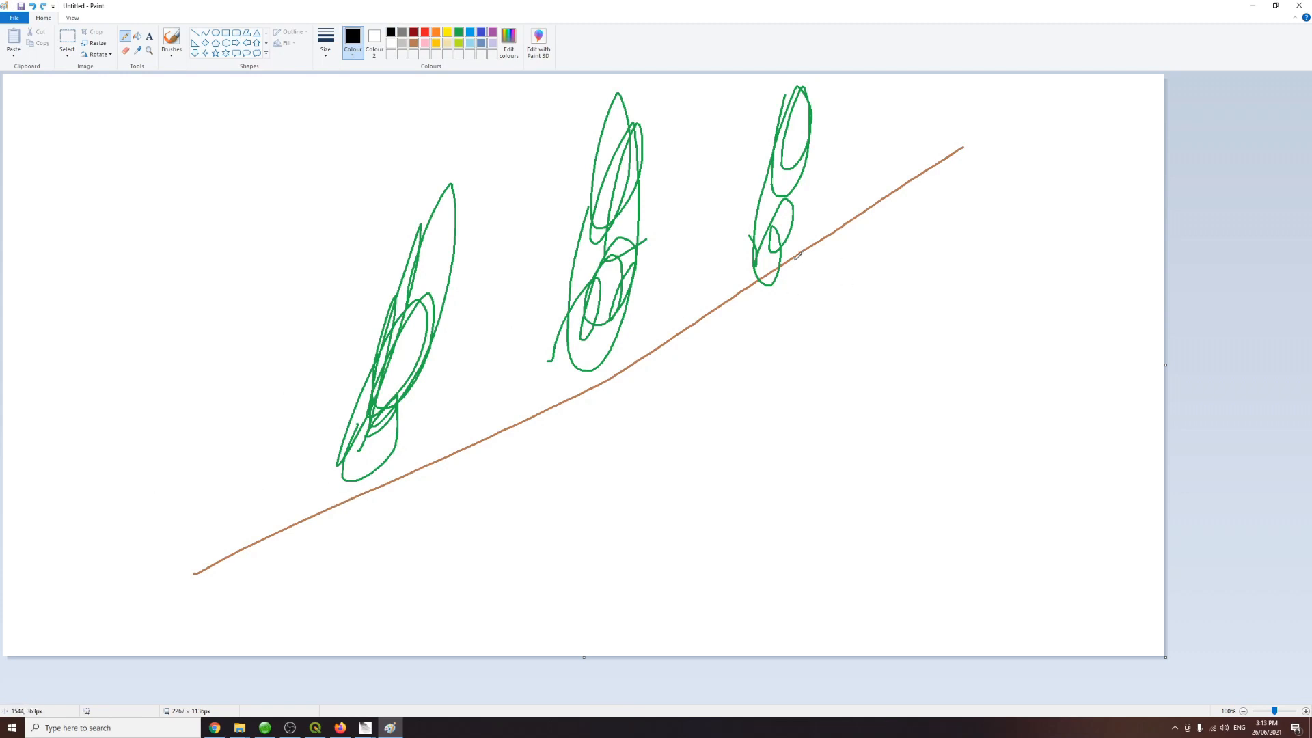
drag(790, 258, 691, 260)
drag(367, 382, 147, 383)
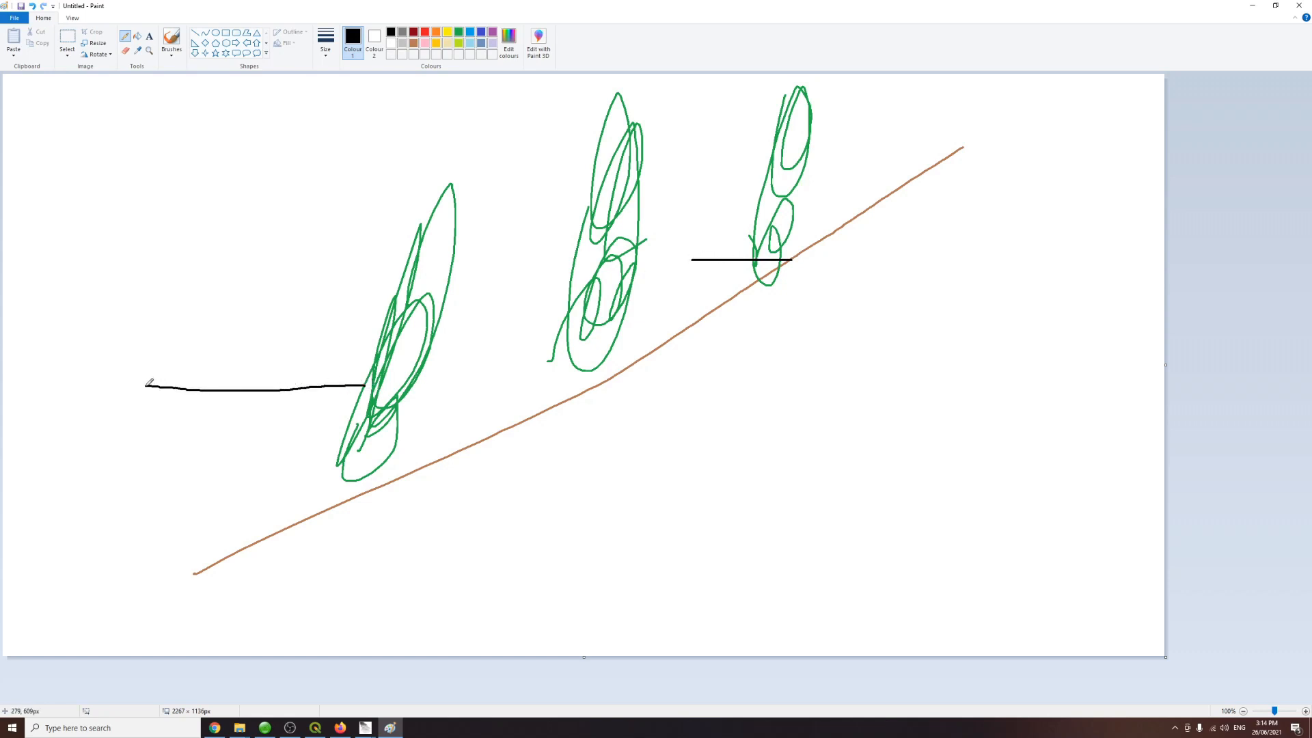
drag(364, 384, 872, 354)
key(ctrl+z)
drag(364, 385, 872, 373)
mouse_move(744, 263)
mouse_down()
mouse_move(736, 357)
mouse_move(756, 366)
mouse_up()
drag(733, 267, 752, 261)
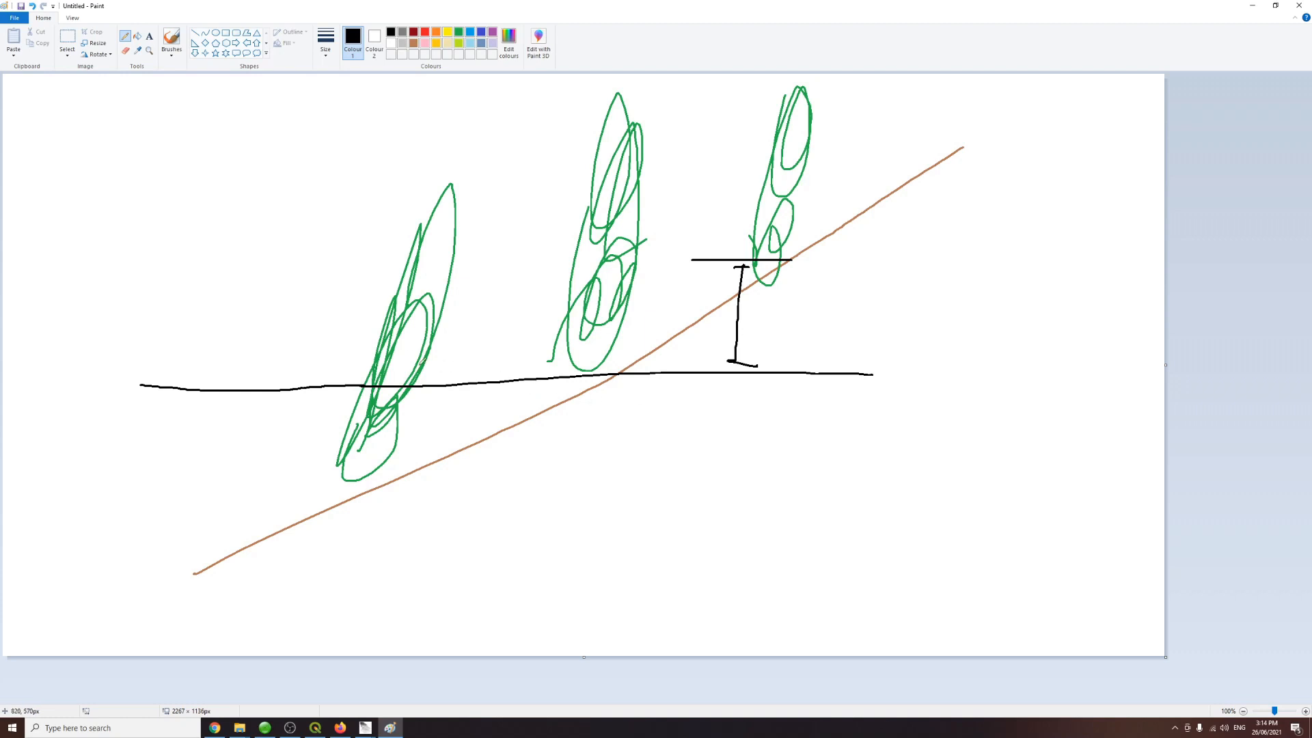
Step: Draw height arrows inside the first and third trees, label them 5m, and label both slope ends 0m
drag(360, 492, 394, 346)
drag(758, 279, 790, 156)
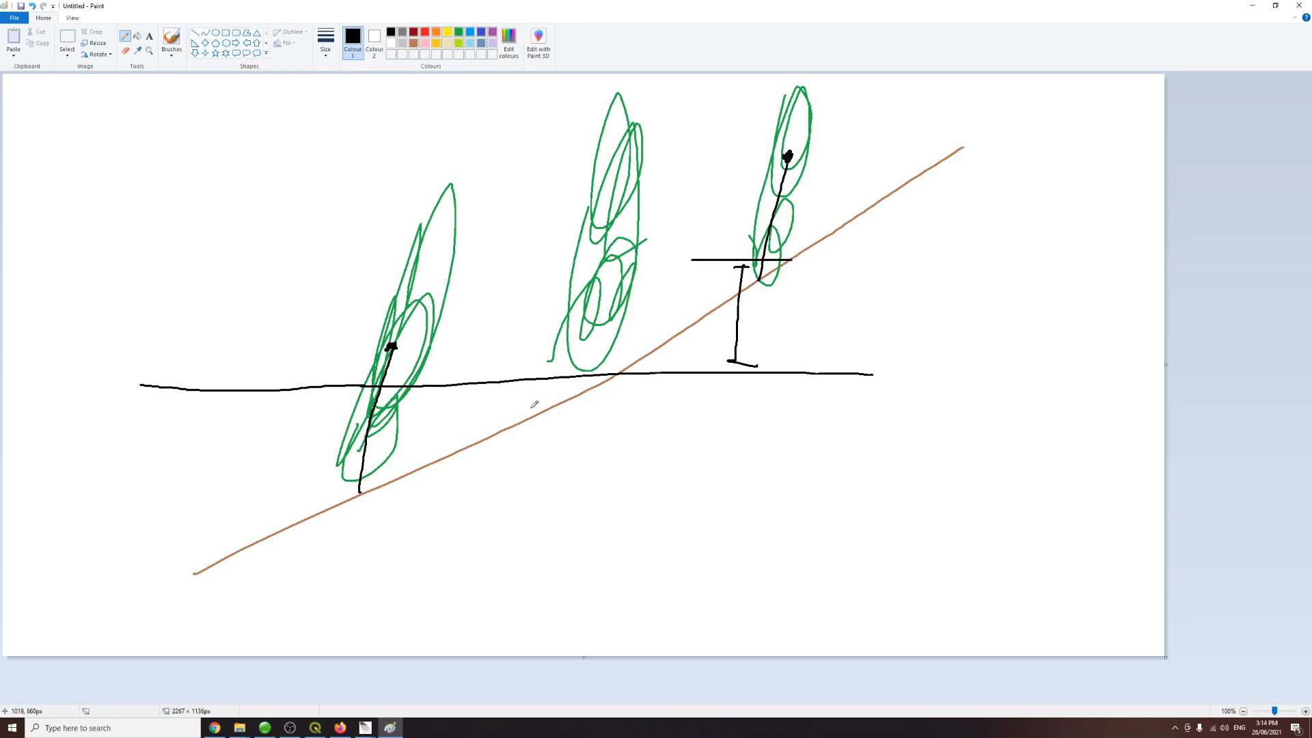
drag(989, 123, 1017, 147)
mouse_move(169, 561)
mouse_down()
mouse_move(164, 587)
mouse_move(170, 562)
mouse_move(196, 578)
mouse_up()
mouse_move(408, 330)
mouse_down()
mouse_move(407, 347)
mouse_move(416, 320)
mouse_move(434, 345)
mouse_up()
mouse_move(796, 149)
mouse_down()
mouse_move(796, 164)
mouse_move(808, 137)
mouse_move(825, 165)
mouse_up()
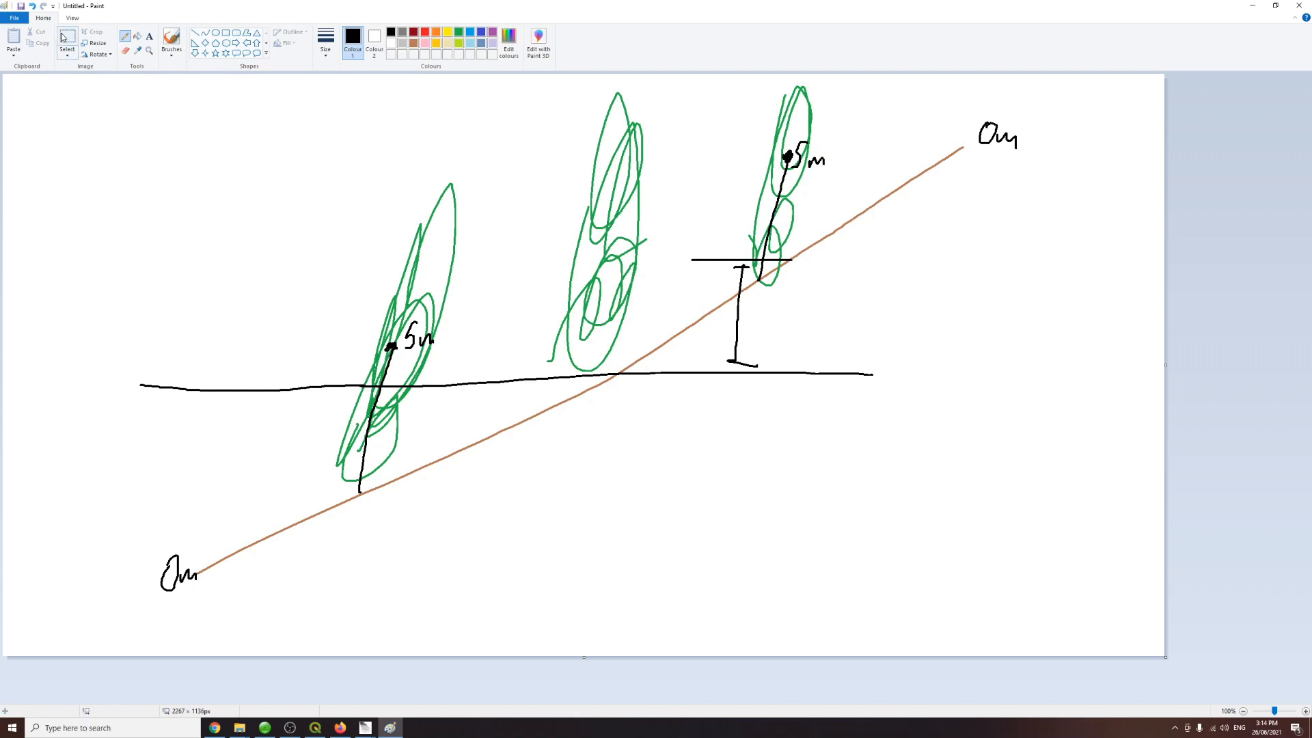
Step: Start a new canvas without saving the current drawing
click(14, 17)
click(28, 35)
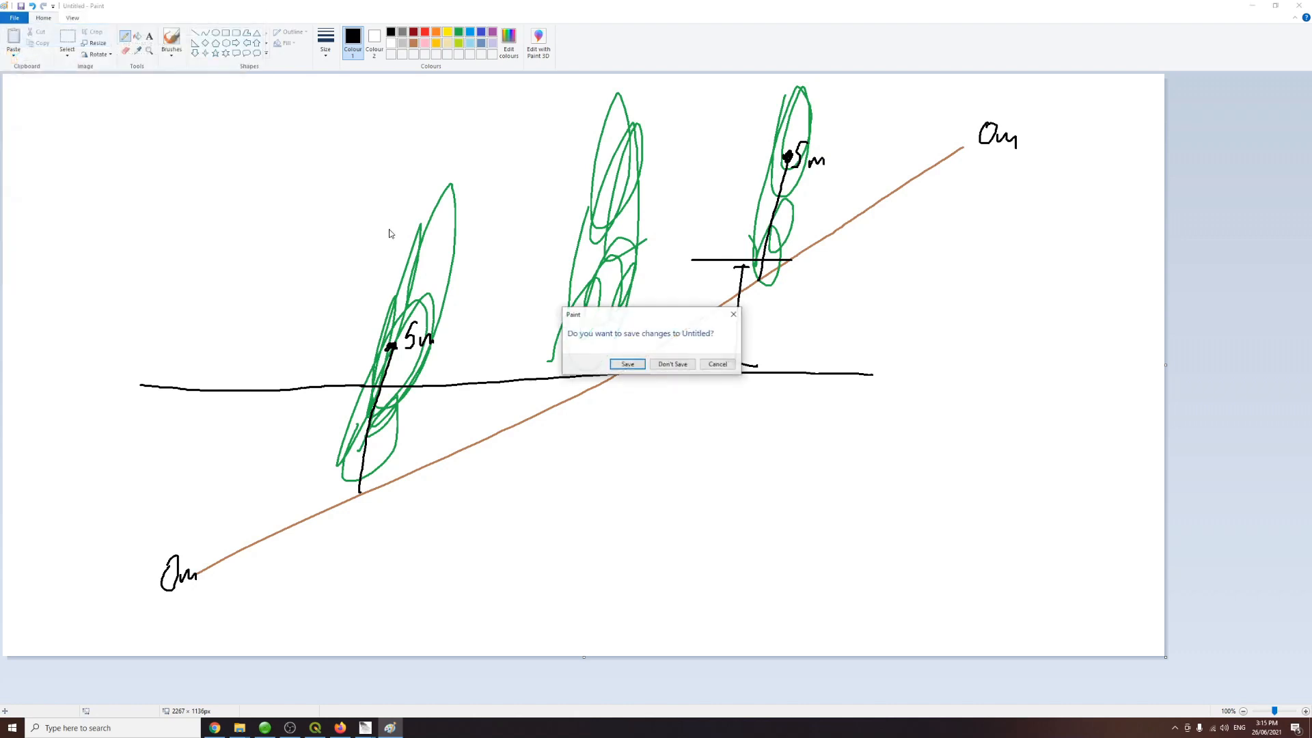
click(683, 365)
Step: Draw a thick brown, nearly flat ground line across the new canvas
click(414, 43)
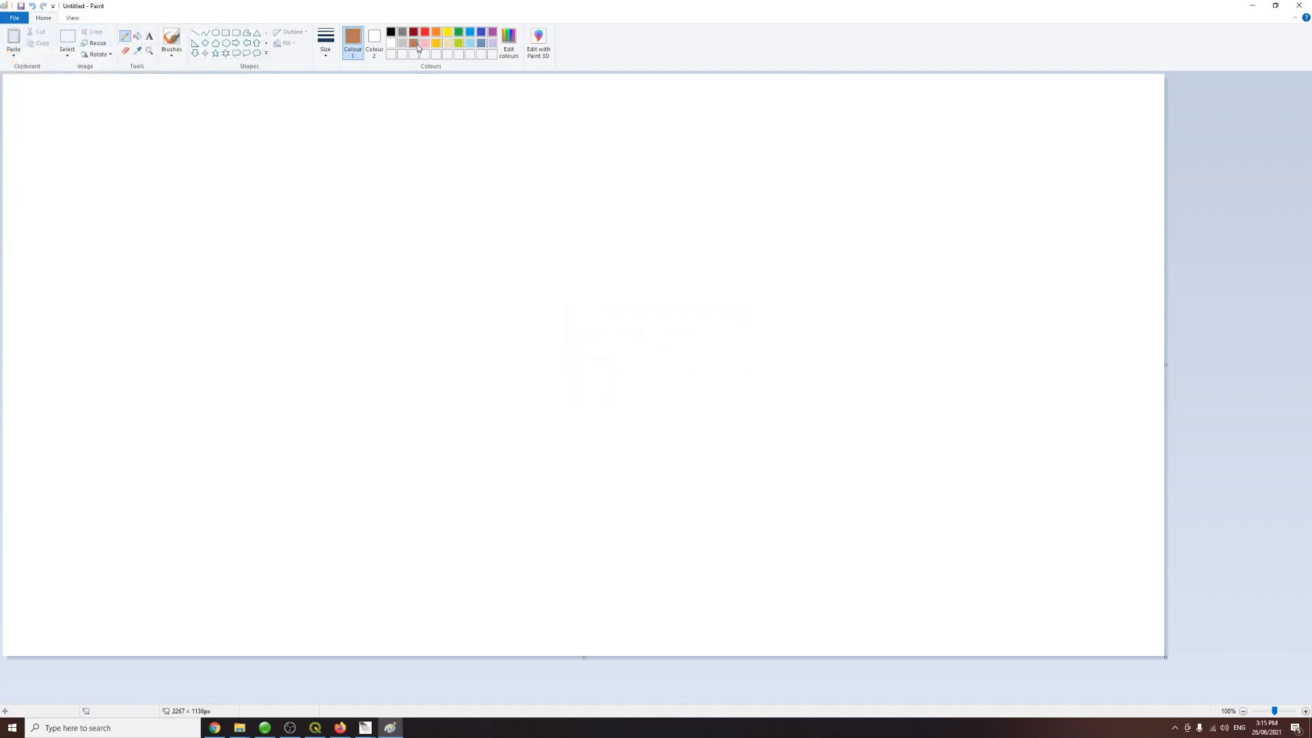
click(325, 43)
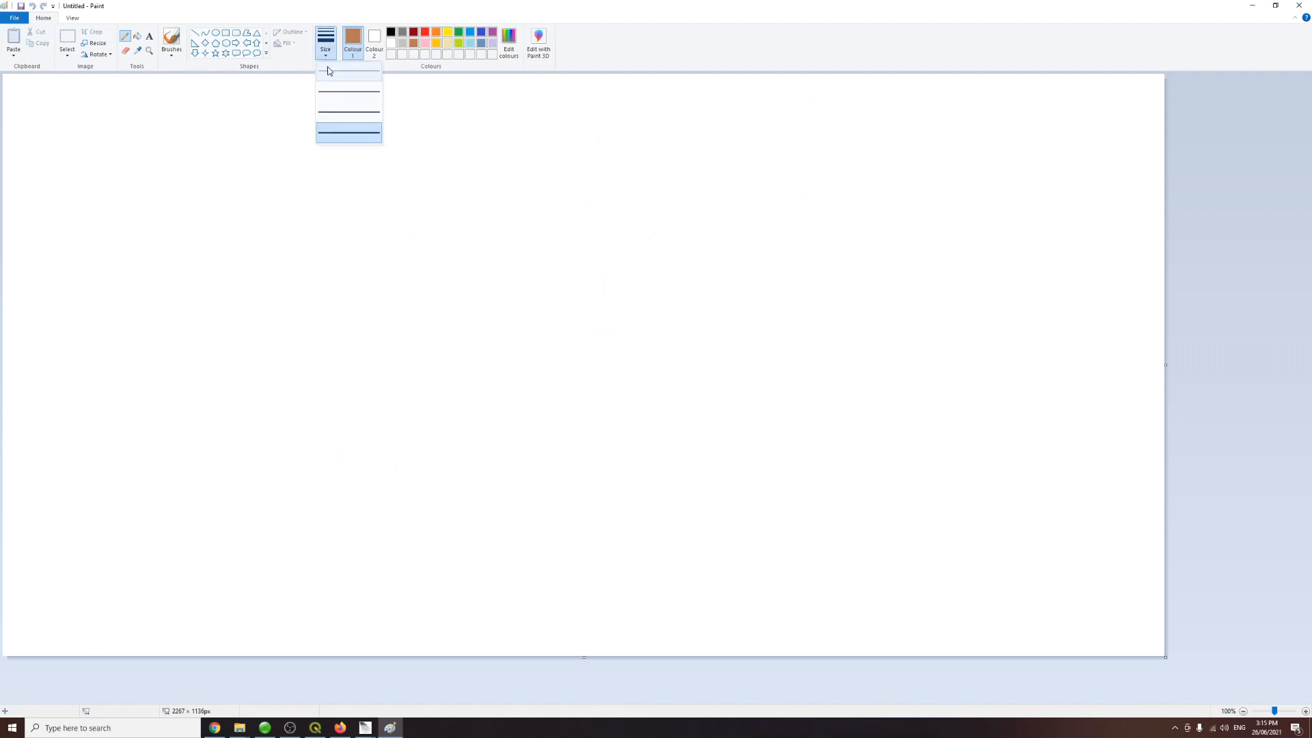
click(335, 131)
drag(78, 509, 1143, 467)
Step: Draw three green trees standing on the flat ground line
click(460, 32)
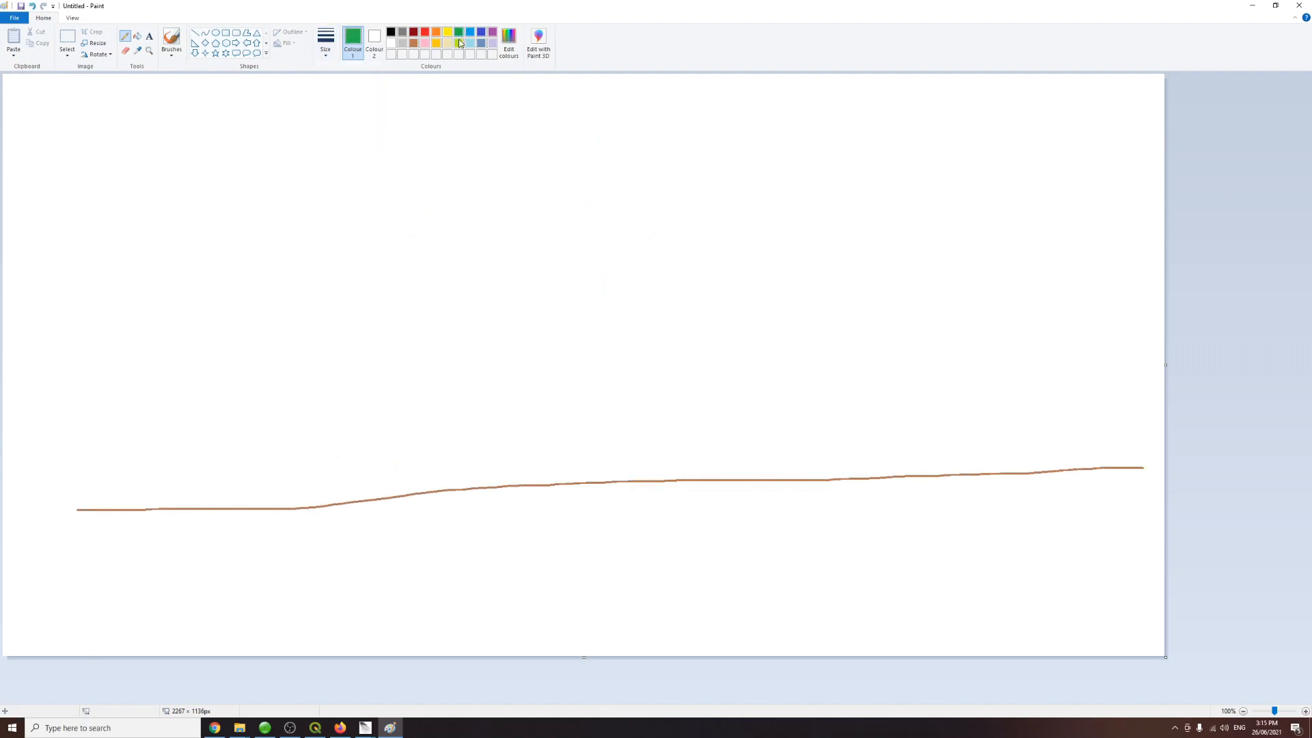
mouse_move(301, 496)
mouse_down()
mouse_move(397, 275)
mouse_move(293, 471)
mouse_move(415, 236)
mouse_up()
mouse_move(577, 473)
mouse_down()
mouse_move(613, 296)
mouse_move(589, 417)
mouse_move(673, 246)
mouse_move(628, 270)
mouse_up()
mouse_move(947, 263)
mouse_down()
mouse_move(984, 264)
mouse_move(900, 410)
mouse_move(917, 372)
mouse_up()
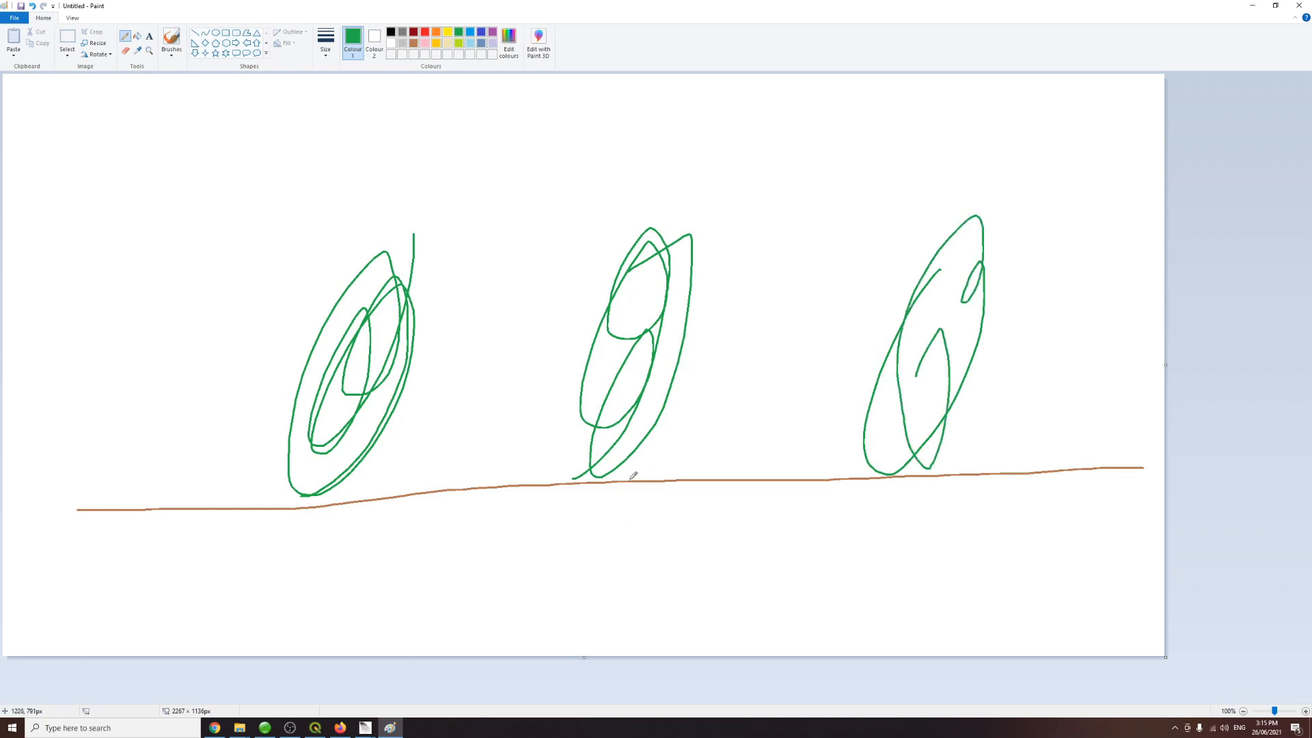
Step: In black, mark points inside the three trees joined by a line, and mark two points on the ground
click(391, 31)
mouse_move(366, 362)
mouse_down()
mouse_move(345, 378)
mouse_move(352, 368)
mouse_up()
mouse_move(641, 351)
mouse_down()
mouse_move(630, 364)
mouse_move(636, 356)
mouse_up()
mouse_move(932, 342)
mouse_down()
mouse_move(928, 357)
mouse_move(756, 369)
mouse_move(358, 370)
mouse_up()
drag(1071, 455, 1072, 466)
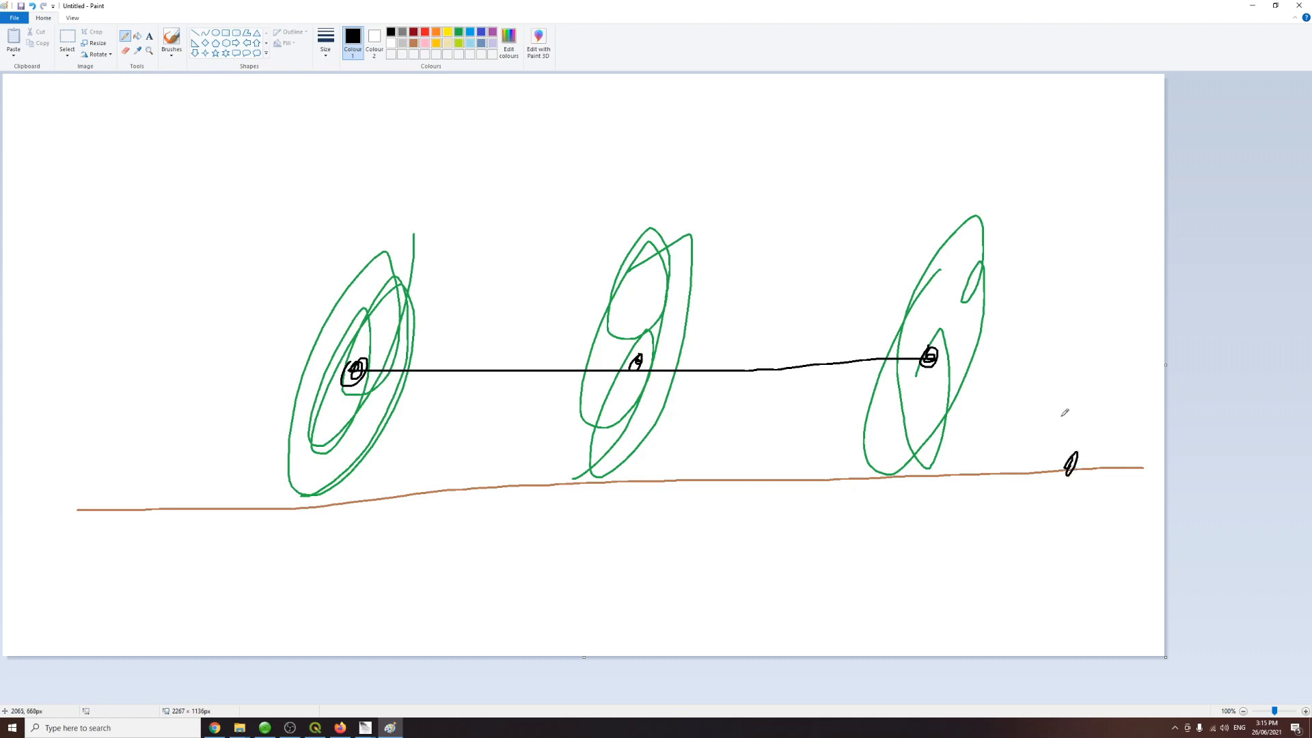
drag(208, 504, 204, 509)
Step: Switch to lasground_new and add the Wellington Range LAZ tiles from the 6 Trestle Falls Revisit Las folder
click(424, 676)
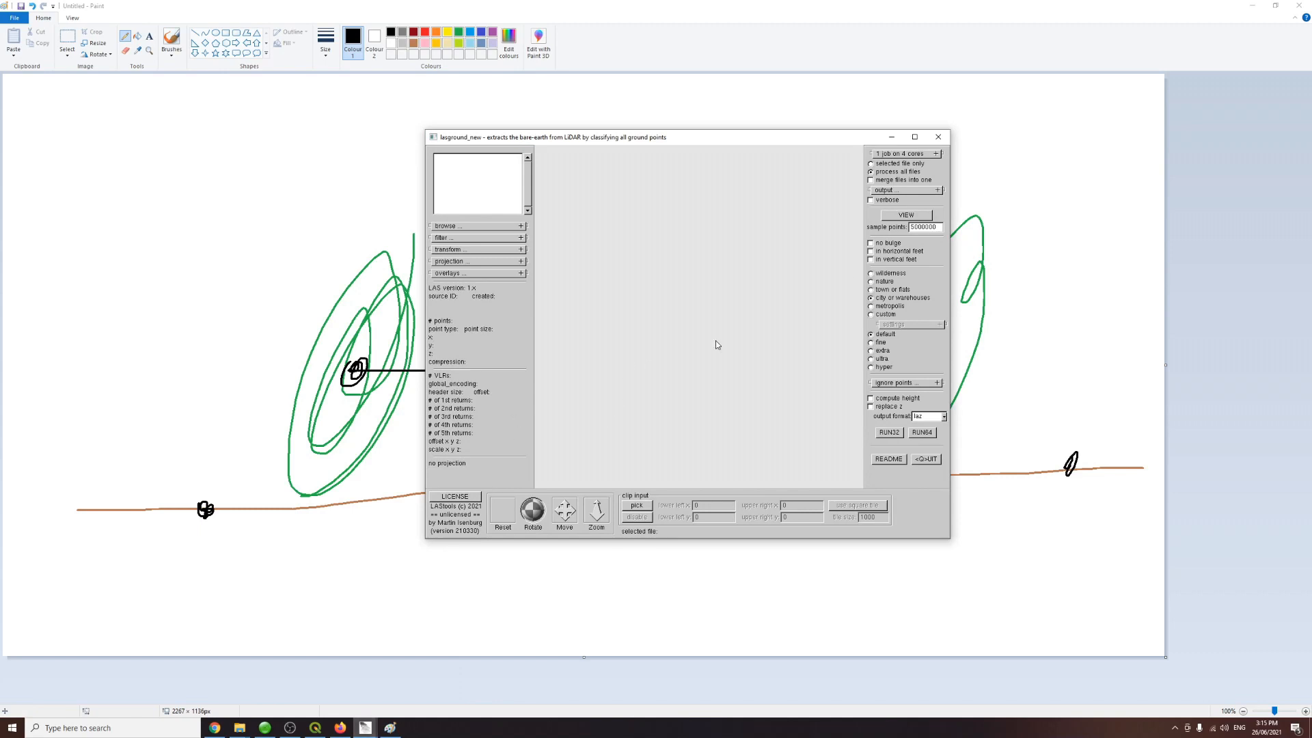
click(503, 227)
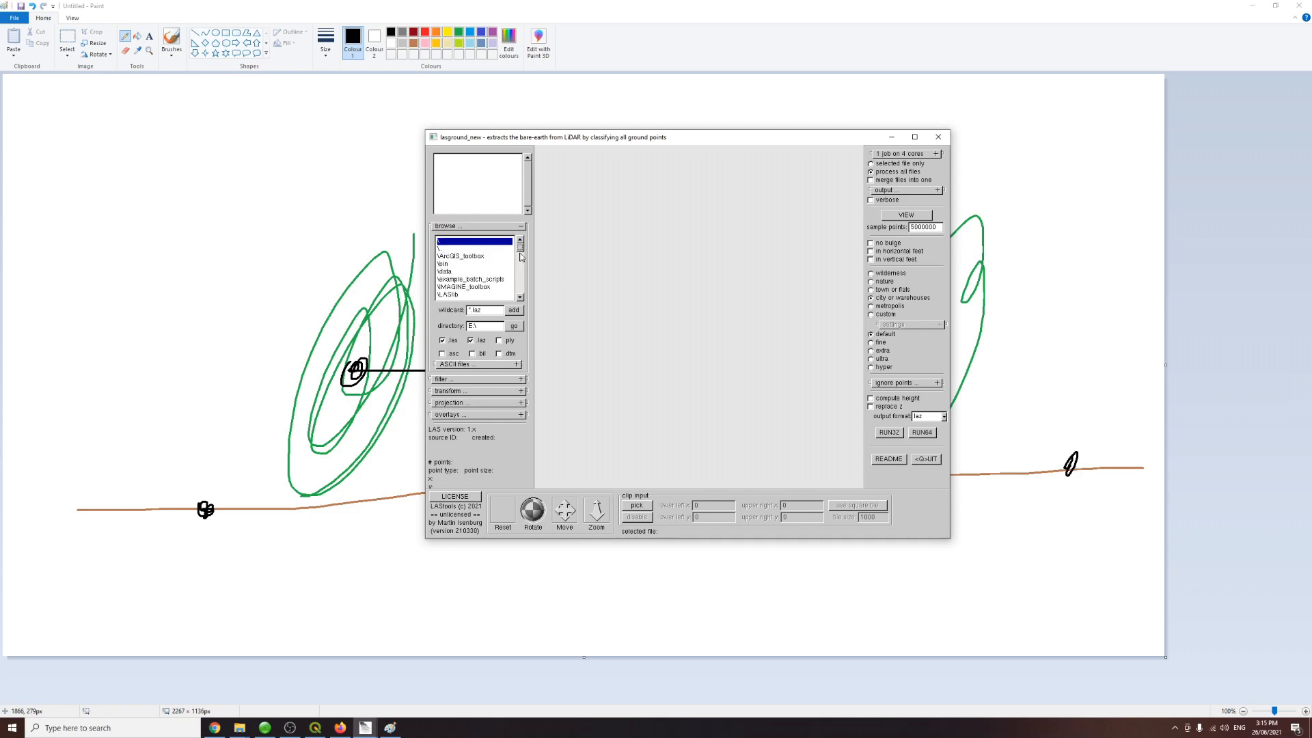
click(448, 249)
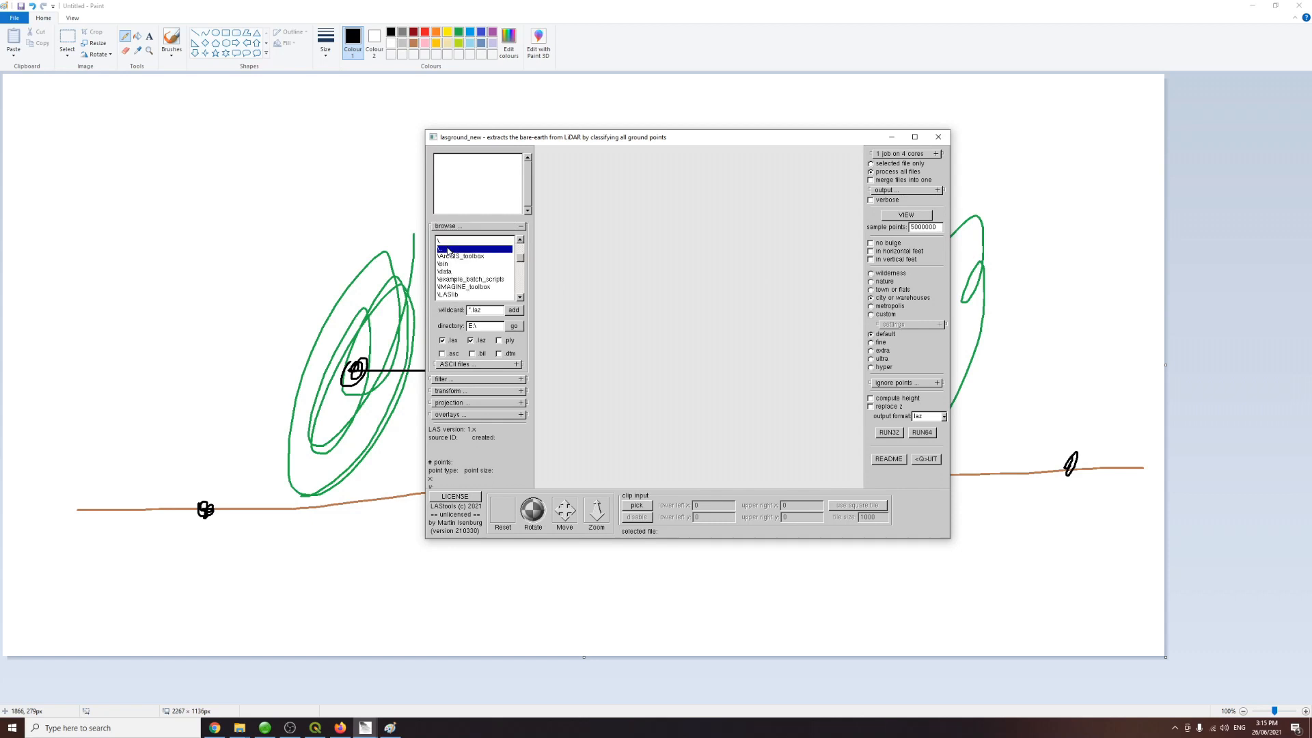
double_click(449, 250)
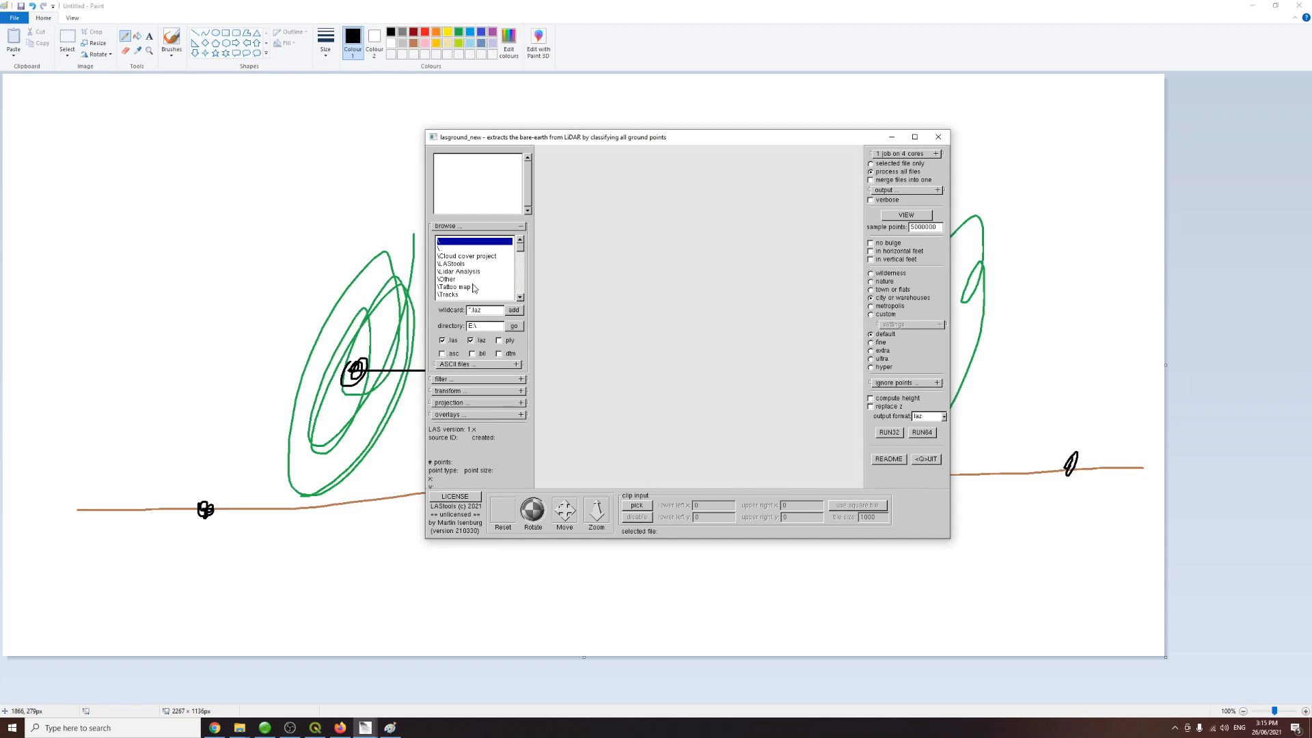
click(452, 264)
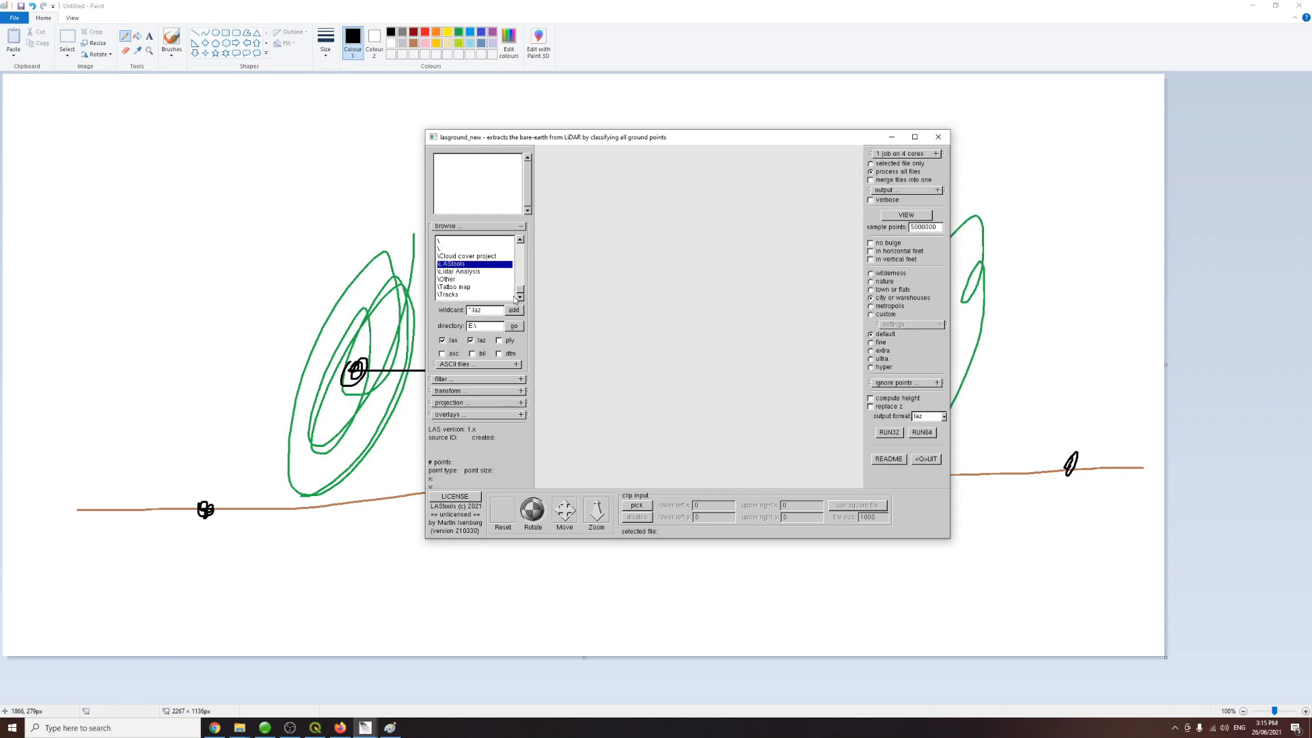
double_click(463, 272)
click(520, 298)
double_click(485, 292)
double_click(446, 265)
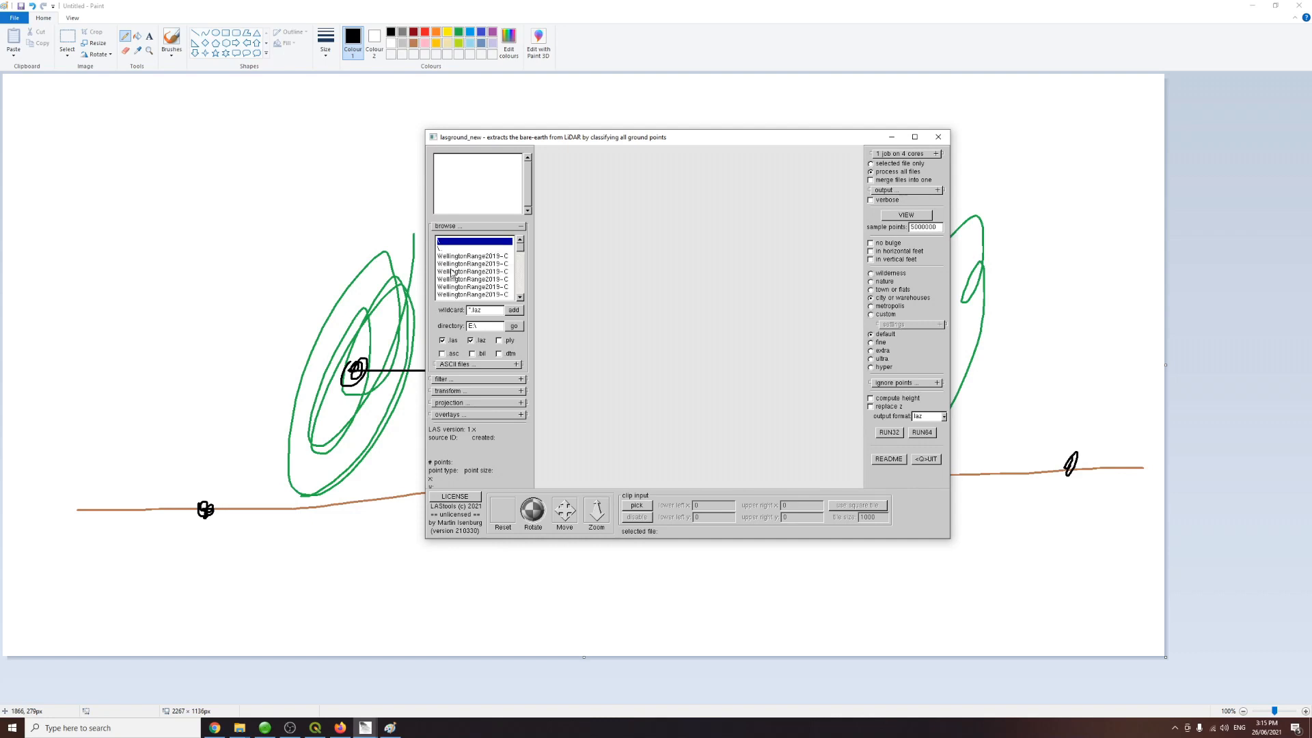
click(516, 316)
click(470, 257)
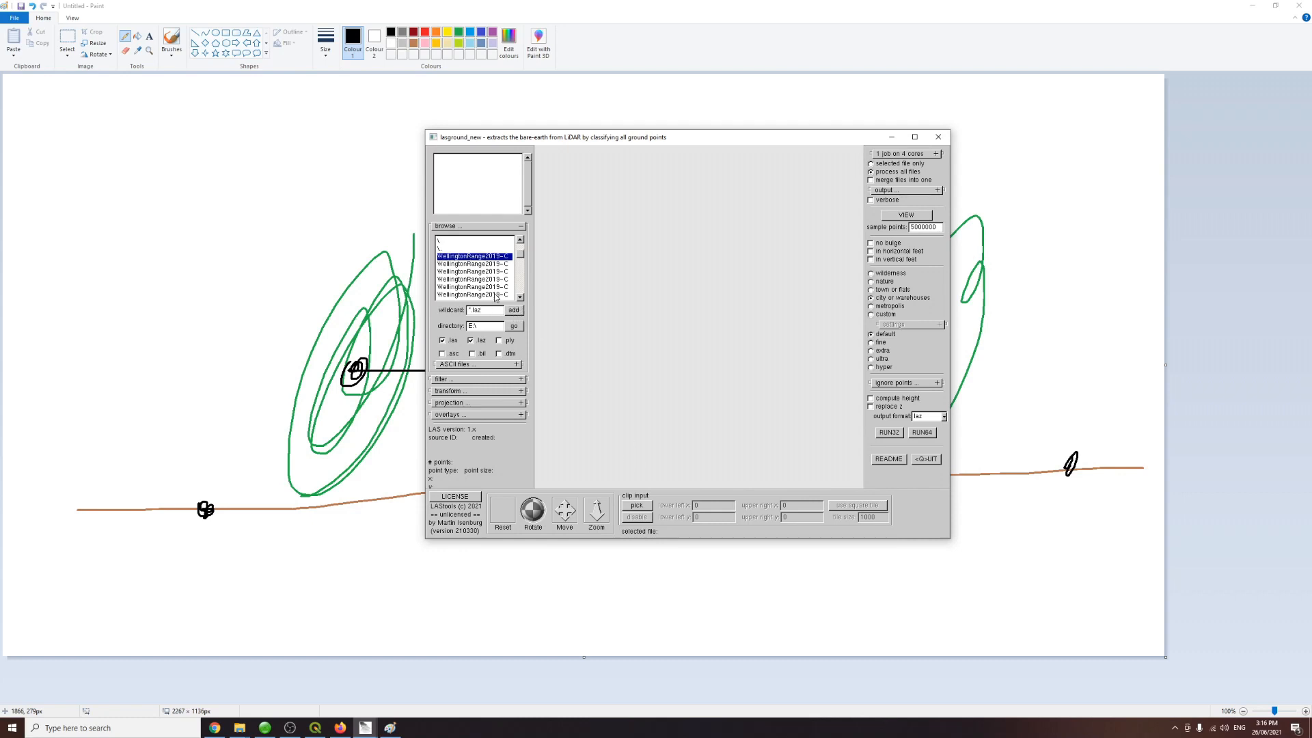
click(512, 312)
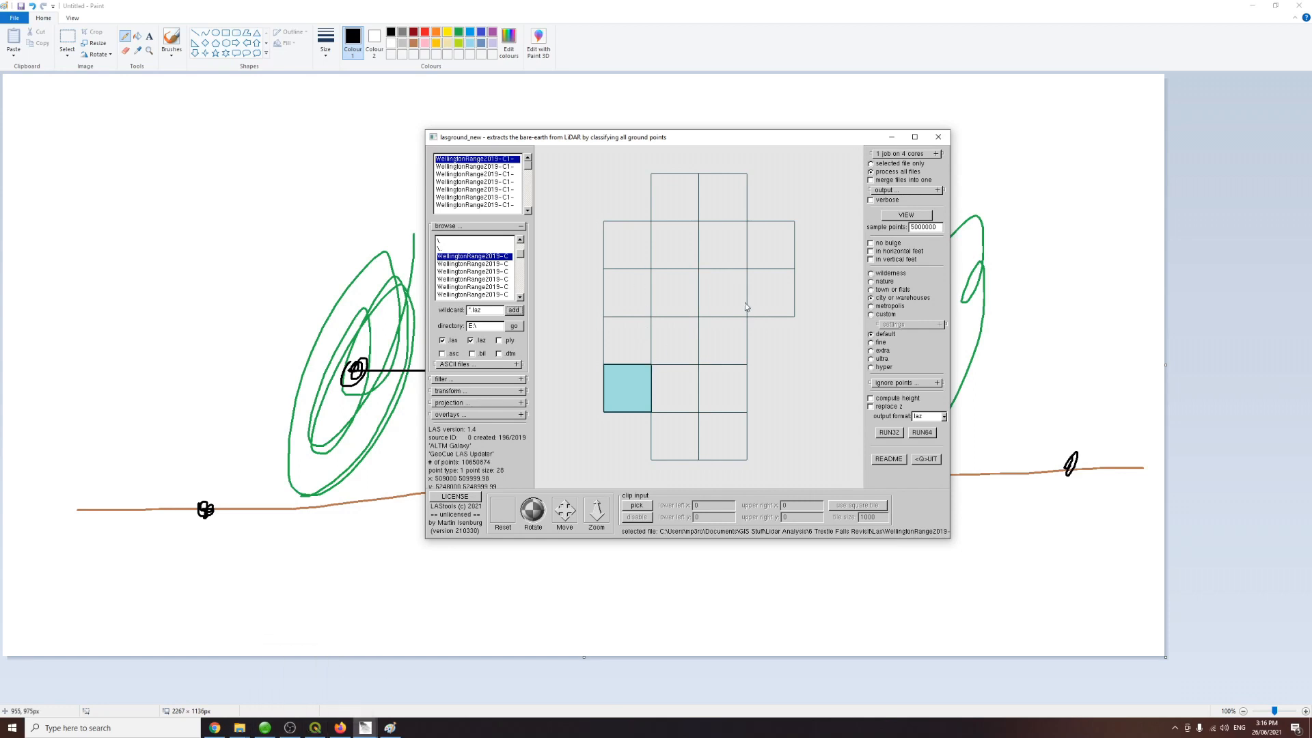
Step: Switch to QGIS to view the tile coverage over the basemap, then return to lasground_new
click(315, 728)
scroll(577, 346, down, 3)
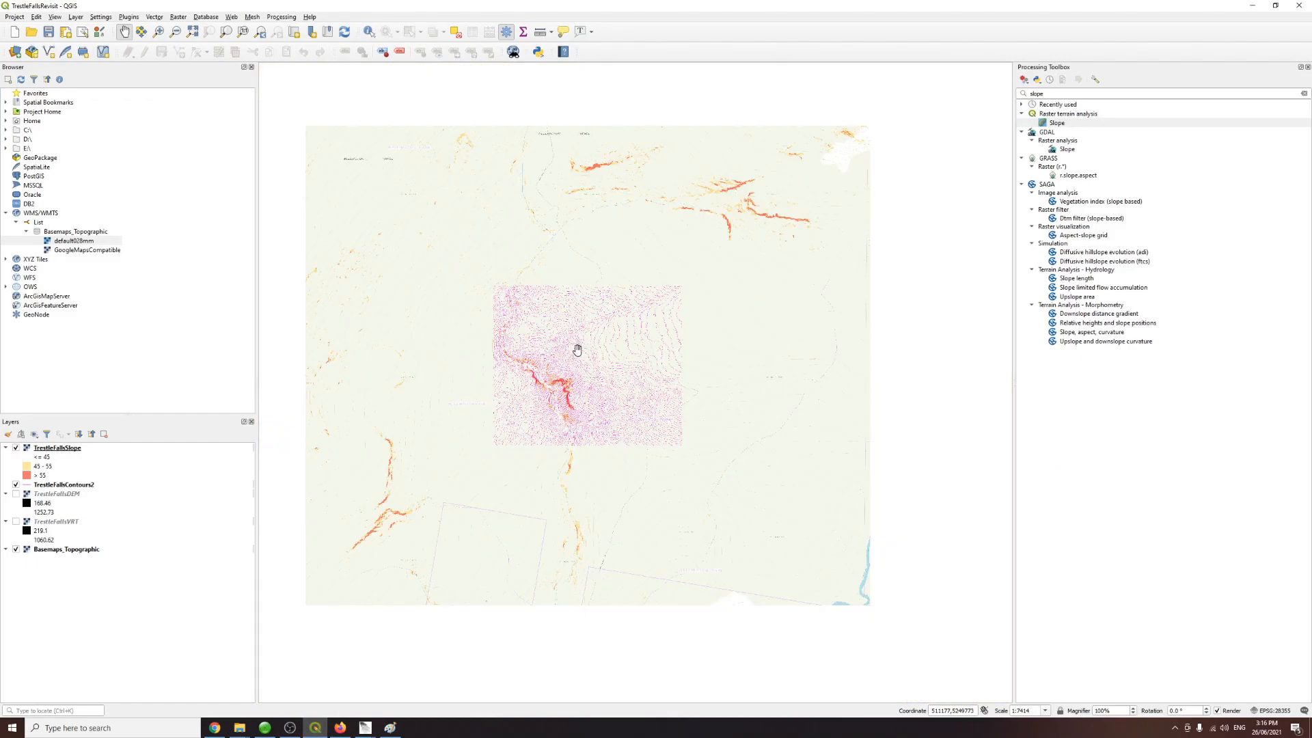
scroll(594, 345, down, 1)
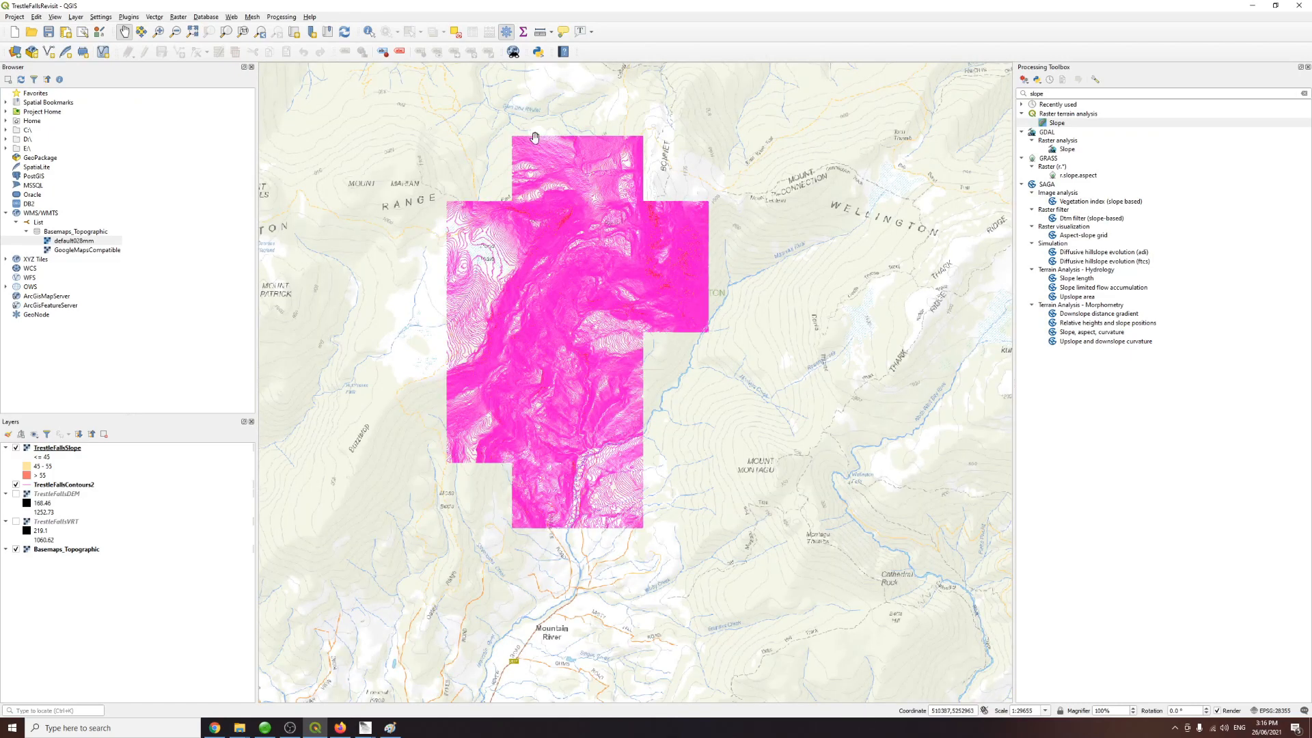
click(365, 727)
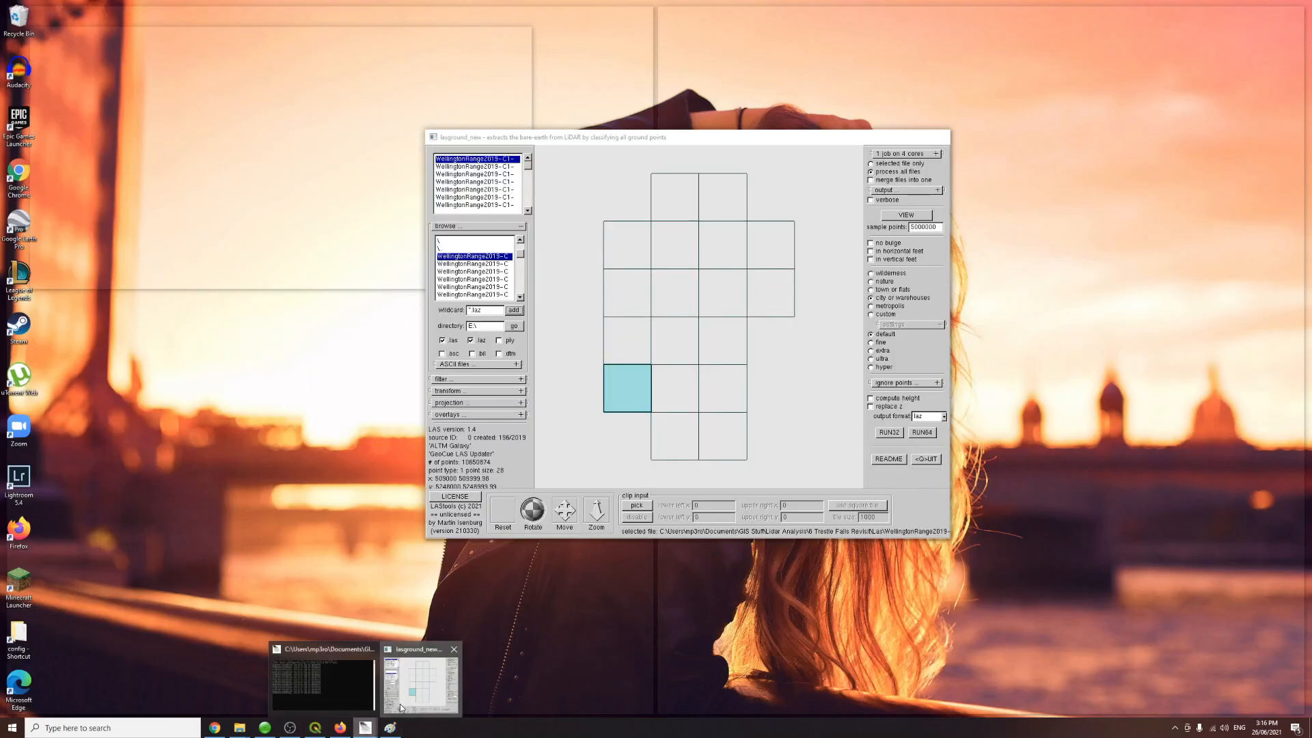
click(393, 712)
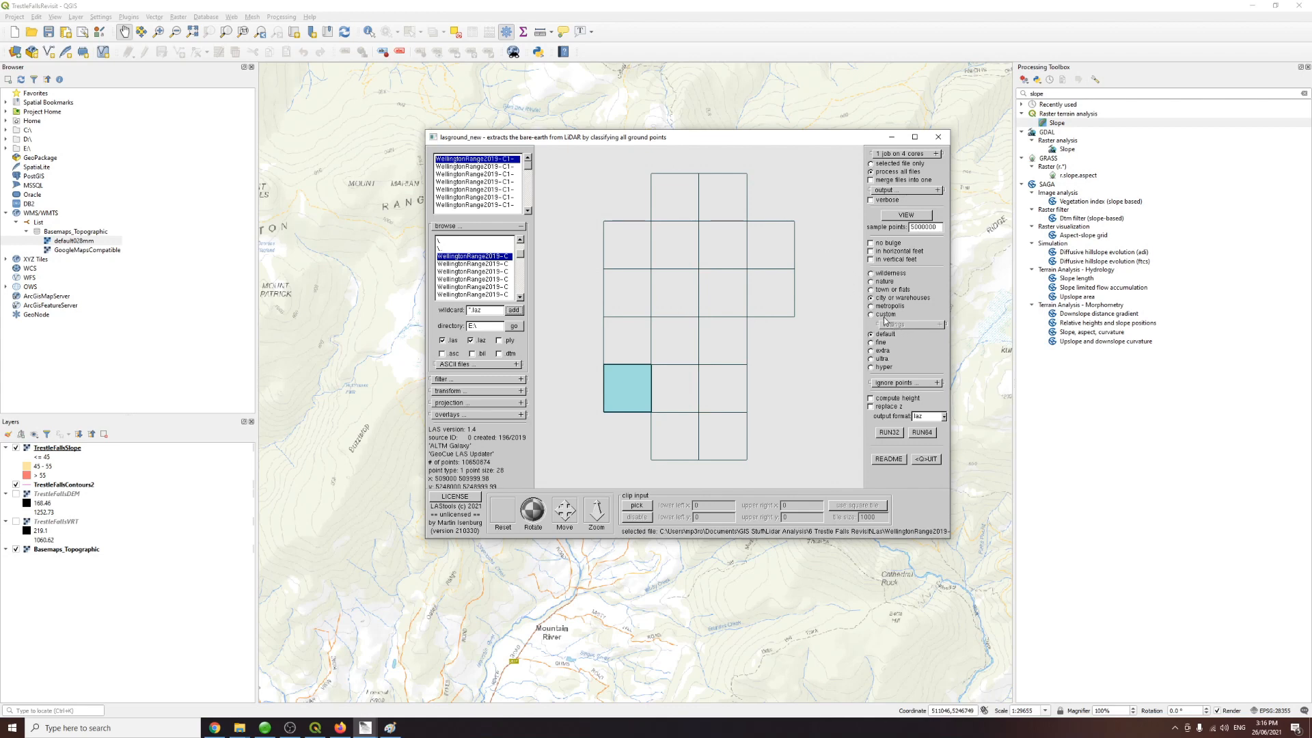
Step: Select wilderness terrain, enable compute height and replace z, and set the output format to laz
click(873, 275)
click(877, 335)
click(873, 401)
click(873, 406)
key(Tab)
click(933, 422)
click(955, 429)
click(928, 417)
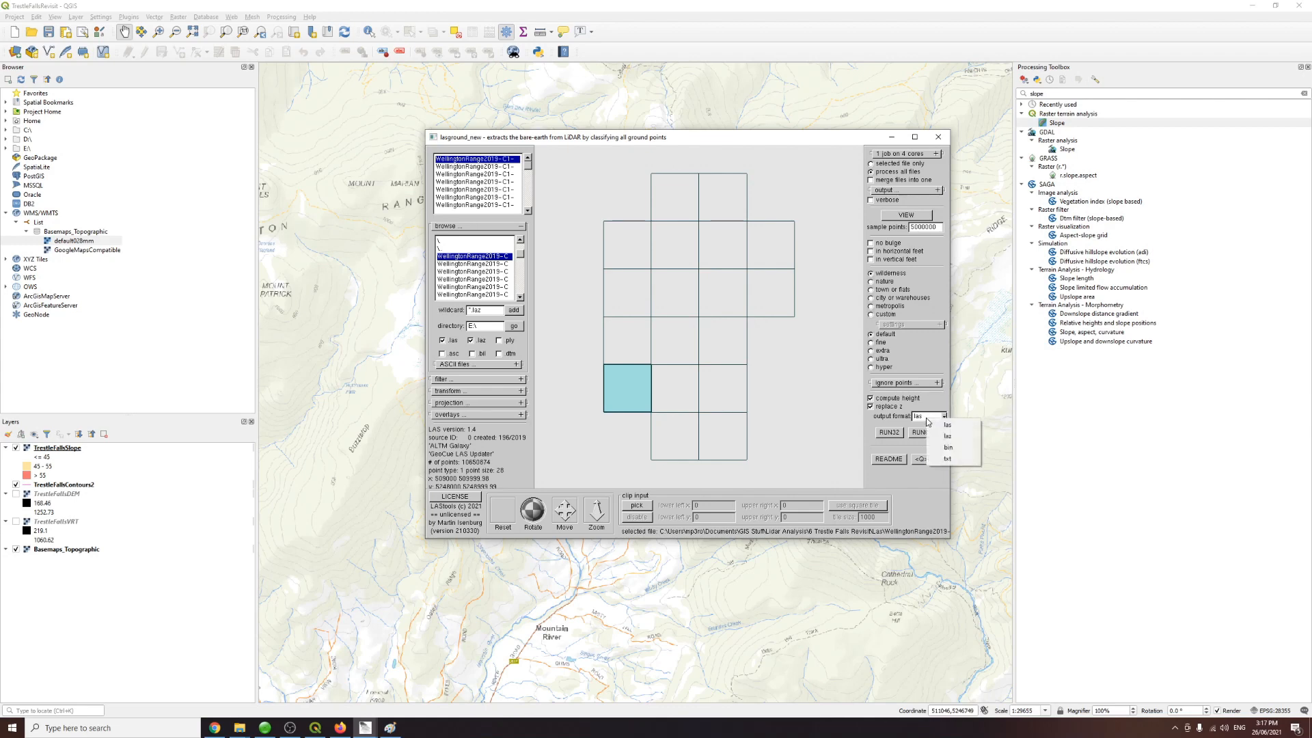
click(937, 429)
click(935, 432)
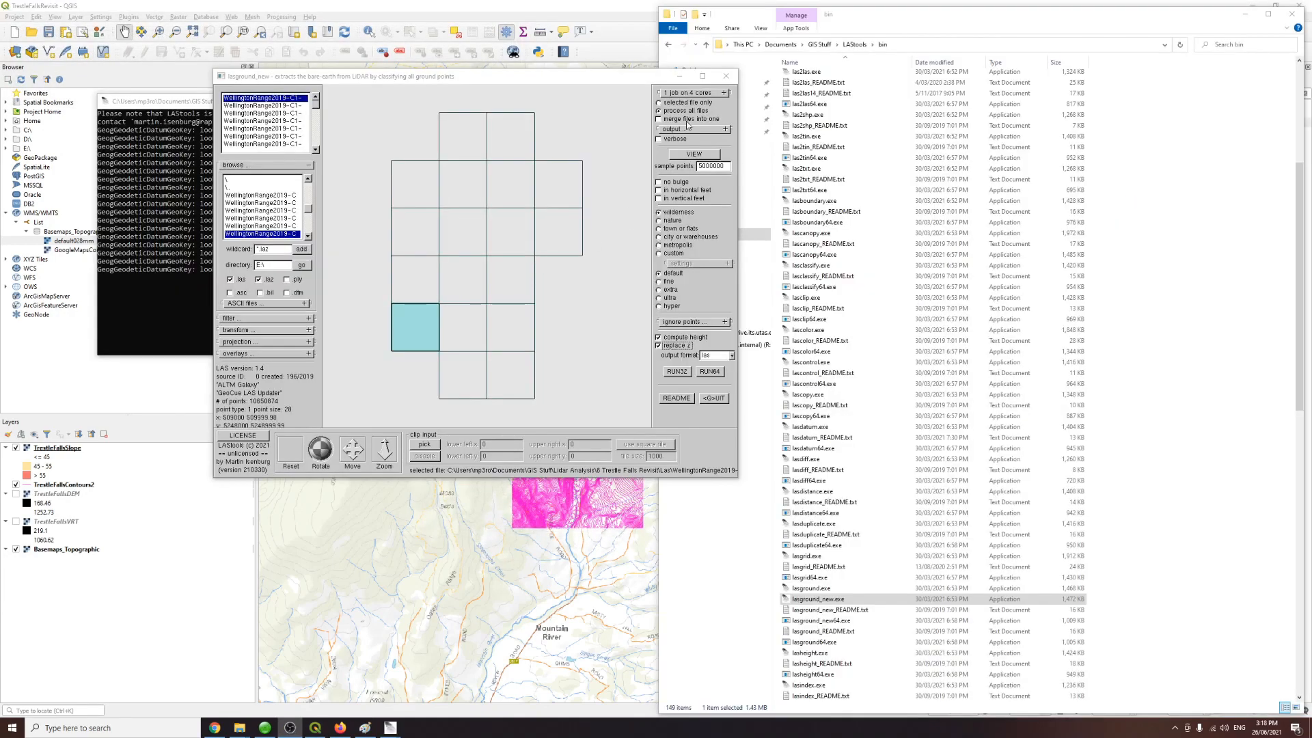
Step: Set processing to run 4 jobs on 4 cores
click(695, 94)
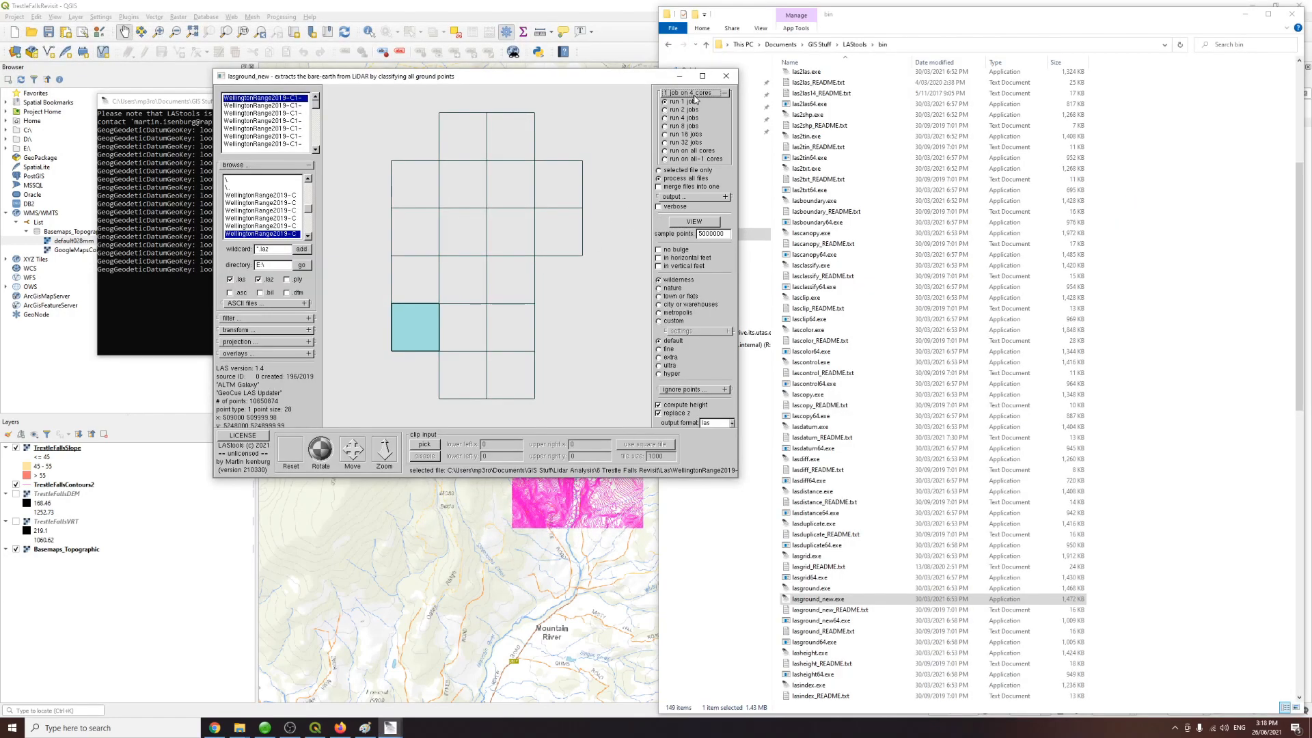
click(673, 118)
click(694, 93)
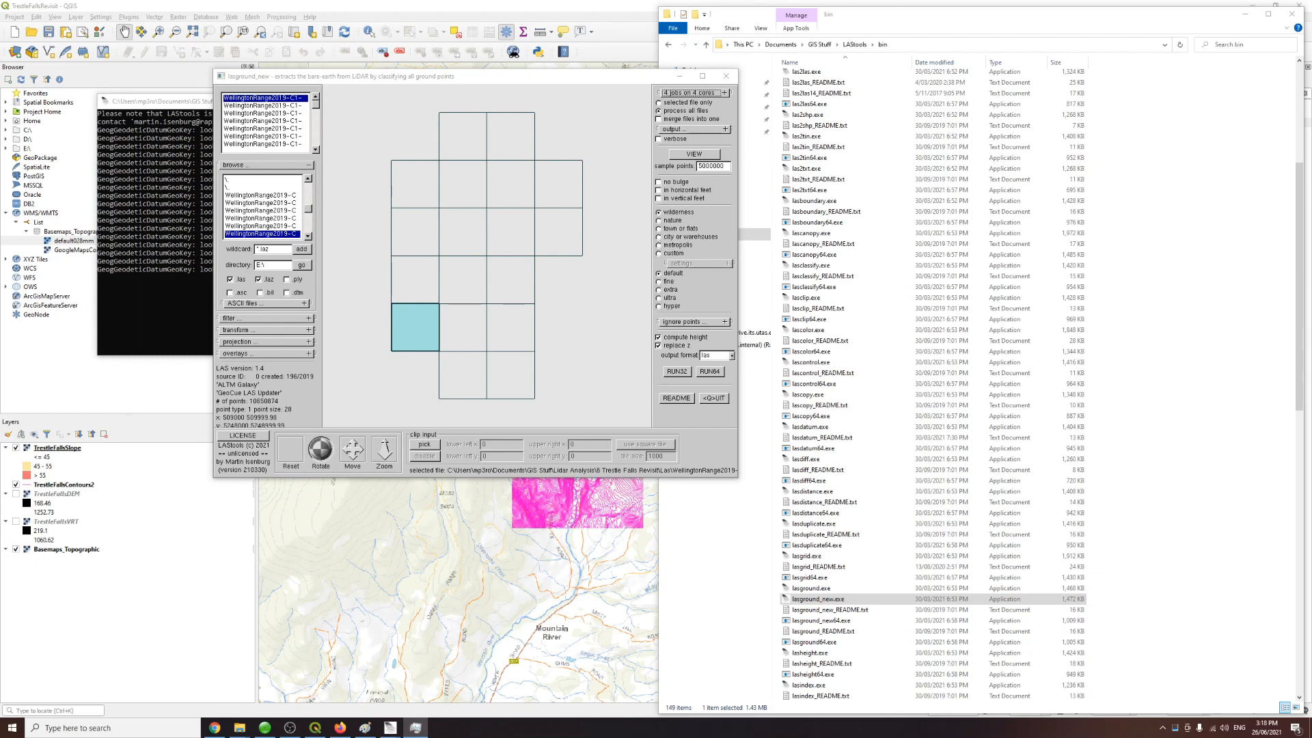
Step: Check the CPU's core count in Task Manager
drag(0, 247, 465, 245)
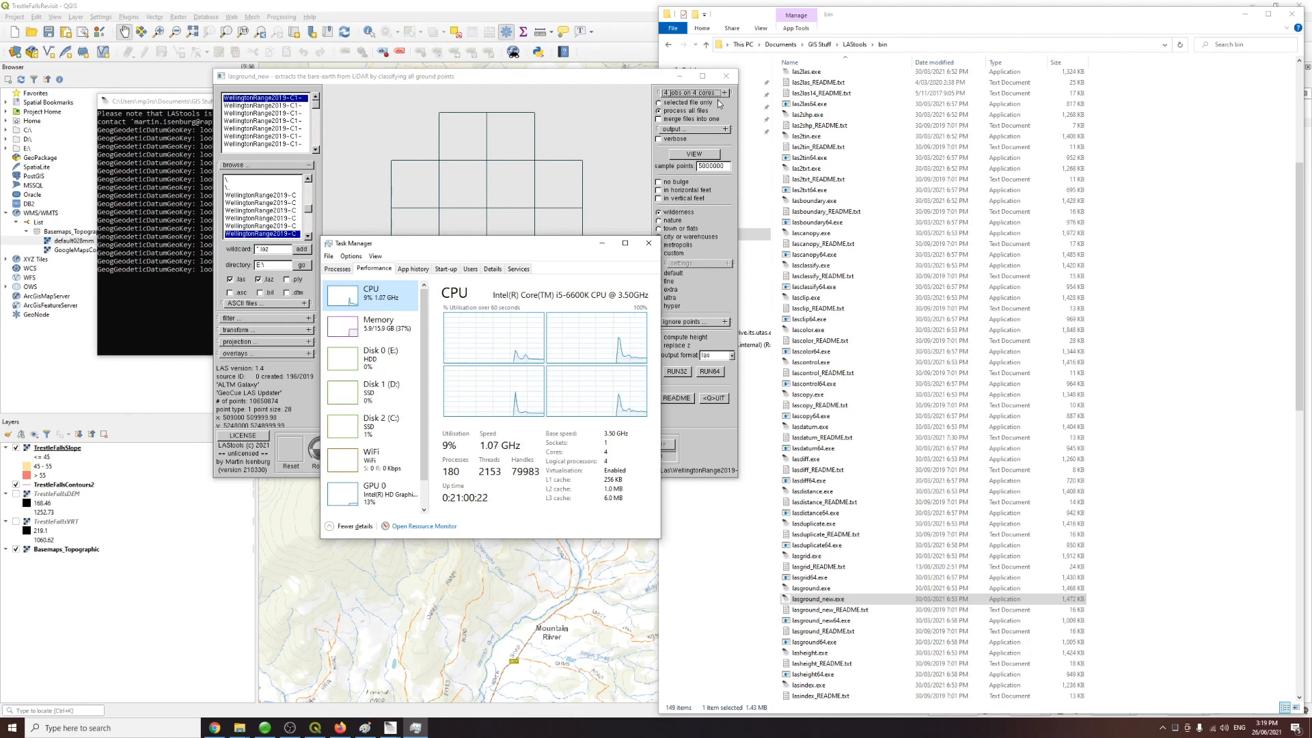
click(601, 244)
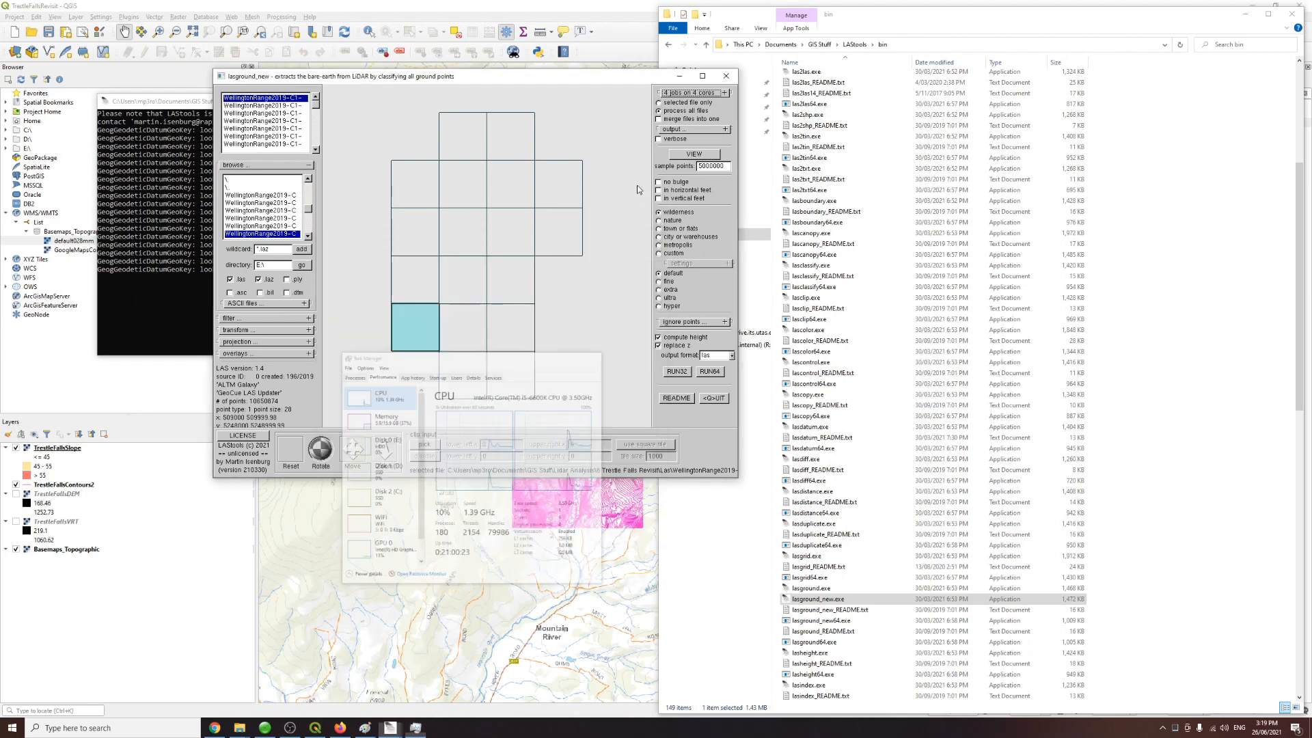
click(704, 94)
click(695, 96)
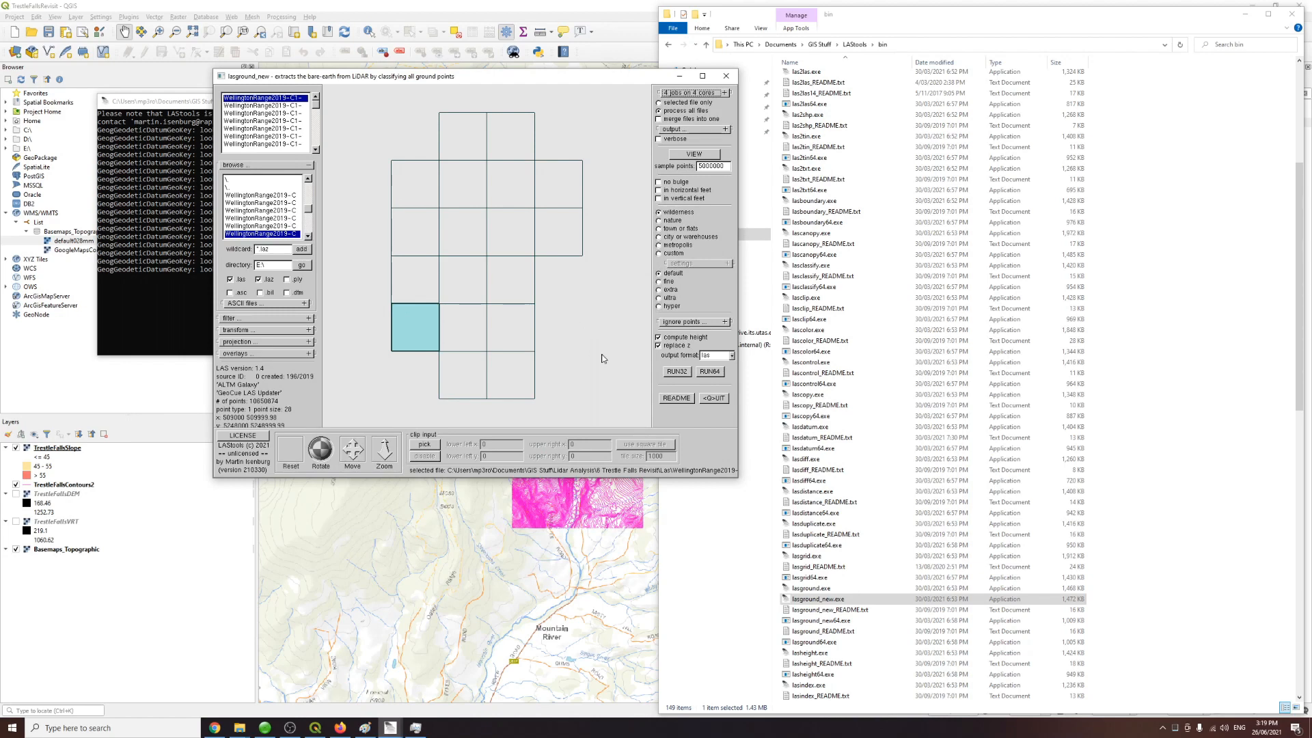
Step: Run lasground_new in 64-bit mode and start the batch ground classification
click(709, 373)
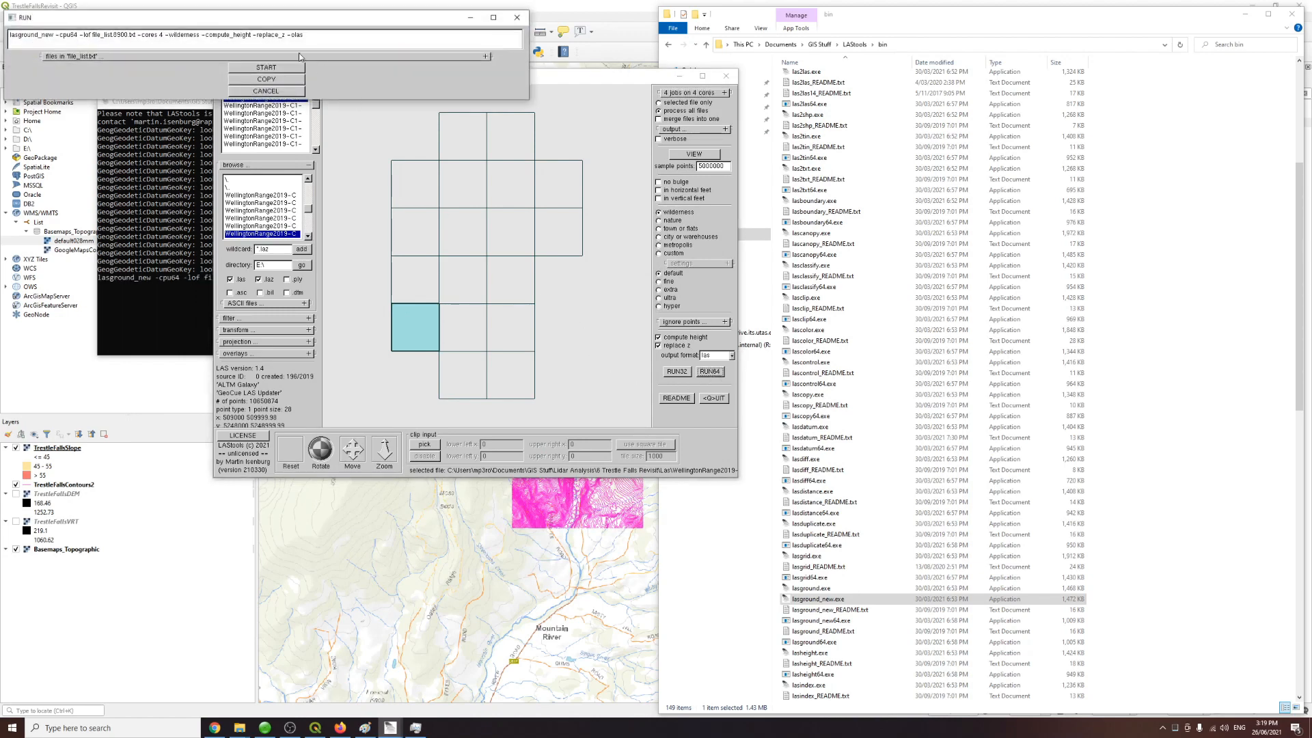
drag(298, 24, 617, 249)
click(597, 298)
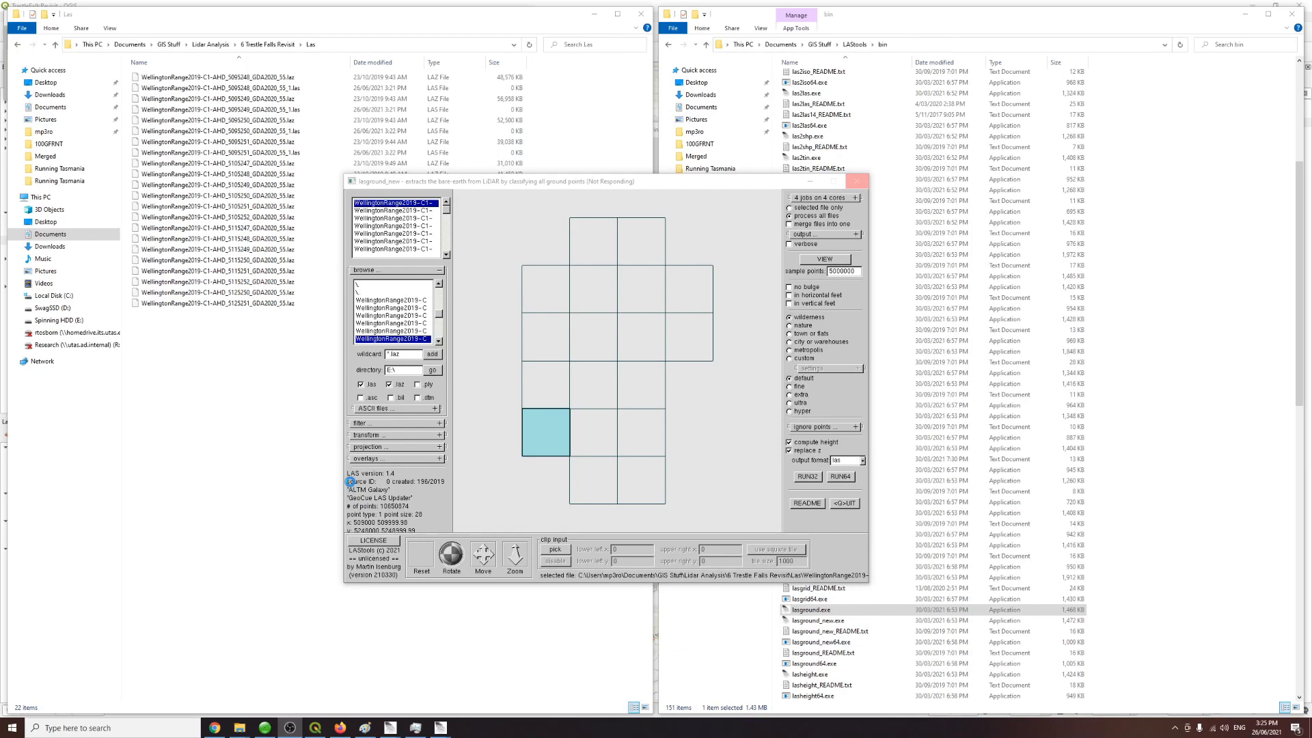
mouse_move(391, 727)
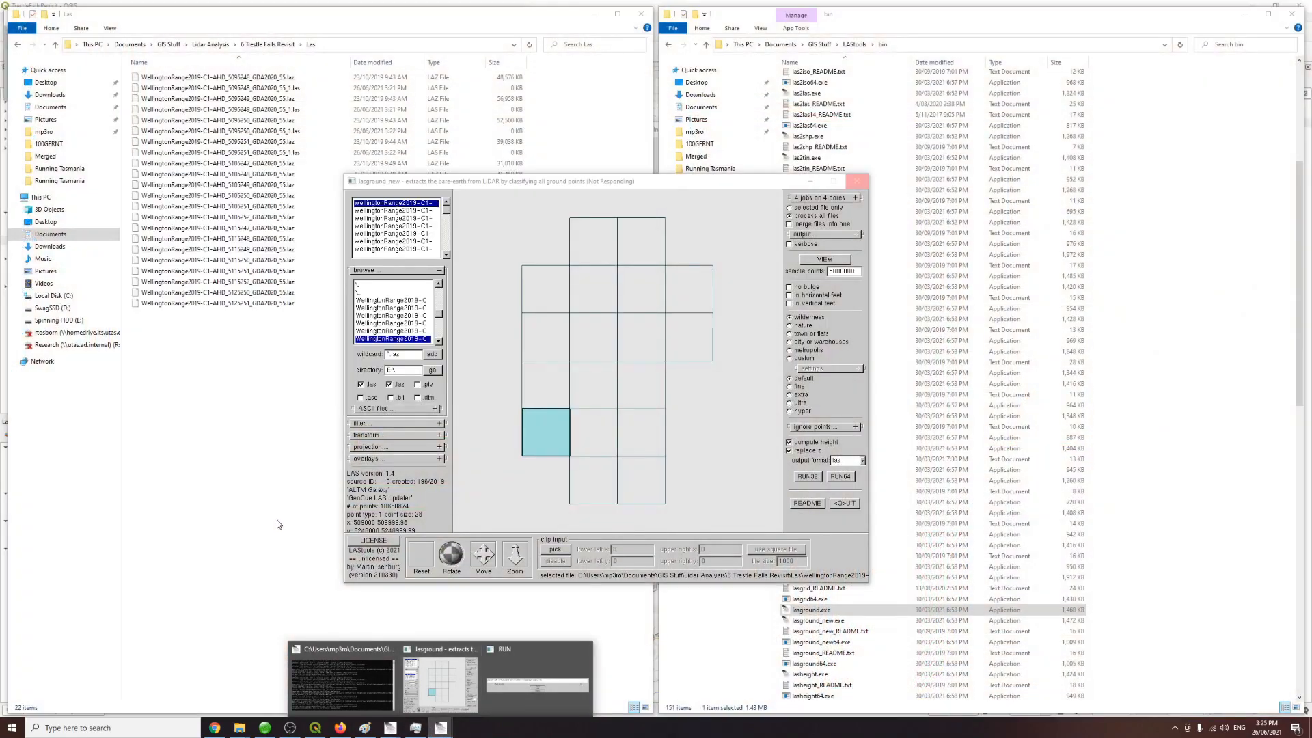
click(277, 524)
drag(654, 189, 487, 193)
click(811, 610)
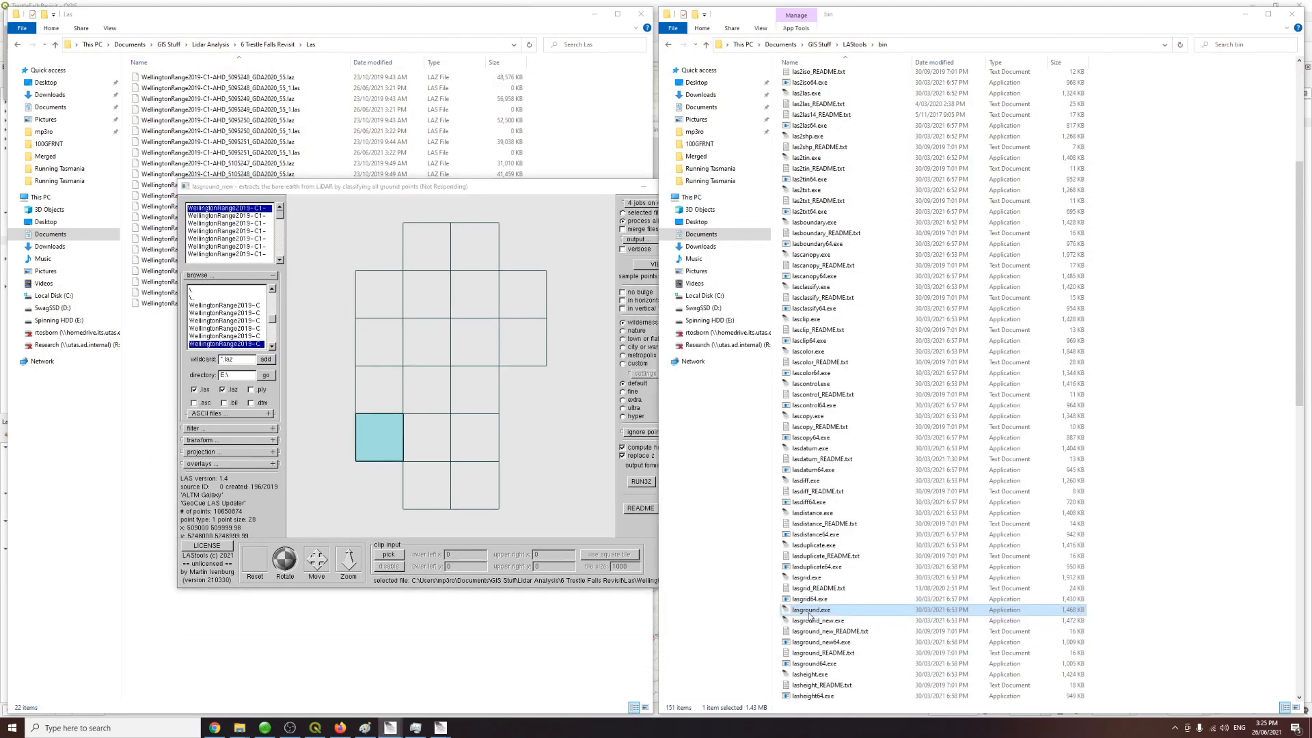
Step: Open the Las V2 folder to check the output tiles being written by the batch run
drag(382, 187, 878, 158)
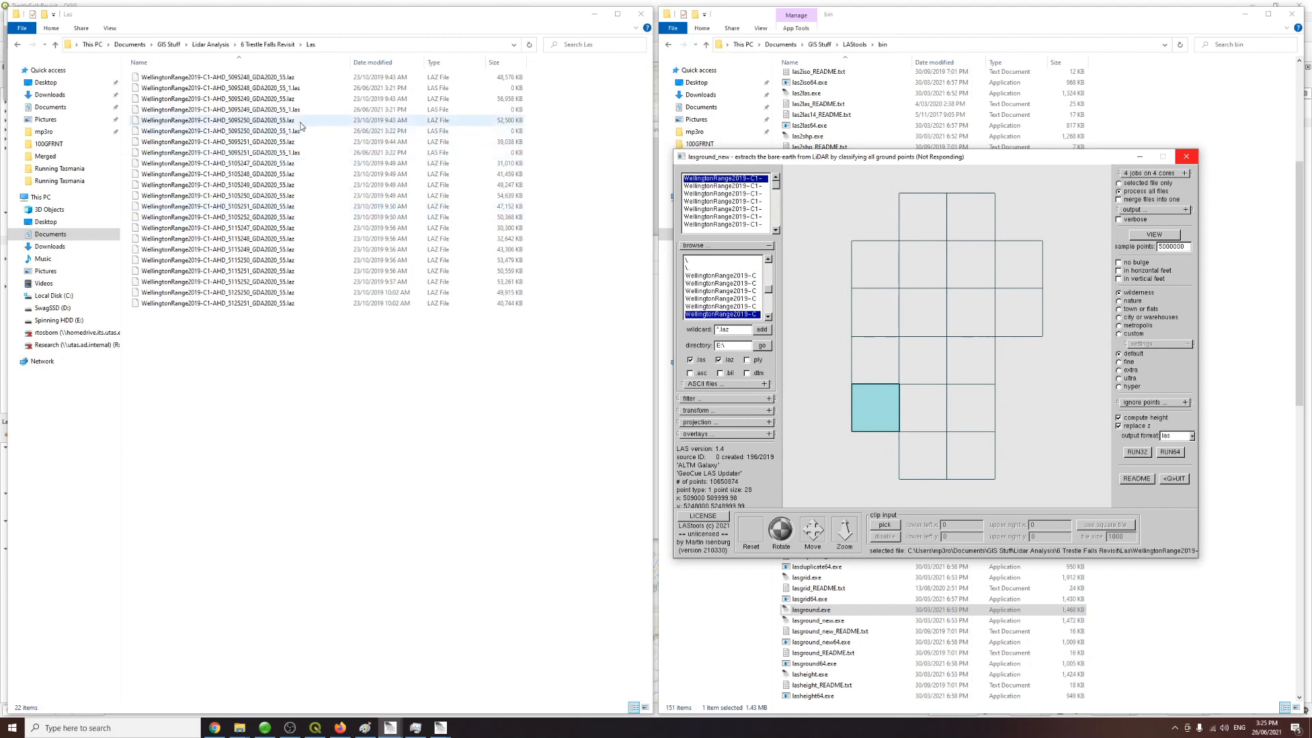
click(290, 90)
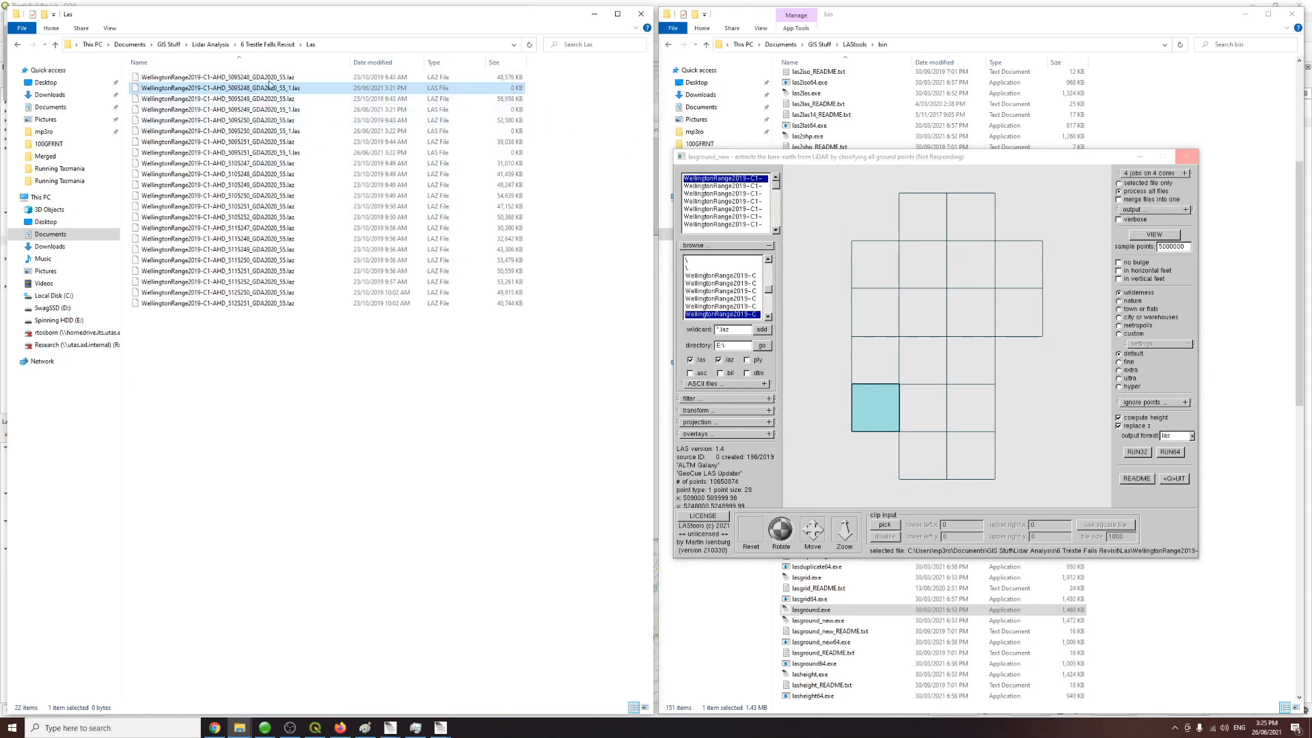
click(271, 47)
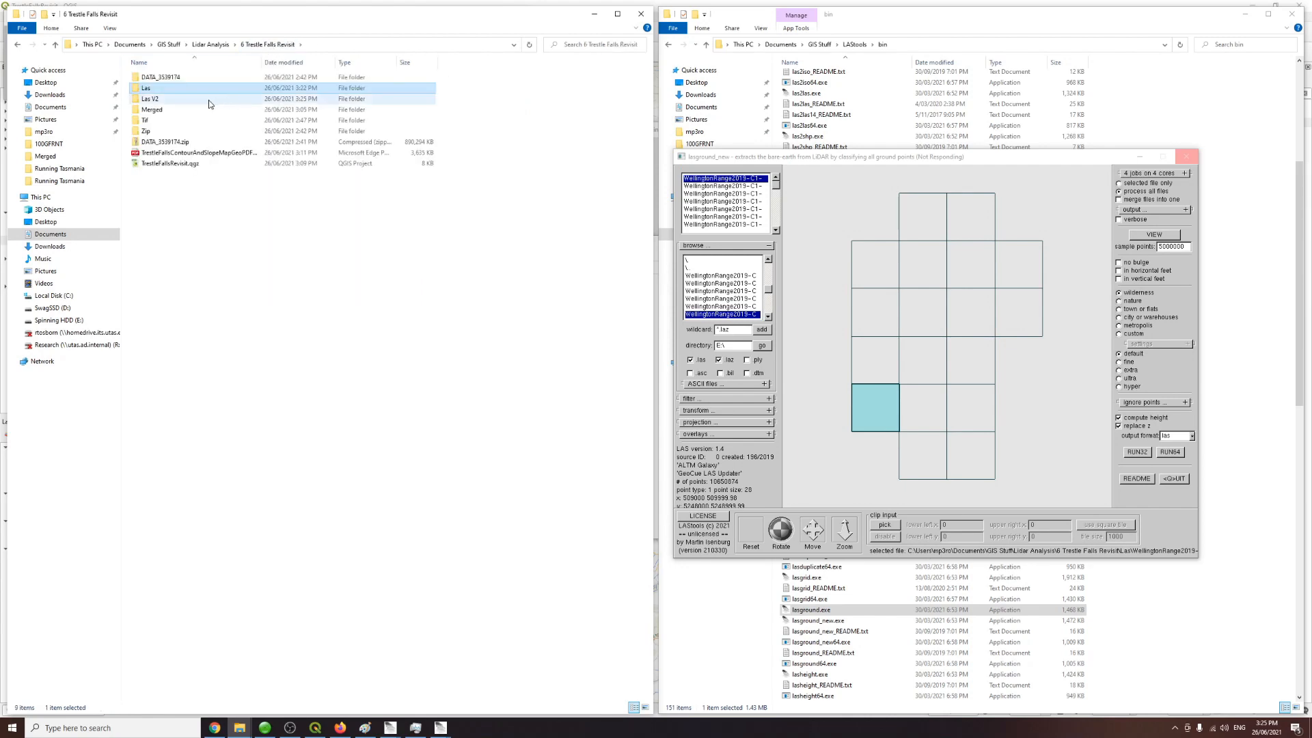
double_click(152, 100)
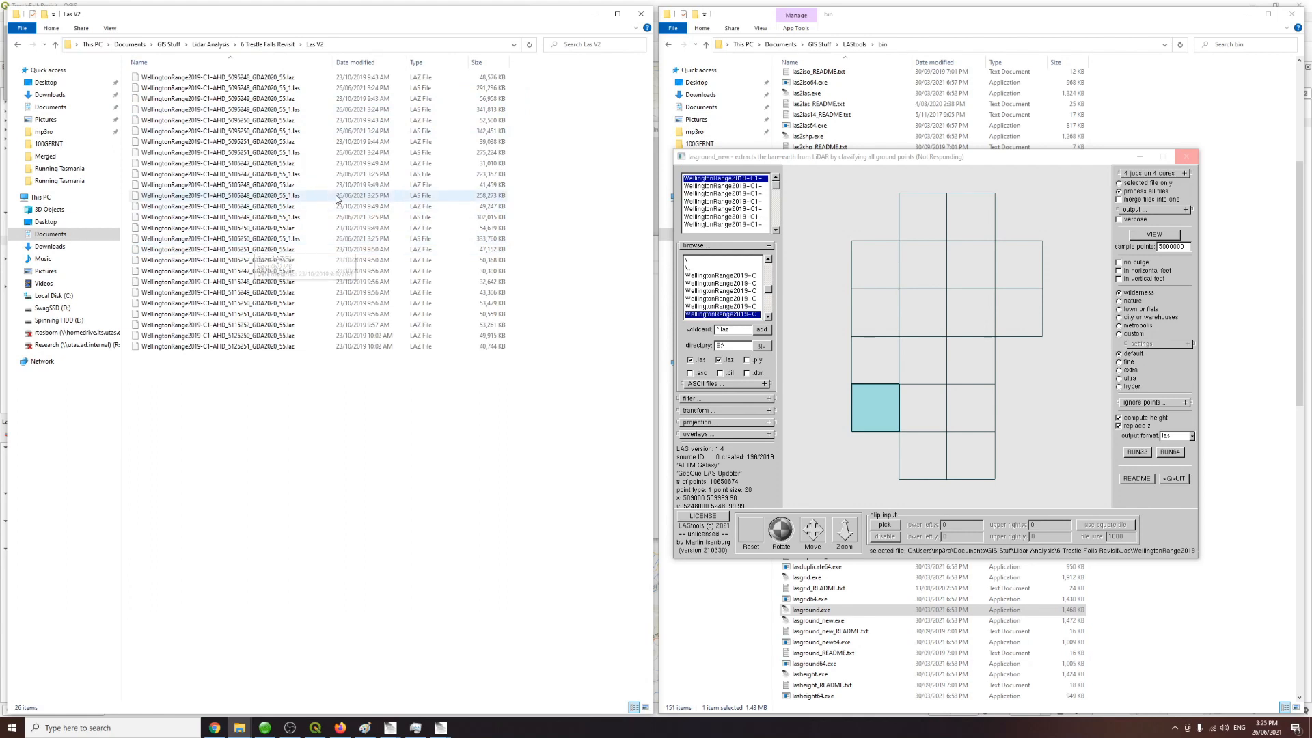
click(291, 240)
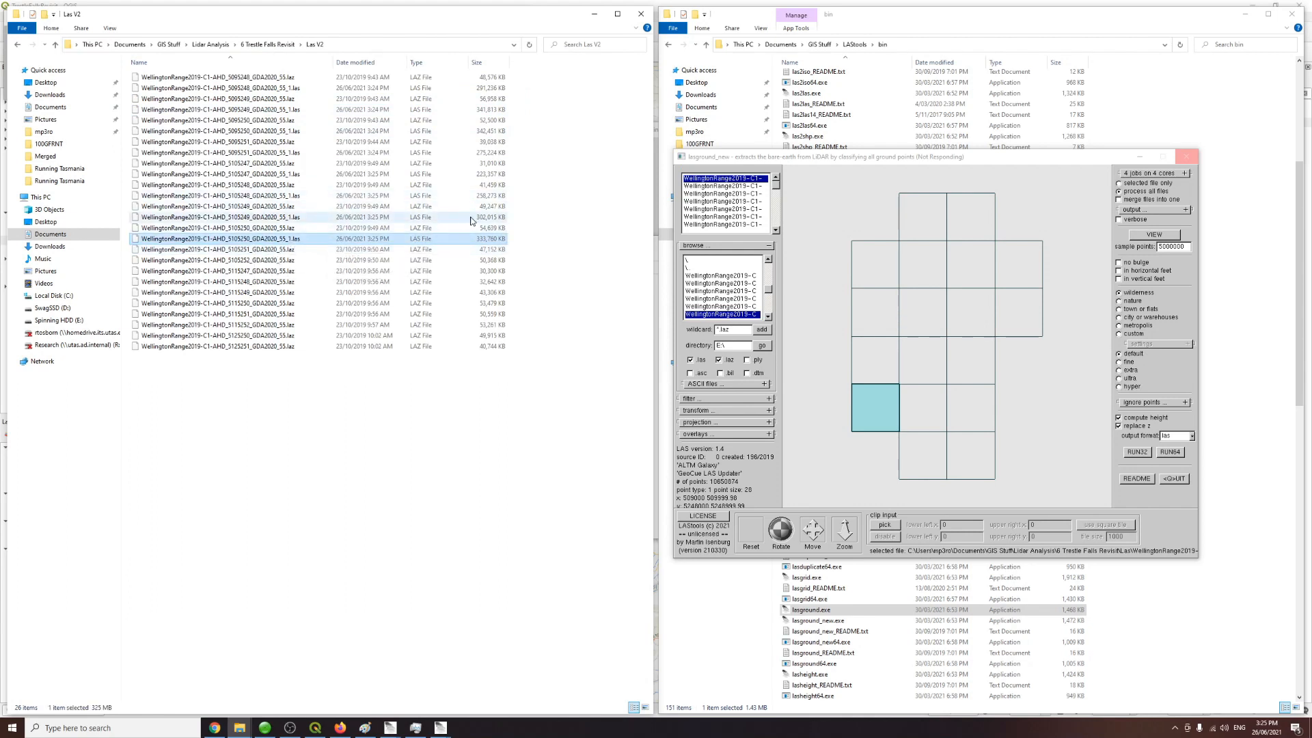
click(362, 217)
click(296, 242)
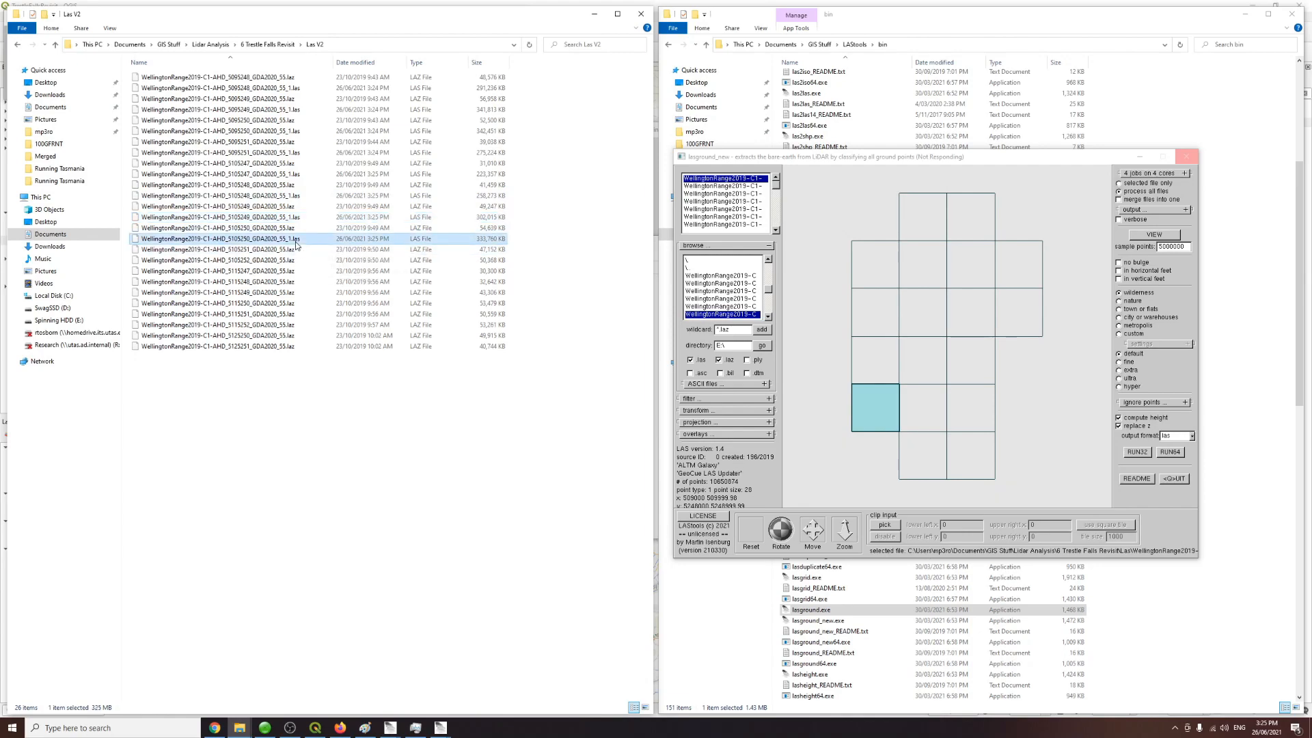
Step: Bring up the lasground window and its processing console to check the batch progress
mouse_move(416, 726)
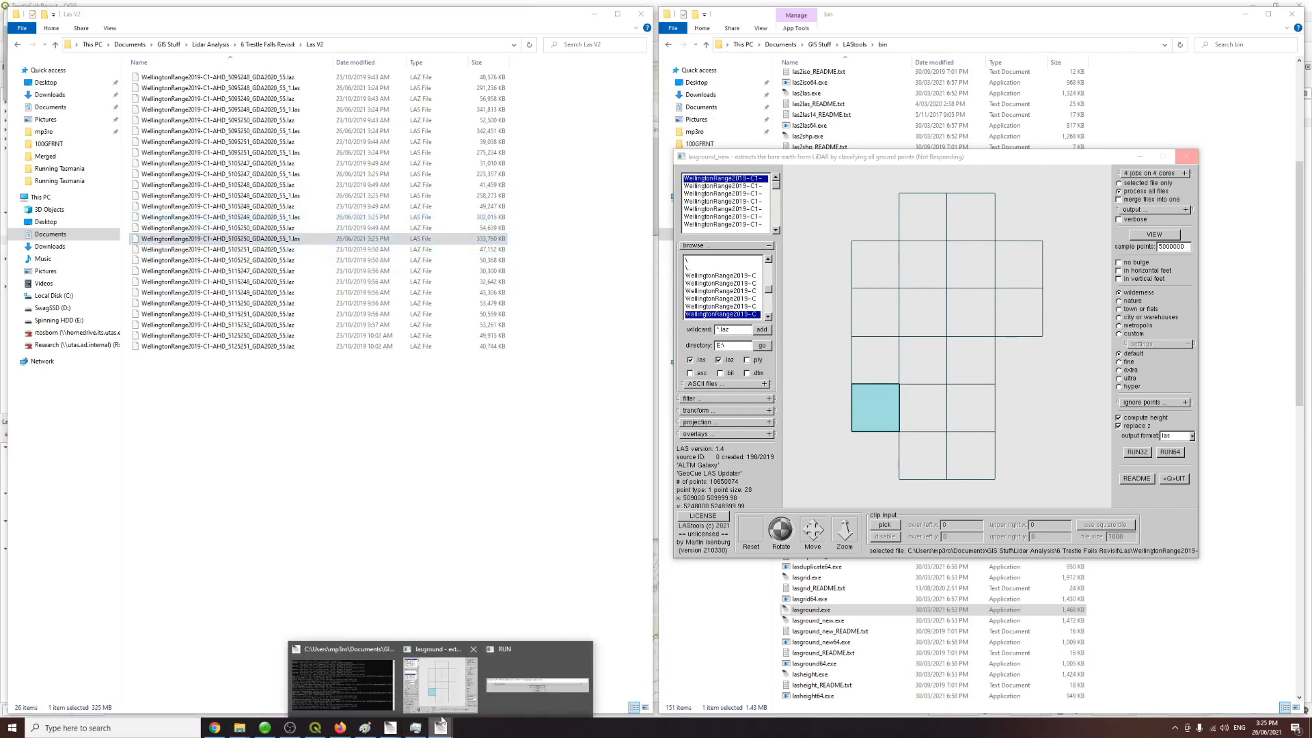
click(449, 700)
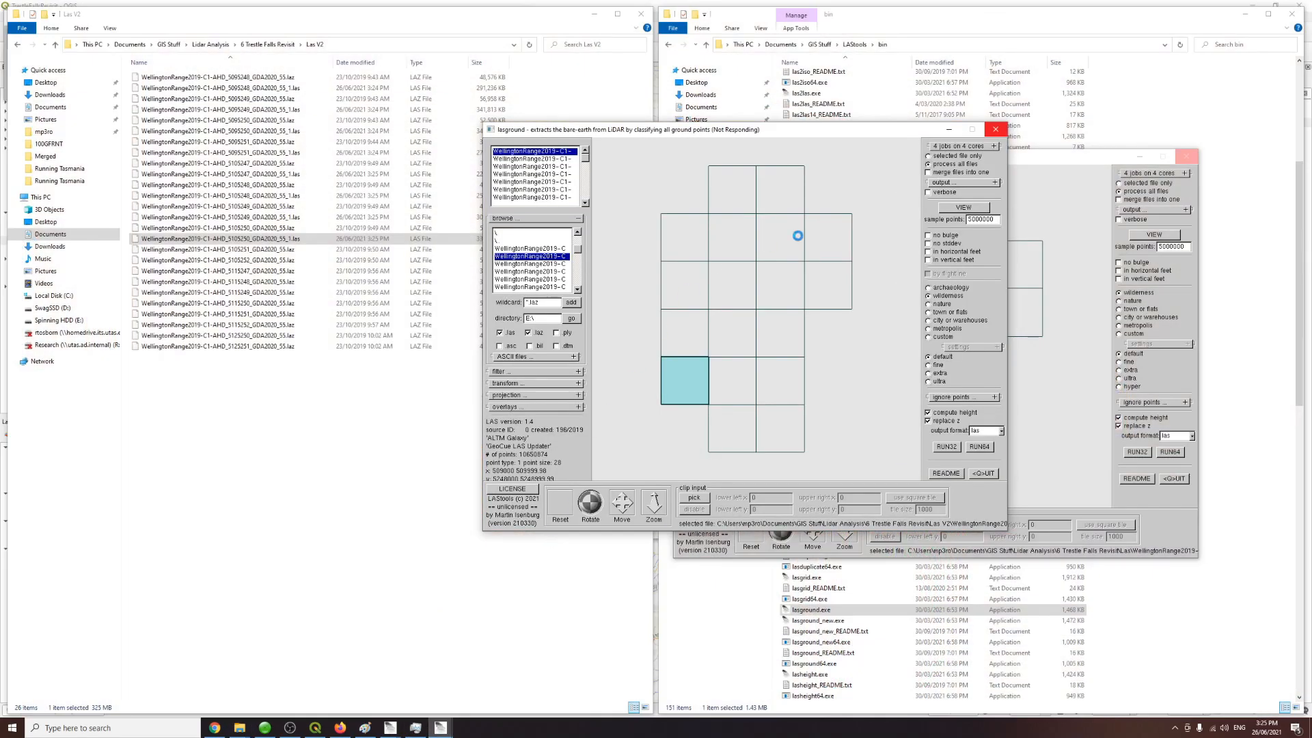
mouse_move(450, 714)
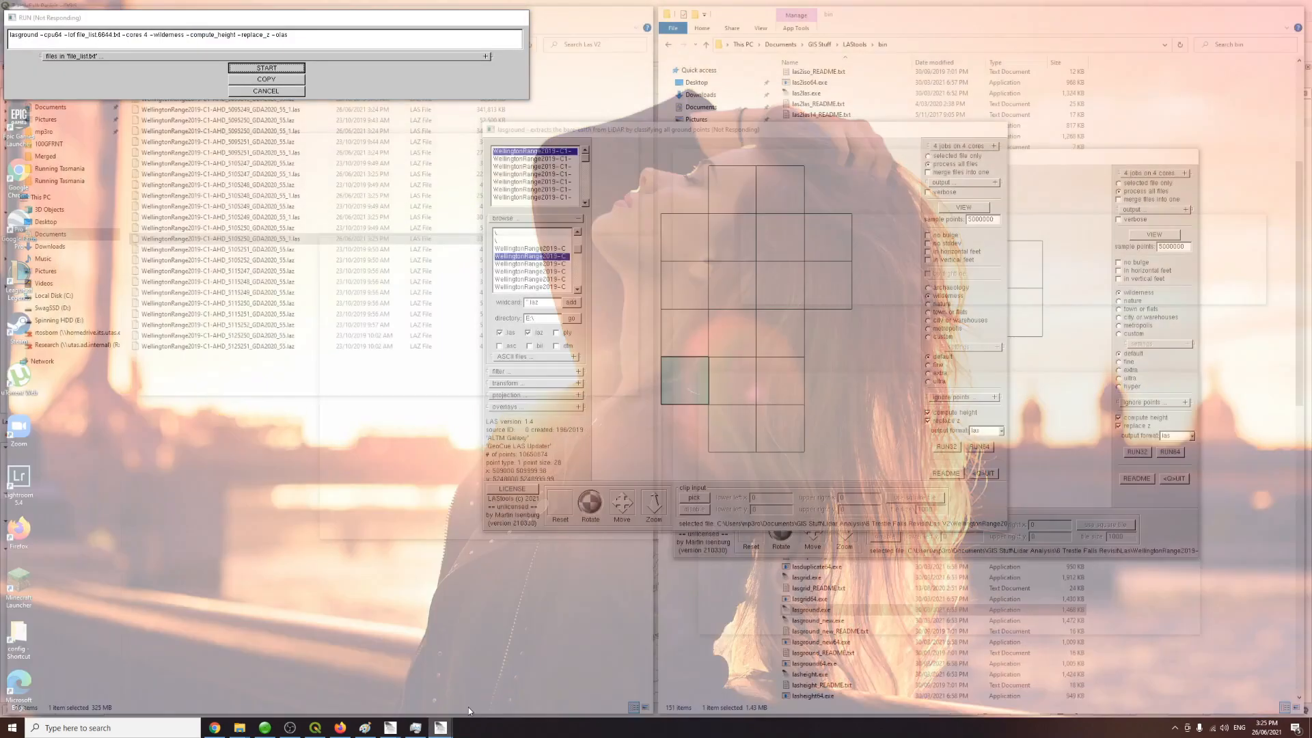
click(469, 708)
click(435, 728)
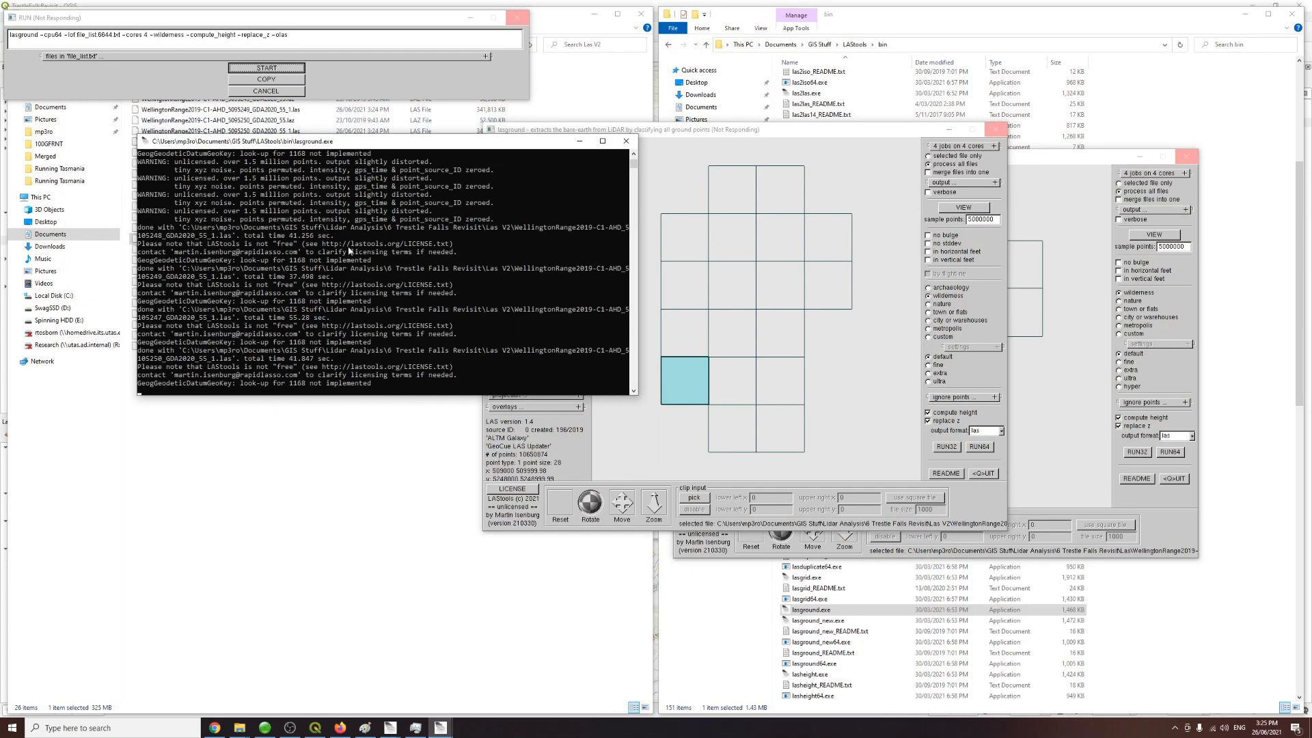
click(371, 470)
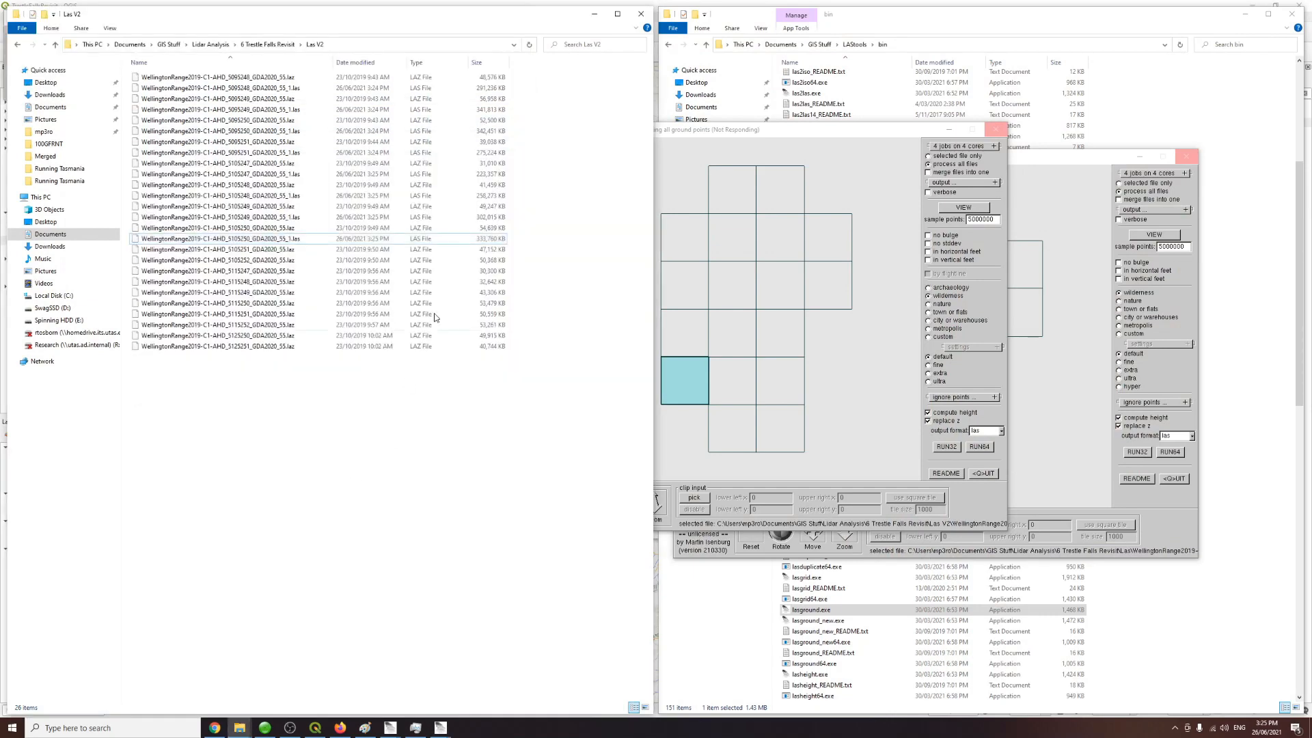
Step: Examine the output tiles in the Las V2 folder alongside CPU usage in Task Manager as processing continues
click(289, 259)
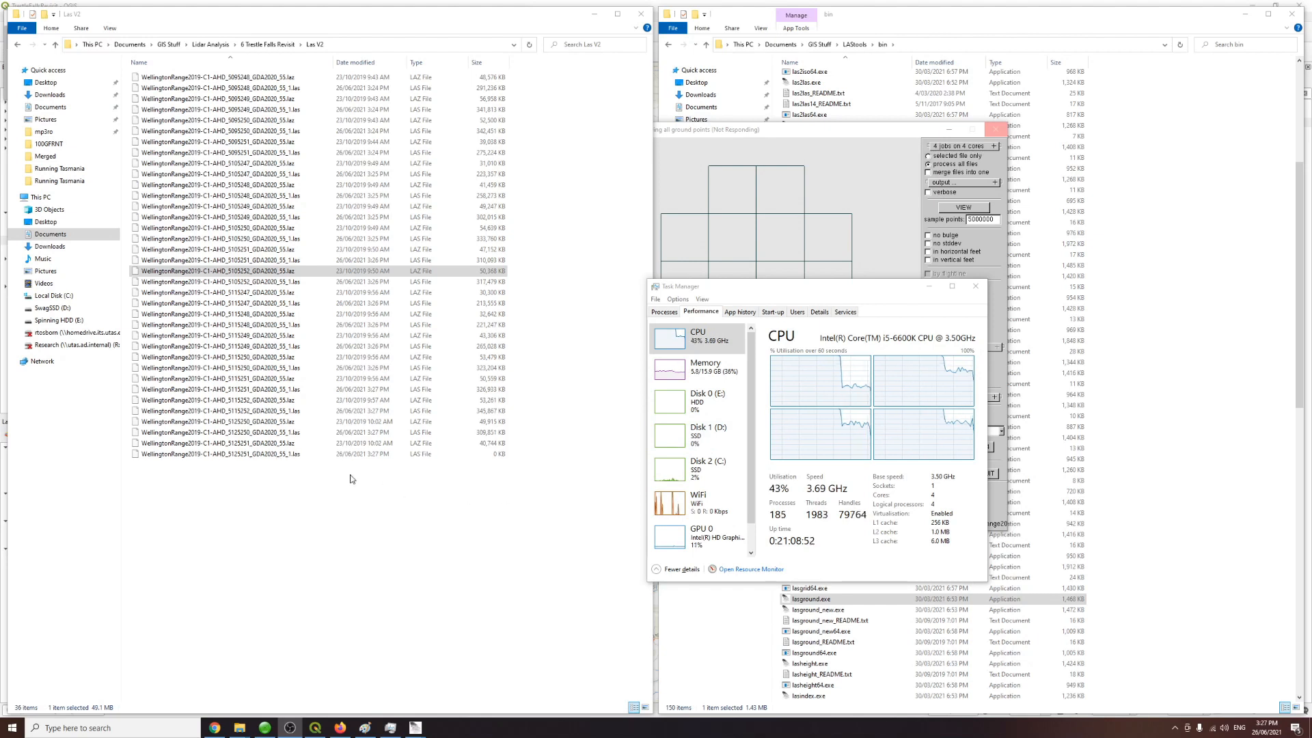
click(292, 455)
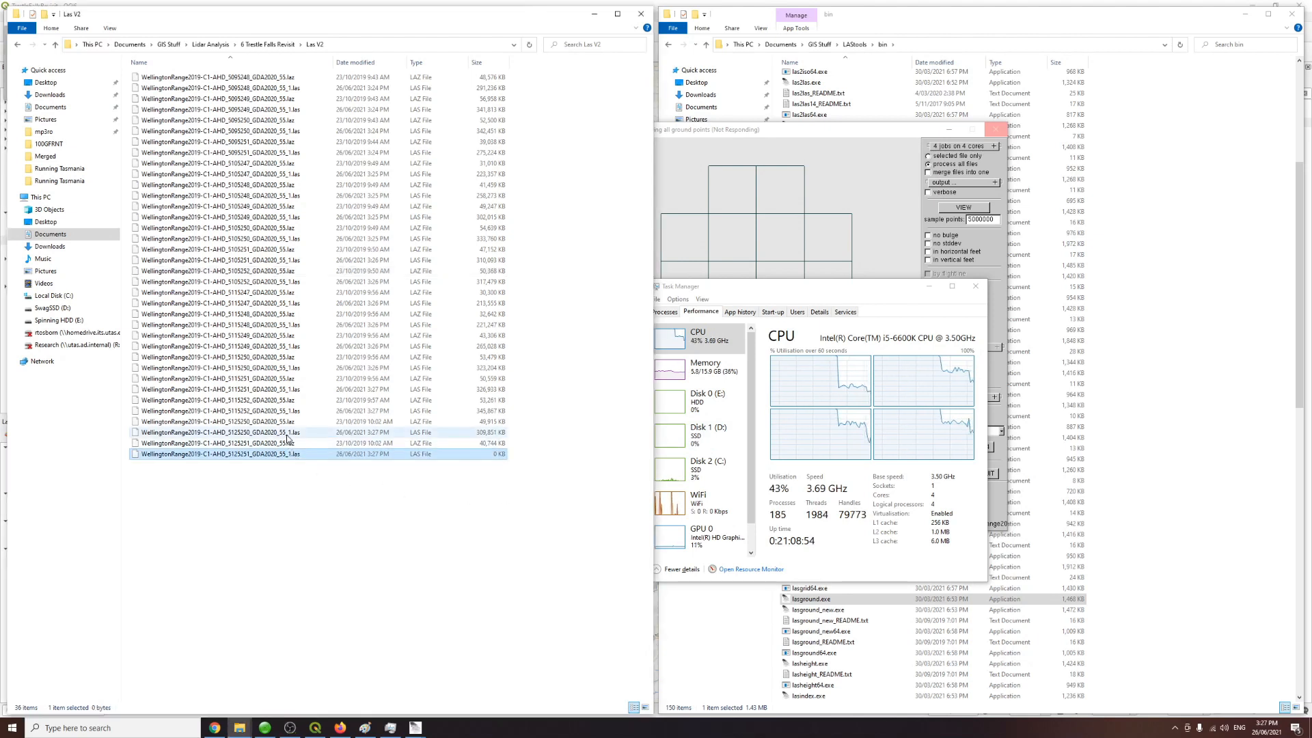
click(289, 433)
click(293, 455)
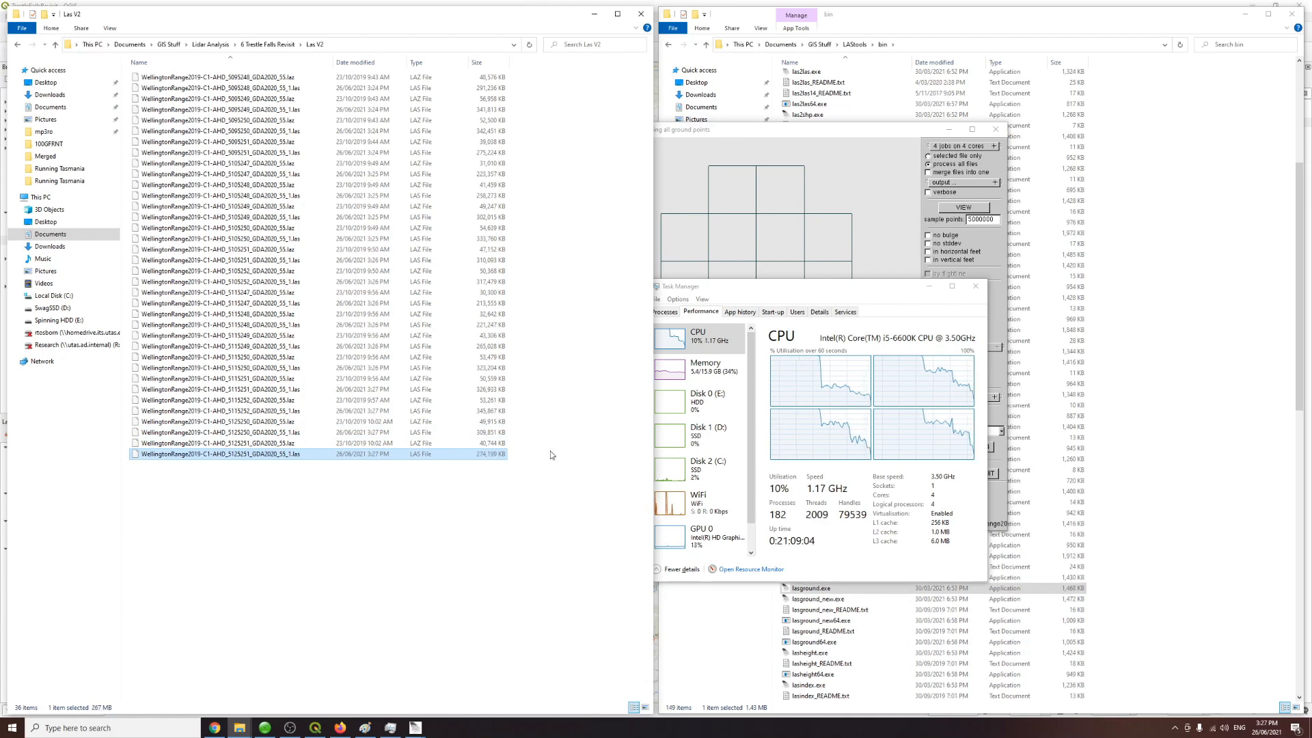
drag(759, 289, 789, 289)
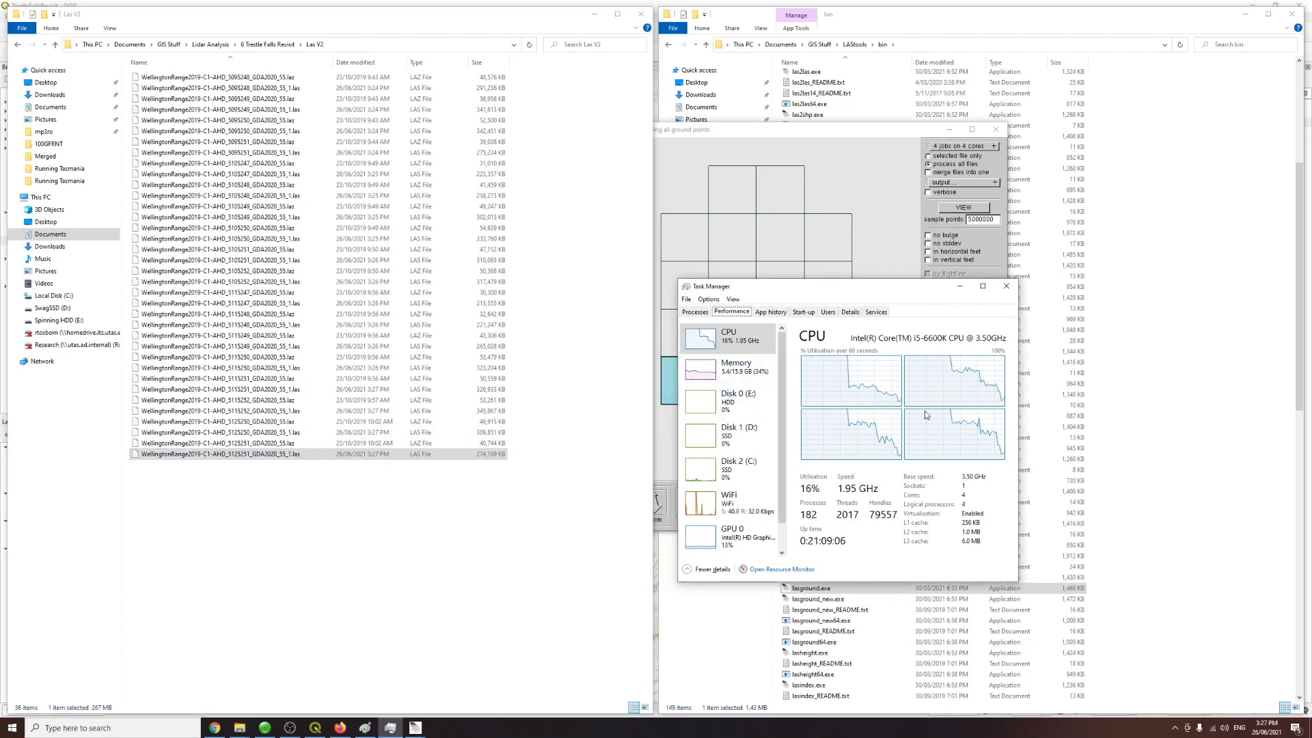
click(303, 457)
click(286, 456)
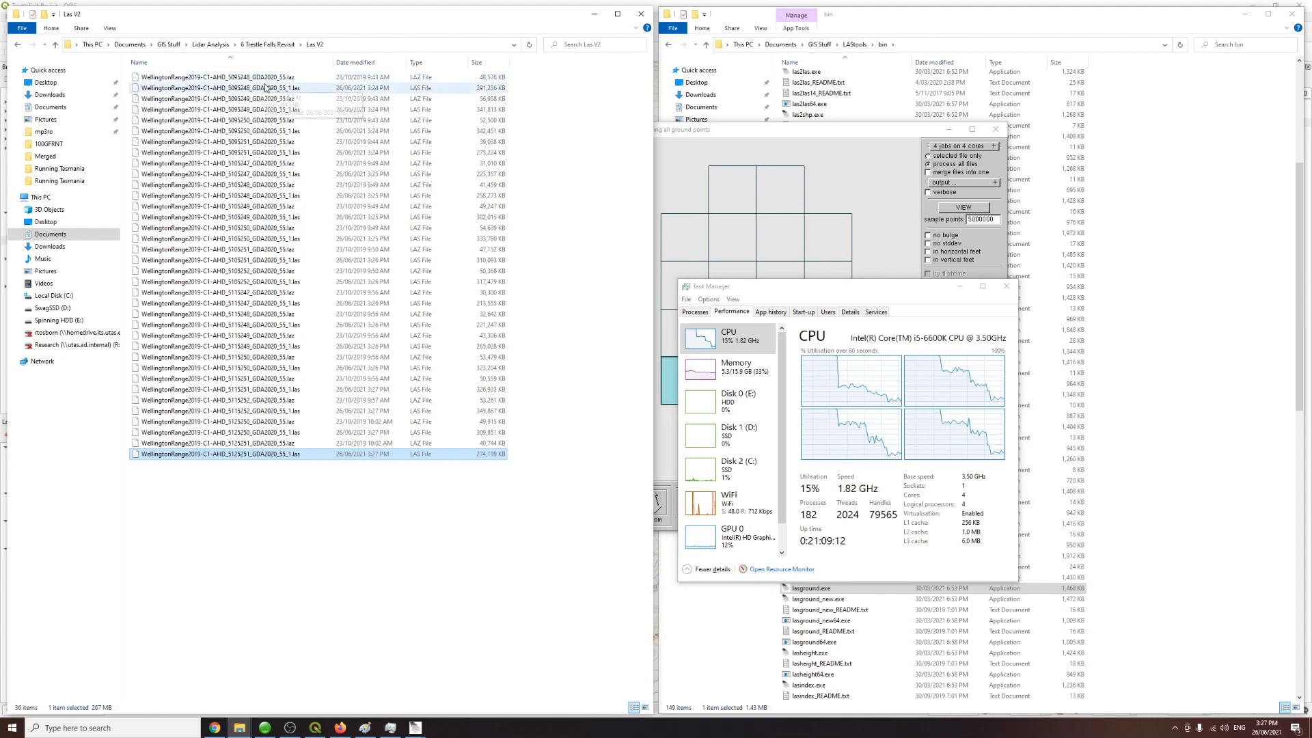
click(232, 88)
click(273, 111)
click(254, 456)
click(268, 434)
click(274, 413)
click(274, 390)
click(271, 367)
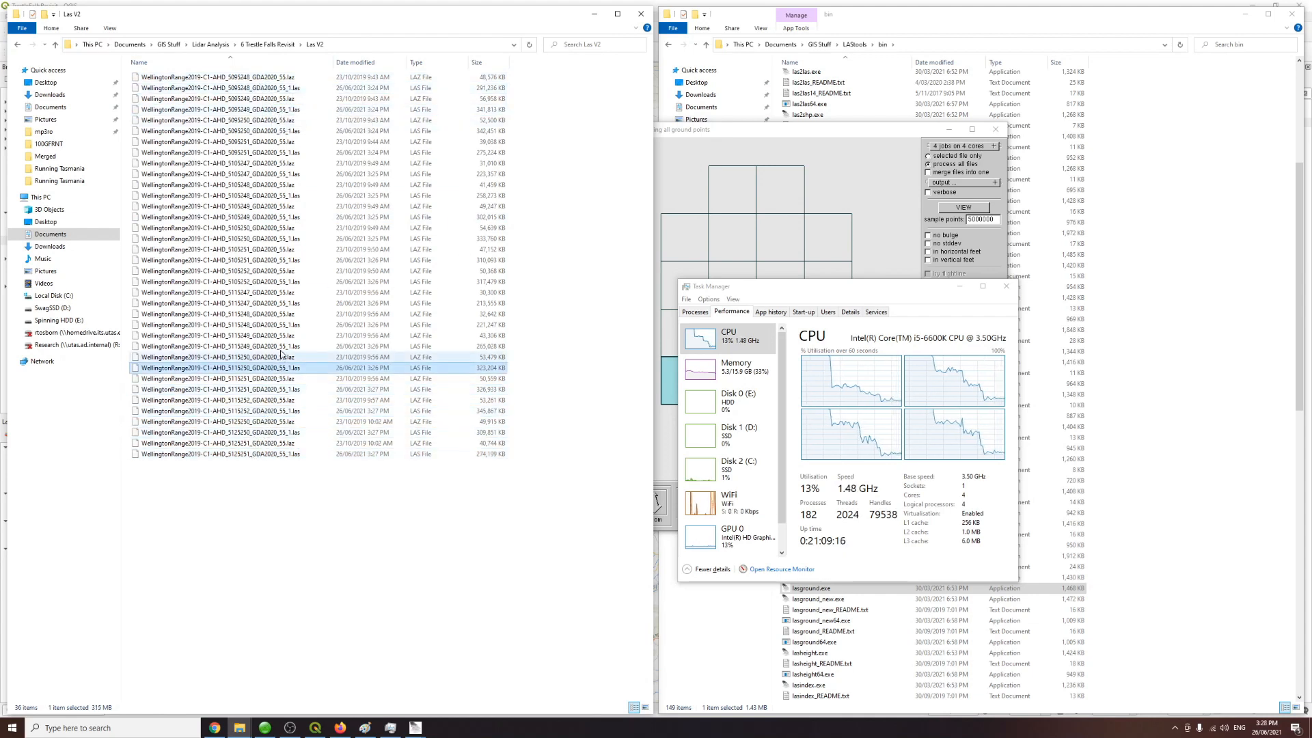
click(268, 346)
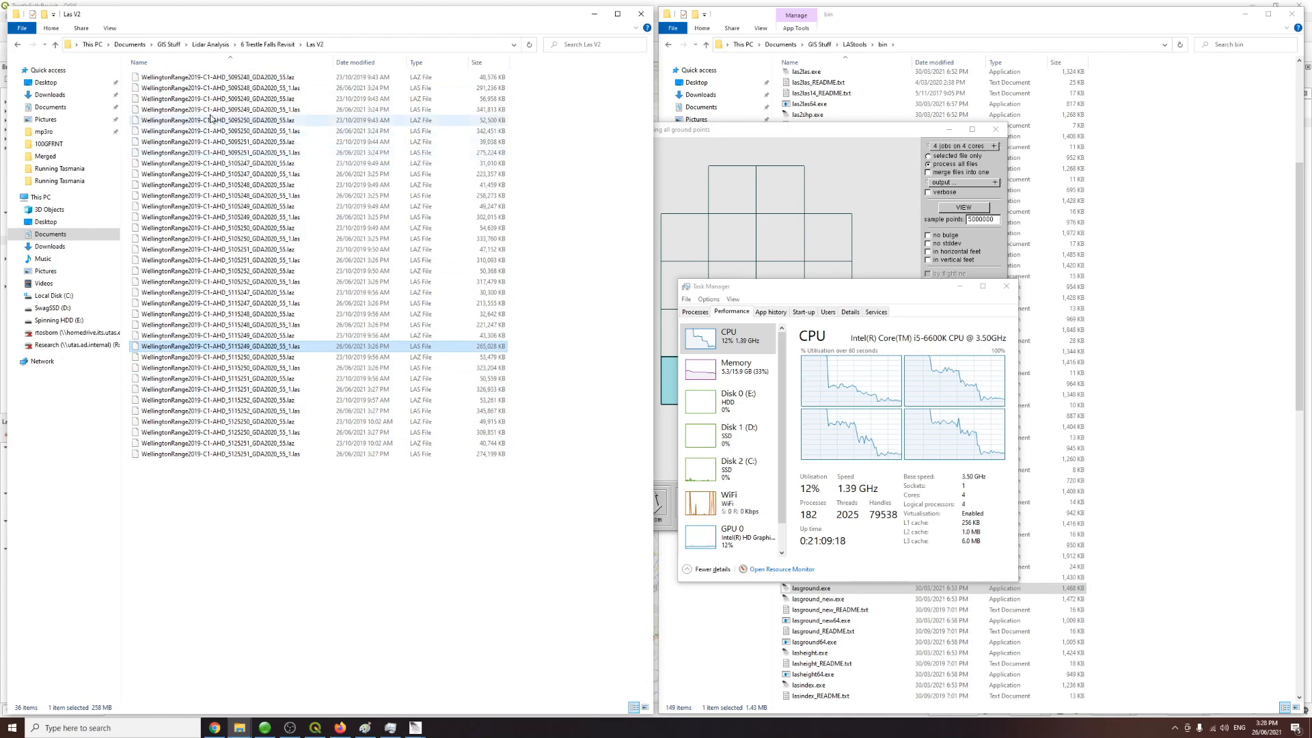
Step: Select the 18 normalised _1.laz output tiles in the Las V2 folder
click(111, 29)
click(183, 45)
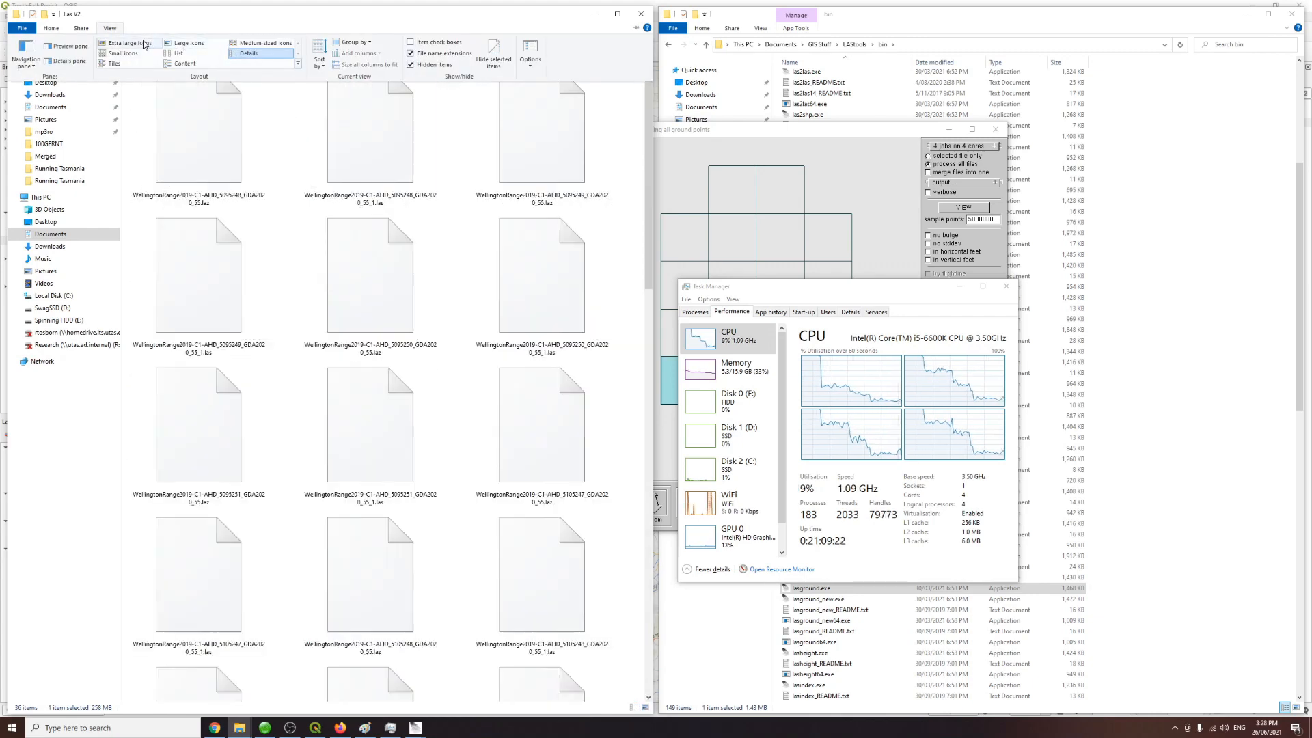
click(185, 45)
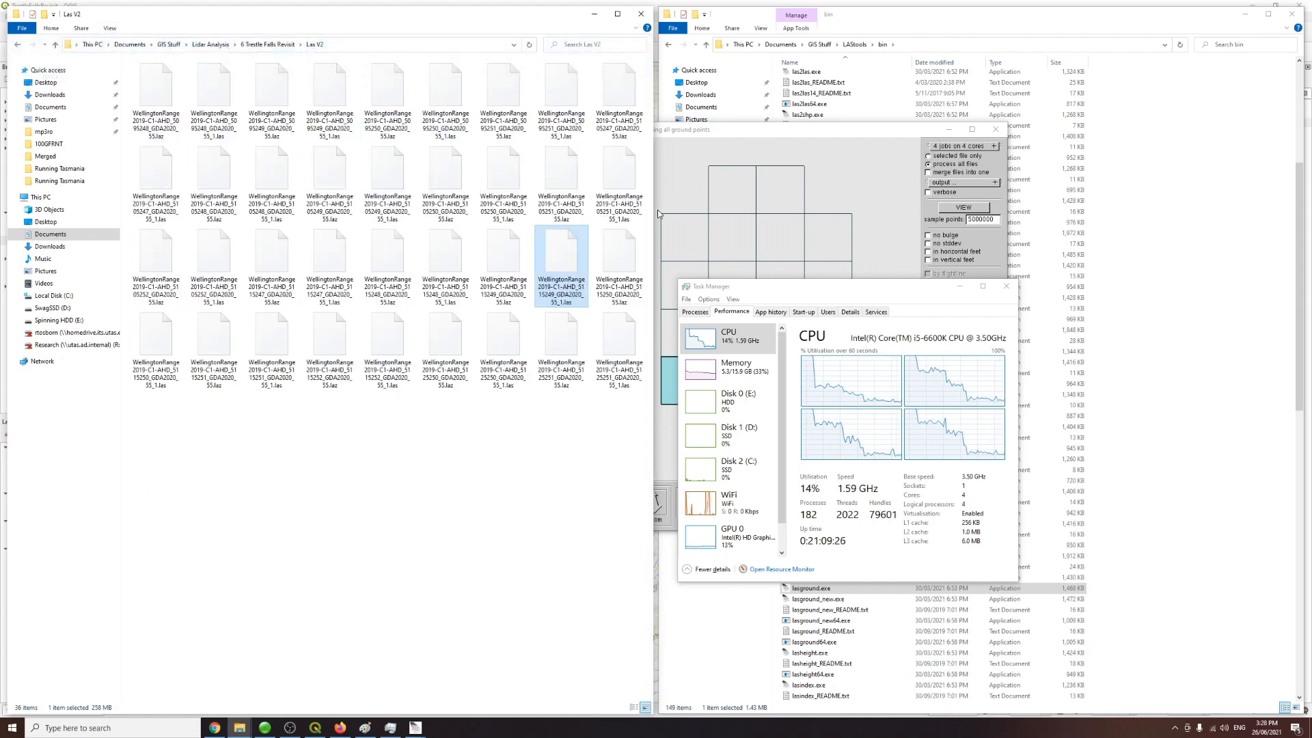
drag(658, 214, 266, 213)
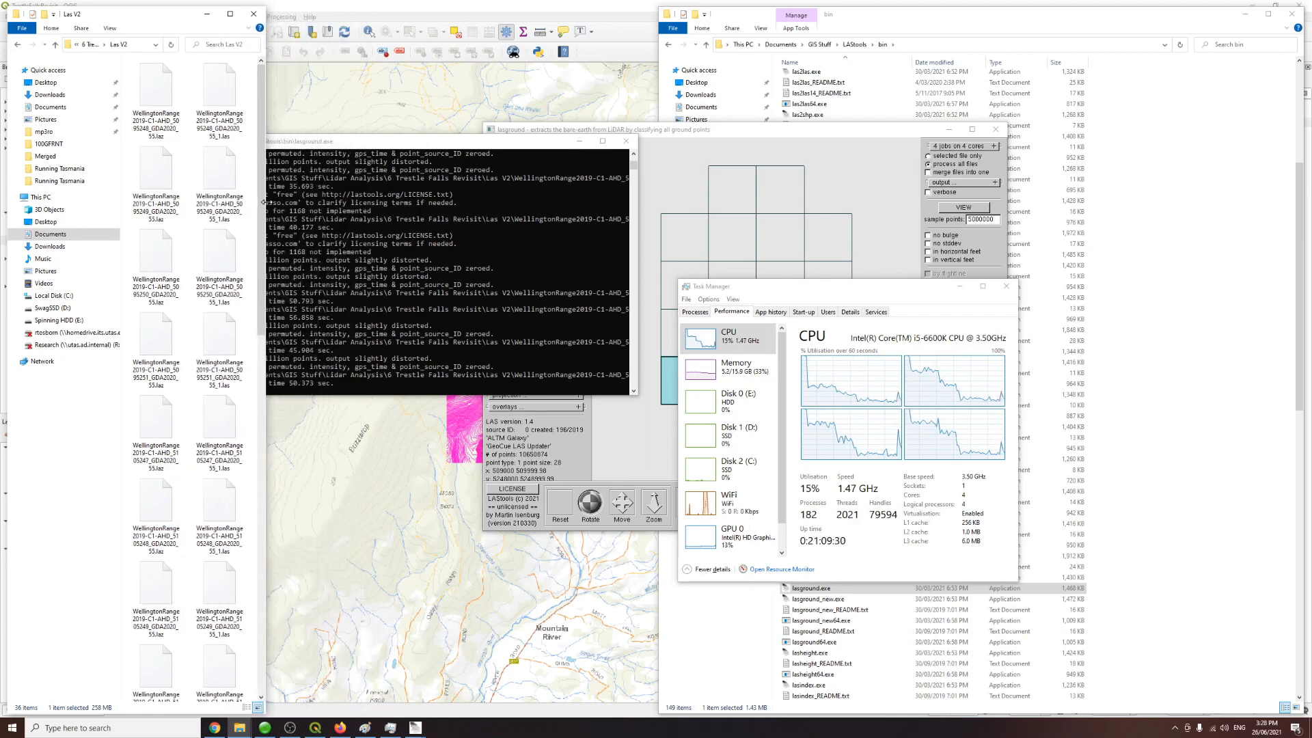
click(163, 93)
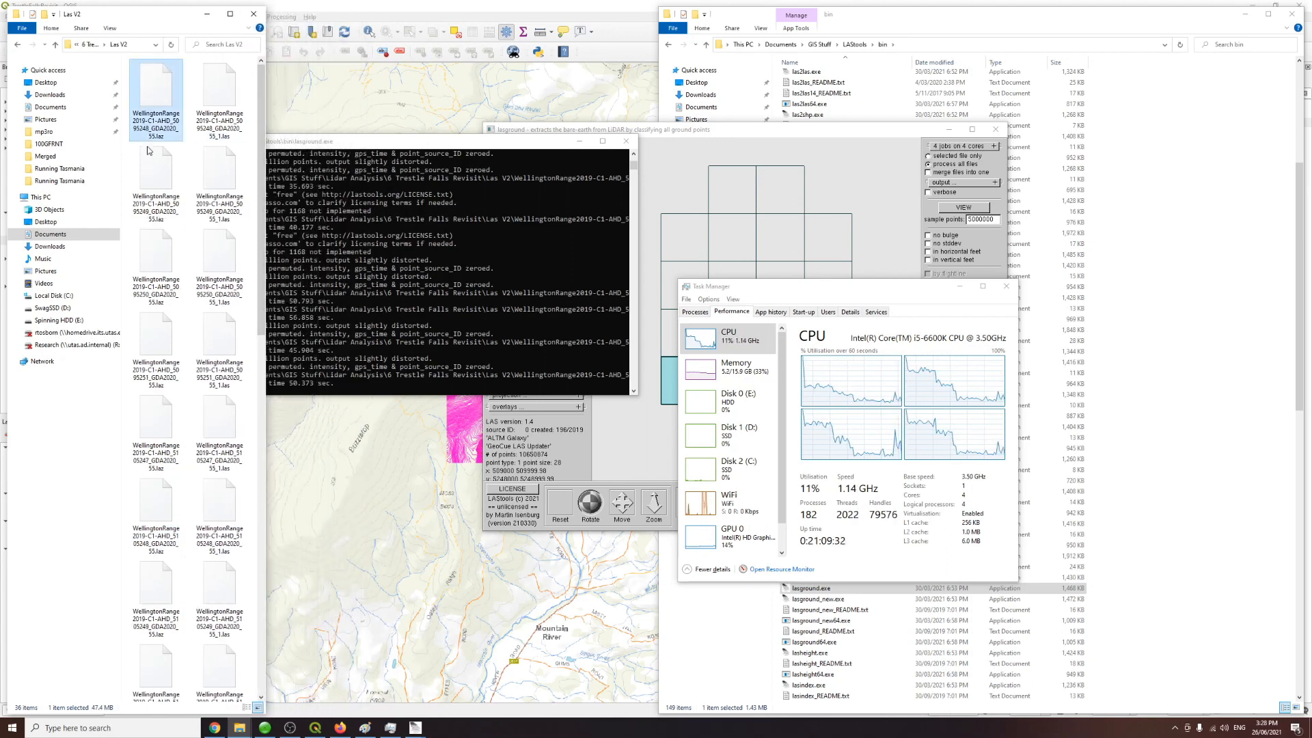
click(252, 73)
drag(253, 73, 259, 627)
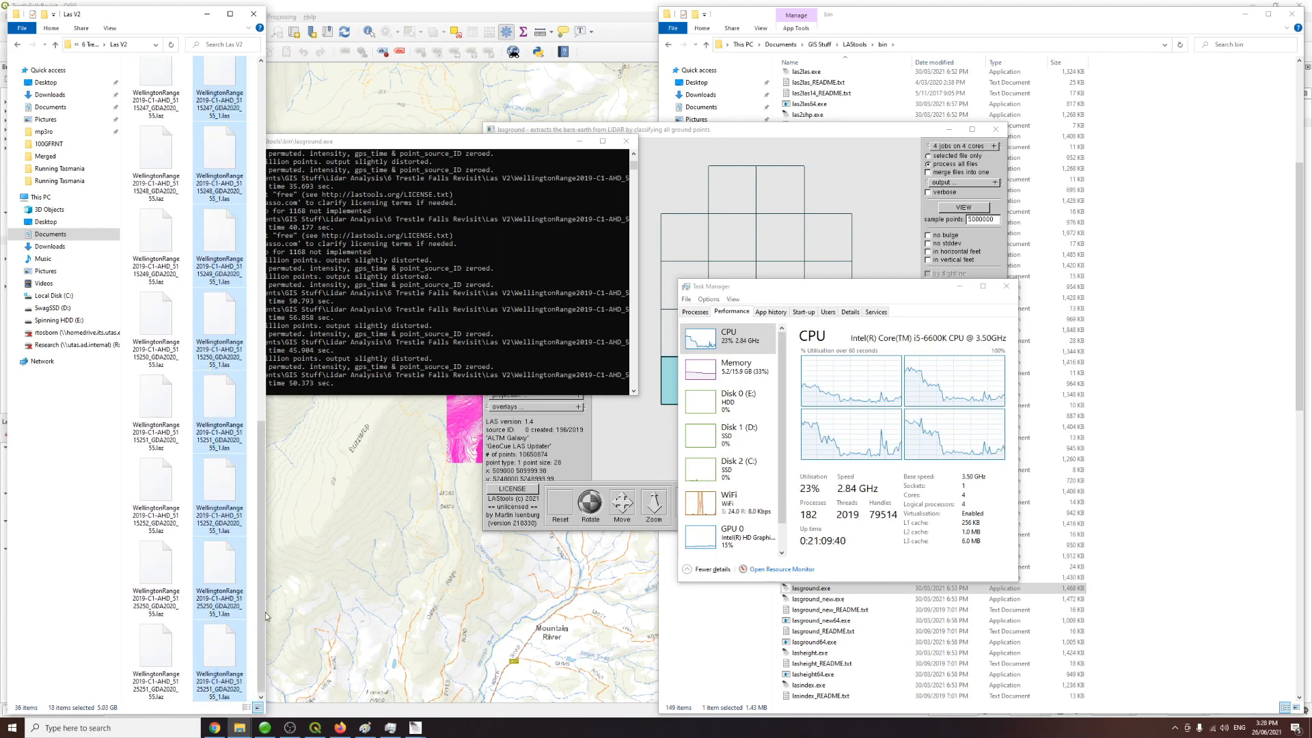
click(256, 594)
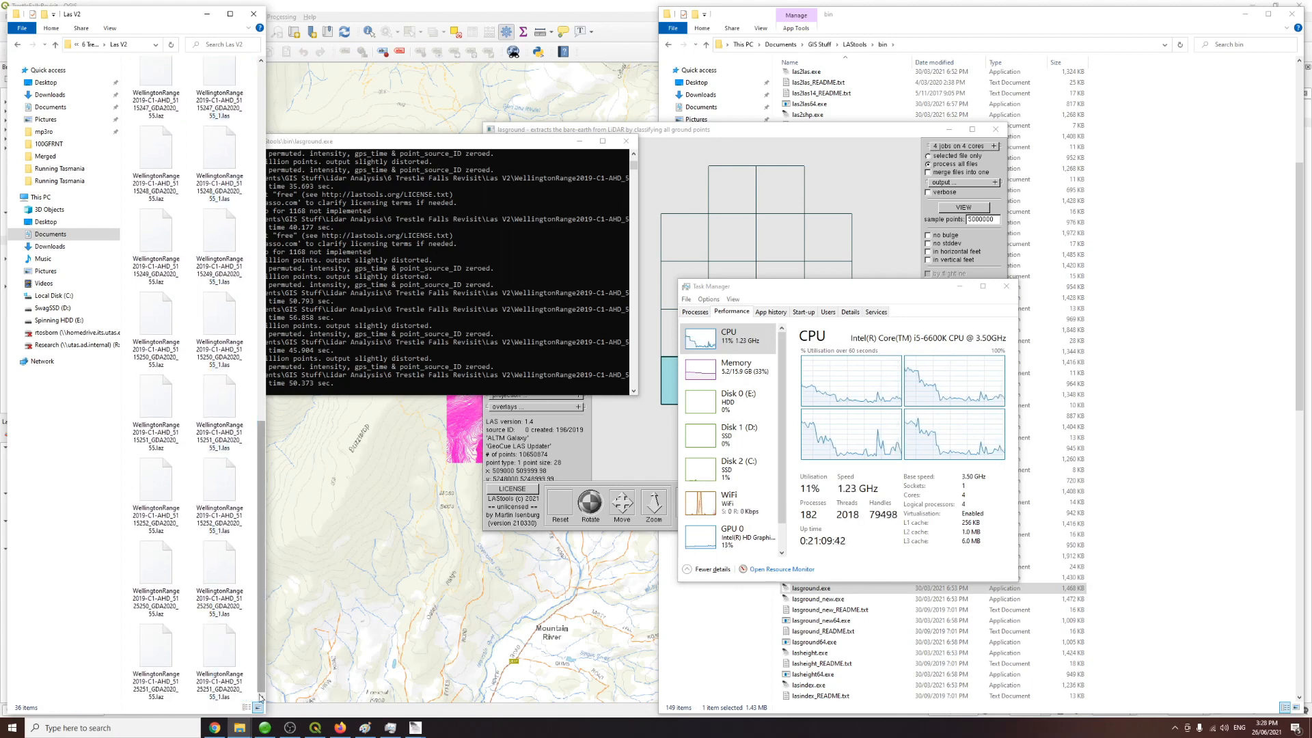
drag(252, 693, 229, 33)
drag(266, 189, 659, 189)
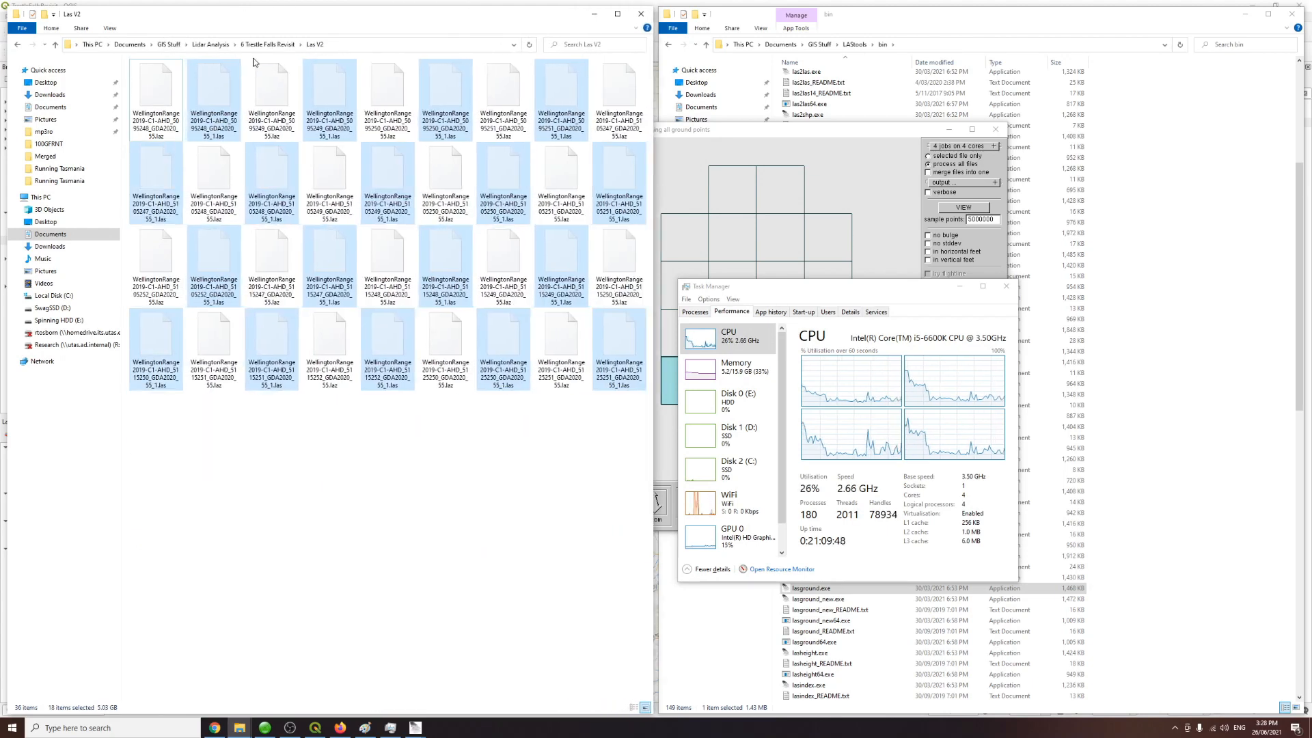
Step: Create a new folder named Las Normalised in 6 Trestle Falls Revisit and move the selected tiles into it
click(256, 45)
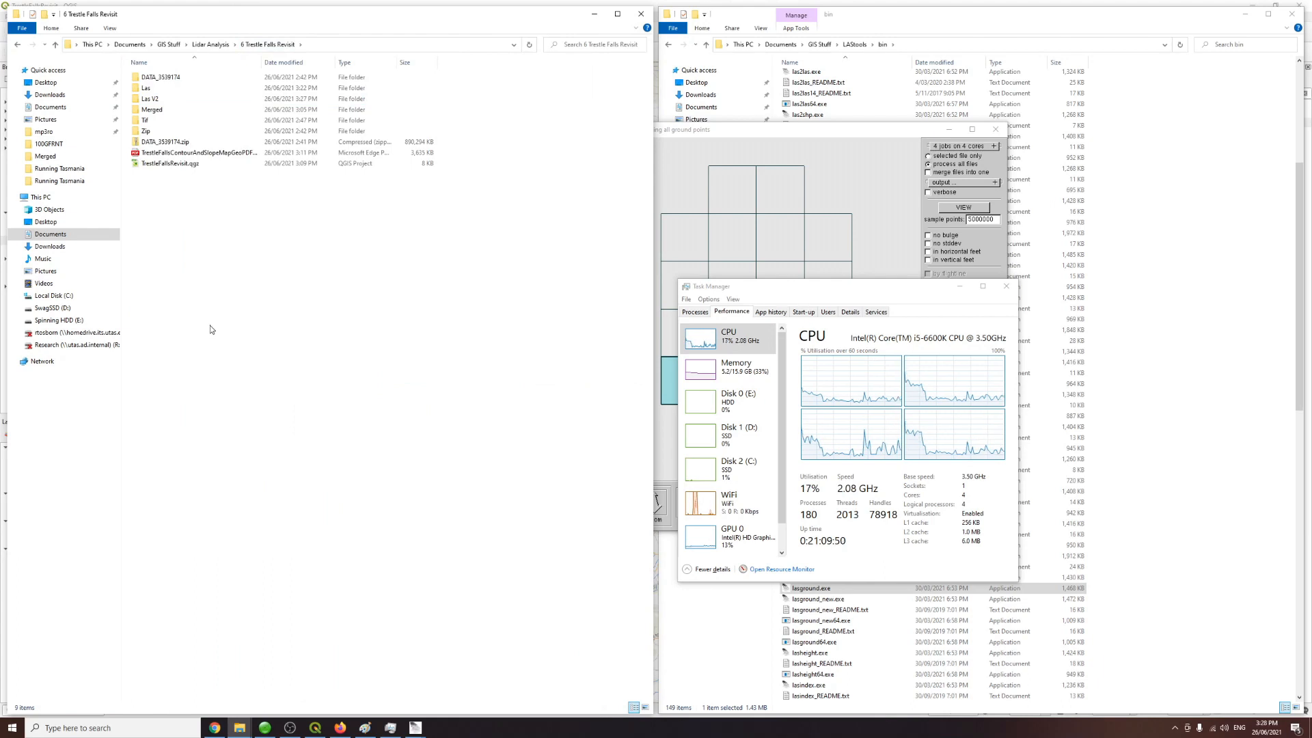
key(ctrl+shift+n)
text(La)
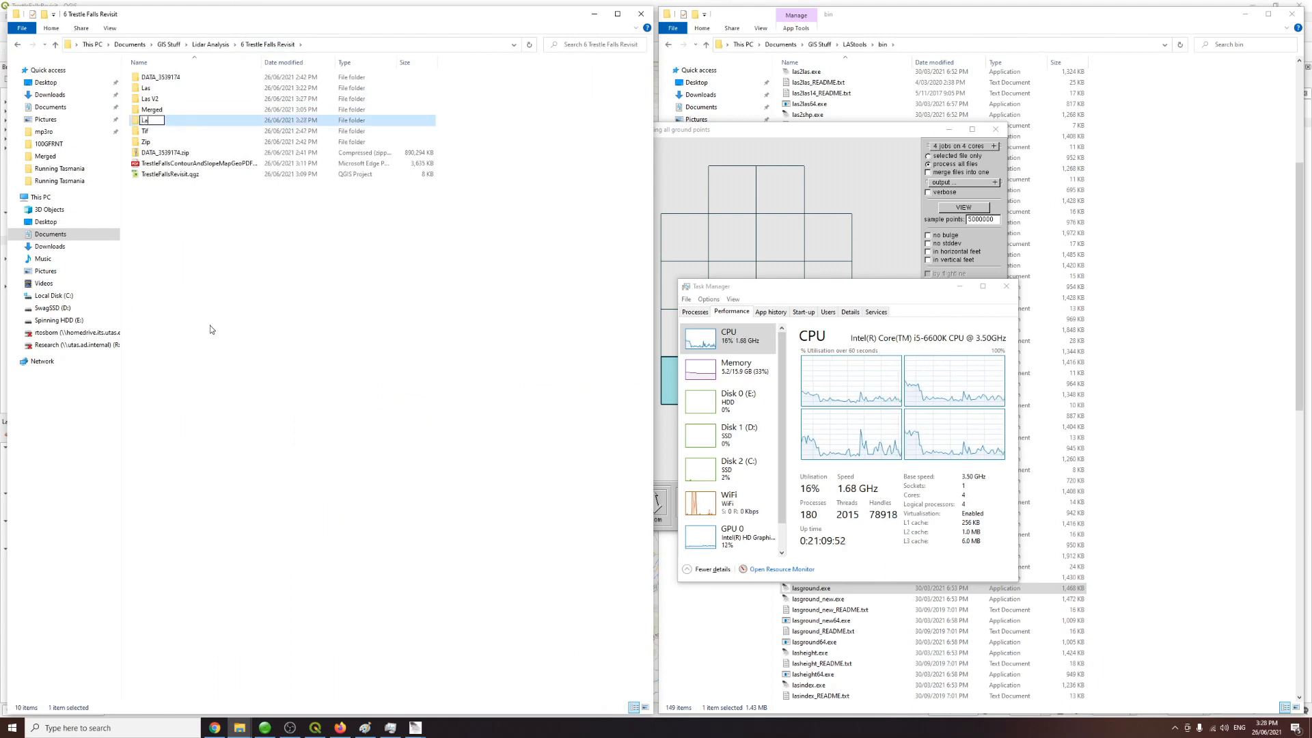
text(s Normalised)
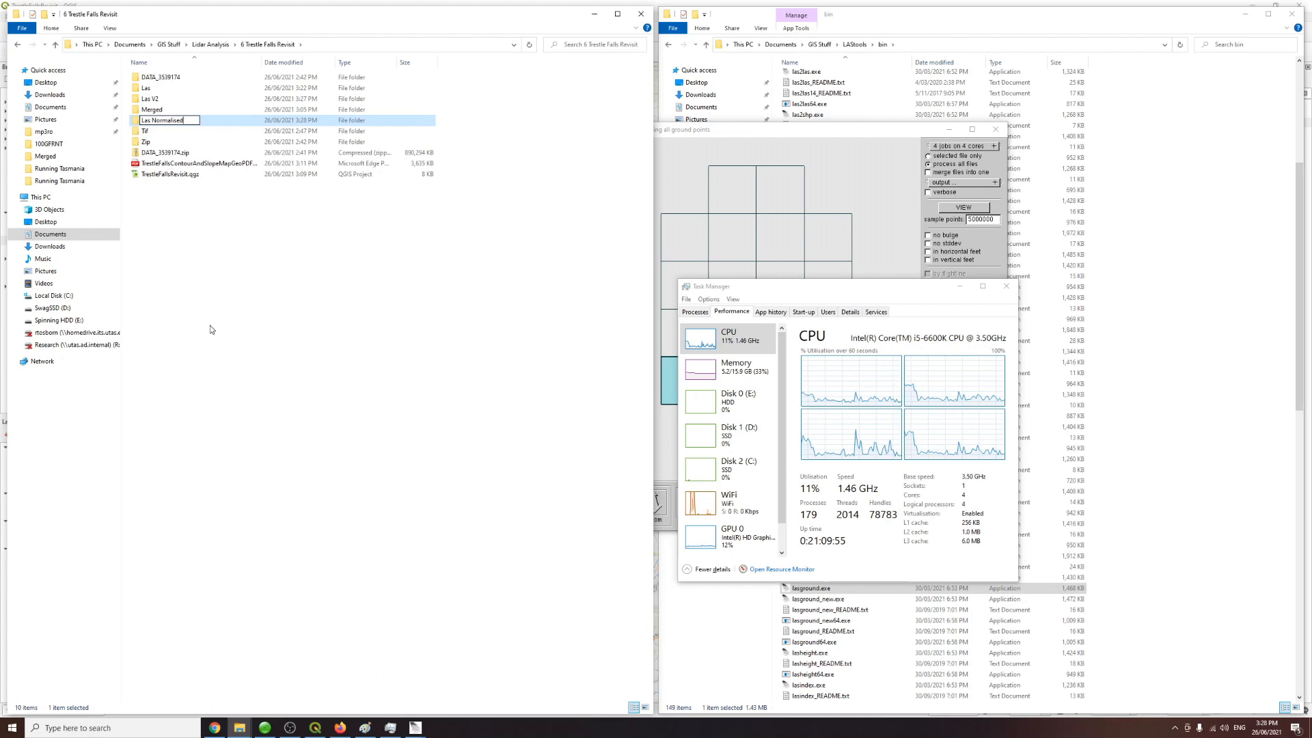
key(Return)
key(Return)
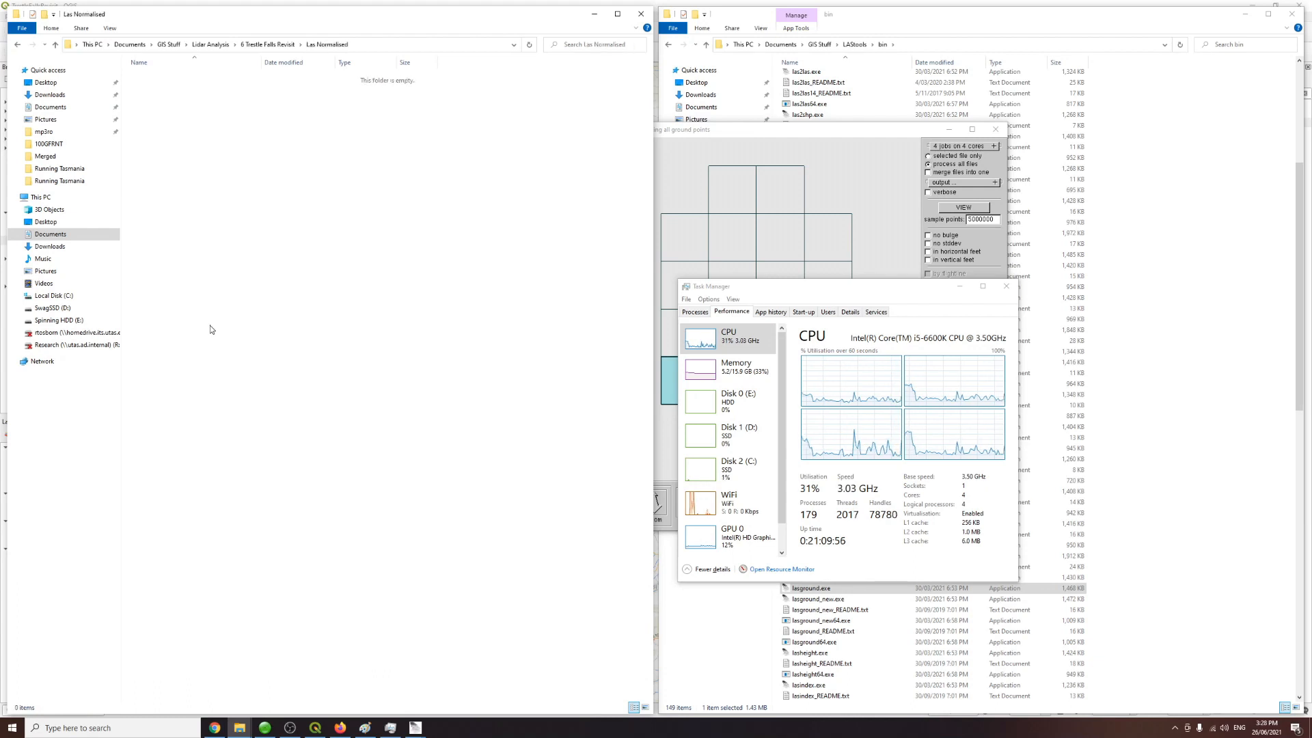
key(ctrl+v)
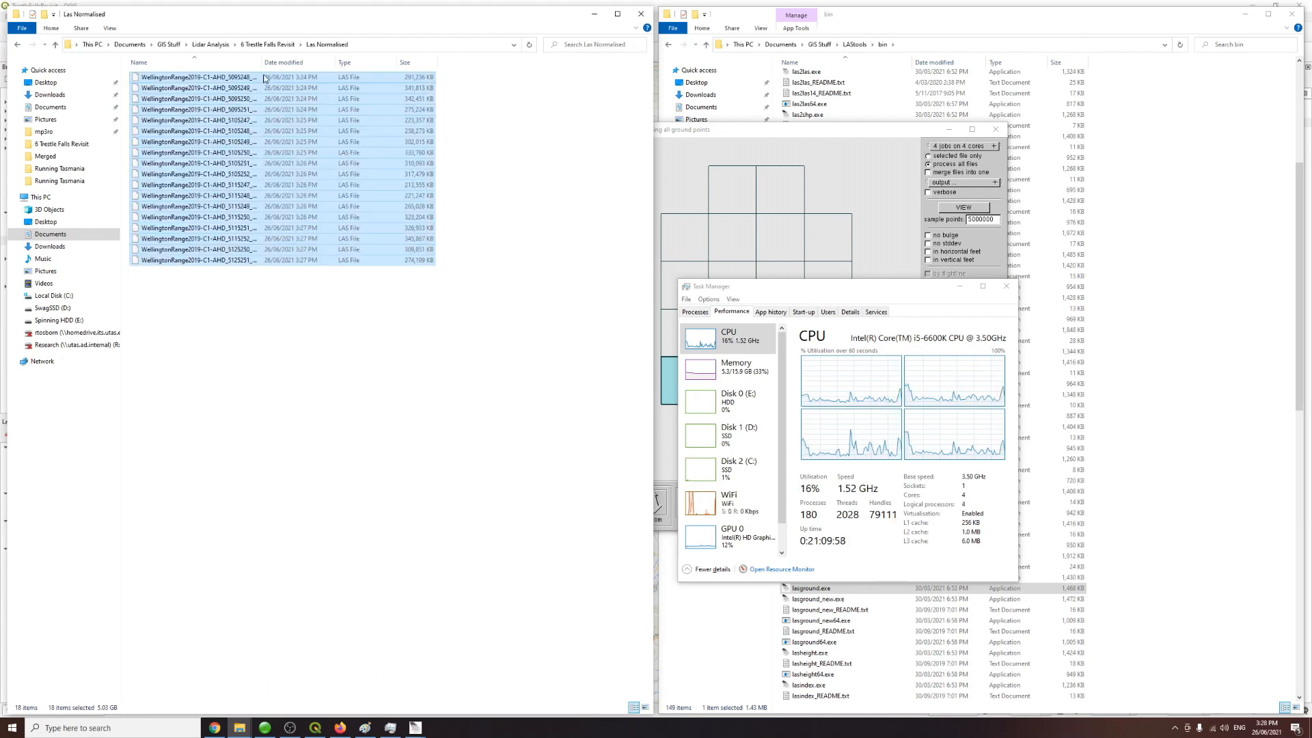
drag(263, 62, 318, 62)
click(288, 81)
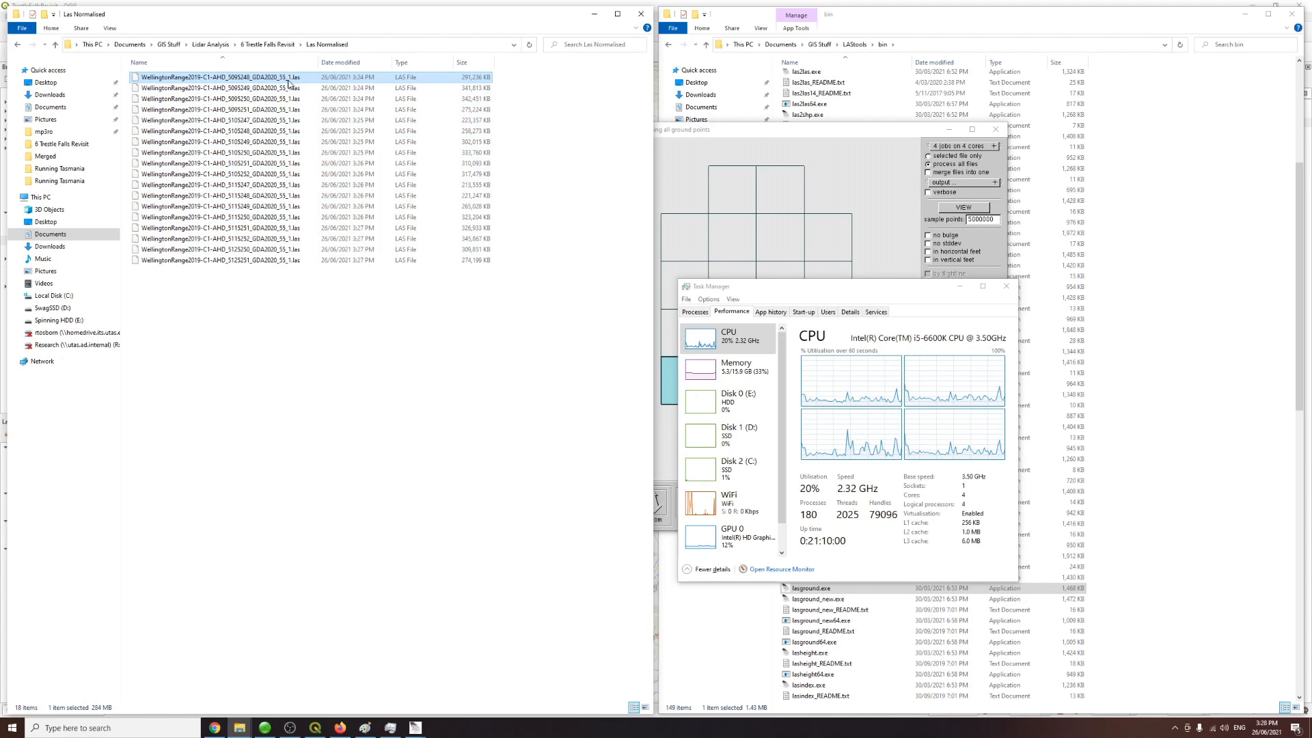
click(360, 339)
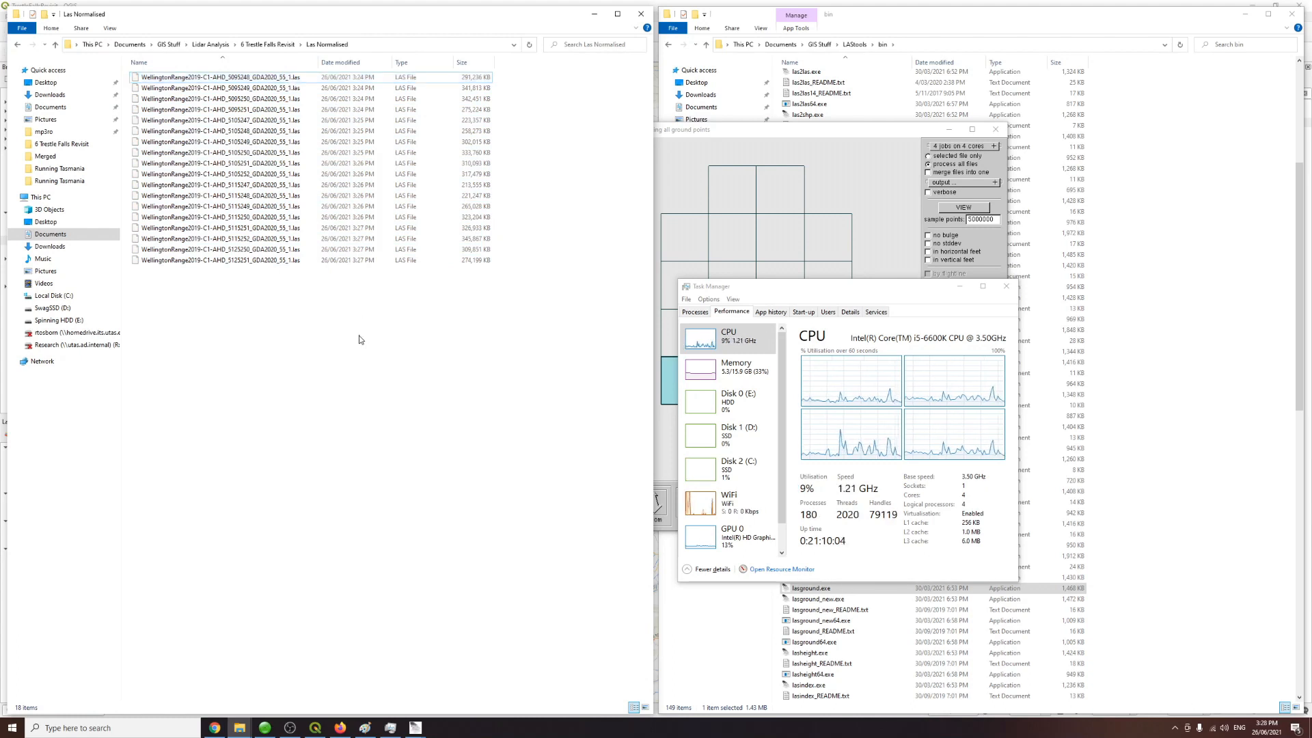
Step: Close the lasground windows and Task Manager
click(868, 183)
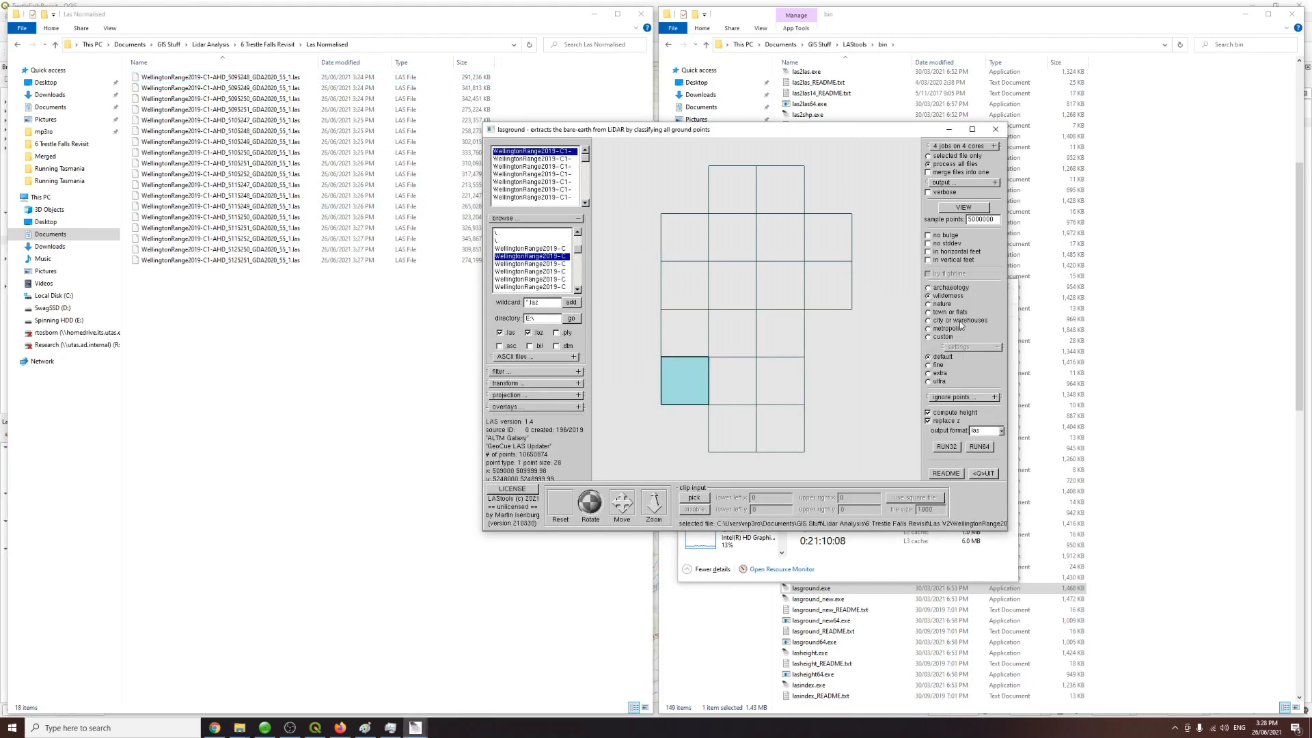
click(996, 129)
click(960, 287)
click(838, 395)
Step: Locate and launch lasmerge from the LAStools bin folder
scroll(838, 400, up, 4)
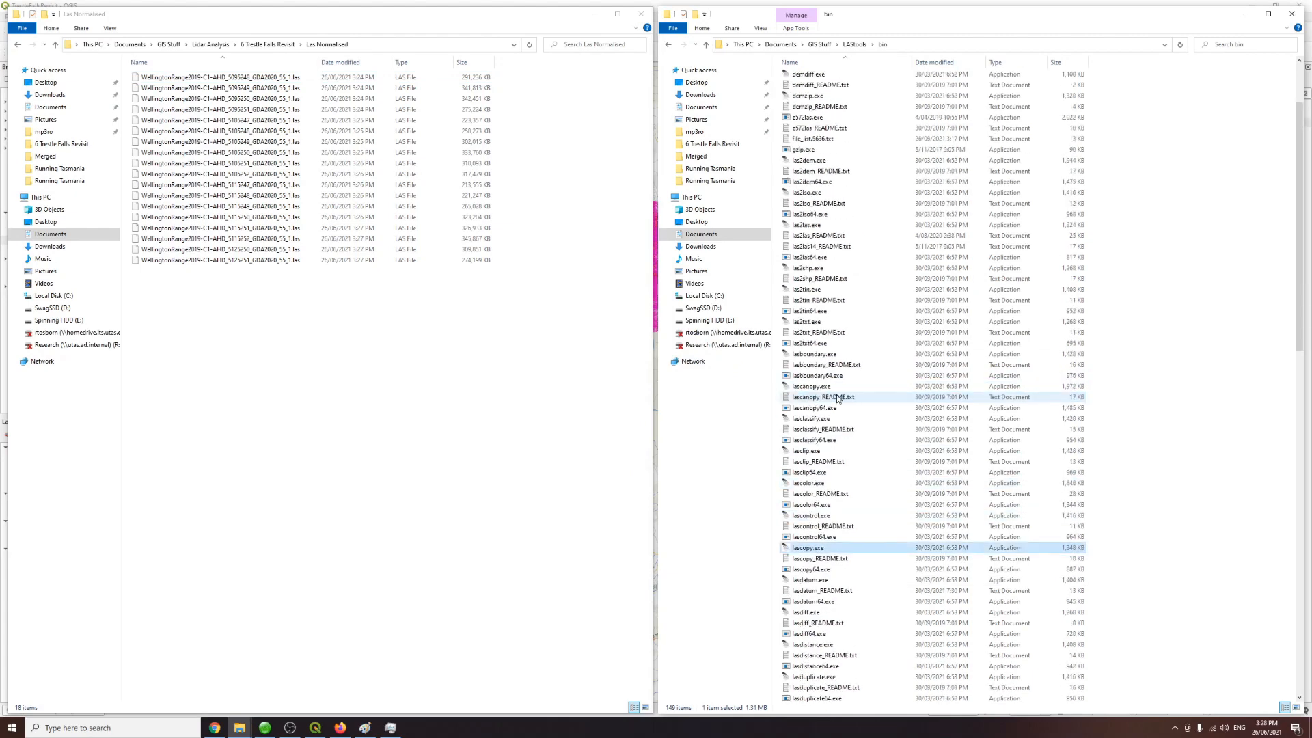
scroll(841, 437, up, 1)
scroll(841, 470, down, 7)
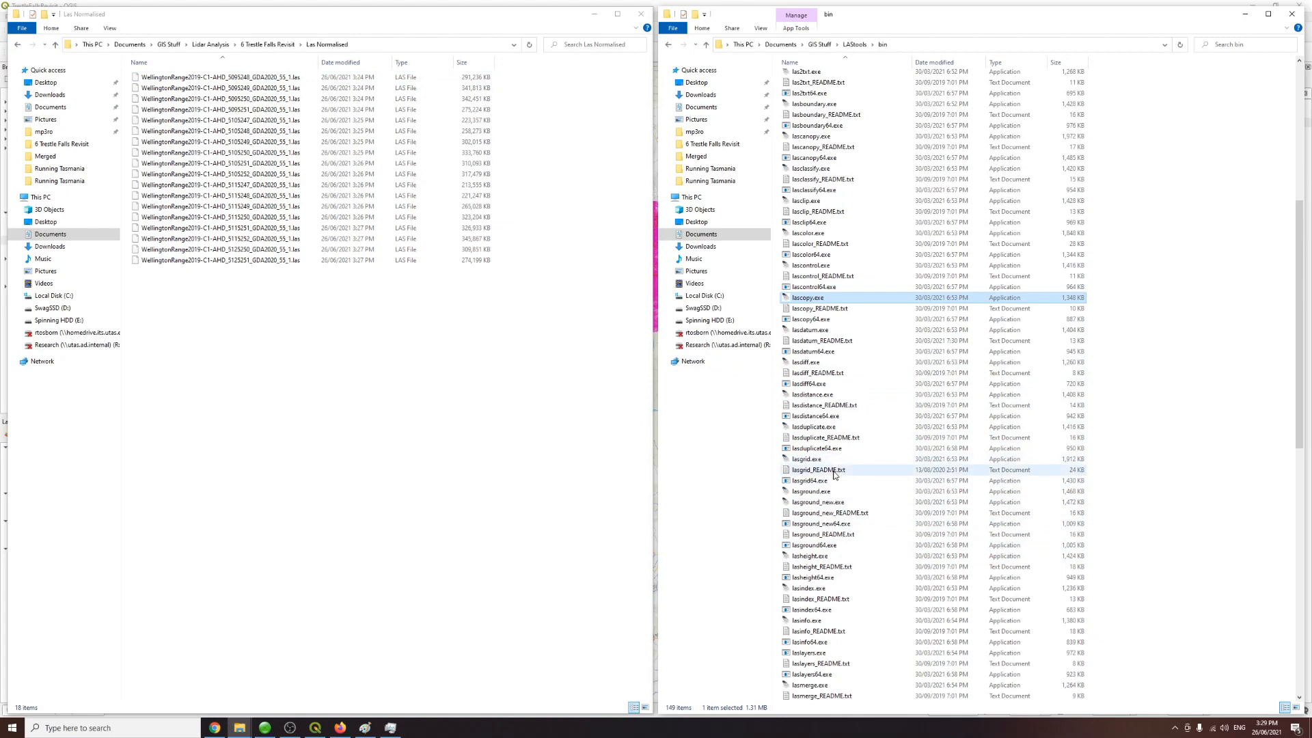
scroll(835, 543, down, 3)
scroll(832, 546, down, 3)
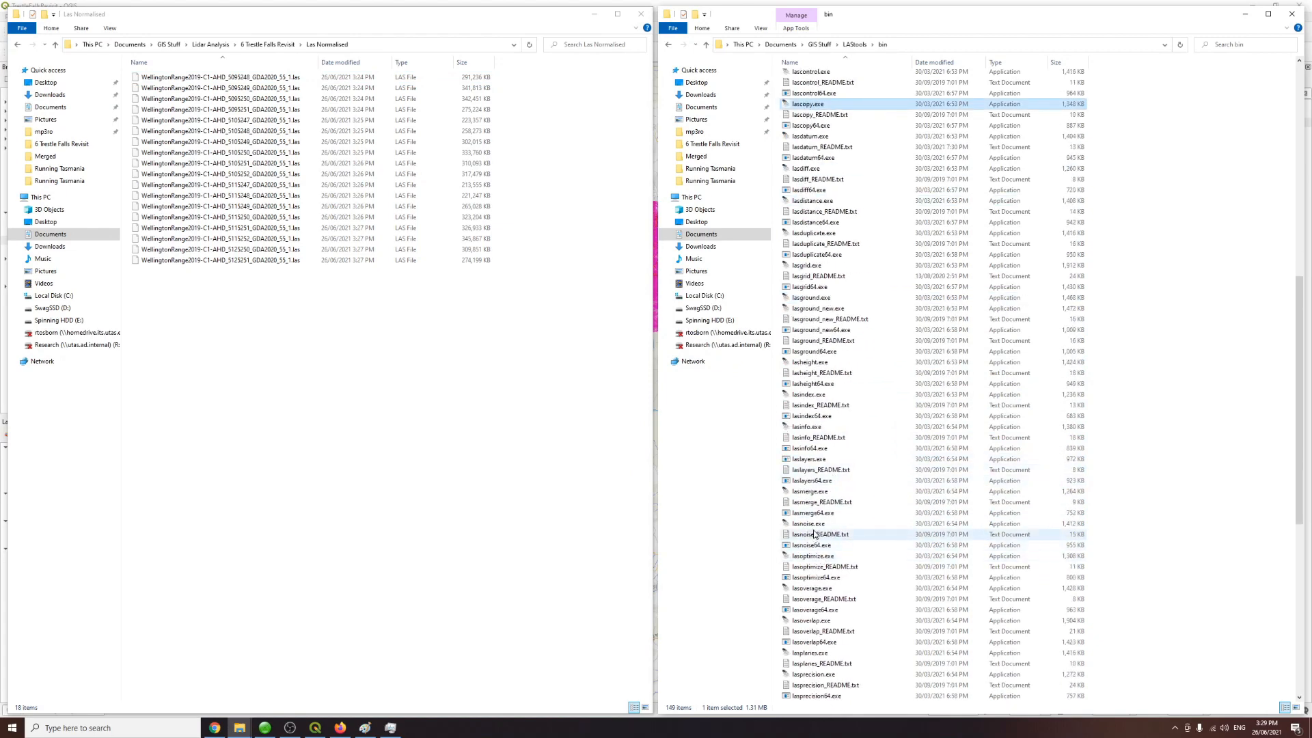
click(811, 492)
double_click(811, 492)
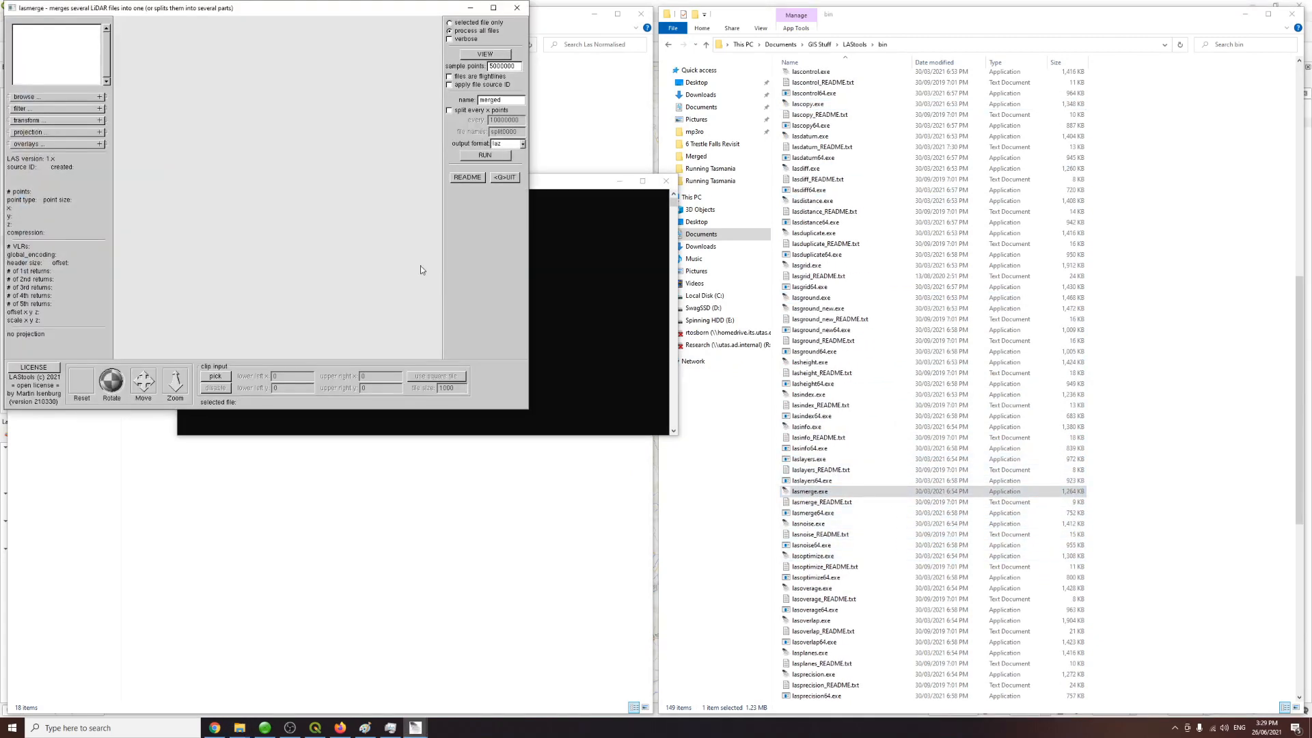
Step: Add all the .las tiles from the Las Normalised folder to lasmerge's input list using the *.las wildcard
drag(335, 15, 667, 163)
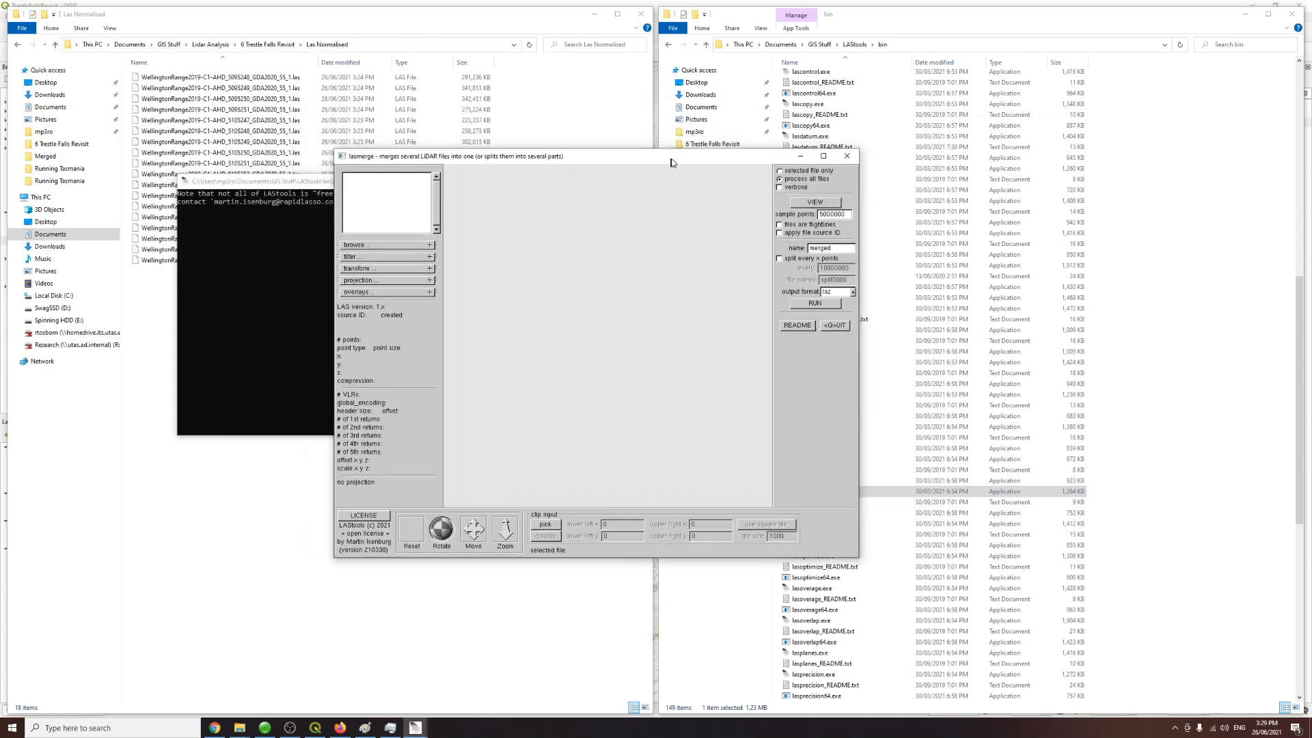
click(367, 246)
double_click(360, 267)
double_click(360, 268)
double_click(373, 291)
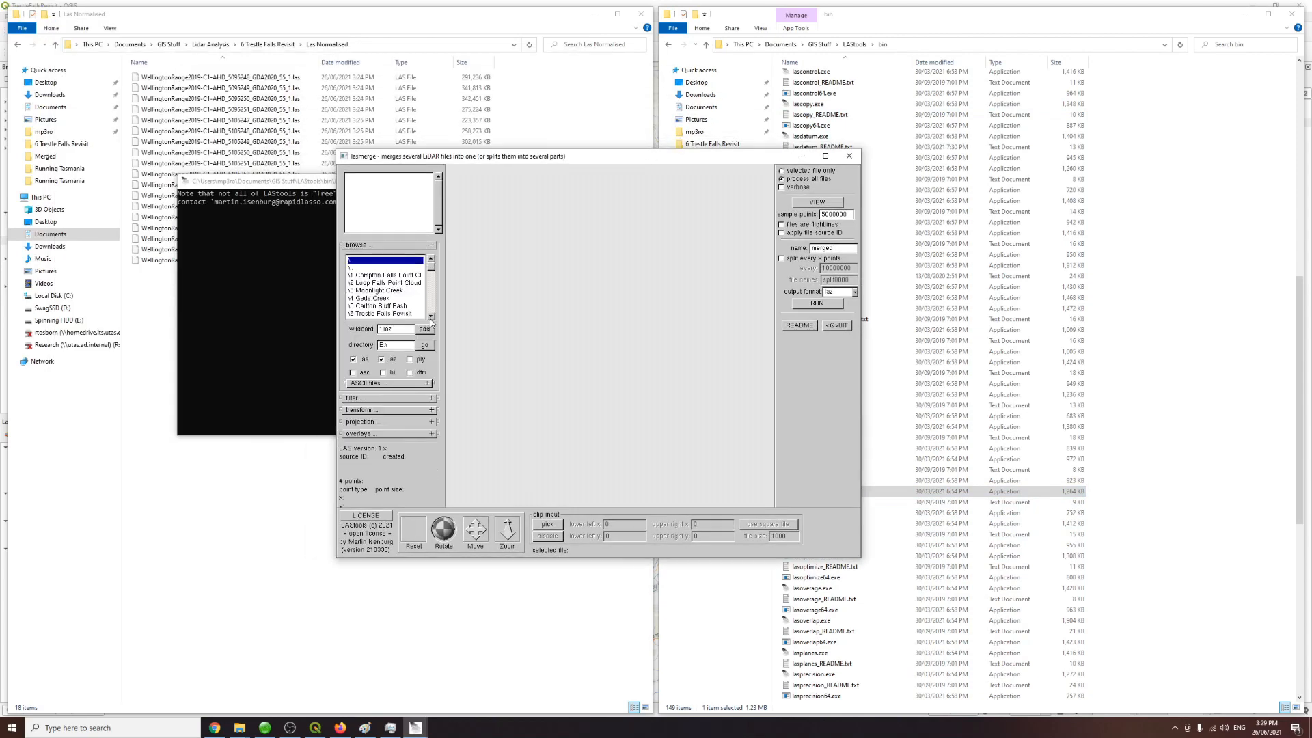
double_click(385, 311)
double_click(375, 290)
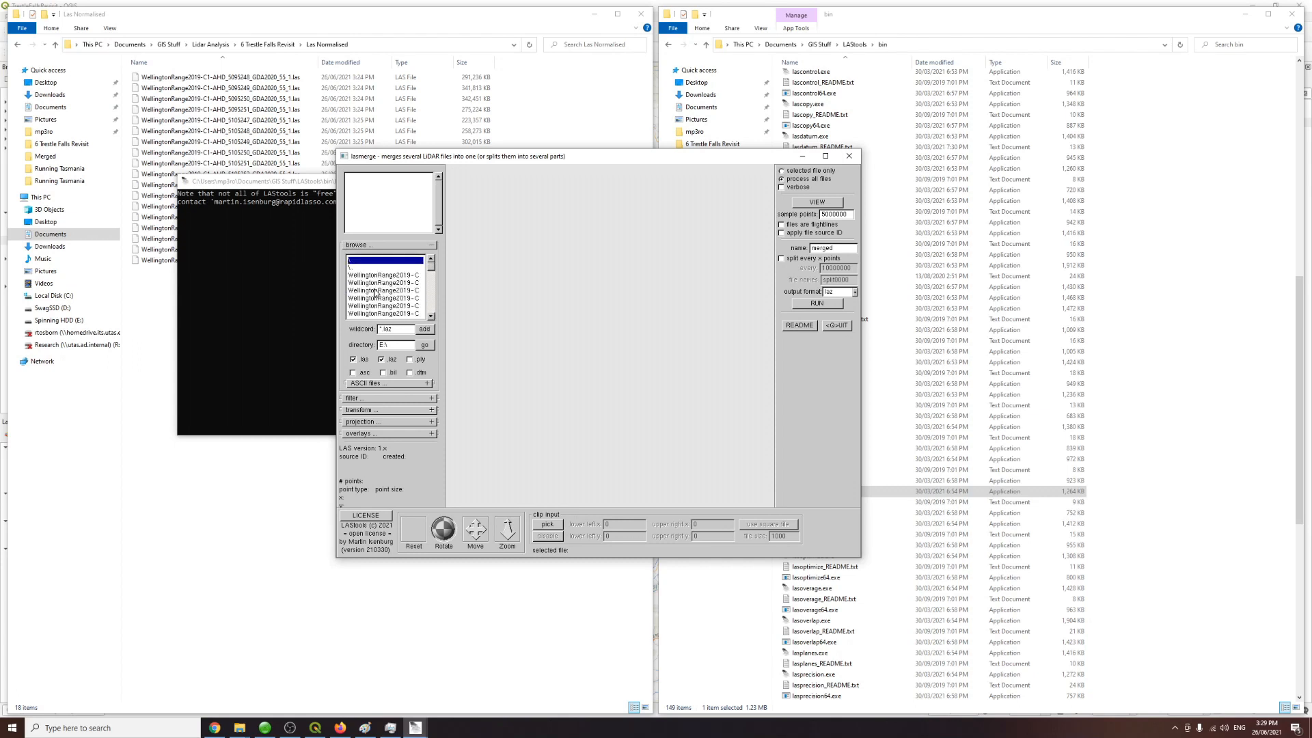
click(405, 276)
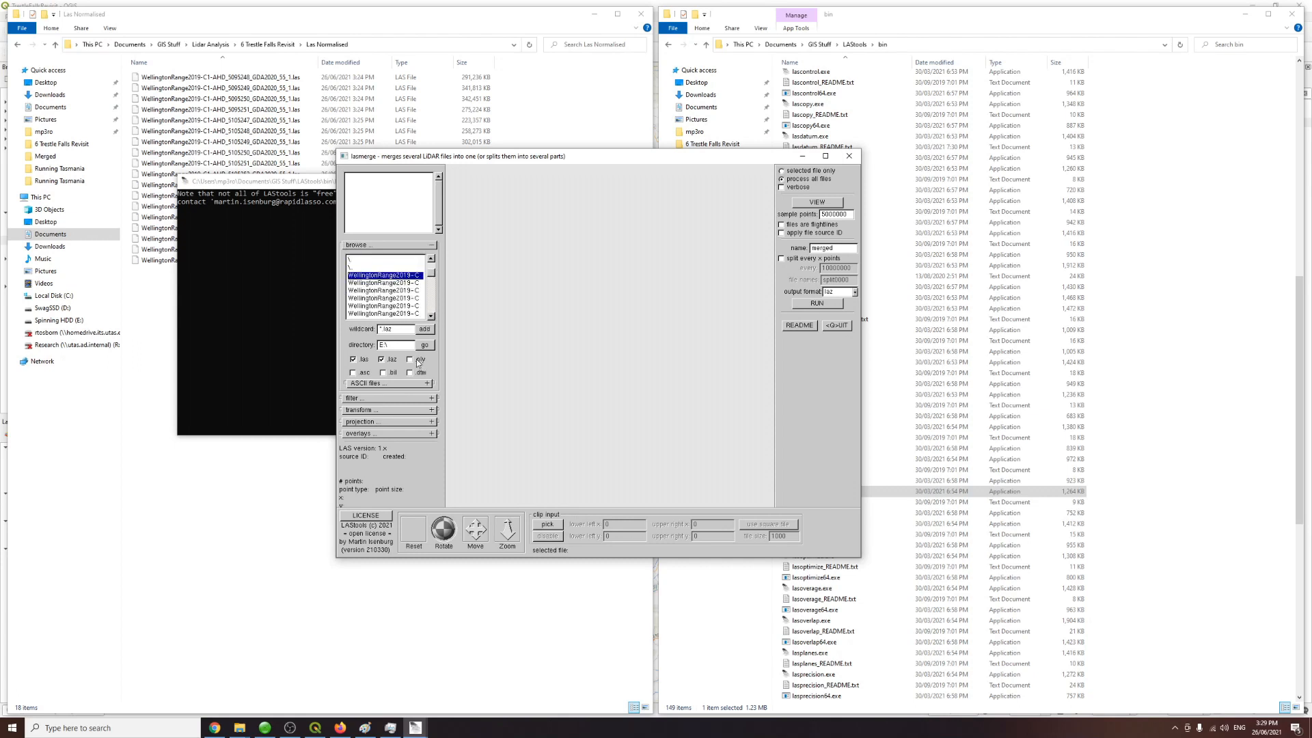
click(425, 329)
click(402, 283)
click(406, 283)
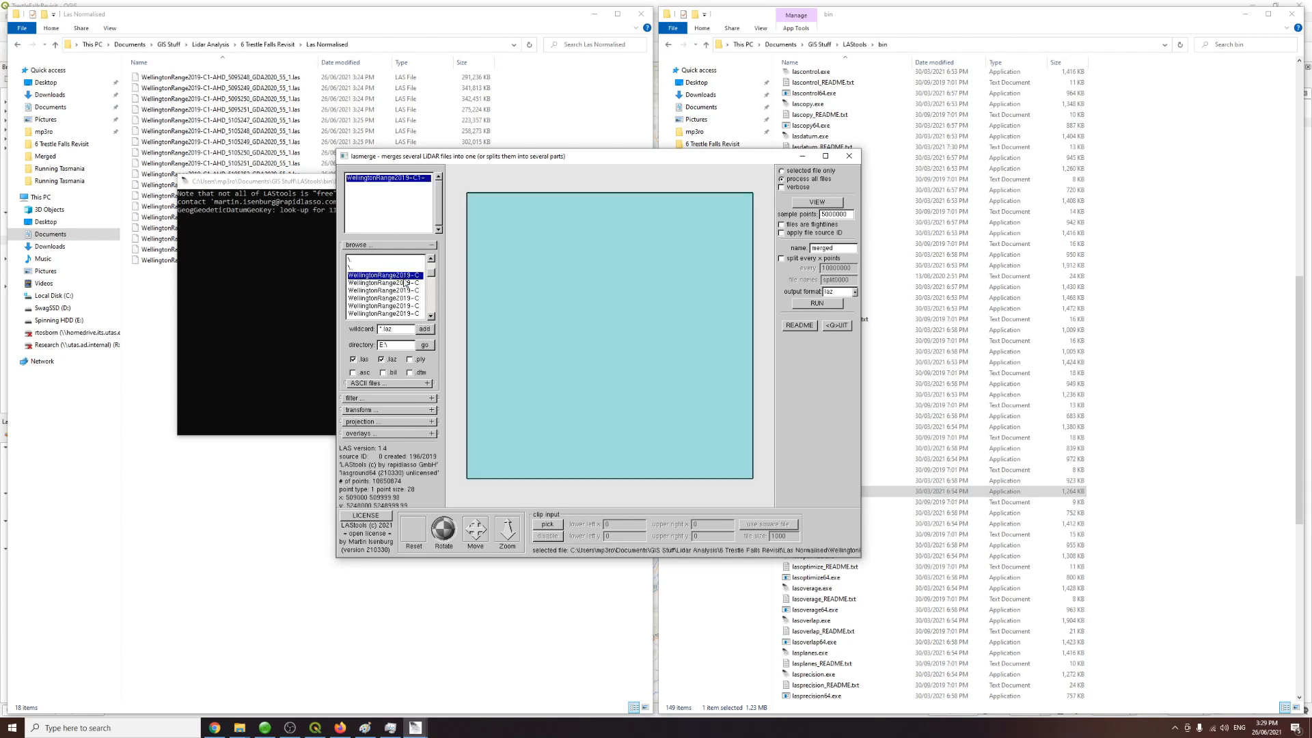
click(424, 330)
click(397, 328)
click(425, 330)
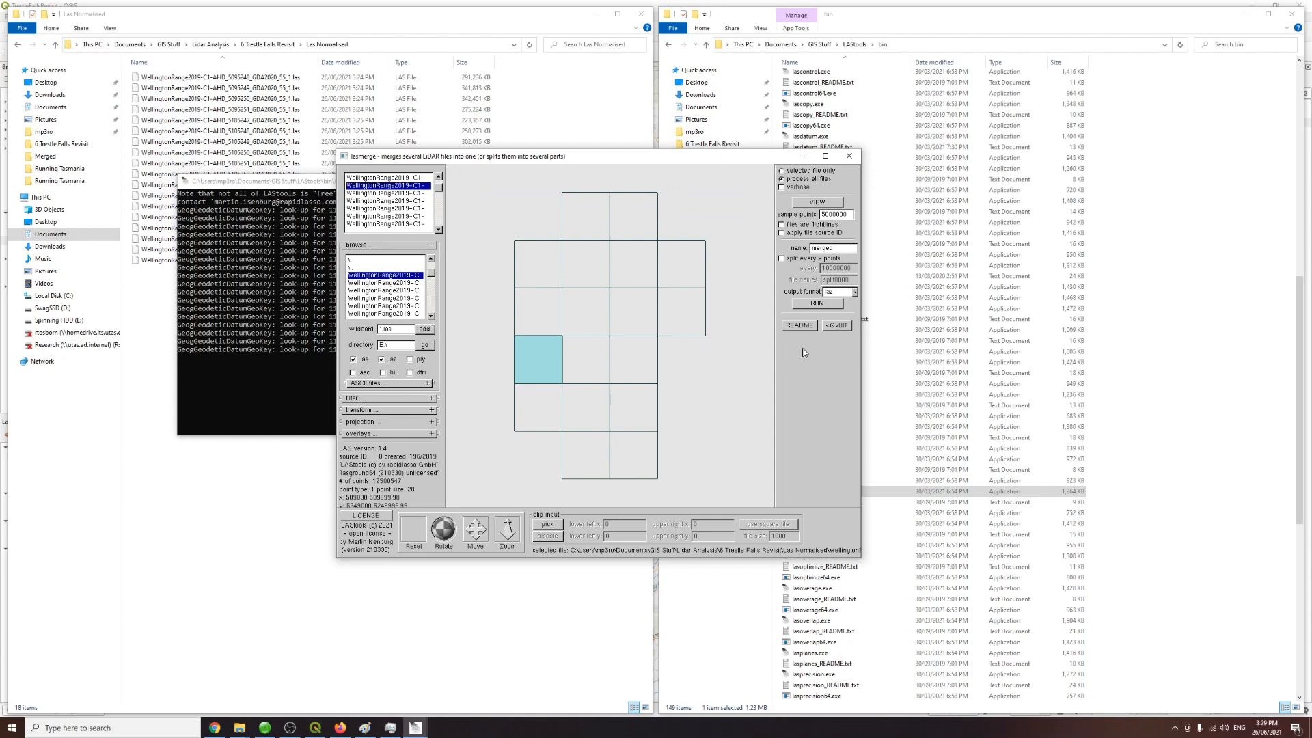
Step: Set the output format to las and run the merge
click(854, 292)
click(871, 302)
click(817, 304)
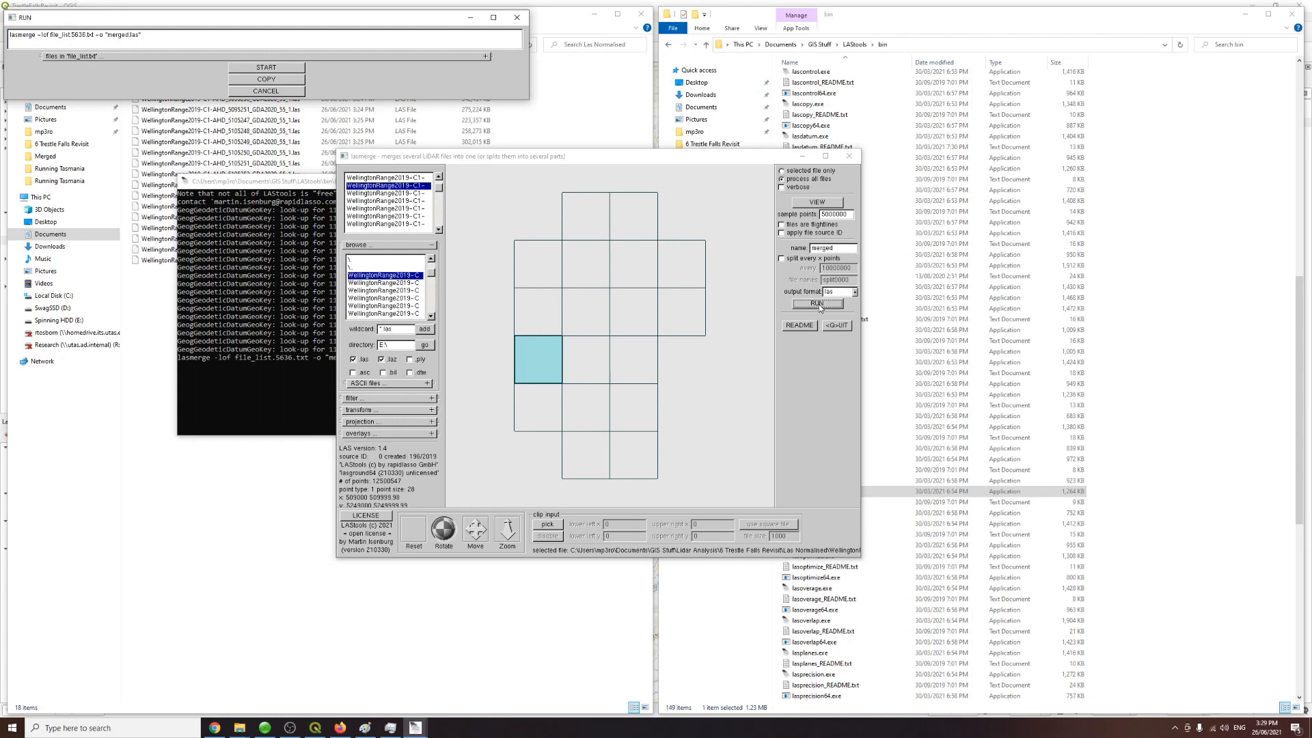
drag(307, 21, 615, 198)
click(576, 240)
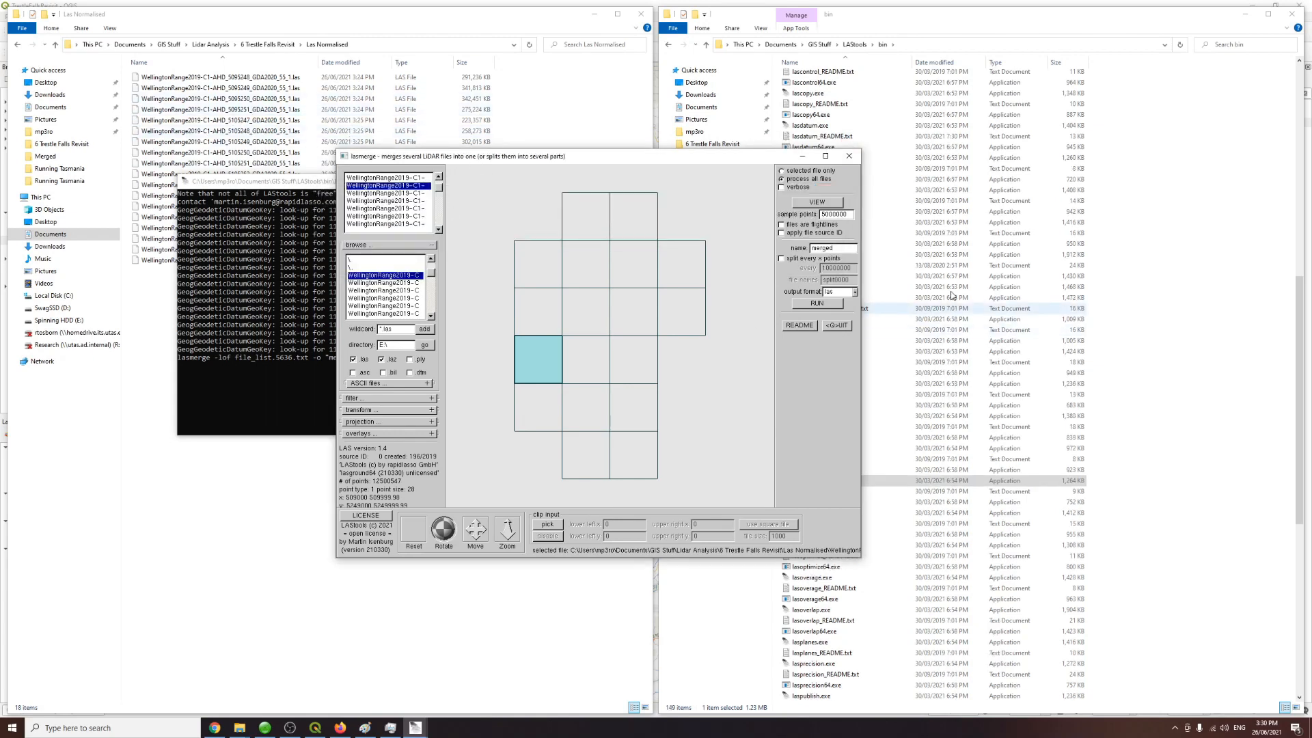
Step: Move the merged.las output from the LAStools bin folder into the Merged folder of 6 Trestle Falls Revisit
click(902, 31)
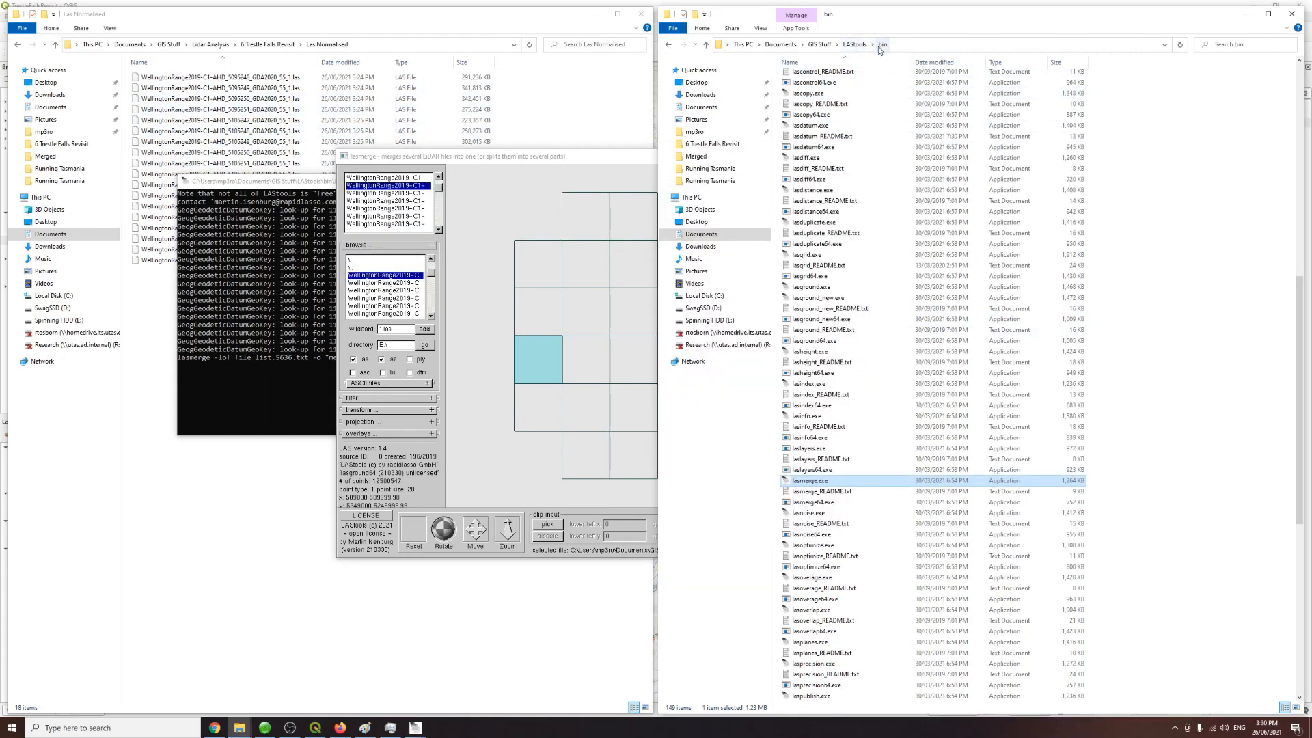
click(1134, 181)
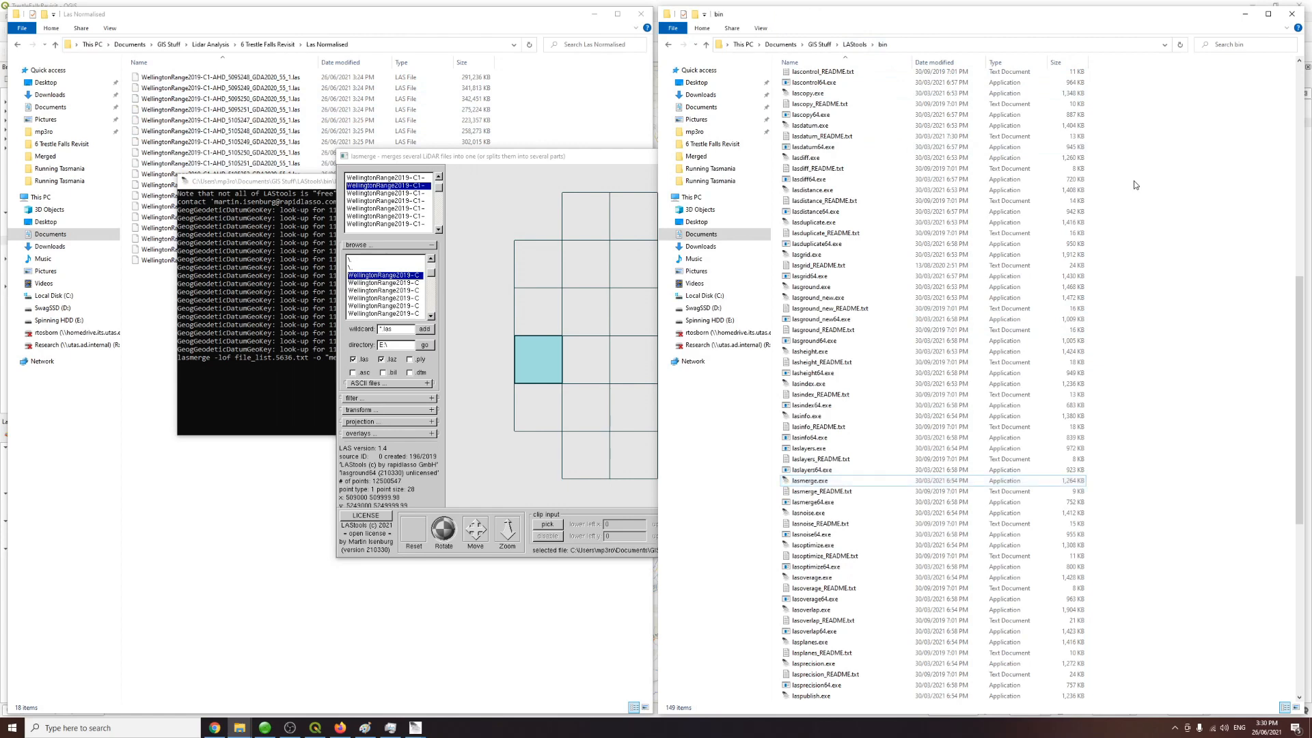
scroll(869, 292, up, 9)
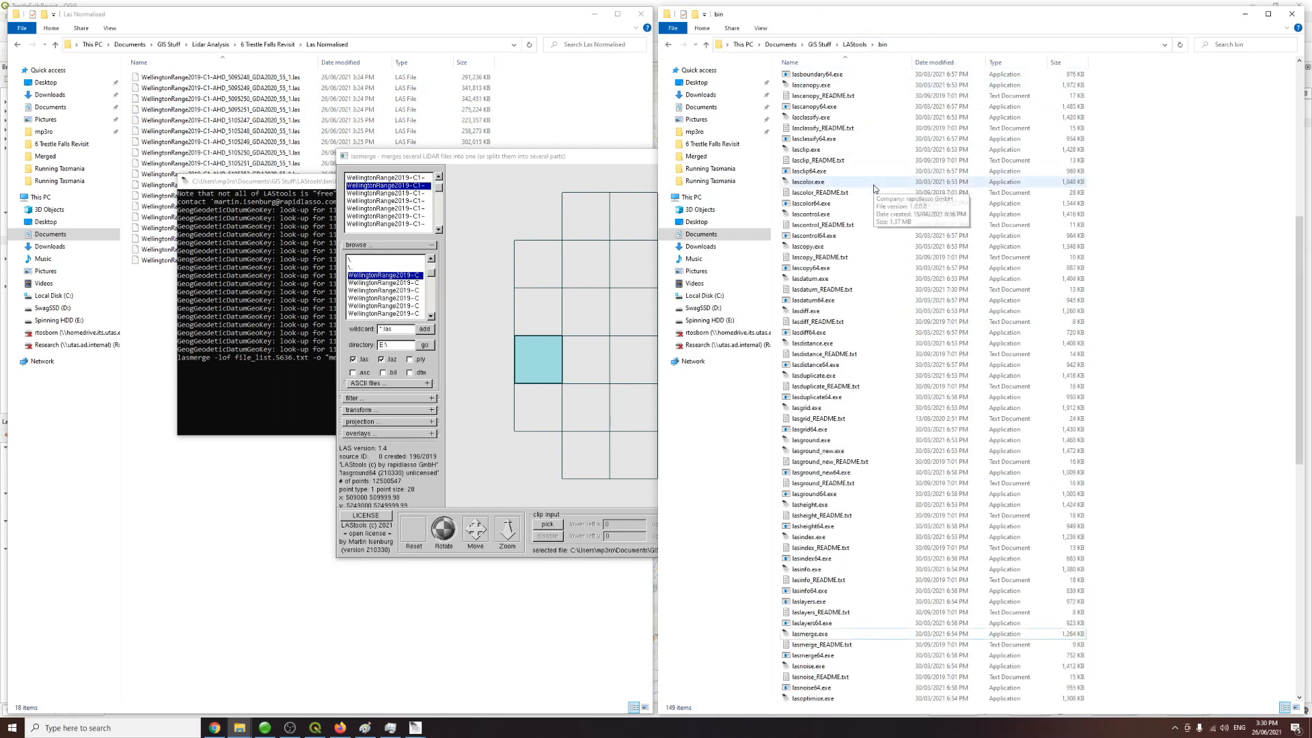
scroll(870, 292, down, 20)
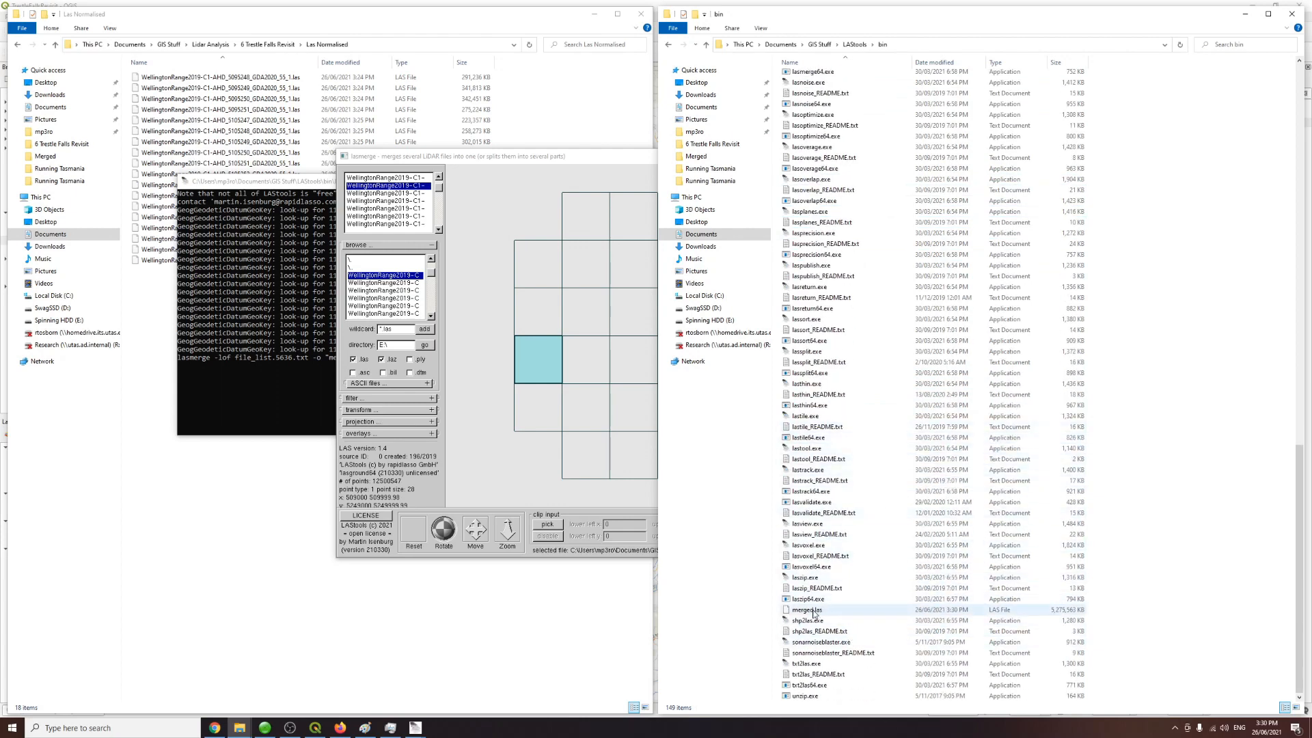
click(813, 611)
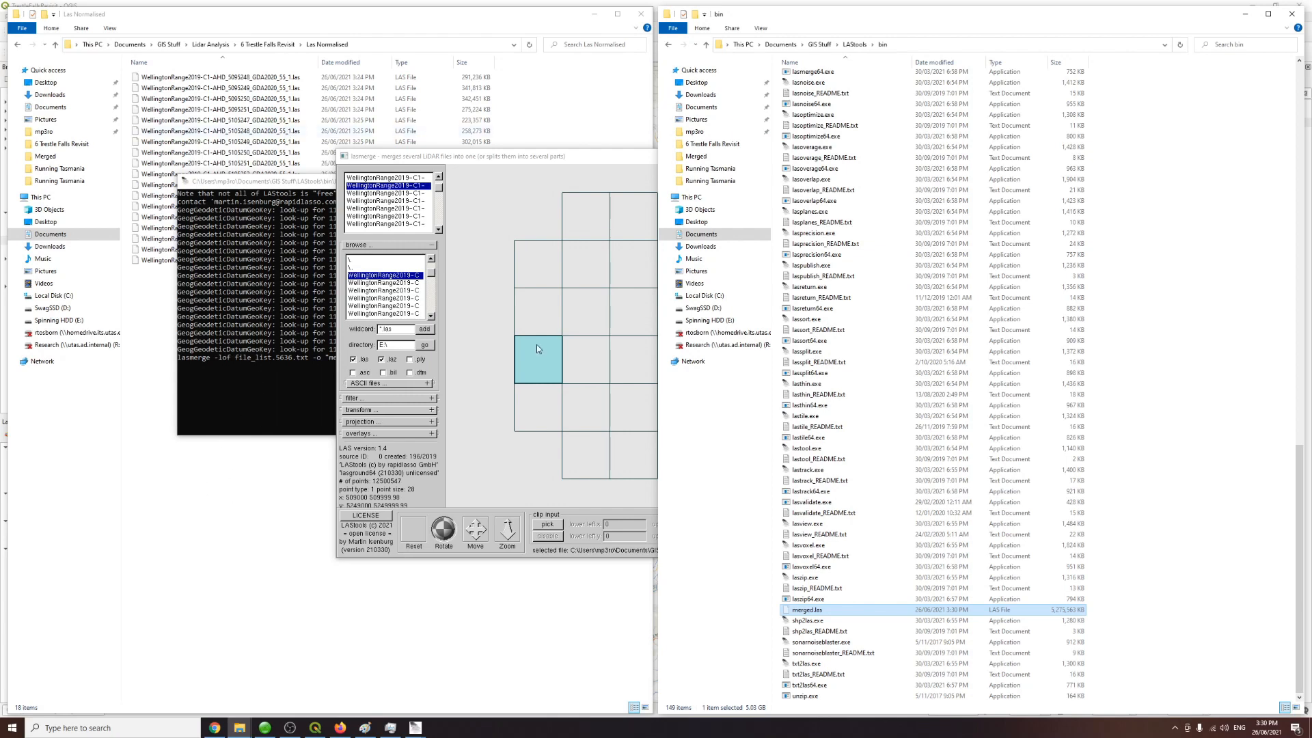
click(268, 44)
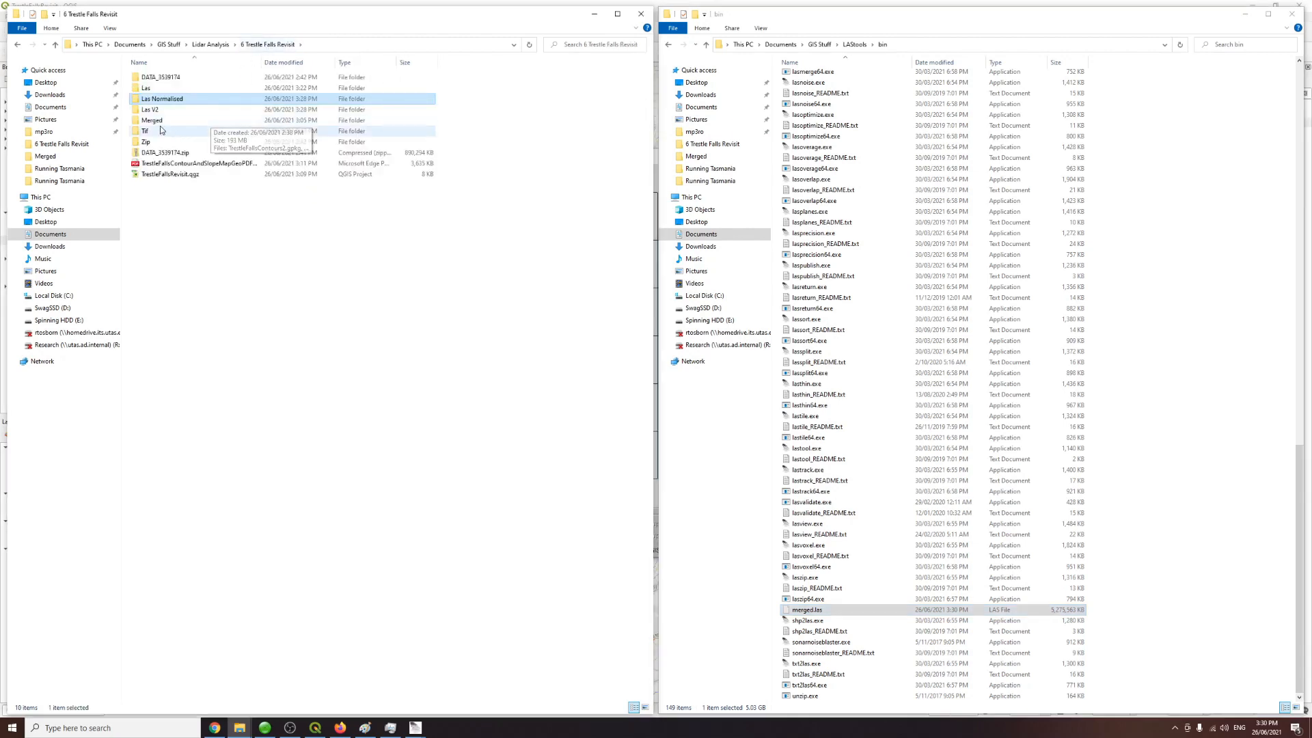
double_click(164, 120)
key(ctrl+v)
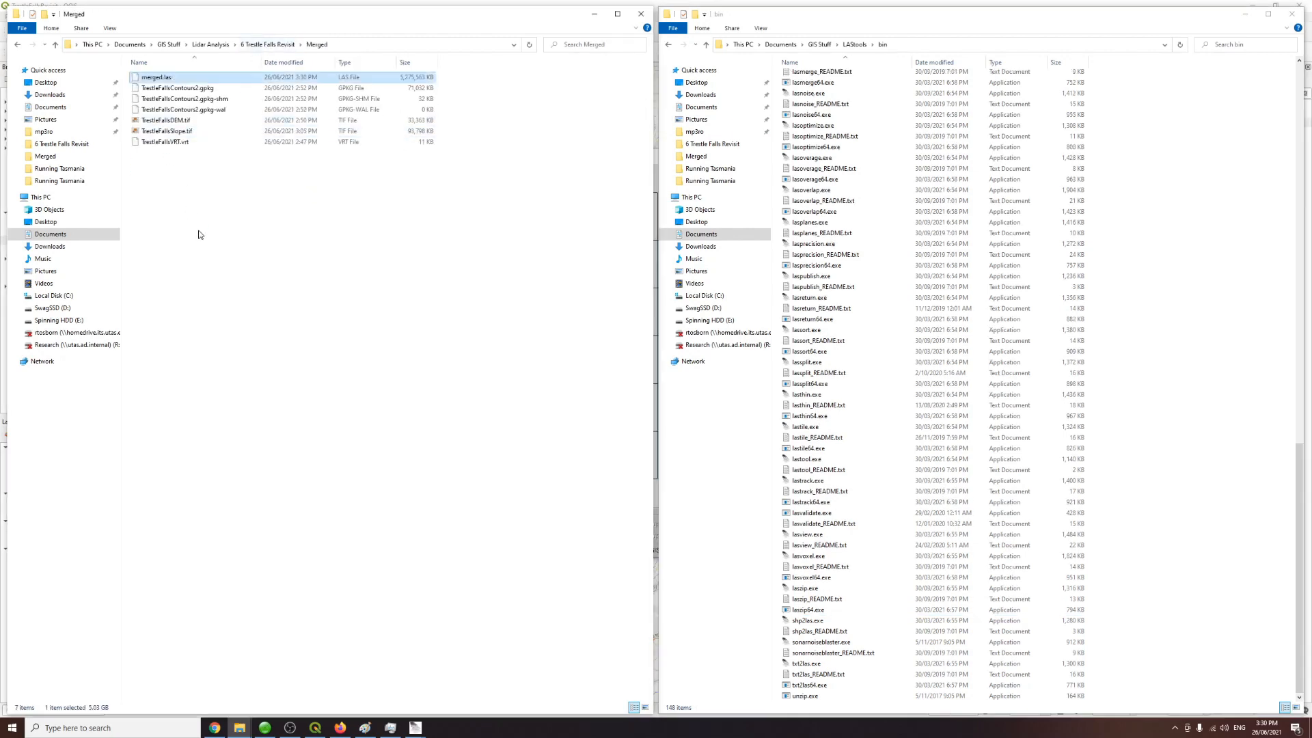
Step: Rename the merged file as TrestleFallsPointCloudNormMerged.las
key(F2)
text(TrestleFallsPointC)
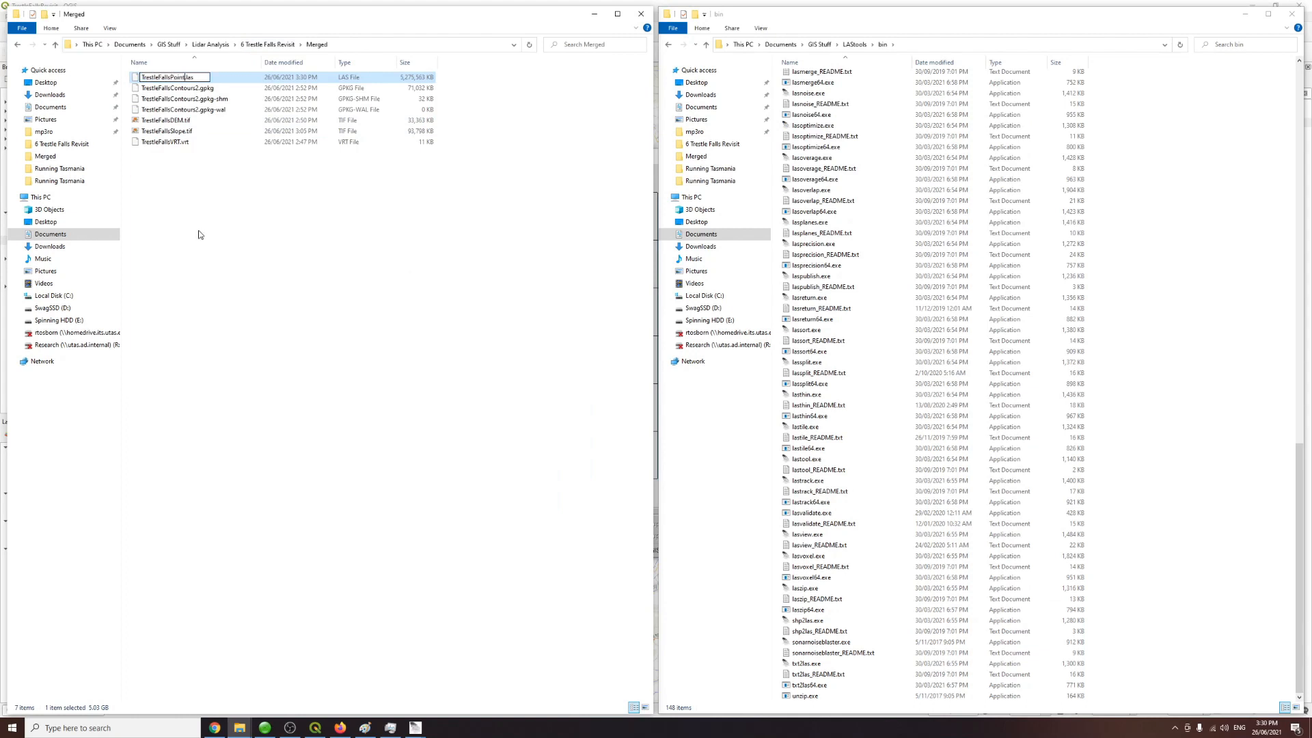
text(loudNormMerged)
key(Return)
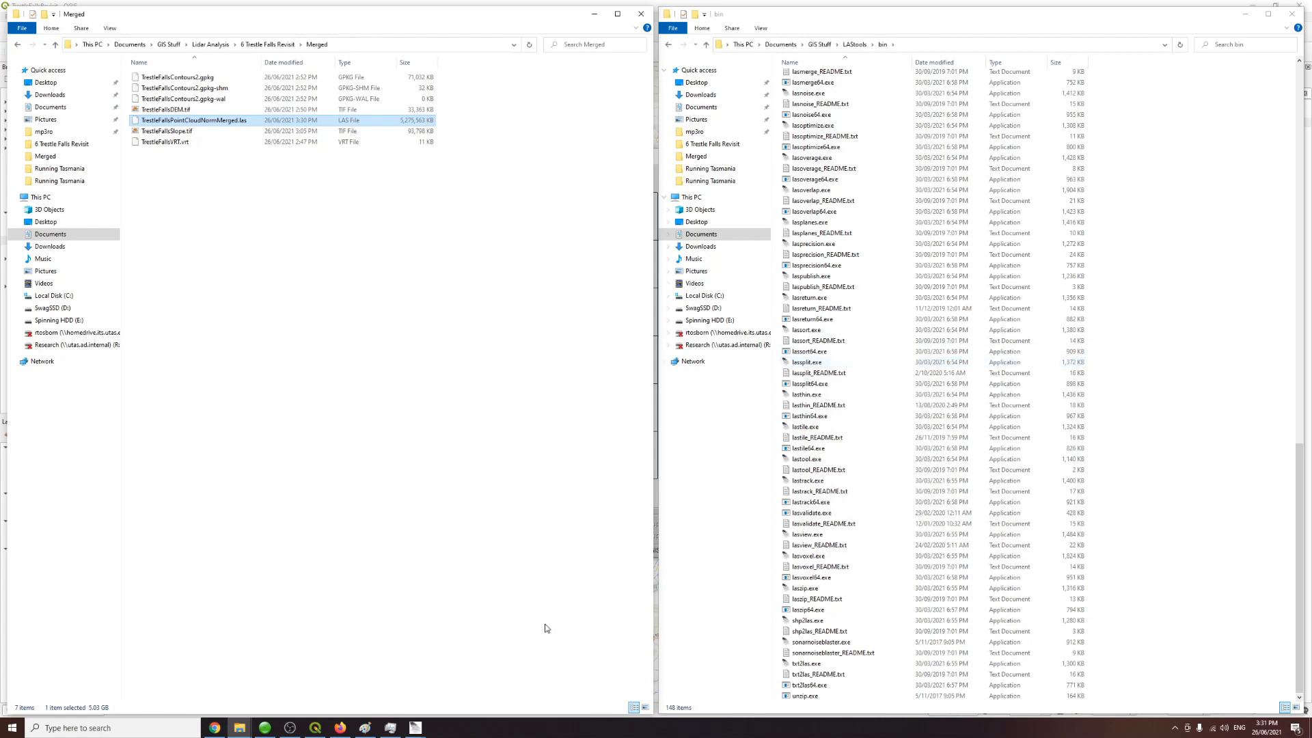
Step: Start a new blank Paint canvas, discarding the previous sketch without saving
click(366, 729)
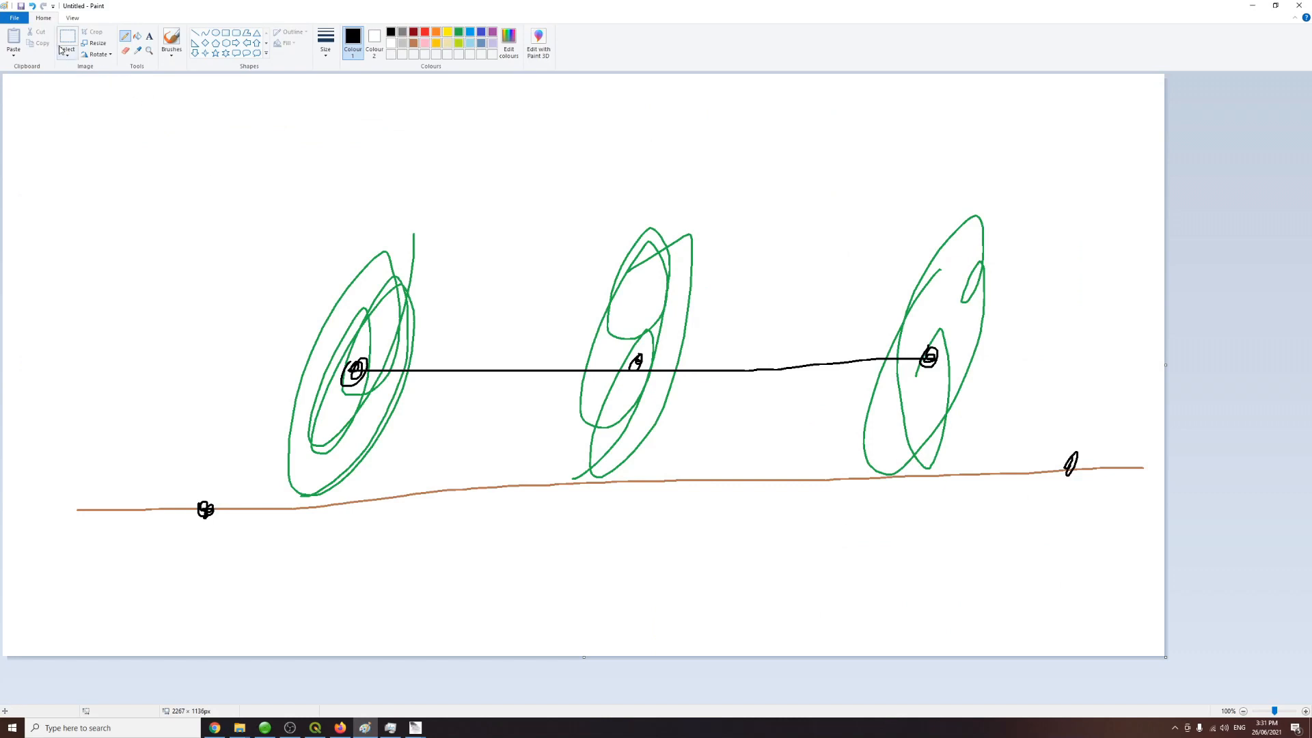
click(14, 18)
click(27, 35)
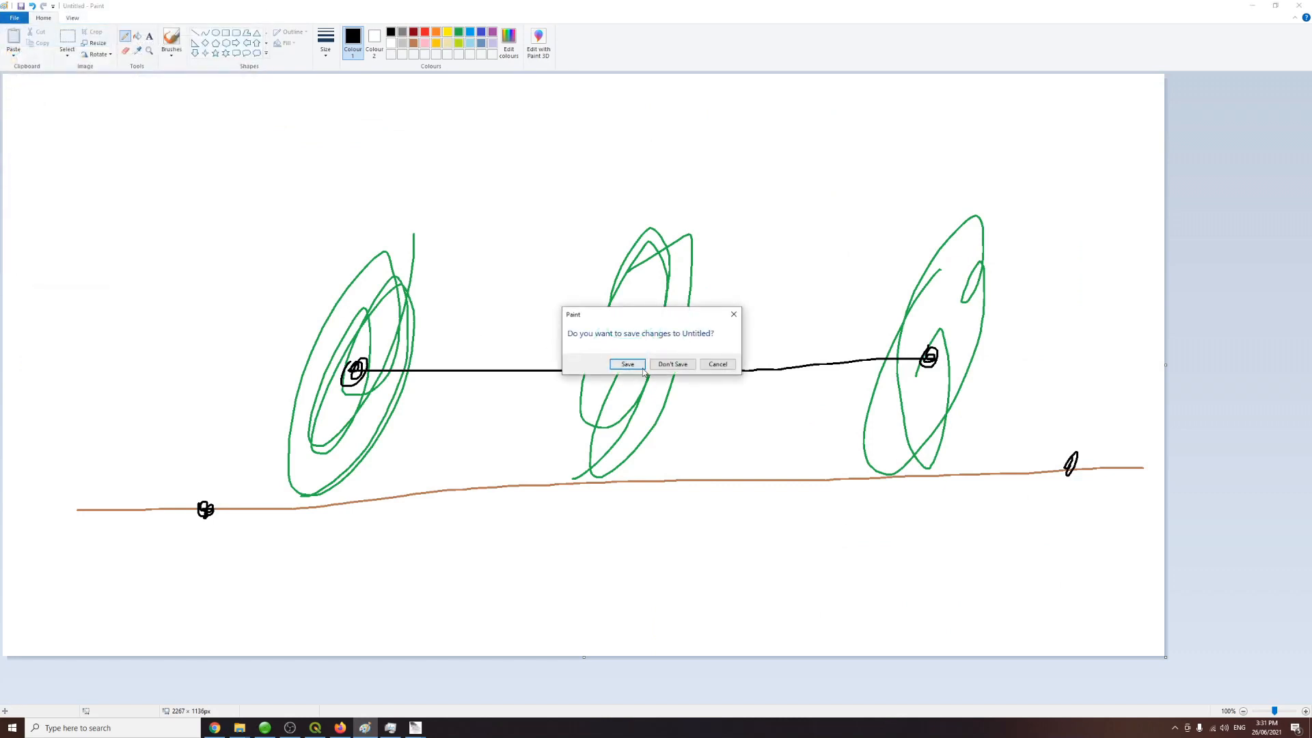
click(667, 365)
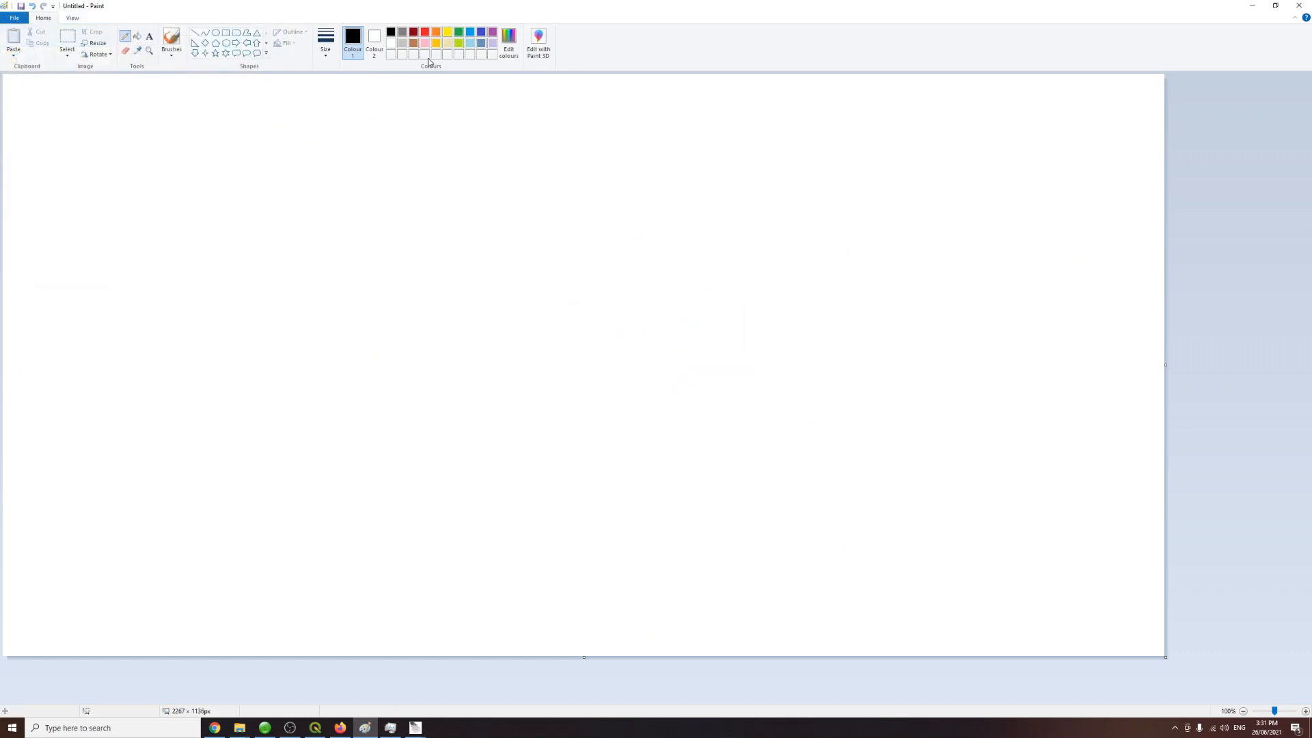
Step: Draw a straight horizontal ground line across the lower part of the canvas
click(414, 43)
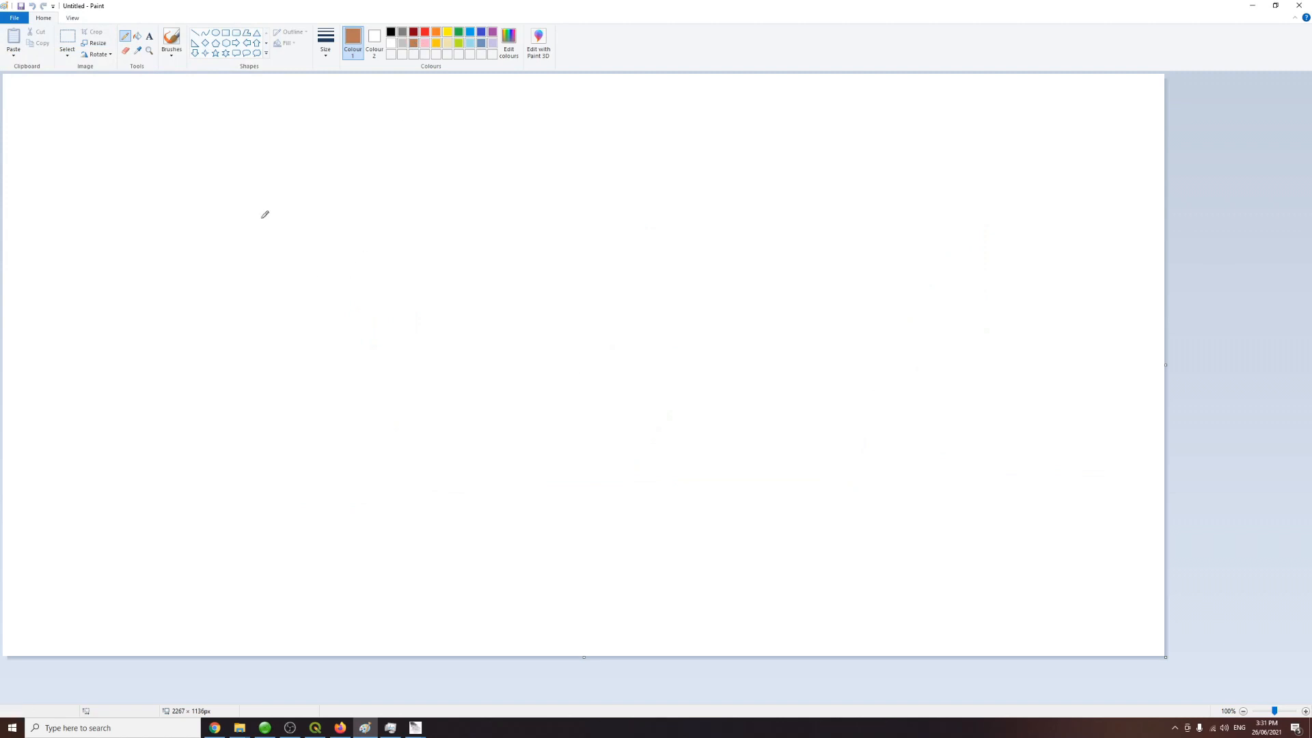
click(195, 33)
mouse_move(38, 593)
mouse_down()
mouse_move(1172, 587)
mouse_move(1147, 594)
mouse_up()
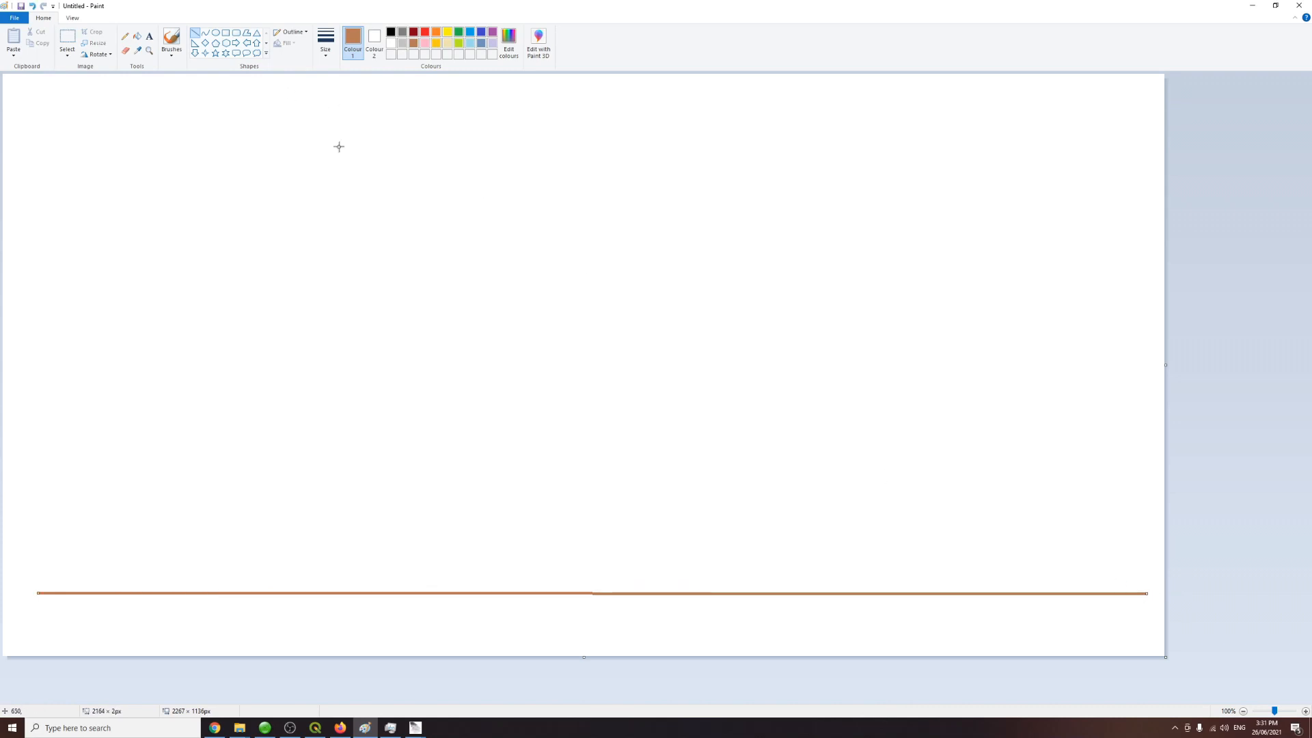
Step: Sketch four green trees standing on the ground line with the pencil
click(458, 32)
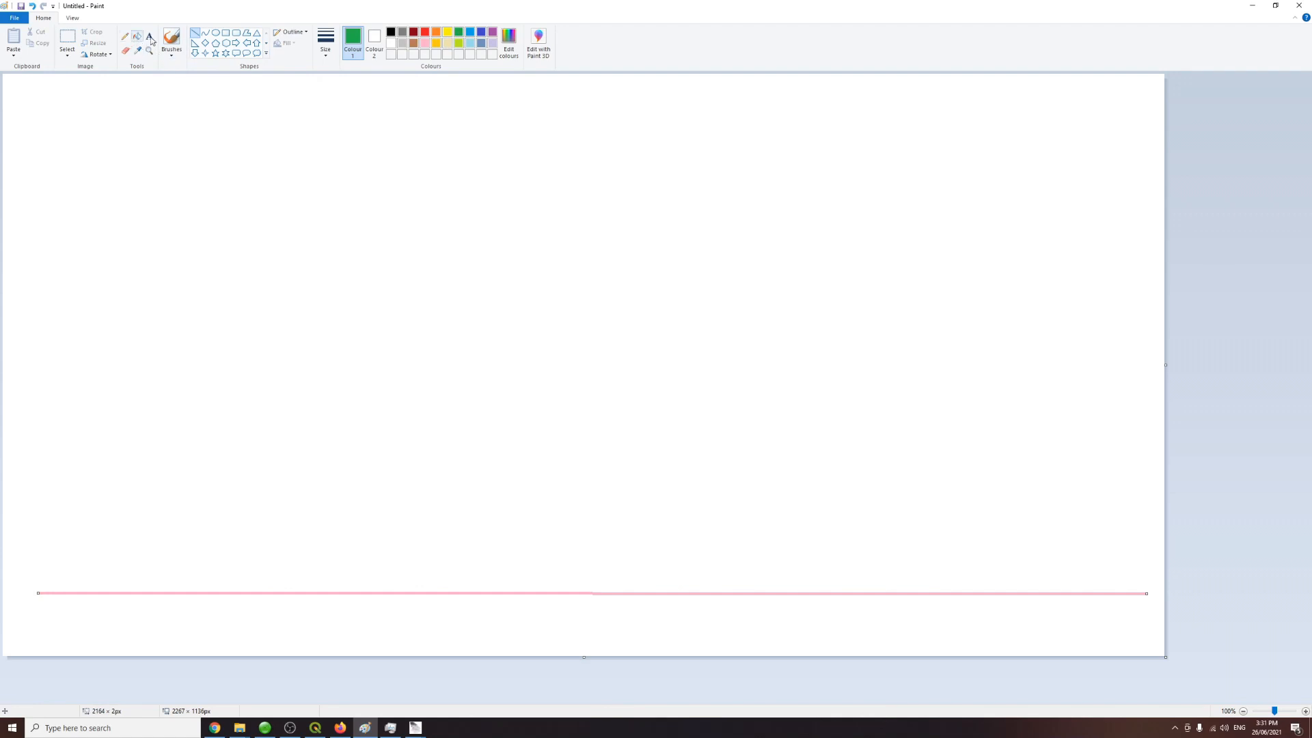
click(125, 36)
mouse_move(366, 565)
mouse_down()
mouse_move(363, 408)
mouse_move(448, 403)
mouse_move(387, 562)
mouse_up()
mouse_move(728, 522)
mouse_down()
mouse_move(710, 543)
mouse_move(711, 441)
mouse_move(755, 353)
mouse_move(706, 507)
mouse_move(724, 523)
mouse_up()
mouse_move(899, 558)
mouse_down()
mouse_move(933, 420)
mouse_move(977, 366)
mouse_move(902, 524)
mouse_up()
mouse_move(710, 525)
mouse_down()
mouse_move(707, 576)
mouse_move(757, 362)
mouse_move(753, 380)
mouse_up()
mouse_move(913, 527)
mouse_down()
mouse_move(889, 490)
mouse_move(919, 517)
mouse_up()
mouse_move(557, 532)
mouse_down()
mouse_move(629, 513)
mouse_move(612, 284)
mouse_move(577, 503)
mouse_move(585, 427)
mouse_up()
Step: Fill the ground line brown
click(138, 36)
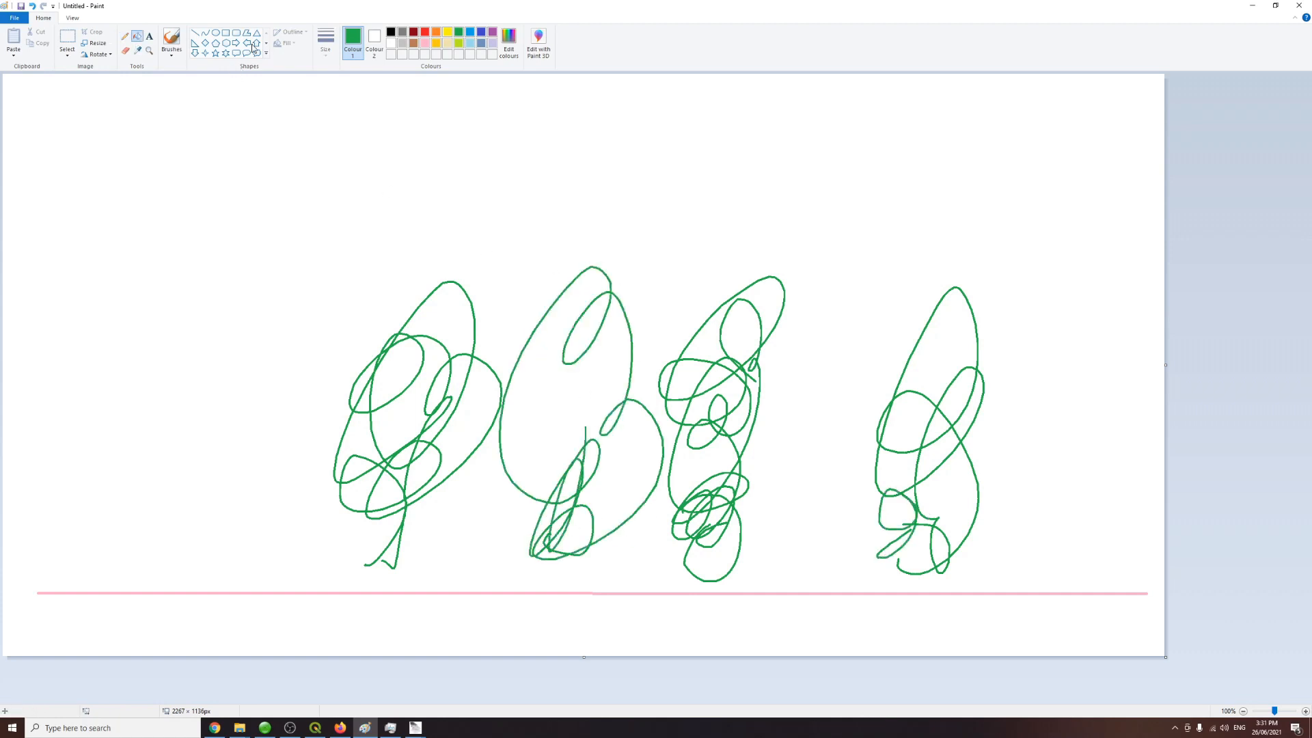
click(414, 43)
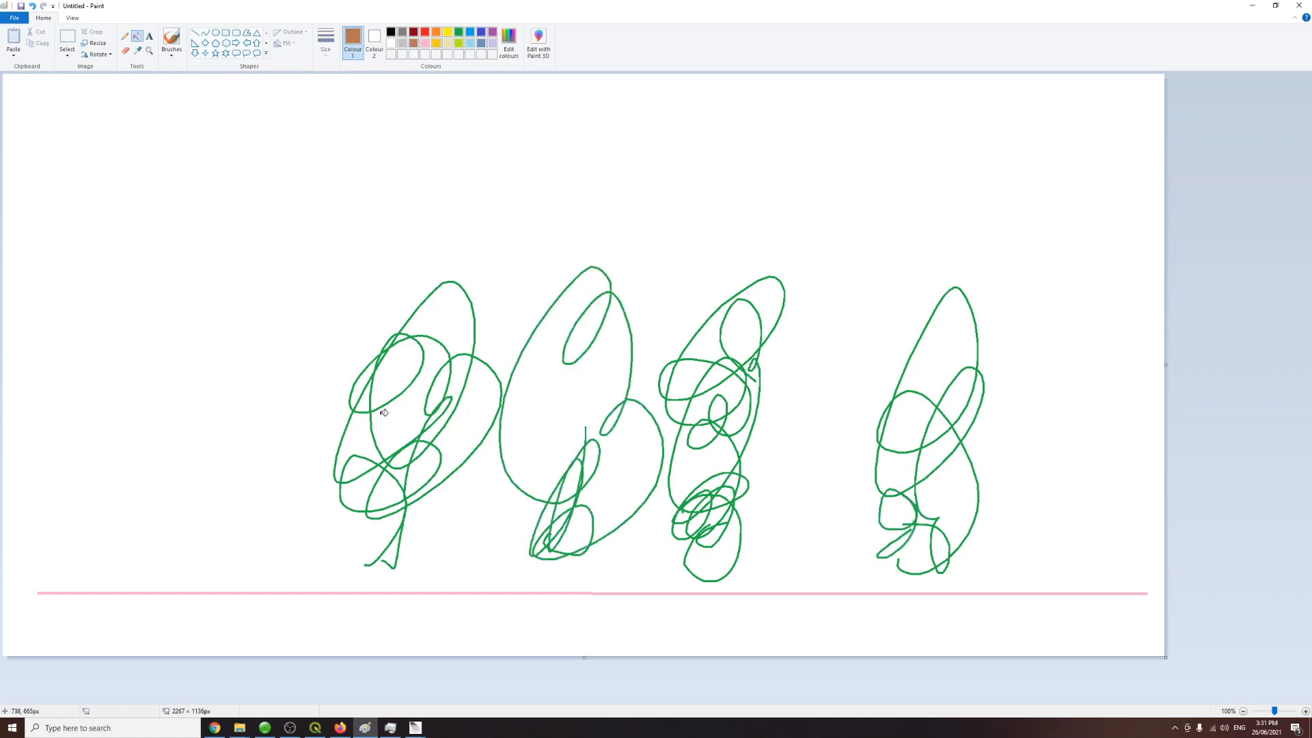
click(414, 592)
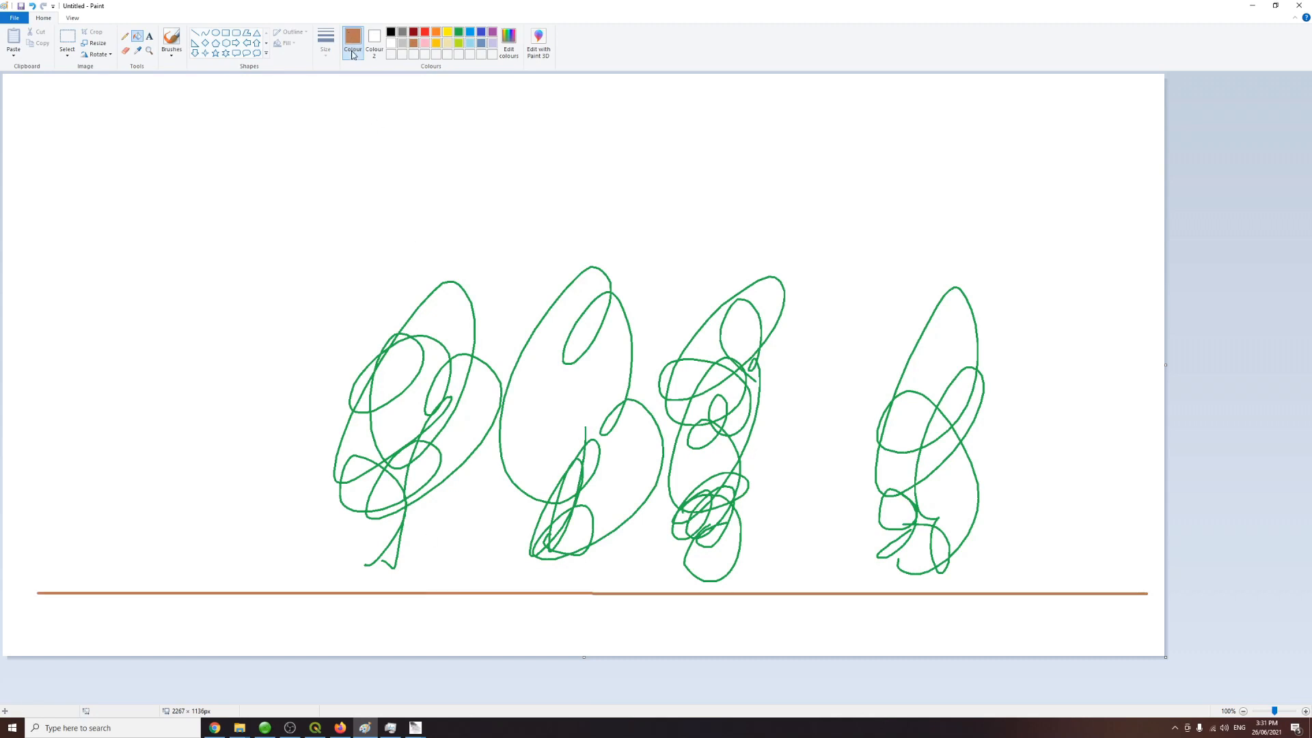
Step: Draw two yellow horizontal lines across the canvas, one just below the ground line and one through the tree bases
click(390, 32)
click(447, 32)
click(196, 32)
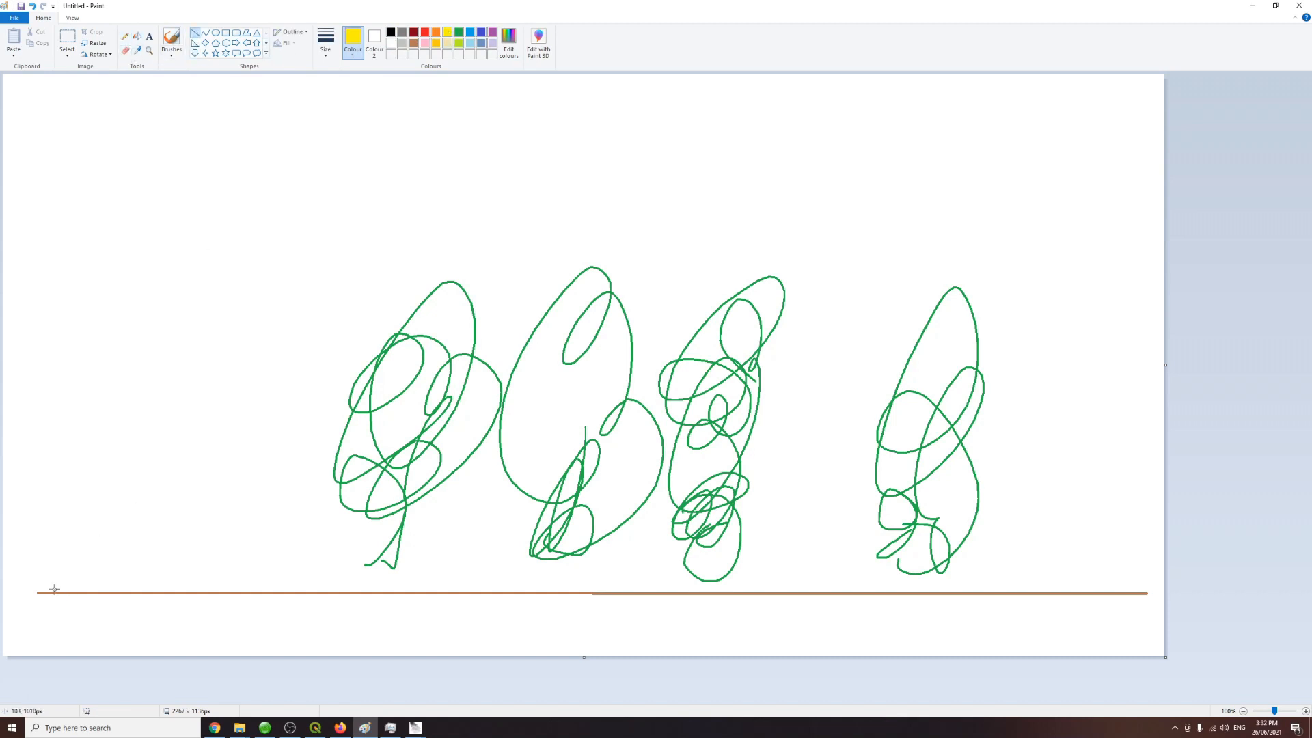
drag(36, 606, 1174, 607)
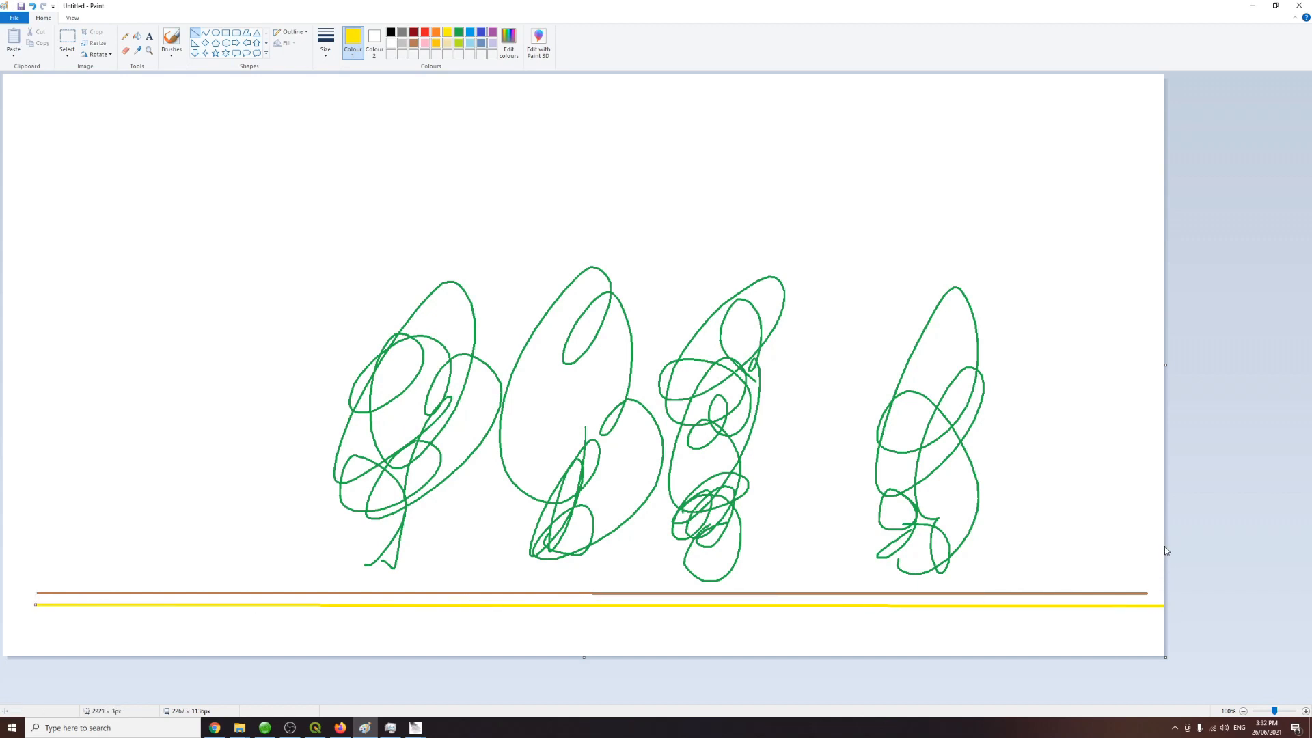
drag(1163, 546, 18, 547)
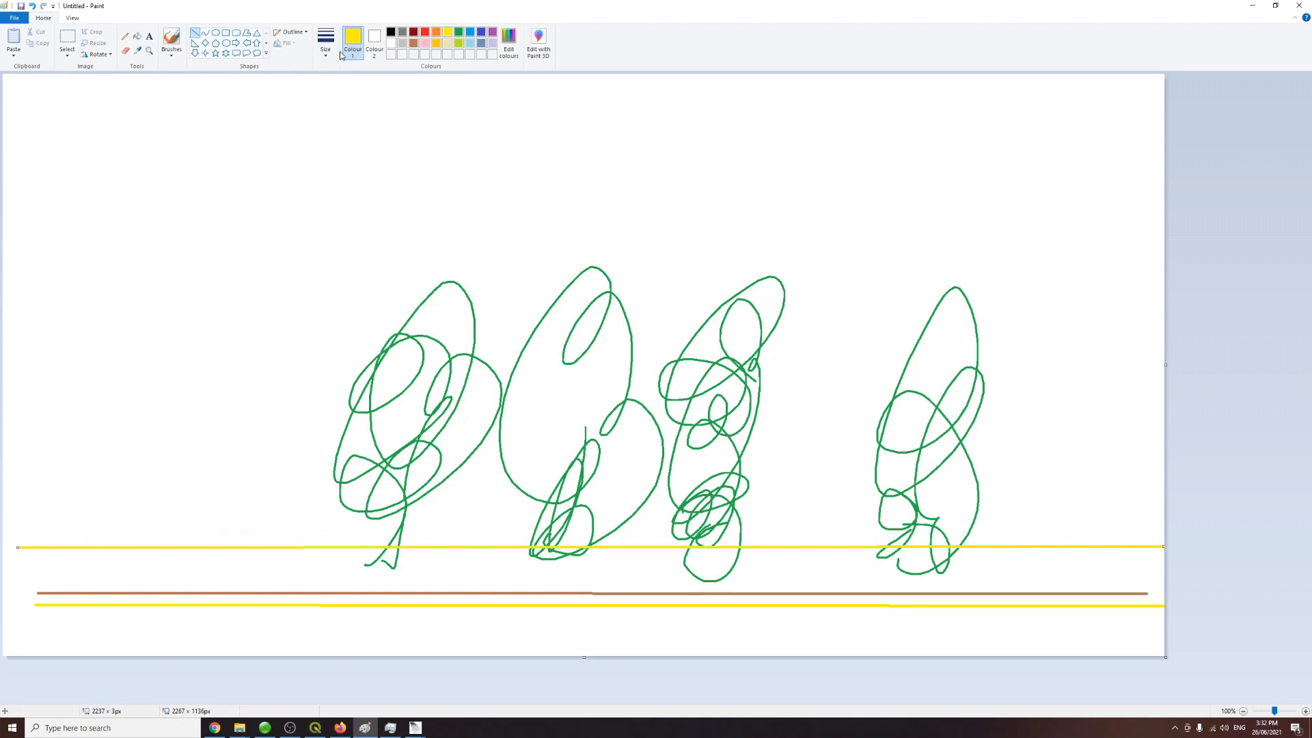
Step: Label the upper yellow line with black text reading 0.25m
click(391, 32)
click(149, 36)
click(30, 526)
text(0.25m)
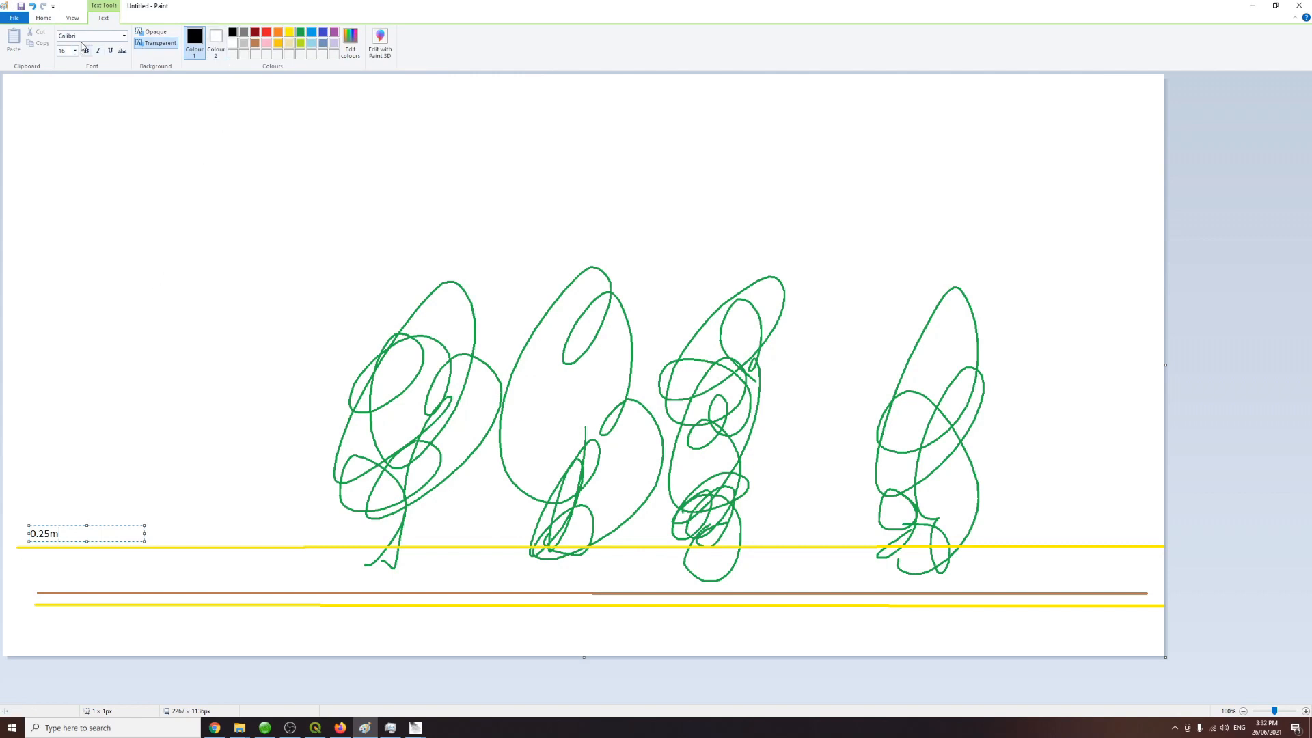
Step: Add a Ground text label beneath the 0.25m line
click(45, 18)
click(209, 604)
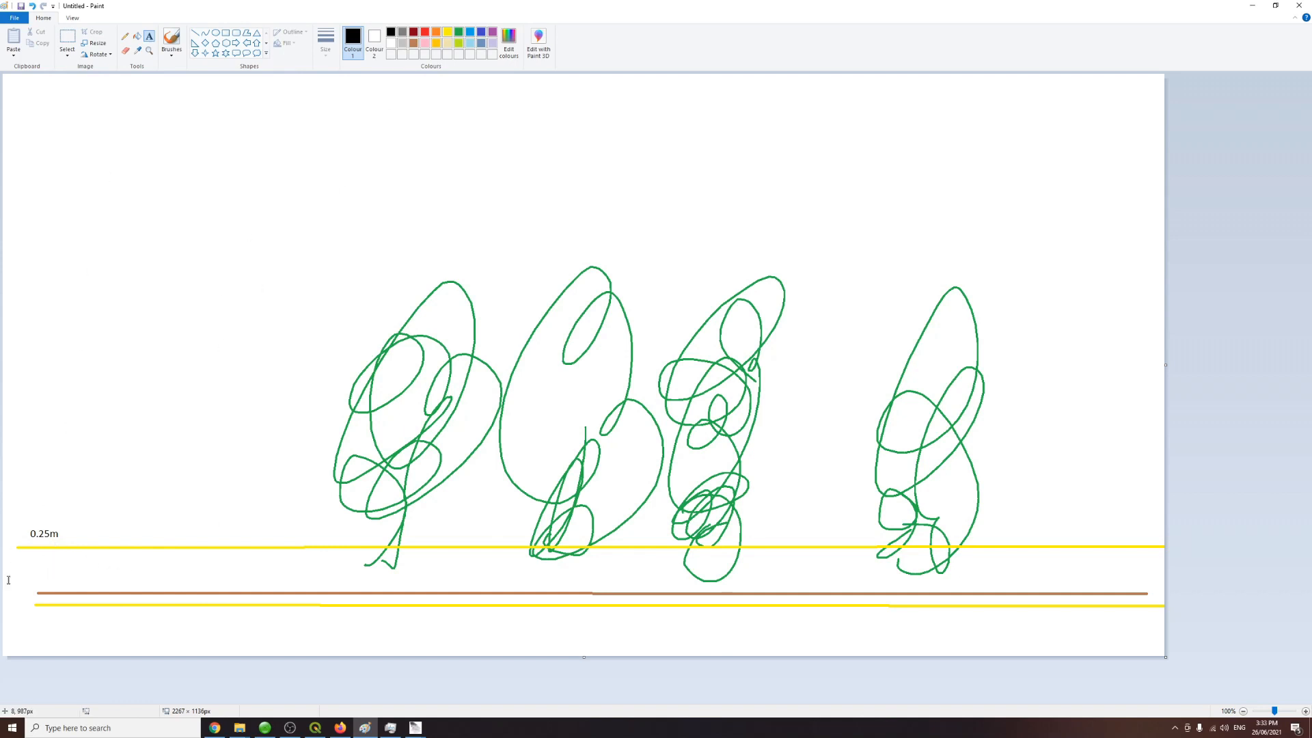
click(27, 561)
text(Ground)
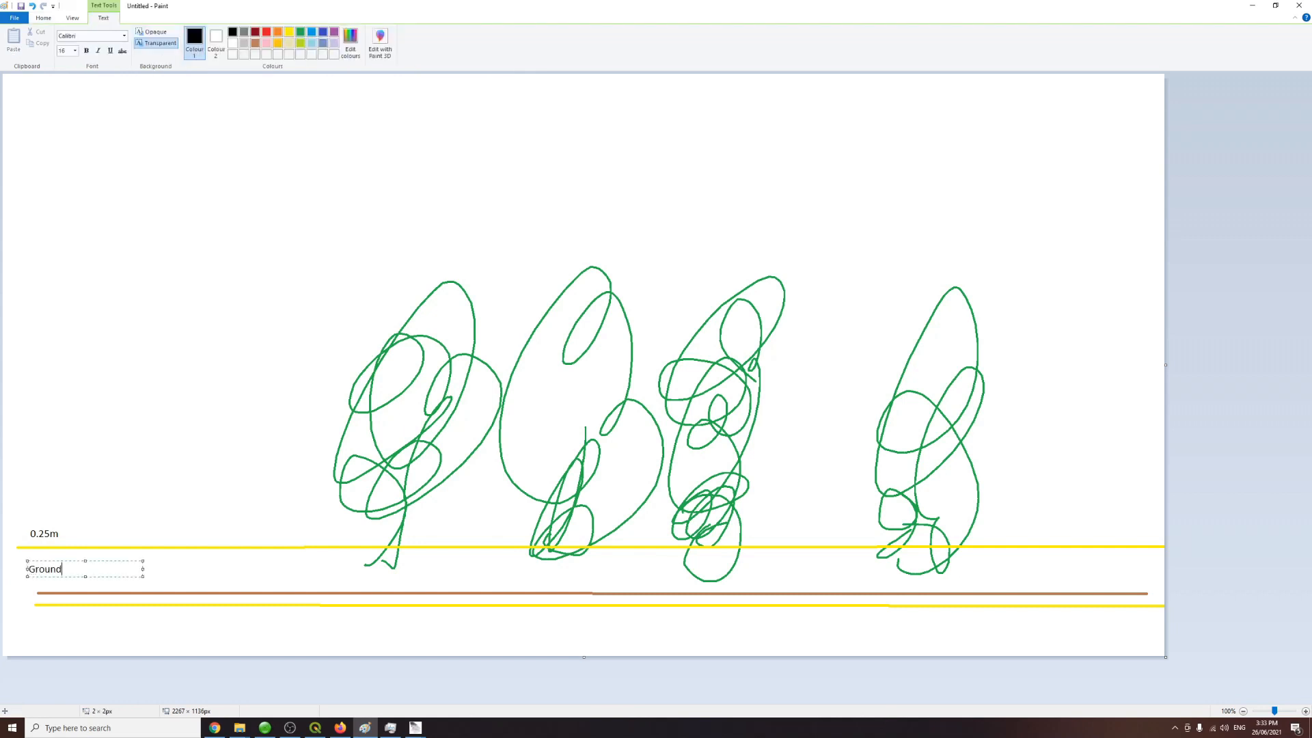
click(115, 496)
click(448, 32)
click(196, 32)
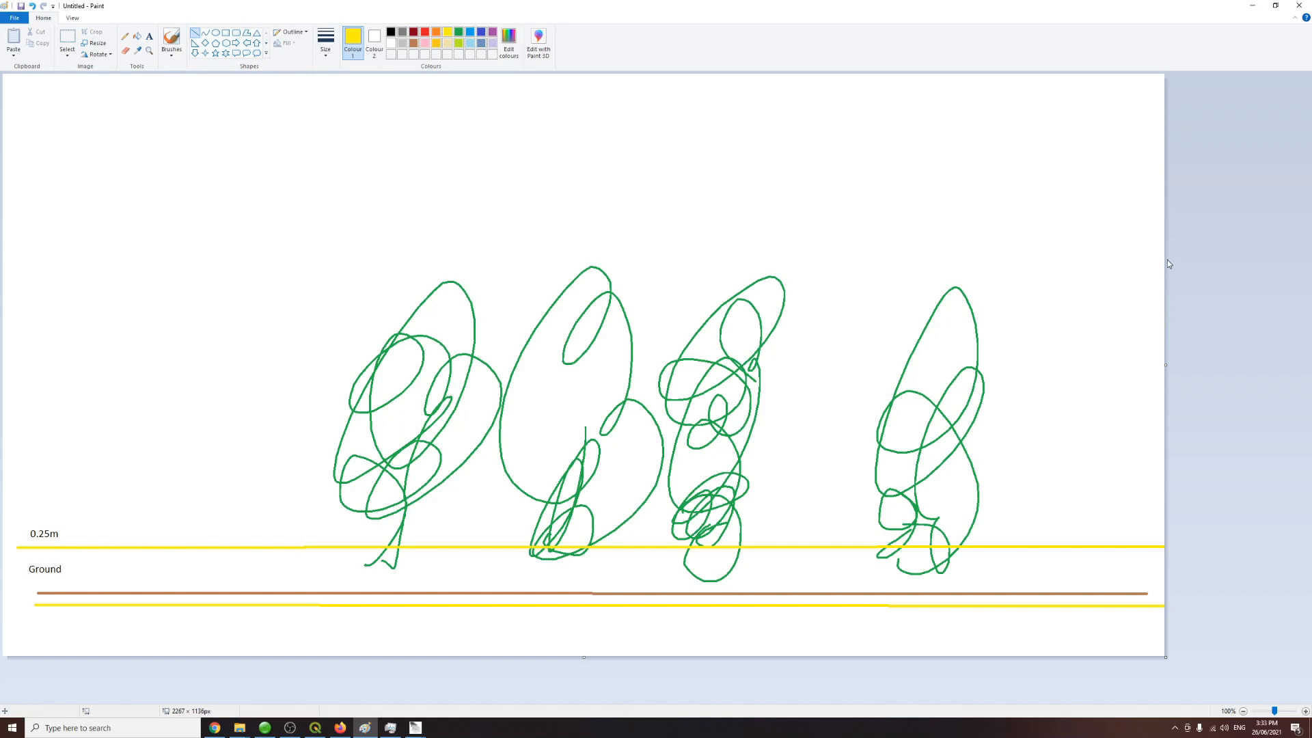
Step: Draw a yellow horizontal line across the upper canvas and label it 2m in black text
drag(1161, 257, 5, 270)
click(149, 36)
click(21, 251)
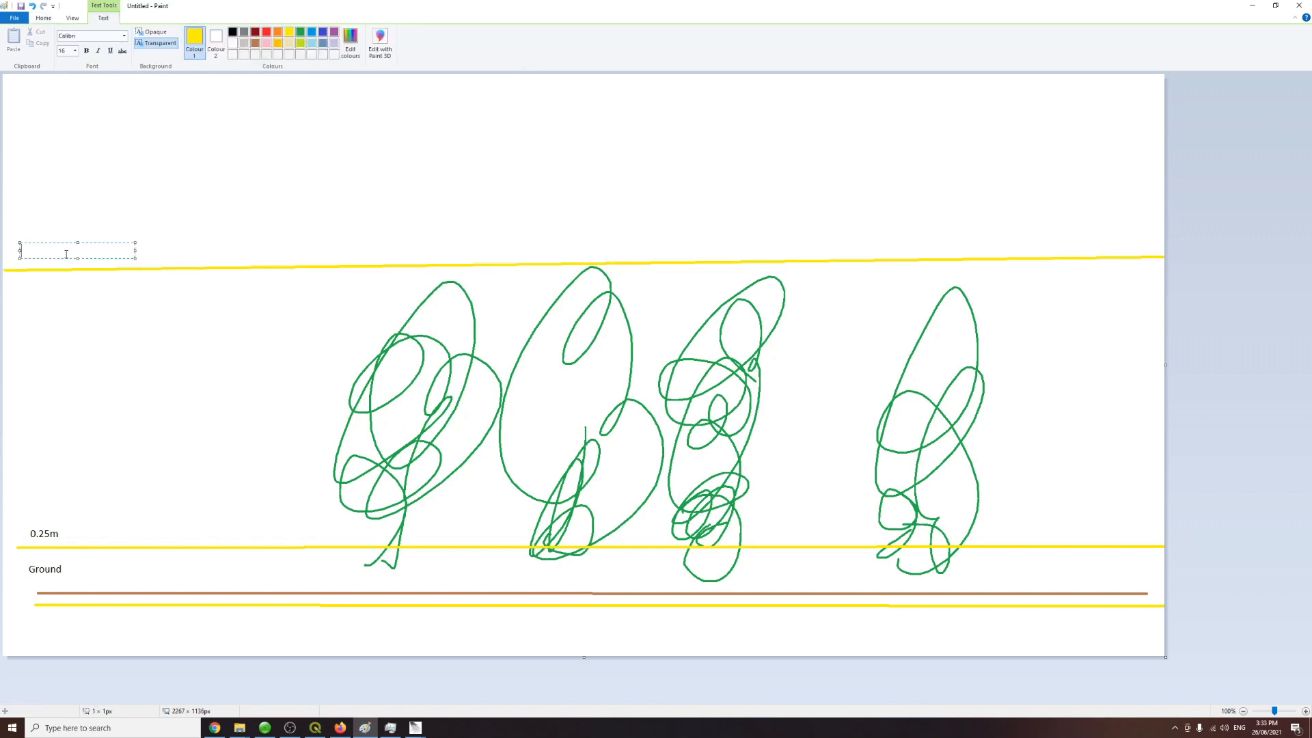
text(2m)
key(BackSpace)
key(BackSpace)
click(233, 31)
text(2m)
click(1140, 236)
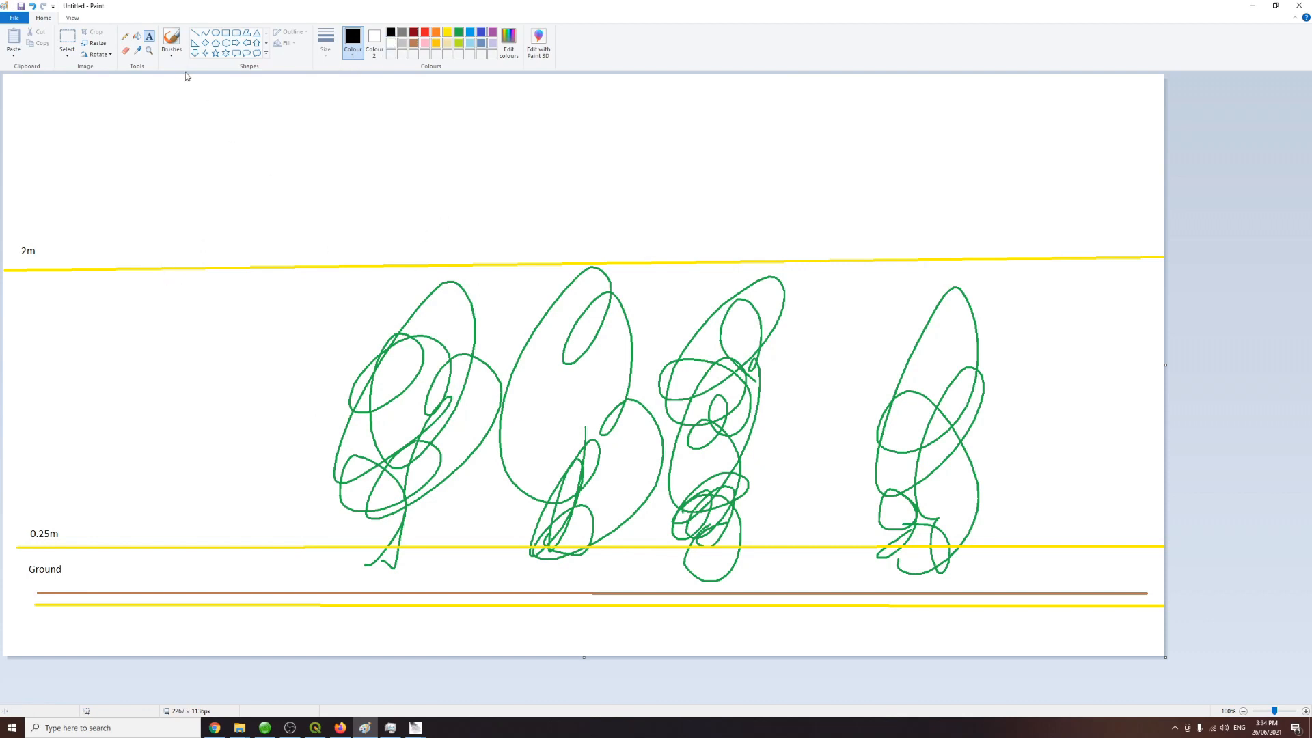
Step: Add an Undergrowth text label between the 0.25m and 2m lines
click(23, 374)
text(Undersgrowth)
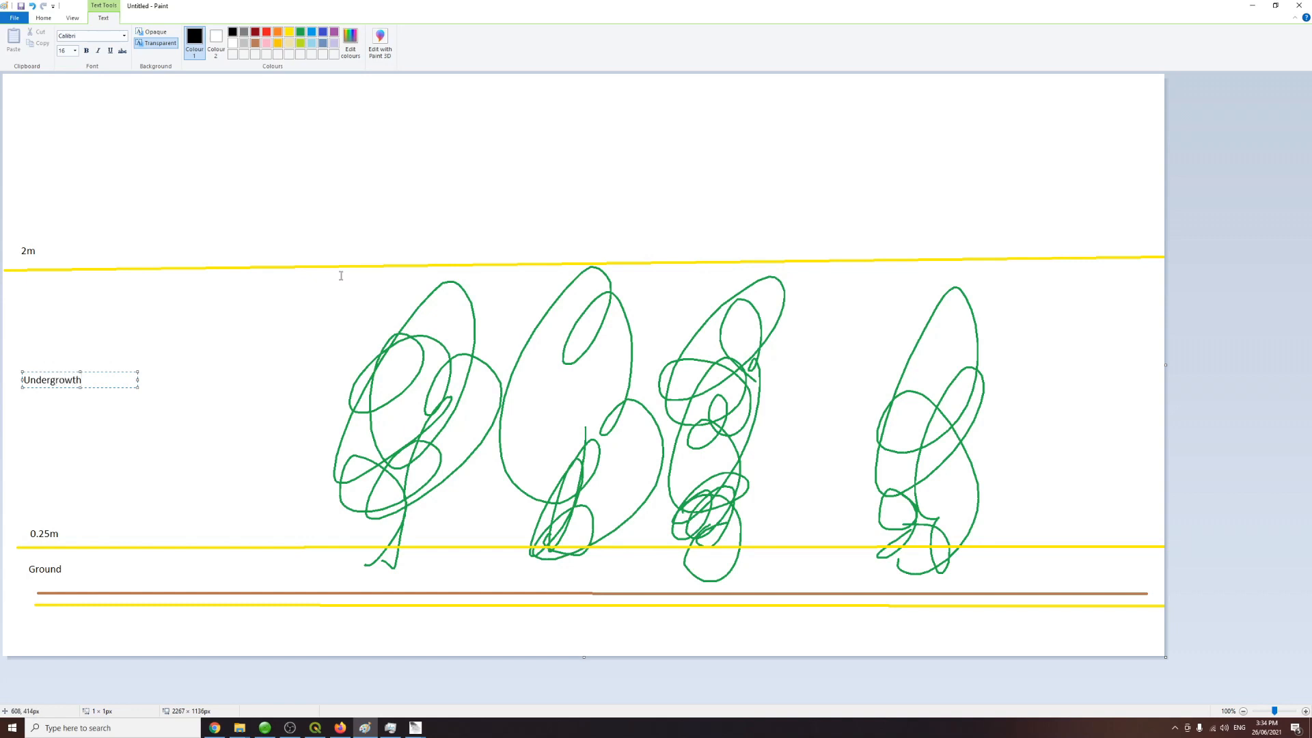
click(1137, 228)
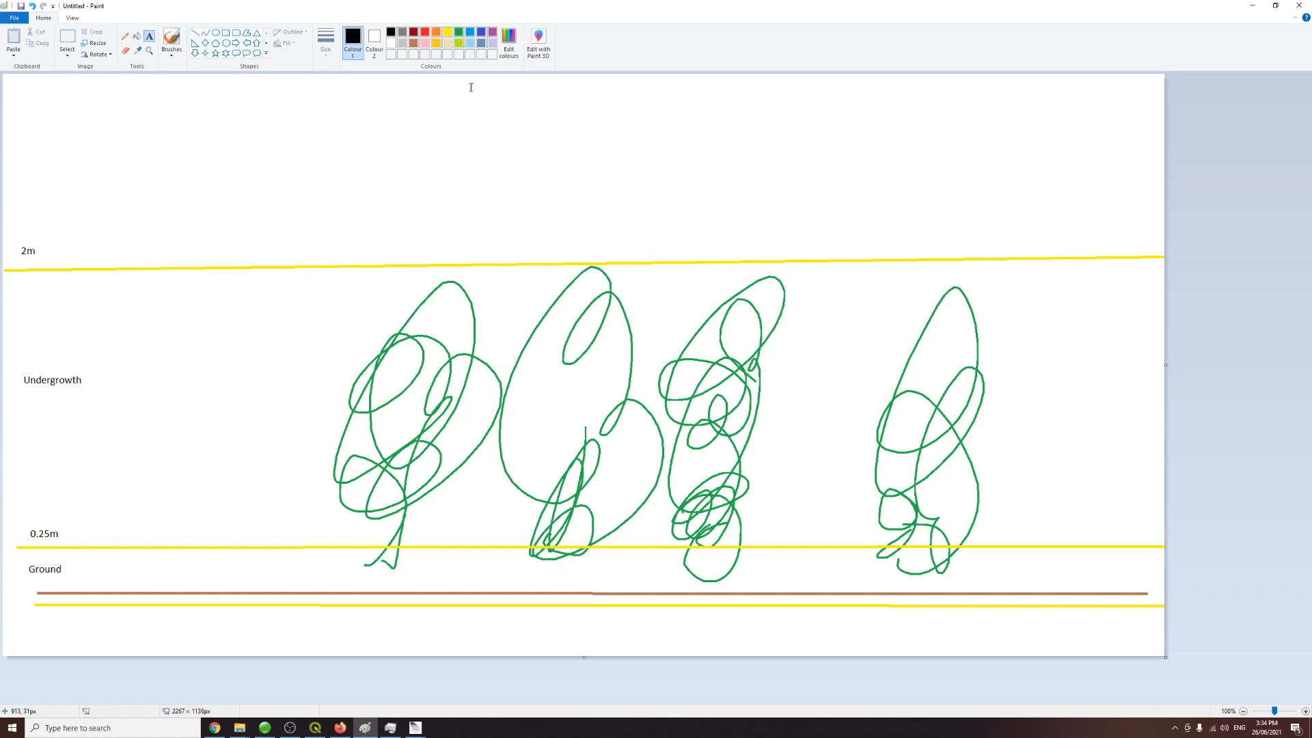
Step: Draw five purple slanted pulse lines from the top onto the right-hand trees and ground, and handwrite 80% beside them
click(492, 32)
click(125, 35)
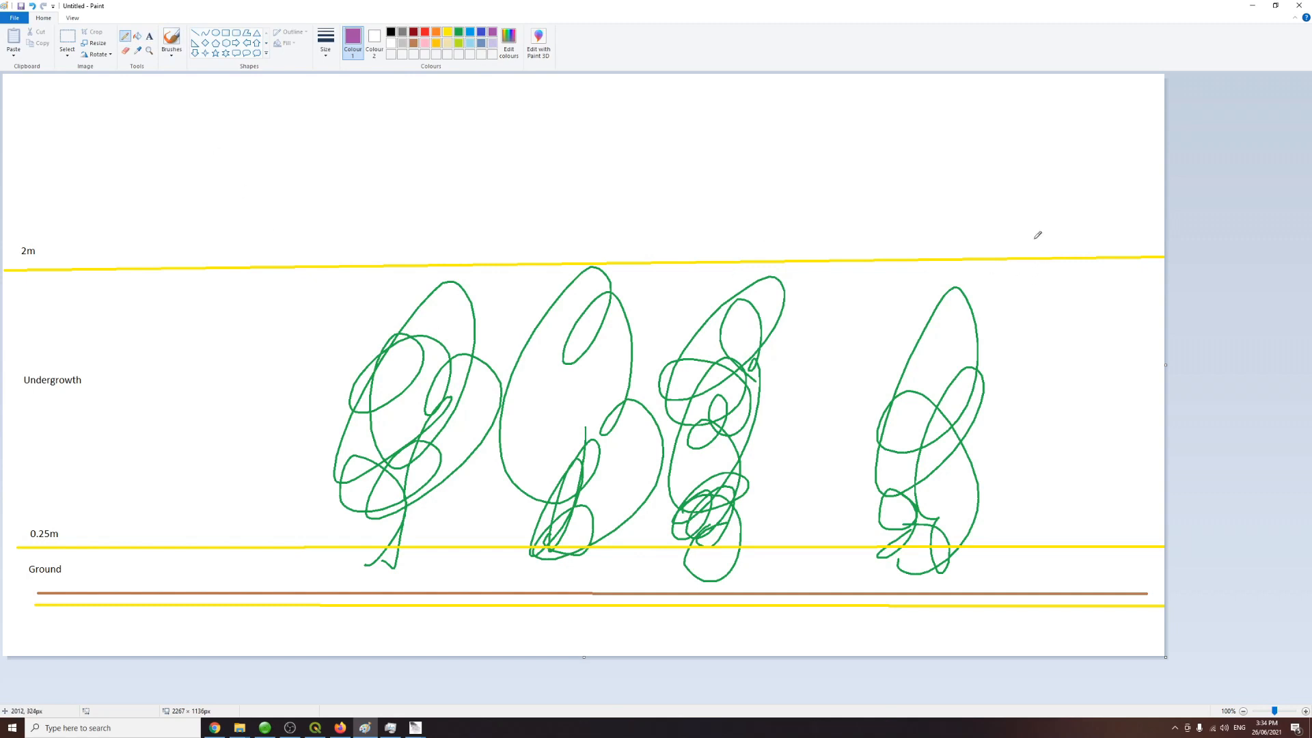
mouse_move(1116, 83)
mouse_down()
mouse_move(977, 346)
mouse_move(988, 352)
mouse_up()
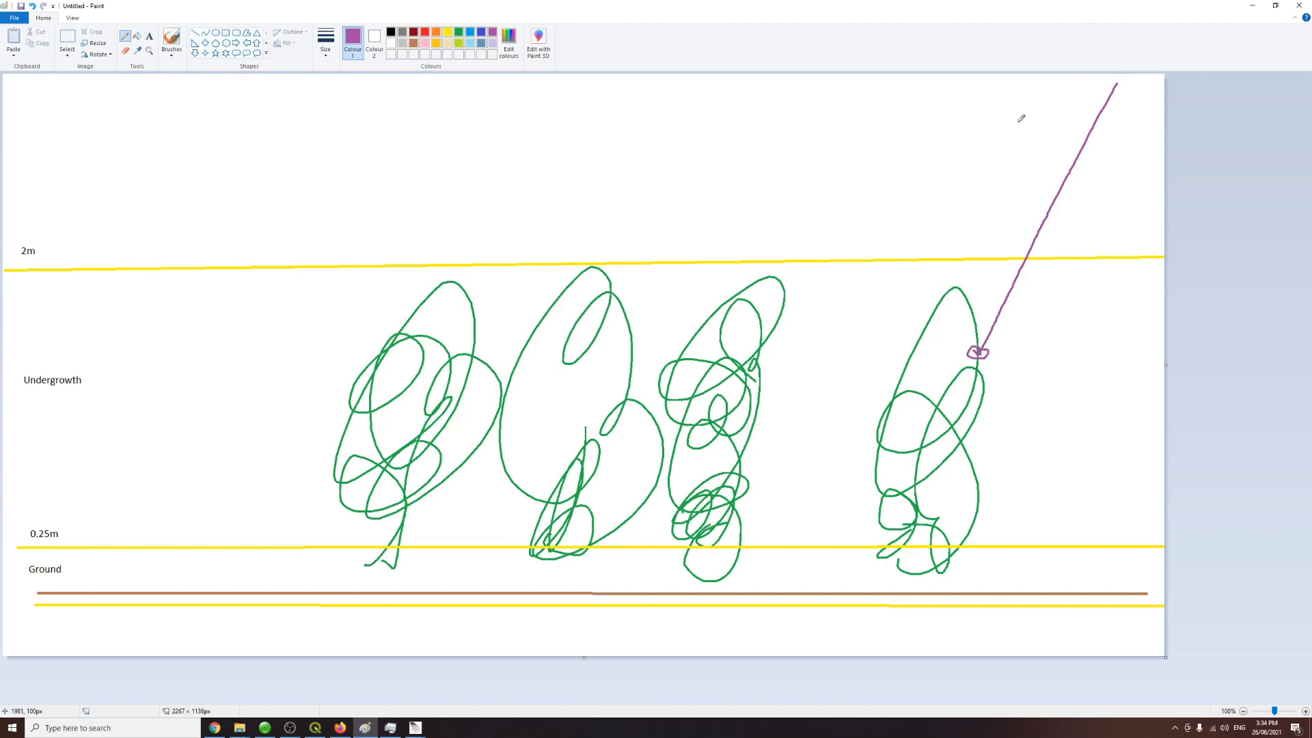
mouse_move(1033, 81)
mouse_down()
mouse_move(920, 299)
mouse_move(905, 375)
mouse_move(908, 356)
mouse_up()
mouse_move(969, 82)
mouse_down()
mouse_move(908, 170)
mouse_move(826, 354)
mouse_move(748, 595)
mouse_up()
mouse_move(865, 80)
mouse_down()
mouse_move(748, 289)
mouse_move(750, 274)
mouse_up()
mouse_move(753, 89)
mouse_down()
mouse_move(612, 319)
mouse_move(624, 312)
mouse_up()
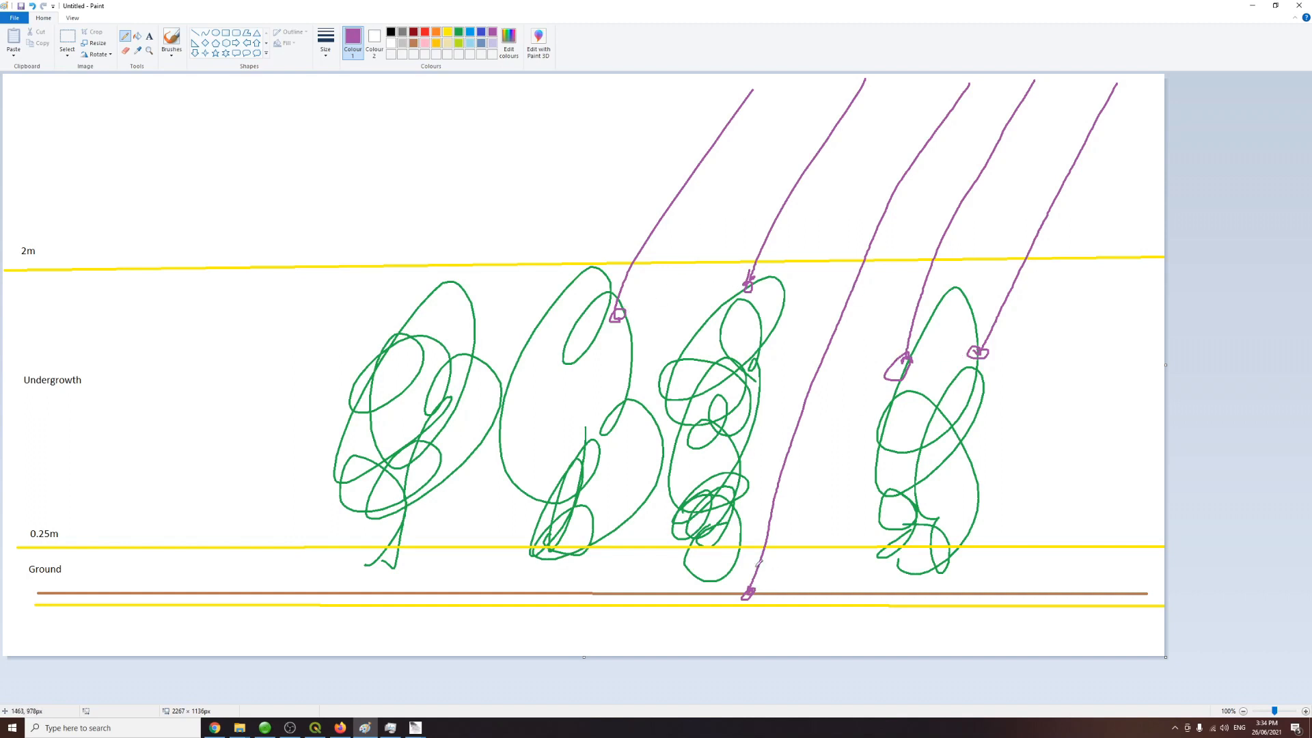
mouse_move(1086, 311)
mouse_down()
mouse_move(1076, 328)
mouse_move(1078, 293)
mouse_move(1111, 311)
mouse_move(1097, 321)
mouse_move(1111, 305)
mouse_move(1097, 299)
mouse_move(1120, 315)
mouse_up()
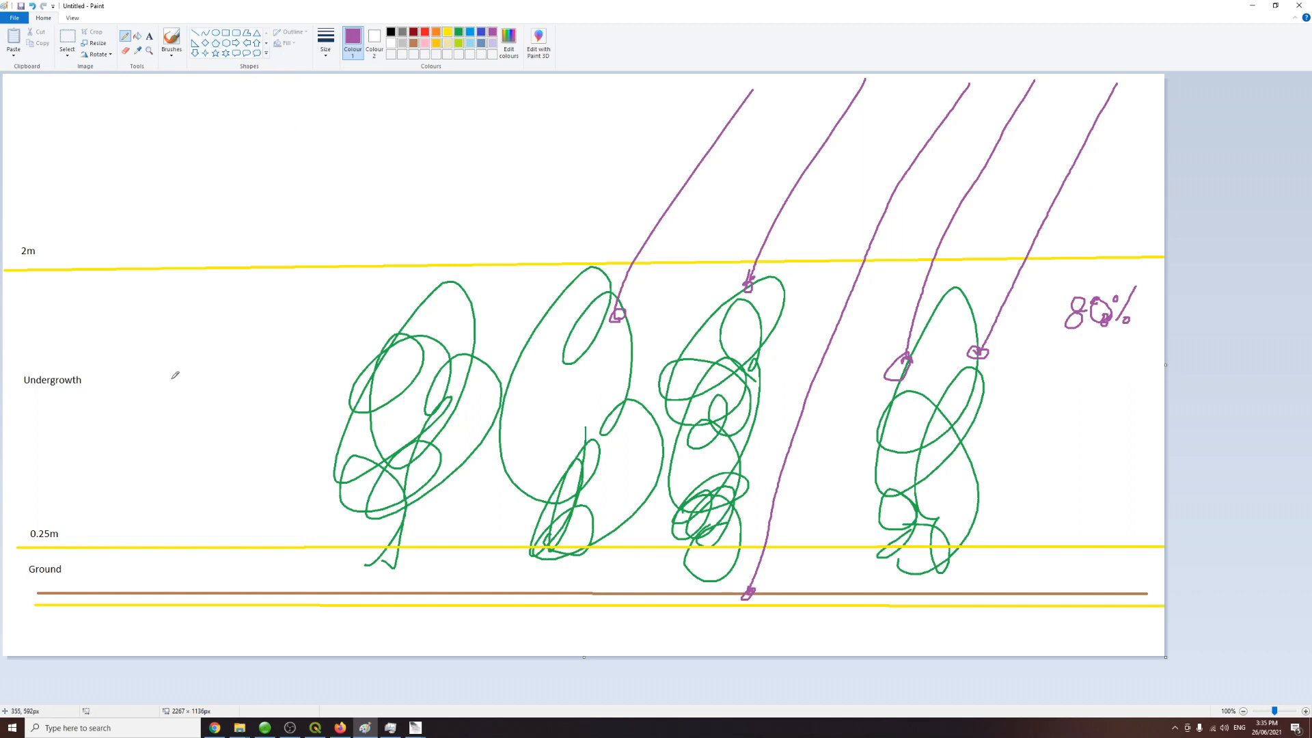
Step: Draw more purple pulse lines on the left reaching the tree top and ground, and handwrite 20% beside them
click(201, 35)
click(126, 38)
drag(543, 87, 444, 280)
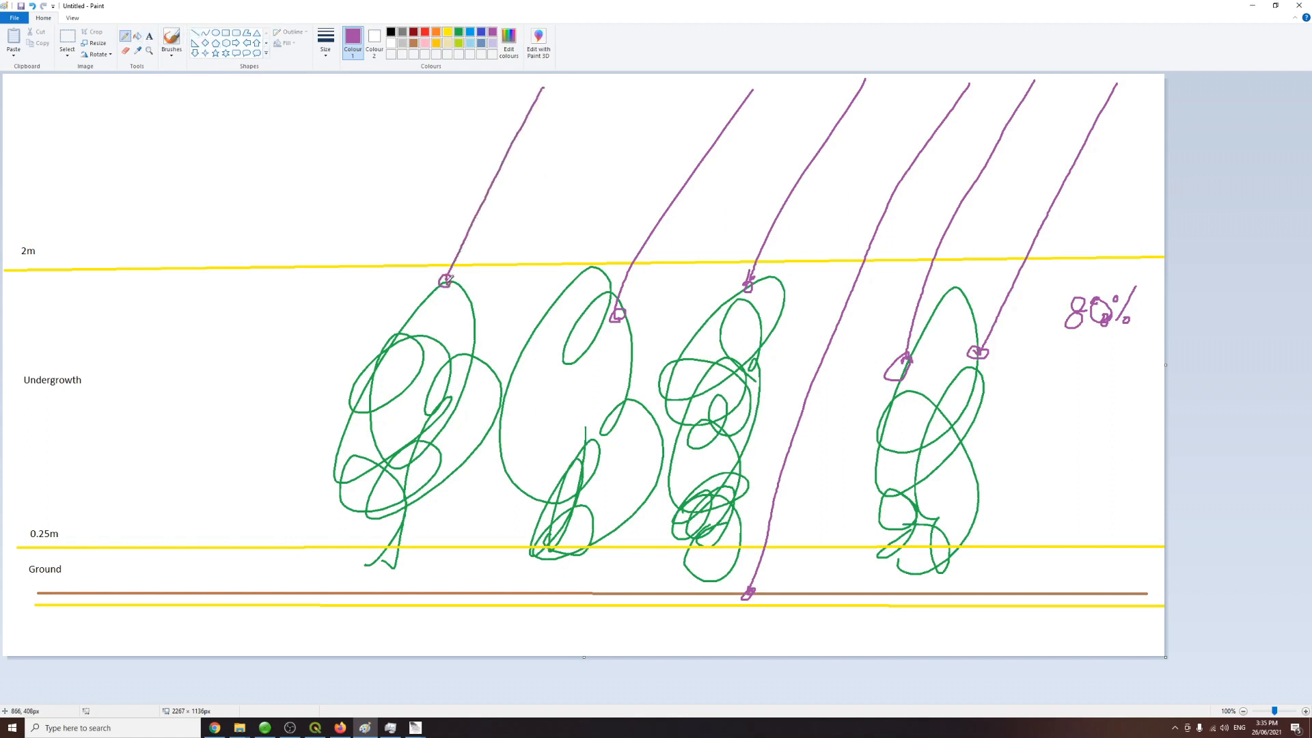
mouse_move(473, 104)
mouse_down()
mouse_move(245, 507)
mouse_move(215, 584)
mouse_move(231, 564)
mouse_up()
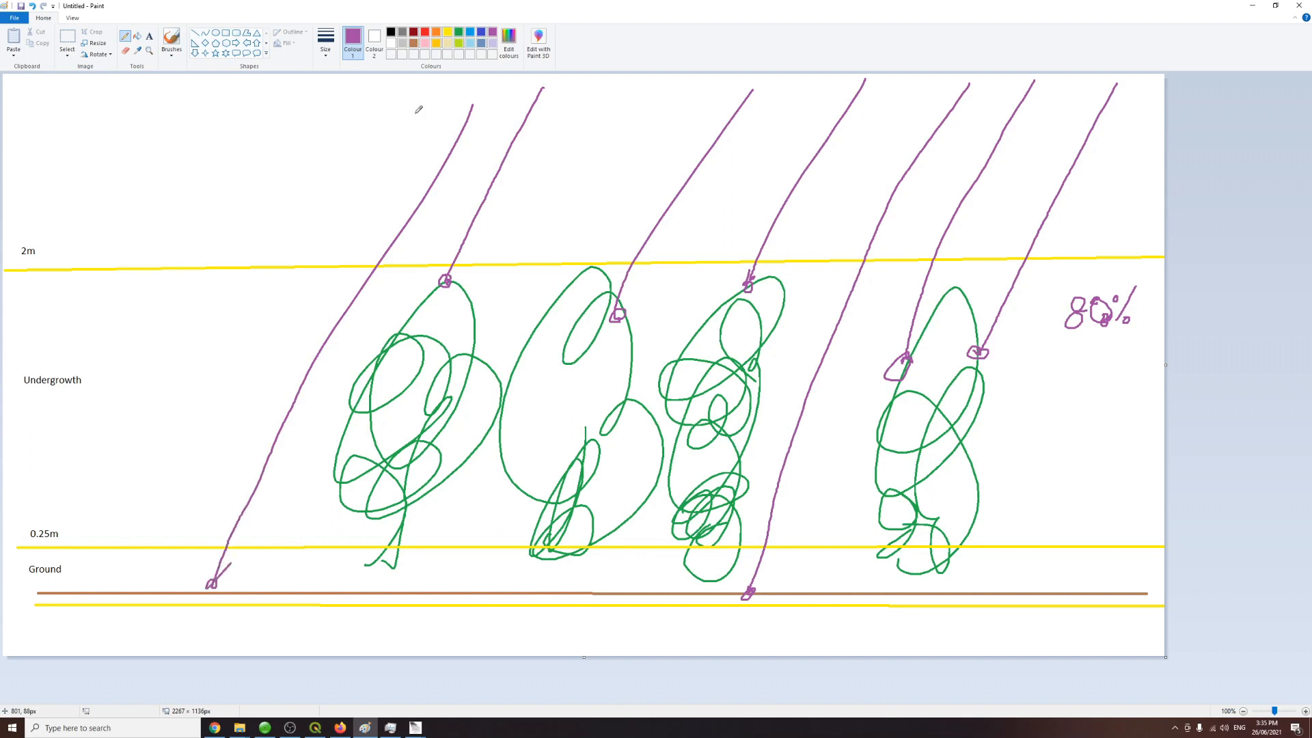
drag(420, 100, 156, 581)
mouse_move(340, 110)
mouse_down()
mouse_move(107, 470)
mouse_move(61, 573)
mouse_up()
mouse_move(301, 108)
mouse_down()
mouse_move(32, 592)
mouse_move(62, 574)
mouse_up()
drag(156, 578, 158, 580)
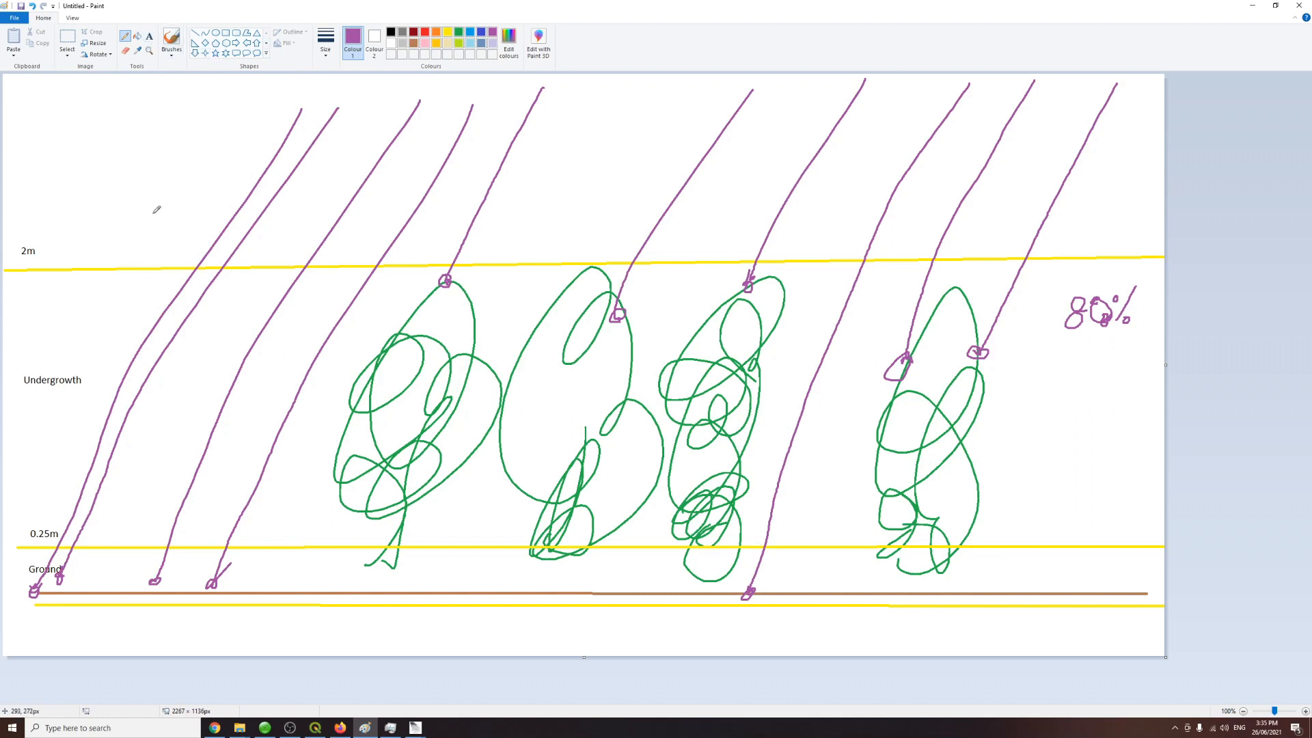
mouse_move(175, 241)
mouse_down()
mouse_move(168, 226)
mouse_move(184, 209)
mouse_move(214, 206)
mouse_move(219, 228)
mouse_up()
drag(208, 240, 228, 200)
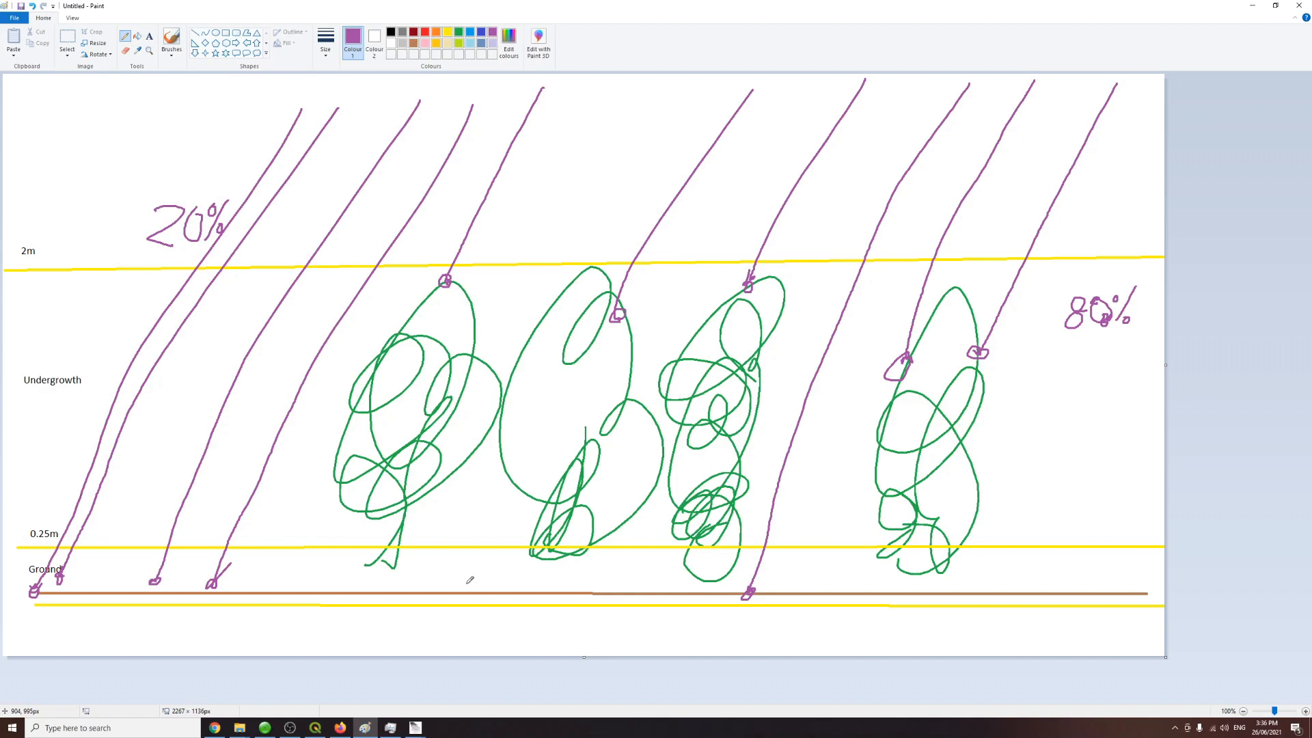
Step: Switch to File Explorer and launch lasgrid from the LAStools bin folder
mouse_move(415, 727)
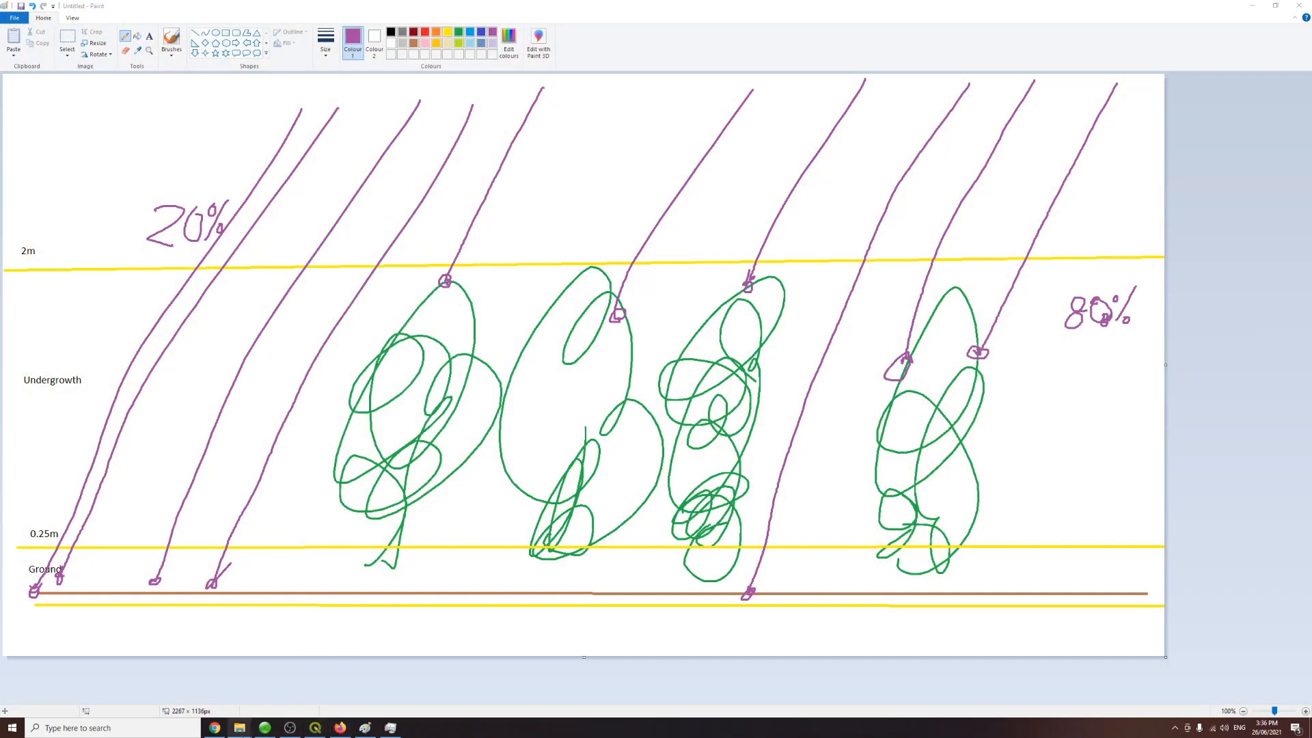
mouse_move(239, 727)
click(269, 683)
click(209, 684)
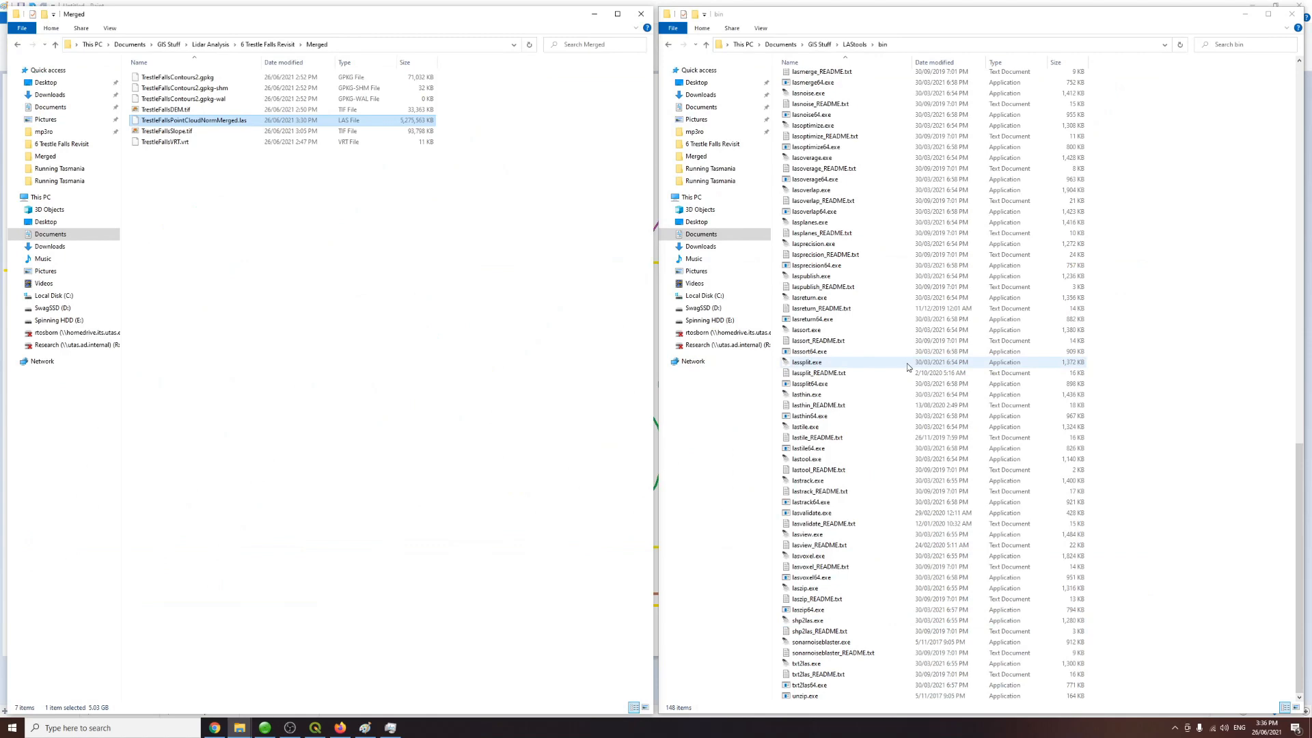
scroll(895, 353, up, 3)
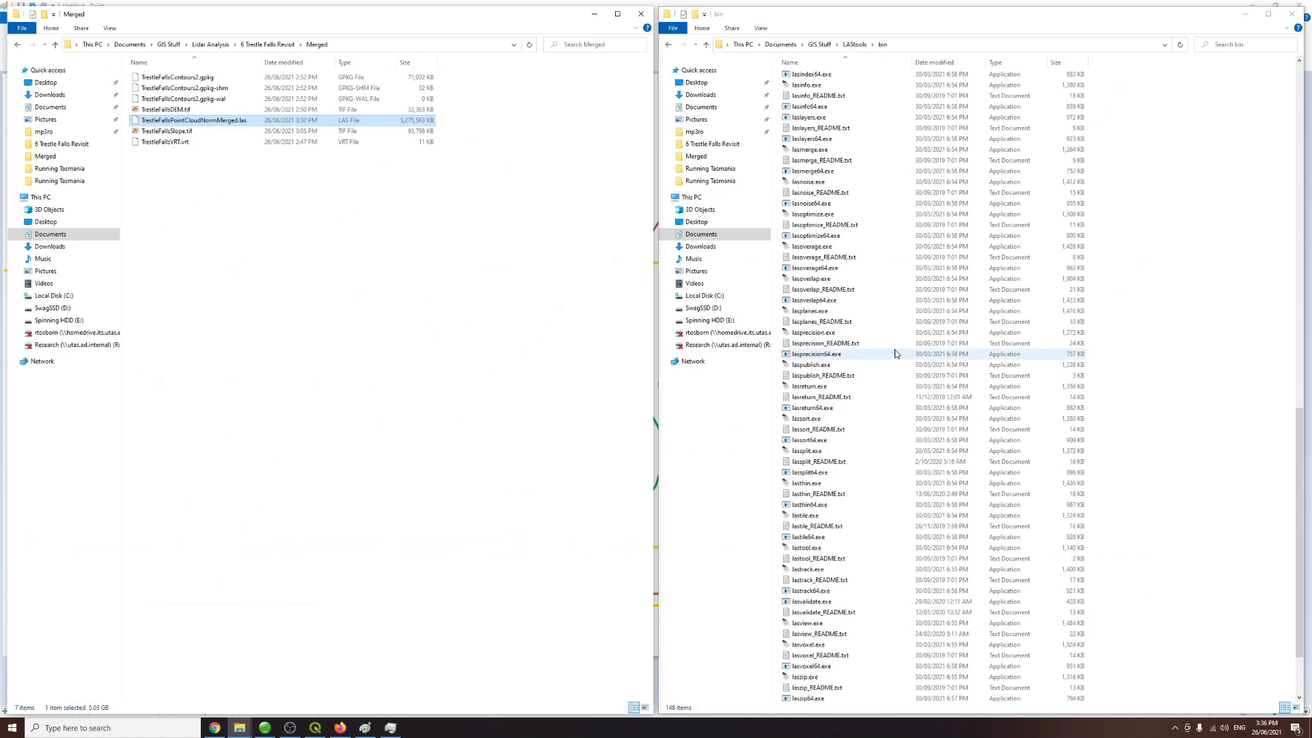
scroll(852, 355, up, 2)
scroll(852, 355, up, 3)
scroll(852, 368, up, 5)
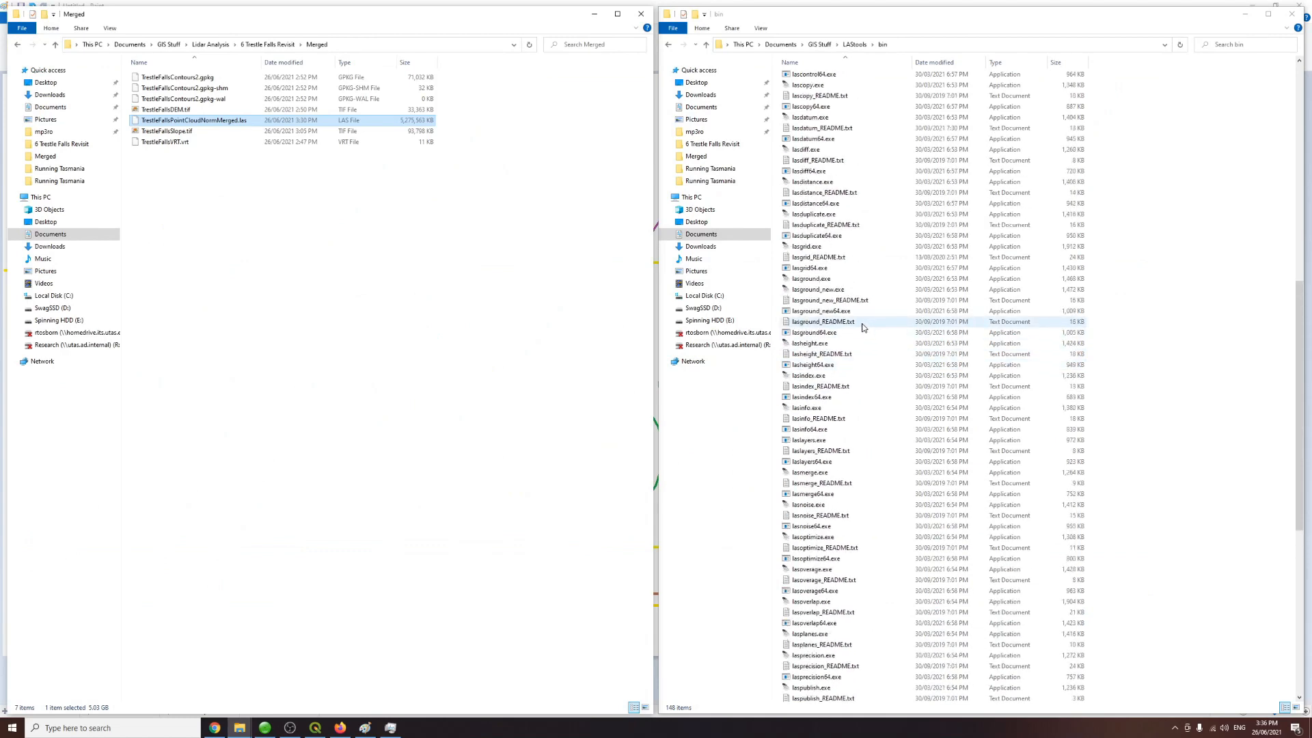
scroll(863, 328, down, 1)
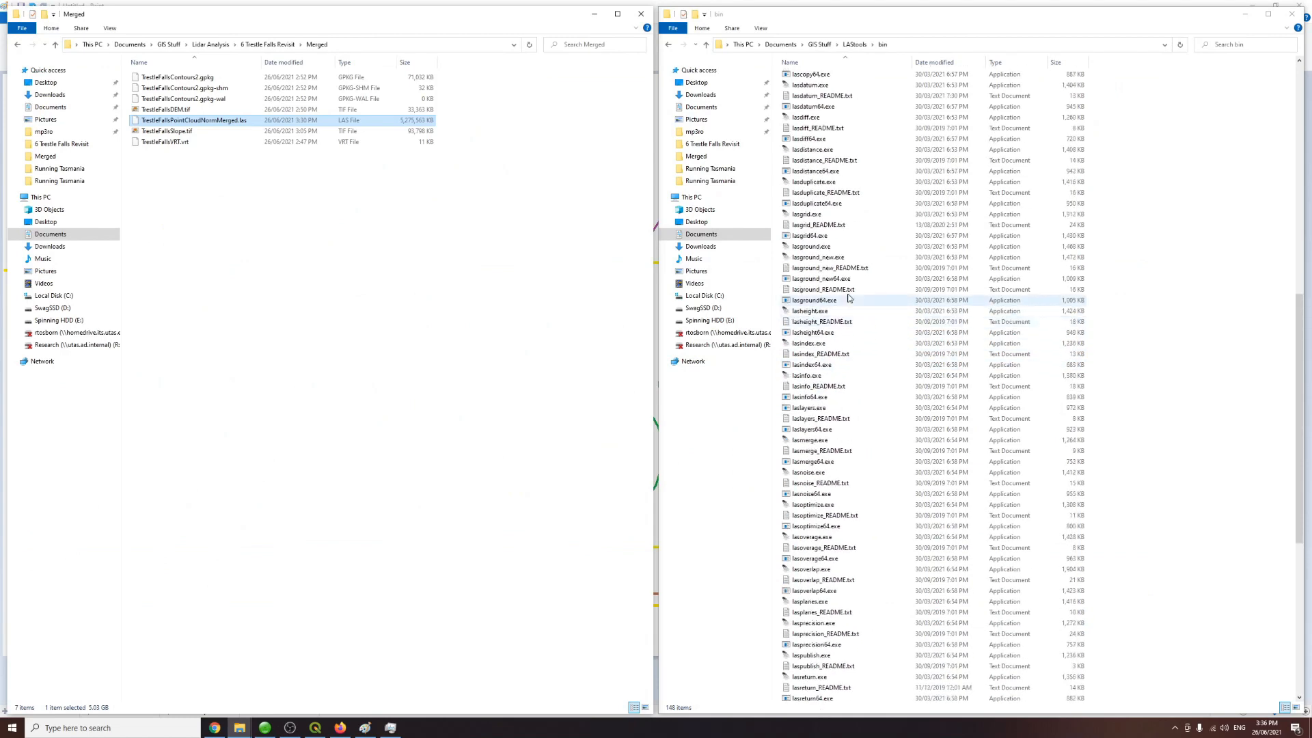
double_click(813, 214)
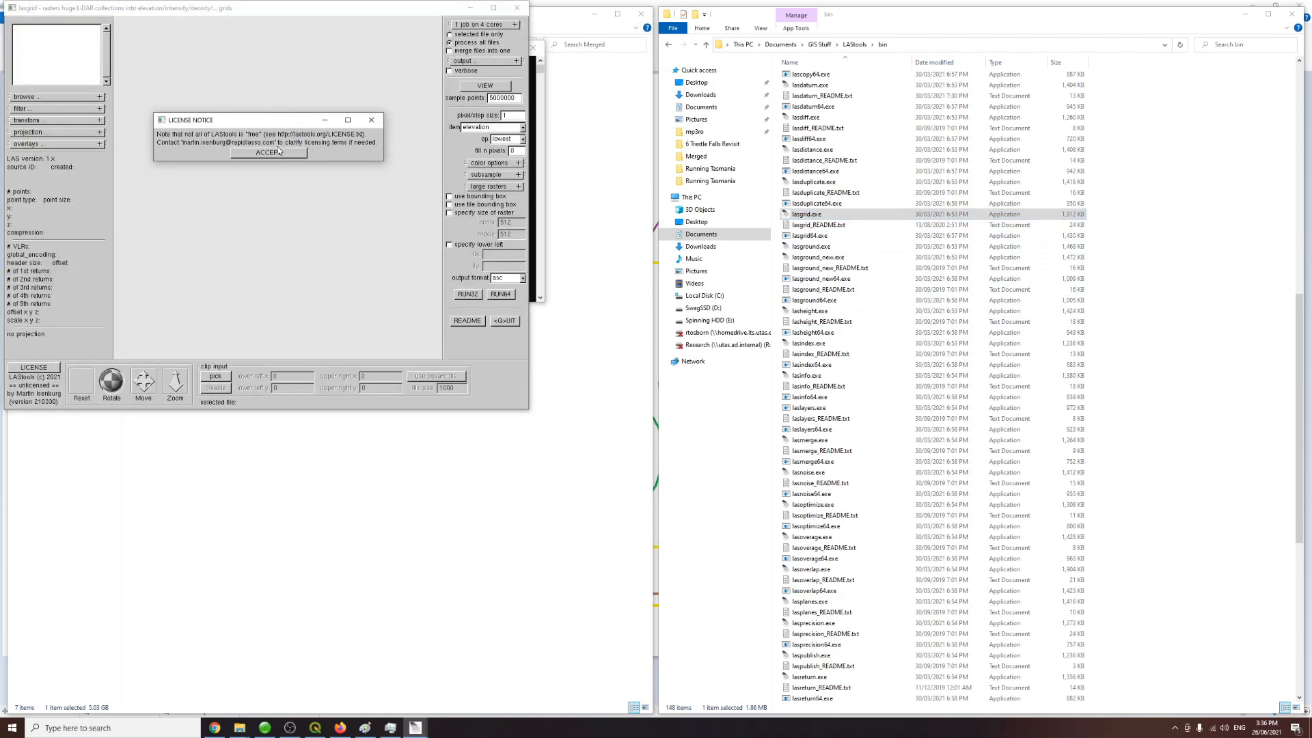
Step: Accept the licence notice and reposition the console and lasgrid windows
click(279, 151)
drag(281, 3, 437, 85)
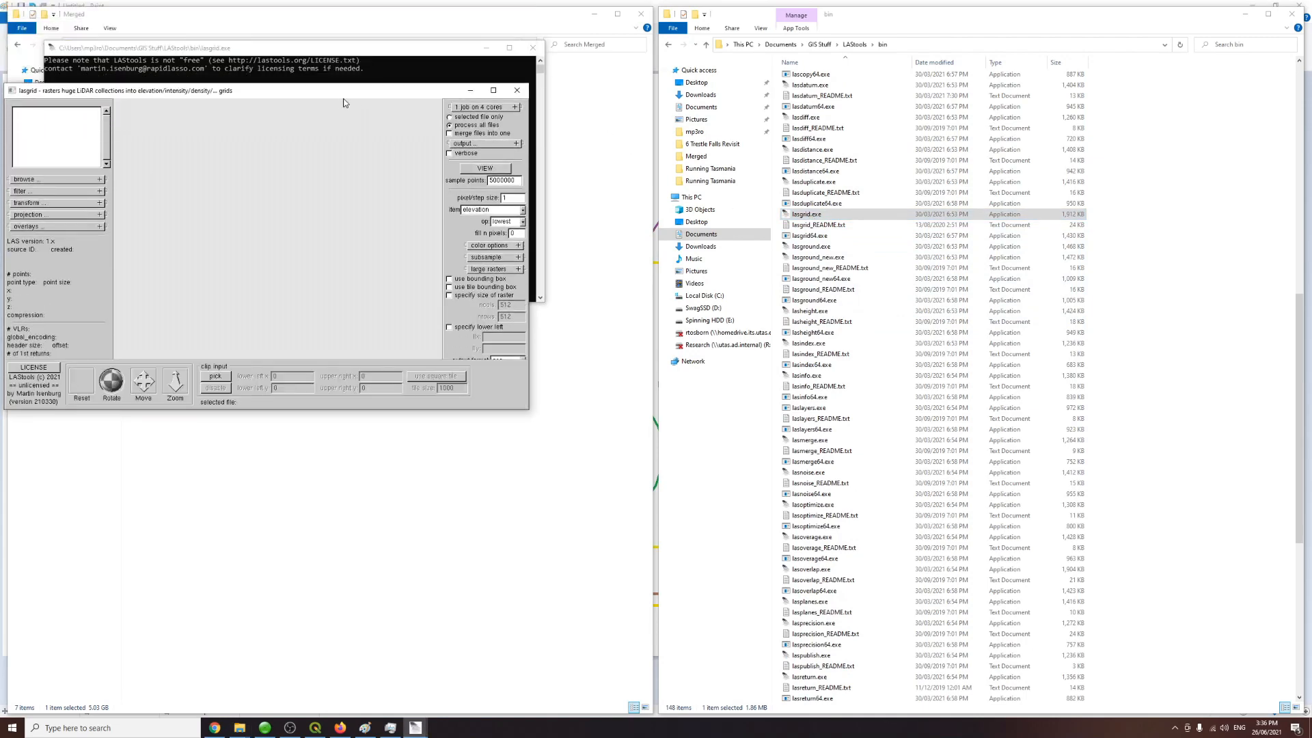
drag(304, 97, 743, 194)
Step: Browse the folders and load TrestleFallsPointCloudNormMerged.las from the Merged folder into lasgrid
click(507, 274)
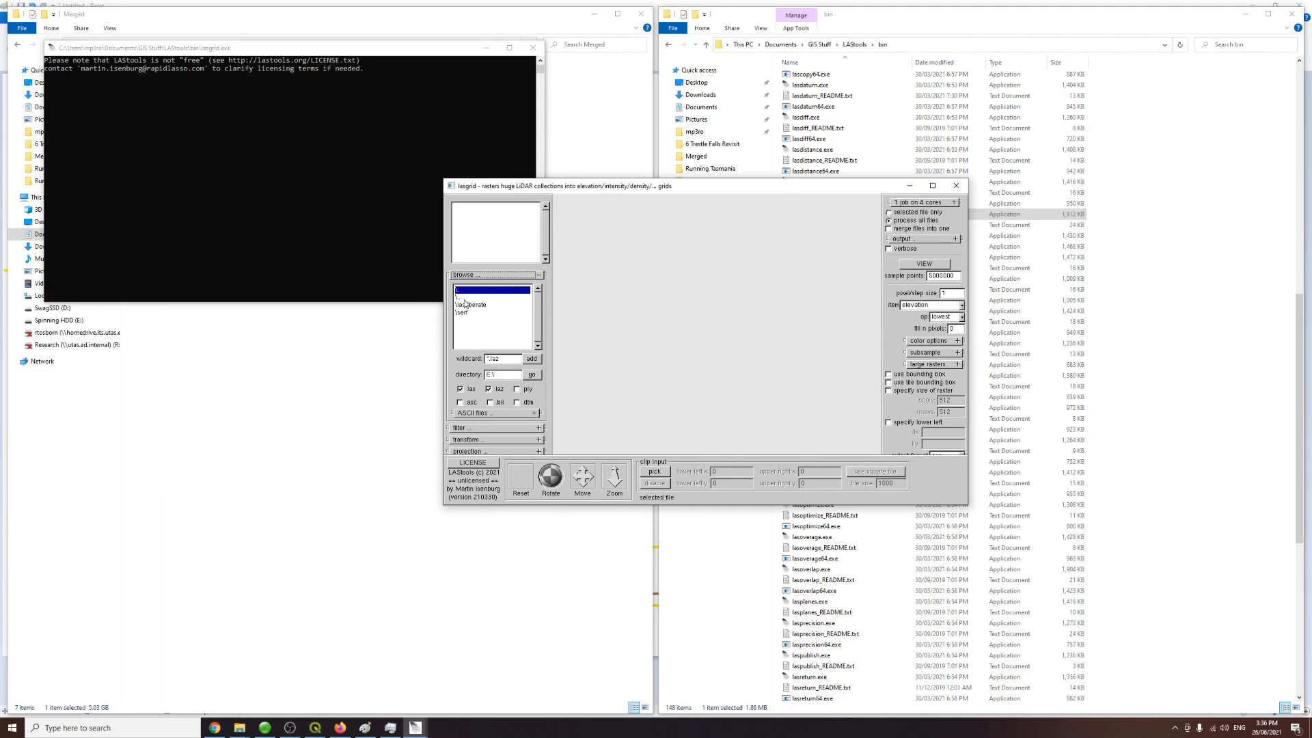
double_click(462, 298)
double_click(475, 321)
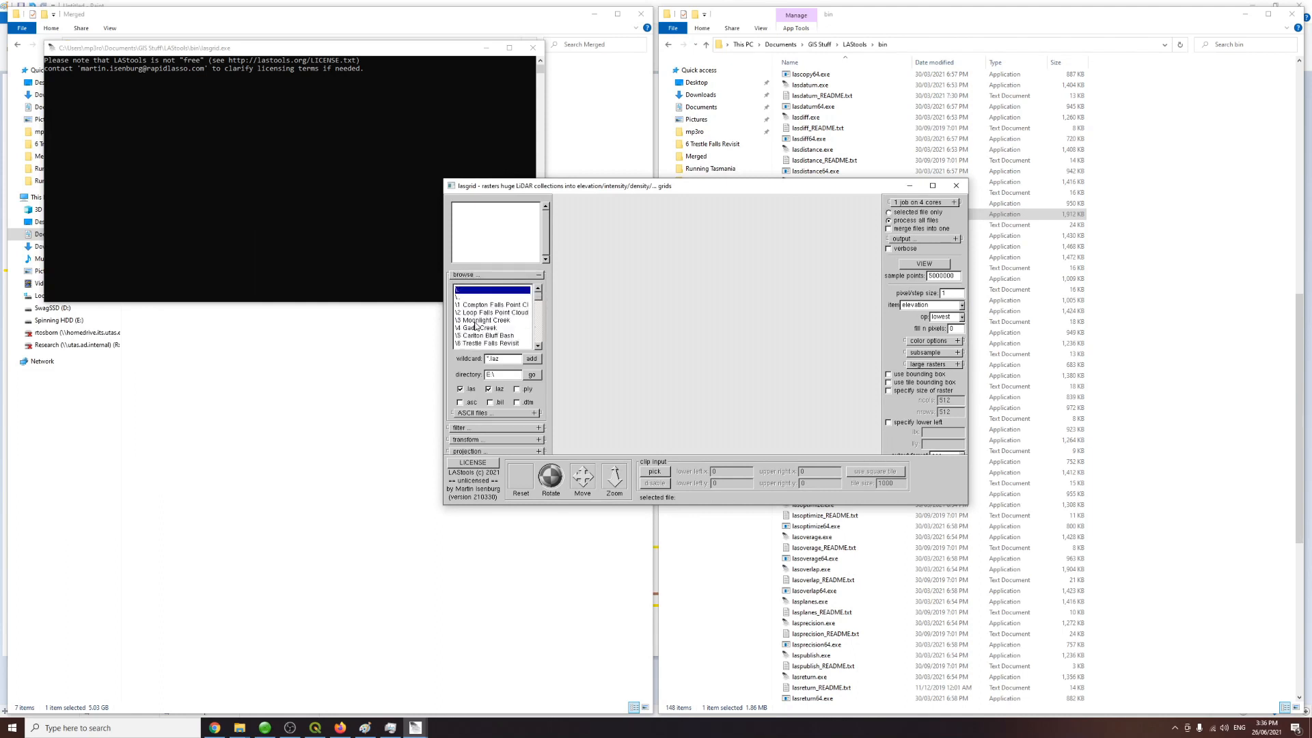
click(538, 345)
double_click(499, 336)
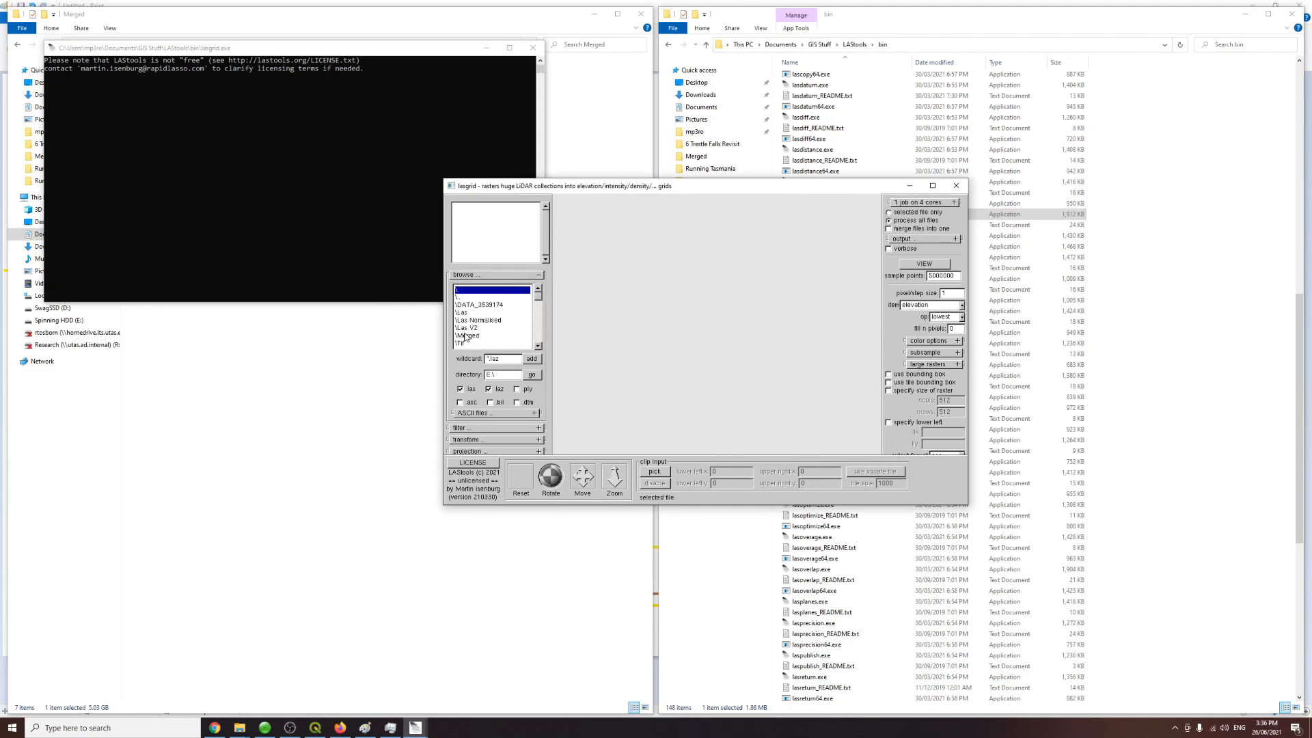
double_click(468, 336)
double_click(496, 307)
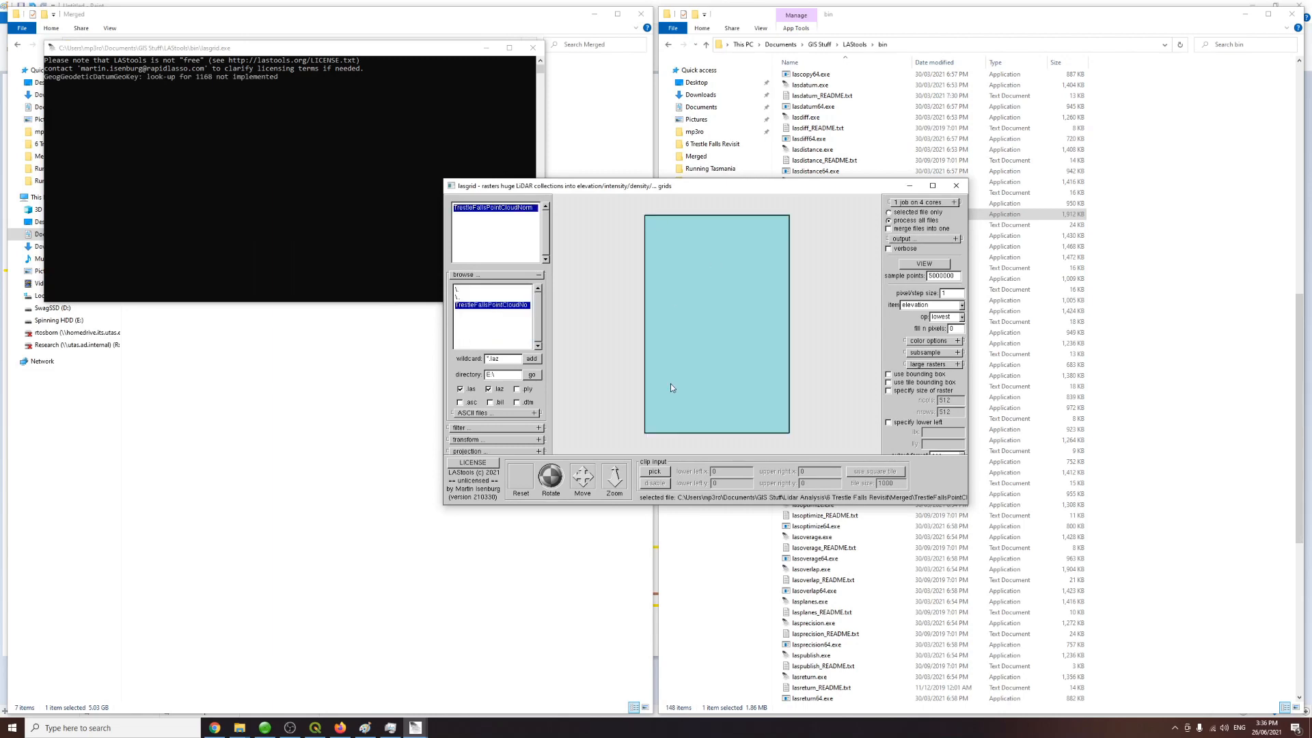
Step: Enlarge the lasgrid window and set the pixel/step size to 4
drag(555, 185, 438, 111)
drag(853, 430, 943, 583)
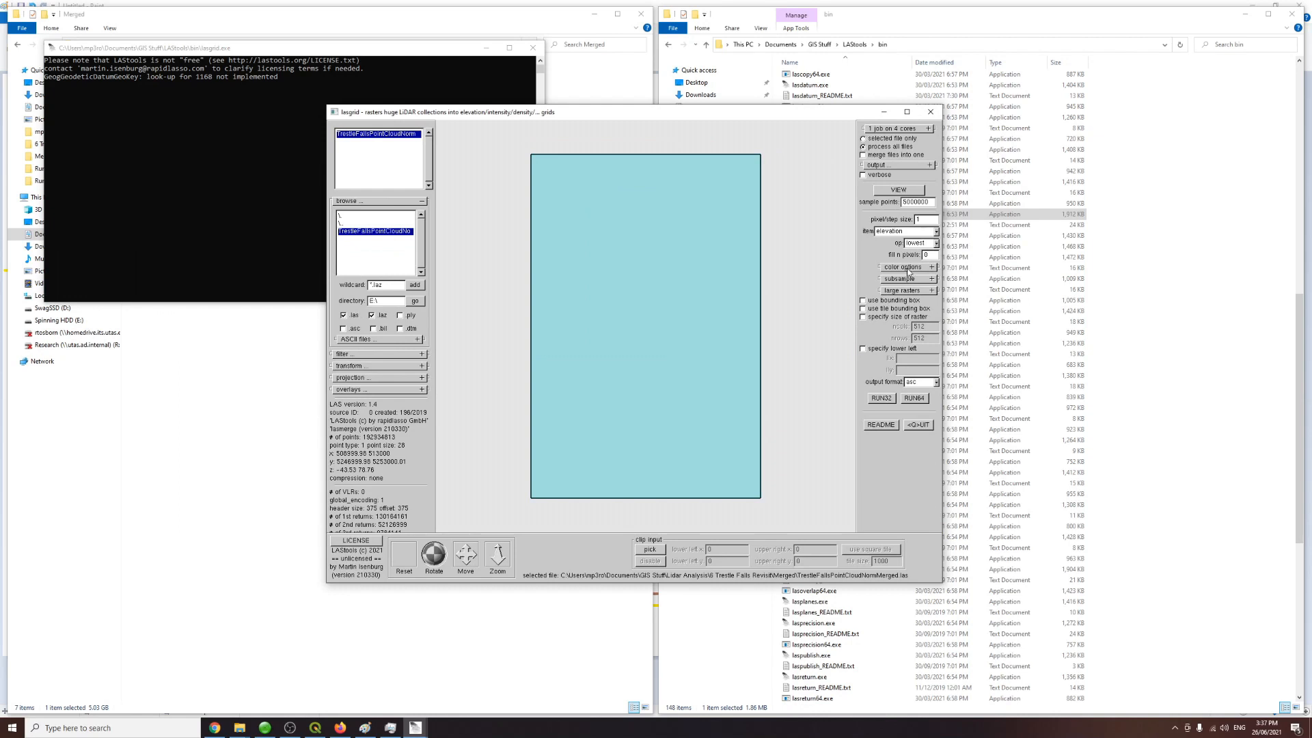
double_click(926, 220)
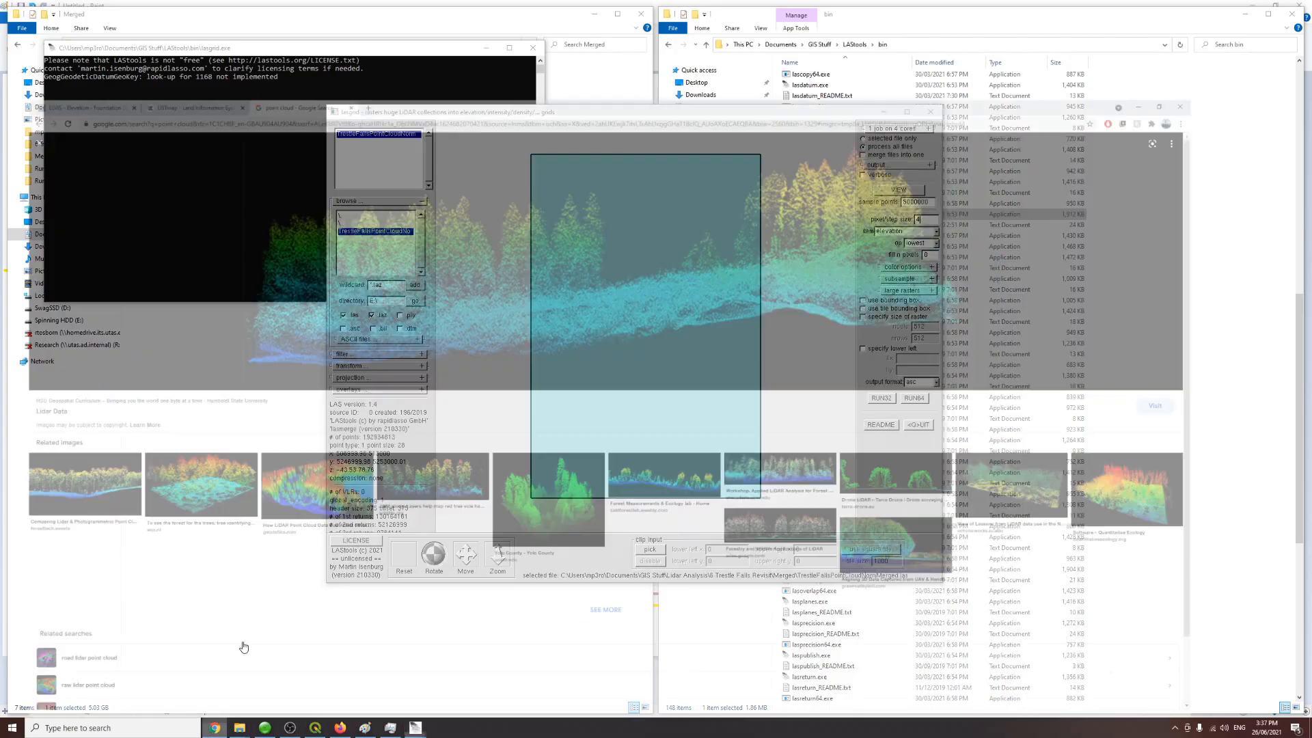
Step: In LISTmap, search layers for lidar and add the LIDAR Coverage Index - All Projects layer
click(214, 727)
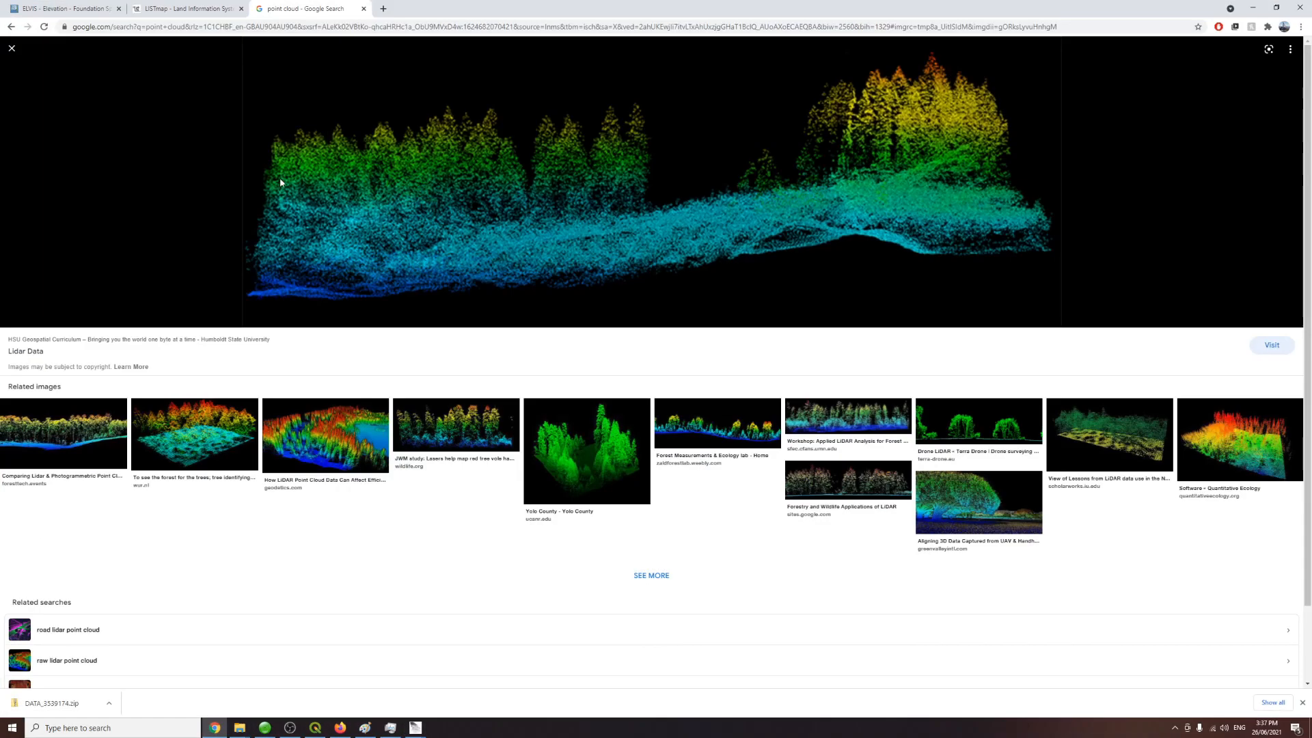
click(190, 8)
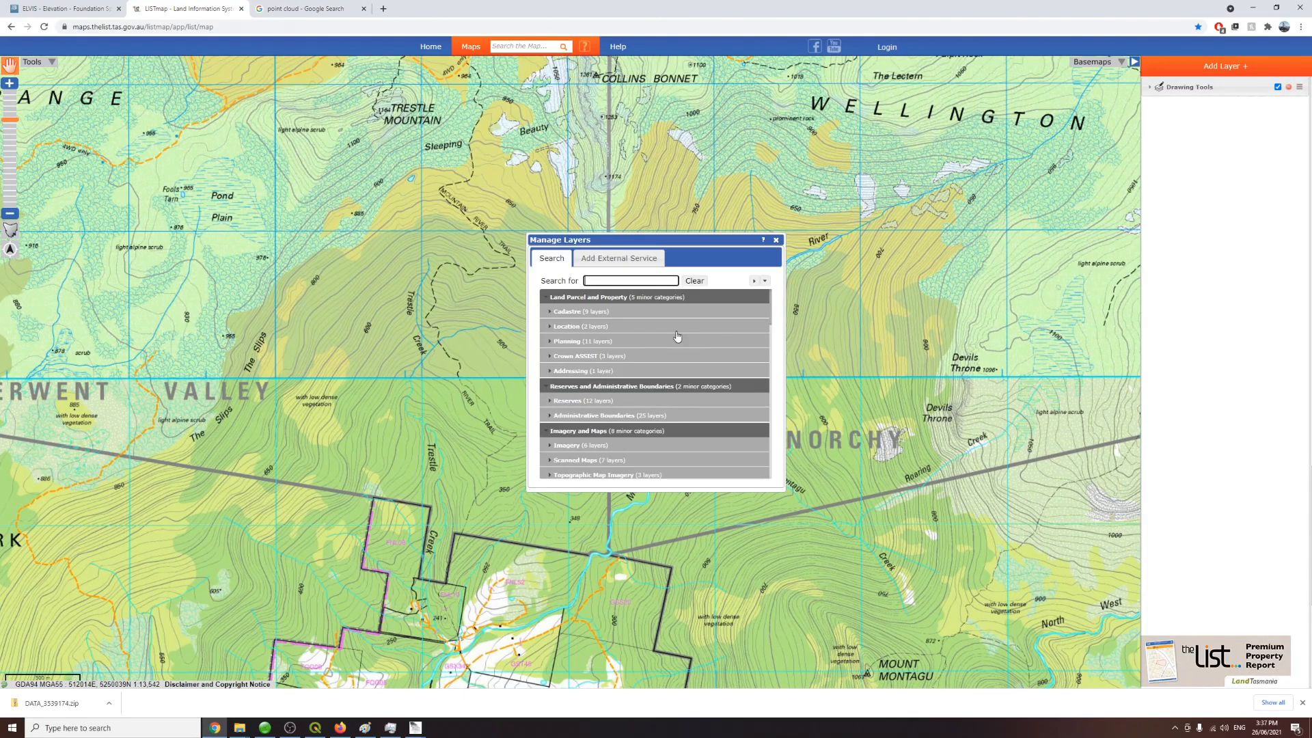
text(lidar)
click(587, 311)
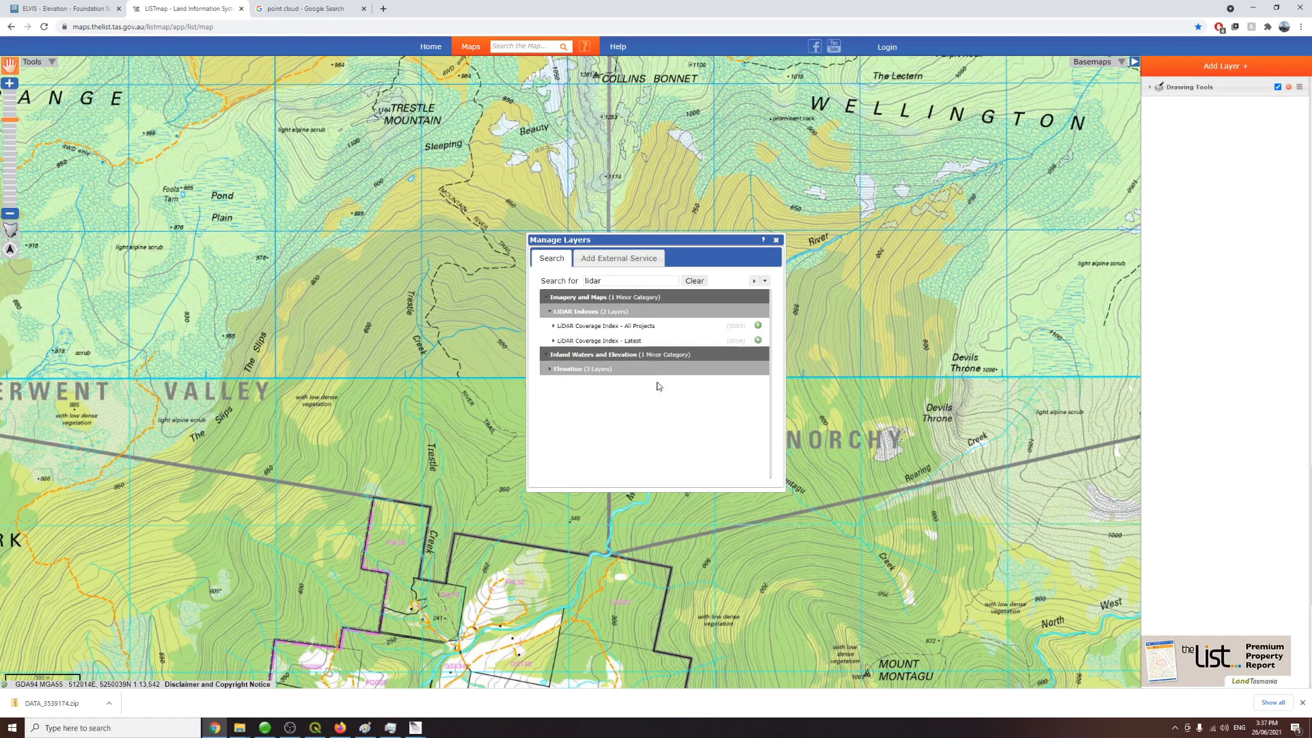
click(757, 325)
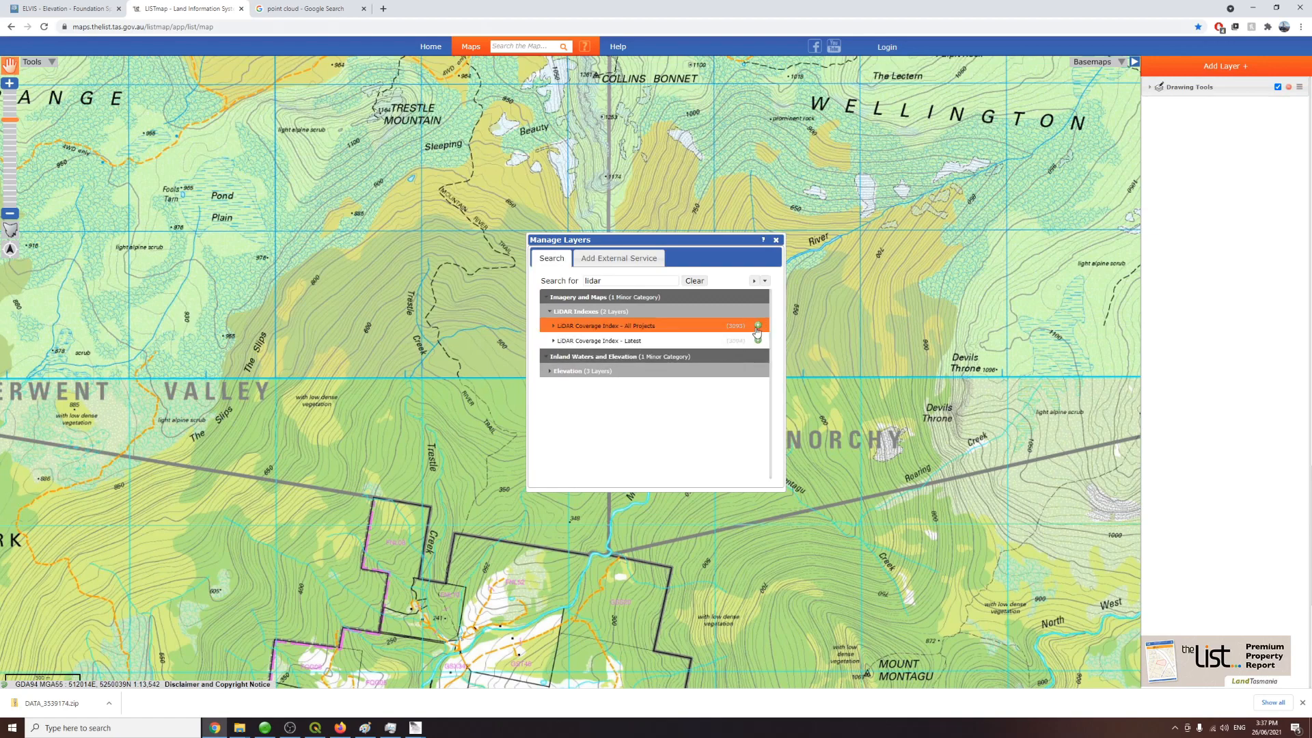
click(776, 240)
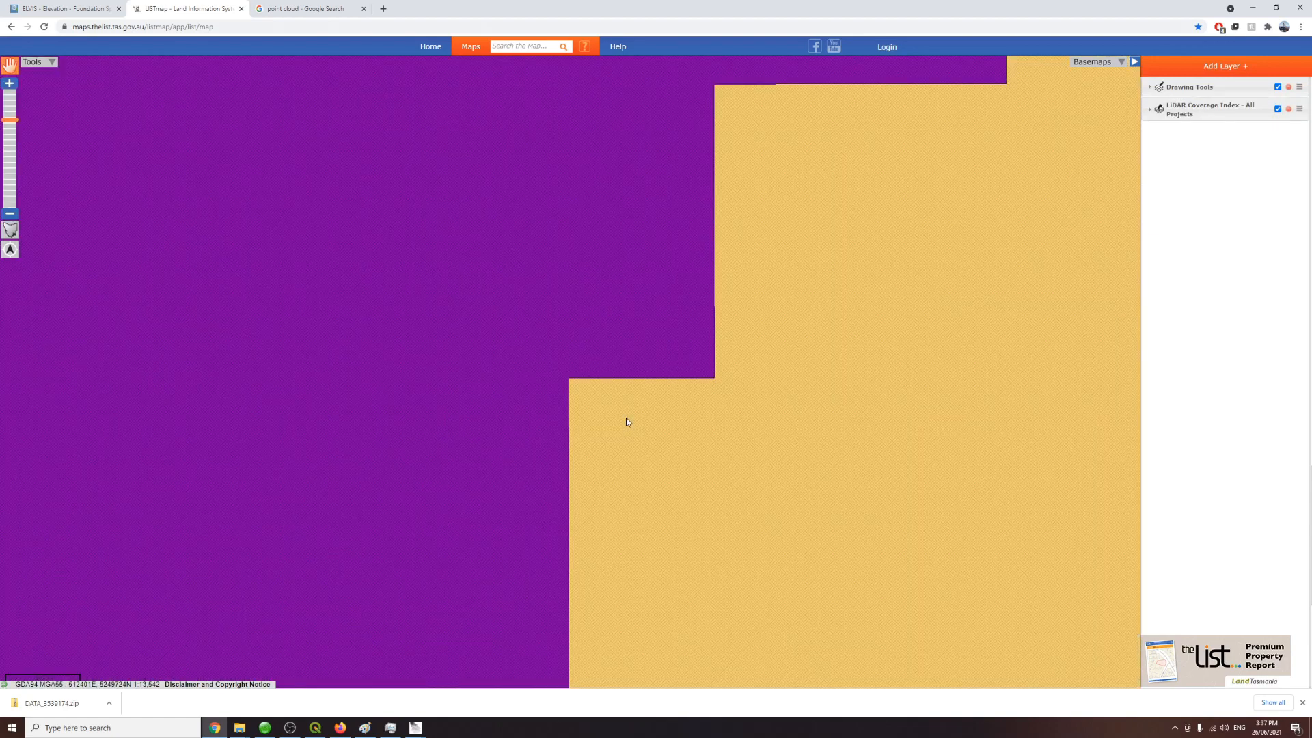
Step: Identify the LiDAR coverage at the study area and read its project attributes
click(504, 393)
scroll(712, 417, down, 3)
scroll(711, 415, up, 3)
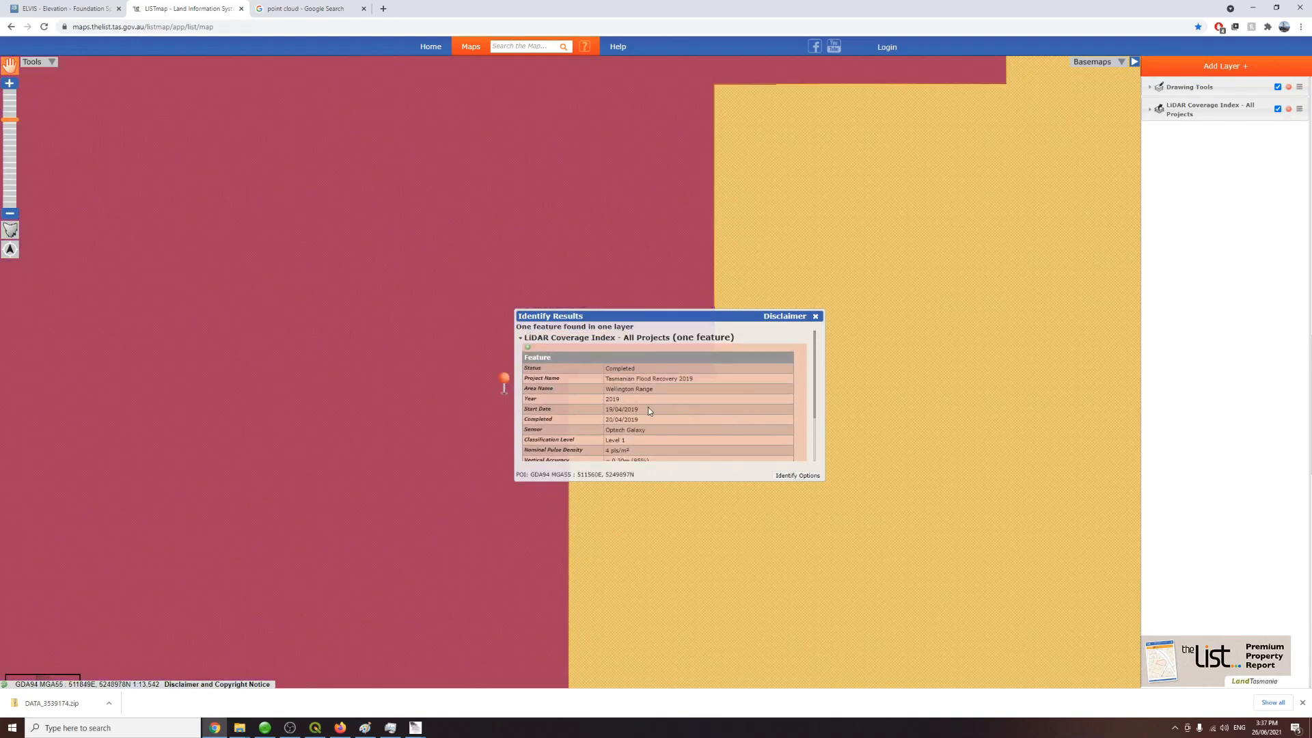
drag(627, 378, 693, 379)
scroll(701, 395, down, 2)
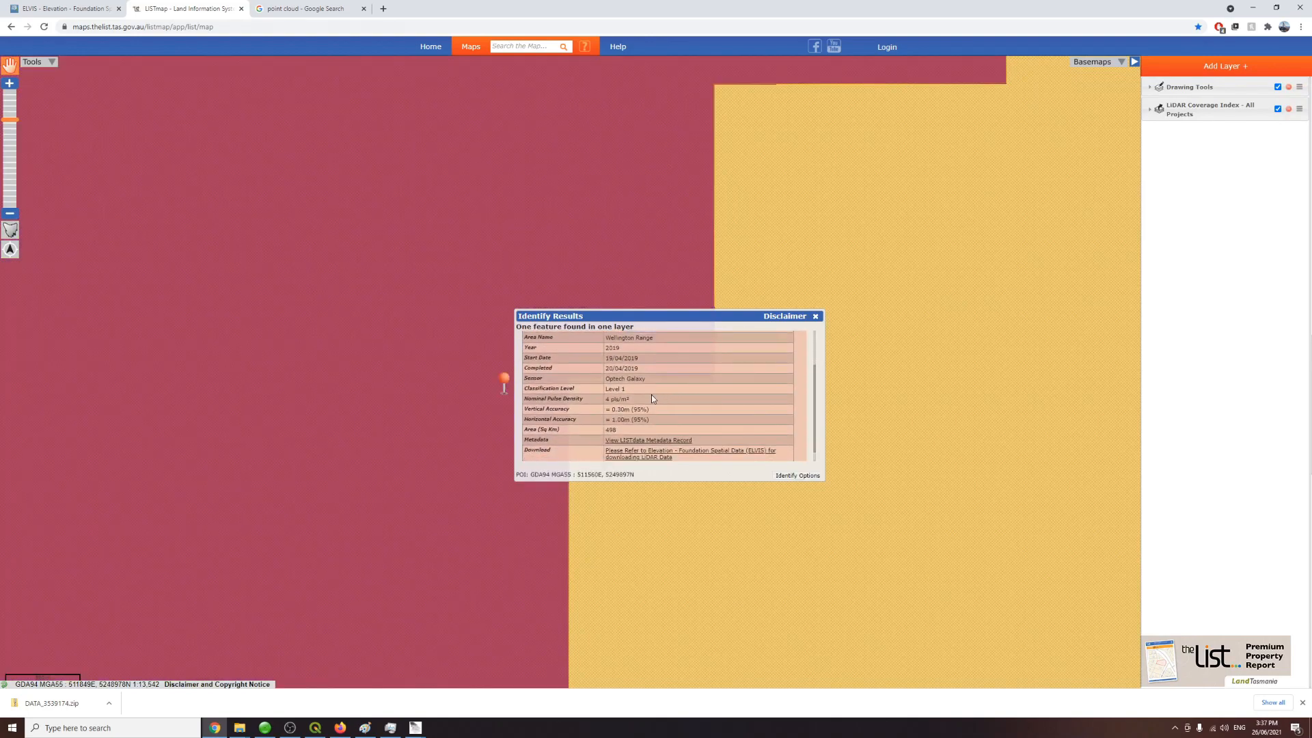
drag(609, 398, 629, 399)
click(631, 402)
Step: Compare the lasgrid pixel/step size against the coverage's nominal pulse density in the identify results
mouse_move(422, 733)
click(473, 673)
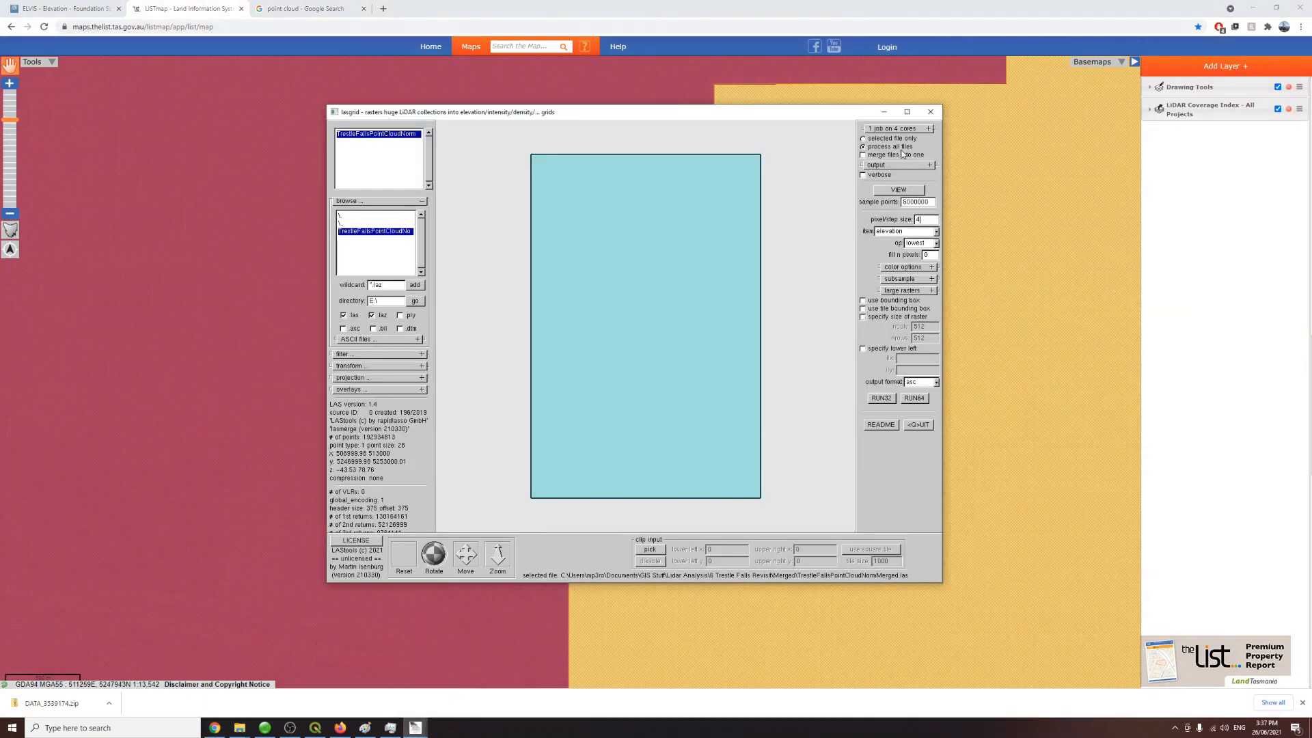
click(885, 112)
mouse_move(416, 728)
click(374, 676)
click(471, 675)
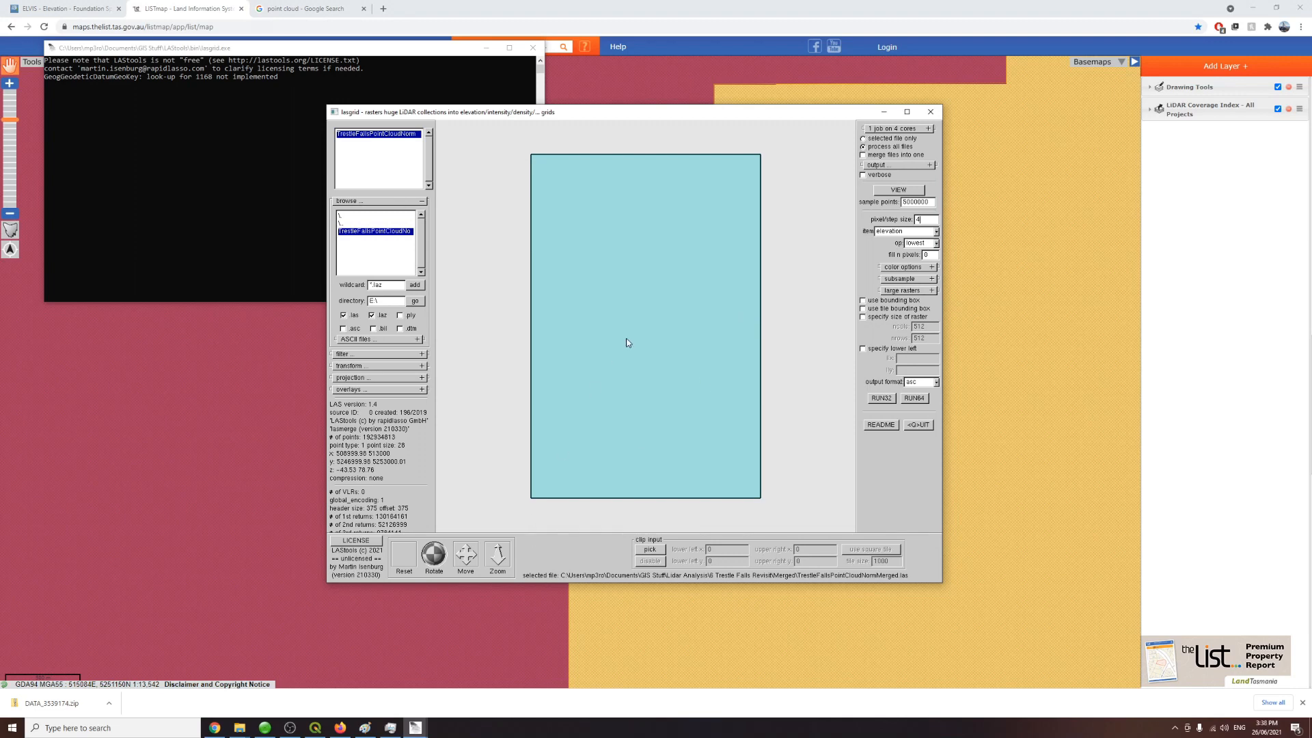
click(884, 111)
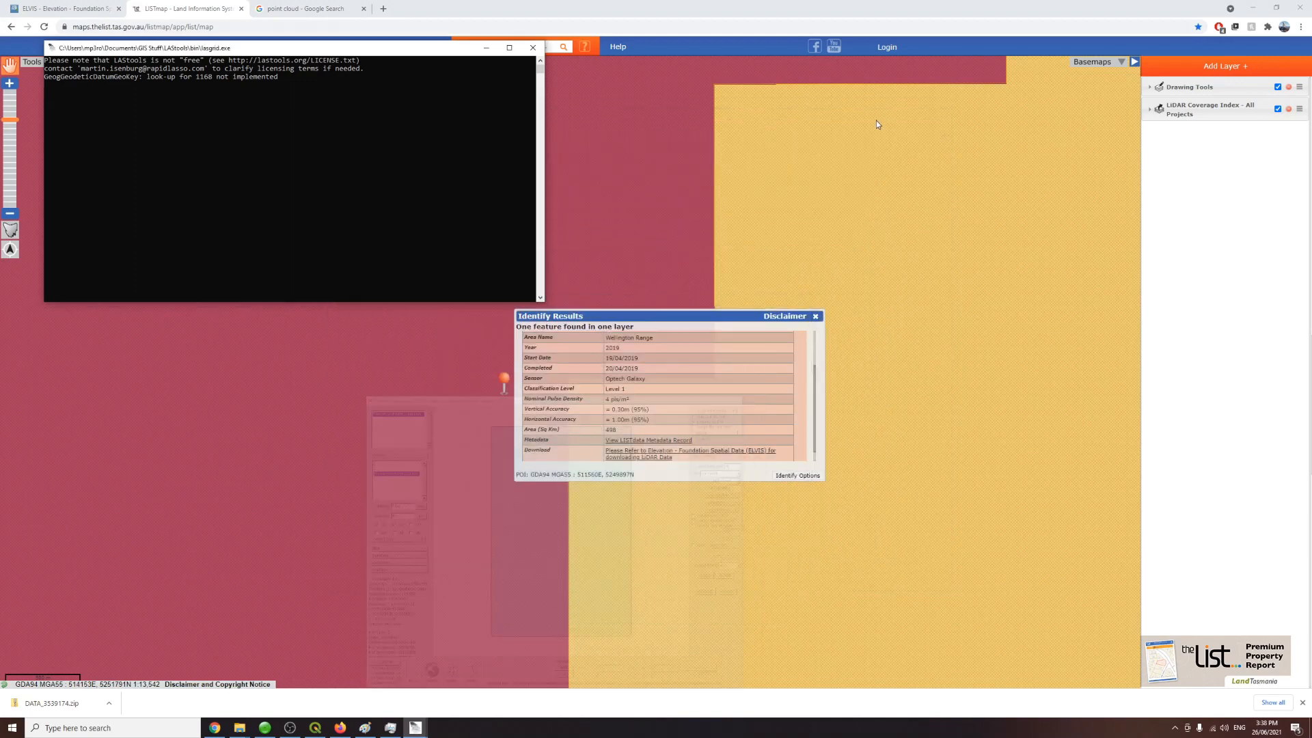
double_click(607, 400)
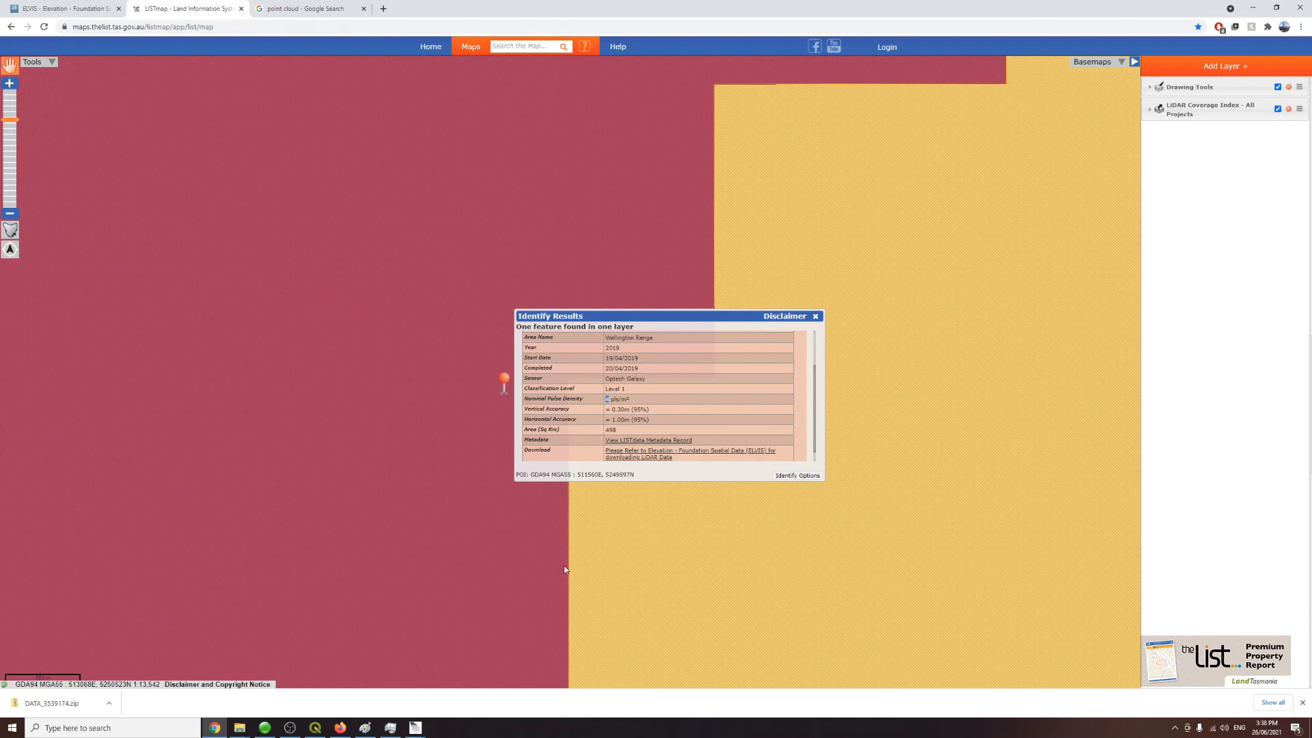
mouse_move(416, 728)
click(451, 700)
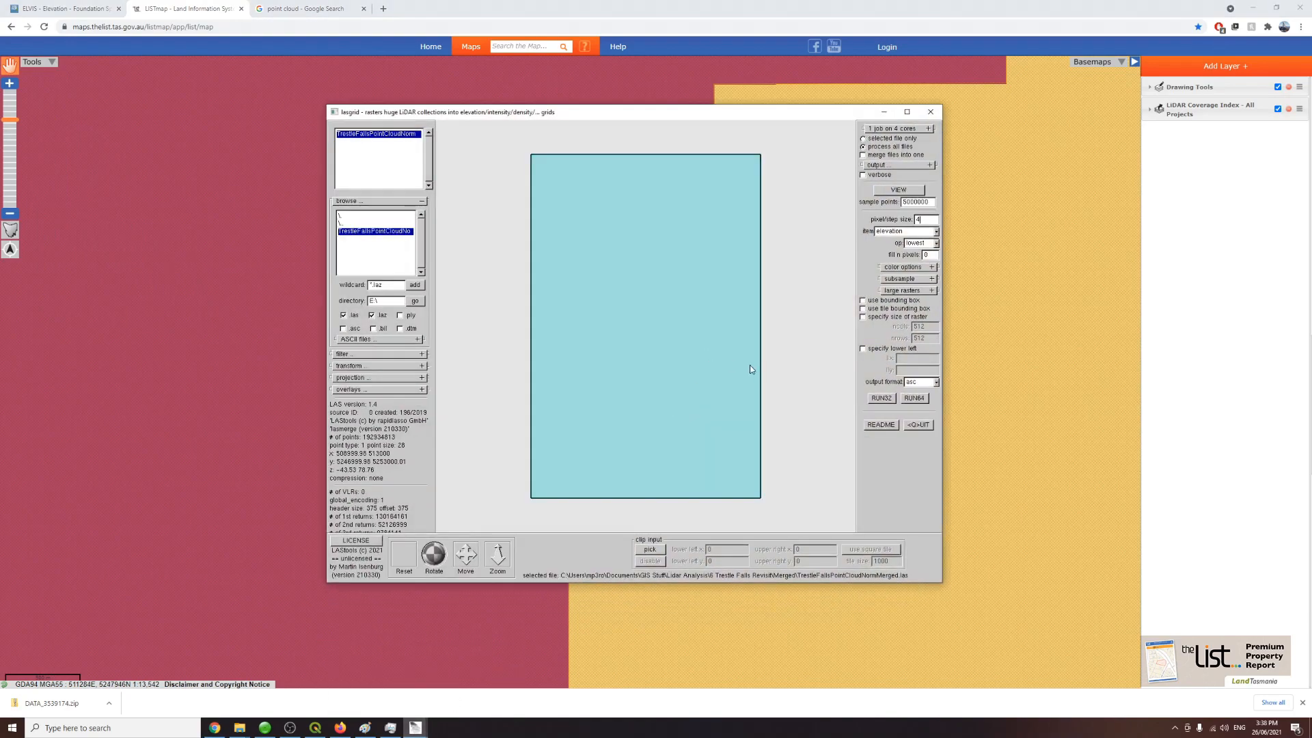
double_click(922, 220)
click(215, 727)
scroll(656, 419, up, 3)
scroll(662, 417, down, 5)
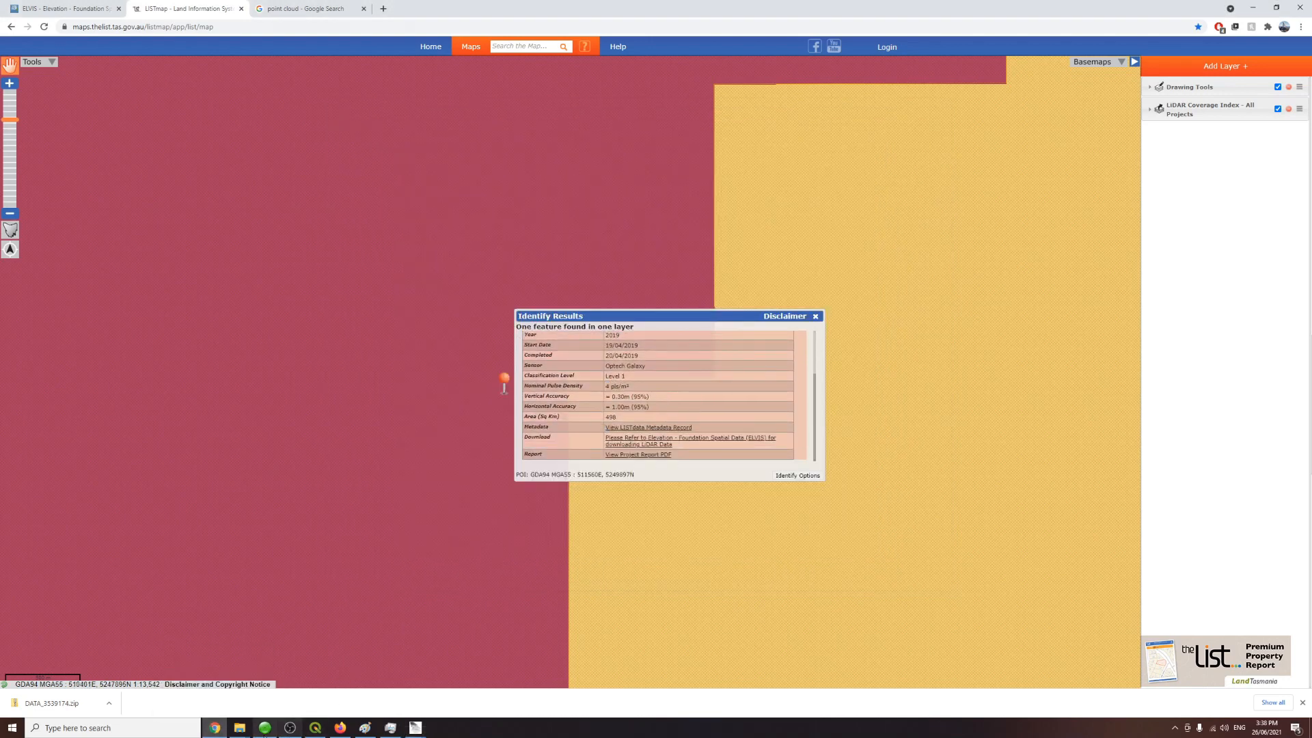
Step: Set lasgrid to rasterise point_density_32bit and write the output as tif
click(241, 727)
click(258, 710)
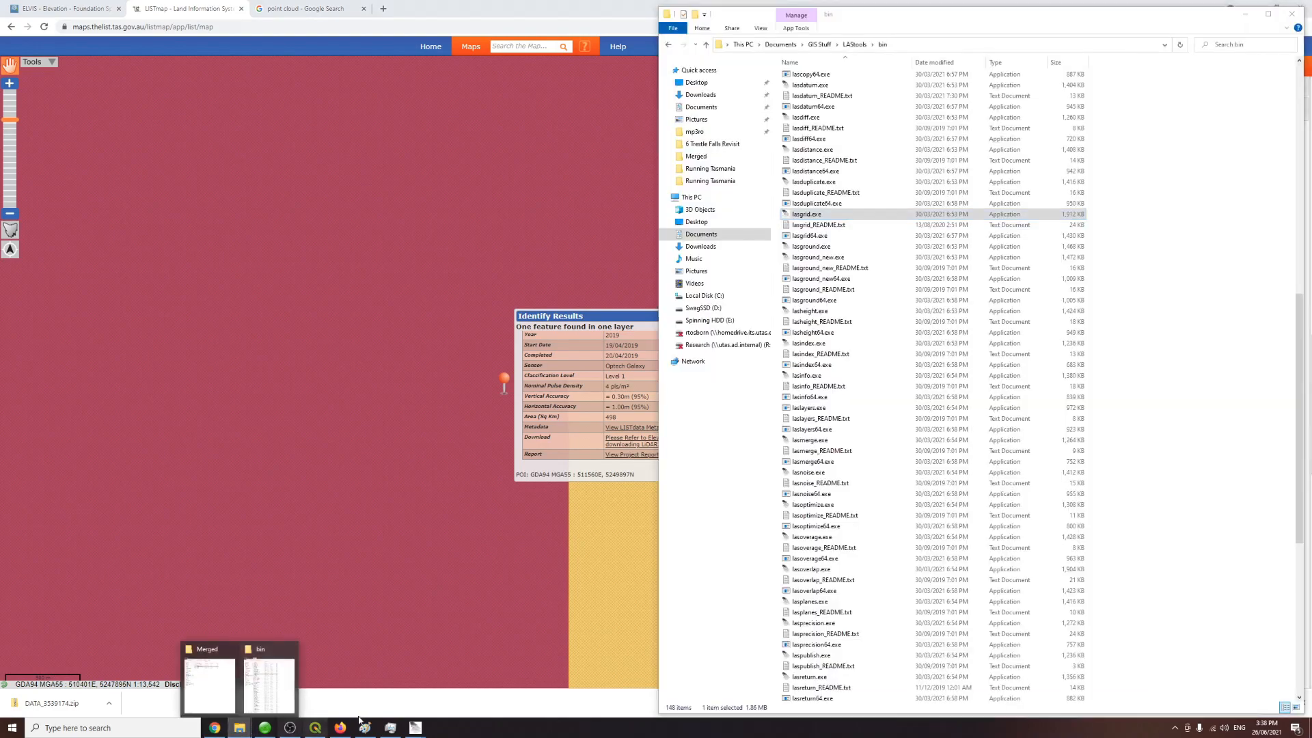
mouse_move(432, 708)
click(410, 690)
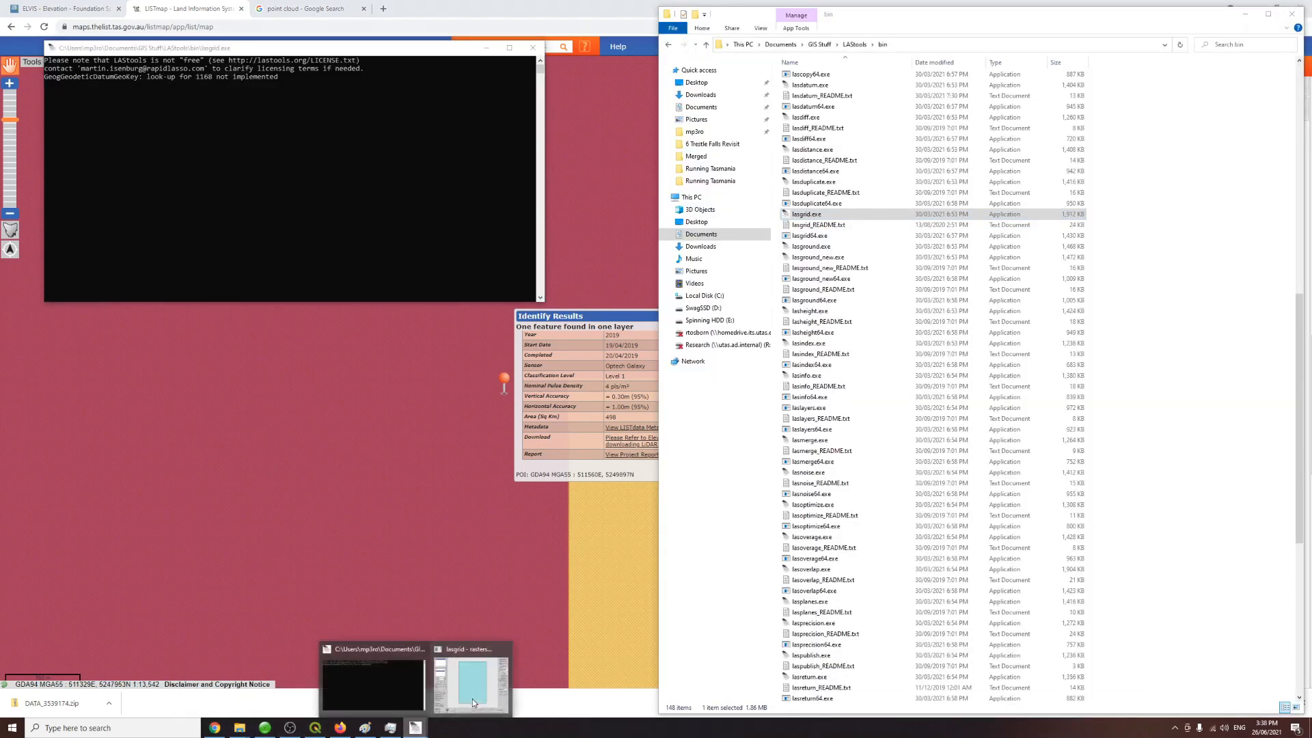
click(471, 684)
click(915, 233)
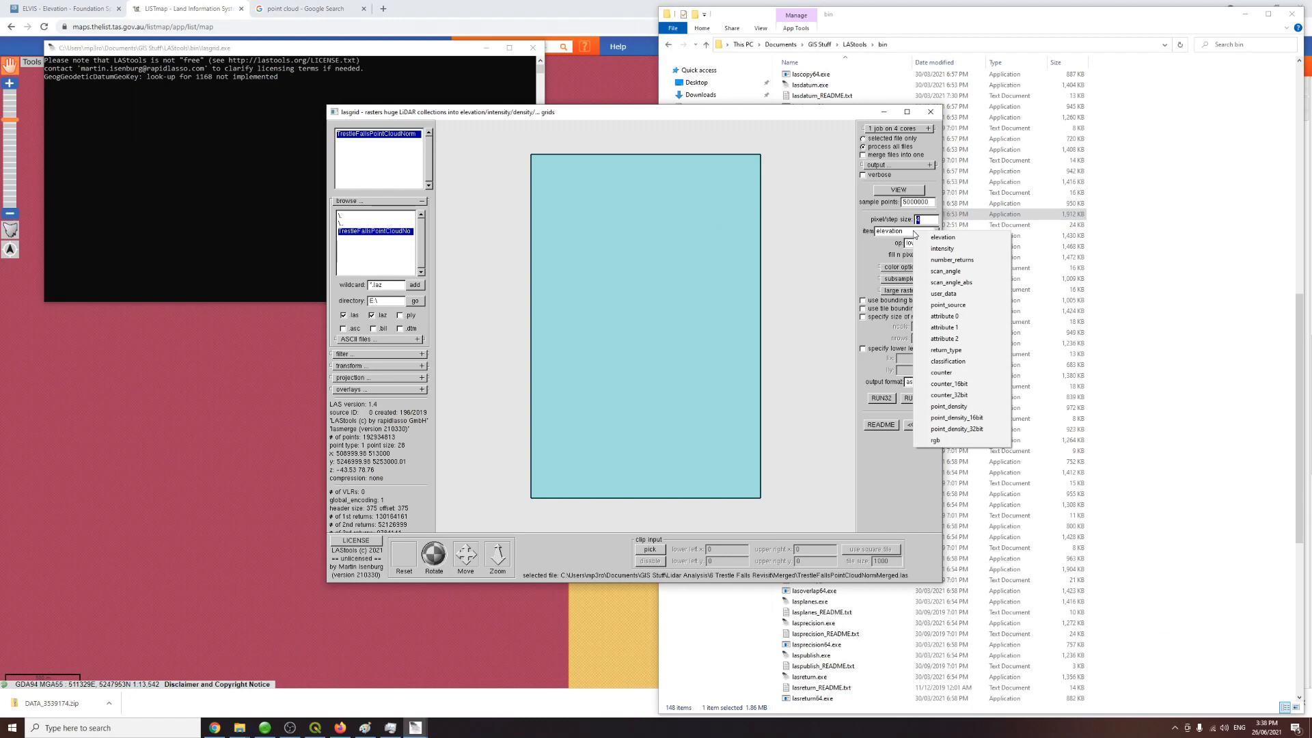
click(957, 429)
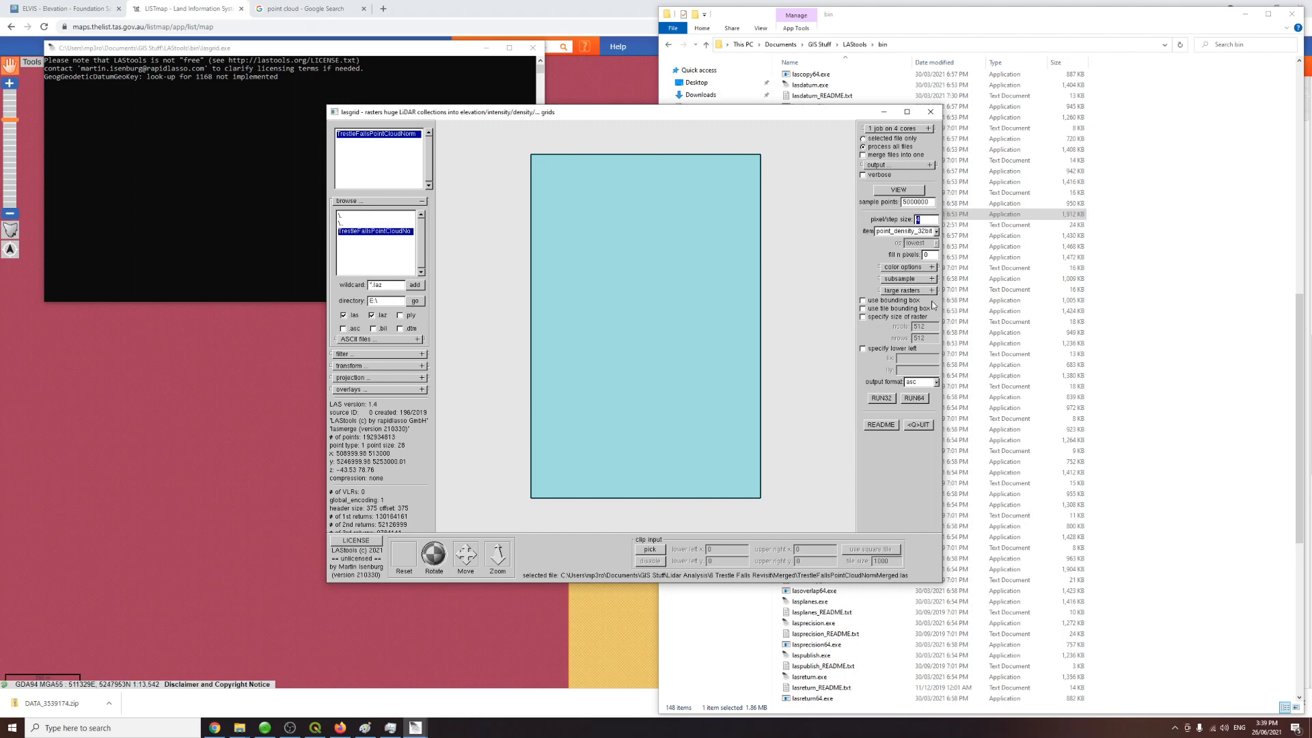
click(935, 382)
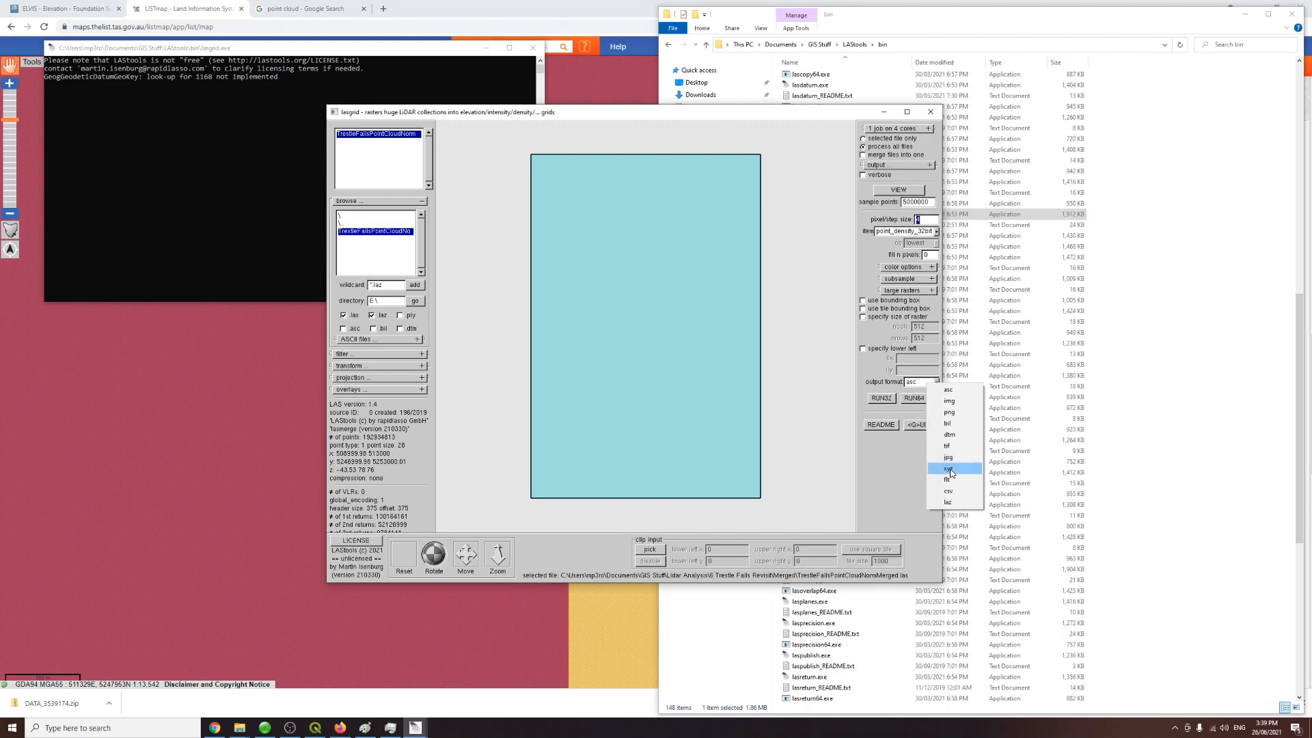
click(956, 445)
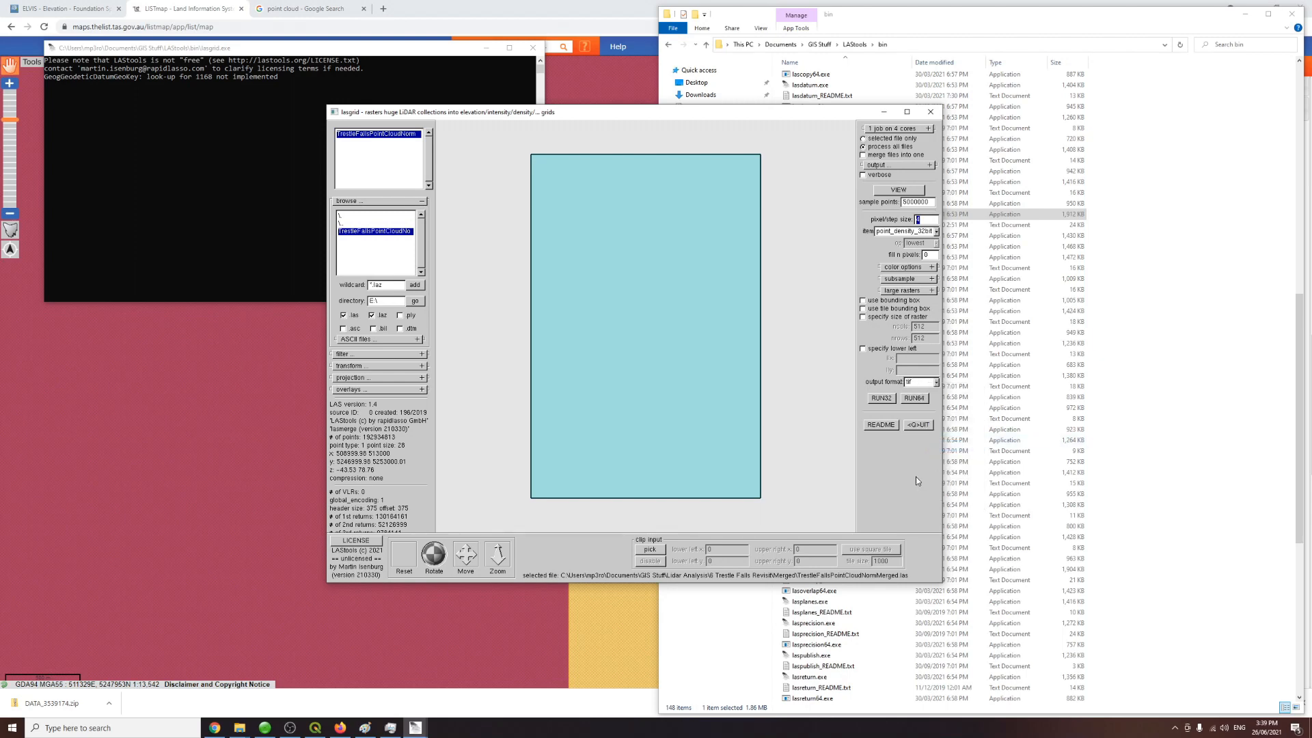
Step: In lasgrid's filter options, add a drop_z_below filter with value -0.5
click(406, 356)
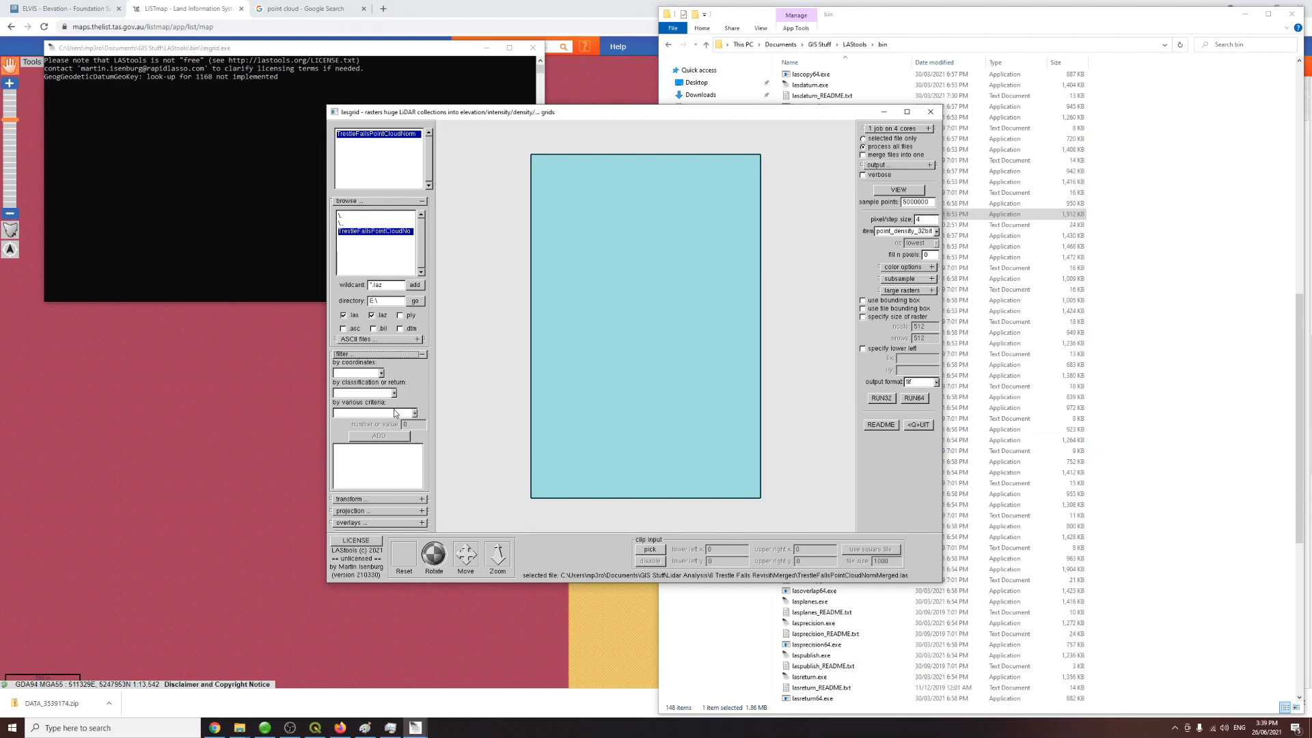
click(381, 374)
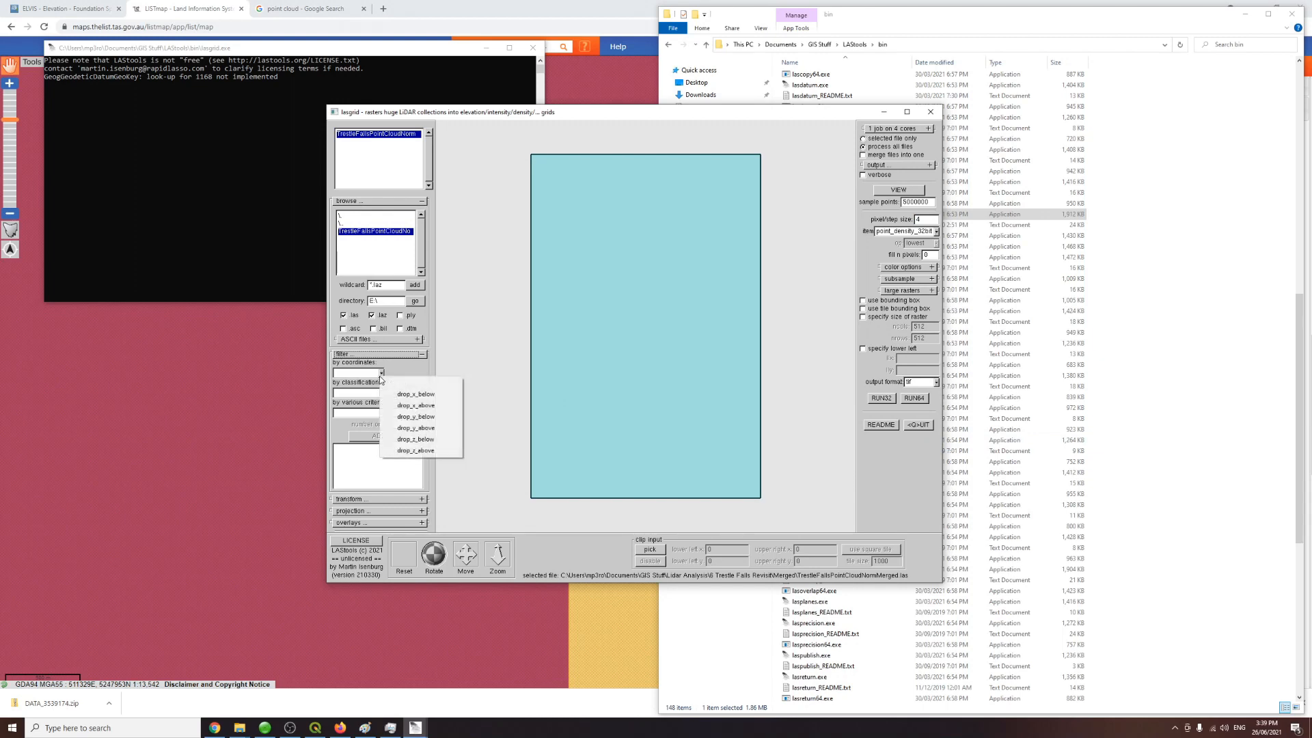
click(413, 442)
click(413, 413)
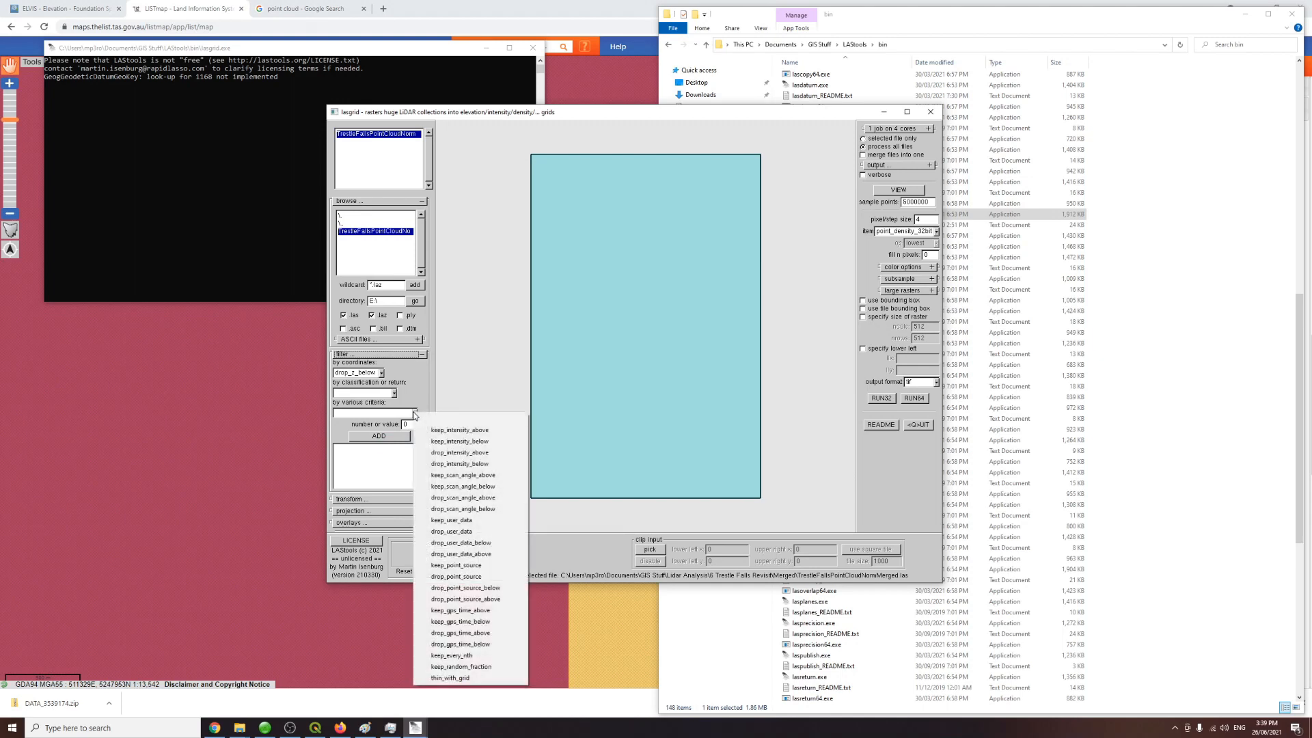
click(395, 393)
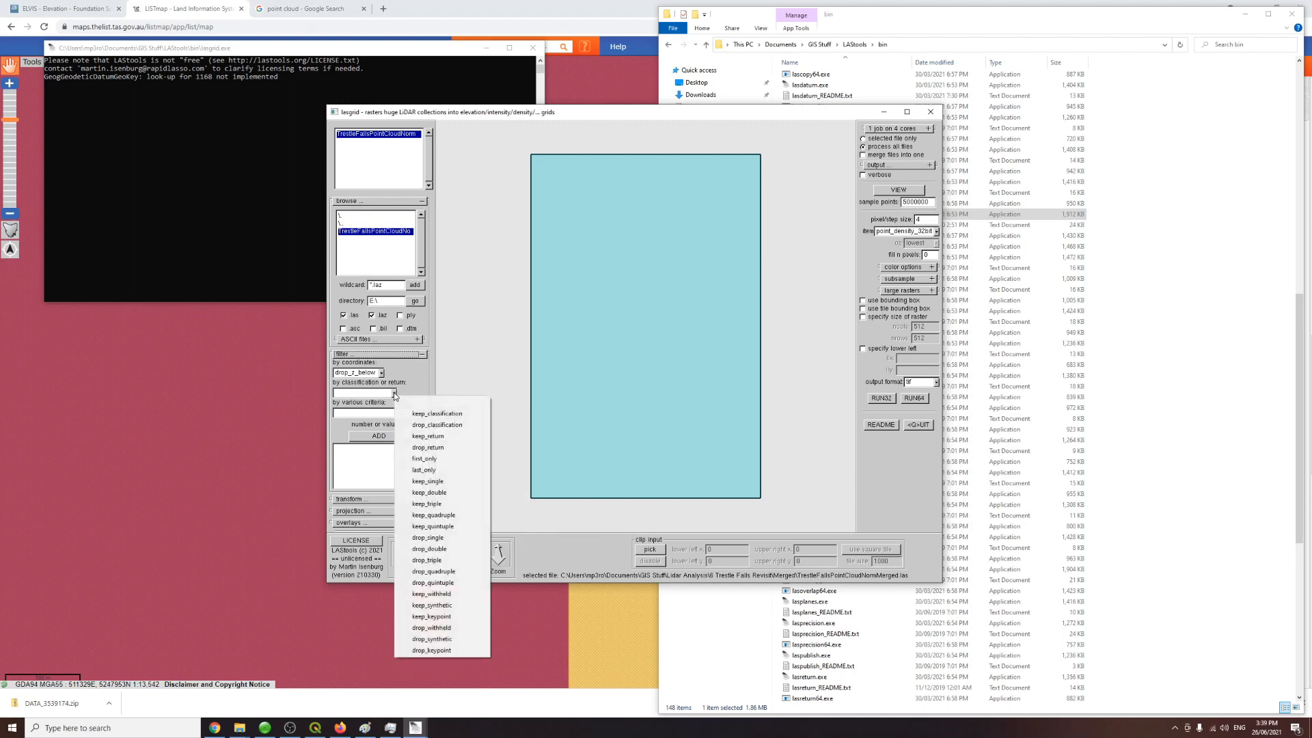
click(401, 392)
click(415, 423)
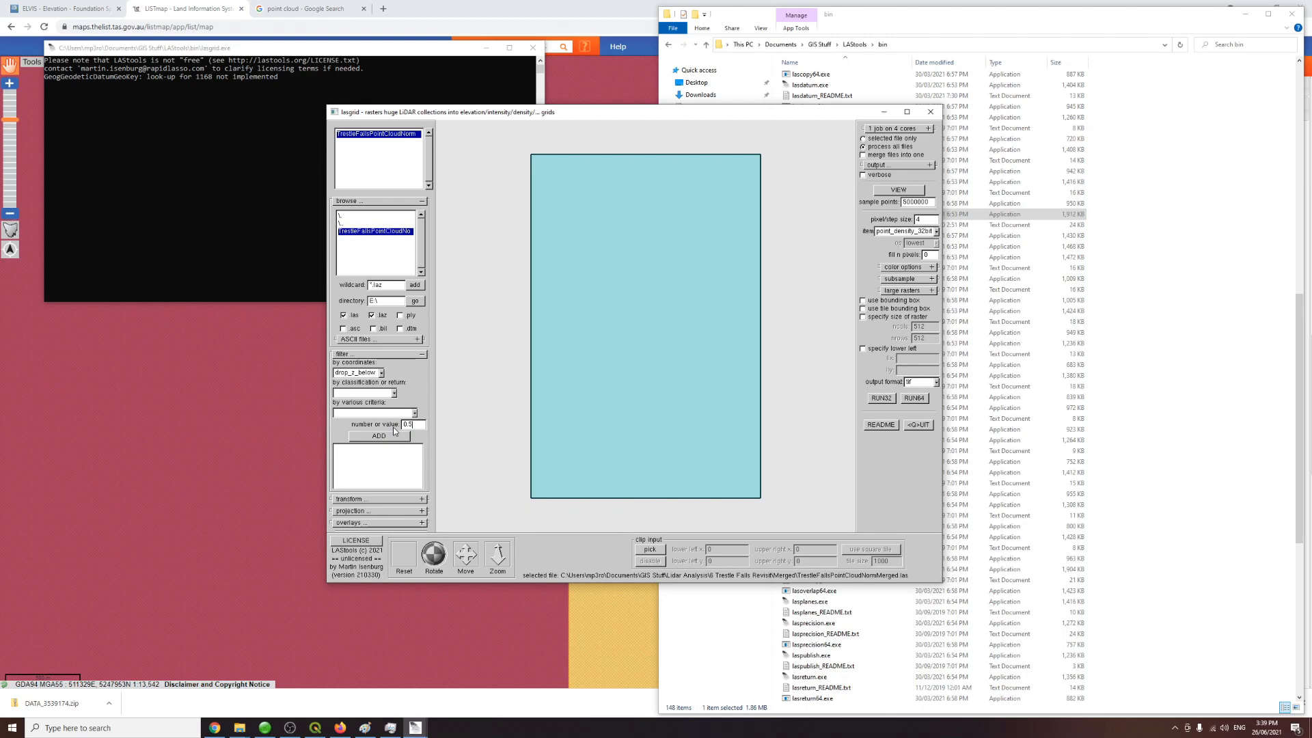
key(BackSpace)
key(BackSpace)
text(-0.5)
click(402, 436)
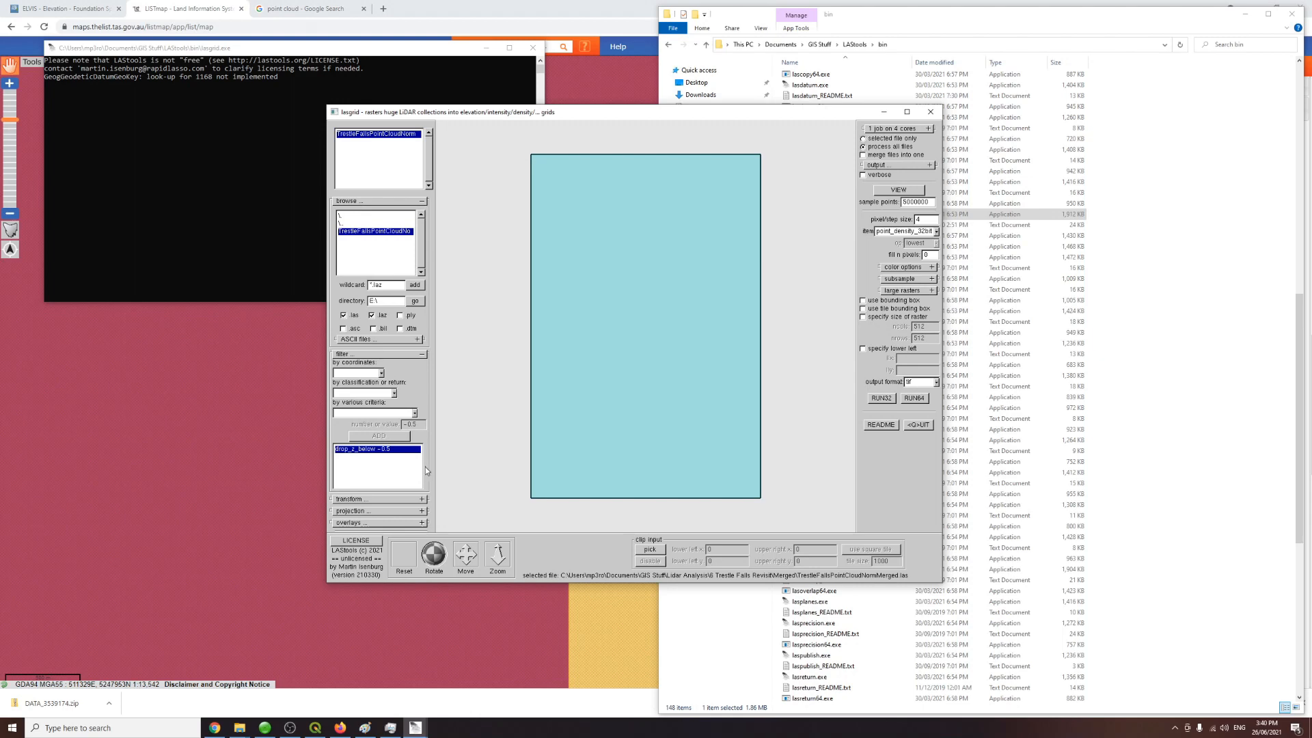
Step: Add a drop_z_above filter with value 0.25 to the lasgrid filter list
click(382, 373)
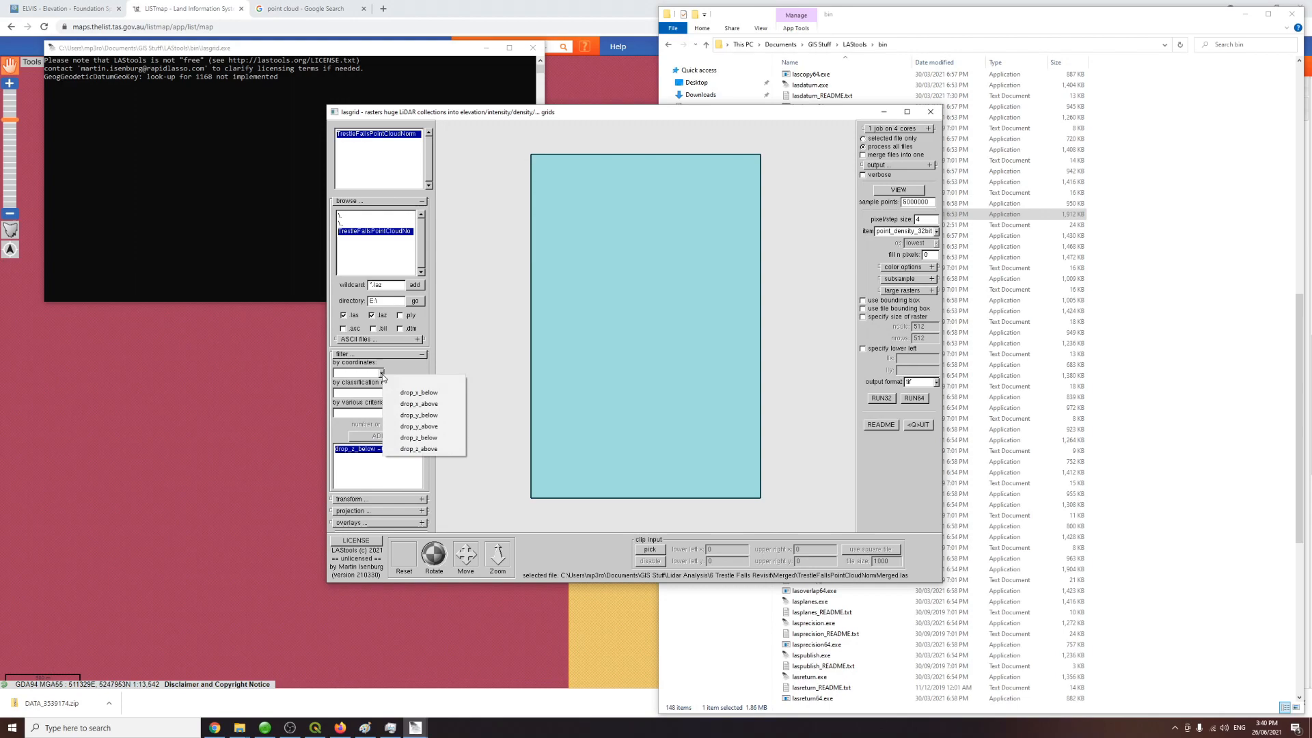
click(435, 449)
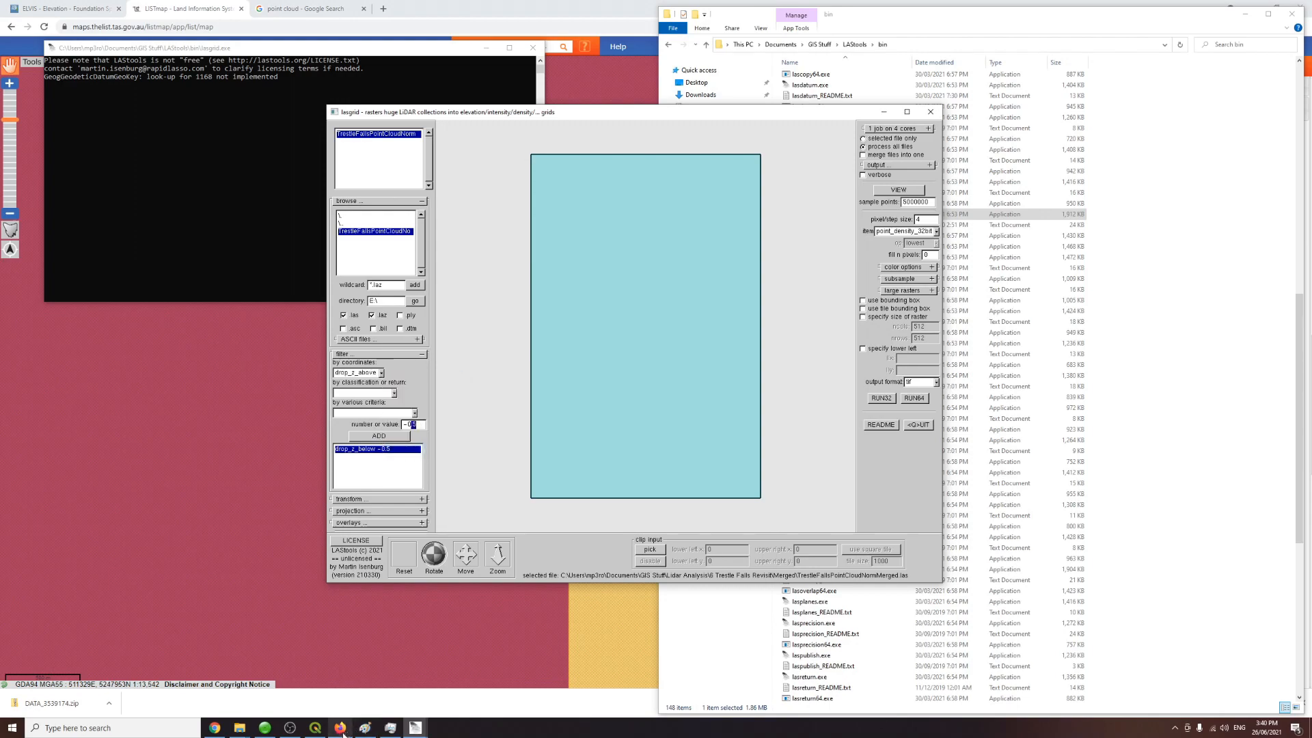
click(318, 730)
click(319, 730)
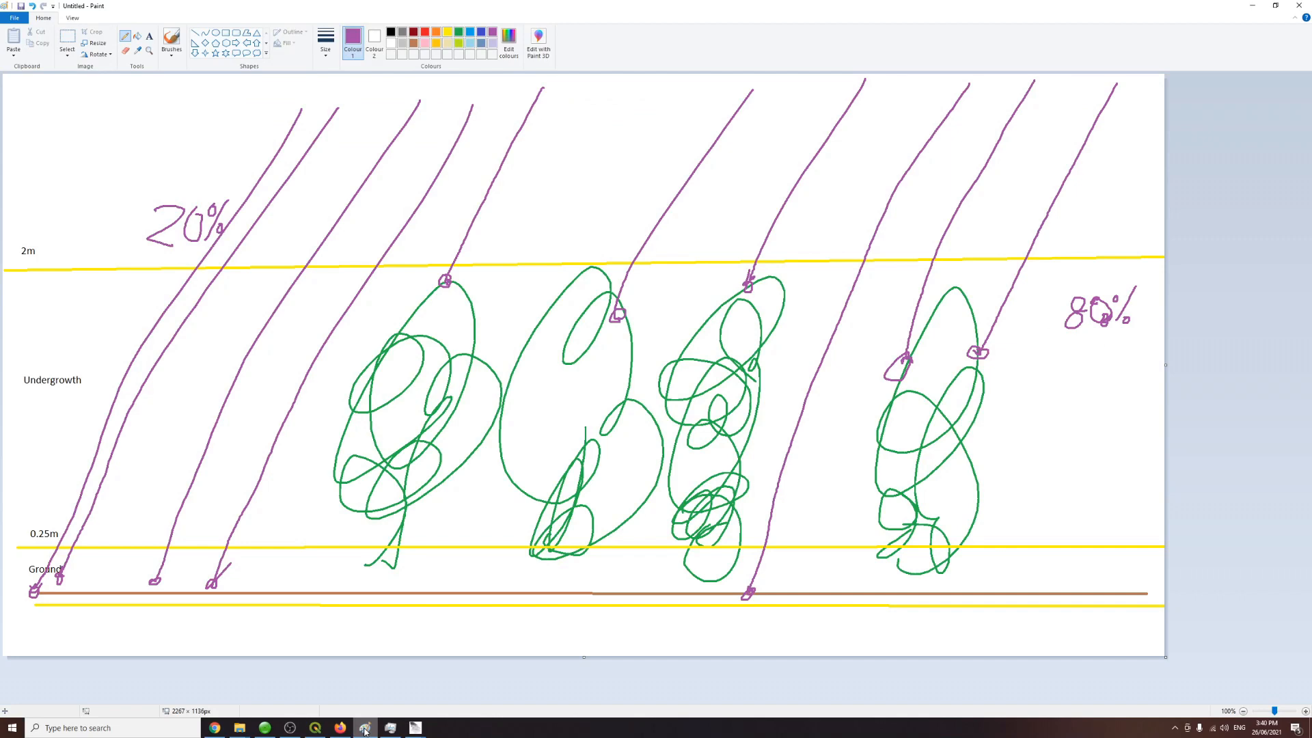
click(366, 727)
click(421, 425)
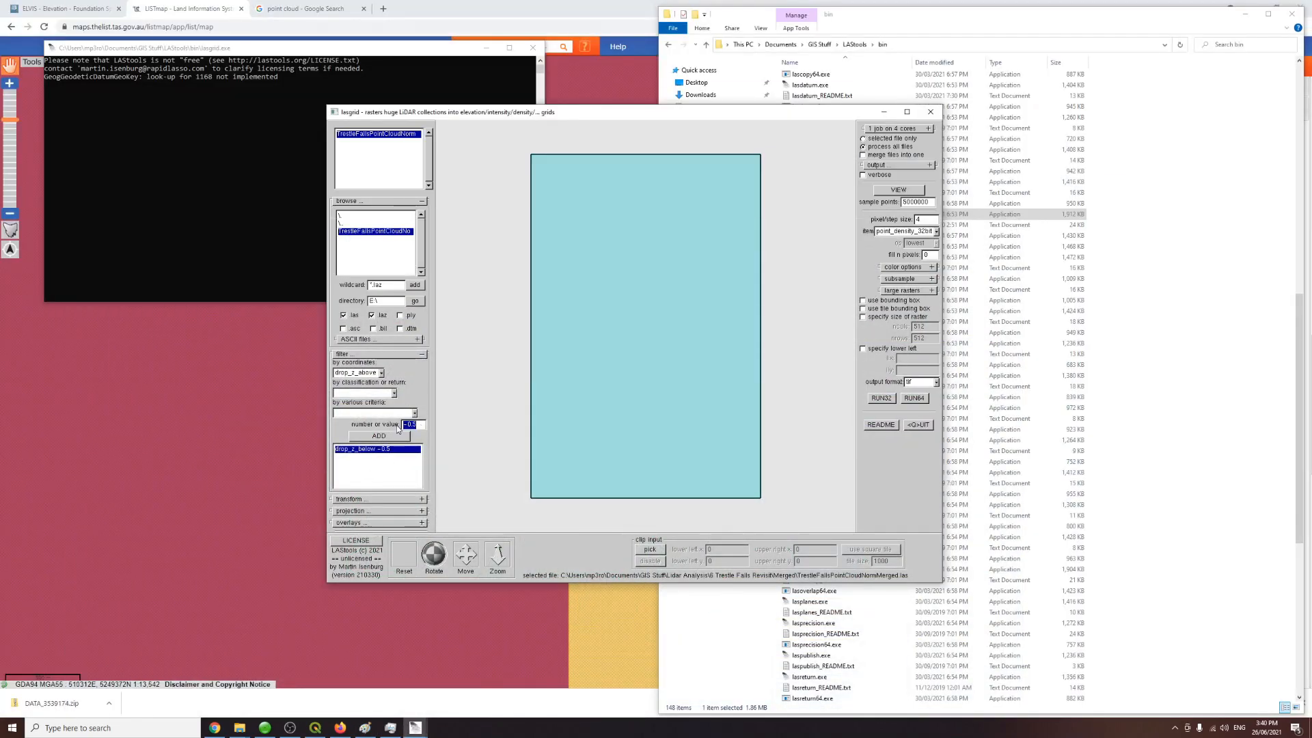
text(0)
click(384, 436)
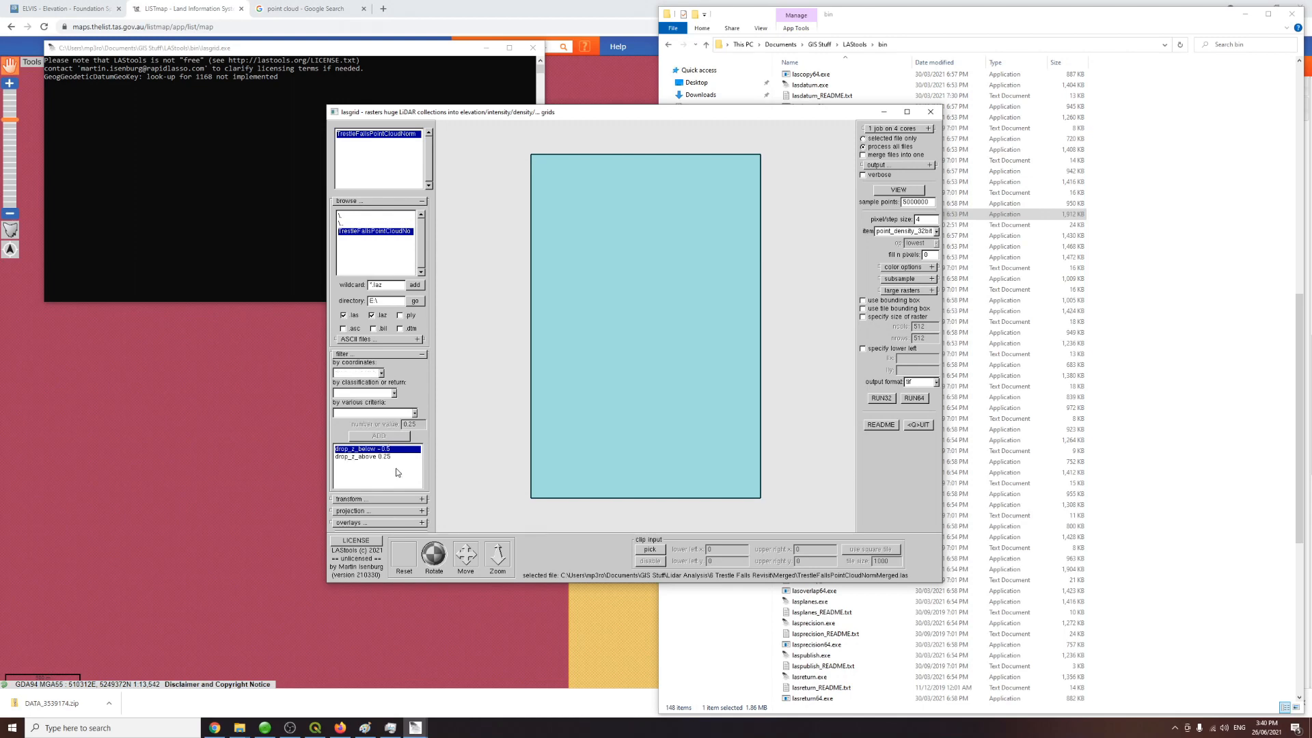
Step: Remove the drop_z_above 0.25 filter and add it again
click(386, 457)
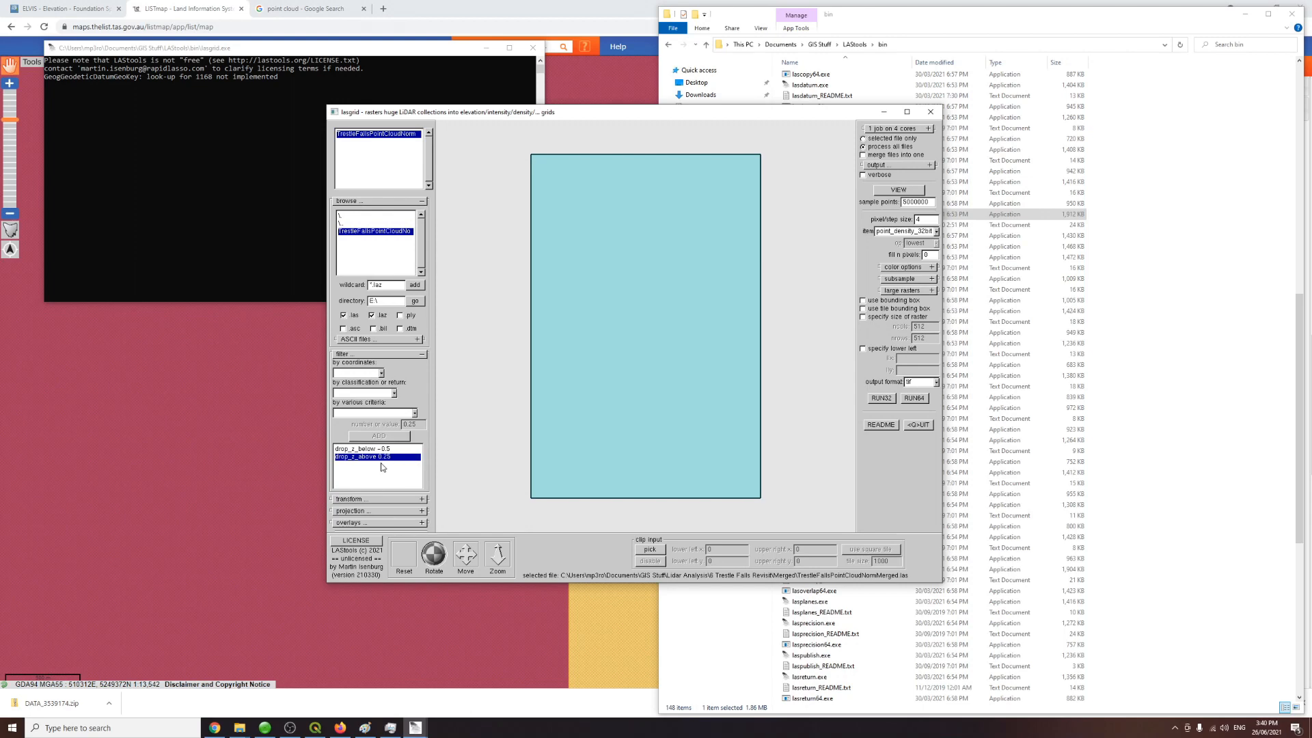
double_click(384, 457)
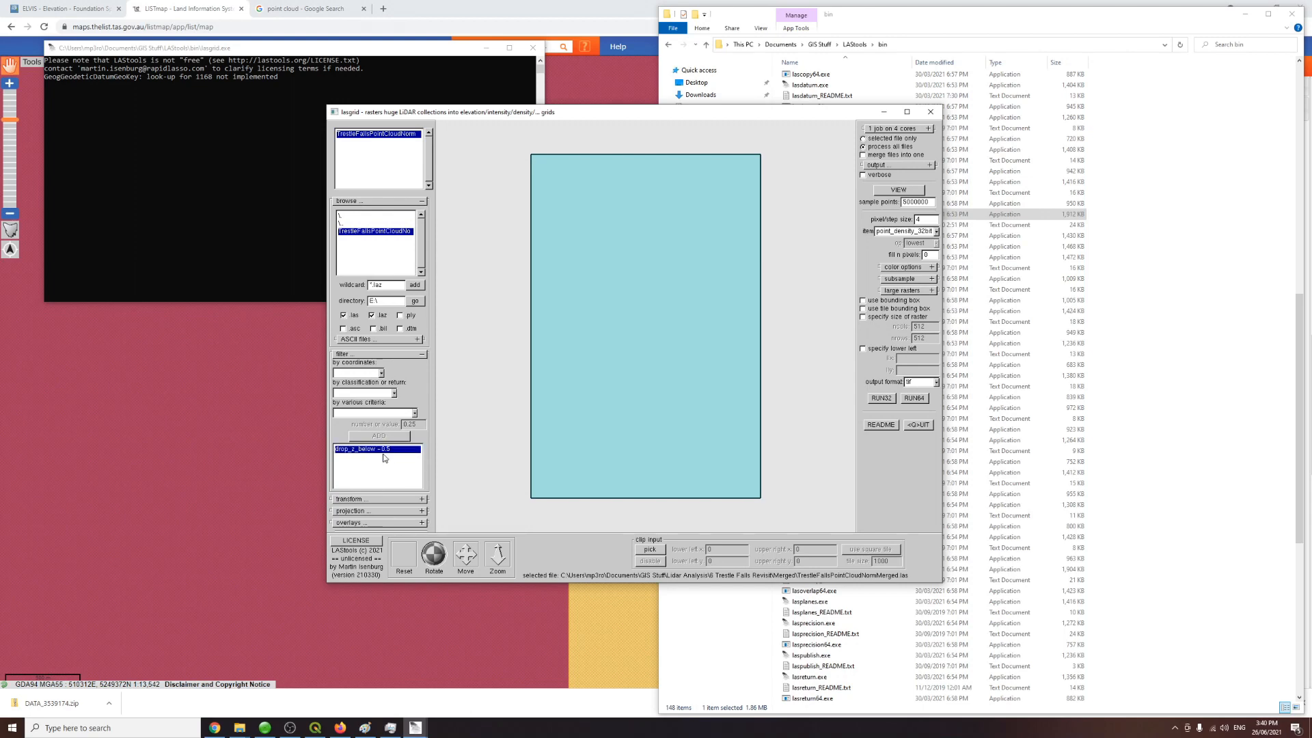
click(377, 374)
click(424, 450)
click(402, 436)
Step: Run lasgrid with the 64-bit executable to produce the filtered point density raster
mouse_move(358, 733)
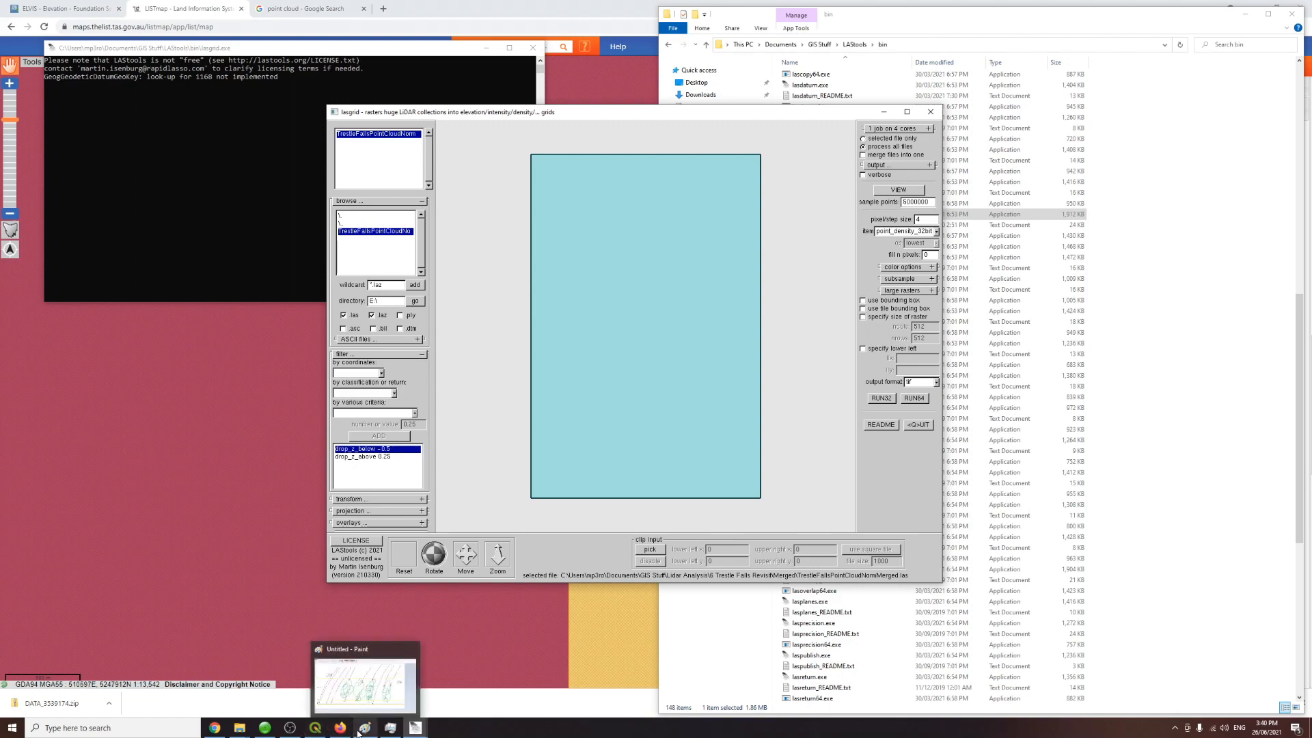
click(373, 734)
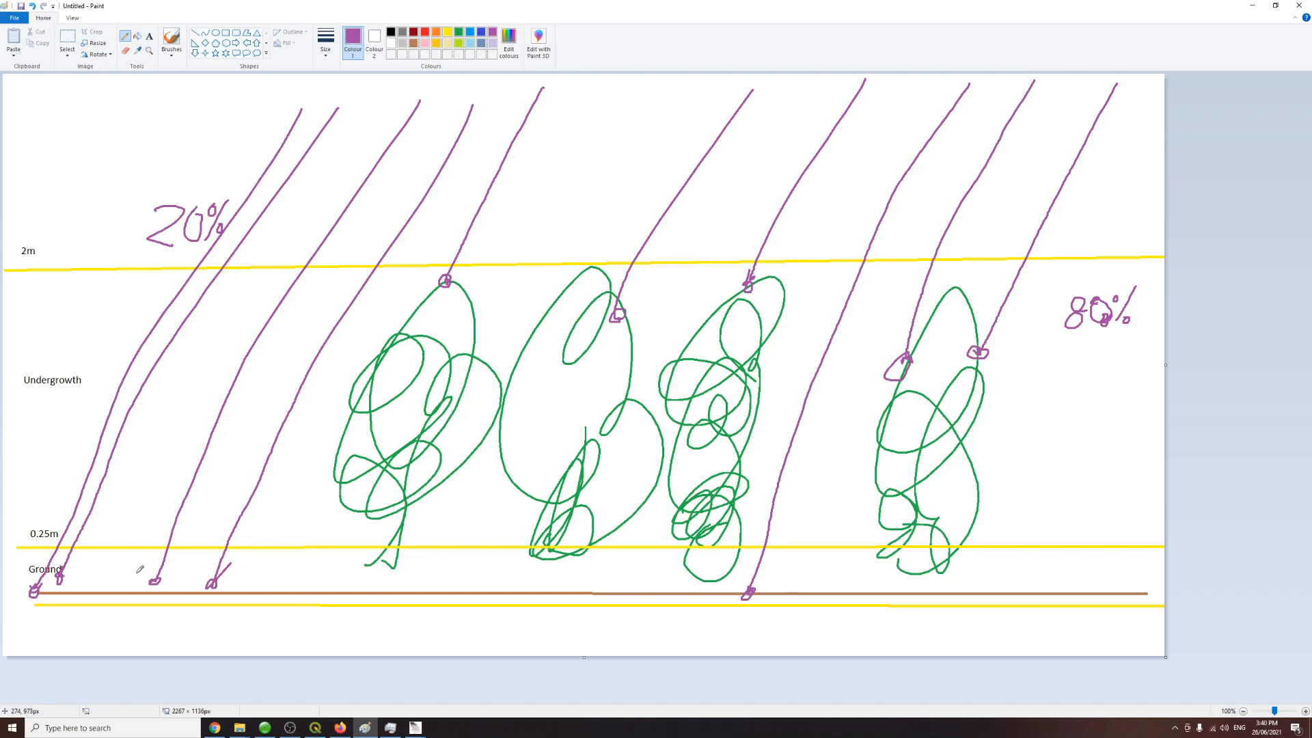
click(415, 730)
click(455, 703)
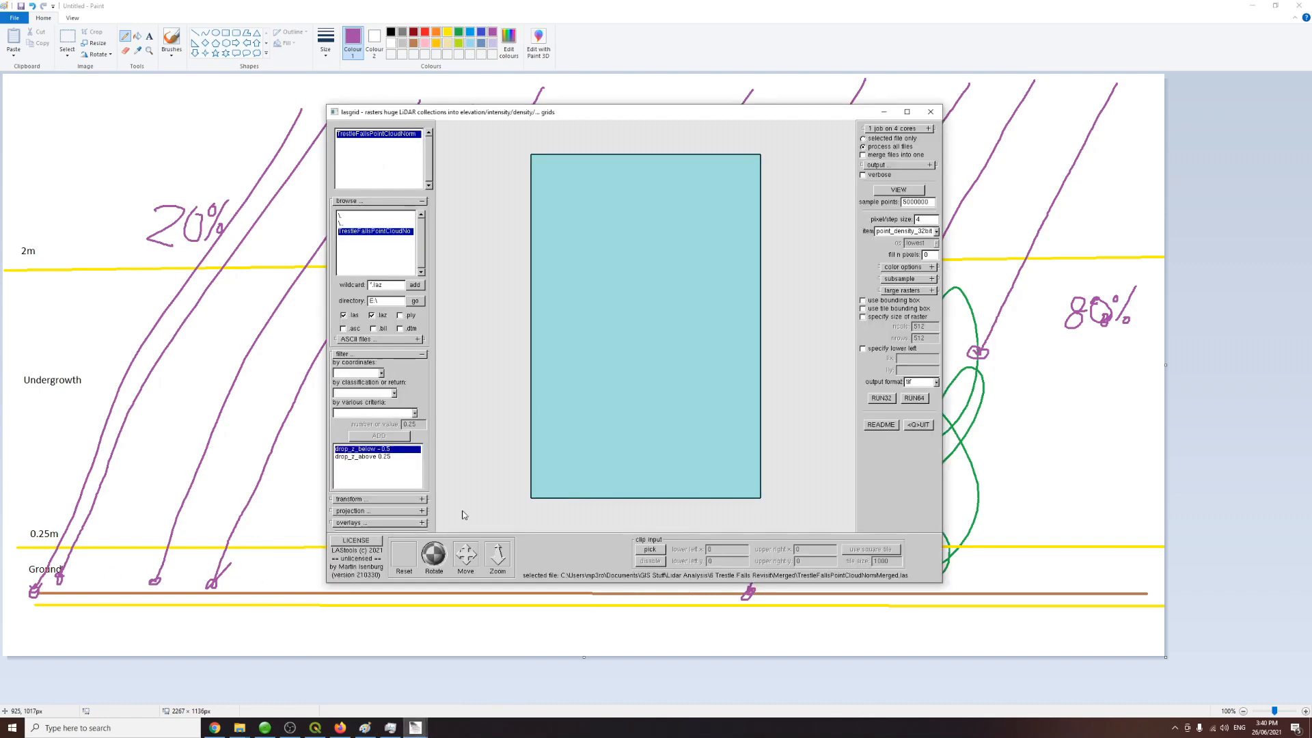
click(924, 398)
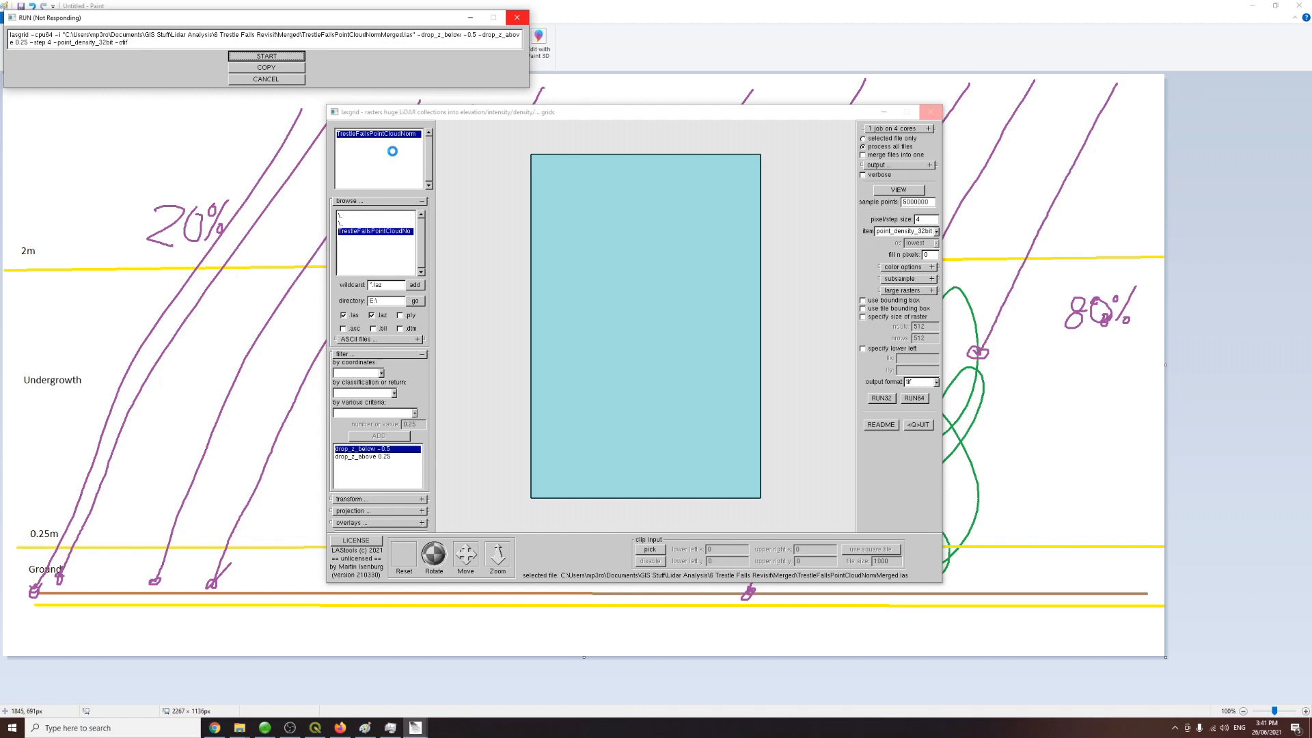
Step: Open the output TrestleFallsPointCloudNormMerged.tif from the Merged folder in the image viewer
click(240, 727)
click(208, 676)
click(241, 727)
click(275, 677)
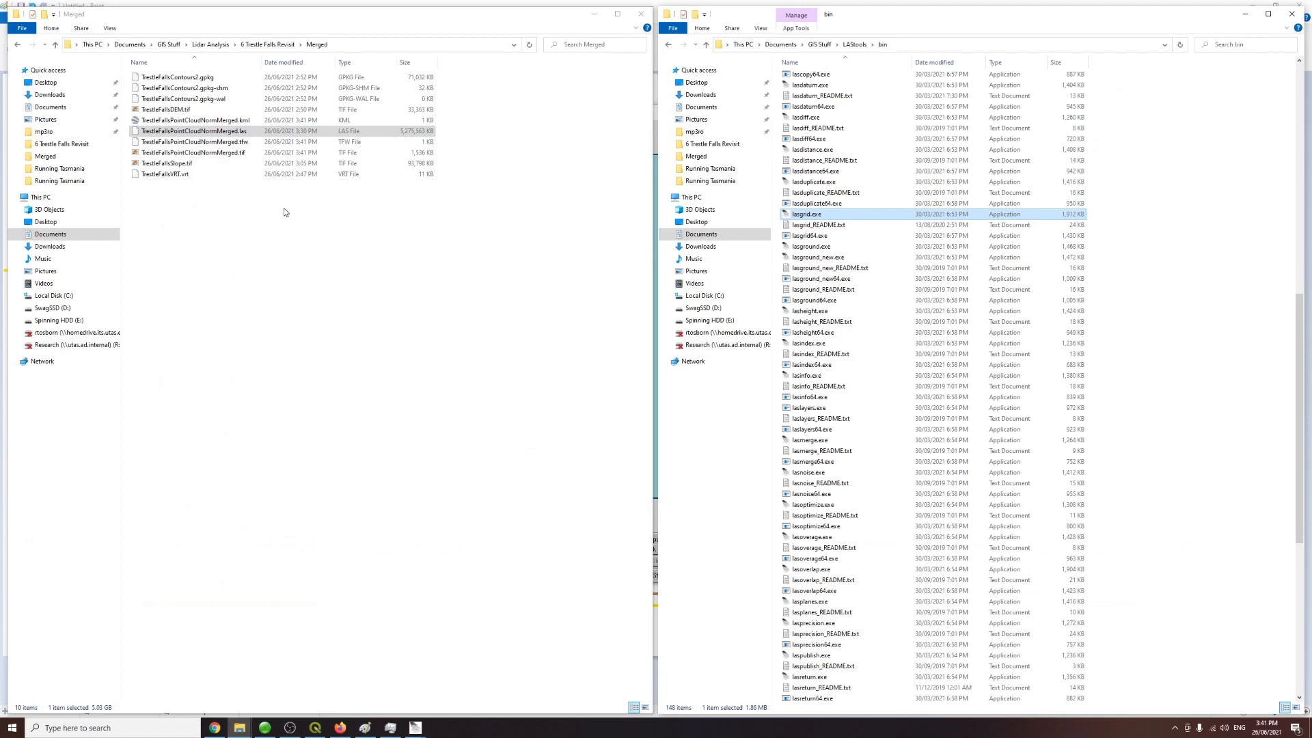
click(207, 155)
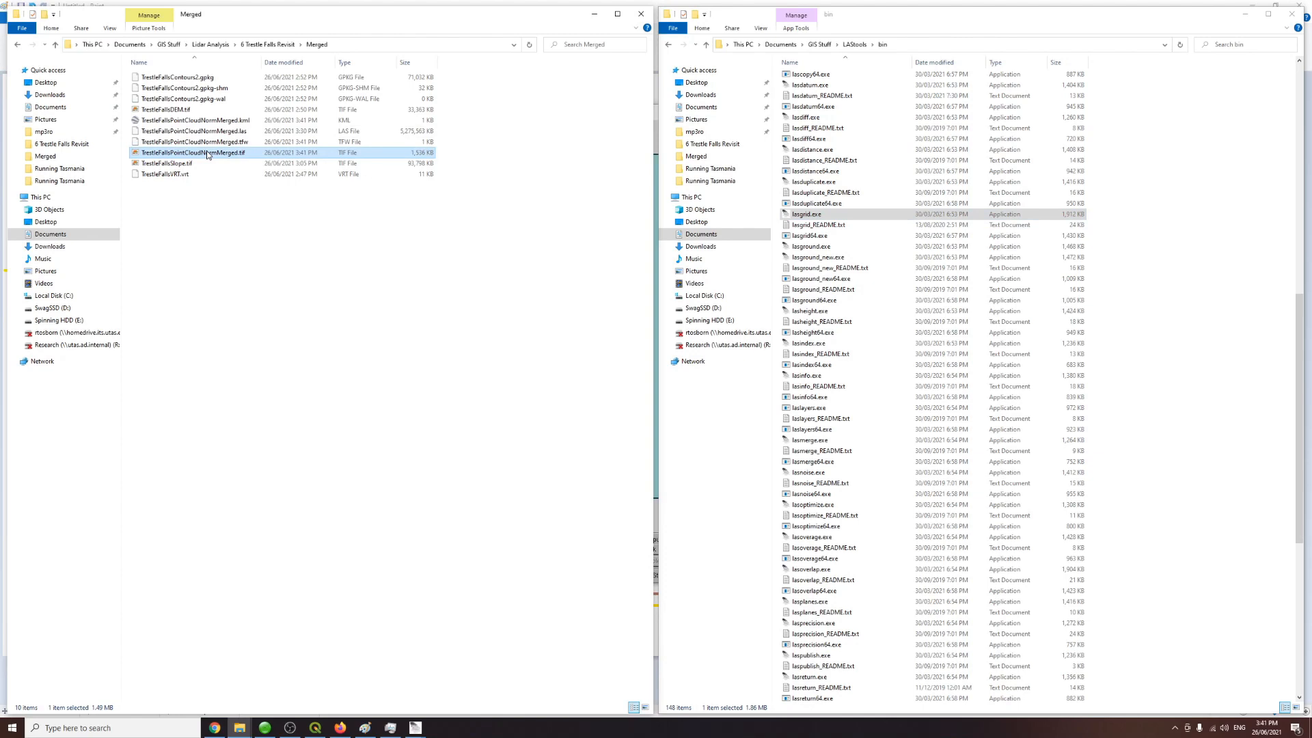
double_click(205, 153)
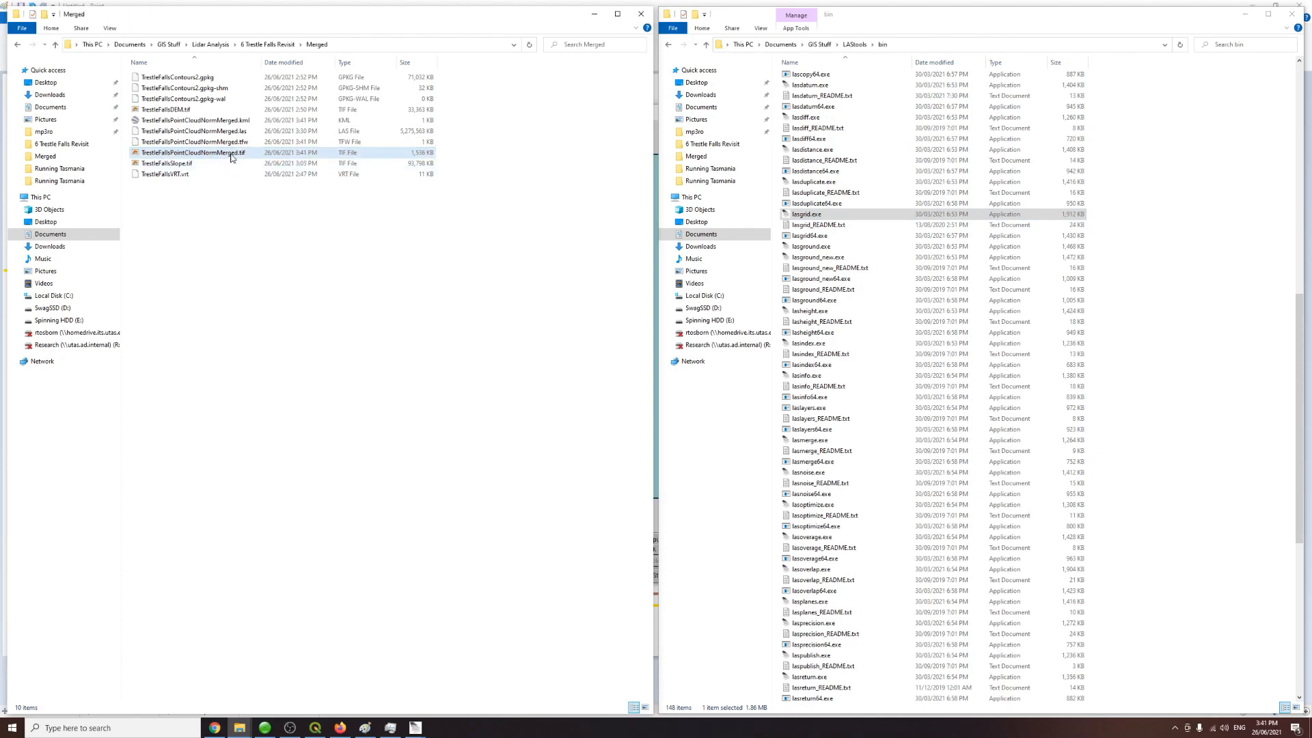
click(1299, 5)
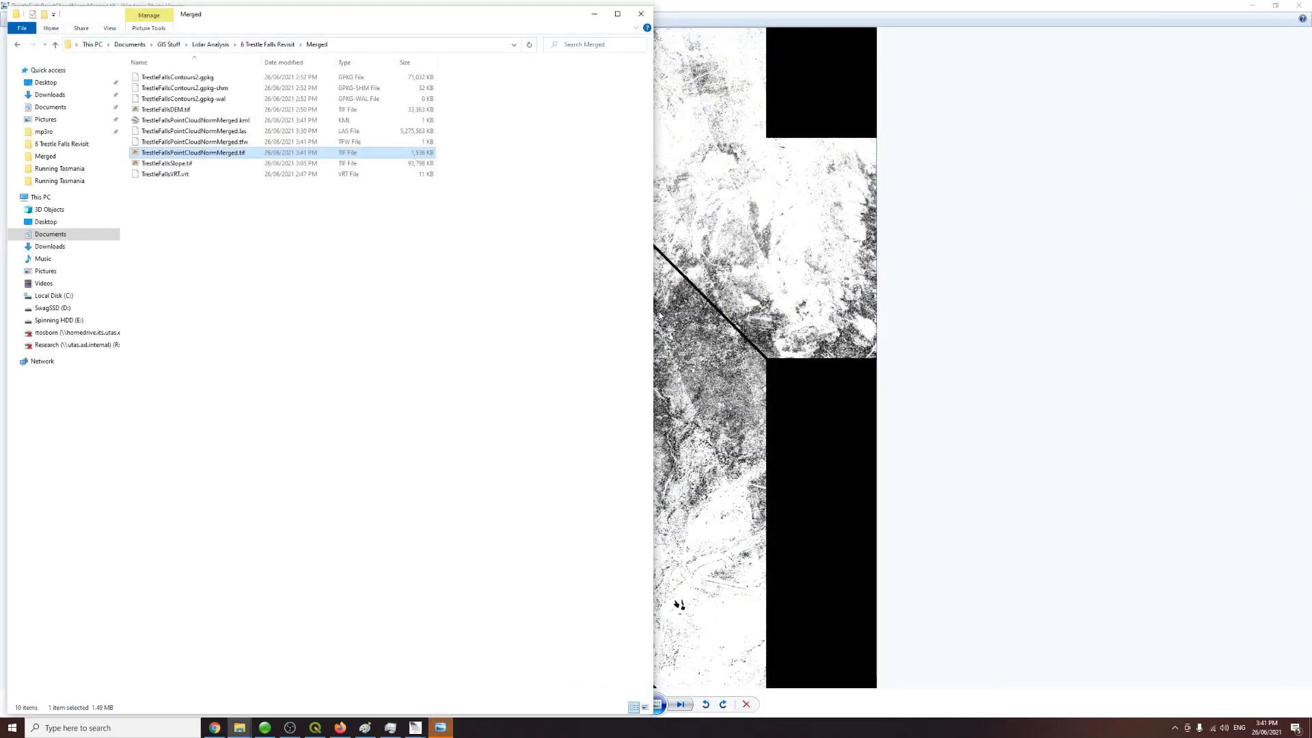
click(730, 8)
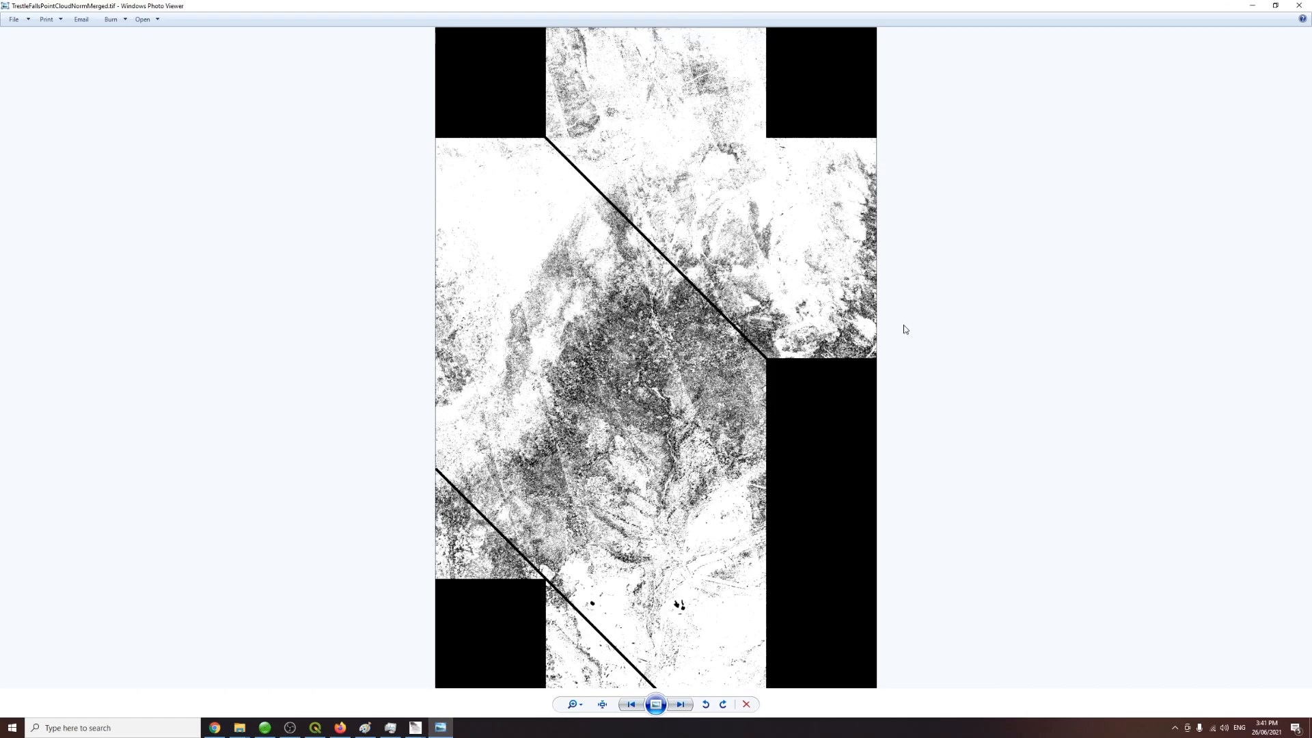
Step: Zoom and pan across the density raster to examine the point density pattern, then close the viewer
scroll(683, 427, up, 2)
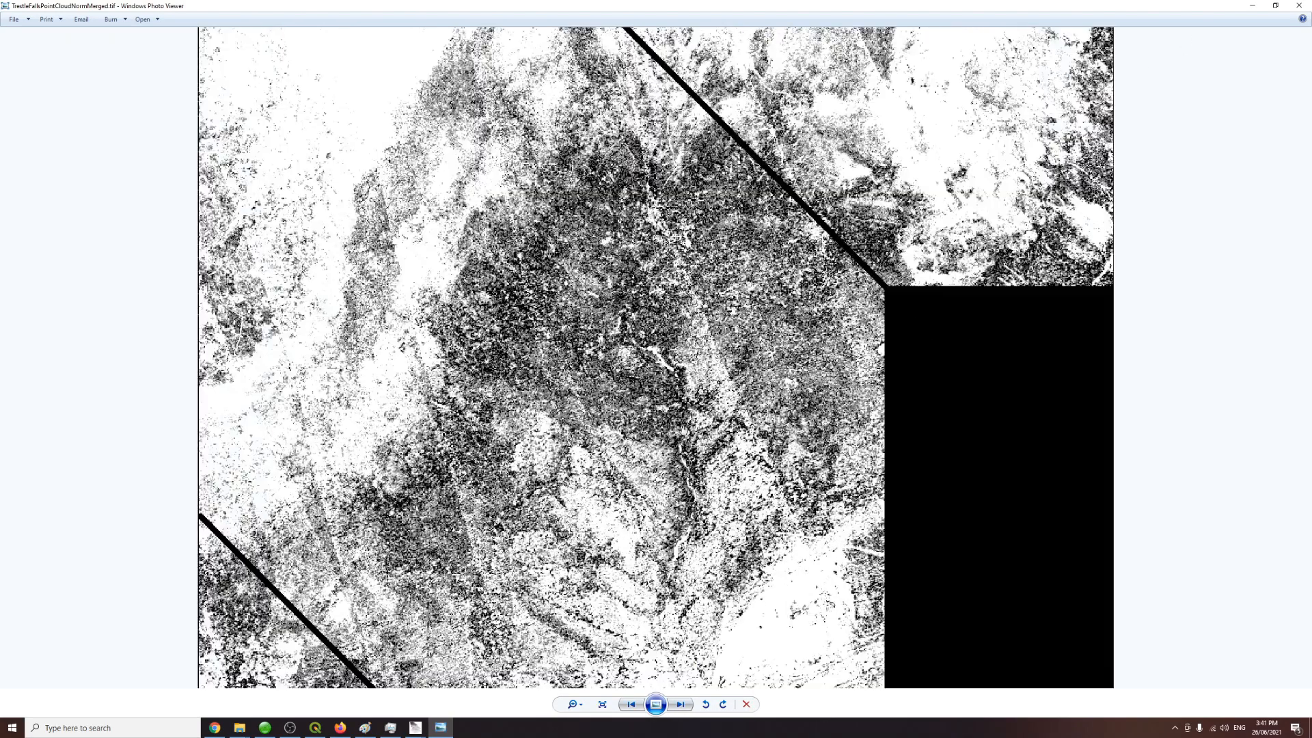
scroll(686, 425, up, 1)
scroll(656, 423, up, 2)
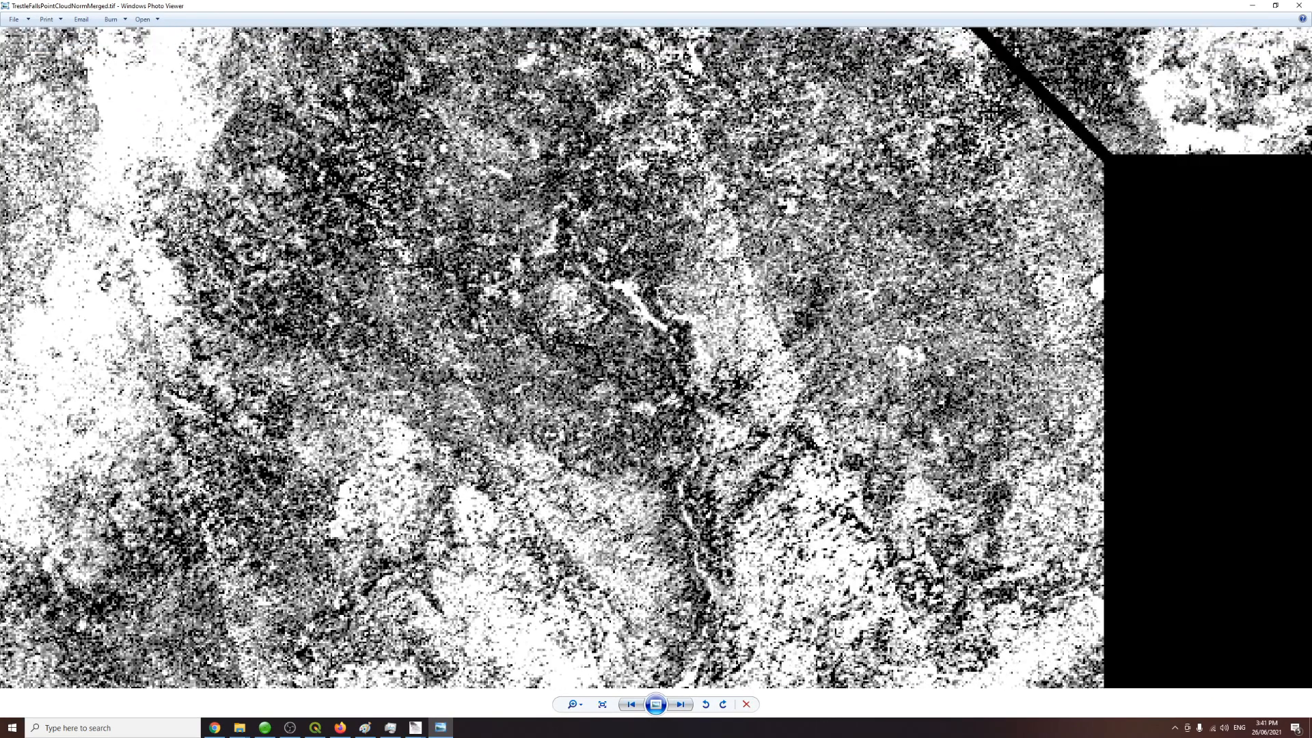
drag(623, 390, 615, 456)
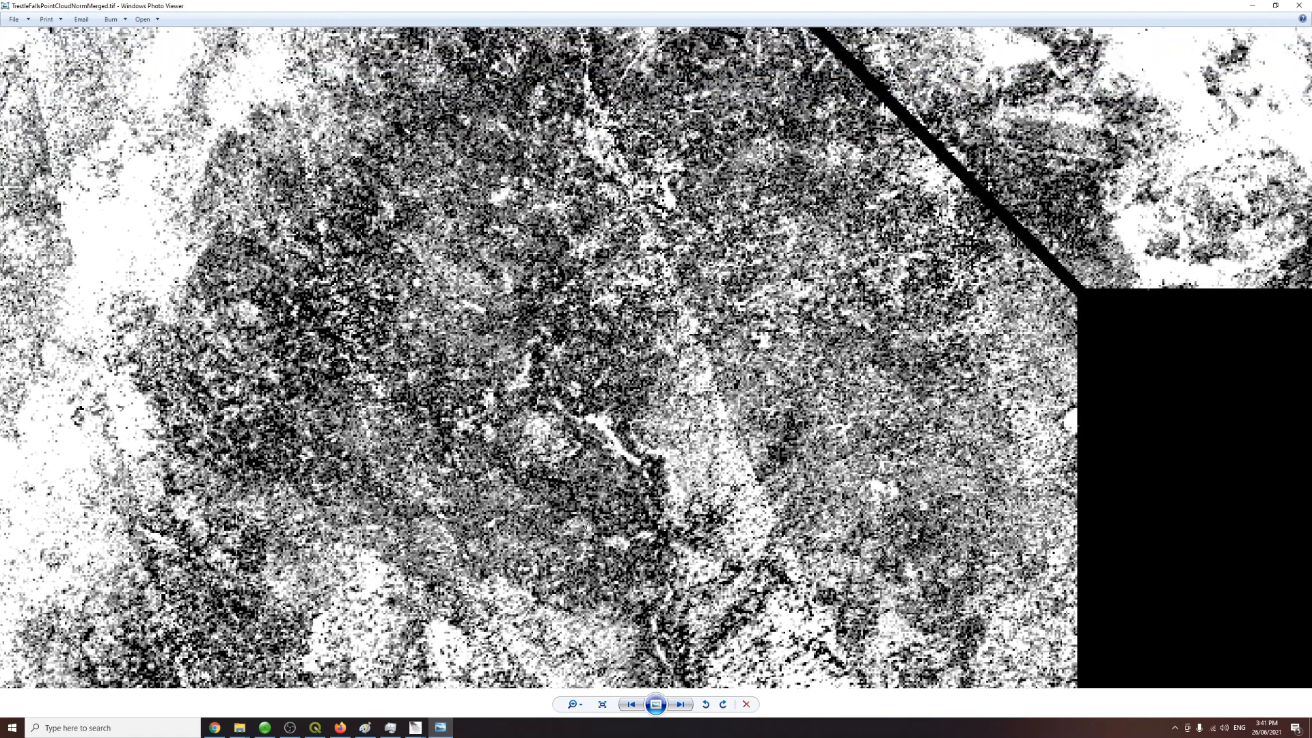
click(365, 729)
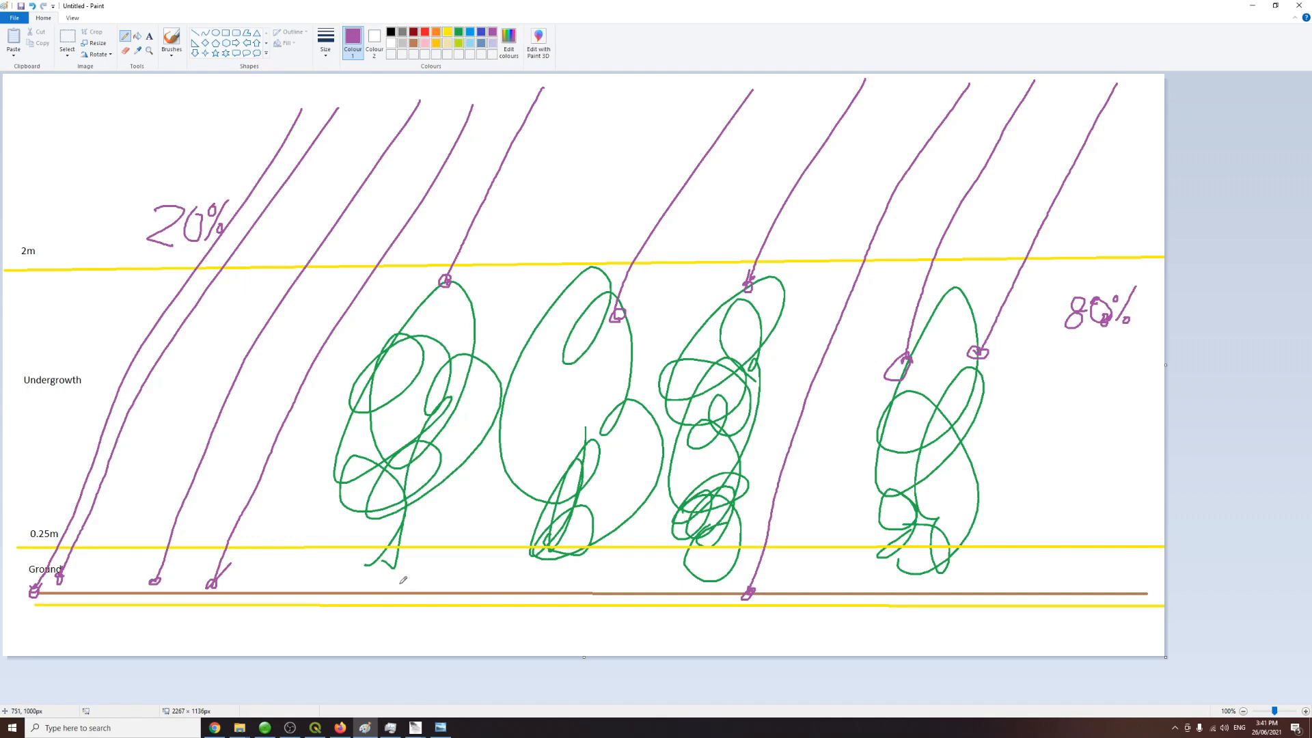
click(441, 729)
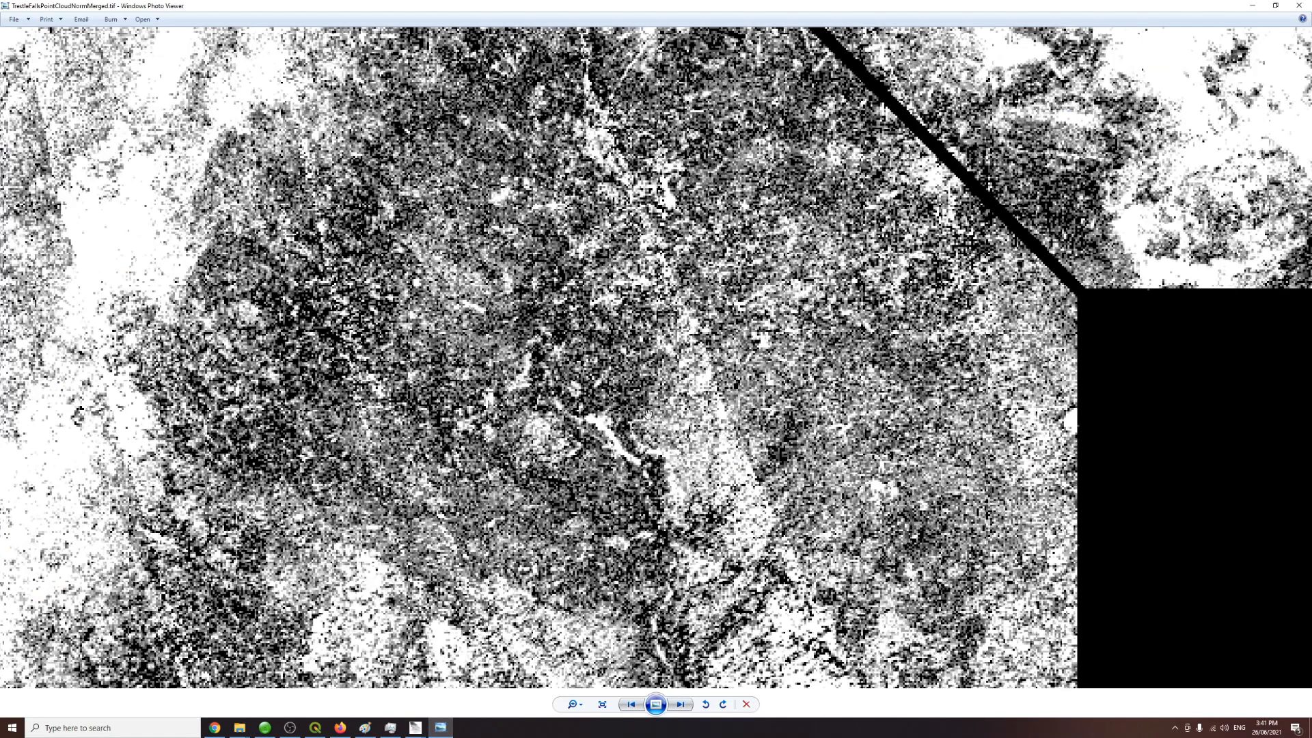
scroll(648, 414, down, 2)
drag(437, 198, 535, 325)
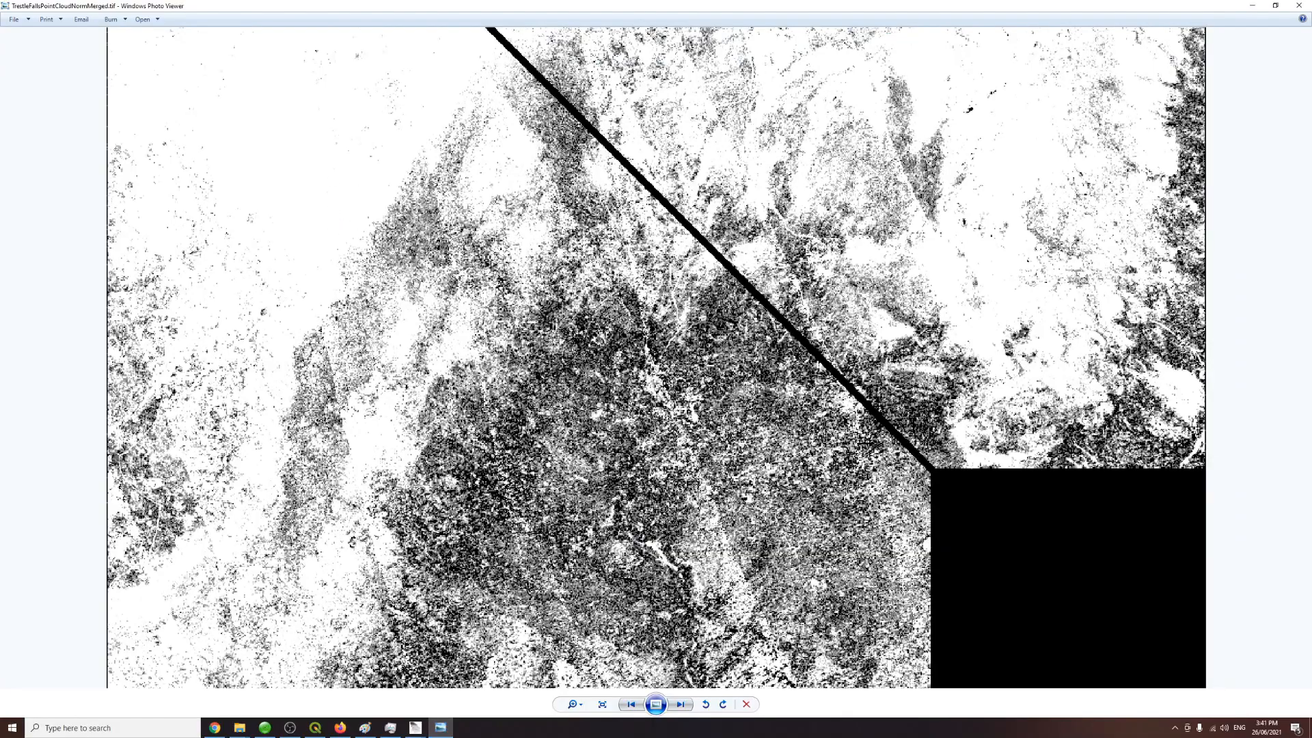
scroll(615, 403, down, 2)
scroll(676, 478, down, 2)
scroll(686, 445, up, 1)
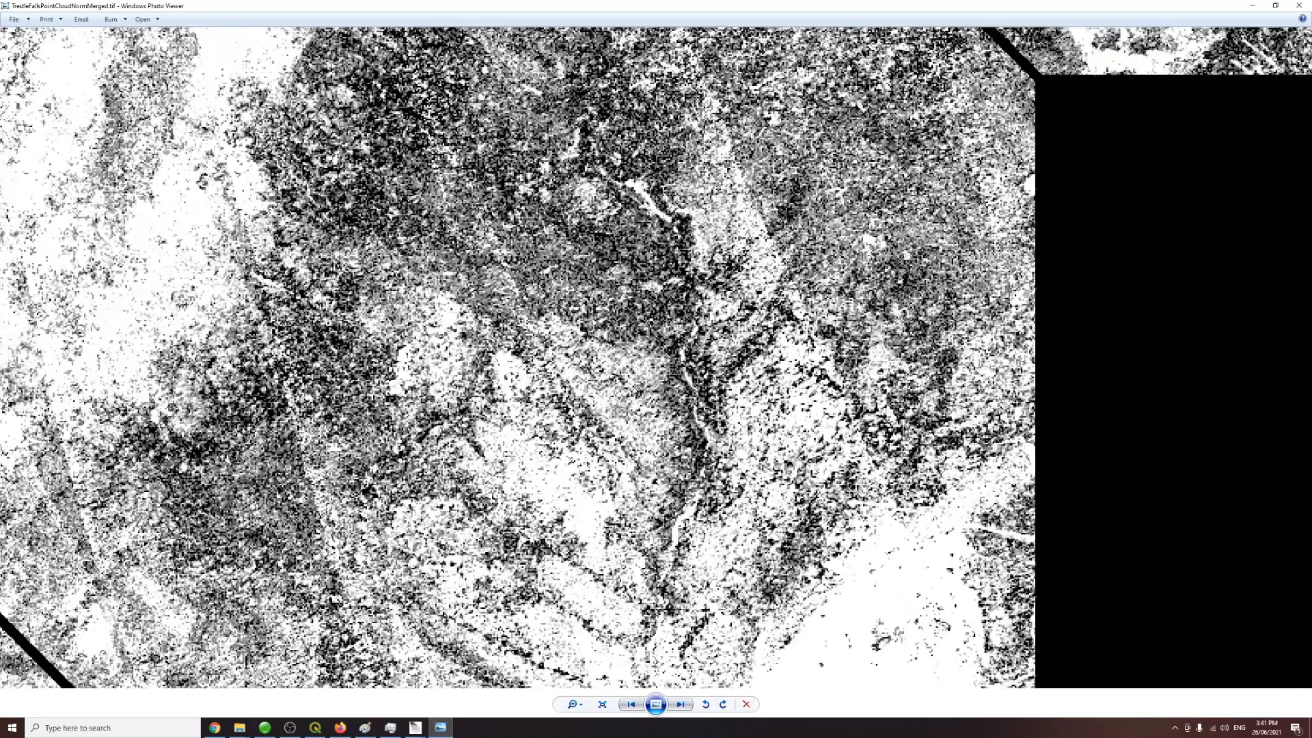
scroll(665, 449, down, 3)
drag(665, 451, 657, 553)
drag(649, 408, 601, 350)
scroll(646, 476, down, 2)
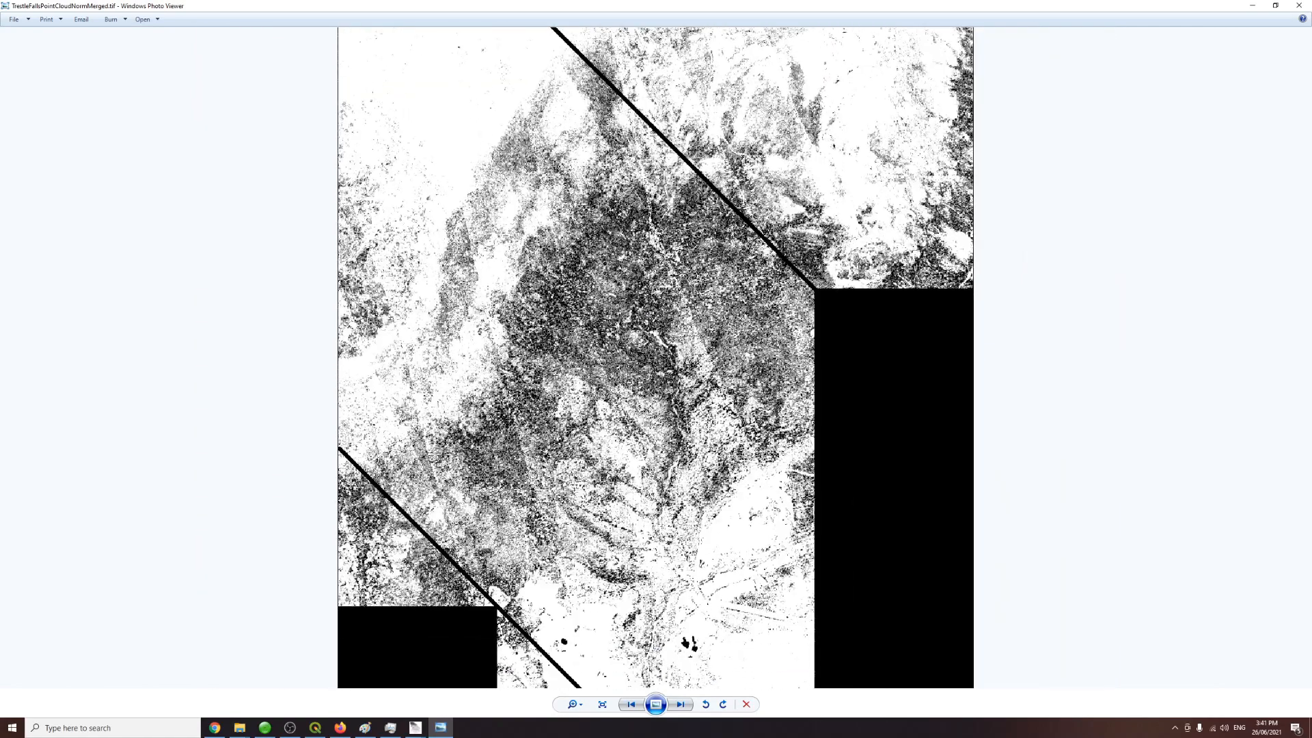
drag(502, 438, 529, 572)
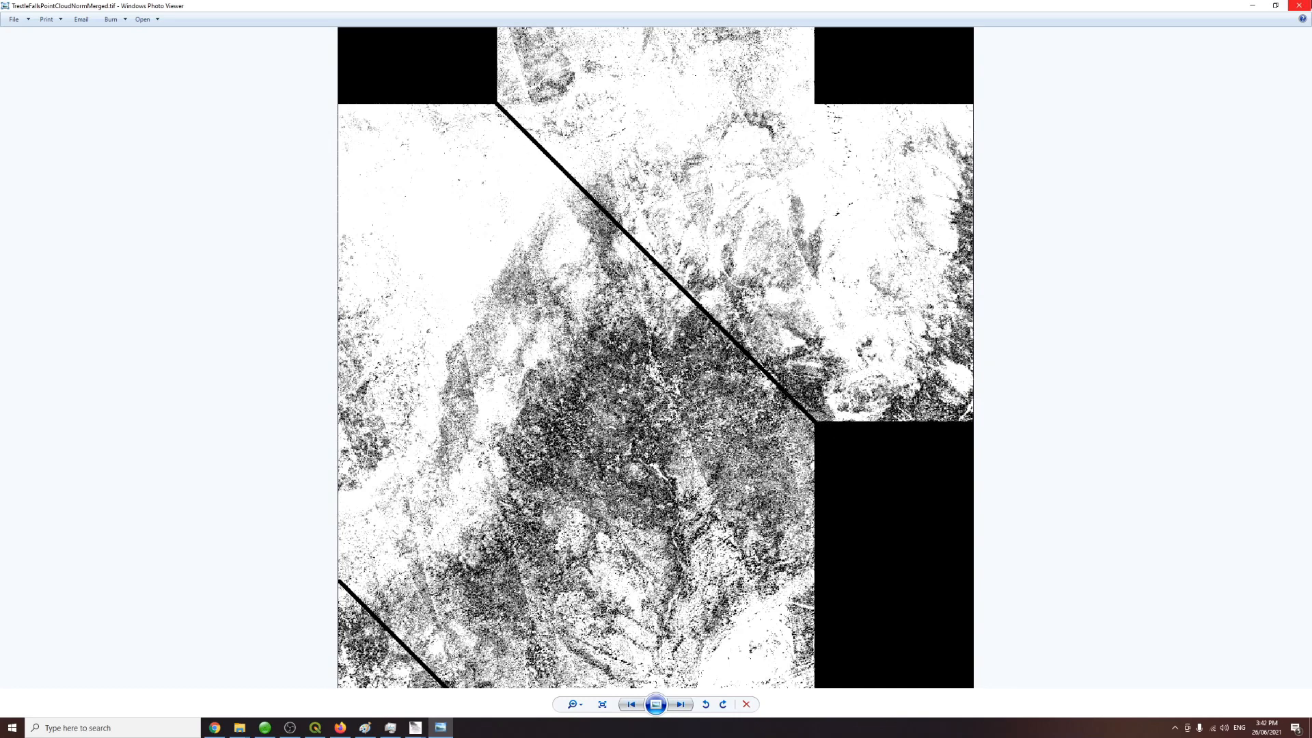
click(1298, 5)
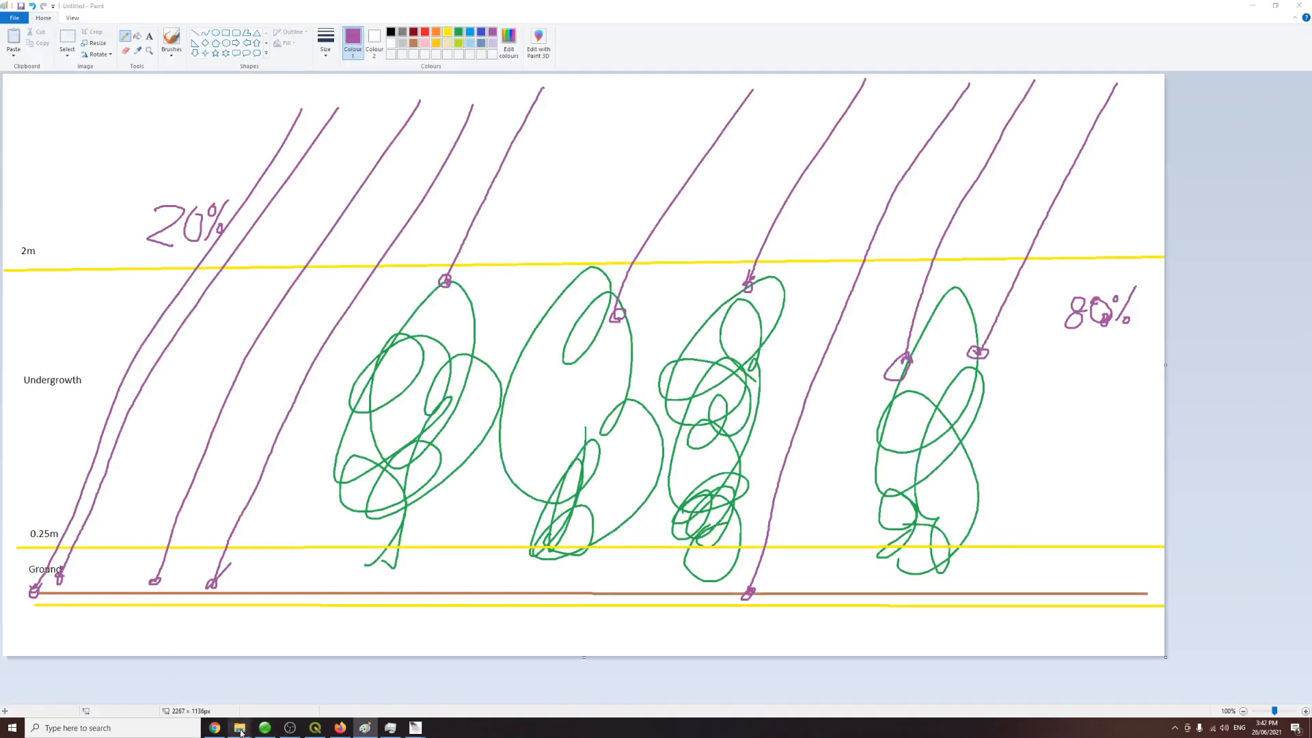
Step: Rename the output raster to TrestleFallsGroundStrataReturnDensity.tif
click(239, 729)
click(242, 732)
key(F2)
key(BackSpace)
key(BackSpace)
key(BackSpace)
key(BackSpace)
key(BackSpace)
key(BackSpace)
key(BackSpace)
key(BackSpace)
key(BackSpace)
key(BackSpace)
key(BackSpace)
key(BackSpace)
key(BackSpace)
key(BackSpace)
key(BackSpace)
key(BackSpace)
key(BackSpace)
key(BackSpace)
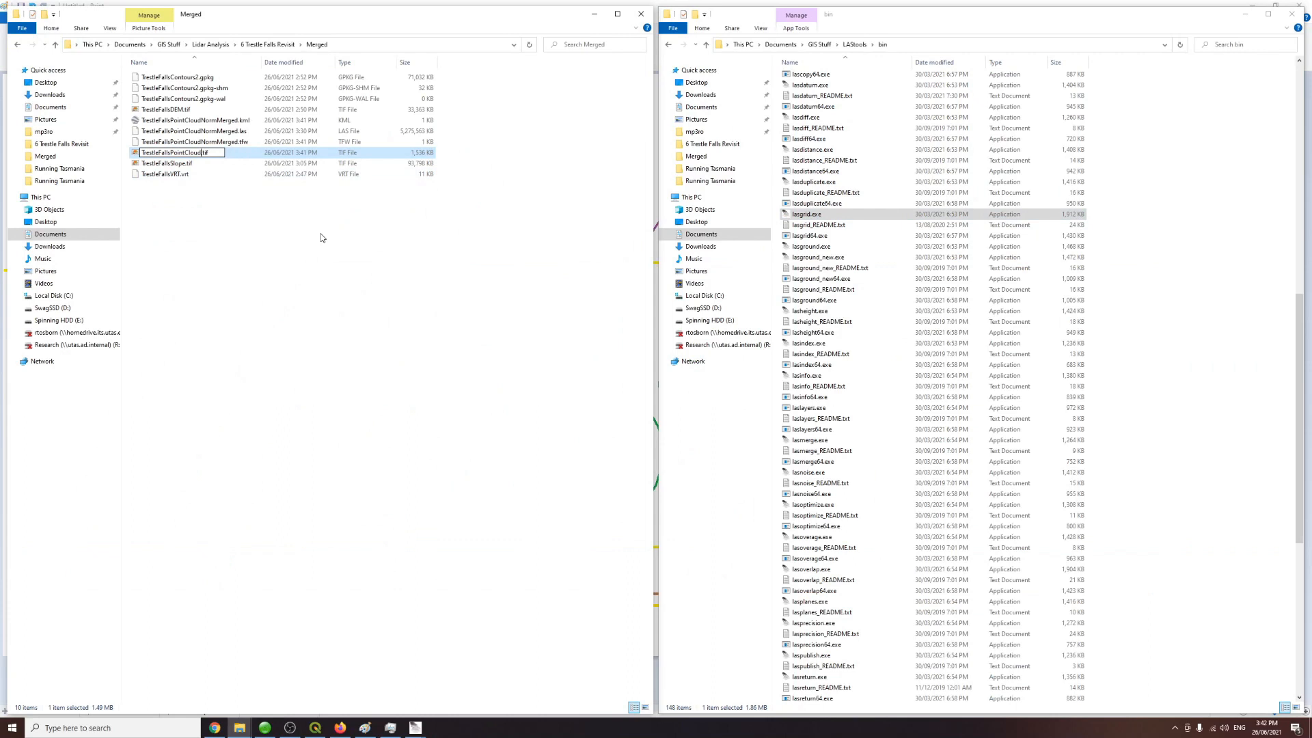
key(BackSpace)
key(BackSpace)
text(GroundStrataReturnDensity)
key(Return)
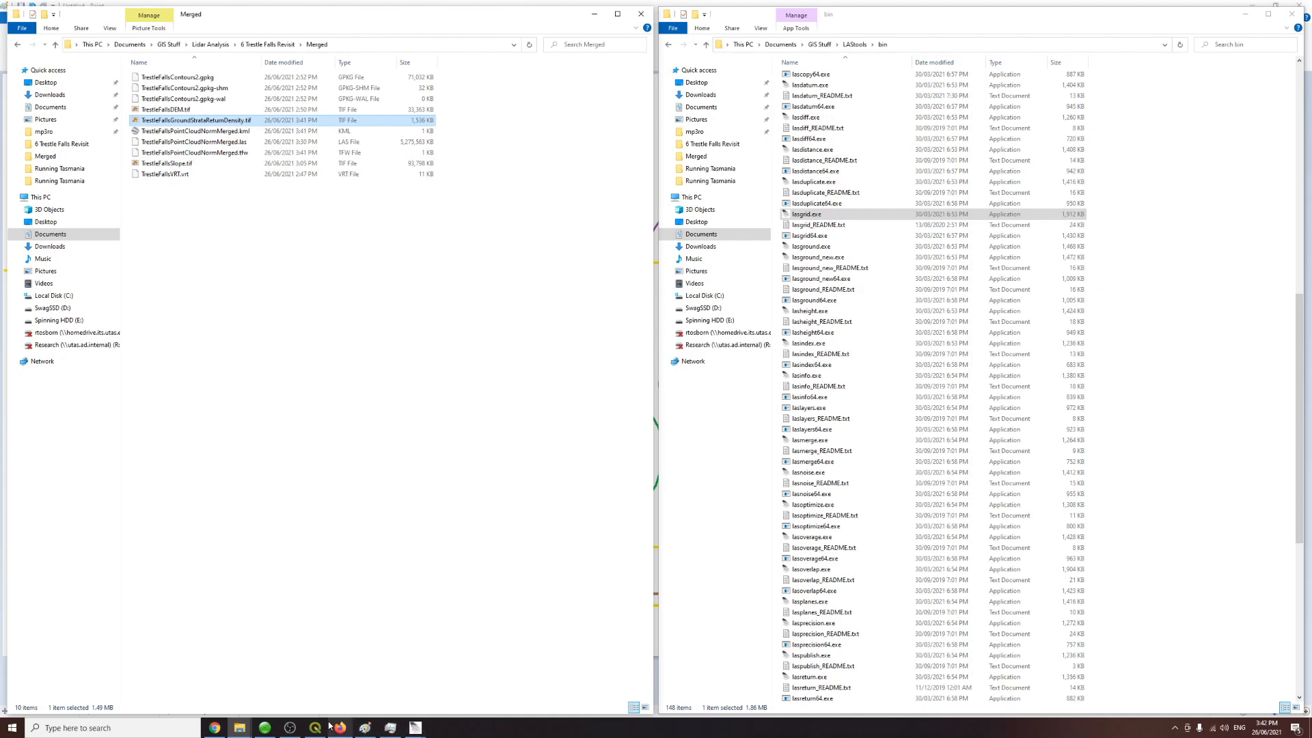
click(368, 732)
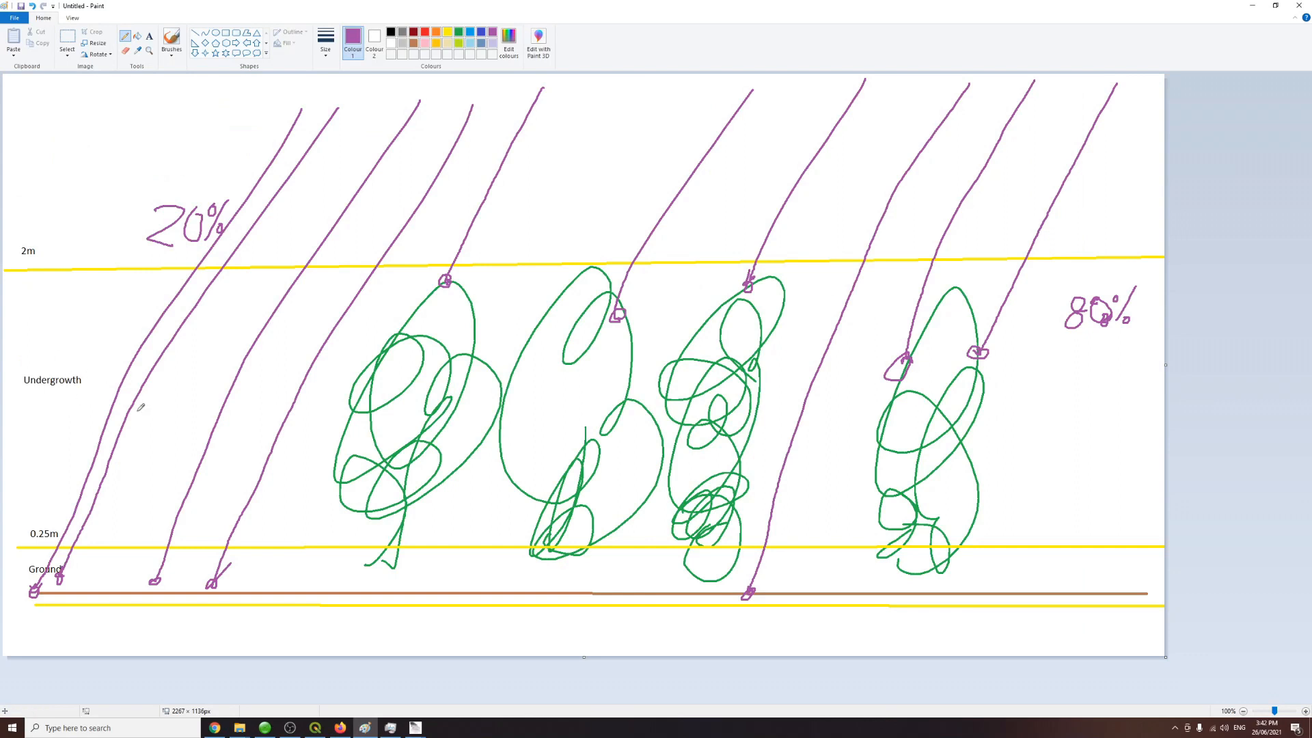
mouse_move(390, 728)
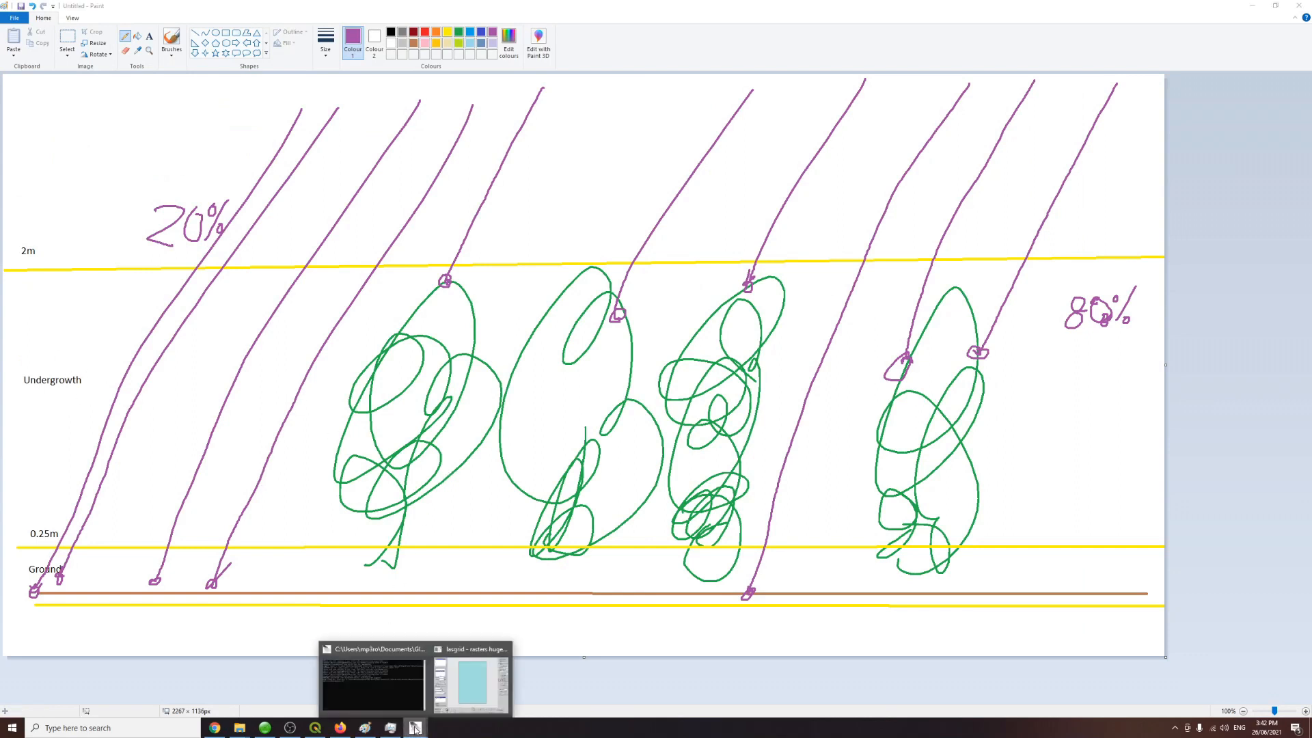
Step: Replace the lasgrid height filters with drop_z_below 0.25 and drop_z_above 2, then run lasgrid with the 32-bit executable
click(449, 695)
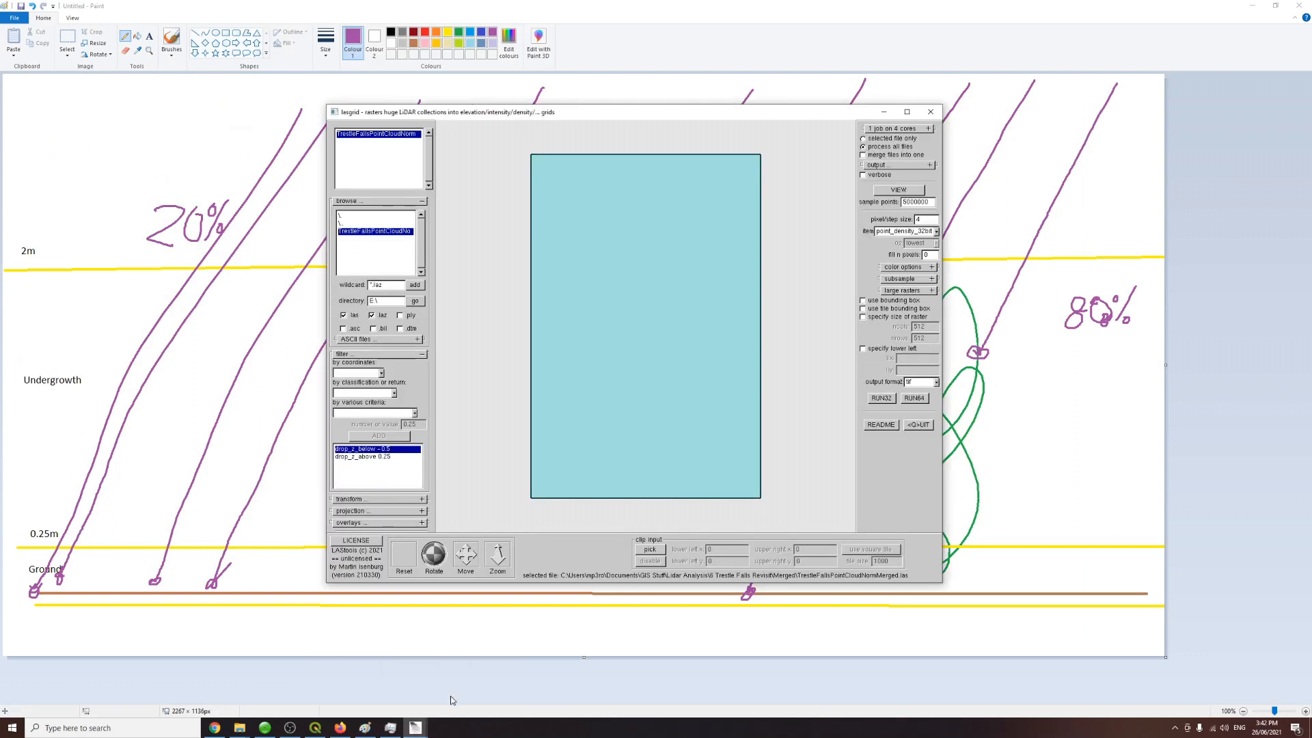
double_click(377, 450)
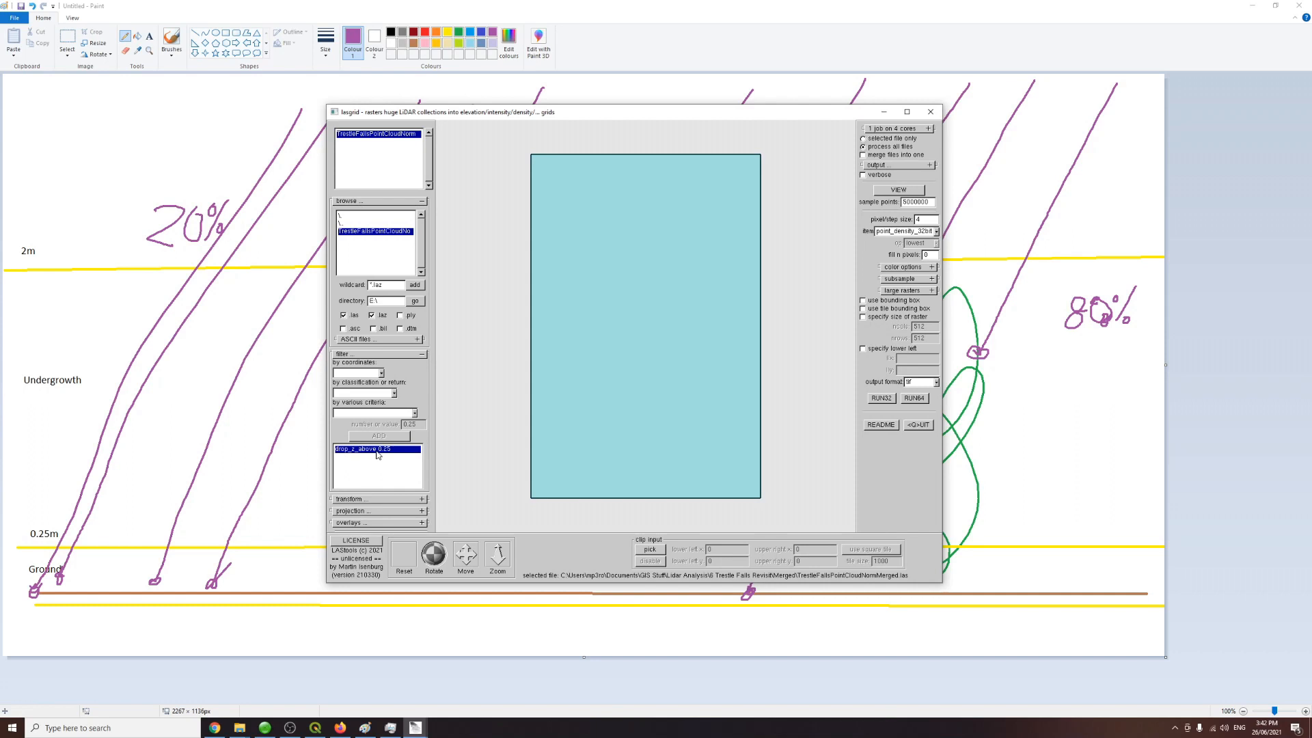
click(387, 393)
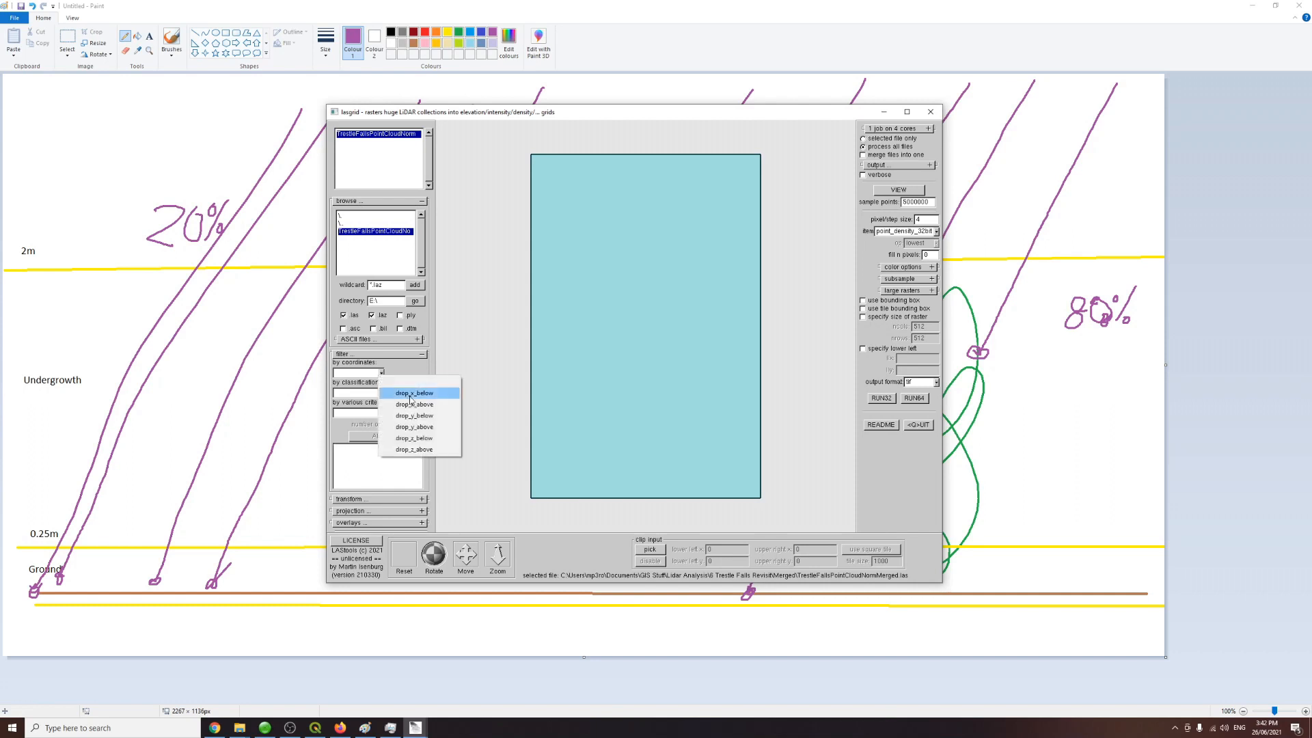
click(415, 438)
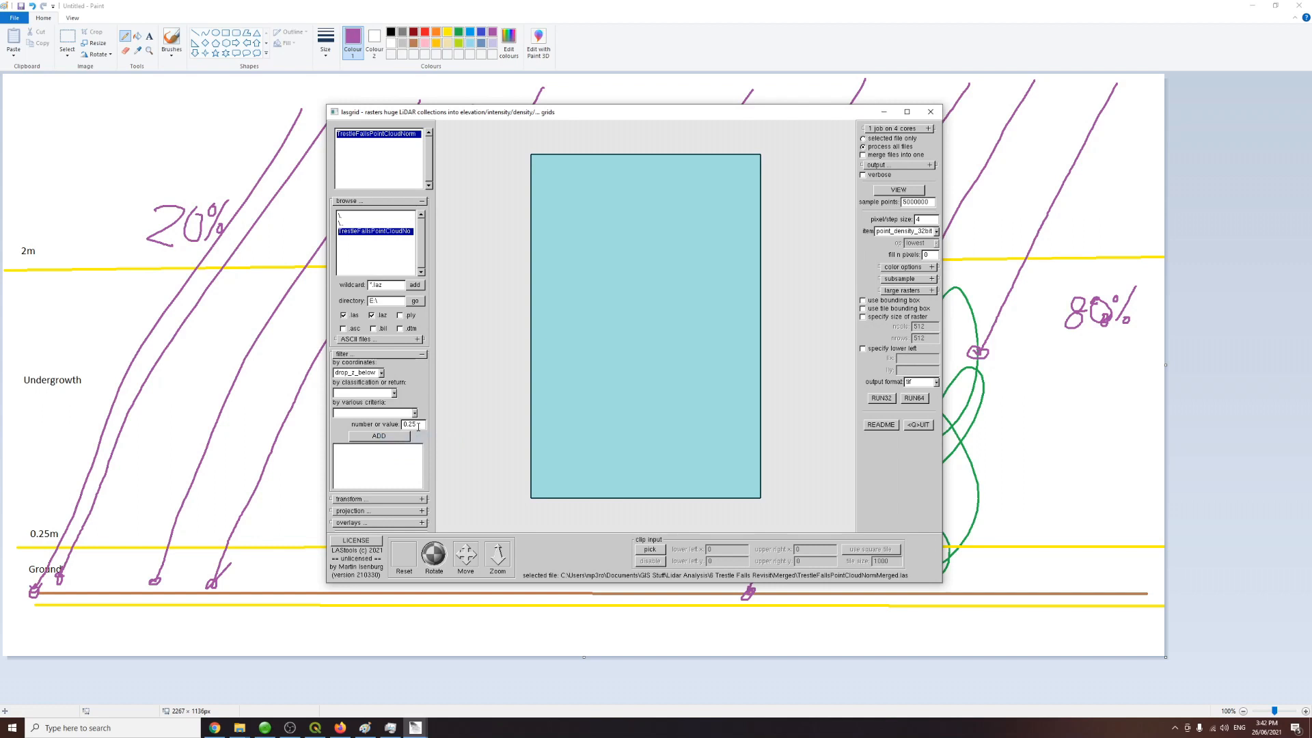
click(399, 438)
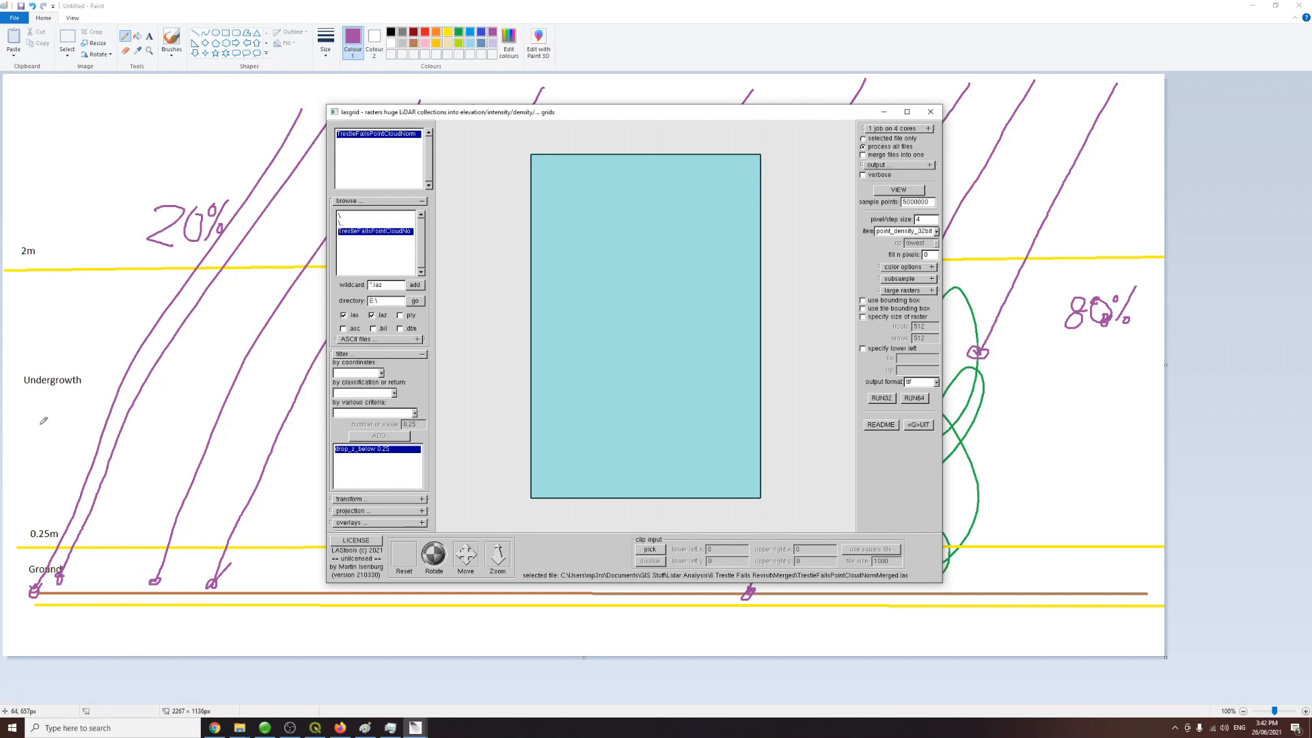
click(381, 373)
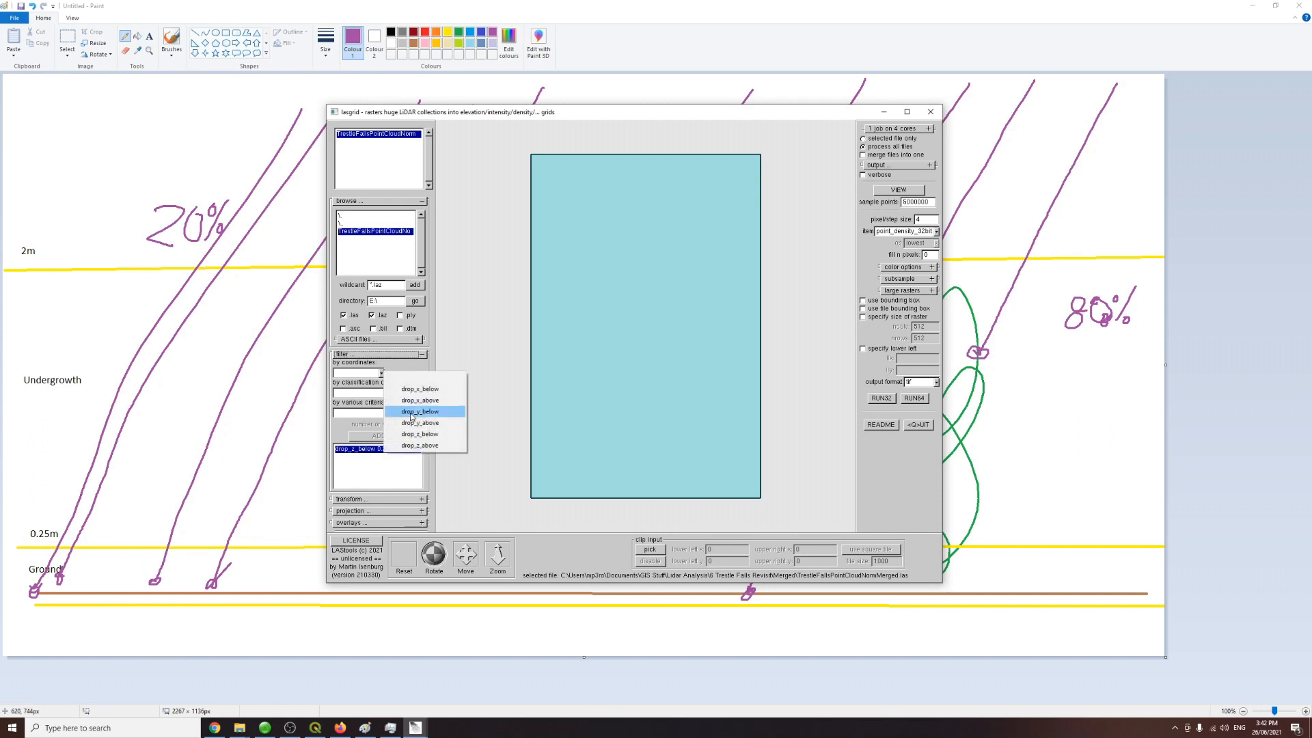
click(429, 445)
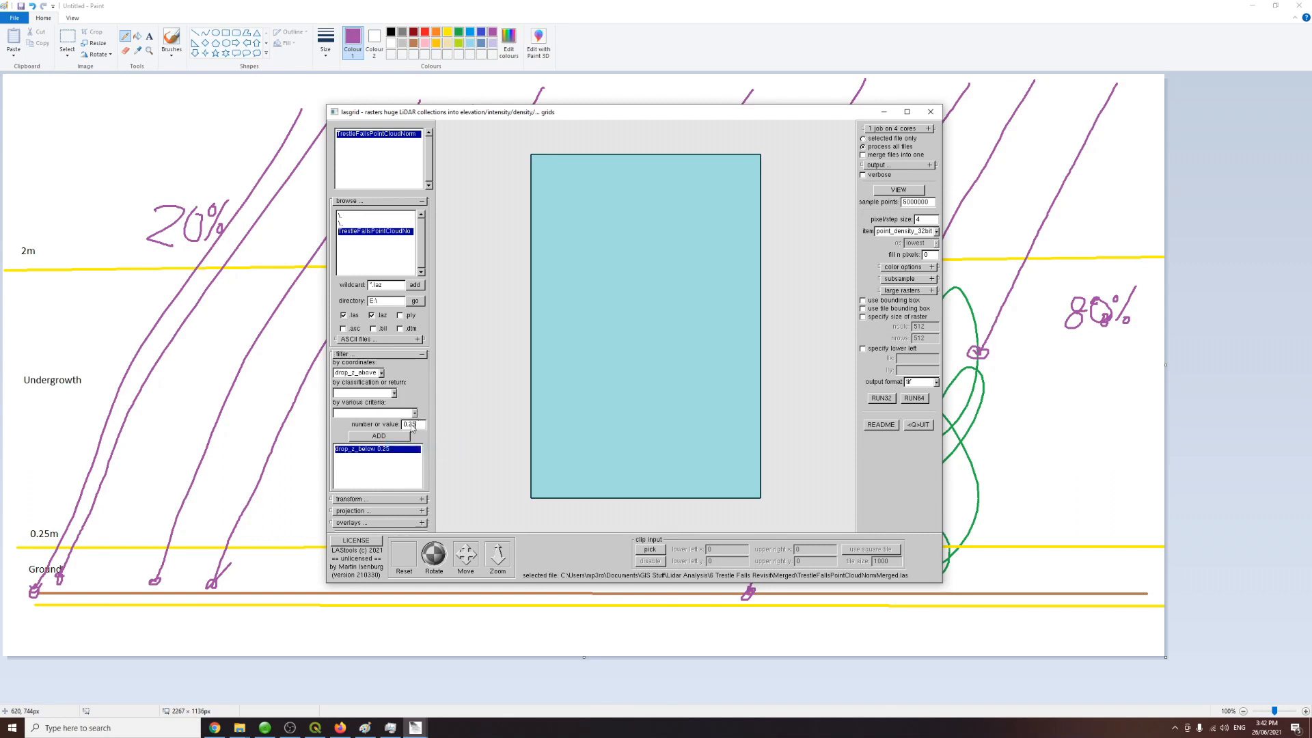
key(BackSpace)
click(387, 437)
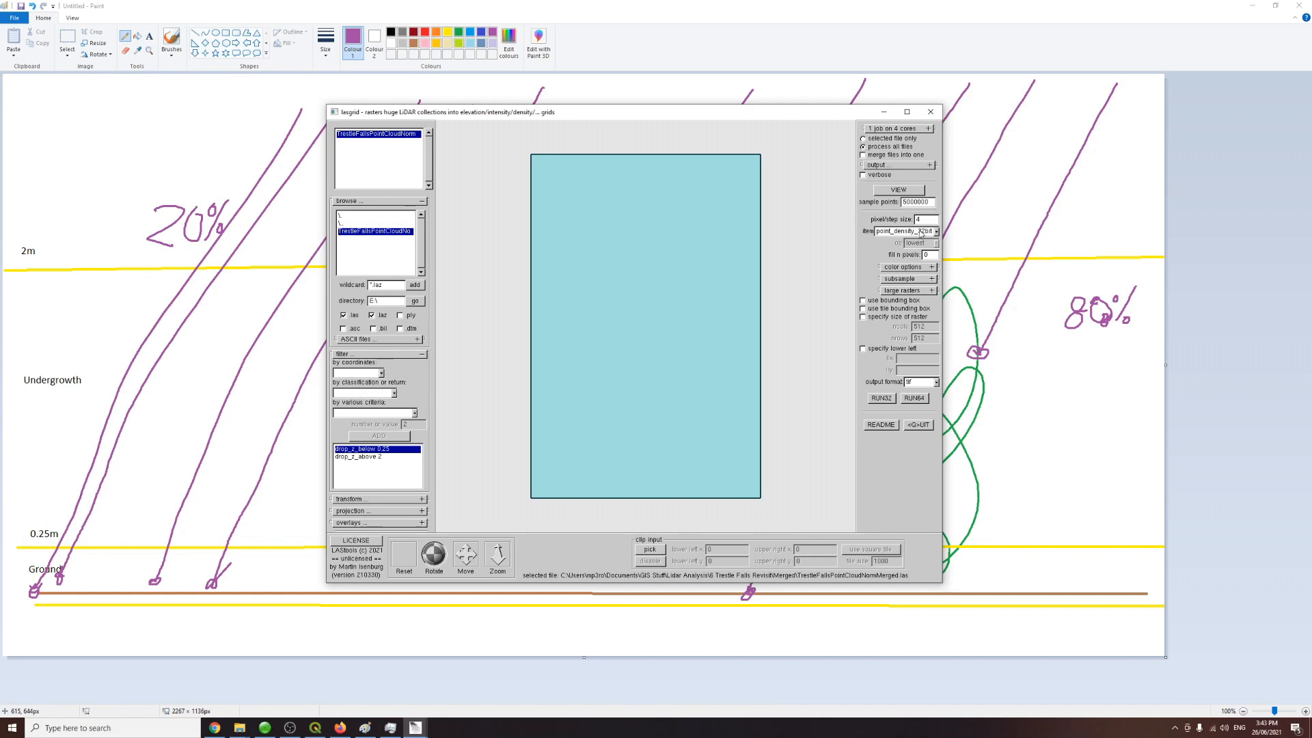
click(919, 399)
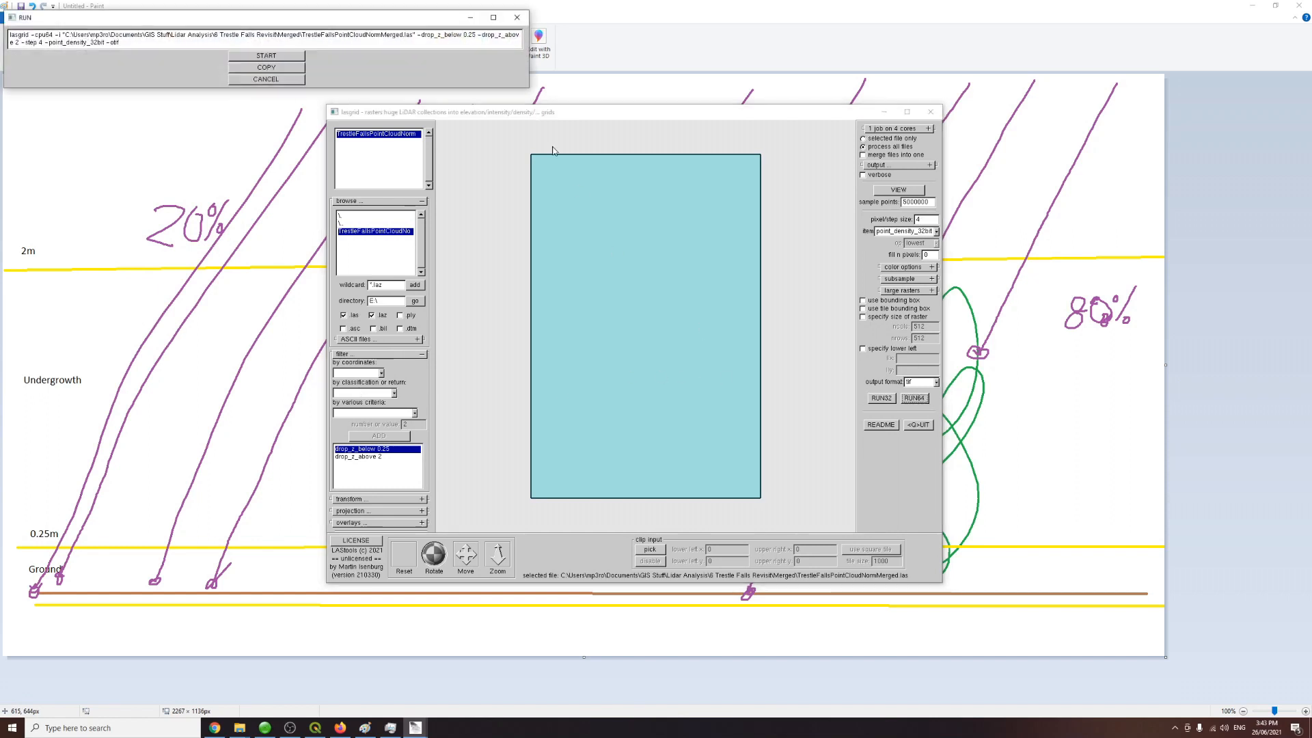
click(301, 57)
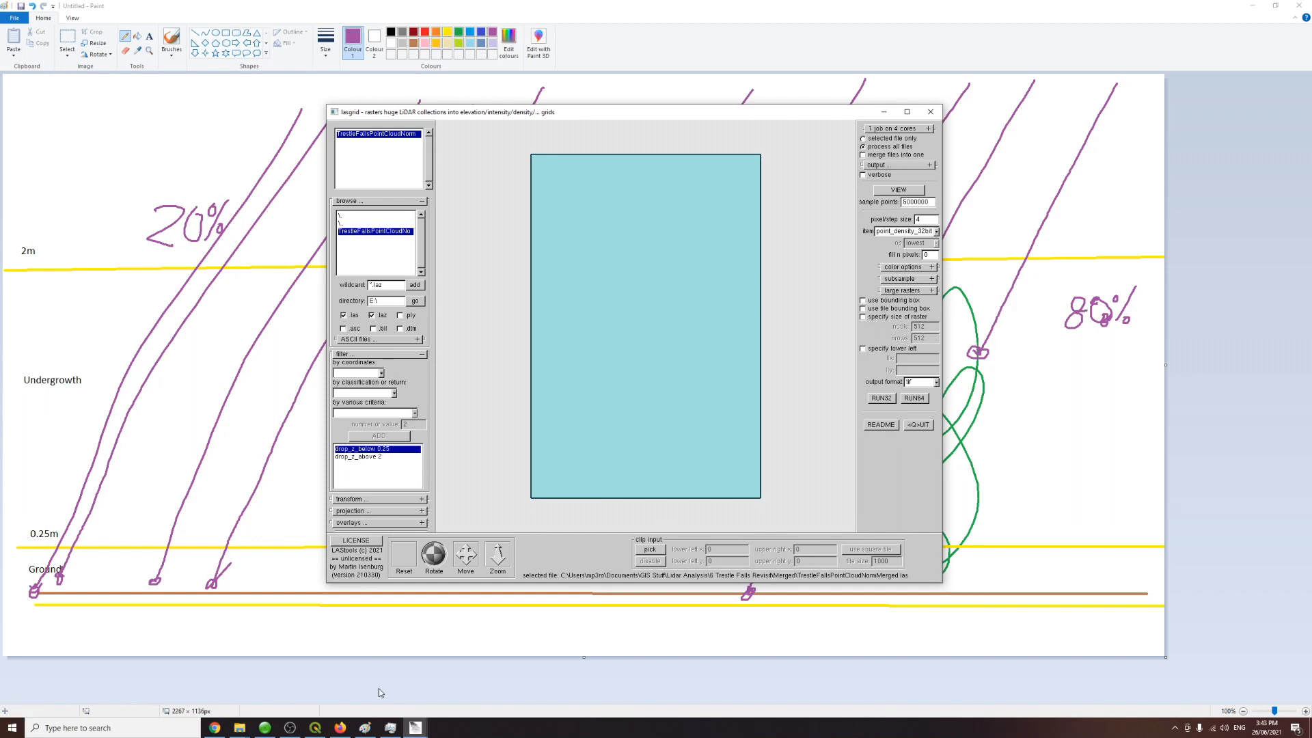
Step: Open the output TrestleFallsPointCloudNormMerged.tif from the Merged folder in the image viewer
click(237, 726)
click(235, 725)
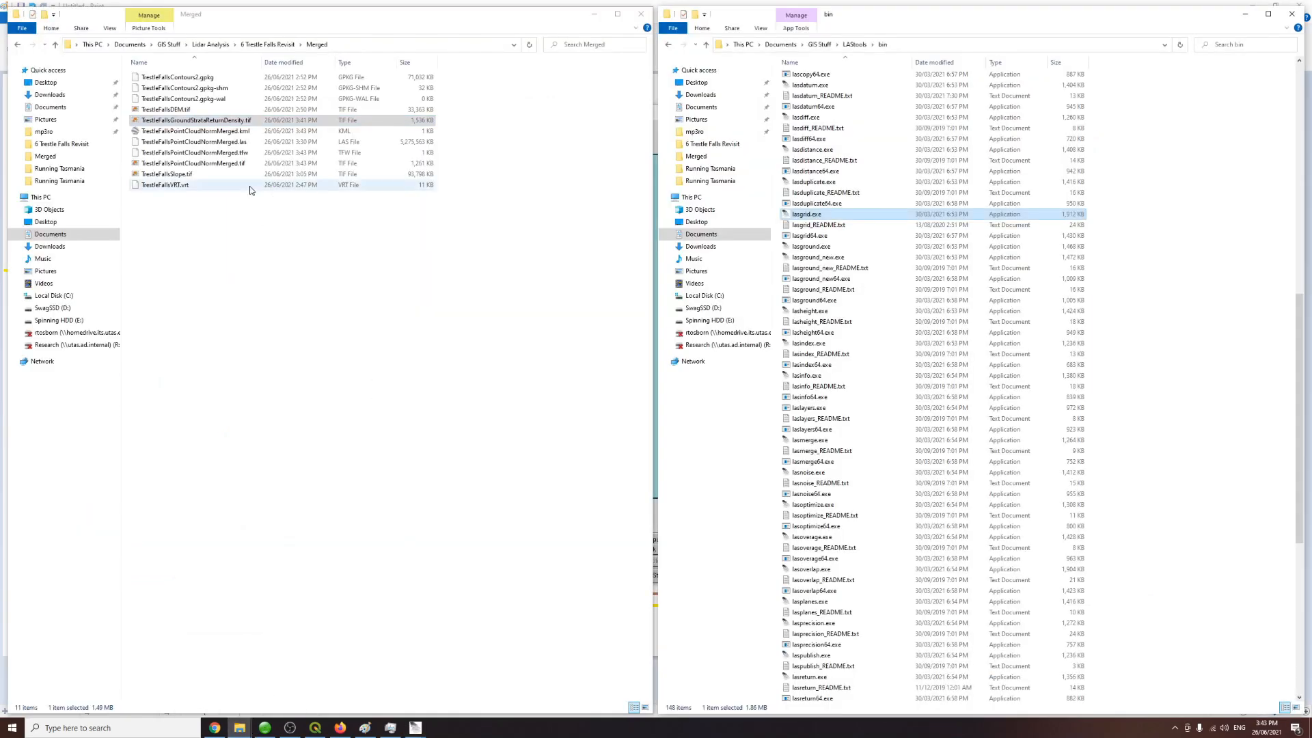
click(243, 164)
double_click(242, 164)
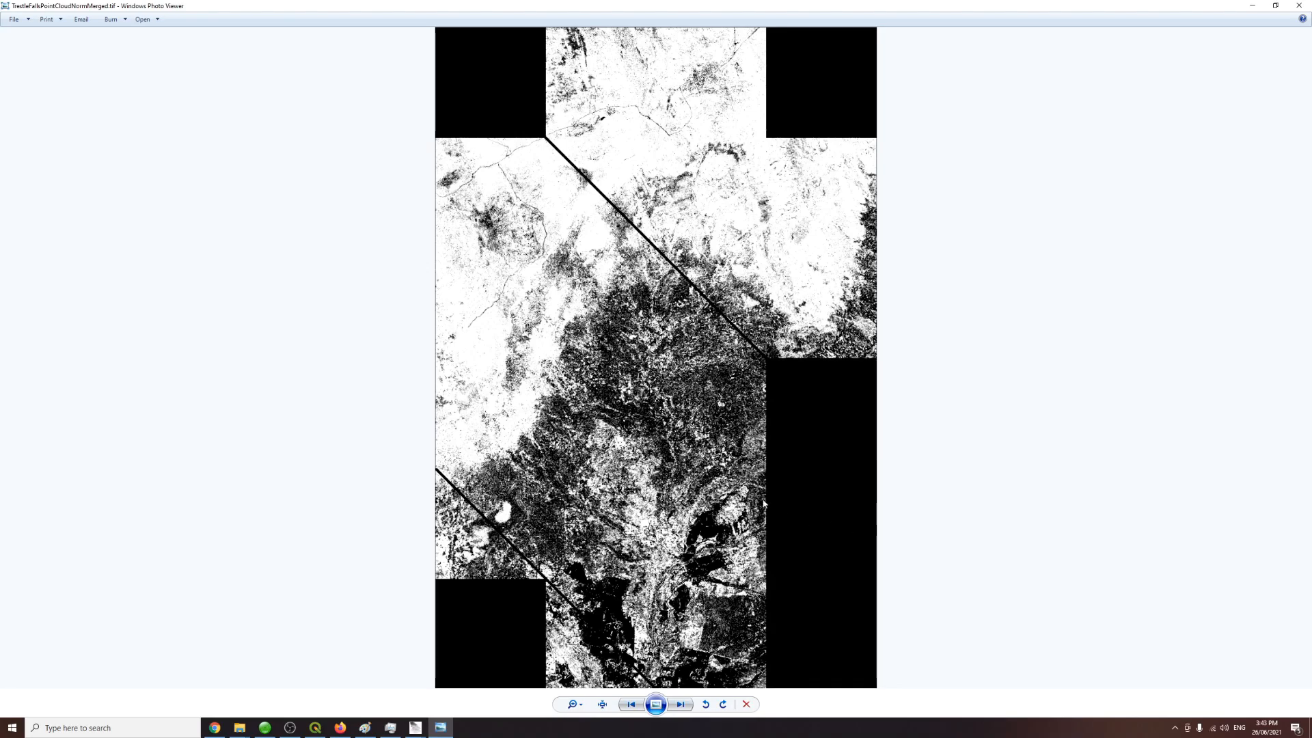
Step: Zoom and pan across the new density raster to examine its pattern, then close the viewer
scroll(736, 445, up, 4)
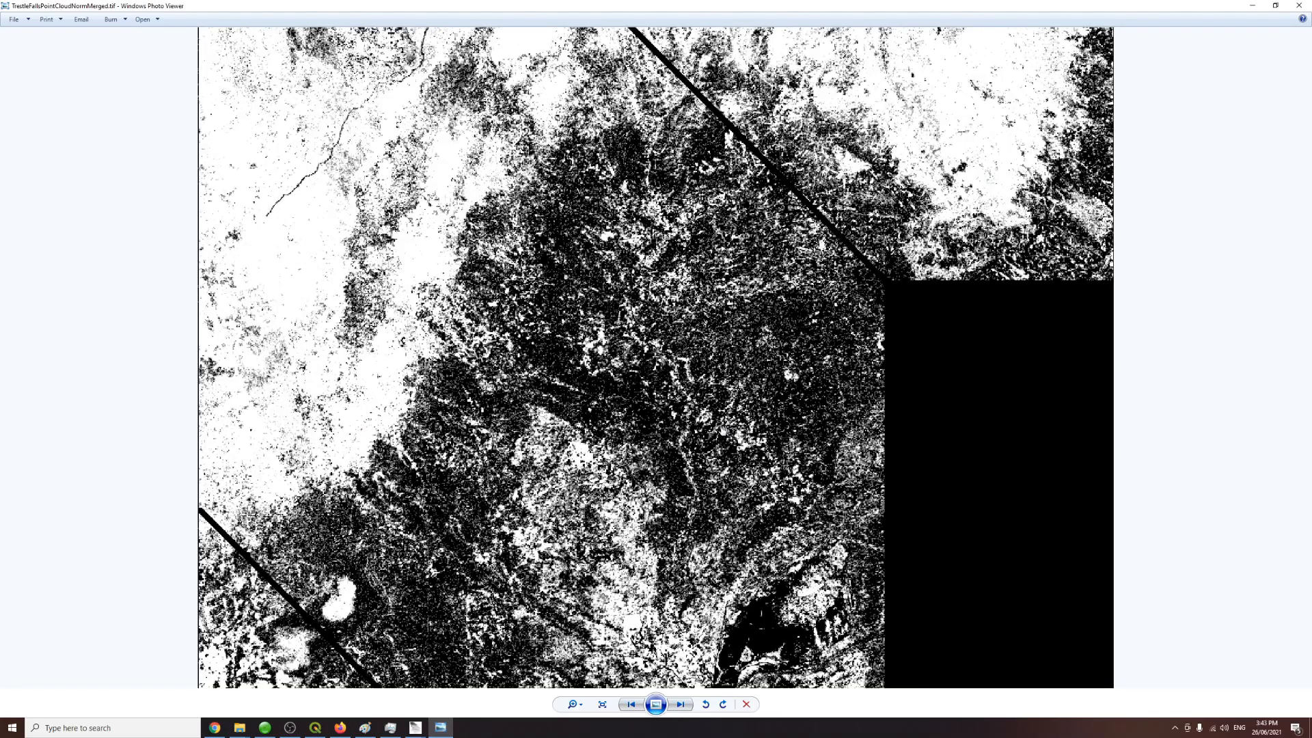
drag(723, 431, 649, 350)
click(366, 728)
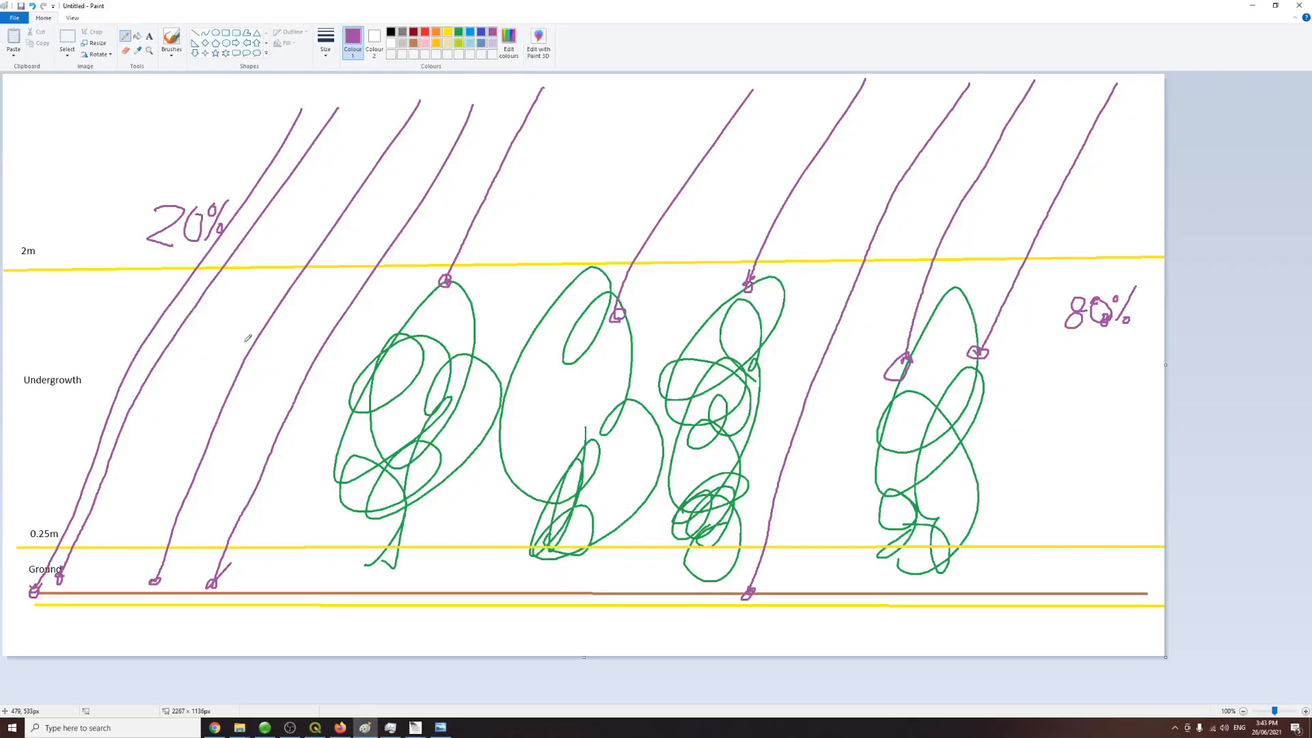
click(440, 728)
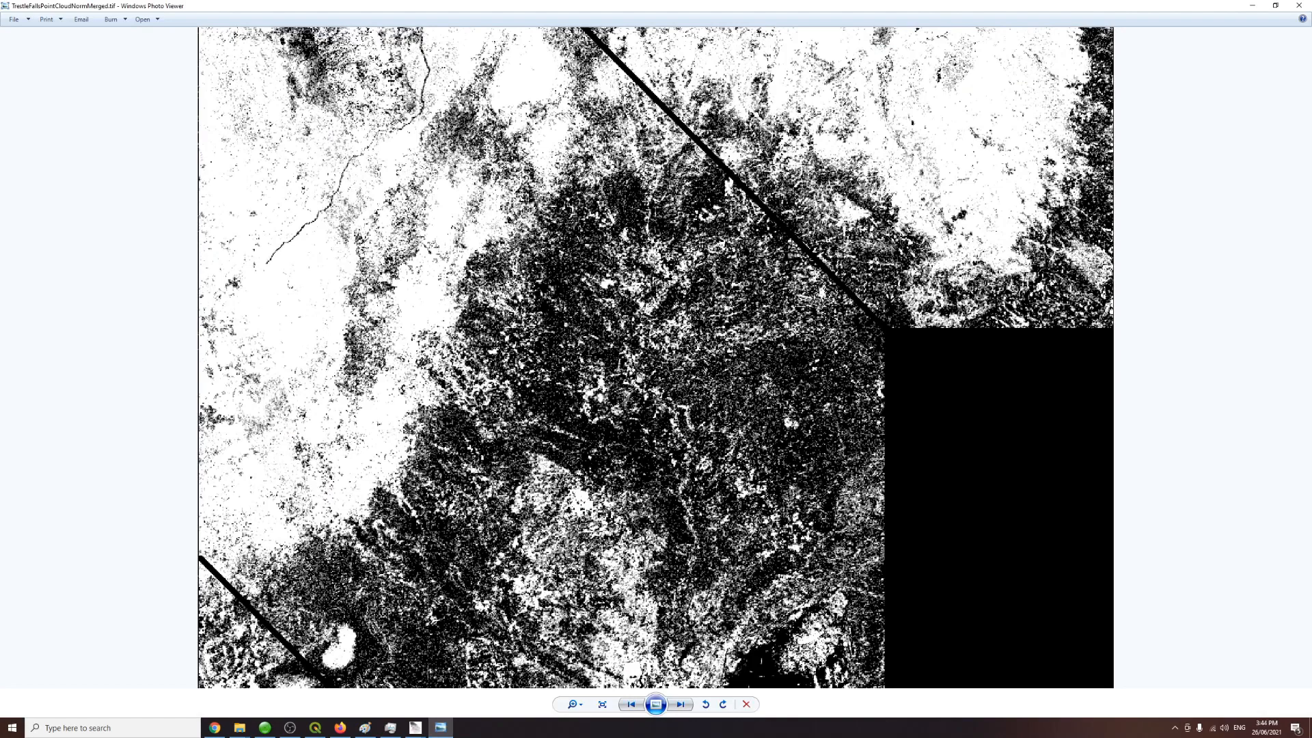
drag(615, 588, 615, 263)
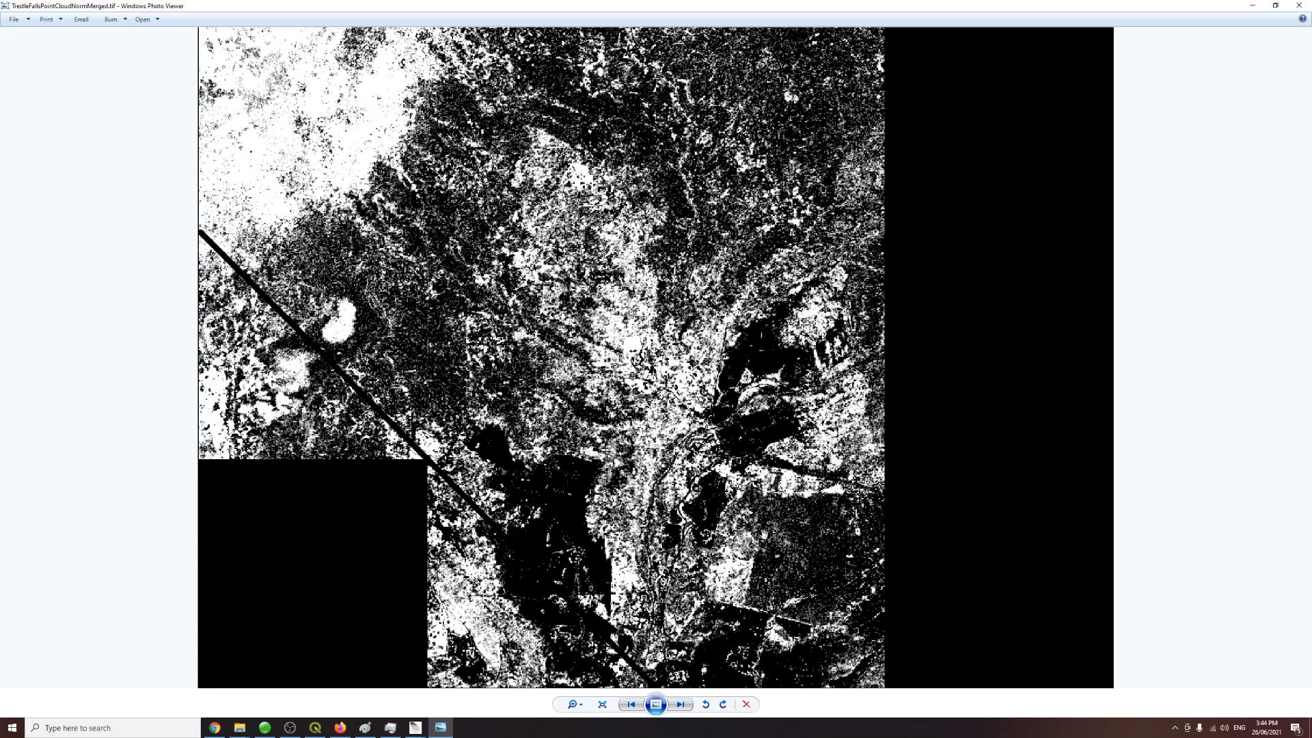
drag(657, 367, 632, 584)
drag(625, 242, 577, 530)
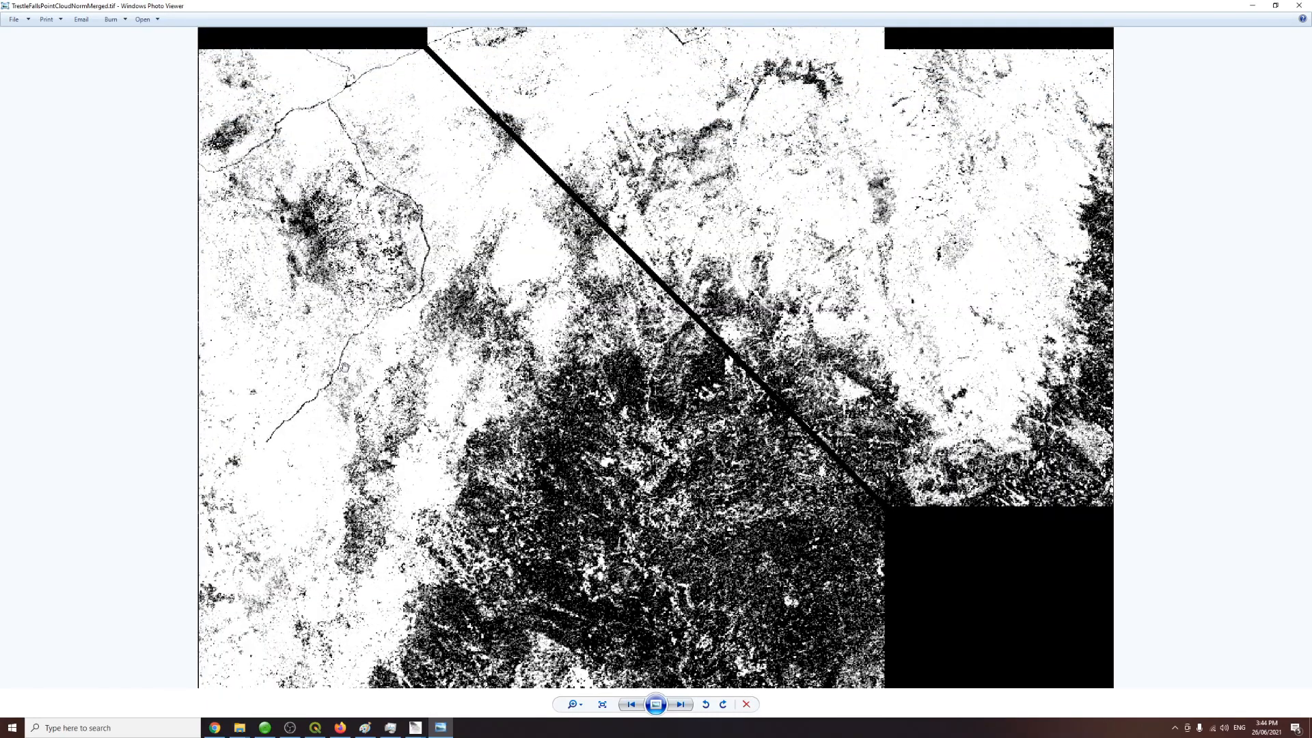
drag(526, 439, 308, 302)
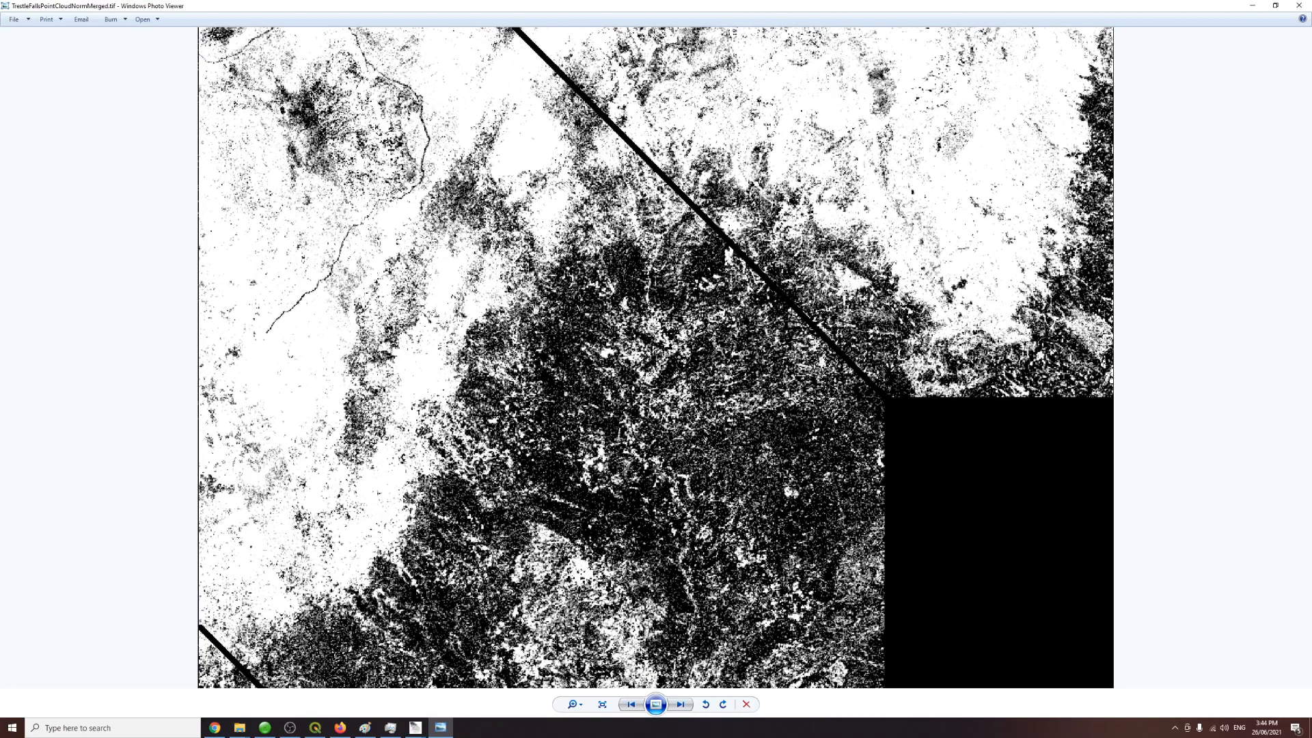
drag(405, 281, 340, 196)
click(1299, 6)
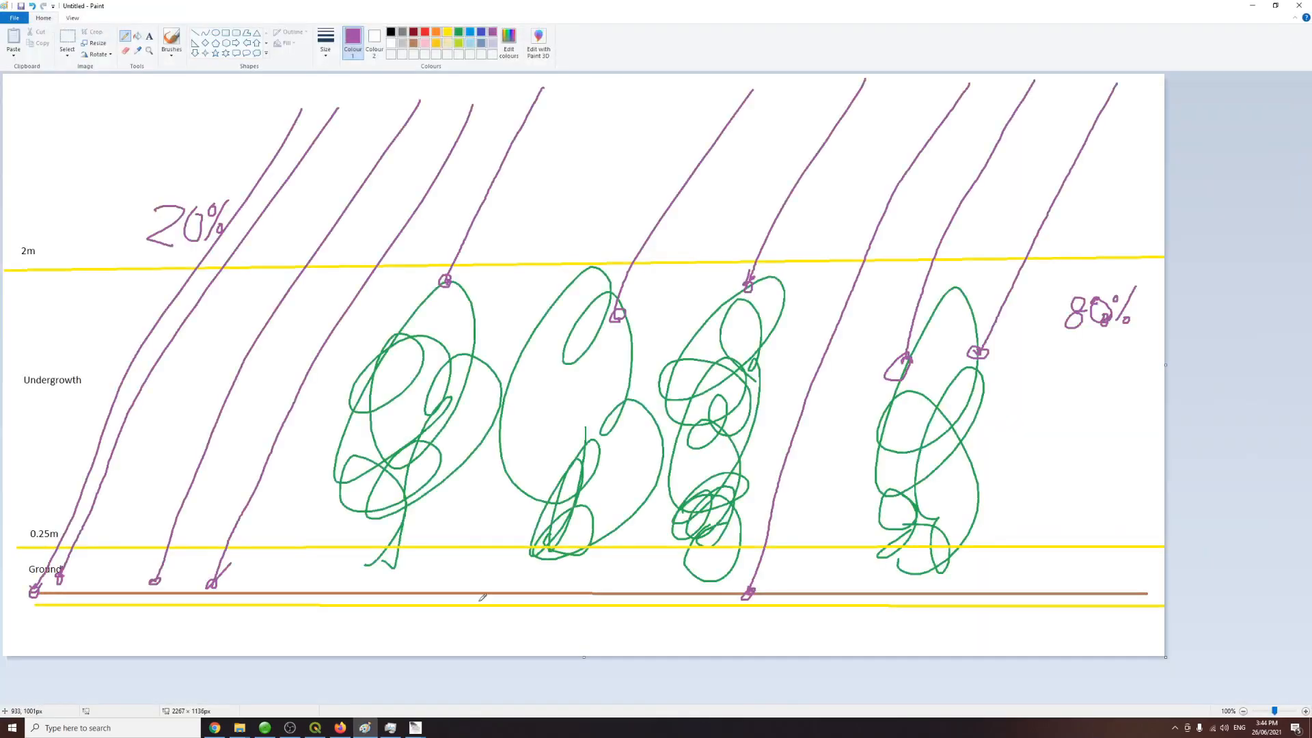
Step: Rename the output raster to TrestleFallsUndergrowthStrataReturnDensity.tif
click(239, 728)
click(227, 696)
click(255, 706)
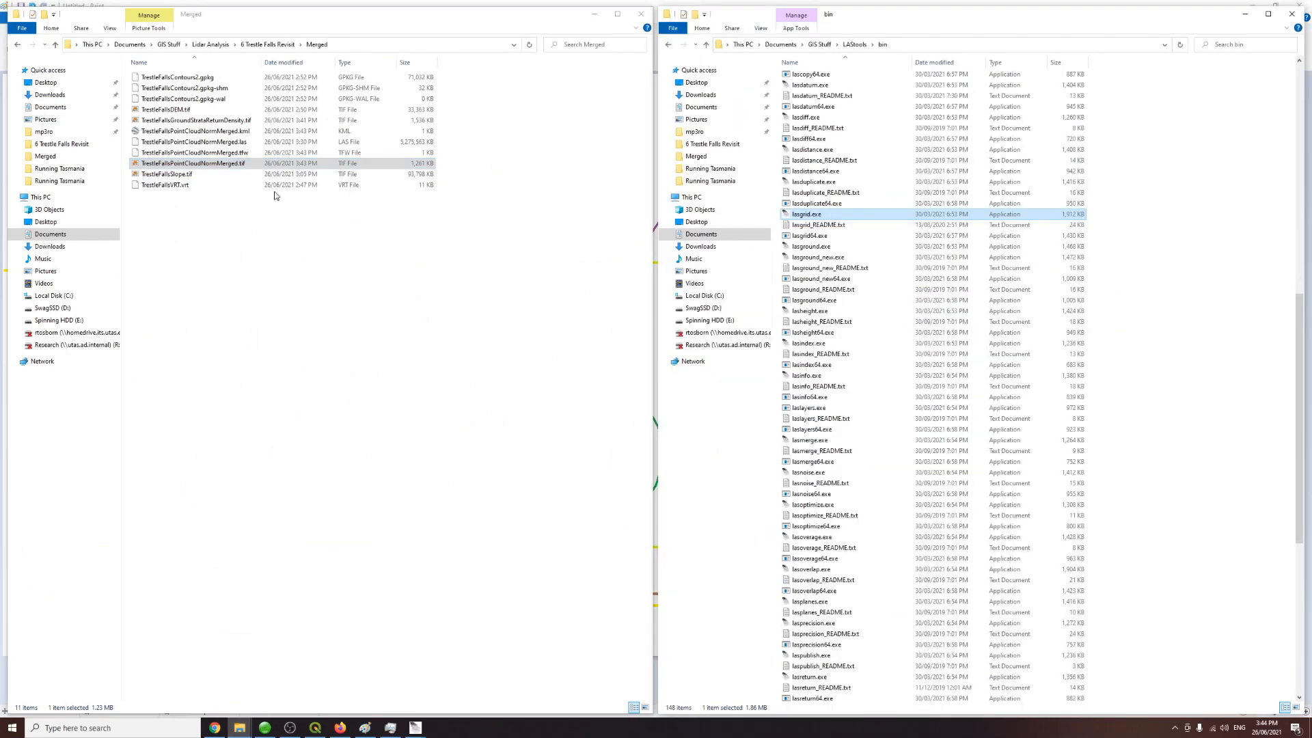
click(224, 163)
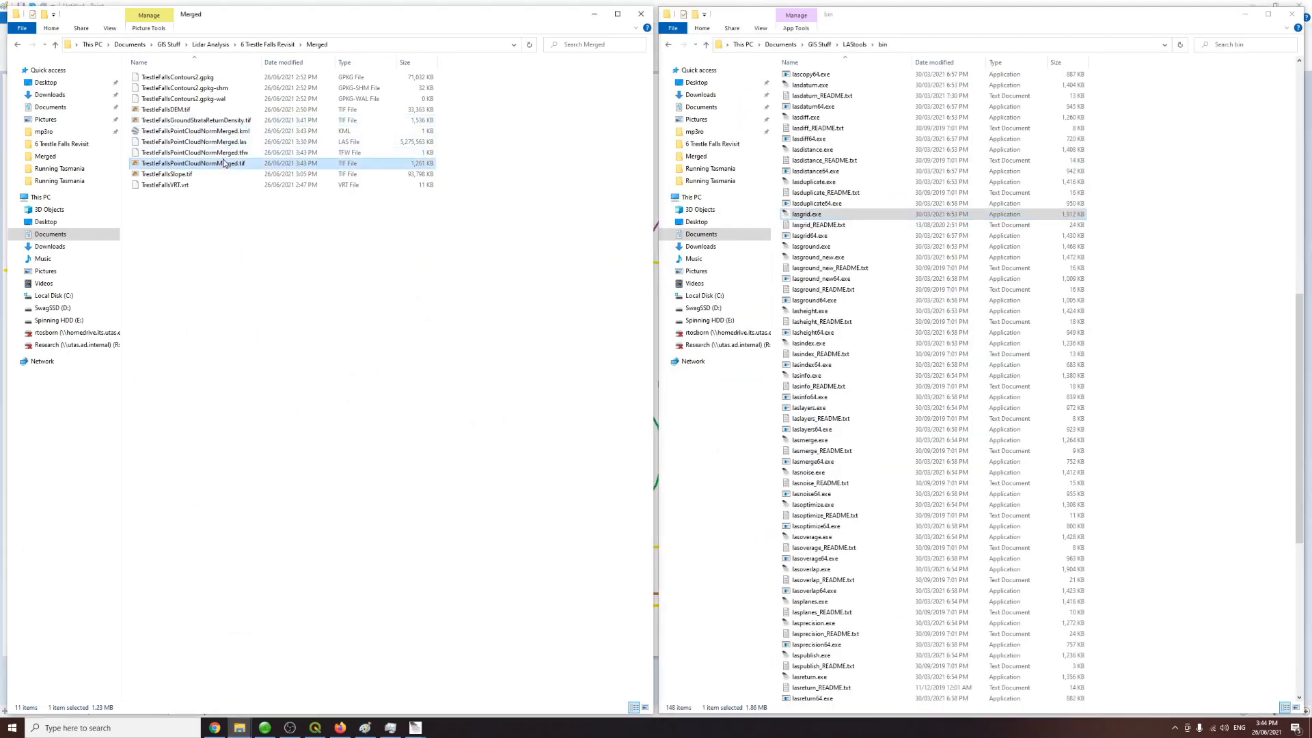
click(240, 121)
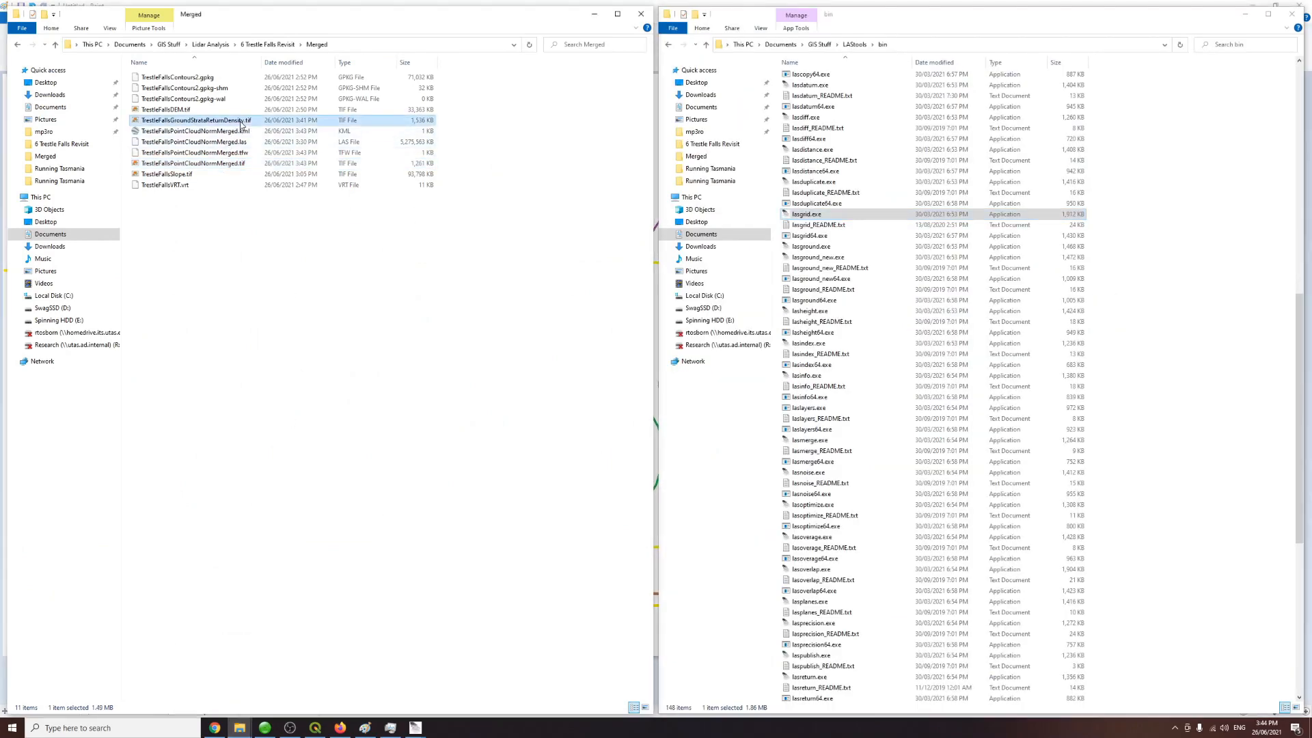
click(228, 165)
key(F2)
text(TrestleFallsGroundStrataReturnDensity)
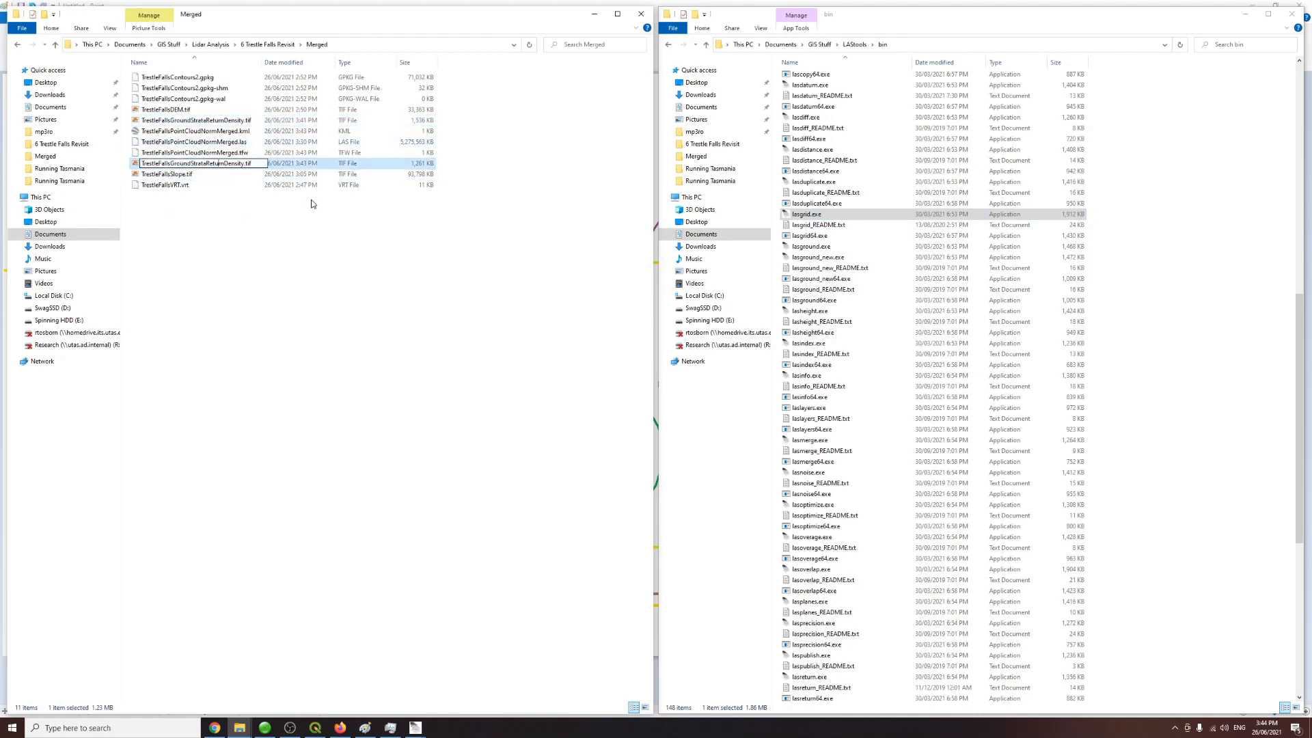
key(BackSpace)
key(BackSpace)
key(BackSpace)
key(BackSpace)
key(BackSpace)
key(BackSpace)
text(Undergrowth)
key(Return)
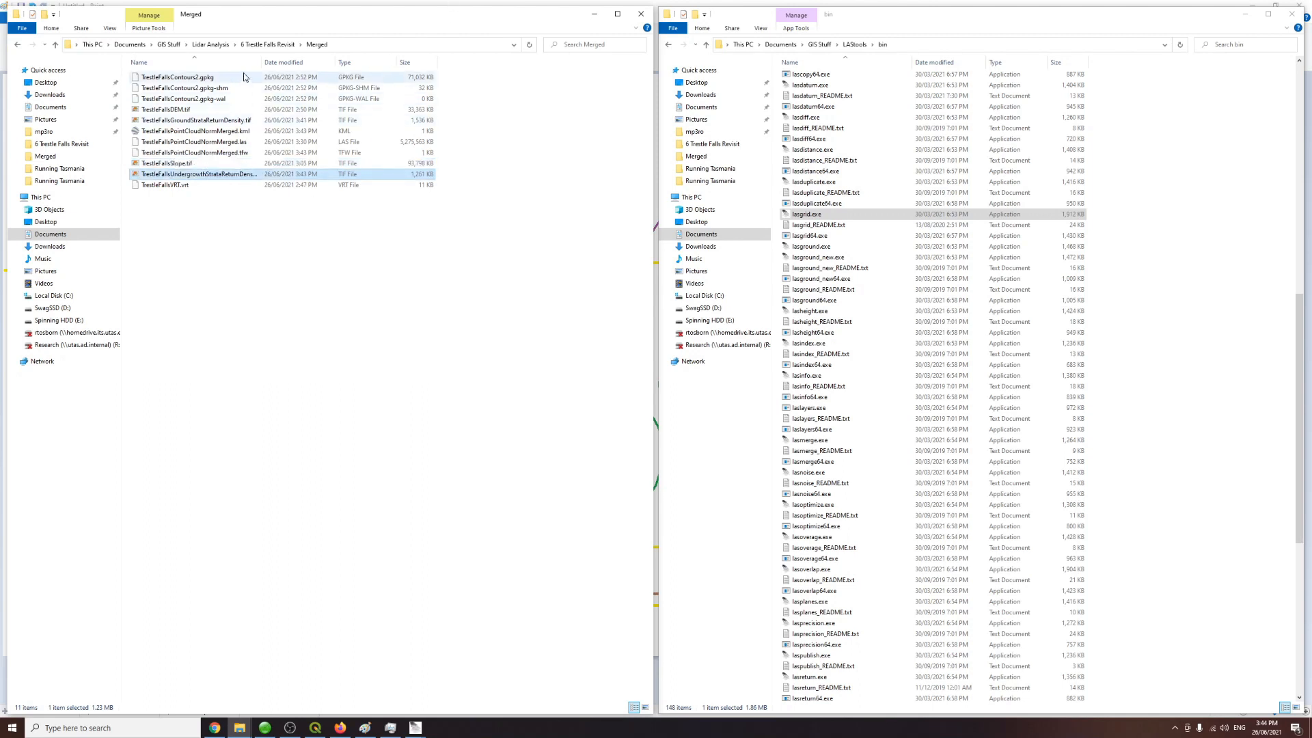
Step: Select both the ground-strata and undergrowth-strata density rasters in the Merged folder
double_click(261, 61)
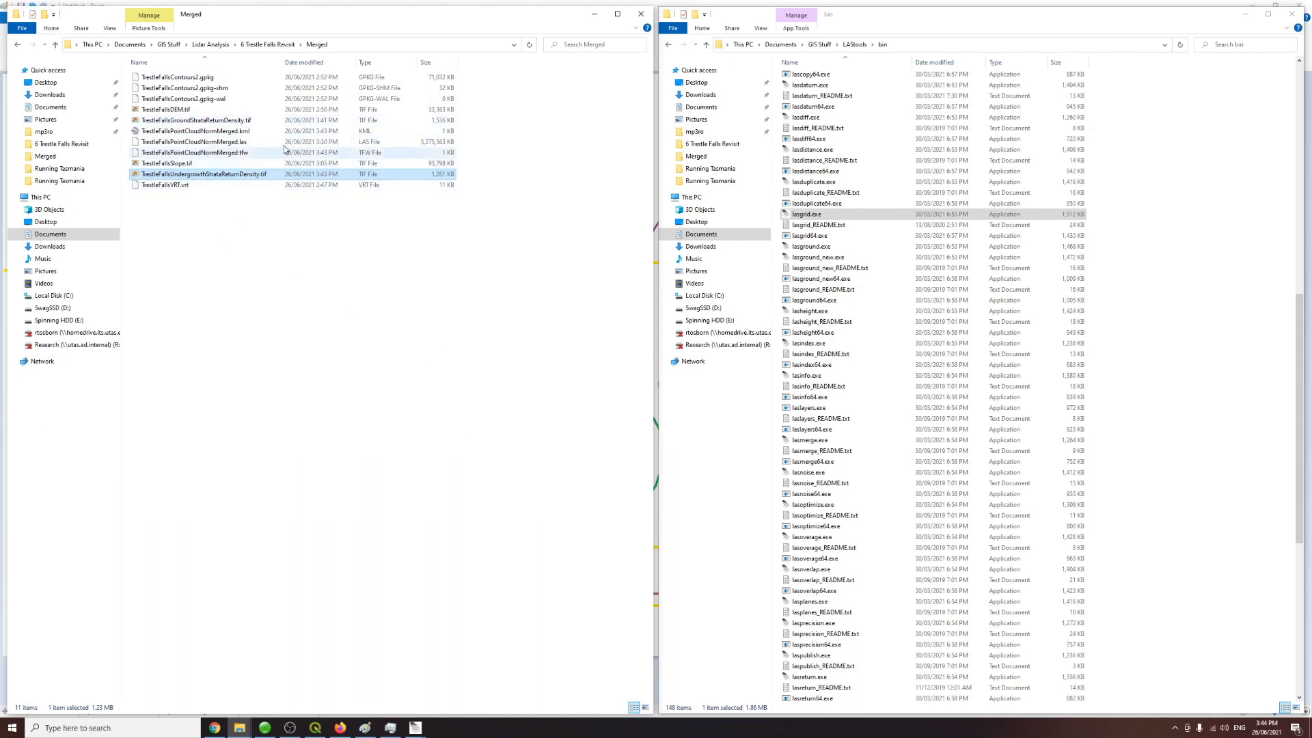
click(234, 120)
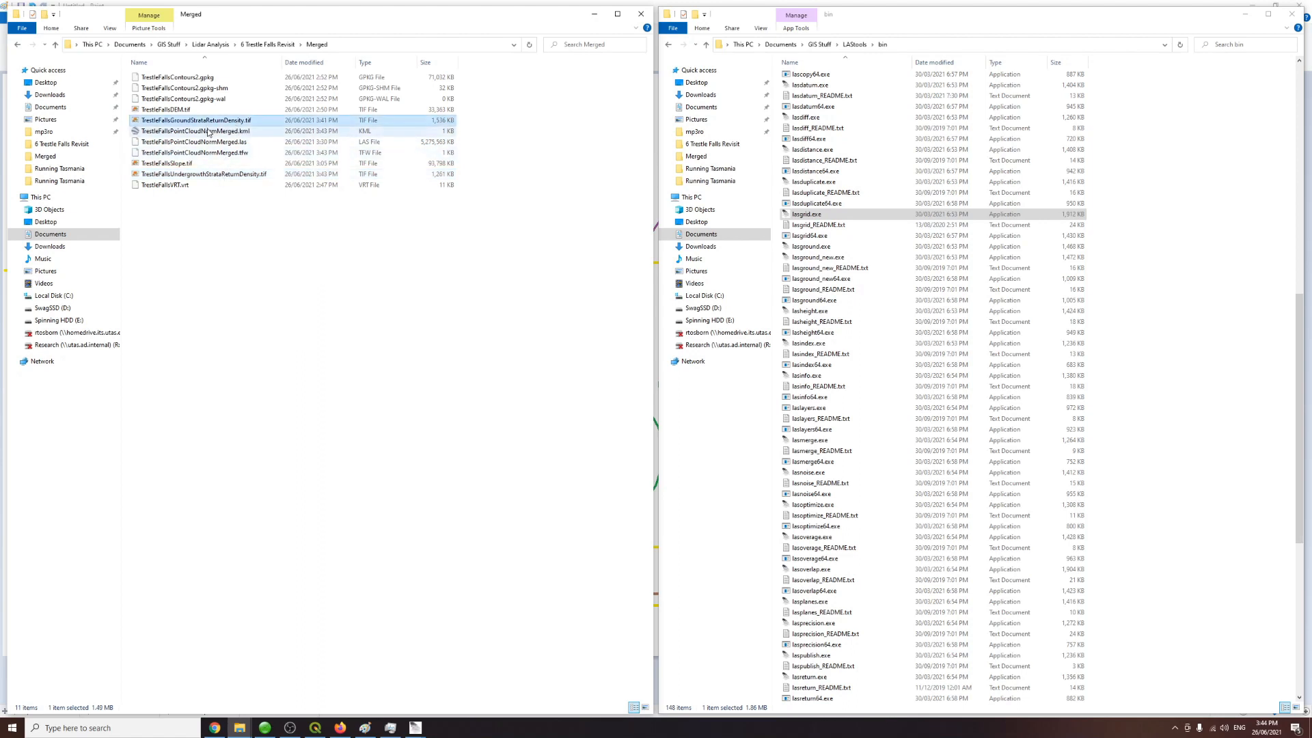
click(199, 175)
ctrl+click(232, 121)
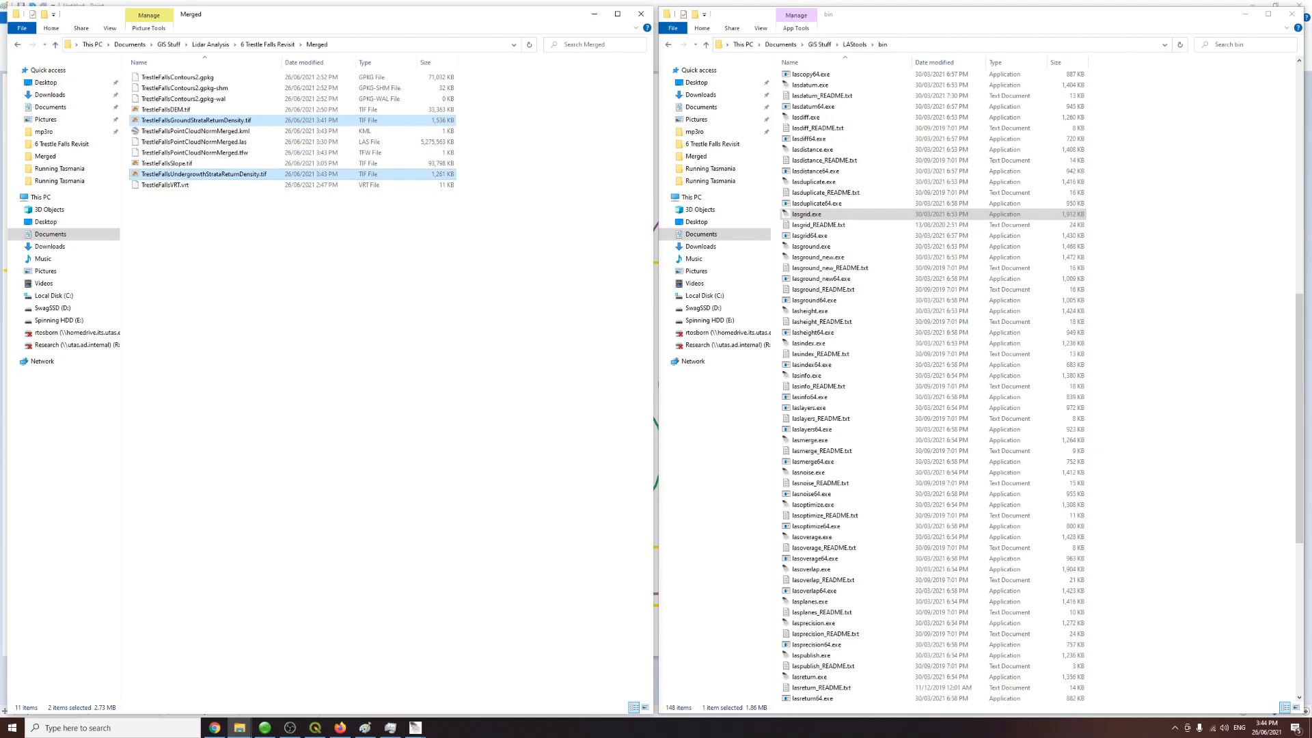
Step: Hide the TrestleFallsSlope and TrestleFallsContours2 layers in QGIS
click(315, 728)
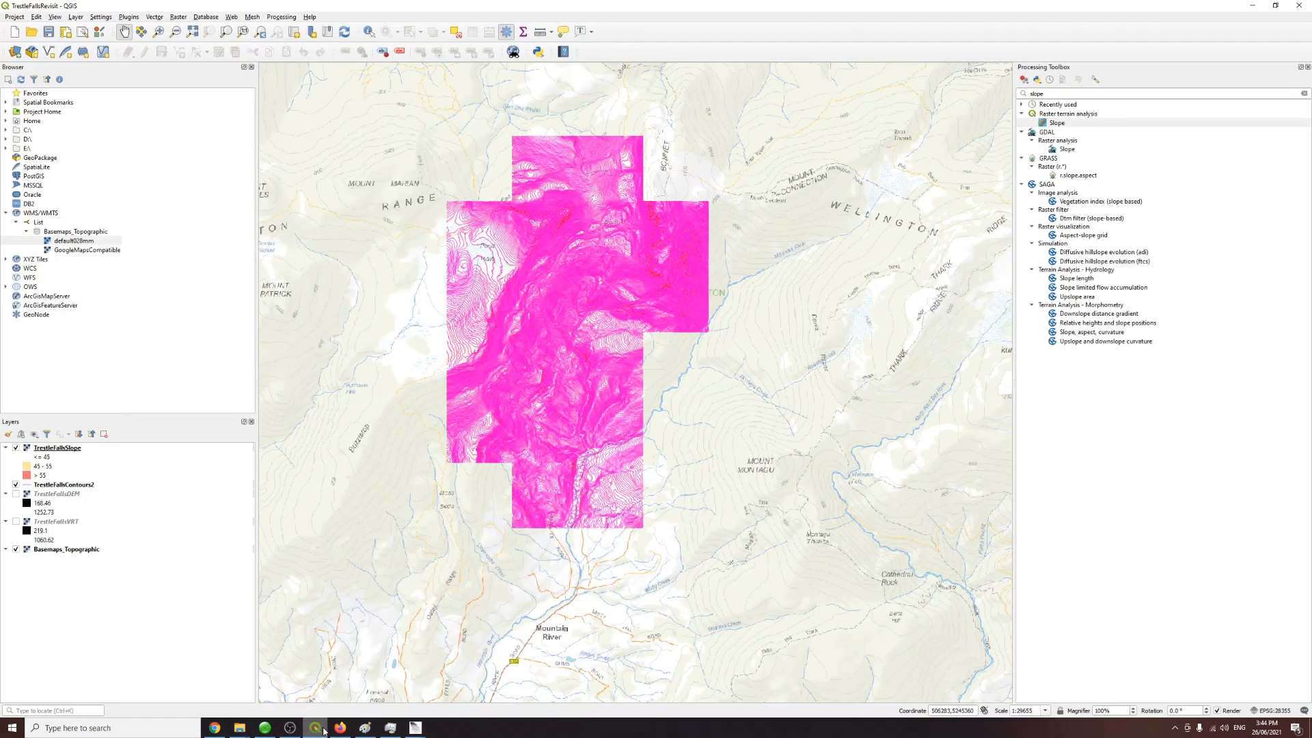
click(15, 448)
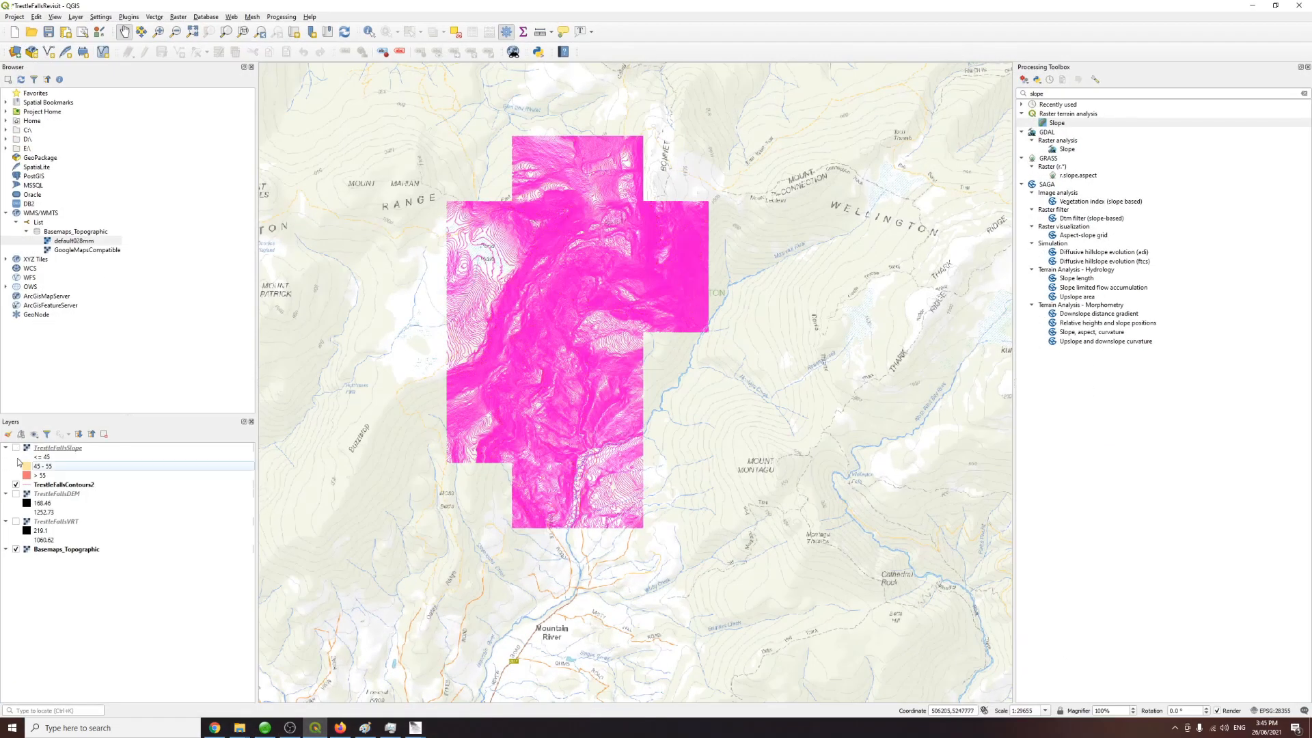
click(15, 485)
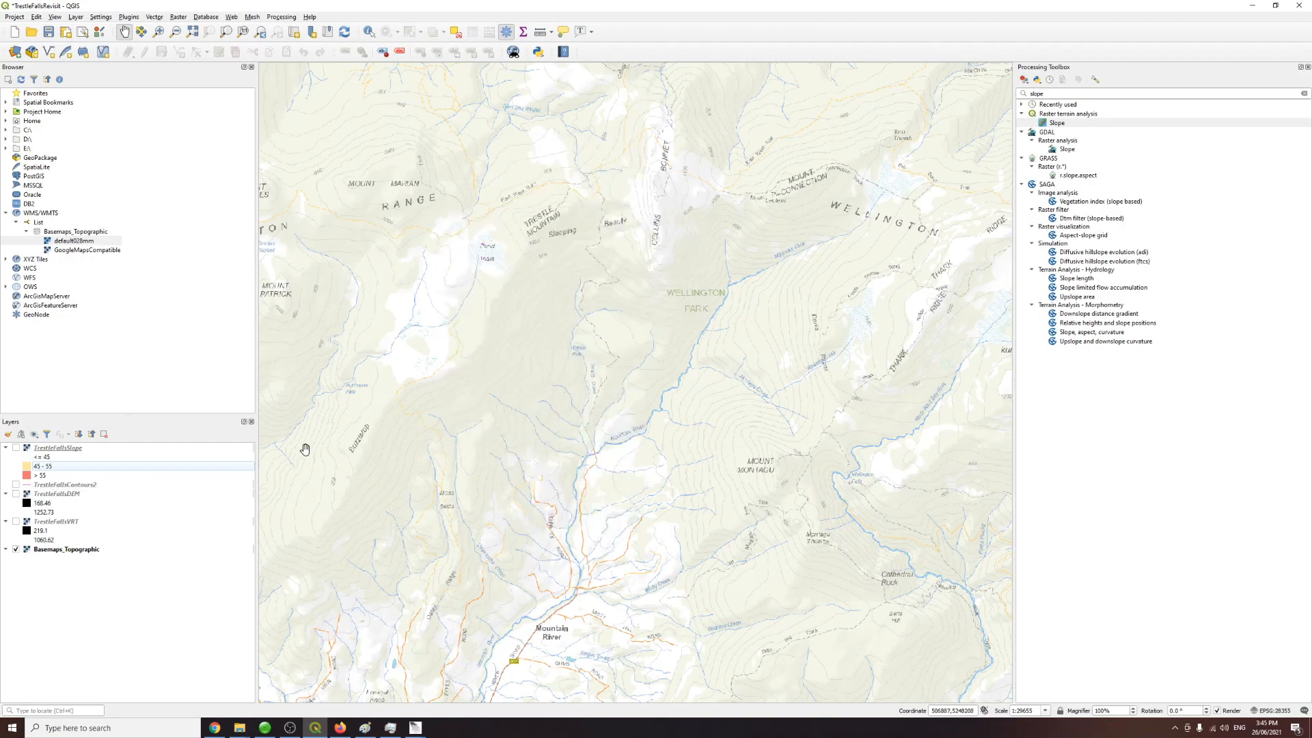
Step: Add the two selected strata density rasters to the QGIS map
mouse_move(239, 727)
click(222, 707)
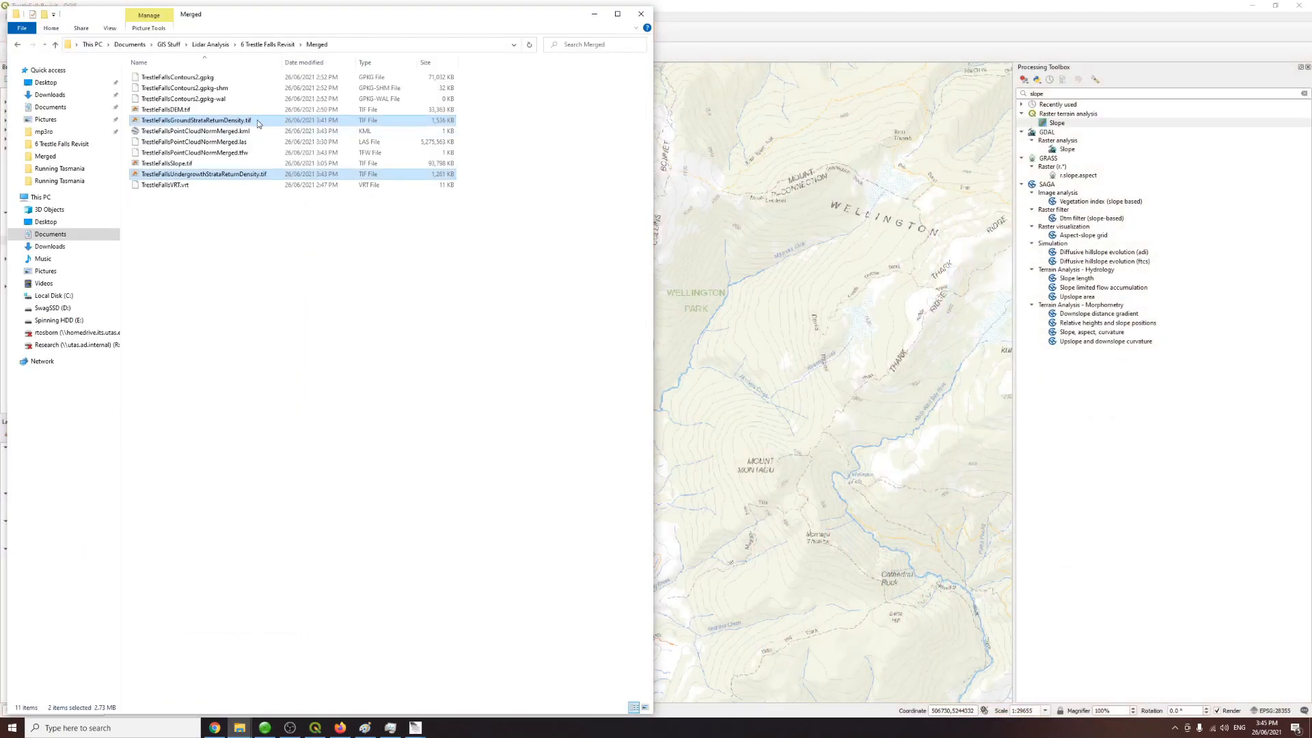
drag(708, 267, 710, 265)
click(803, 5)
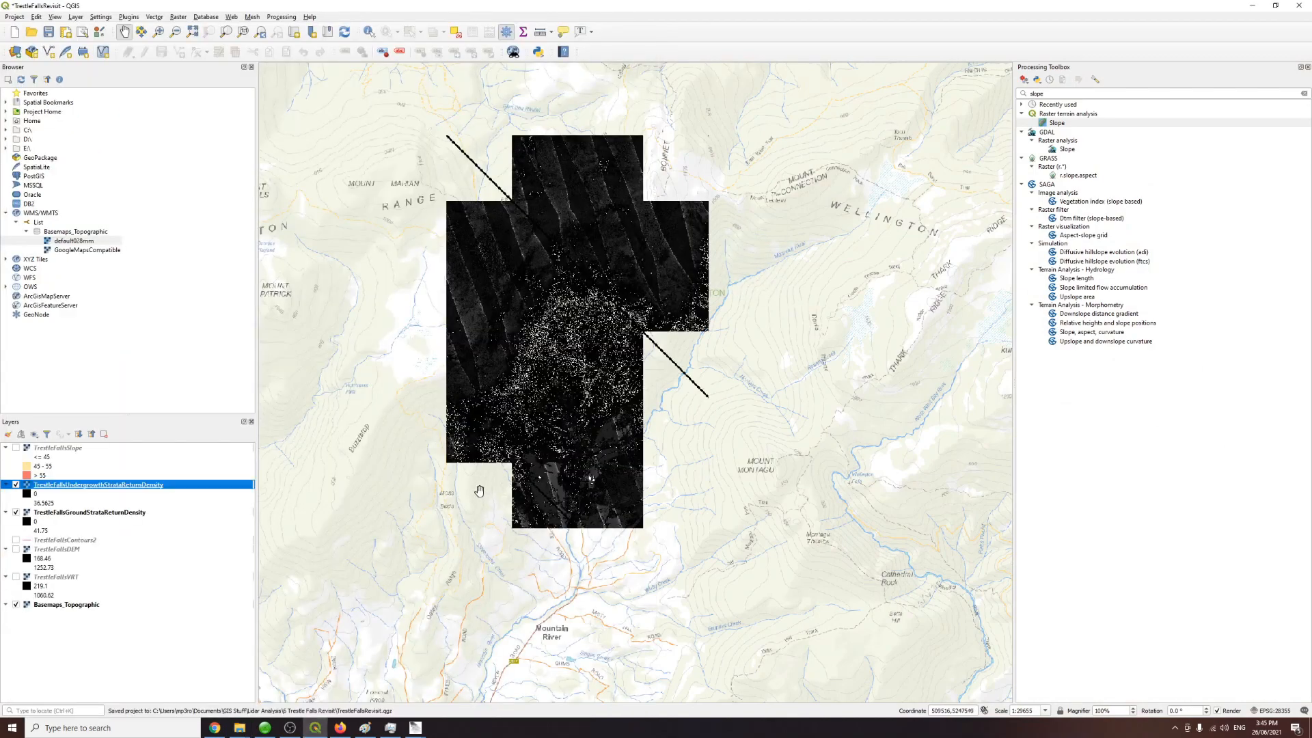
Step: Hide the Basemaps_Topographic layer to view the undergrowth density raster on its own
scroll(550, 338, up, 1)
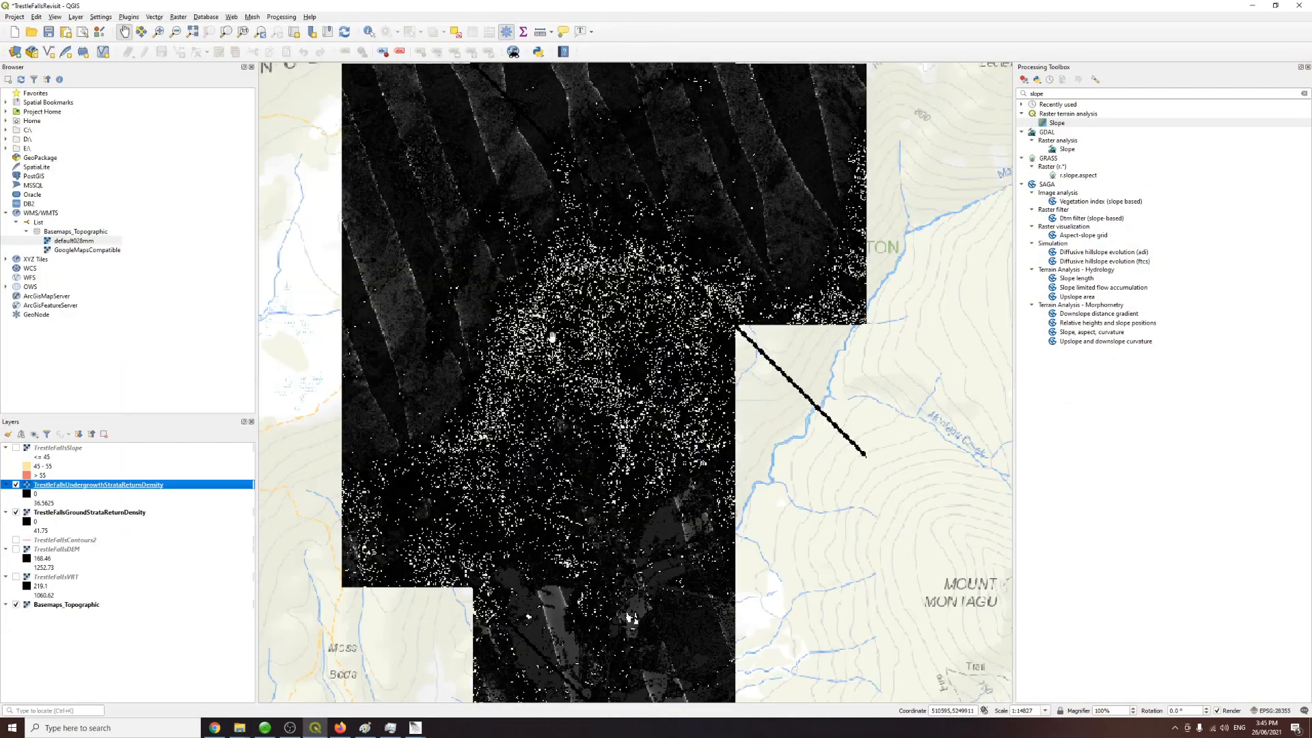
scroll(577, 403, up, 1)
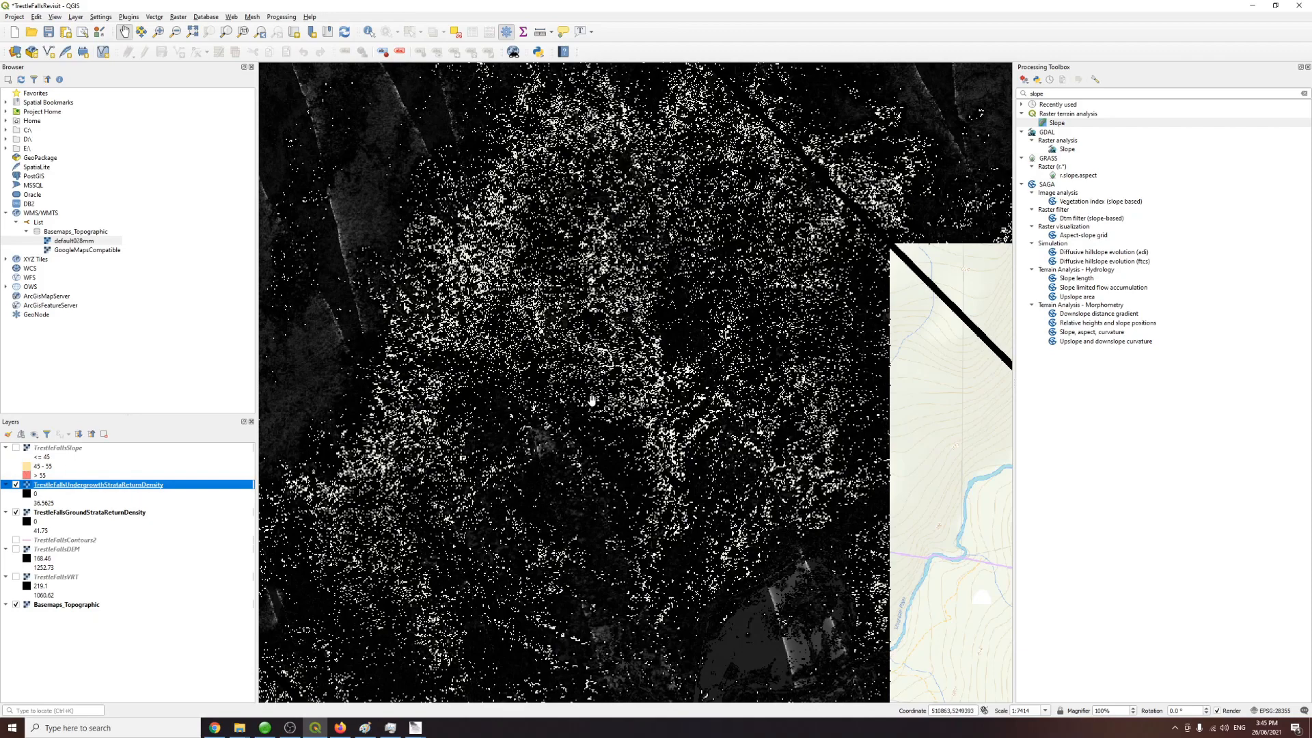
scroll(592, 395, down, 1)
scroll(469, 459, up, 1)
scroll(481, 440, down, 1)
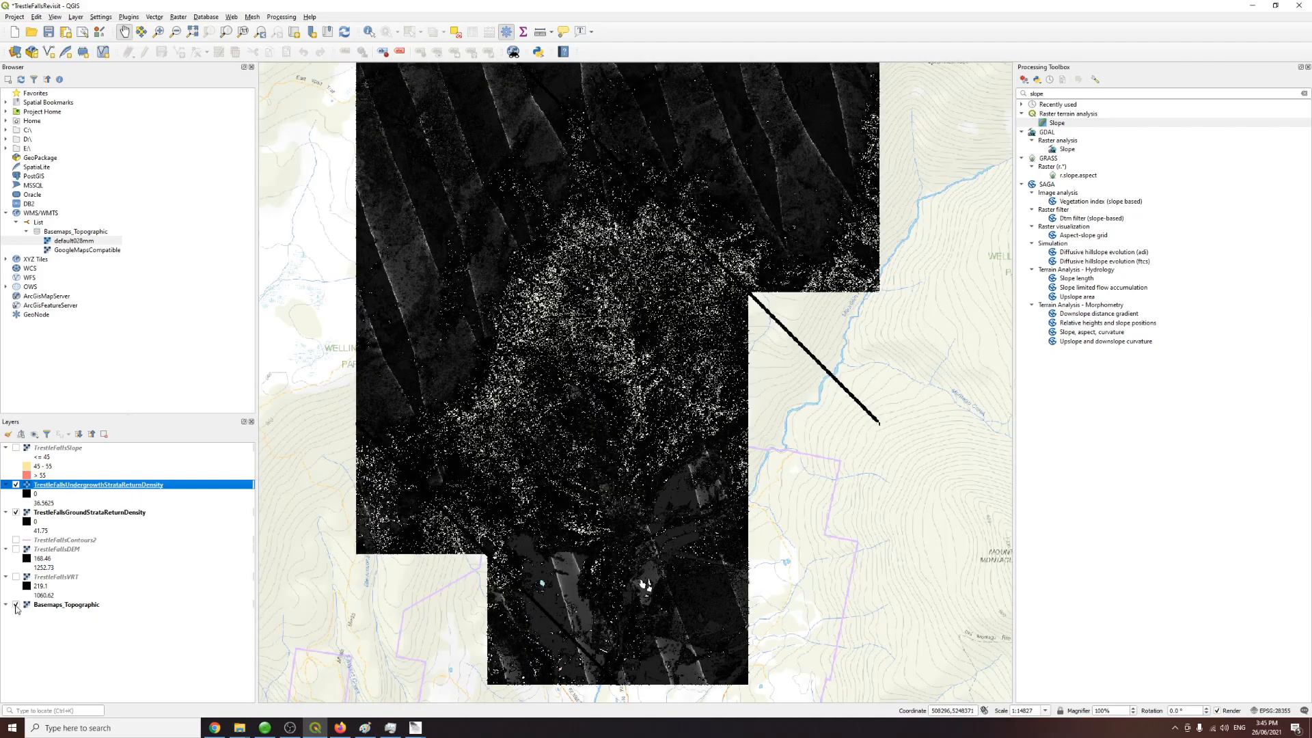
double_click(16, 605)
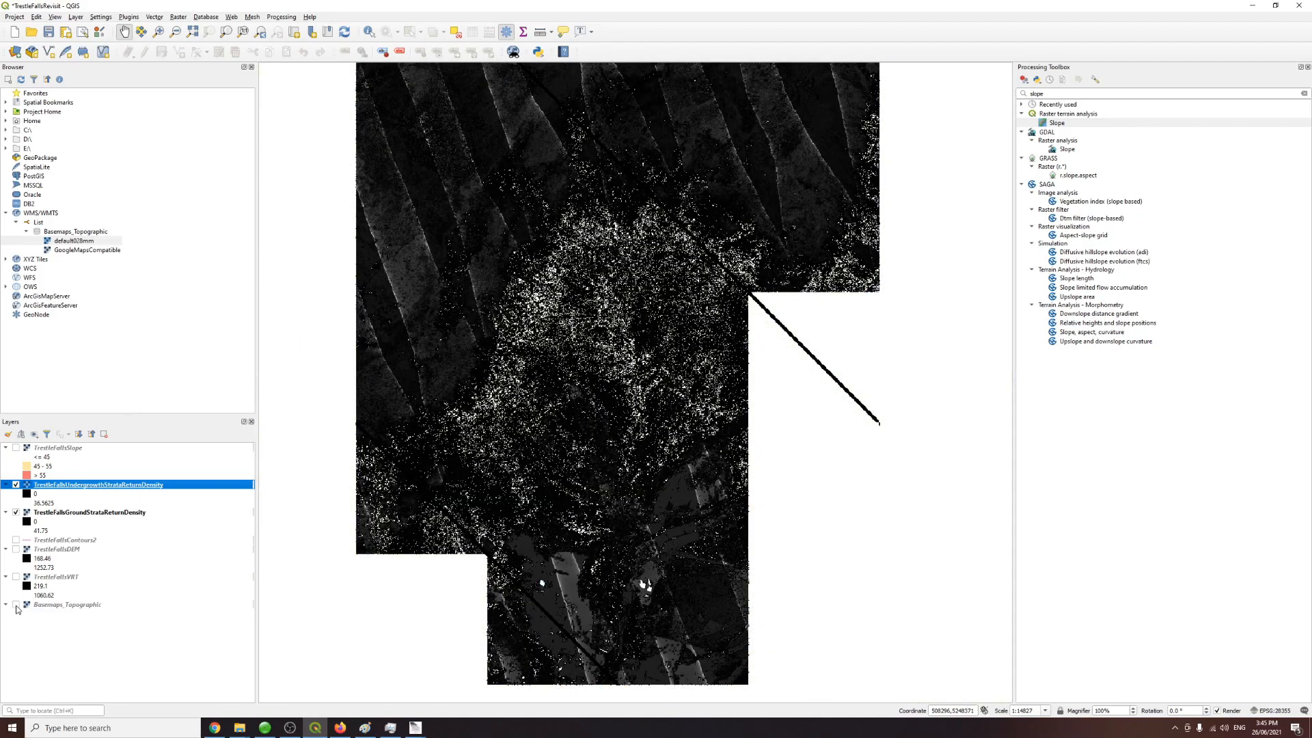
Step: Toggle the TrestleFallsDEM layer on and off beneath the strata density rasters to compare them
click(1219, 212)
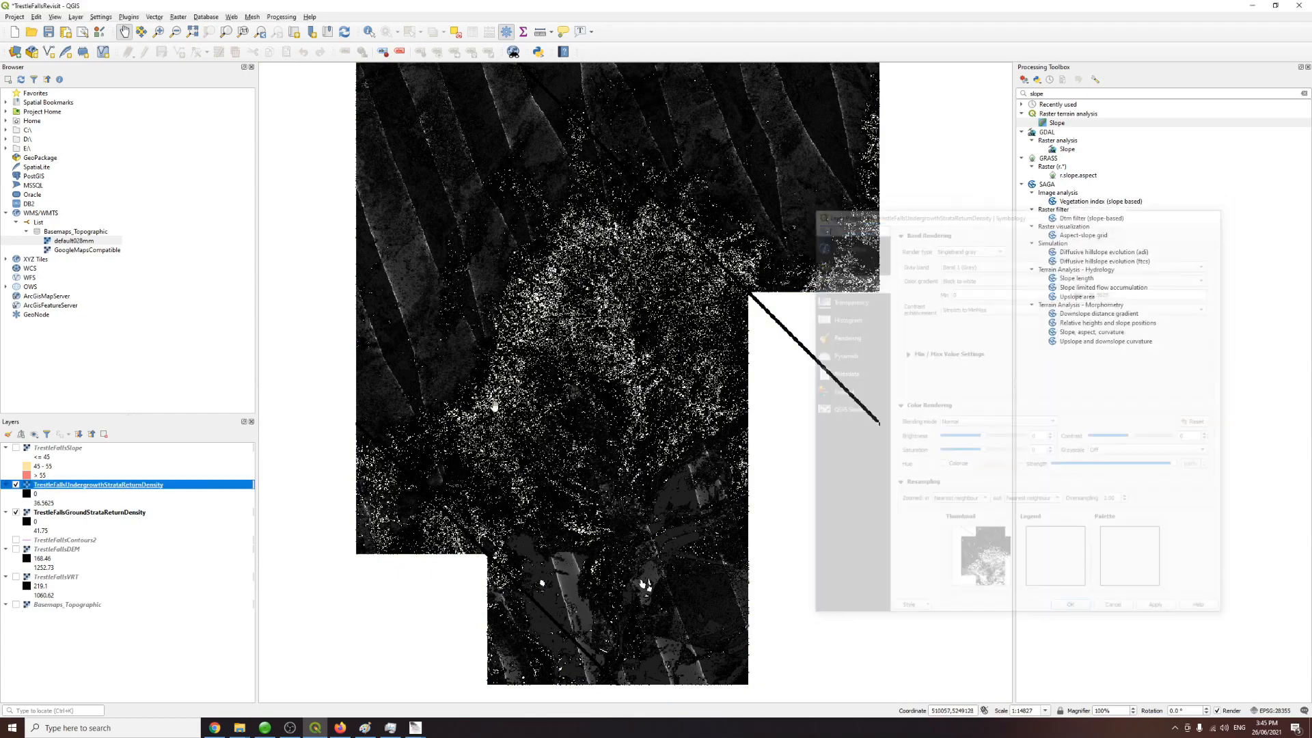
click(15, 551)
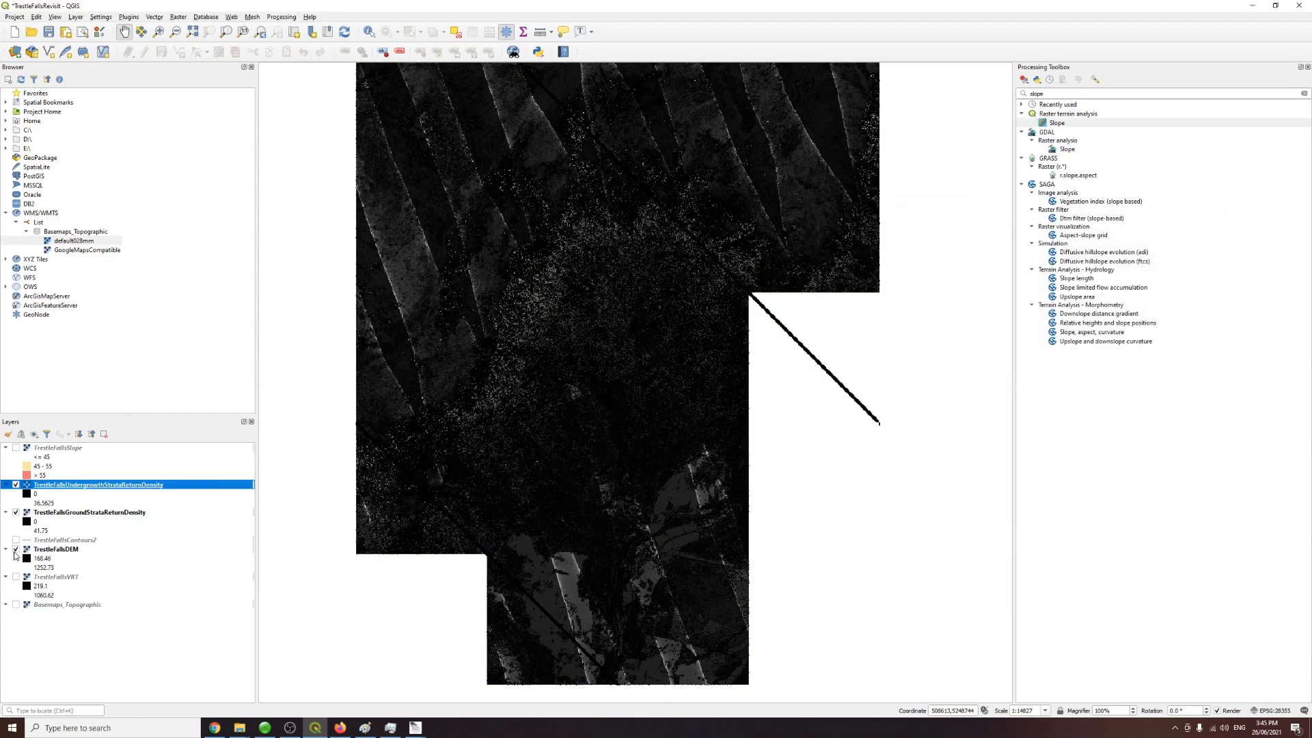
double_click(17, 554)
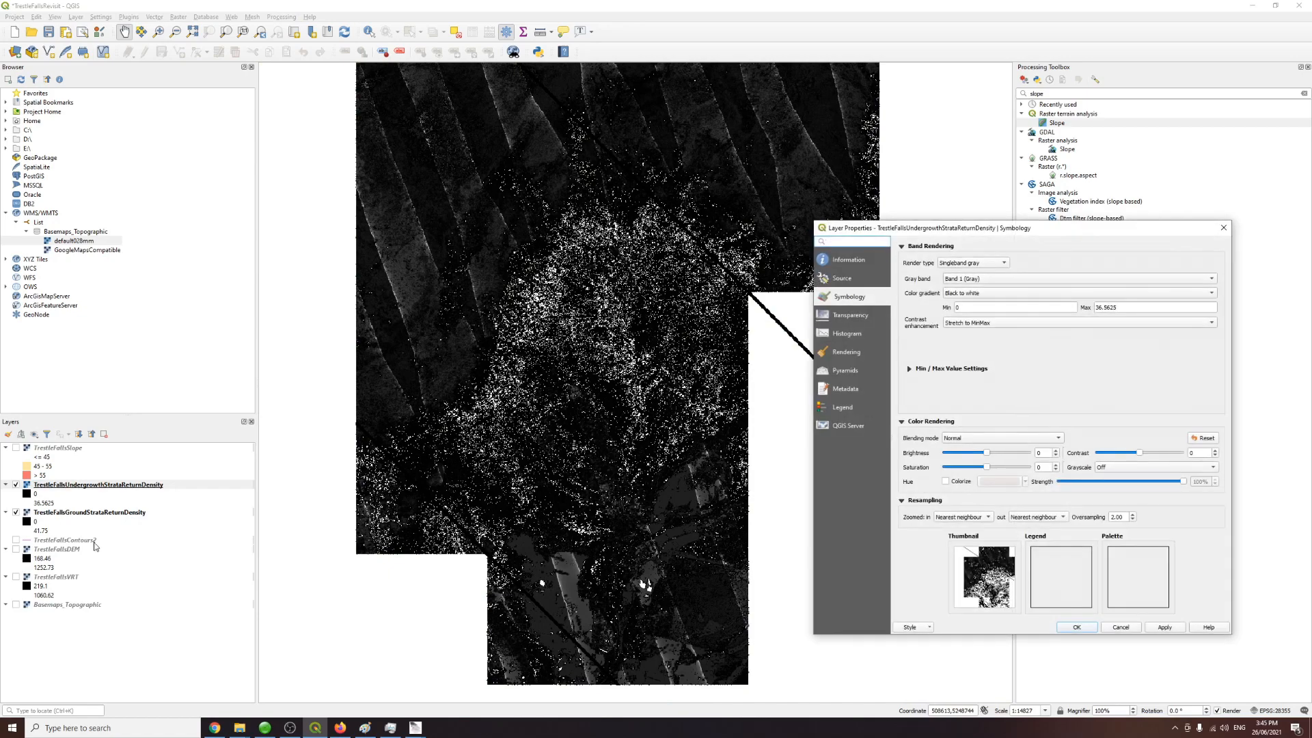
click(1124, 627)
click(16, 549)
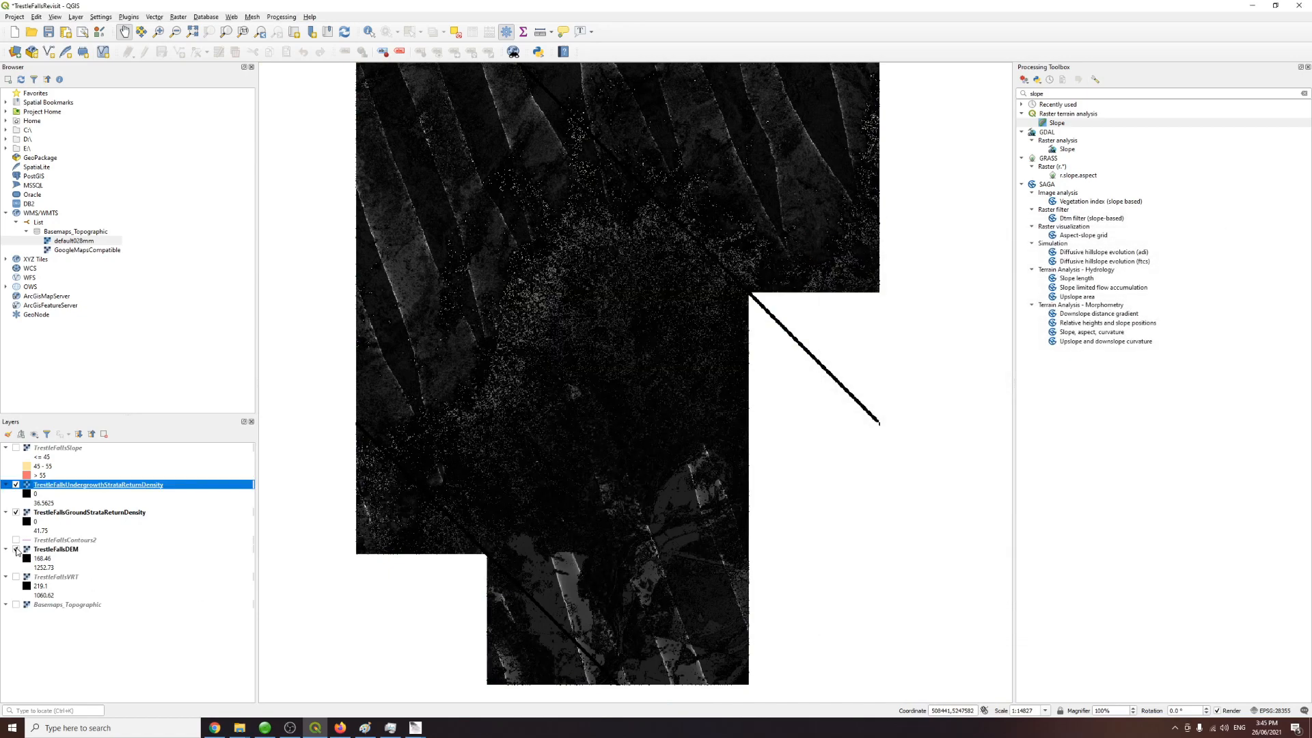
click(16, 551)
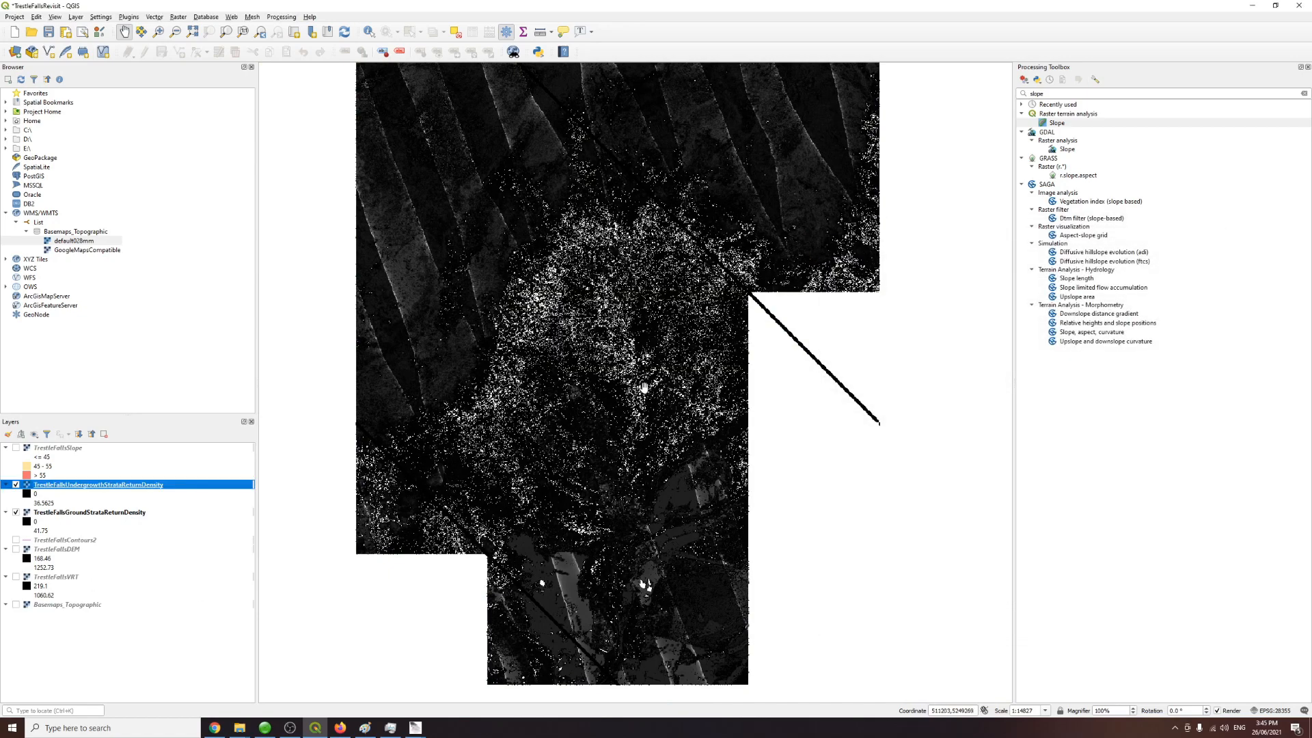
Step: Zoom into the survey area and hide the ground-strata density layer, leaving the undergrowth density raster visible
scroll(607, 333, up, 1)
scroll(666, 375, down, 1)
scroll(617, 326, up, 1)
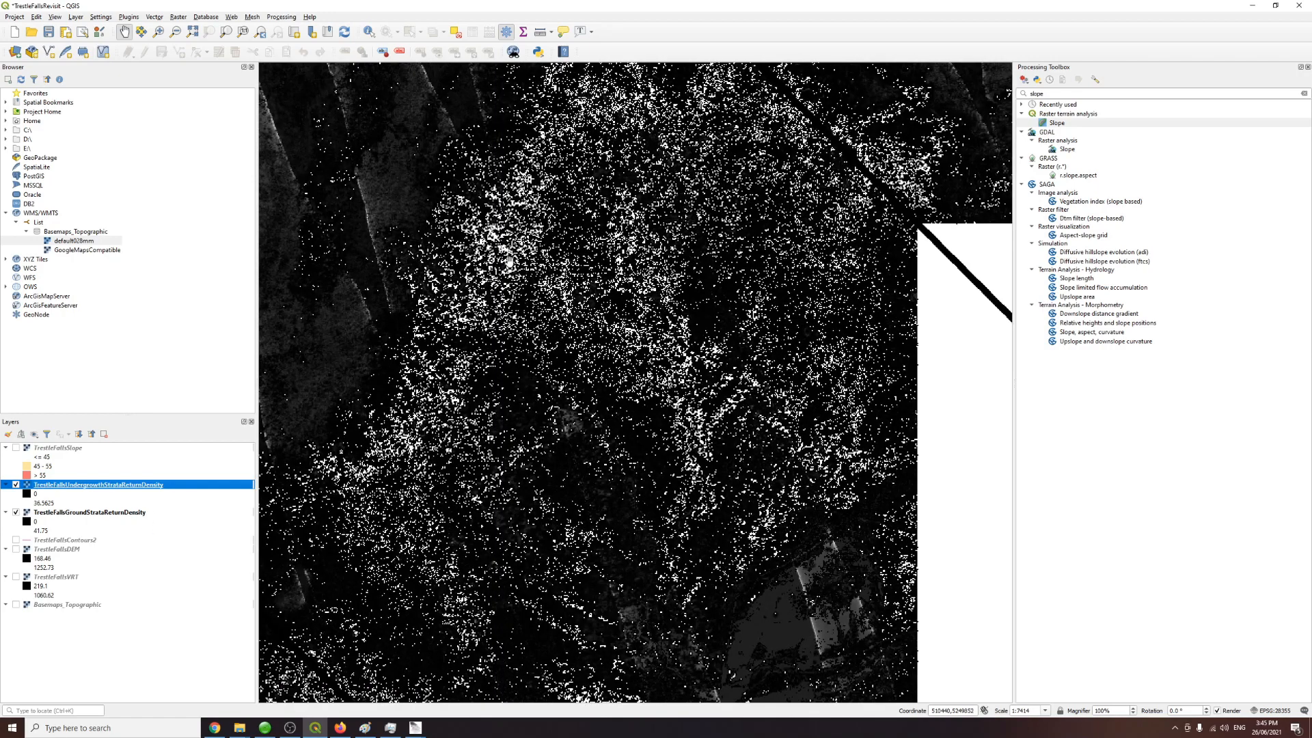
drag(626, 404, 632, 185)
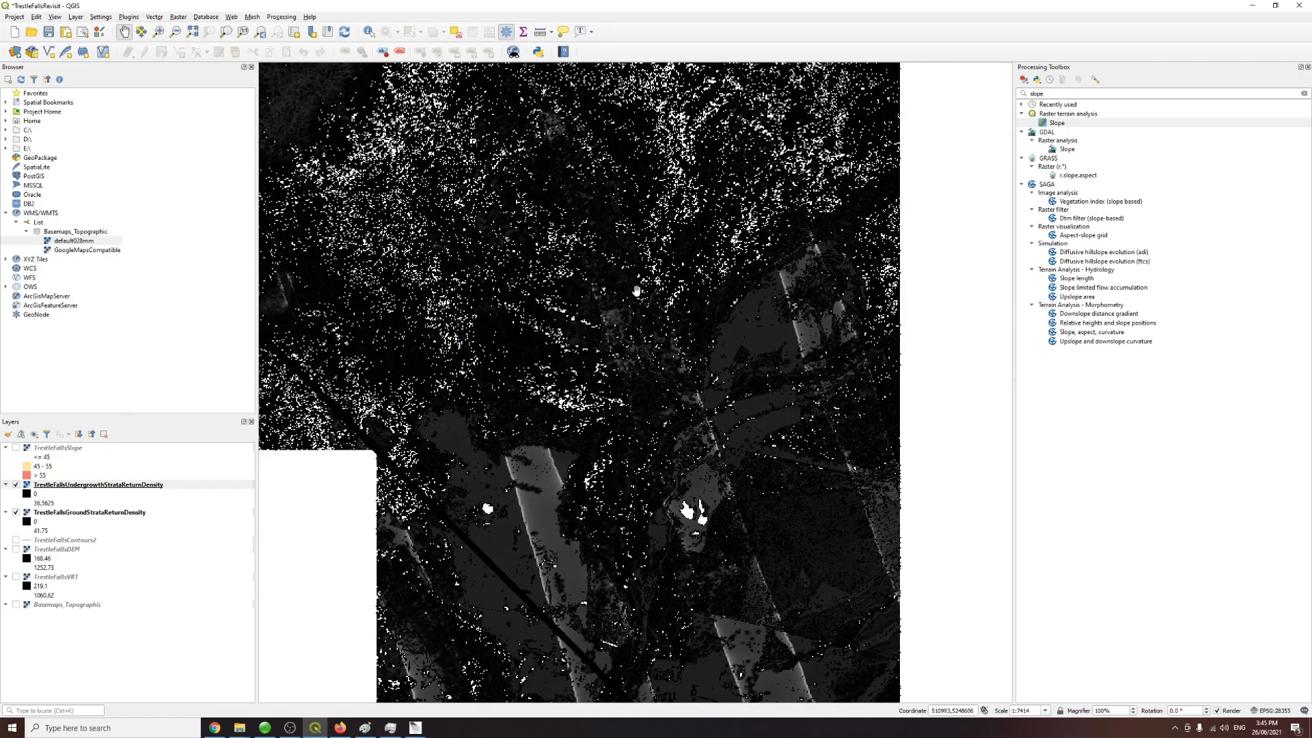
drag(636, 425, 632, 371)
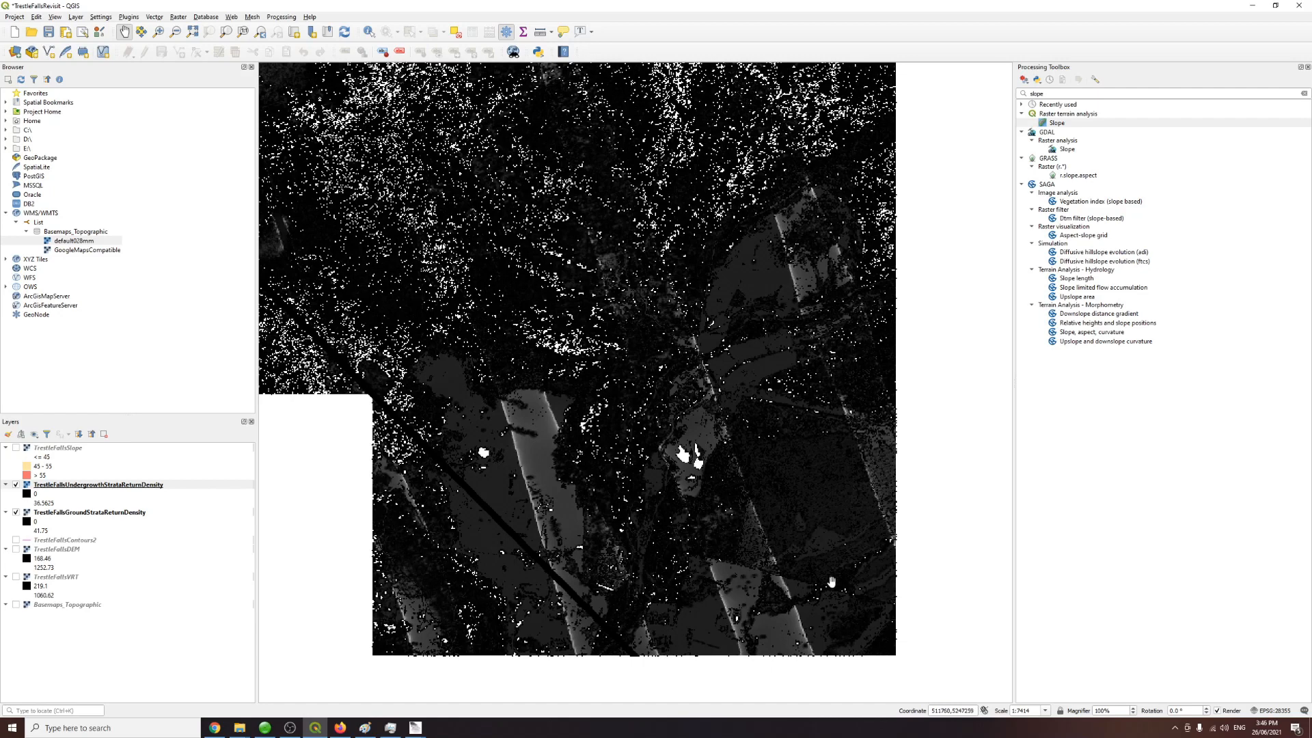
click(15, 485)
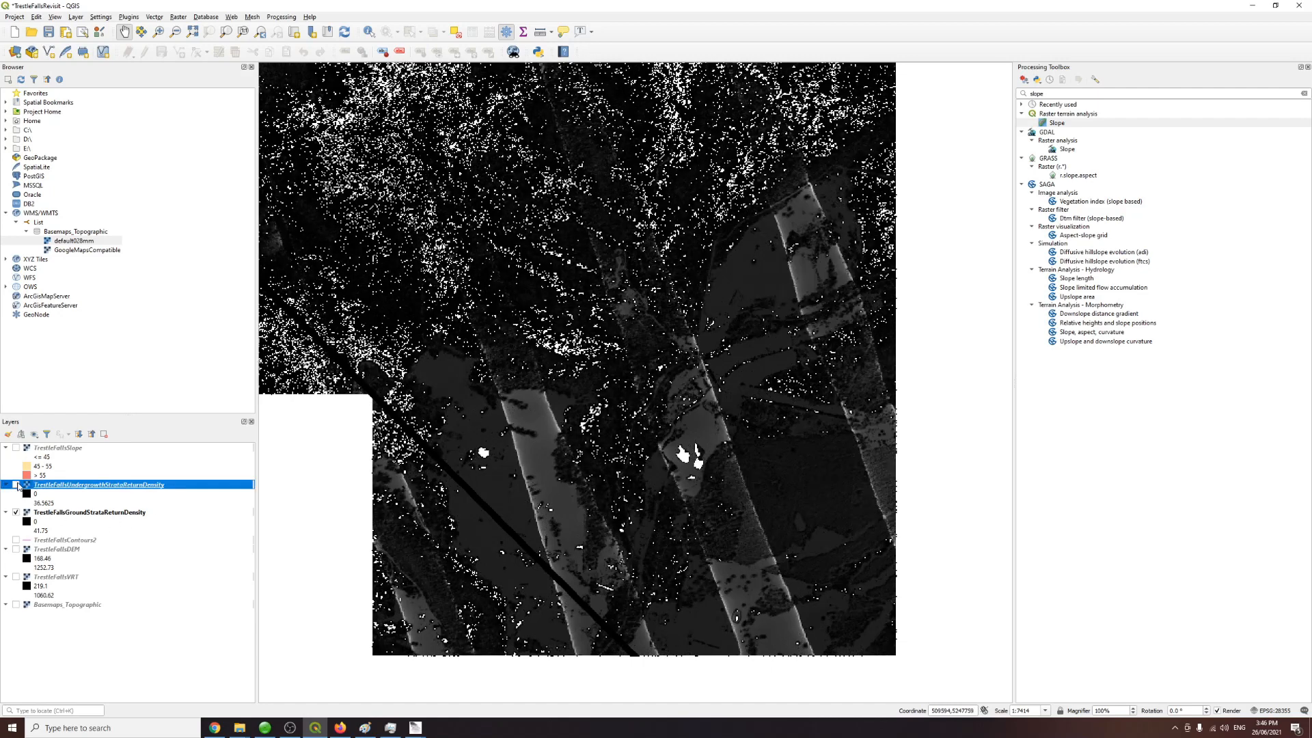
click(16, 485)
click(16, 513)
click(15, 485)
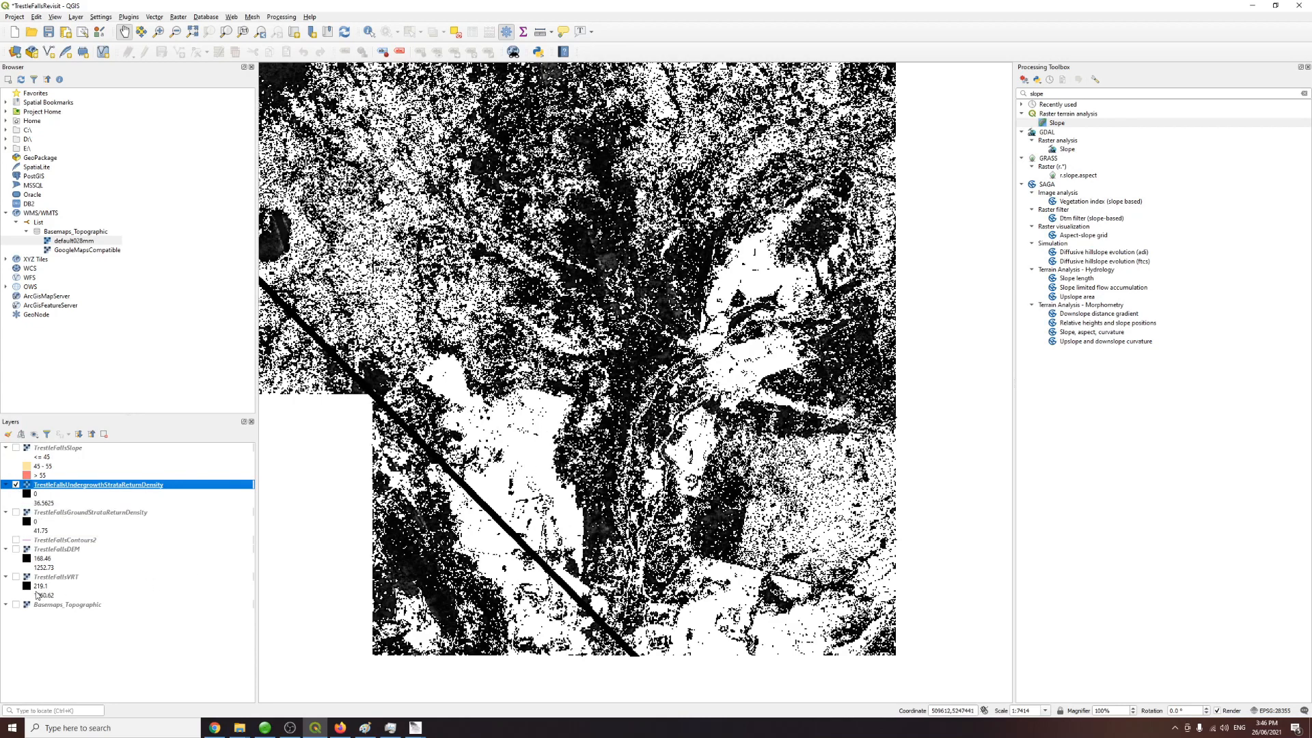
Step: Inspect the source properties of the Google Sat XYZ tile connection in the browser
click(7, 260)
click(34, 269)
right_click(53, 272)
click(70, 321)
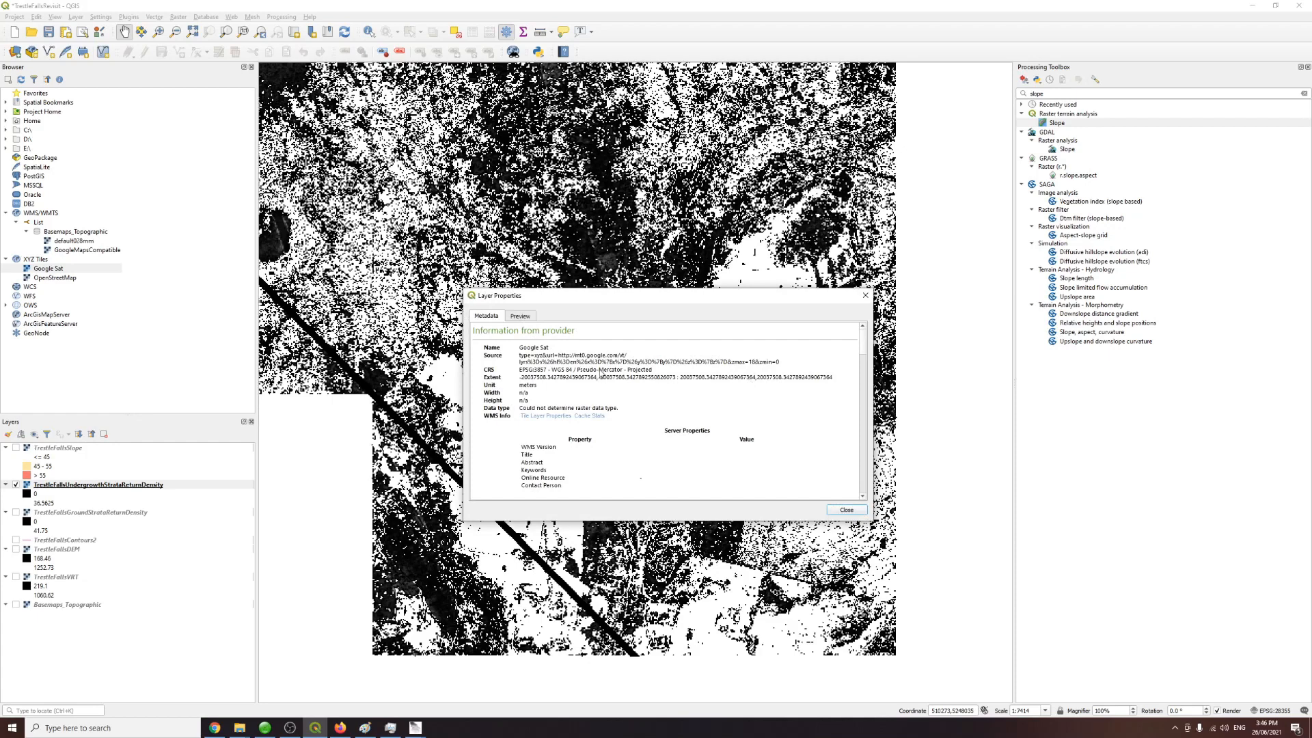
drag(559, 356, 784, 367)
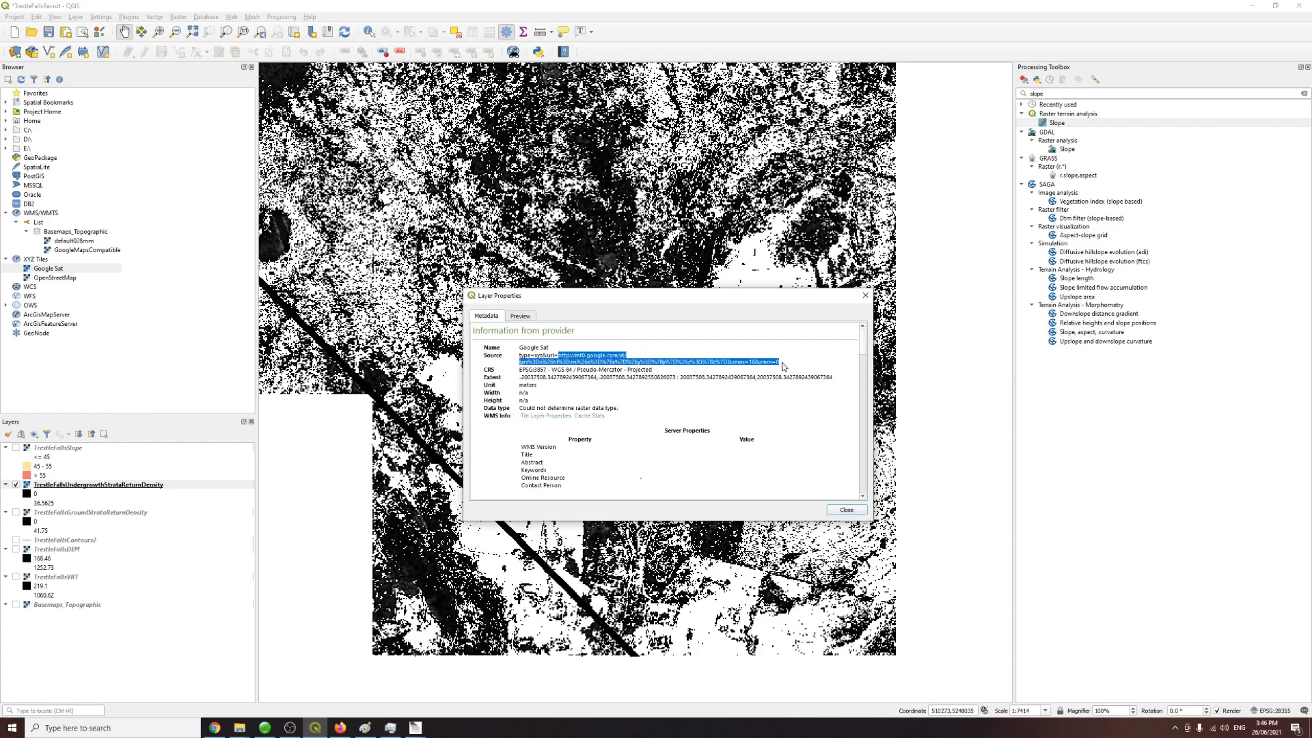
click(865, 295)
Step: Add the Google Sat tile layer to the map beneath the strata density rasters
drag(59, 271, 51, 621)
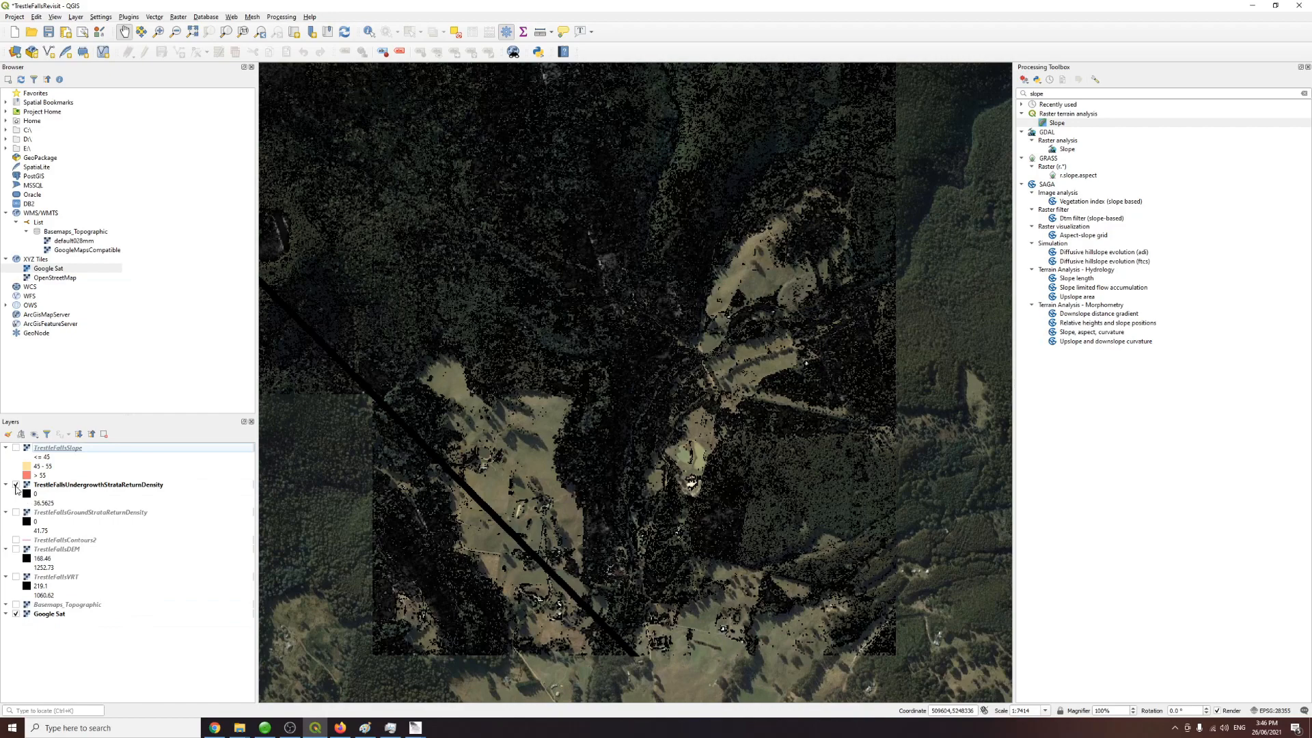
click(16, 485)
double_click(58, 448)
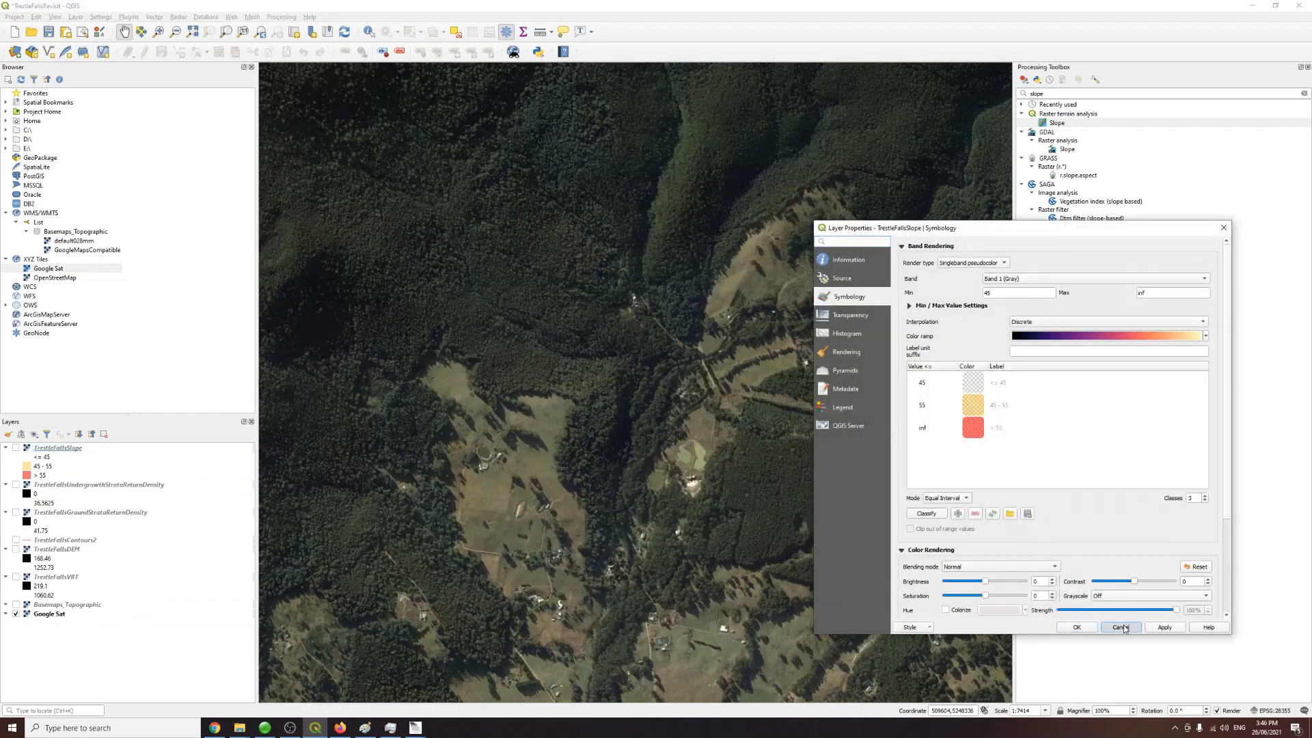
click(1120, 627)
click(16, 486)
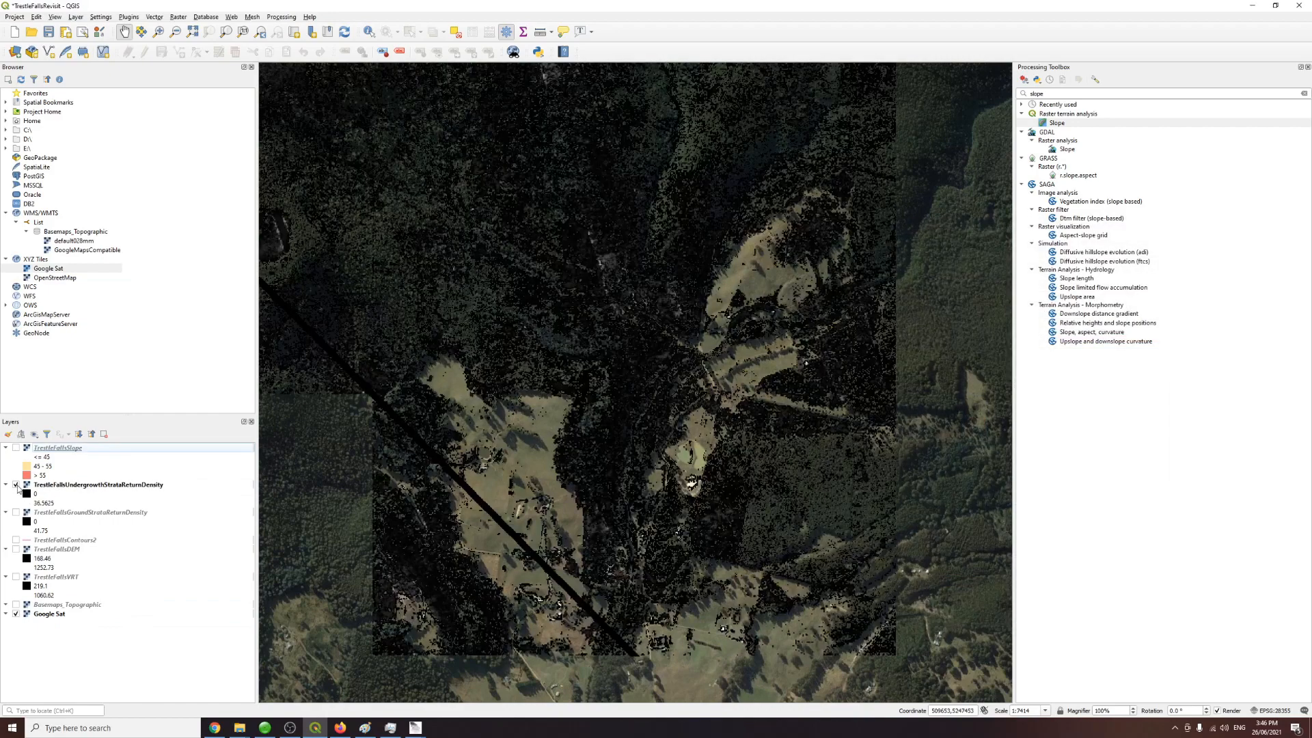
Step: Toggle the undergrowth density layer repeatedly over the satellite imagery to compare vegetation patterns
click(15, 485)
click(16, 485)
click(15, 485)
click(16, 485)
click(15, 485)
click(15, 485)
click(106, 487)
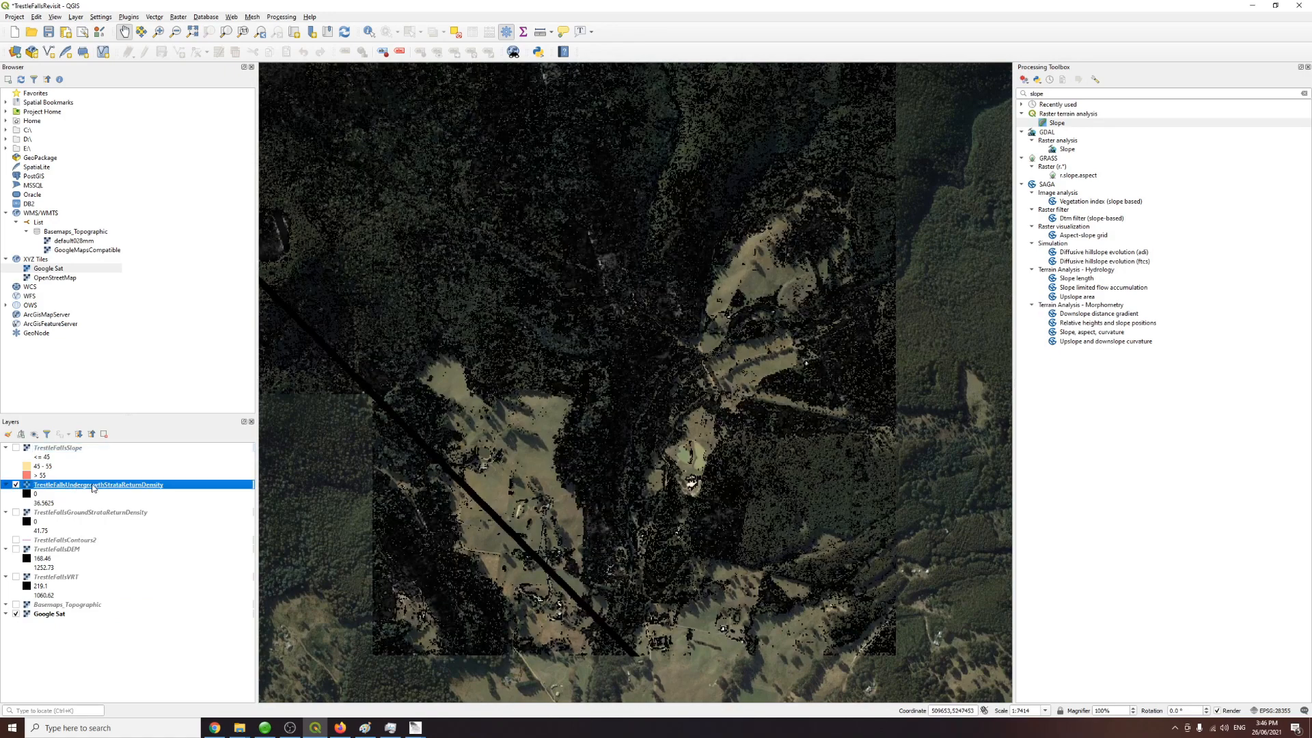
click(16, 485)
click(16, 485)
click(16, 485)
click(15, 485)
click(16, 485)
Step: Toggle the ground-strata density layer repeatedly over the satellite imagery to compare coverage
click(16, 513)
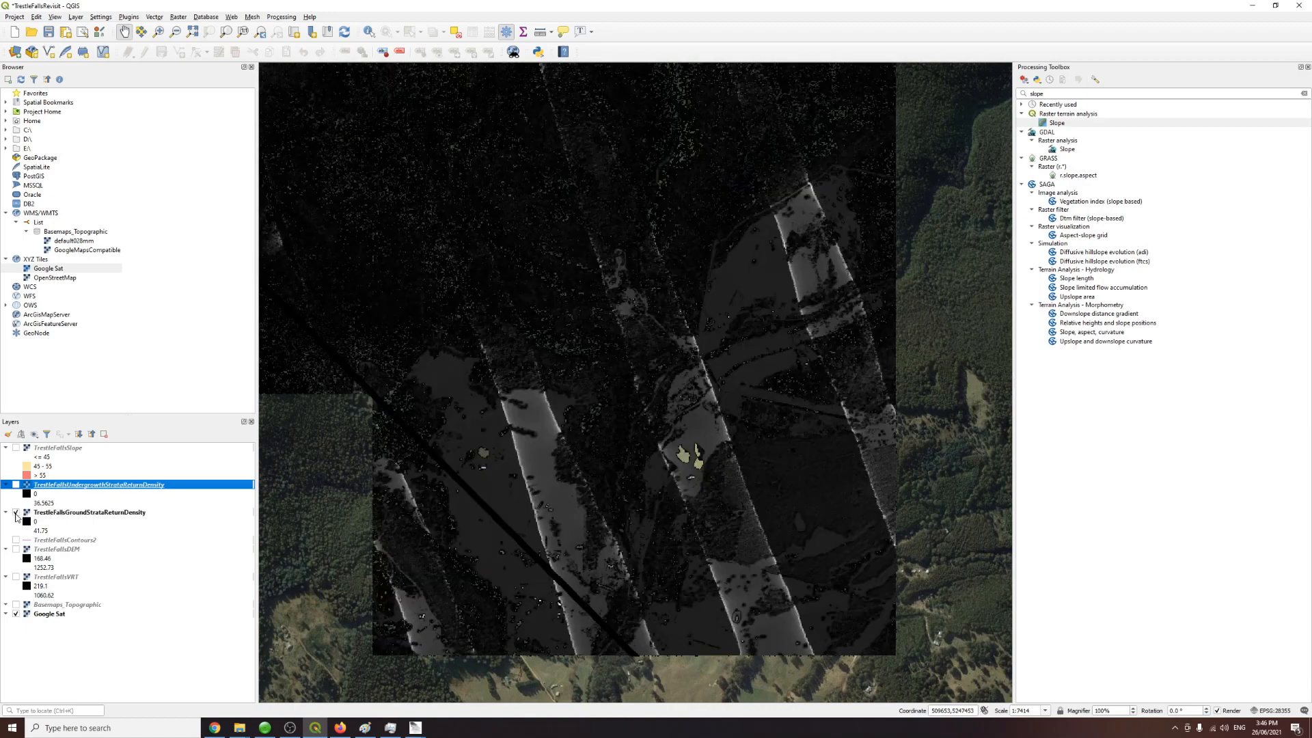
click(16, 514)
click(16, 513)
click(16, 514)
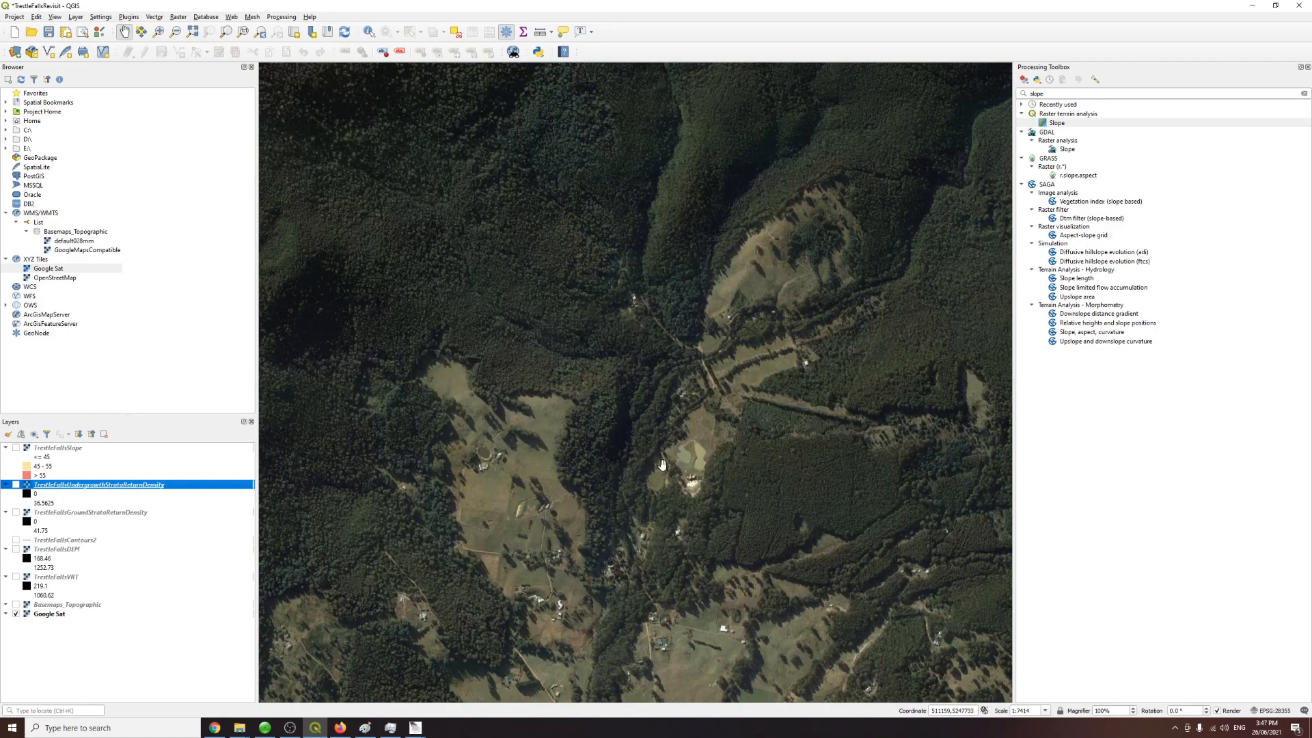
click(16, 512)
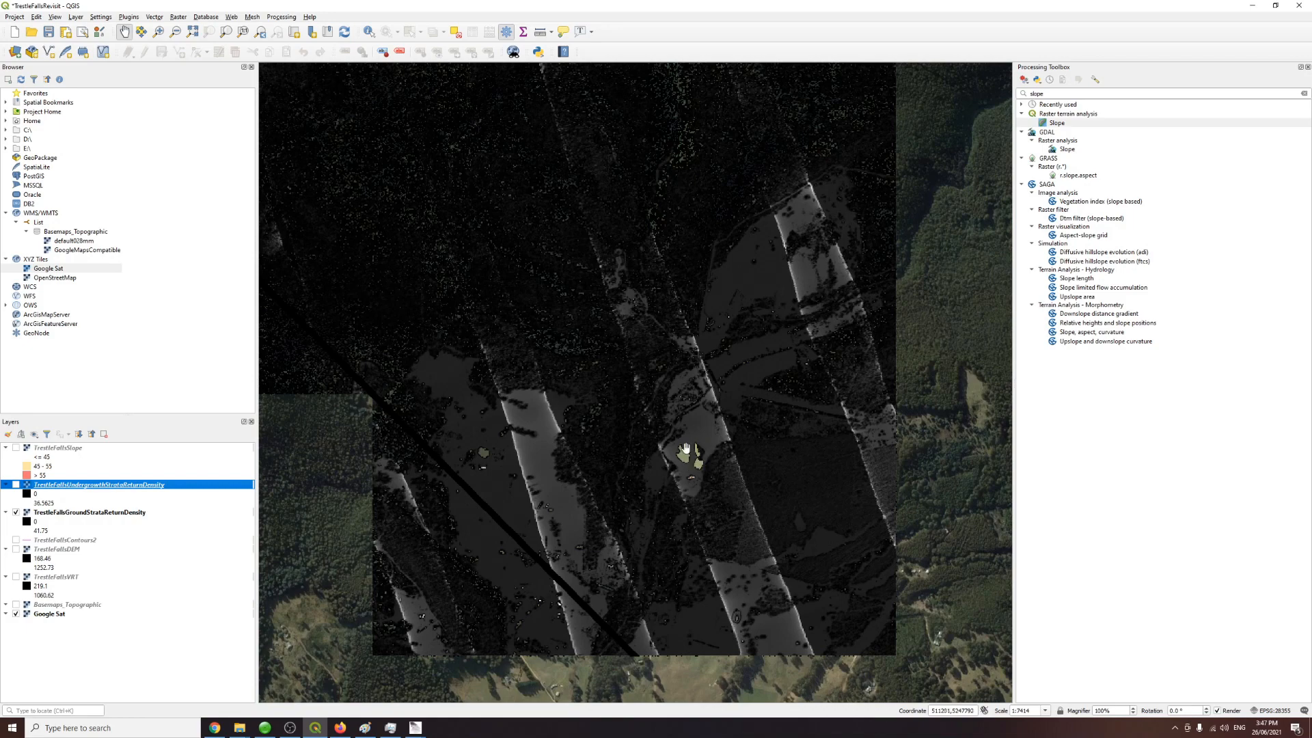
click(17, 513)
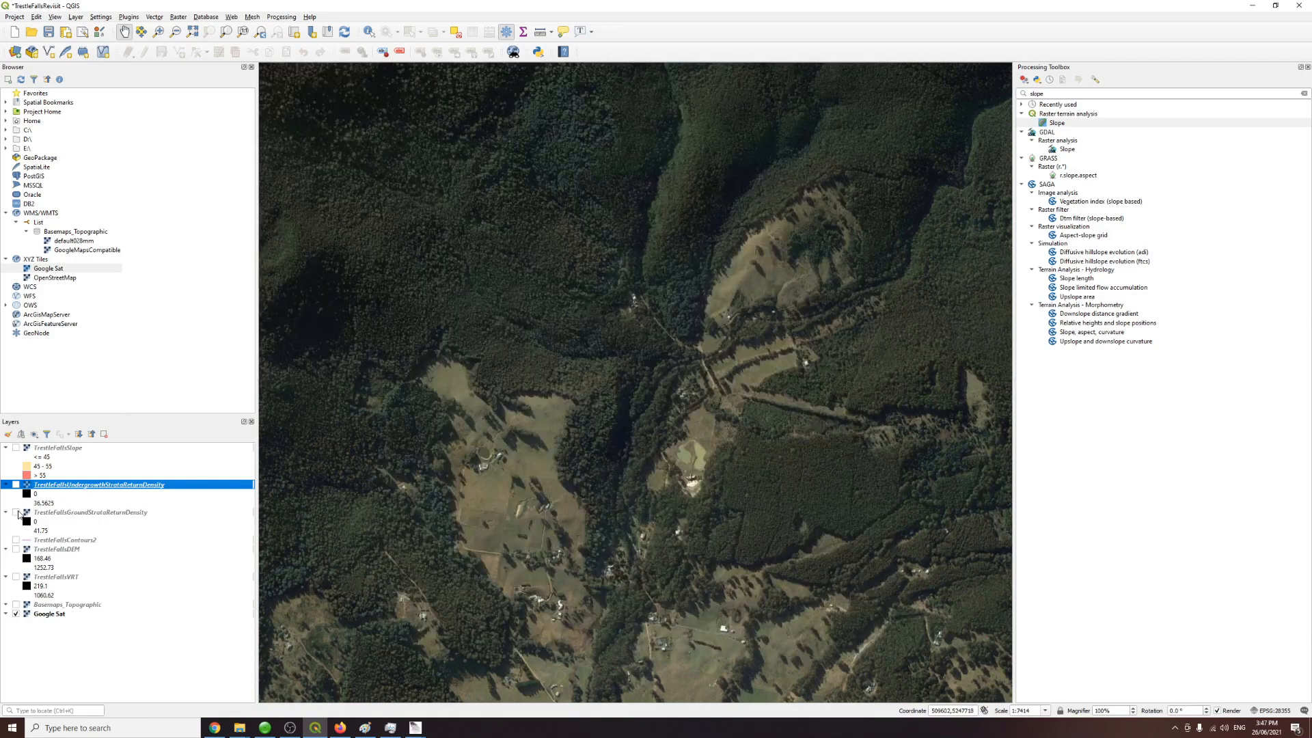
Step: Search the processing toolbox for raster and open the Raster calculator
click(1103, 94)
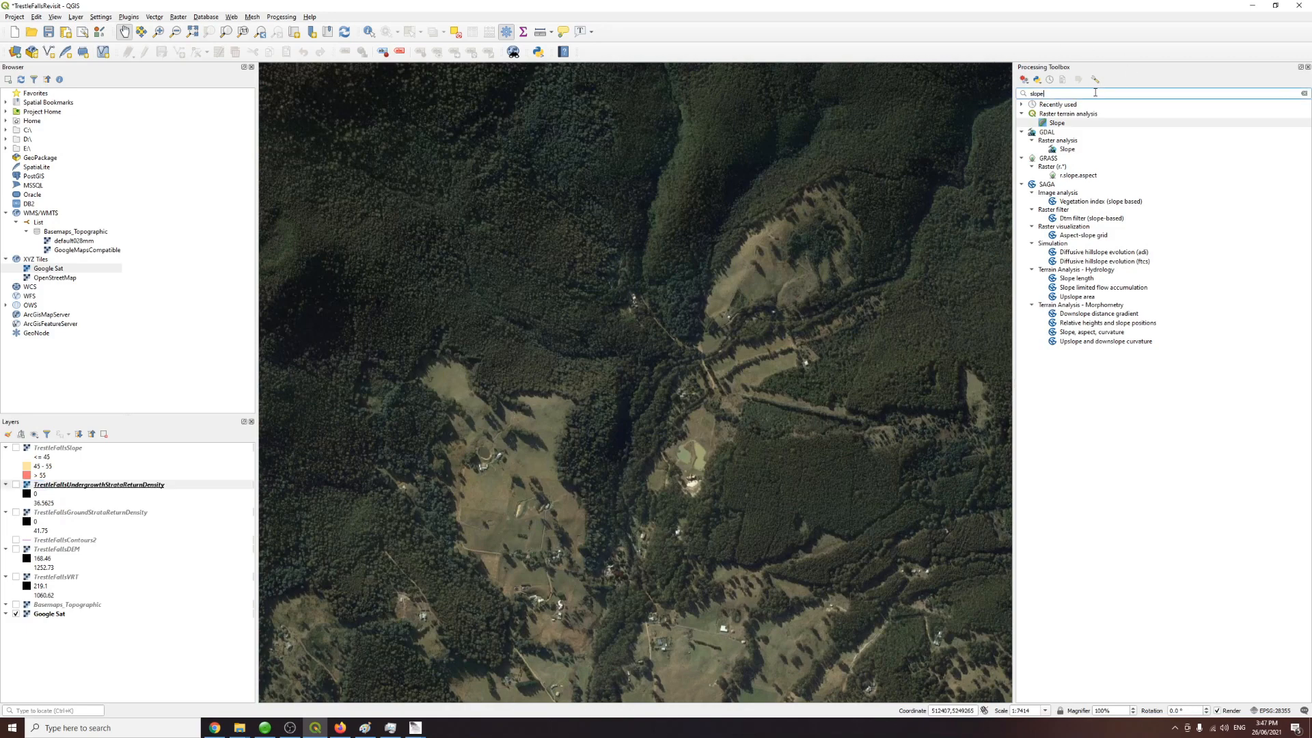
text(ras)
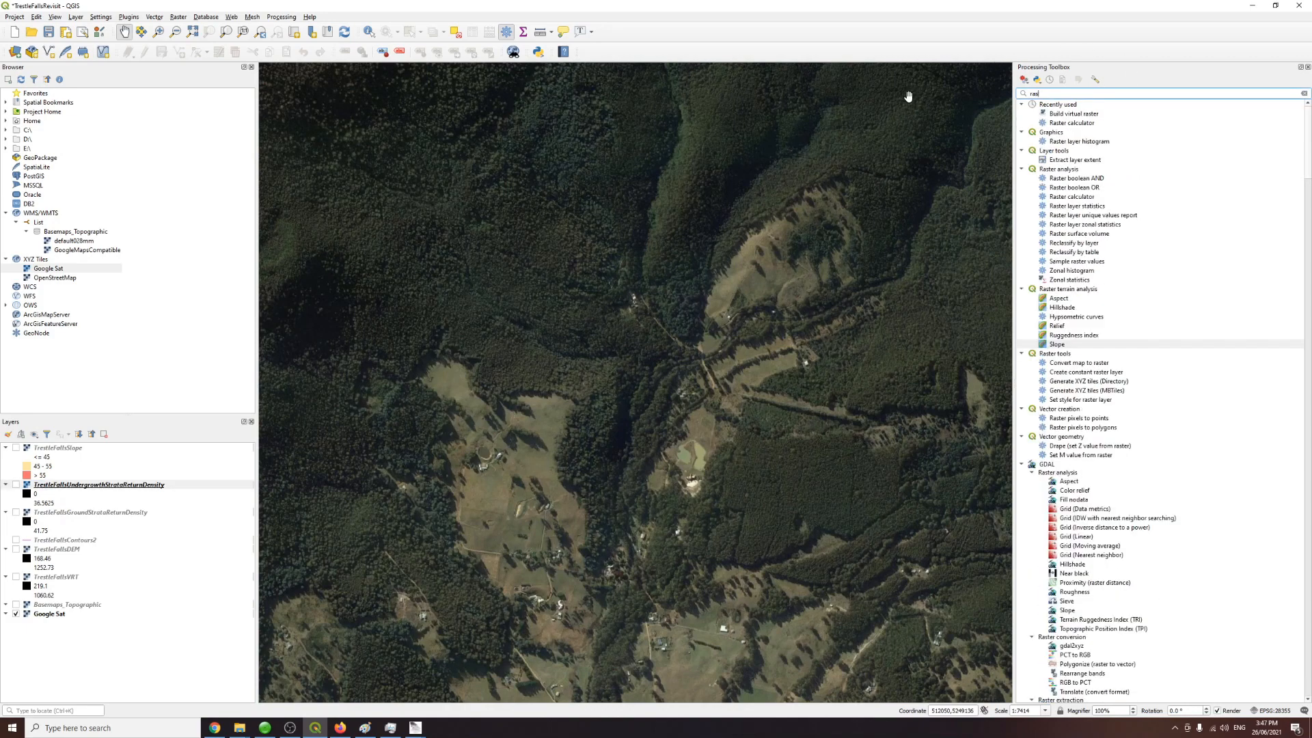
text(ter)
double_click(1070, 124)
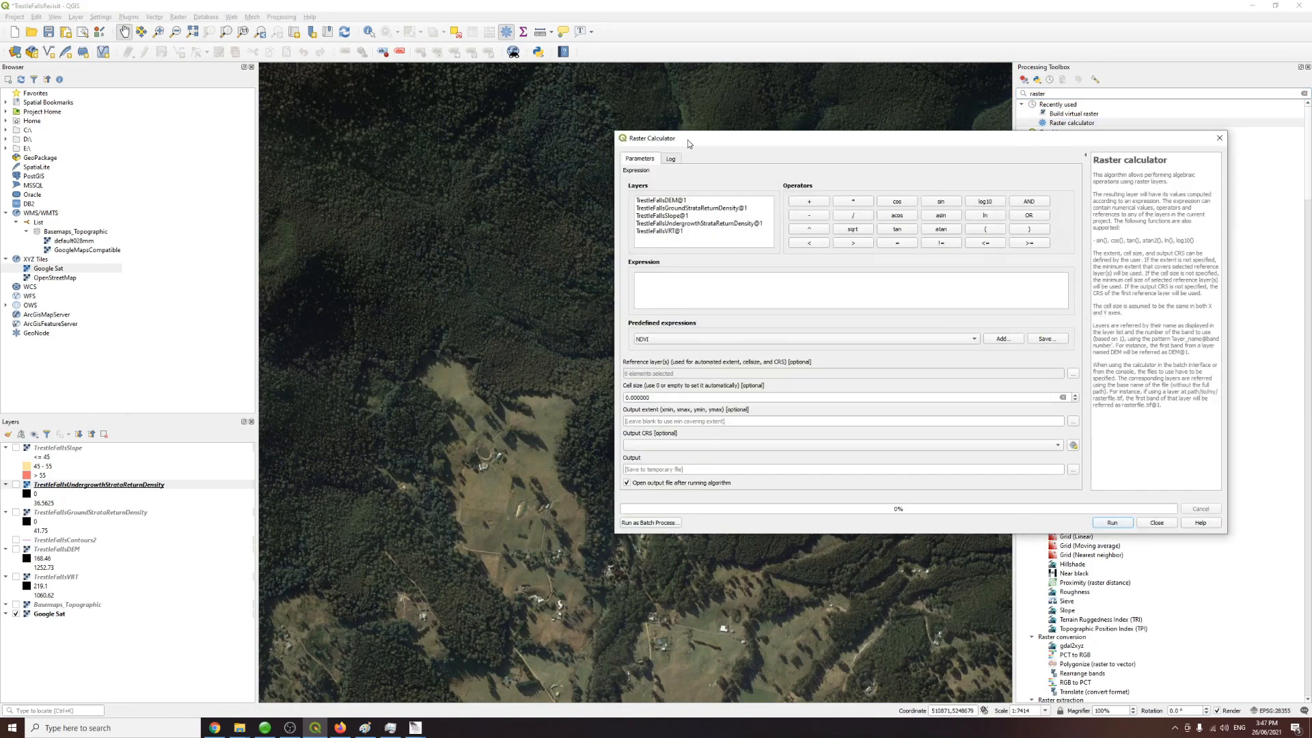
drag(689, 144, 617, 157)
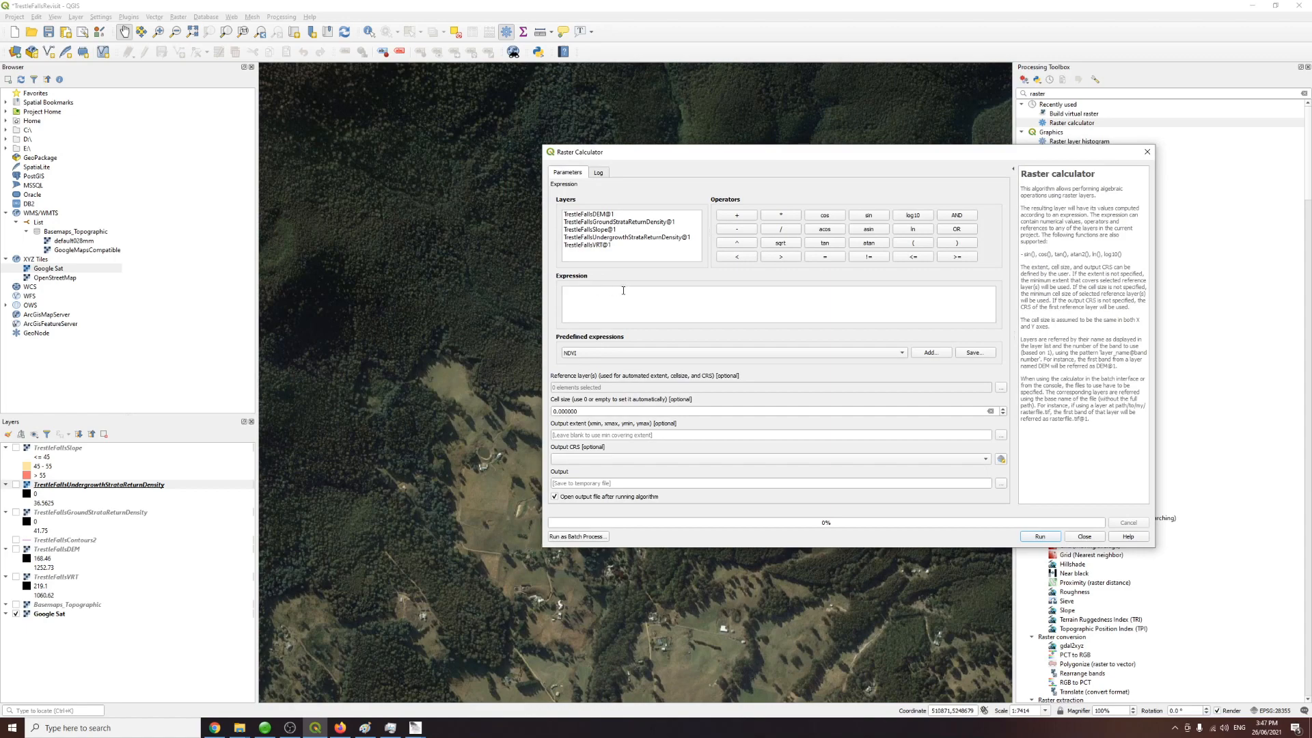
Step: Enter the expression "TrestleFallsUndergrowthStrataReturnDensity@1"/("TrestleFallsUndergrowthStrataReturnDensity@1" + "TrestleFallsGroundStrataReturnDensity@1")
double_click(634, 238)
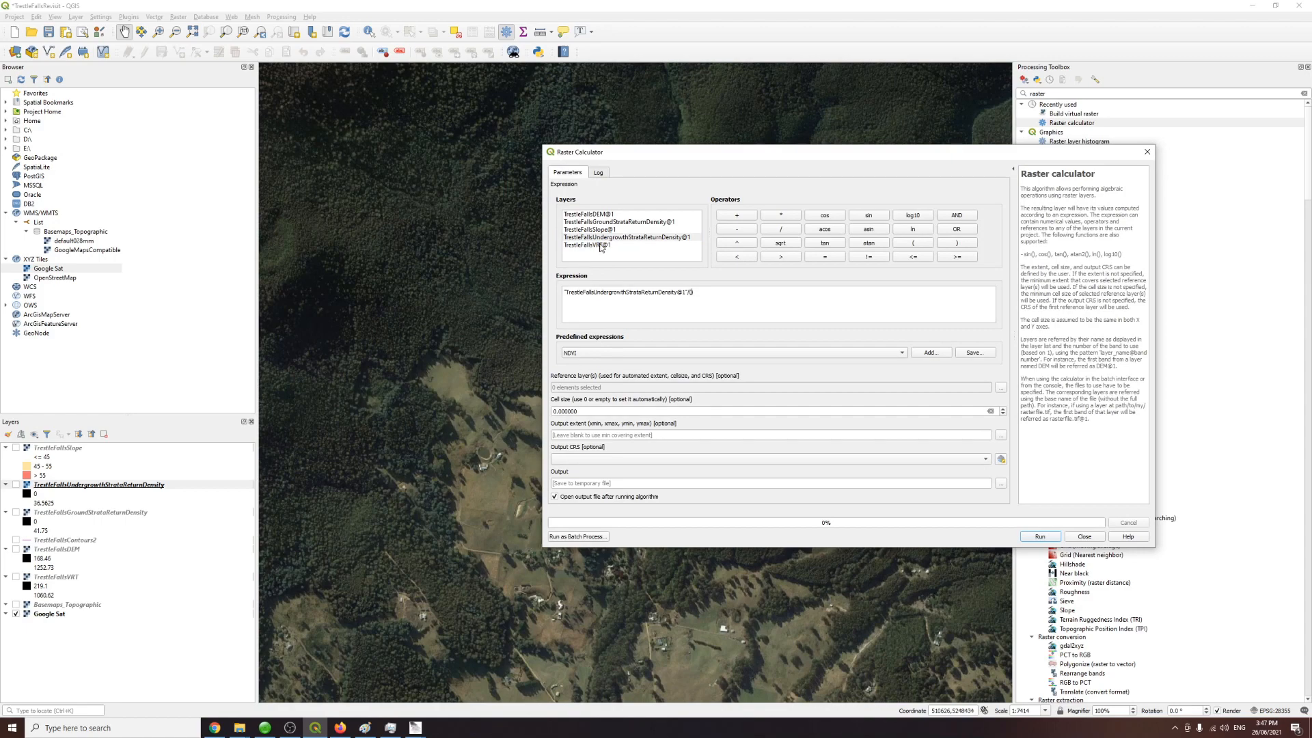
double_click(628, 239)
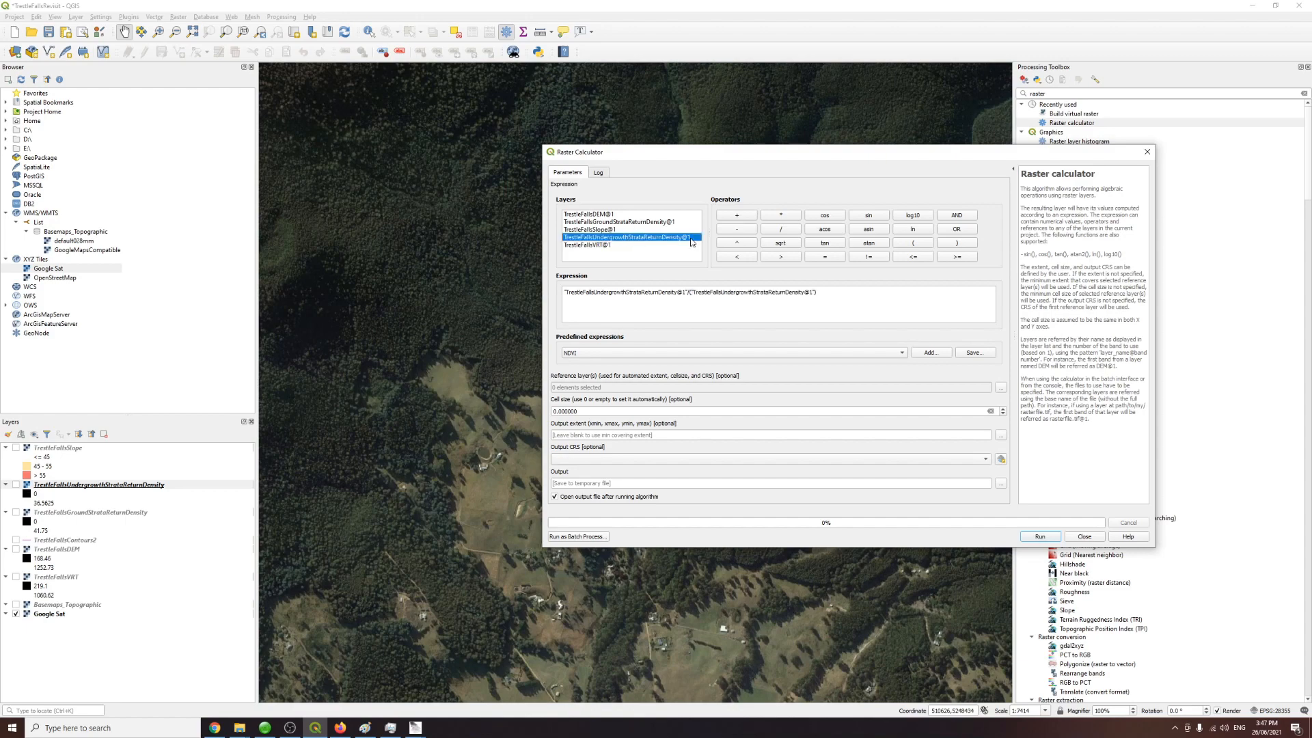
click(744, 217)
double_click(636, 223)
click(955, 295)
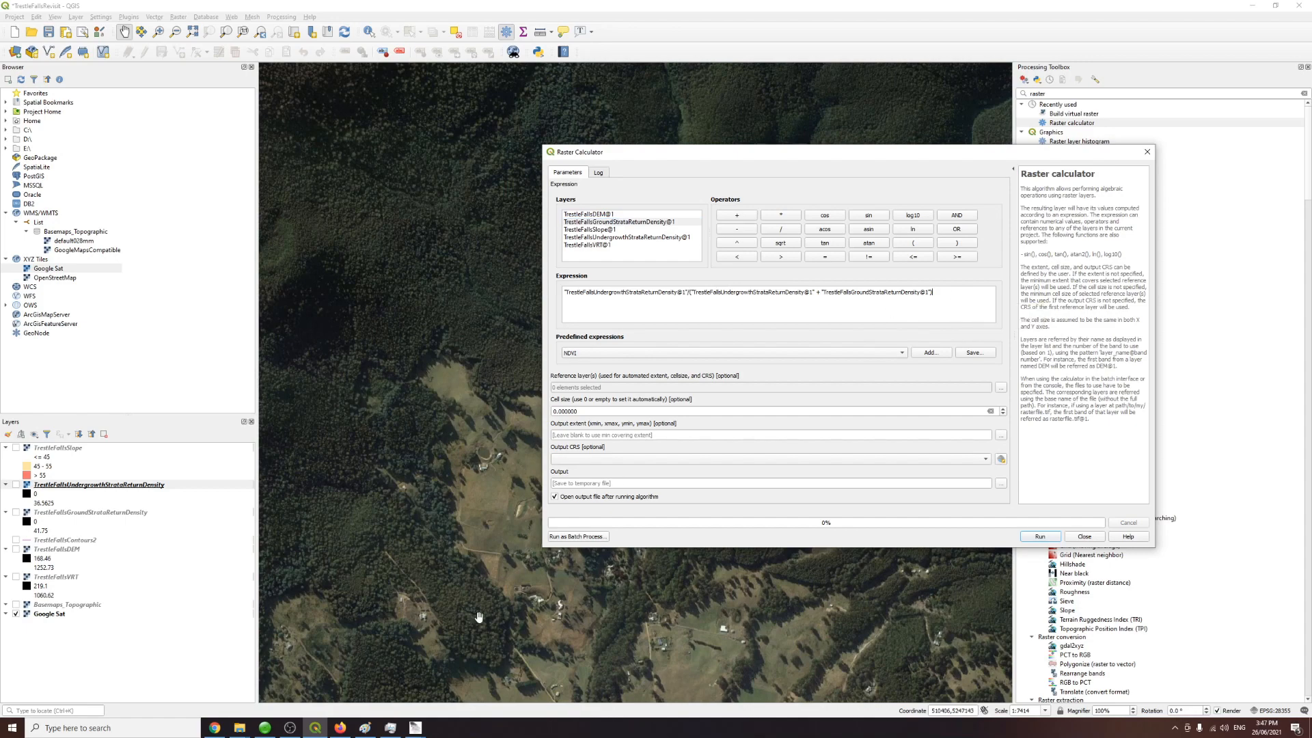
Step: Switch to Paint to review the strata return diagram
click(368, 729)
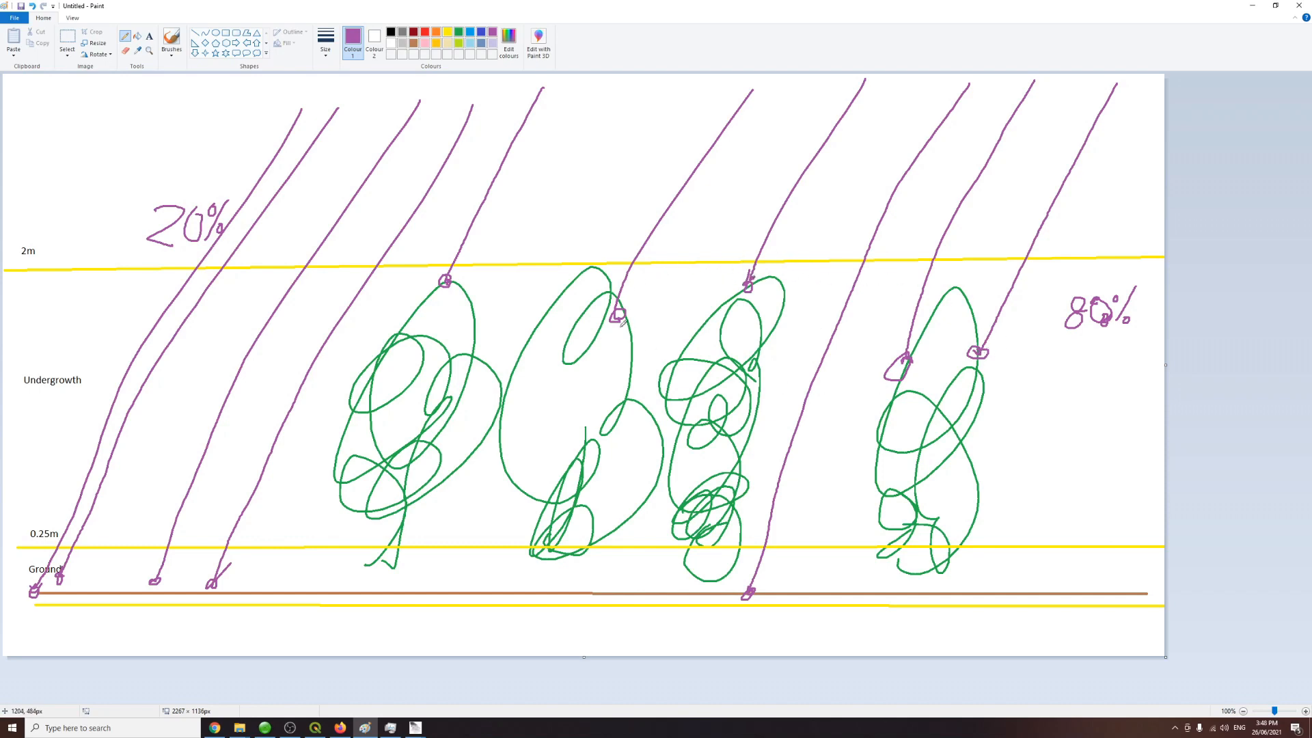
click(340, 728)
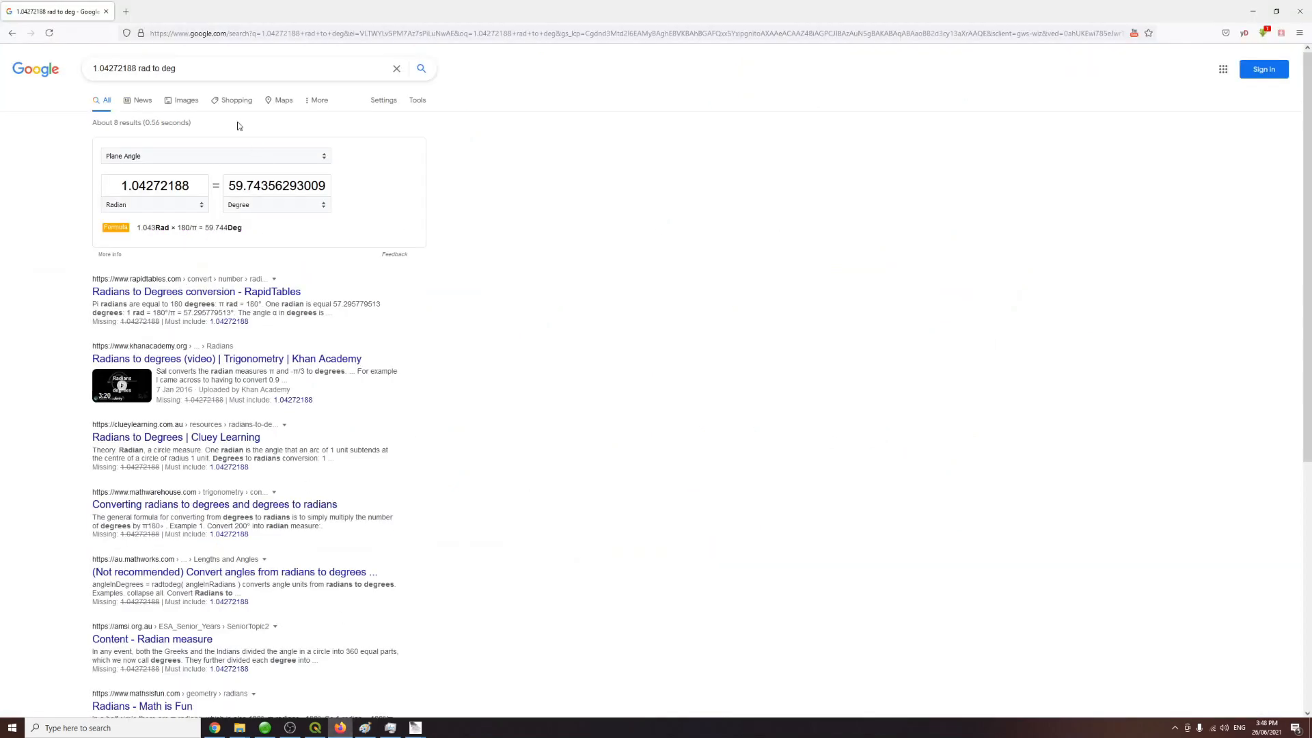
Step: Calculate 4/5 with the Google search calculator in the browser
triple_click(193, 70)
text(4/5)
key(Return)
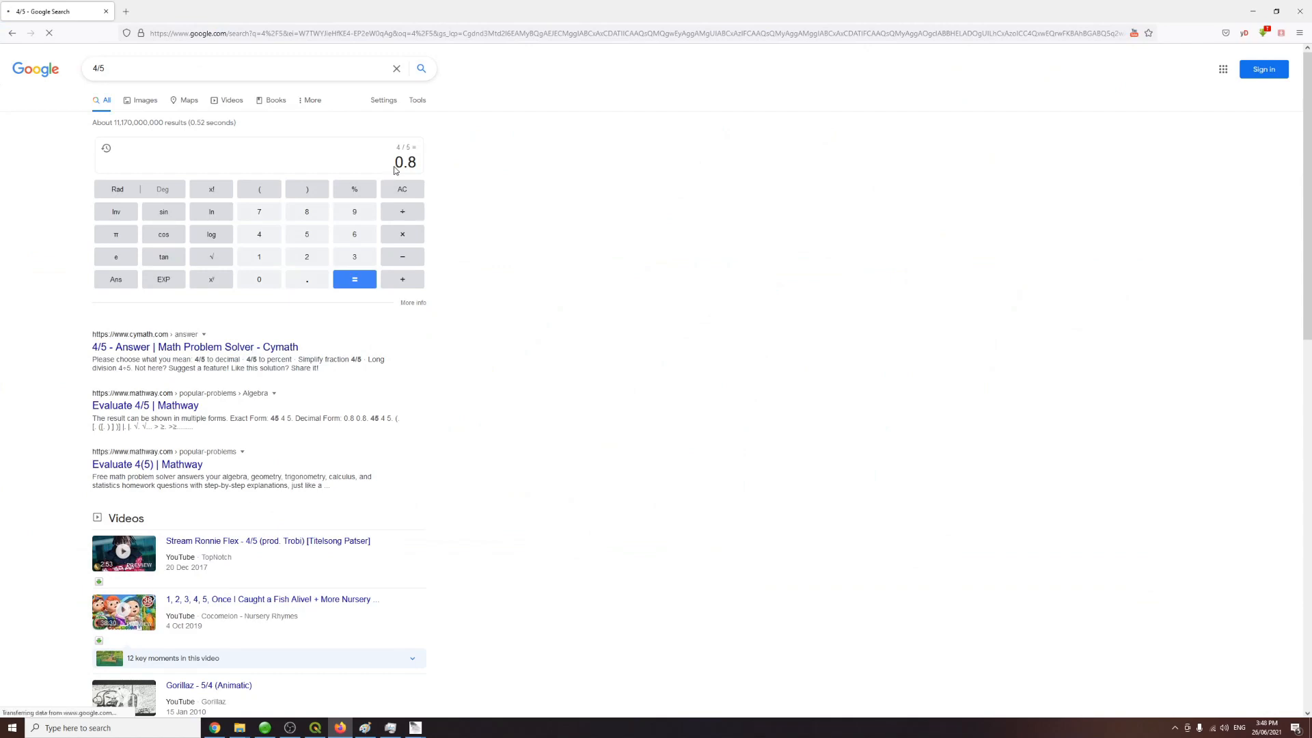
double_click(417, 164)
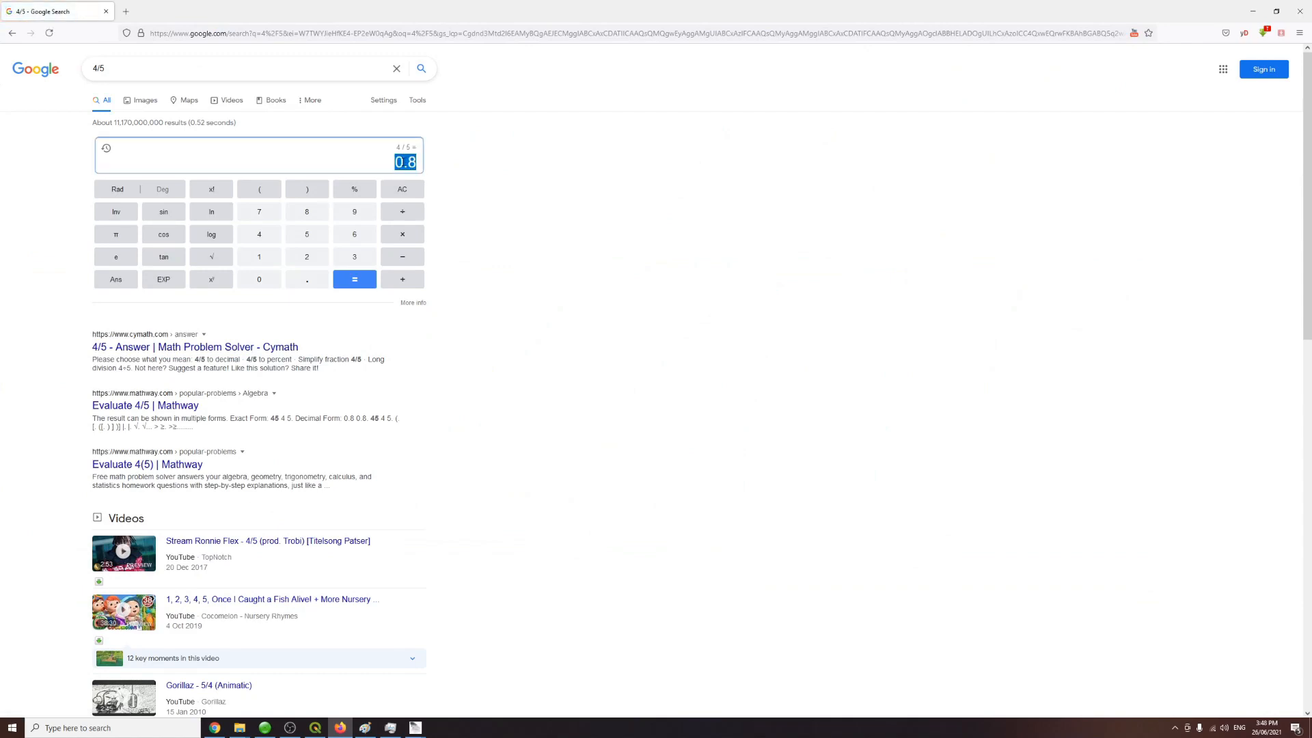
Step: Return to QGIS and set the calculator's reference layer to TrestleFallsGroundStrataReturnDensity
click(315, 727)
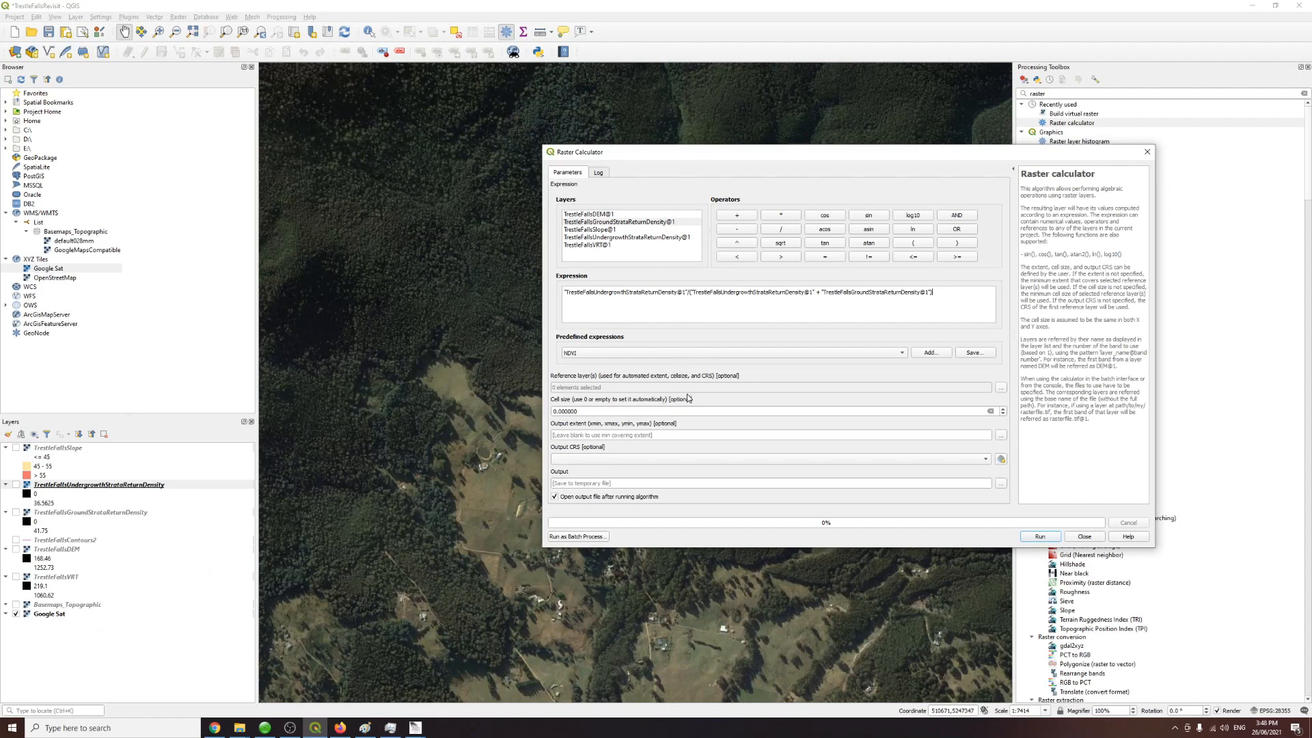
click(1000, 388)
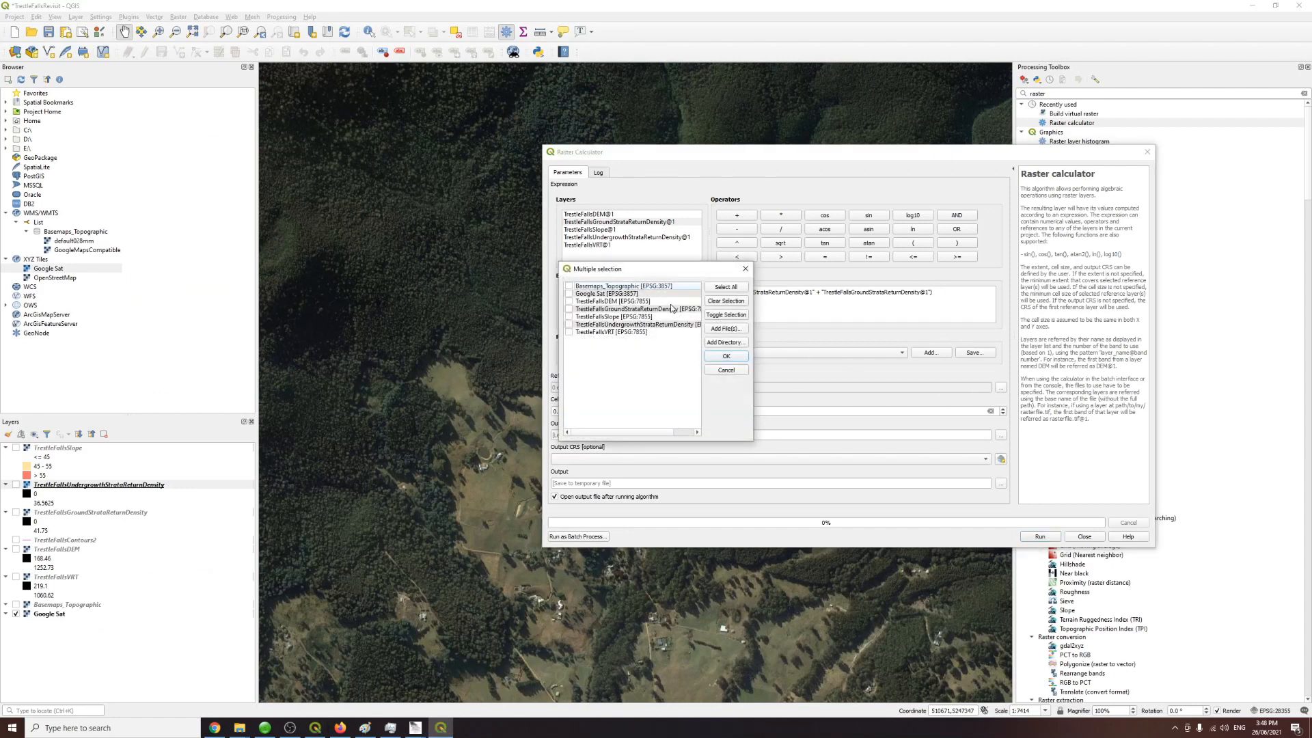
drag(631, 274, 785, 343)
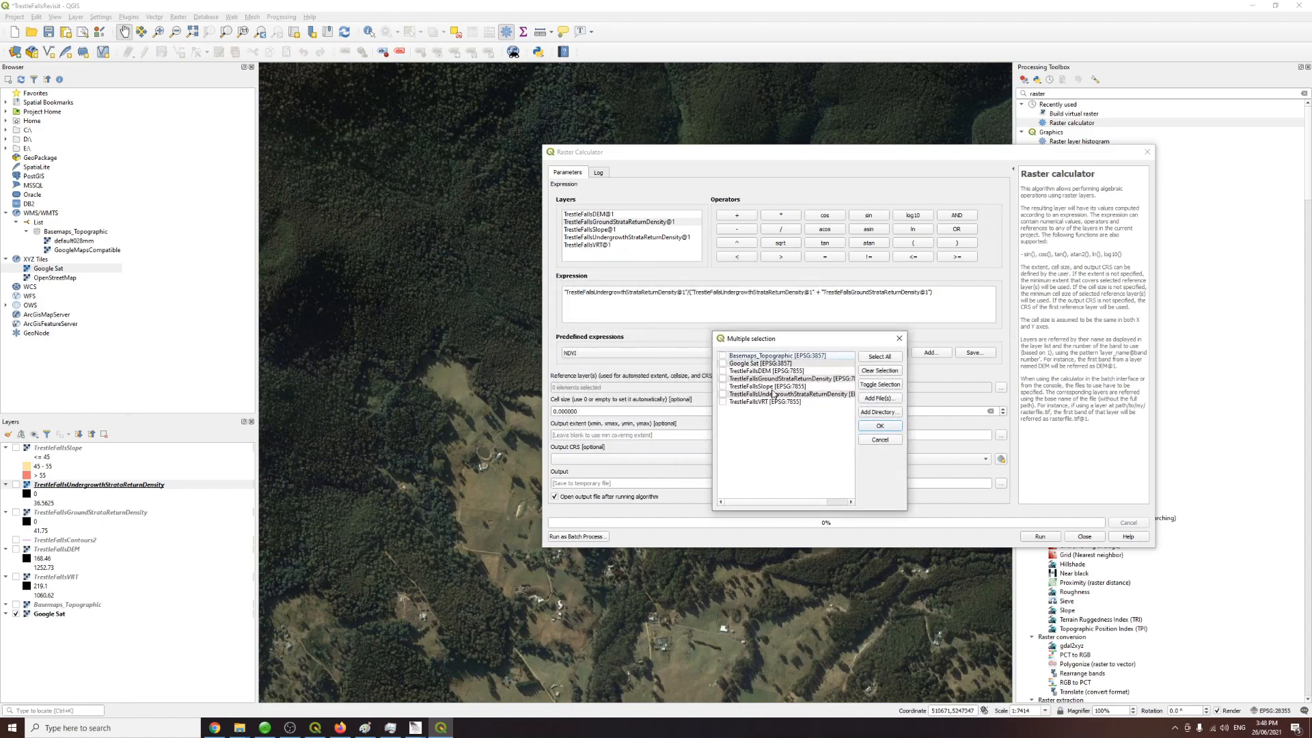
click(723, 378)
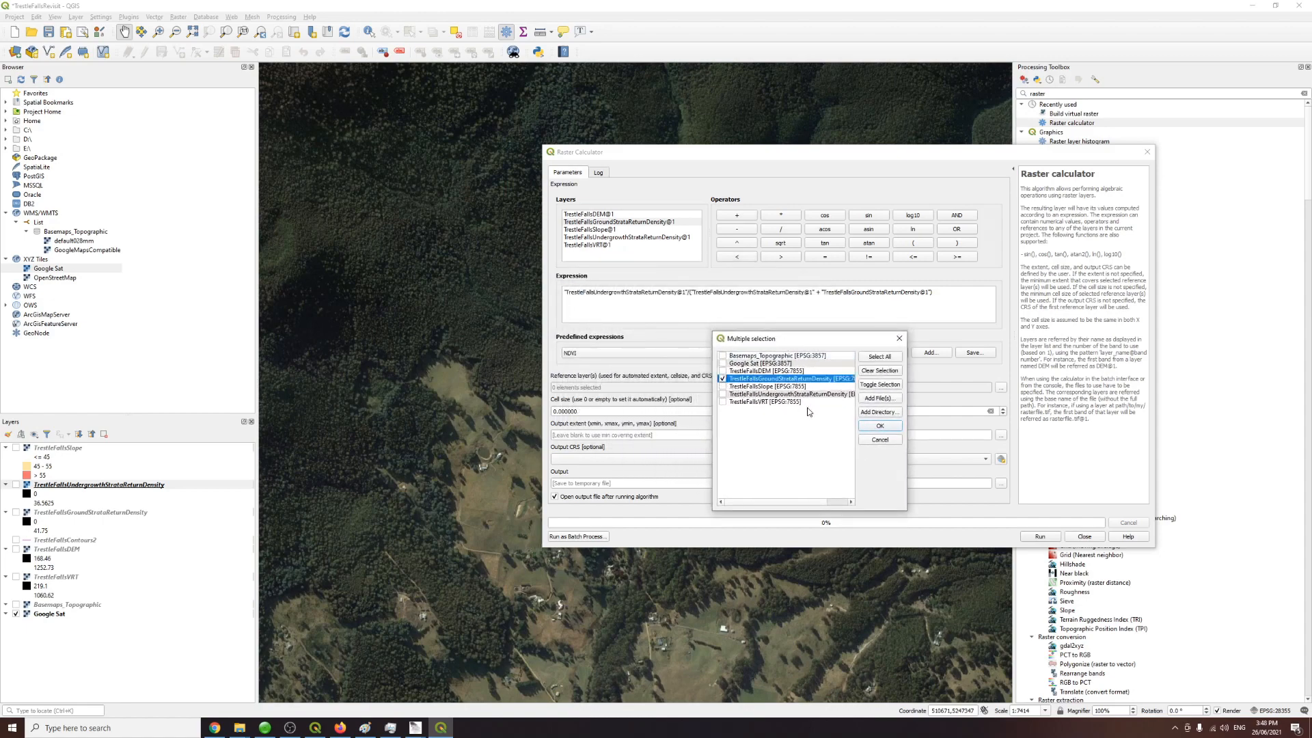
click(872, 425)
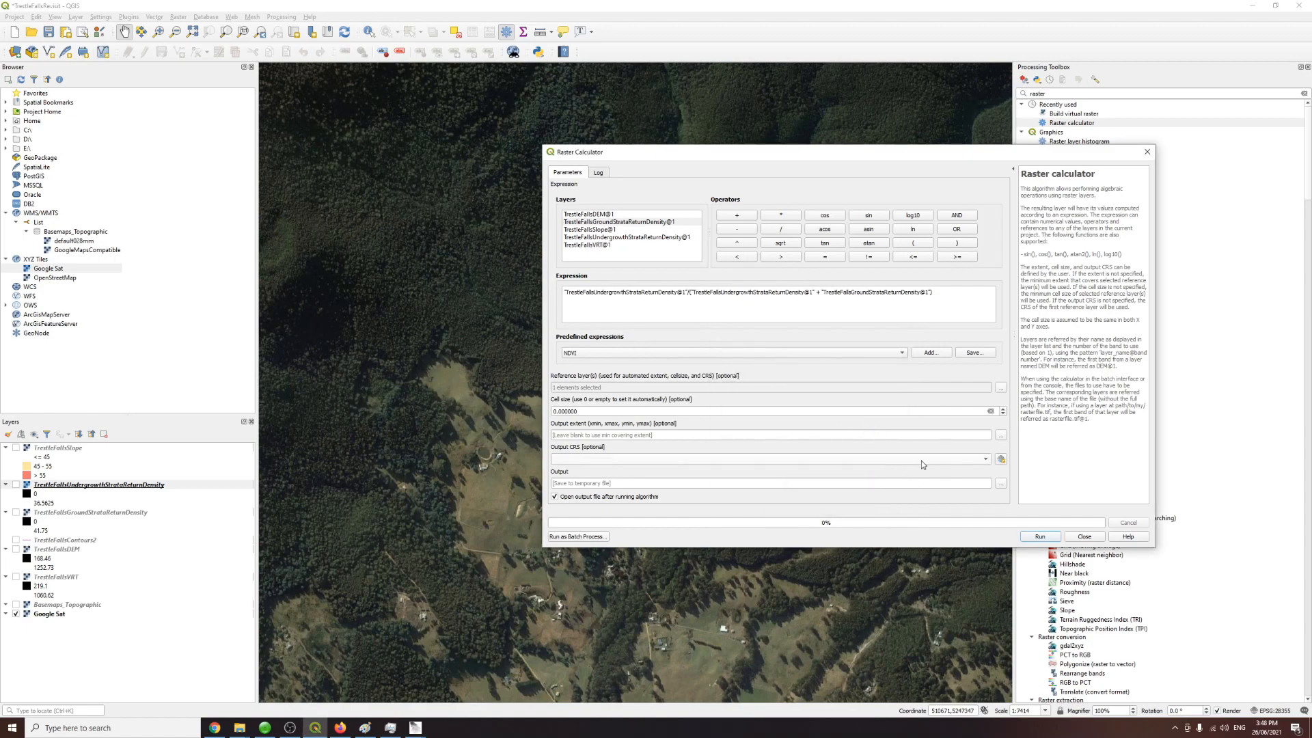
Step: Save the output as TrestleFallsUndergrowthDensityNormalised.tif in the Merged folder and run the raster calculation
click(1001, 483)
click(1042, 501)
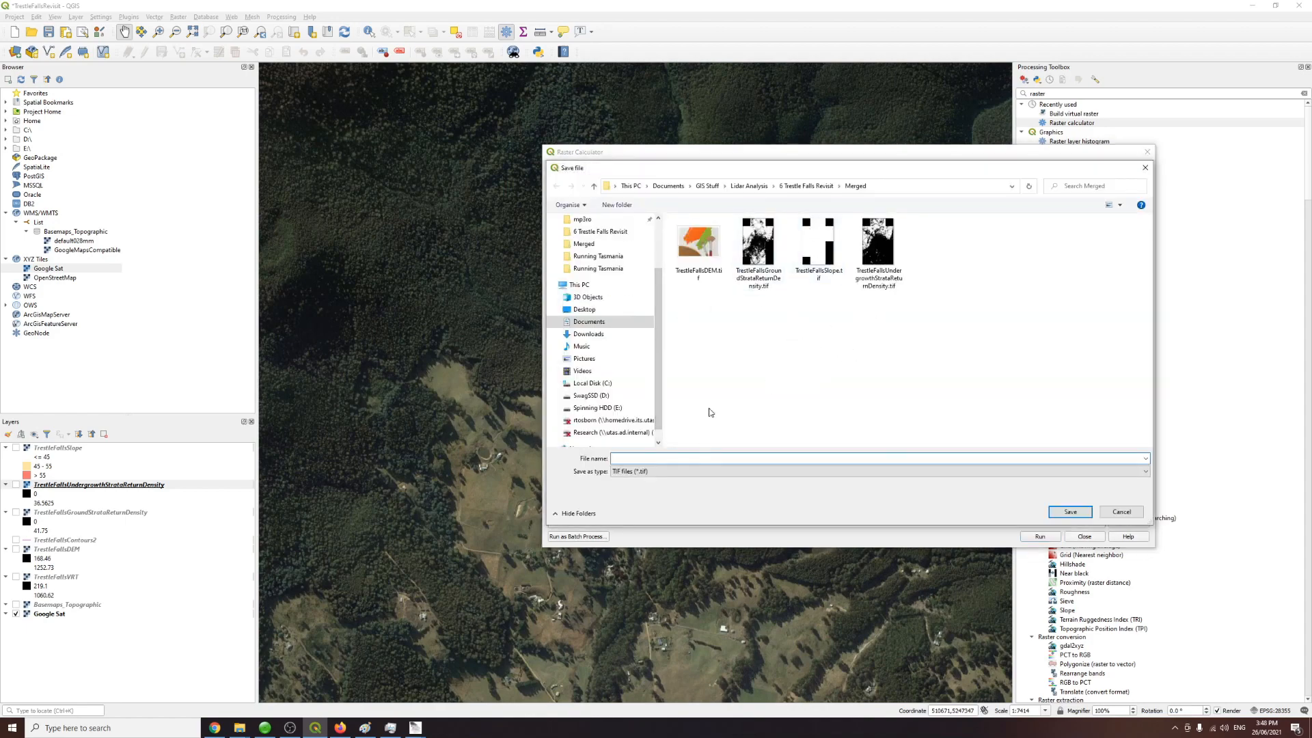
click(758, 242)
click(642, 460)
drag(642, 460, 718, 459)
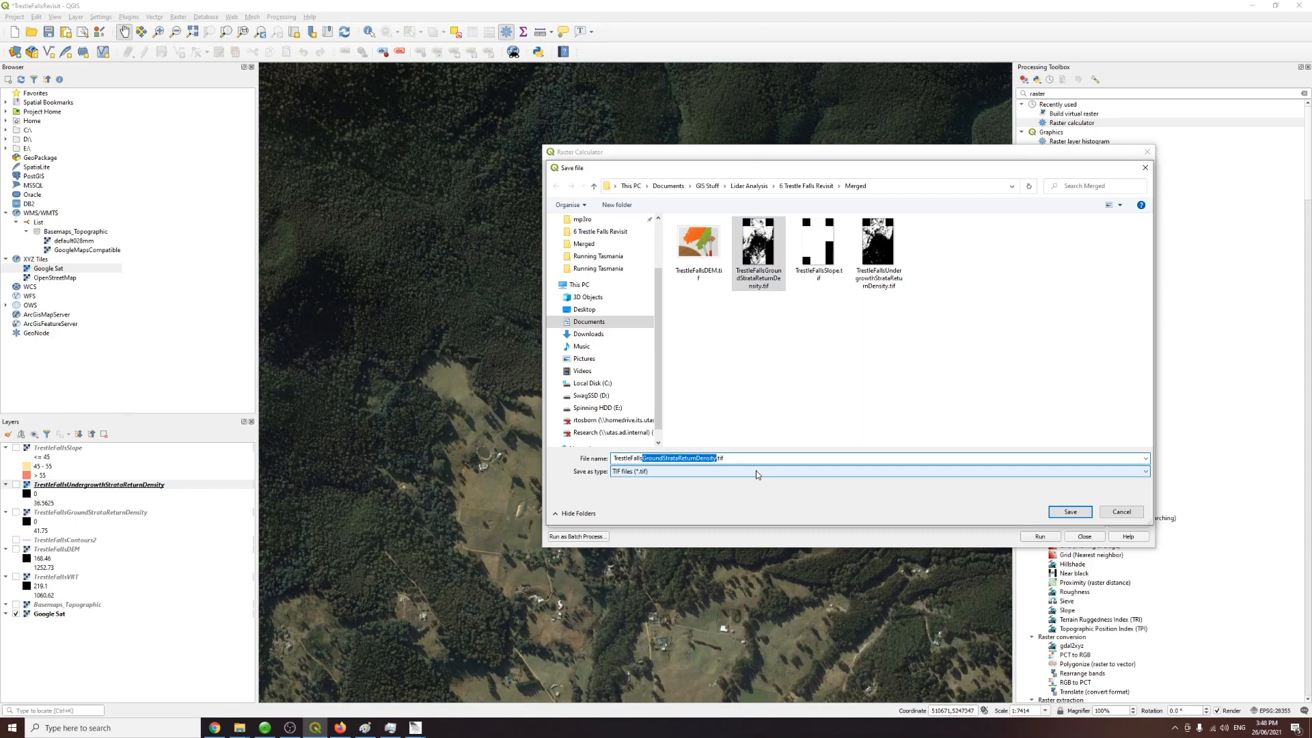
text(Under)
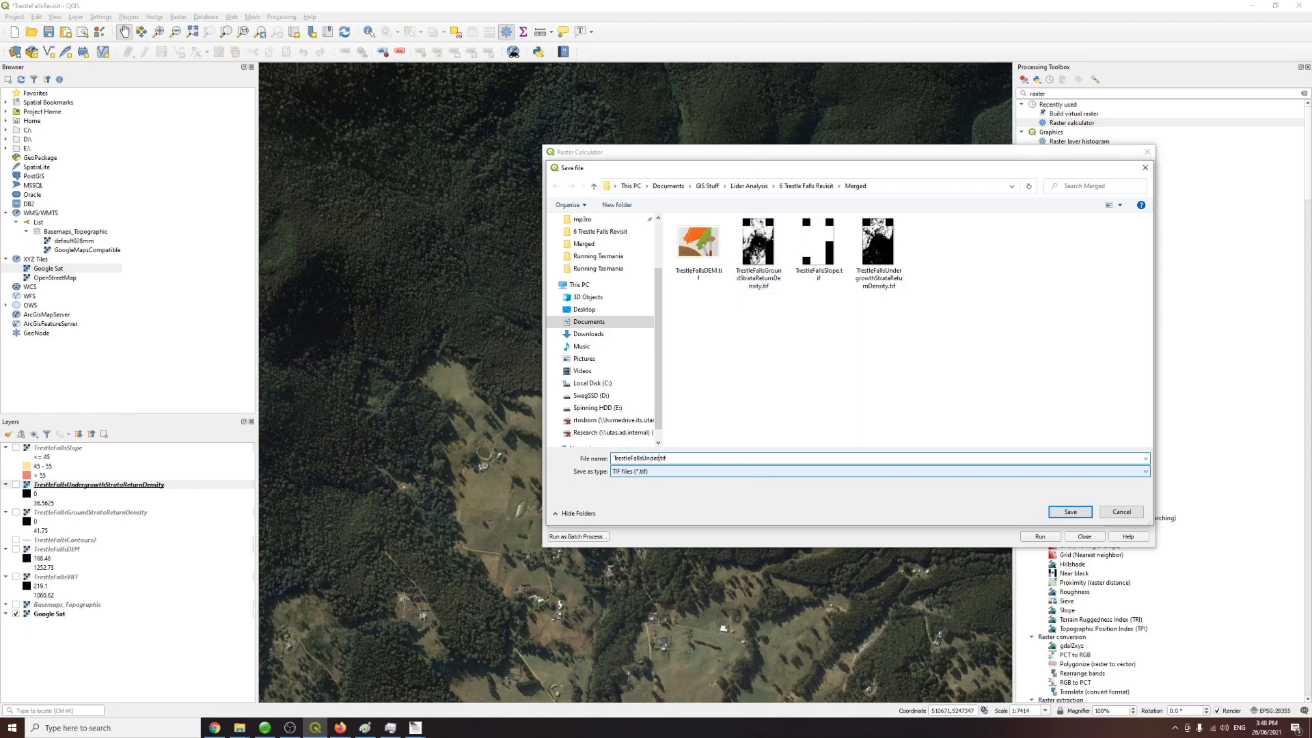
text(growthDensityNormalised)
click(1058, 511)
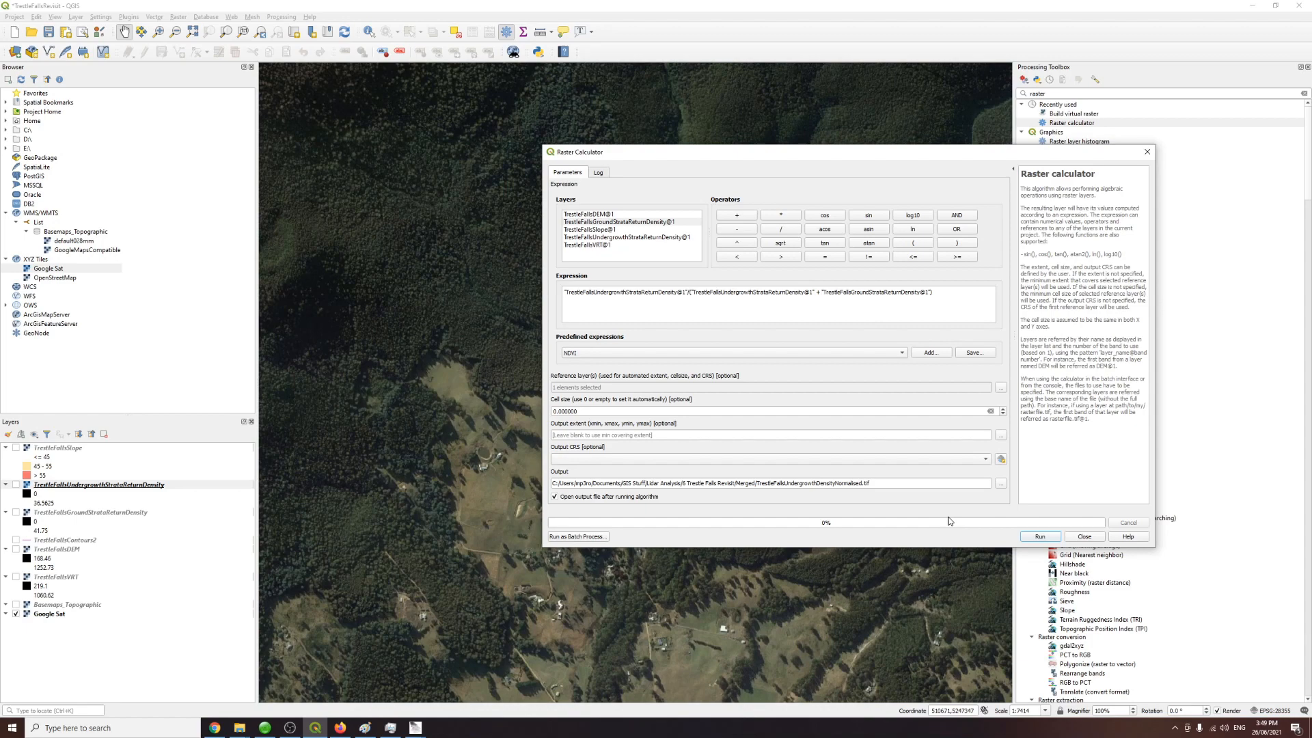
click(1040, 537)
click(1071, 537)
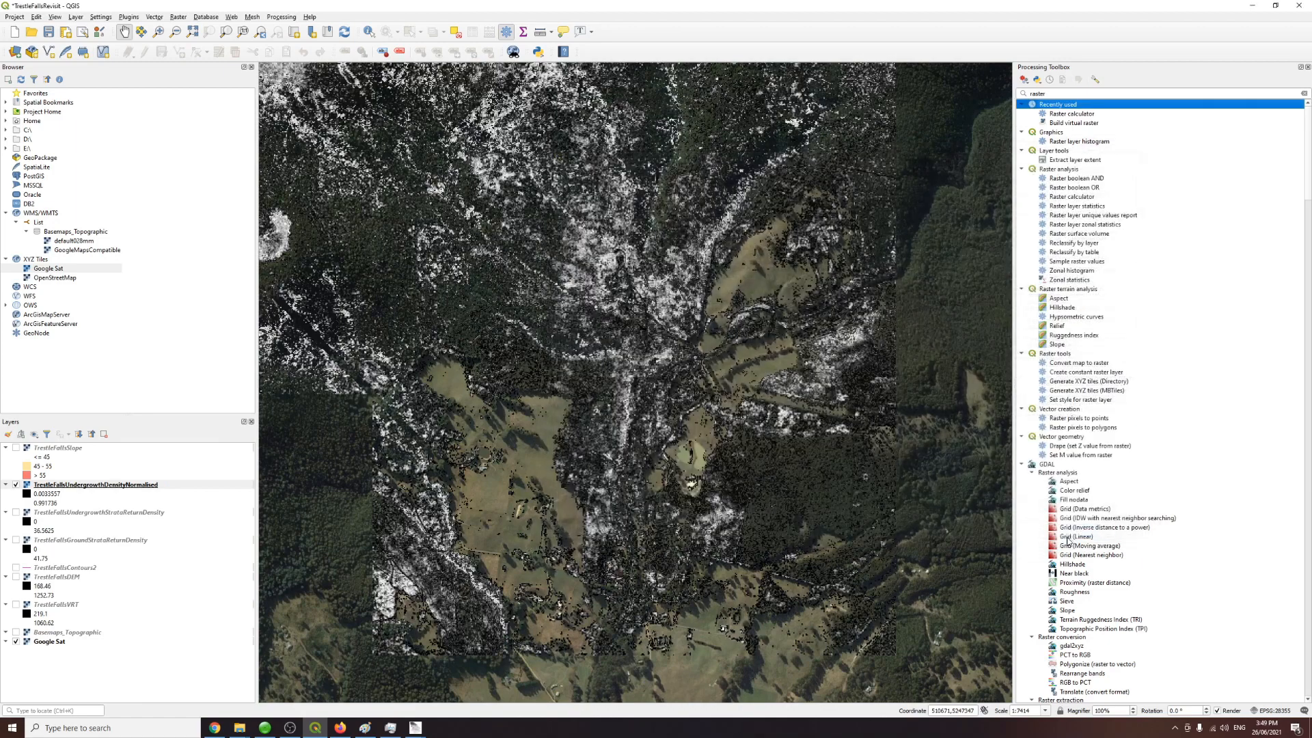
Step: Inspect the normalised undergrowth raster against the satellite imagery by panning, zooming and toggling its visibility
drag(572, 372, 644, 452)
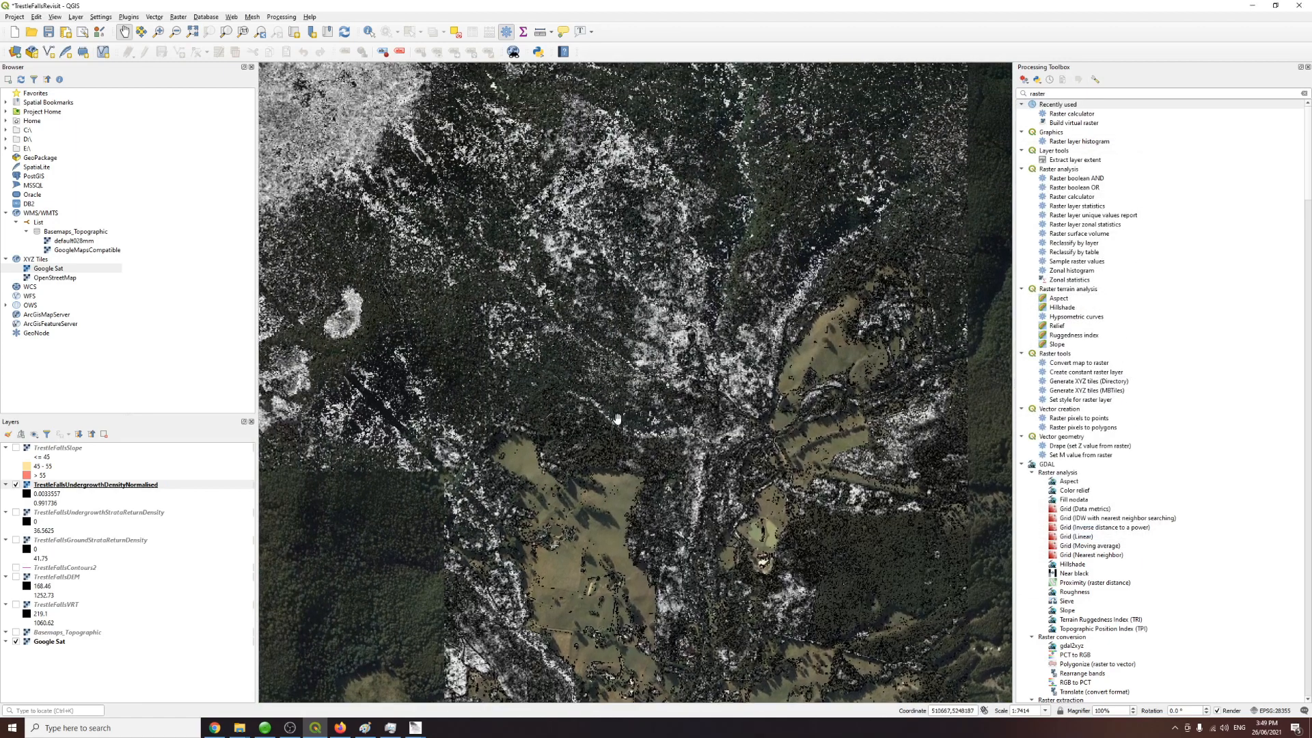
scroll(601, 417, up, 1)
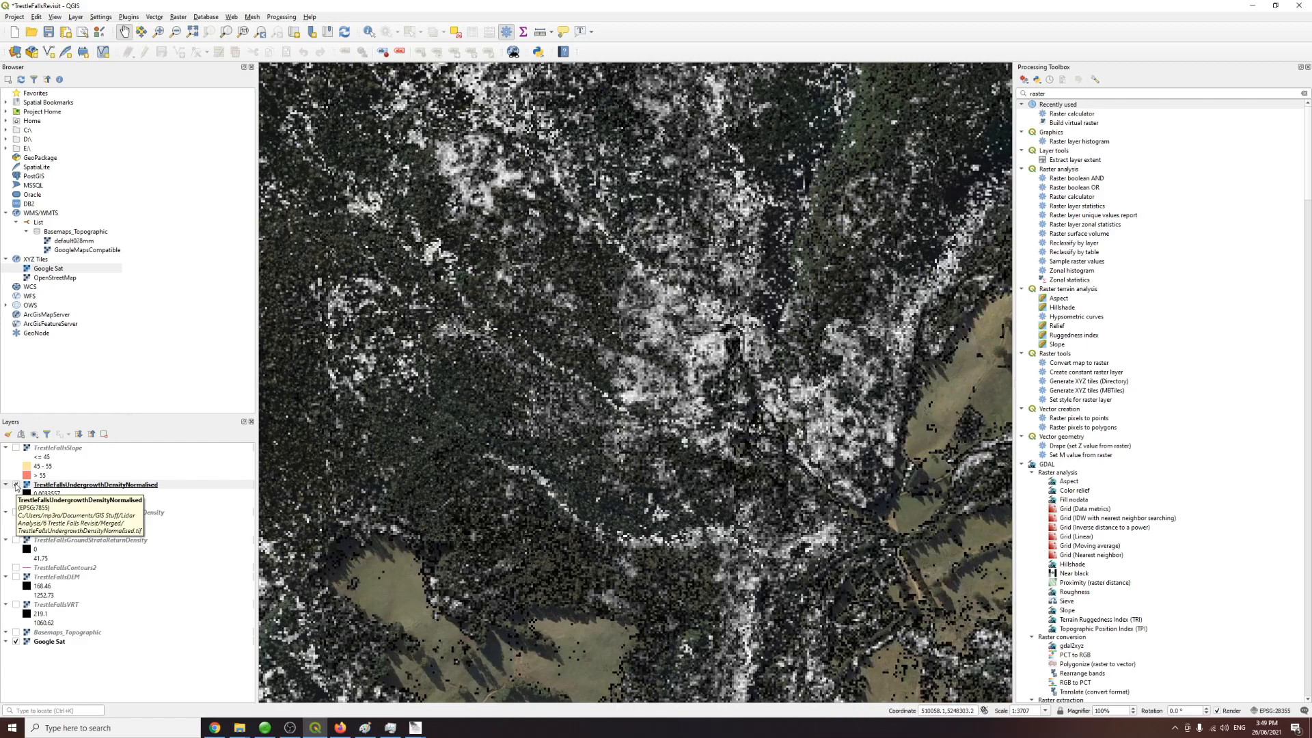
scroll(427, 475, up, 2)
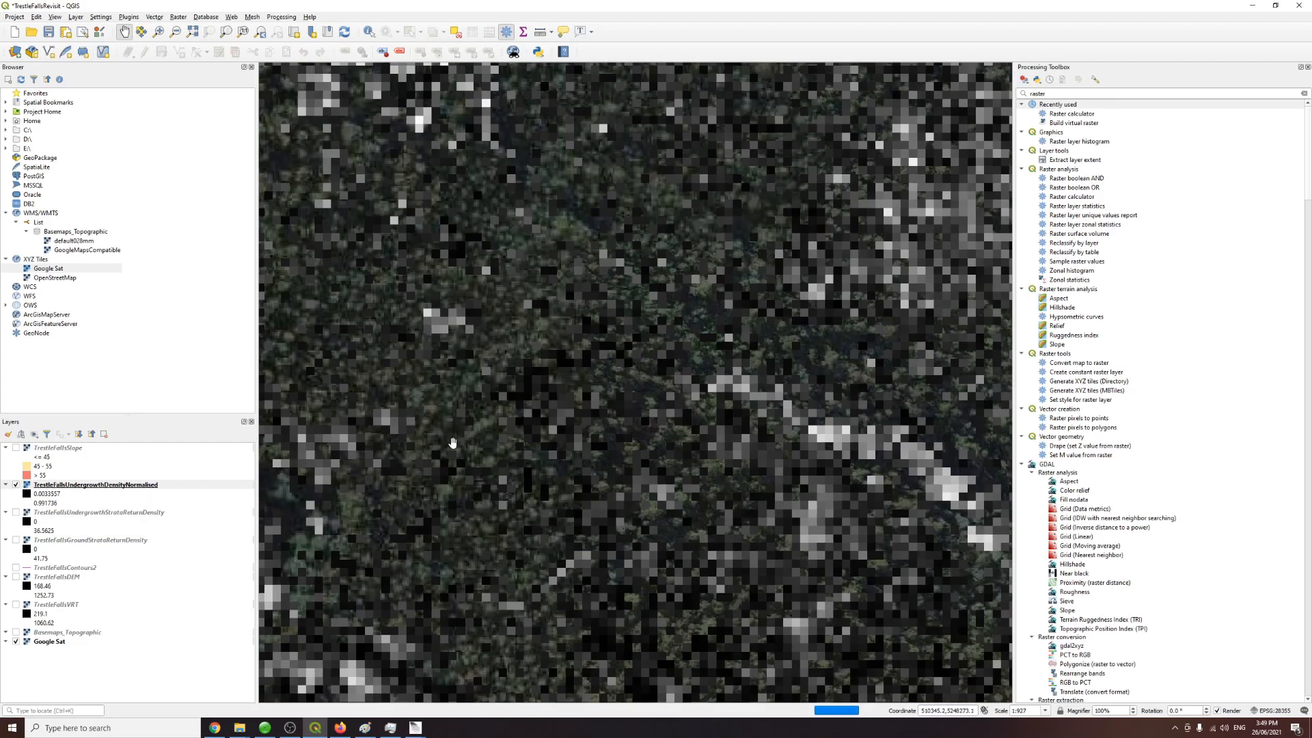
scroll(492, 451, down, 3)
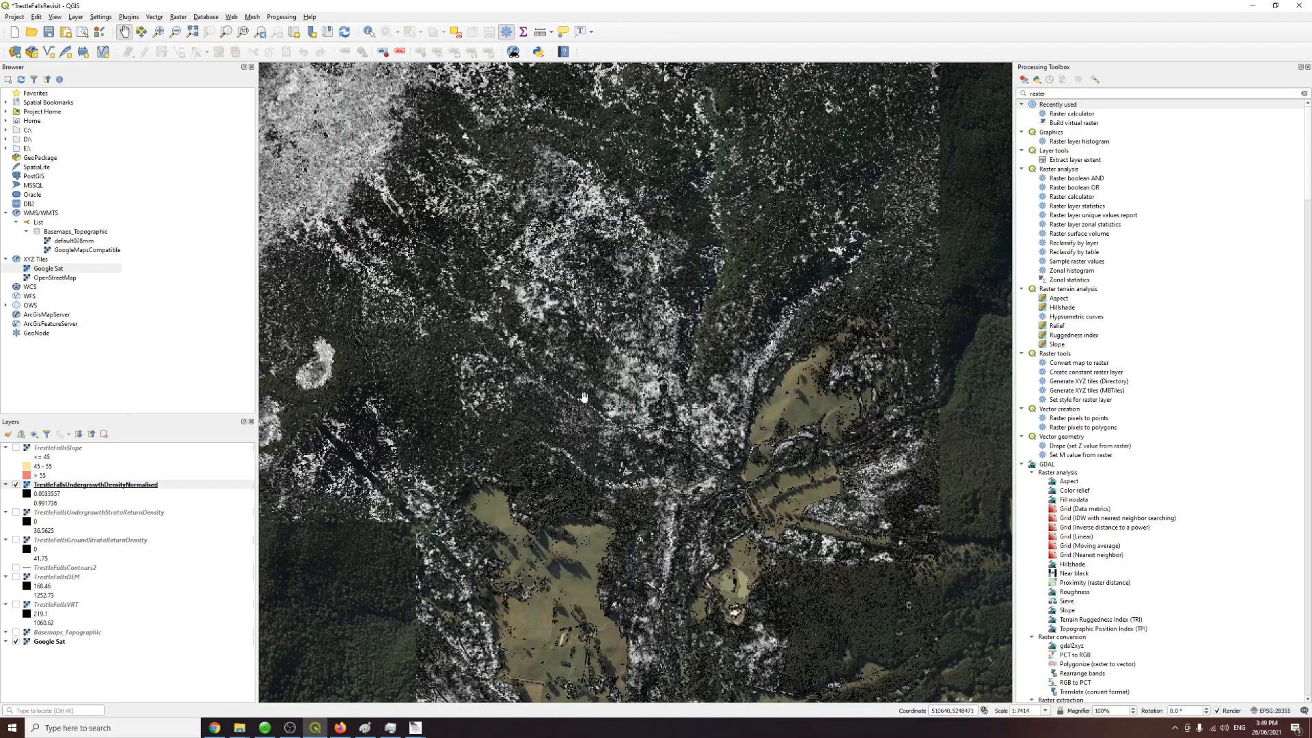
scroll(585, 396, up, 1)
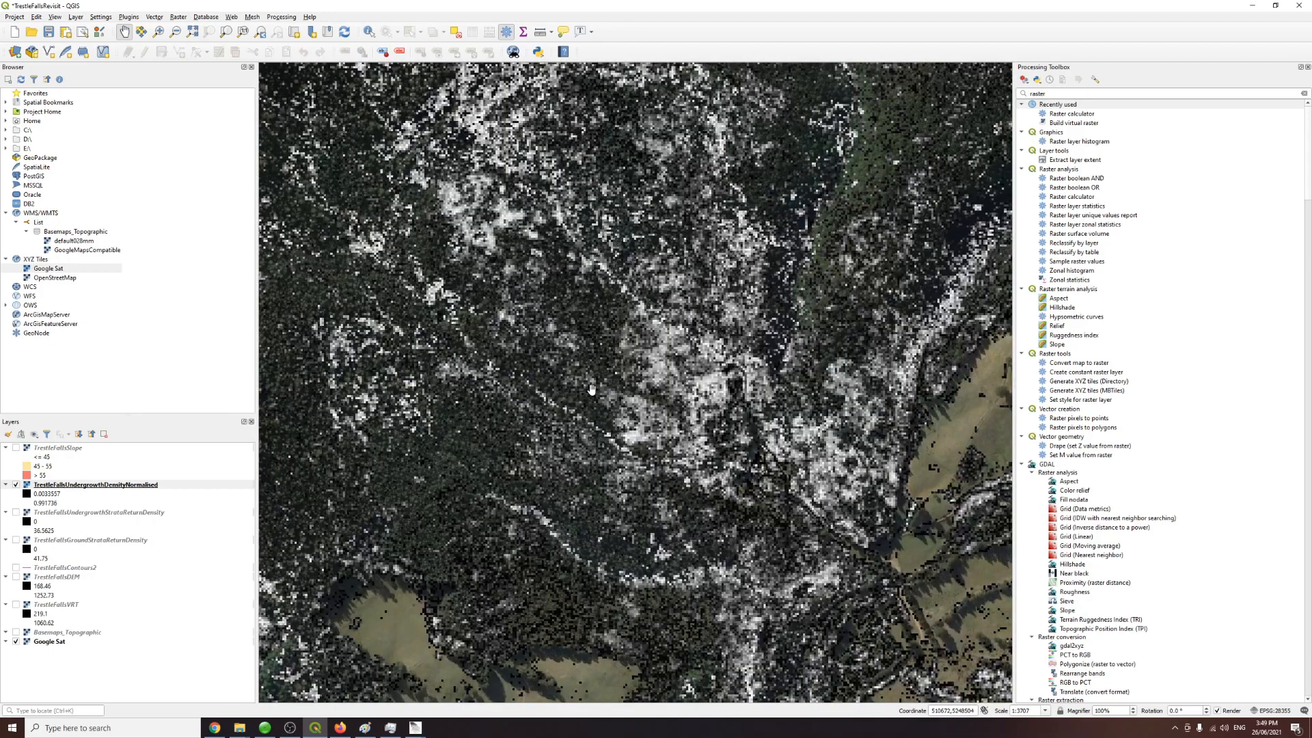
click(15, 485)
click(15, 485)
click(16, 485)
click(15, 485)
click(16, 485)
click(16, 485)
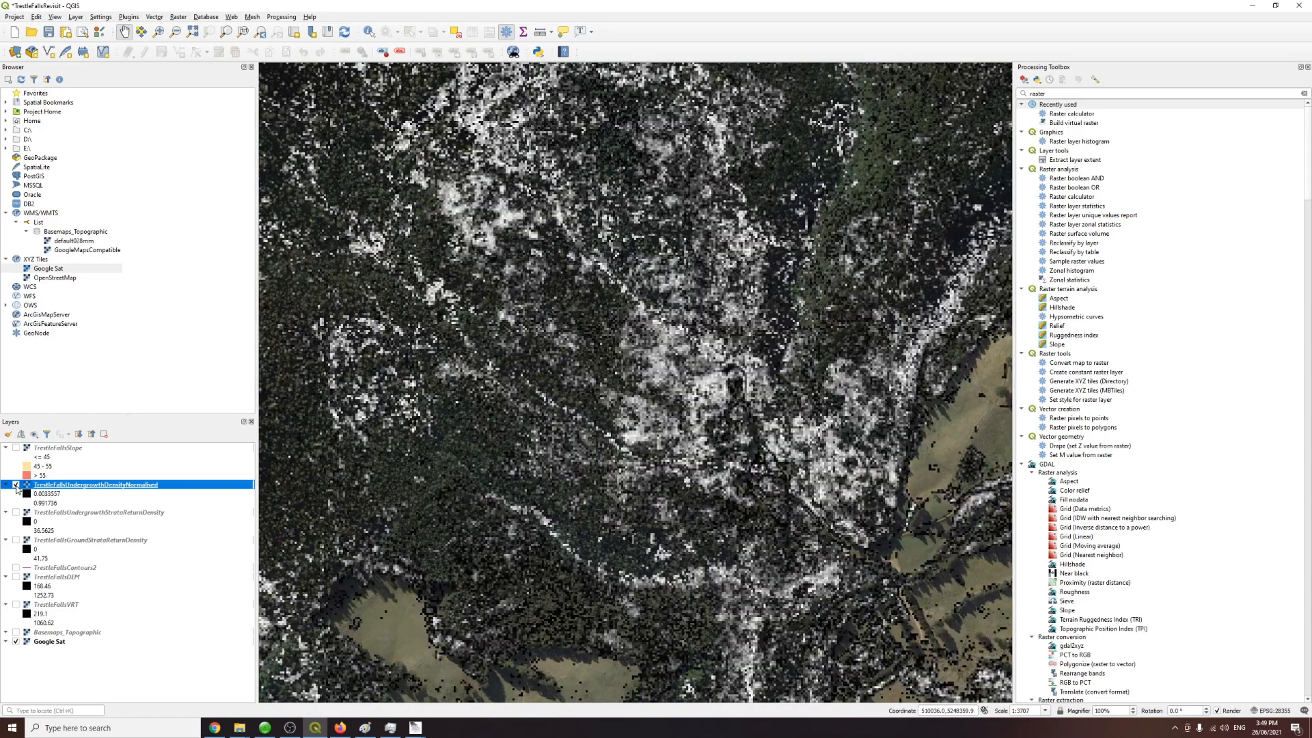
click(16, 485)
click(16, 485)
Step: Search the processing toolbox for r.null and open the r.null tool
click(1037, 93)
double_click(1036, 93)
text(r.null)
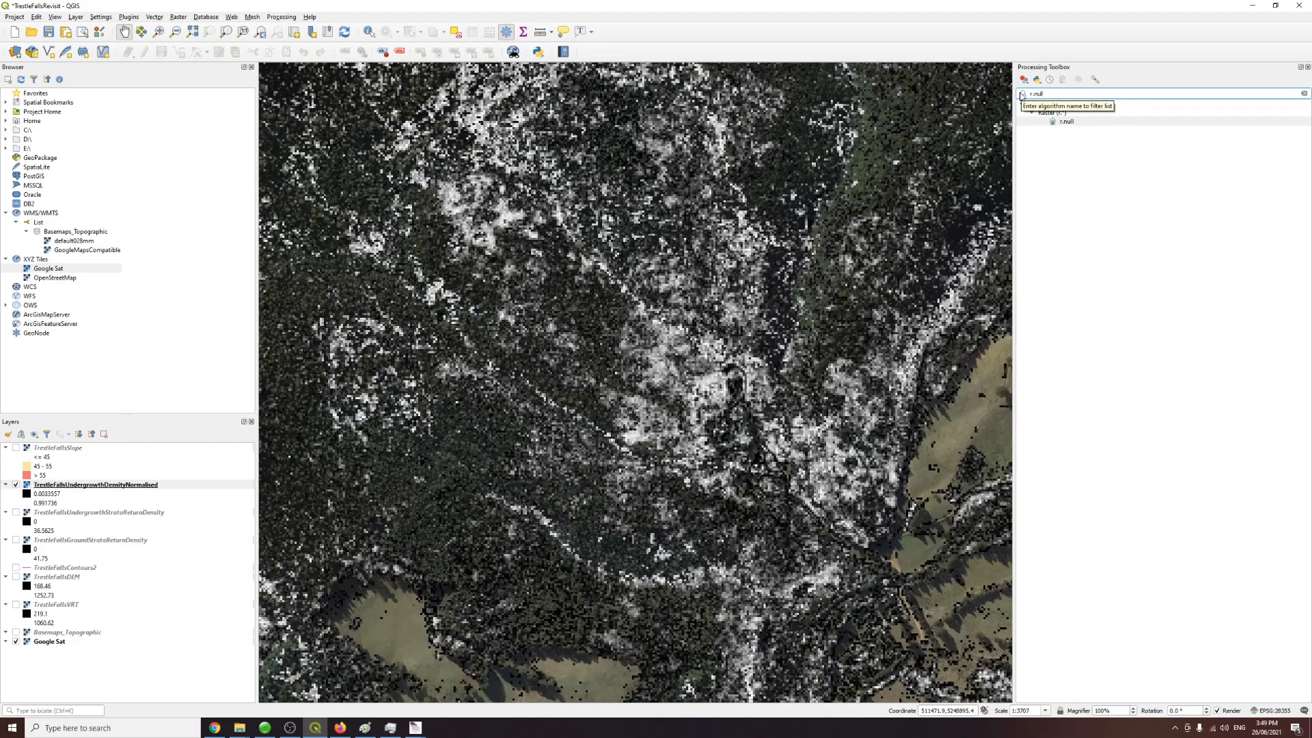
click(1070, 126)
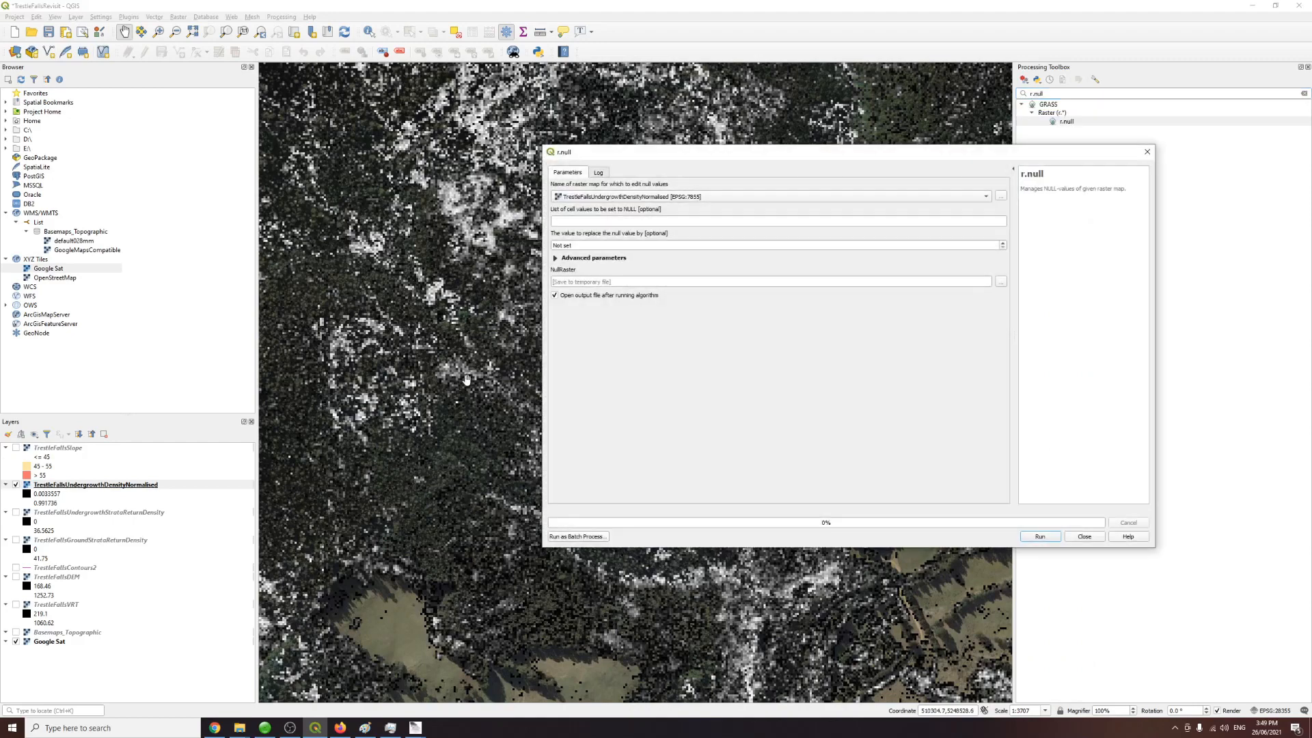
drag(636, 149, 514, 179)
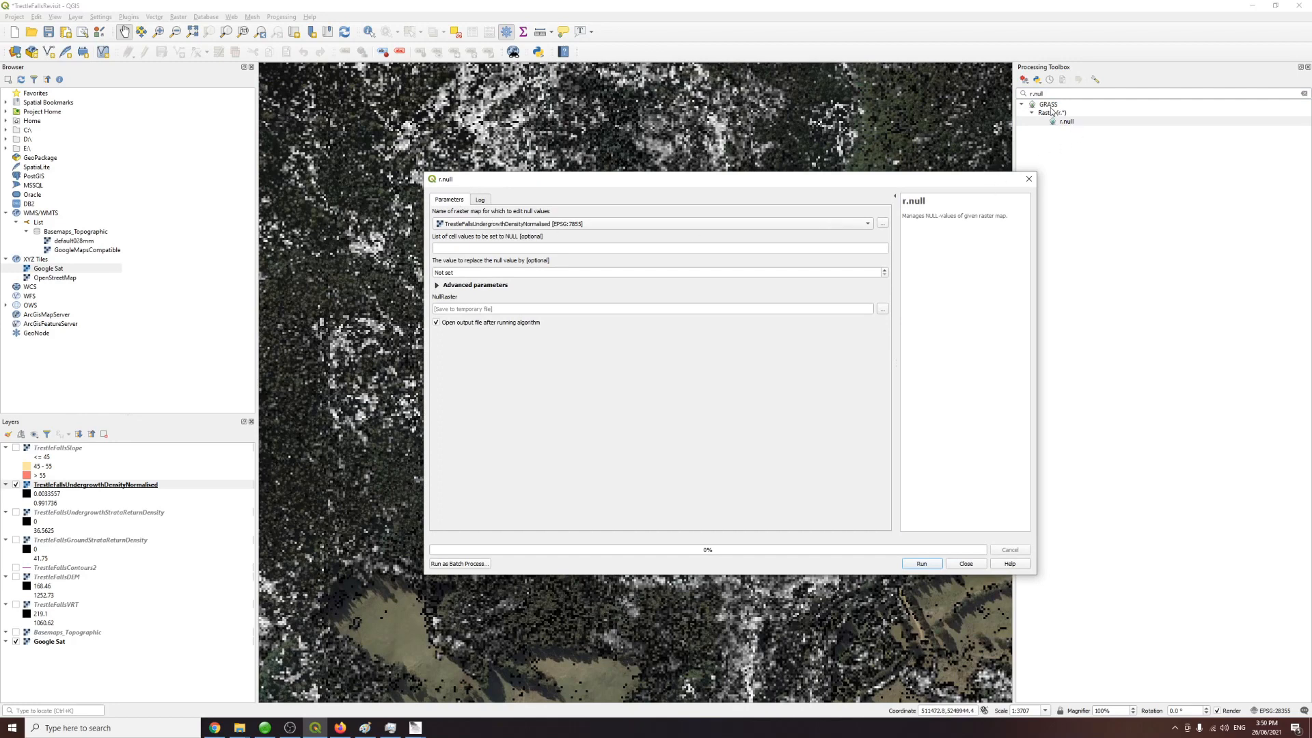
drag(514, 191, 451, 188)
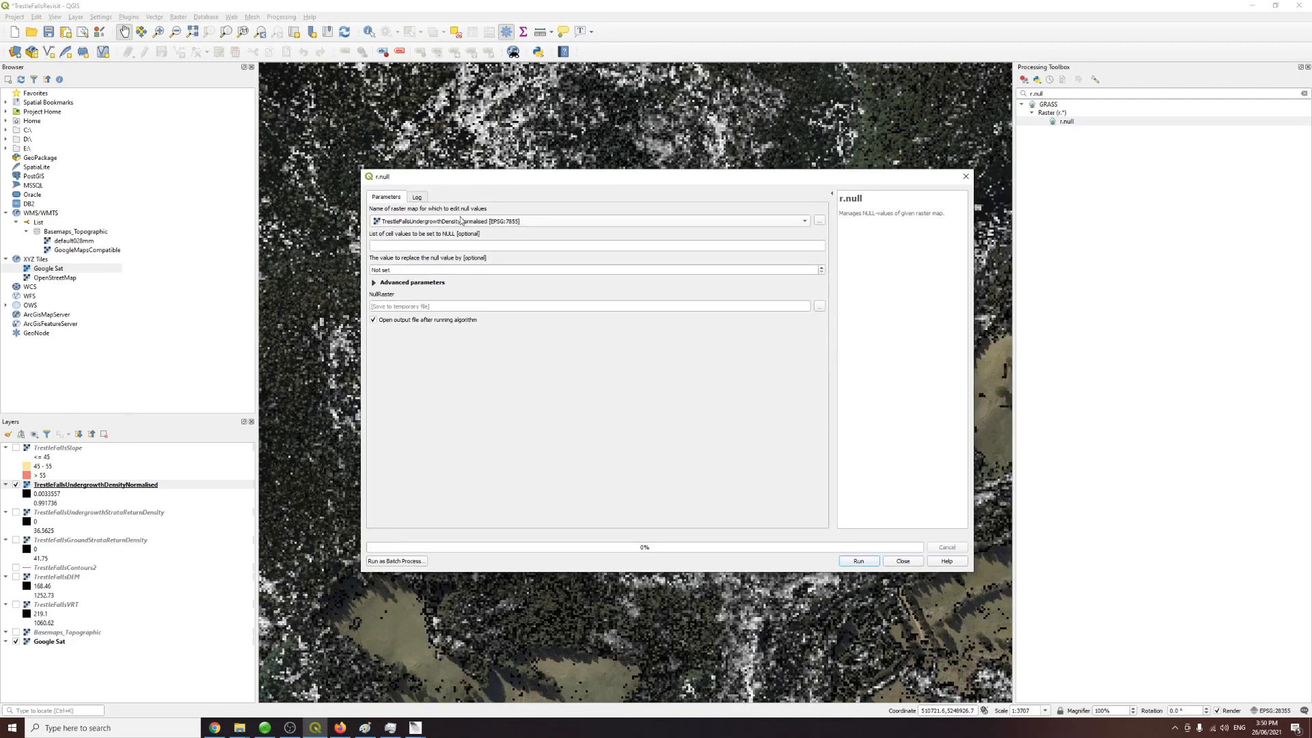
Step: Set the value to replace nulls with to 0 for the normalised undergrowth raster
click(441, 269)
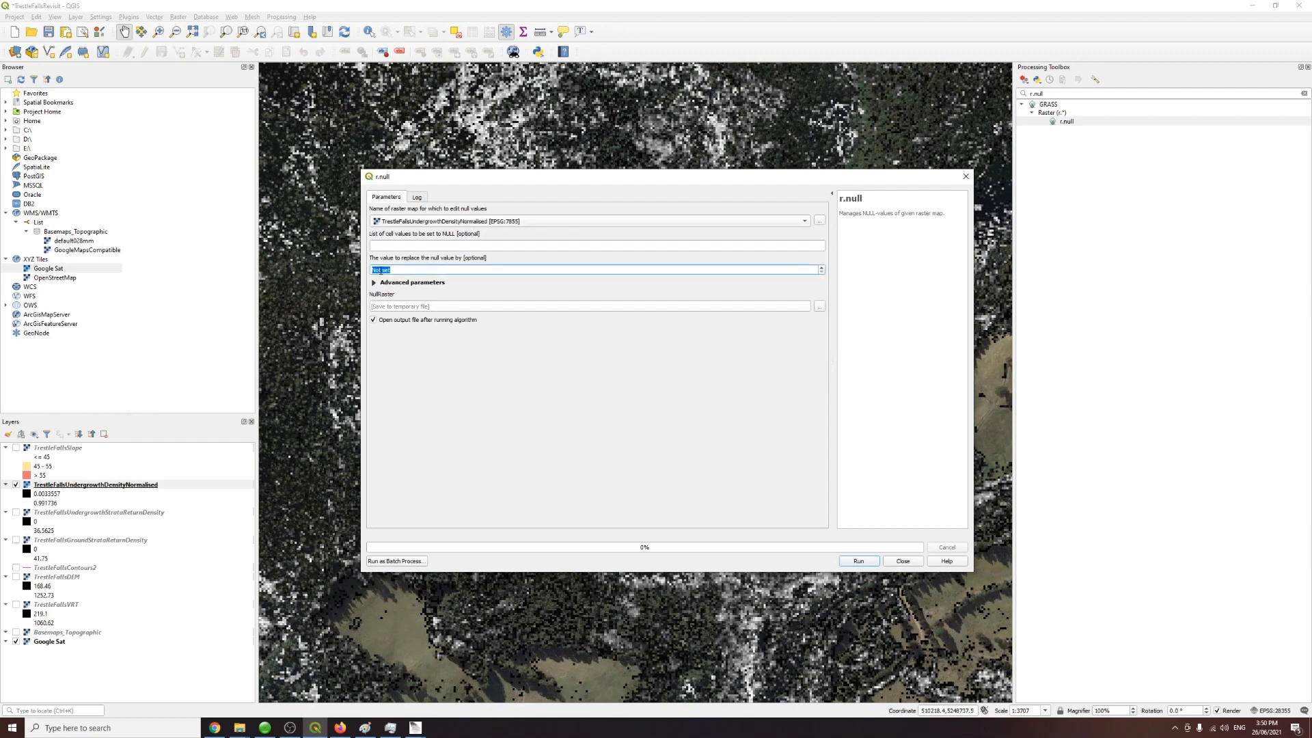
text(0)
click(443, 353)
Step: Save the null-filled output as TrestleFallsUndergrowthDensityNormalisedNoNull.tif in the Merged folder, then run r.null and close it
click(819, 306)
click(882, 323)
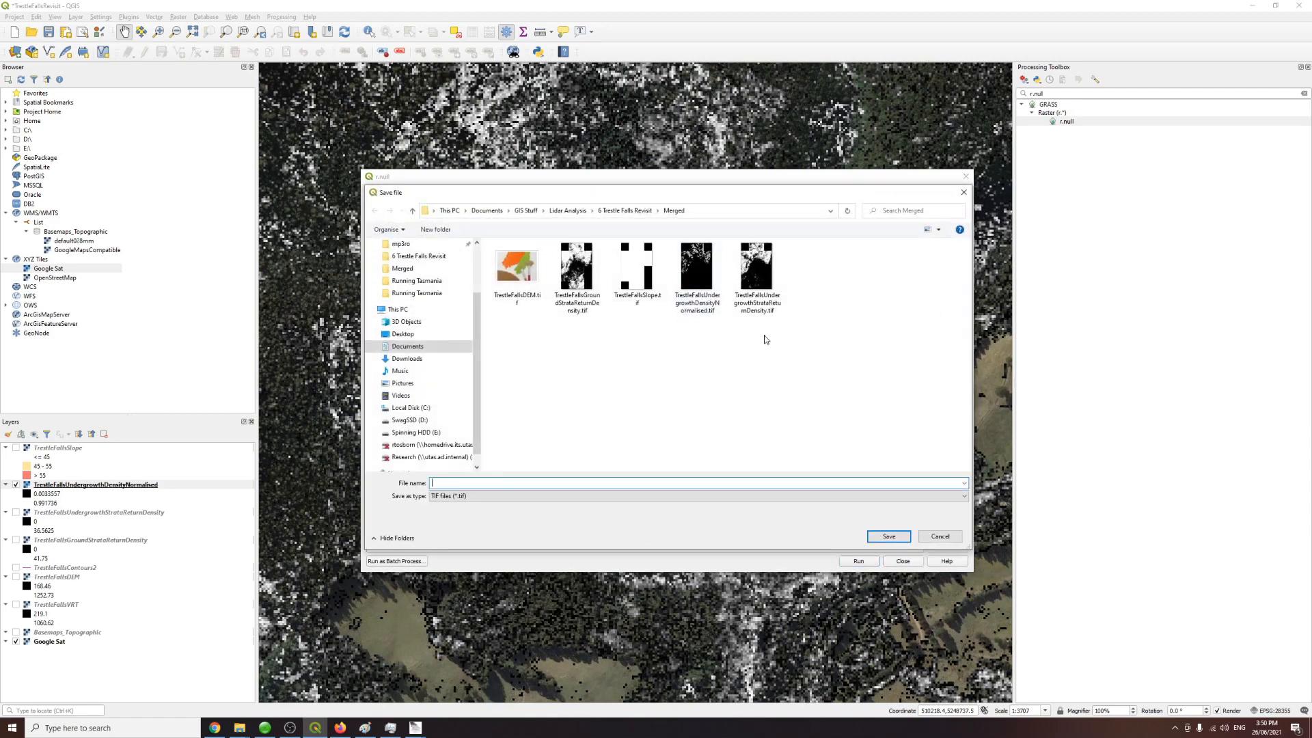
click(706, 316)
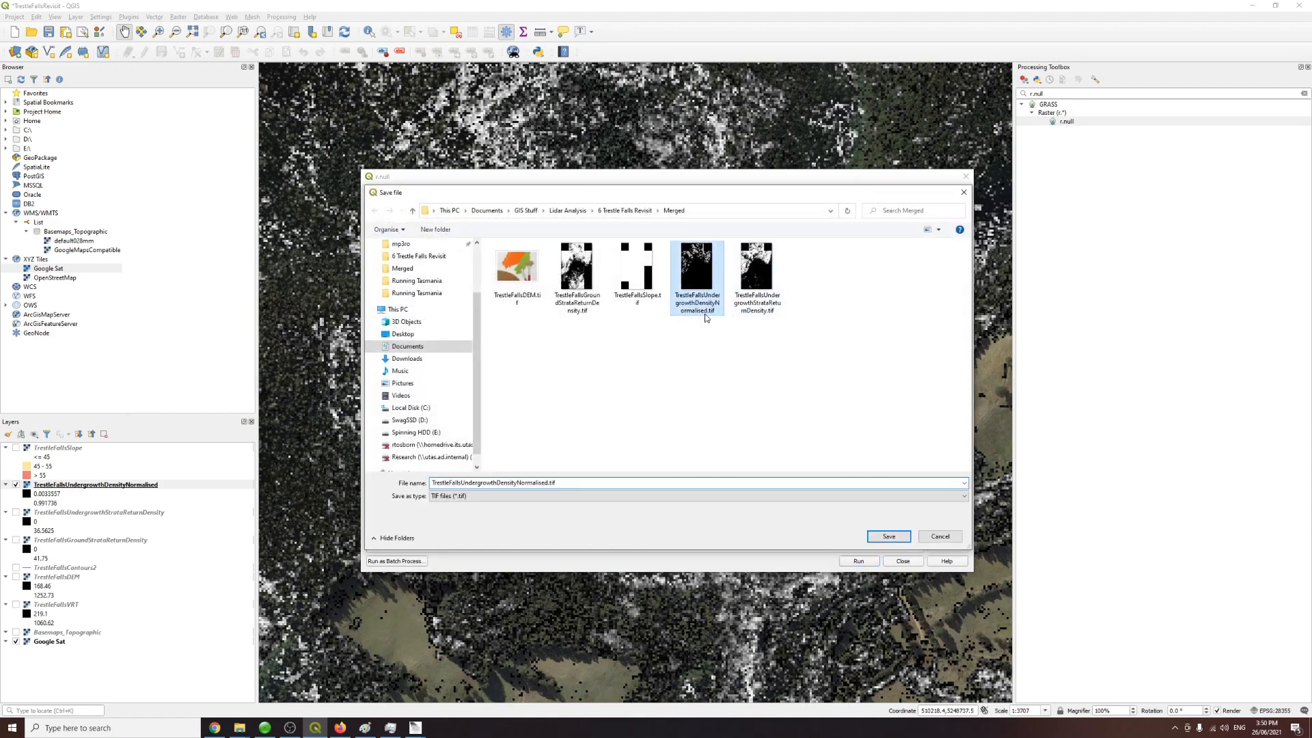
double_click(551, 484)
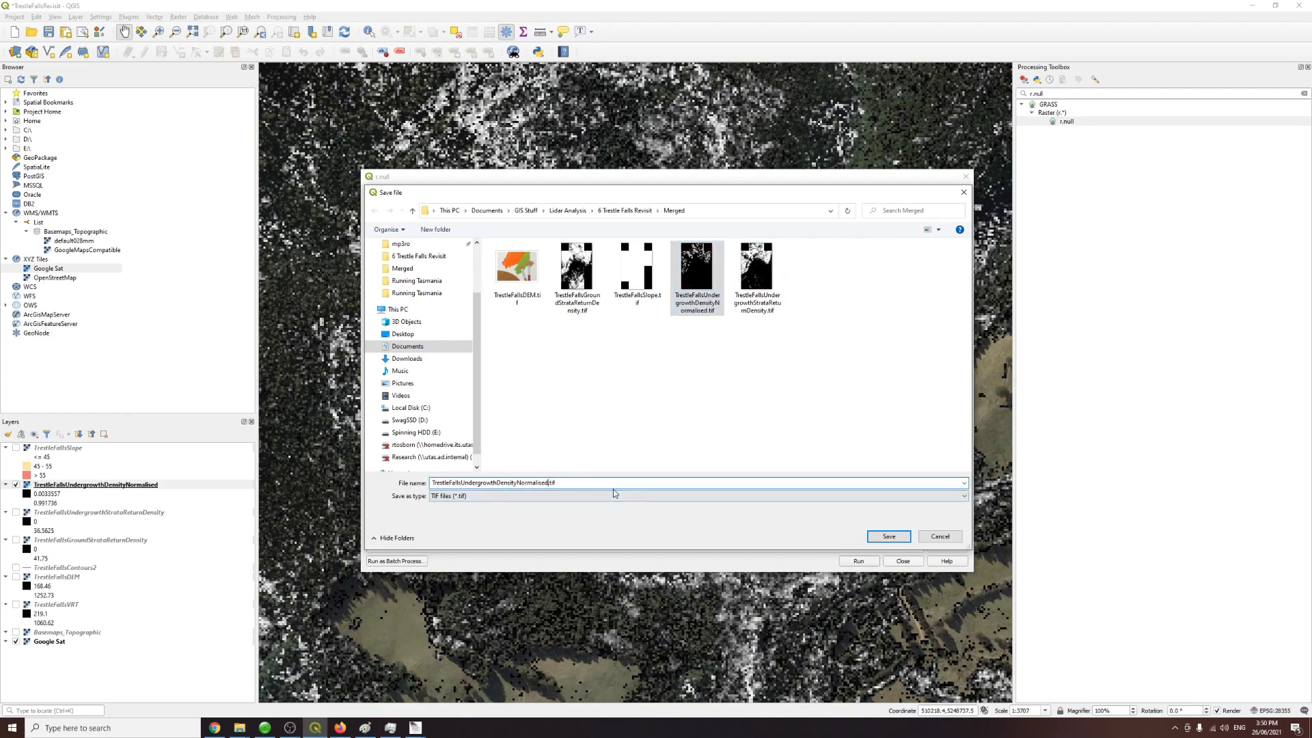
text(NoNull)
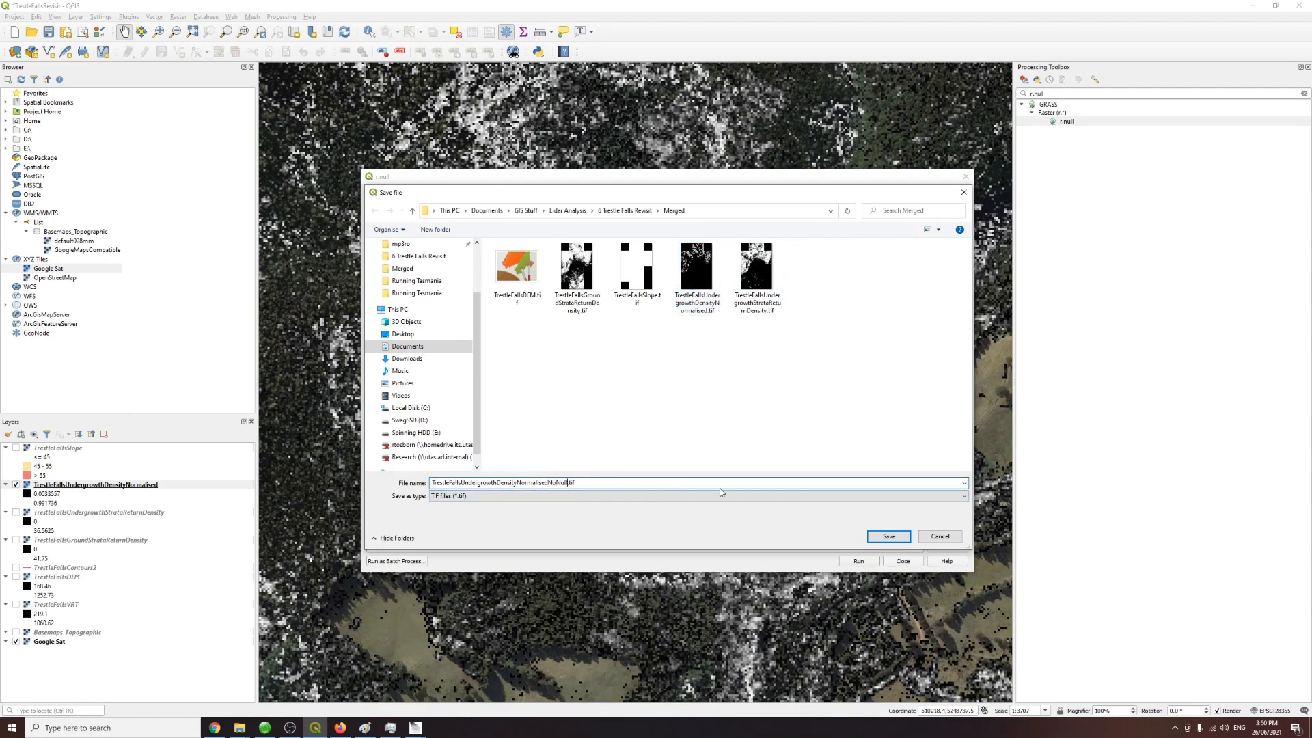
click(866, 537)
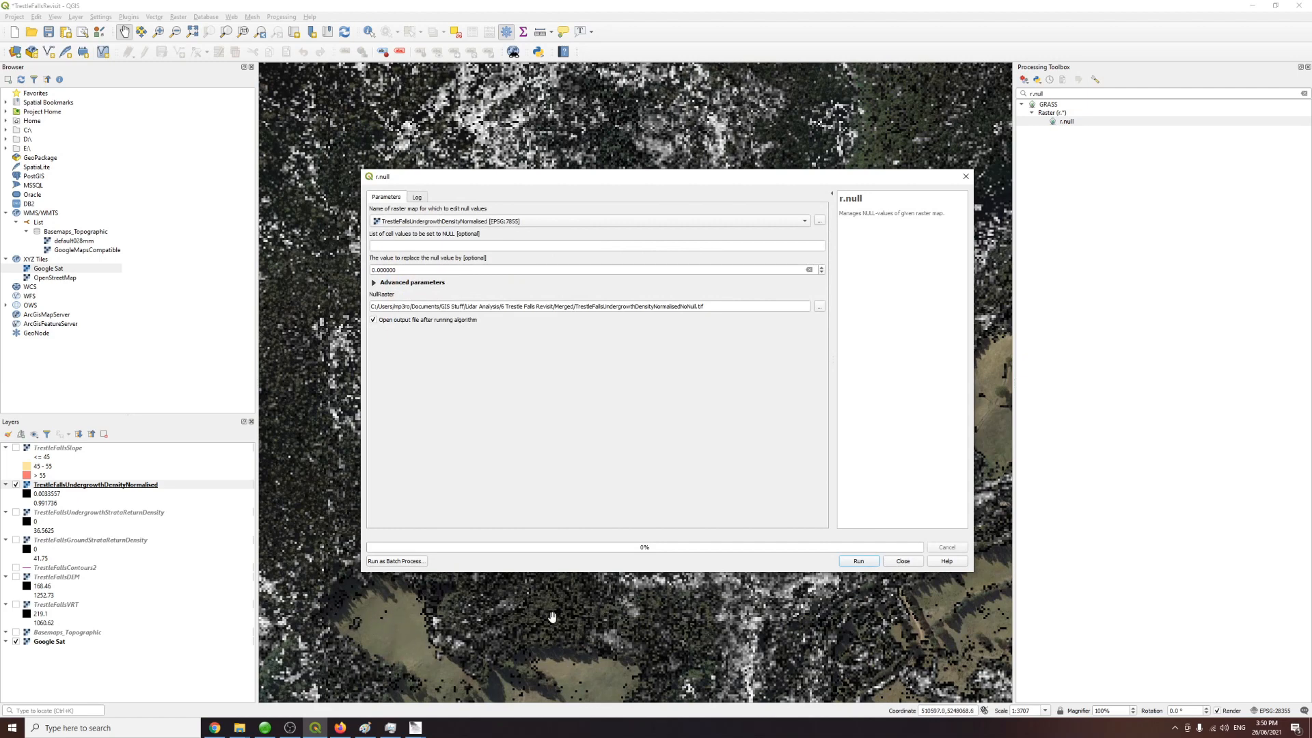
click(860, 561)
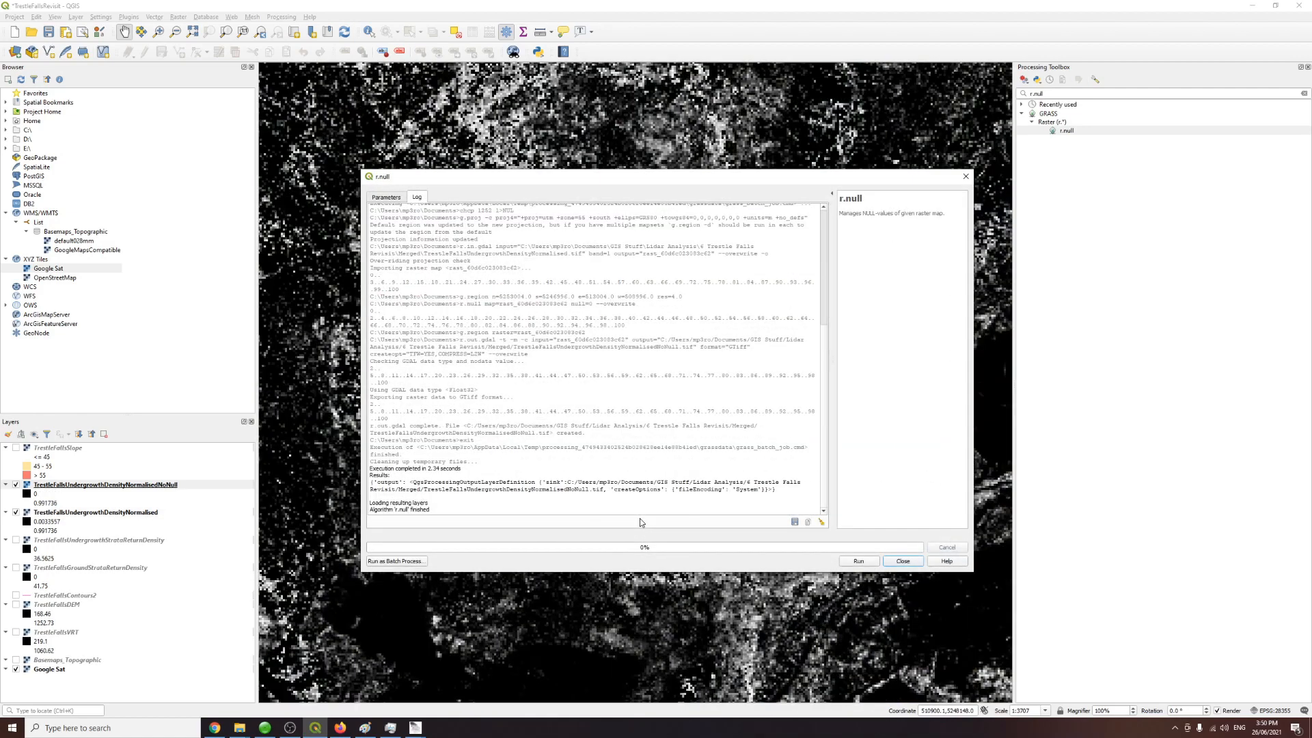
click(903, 561)
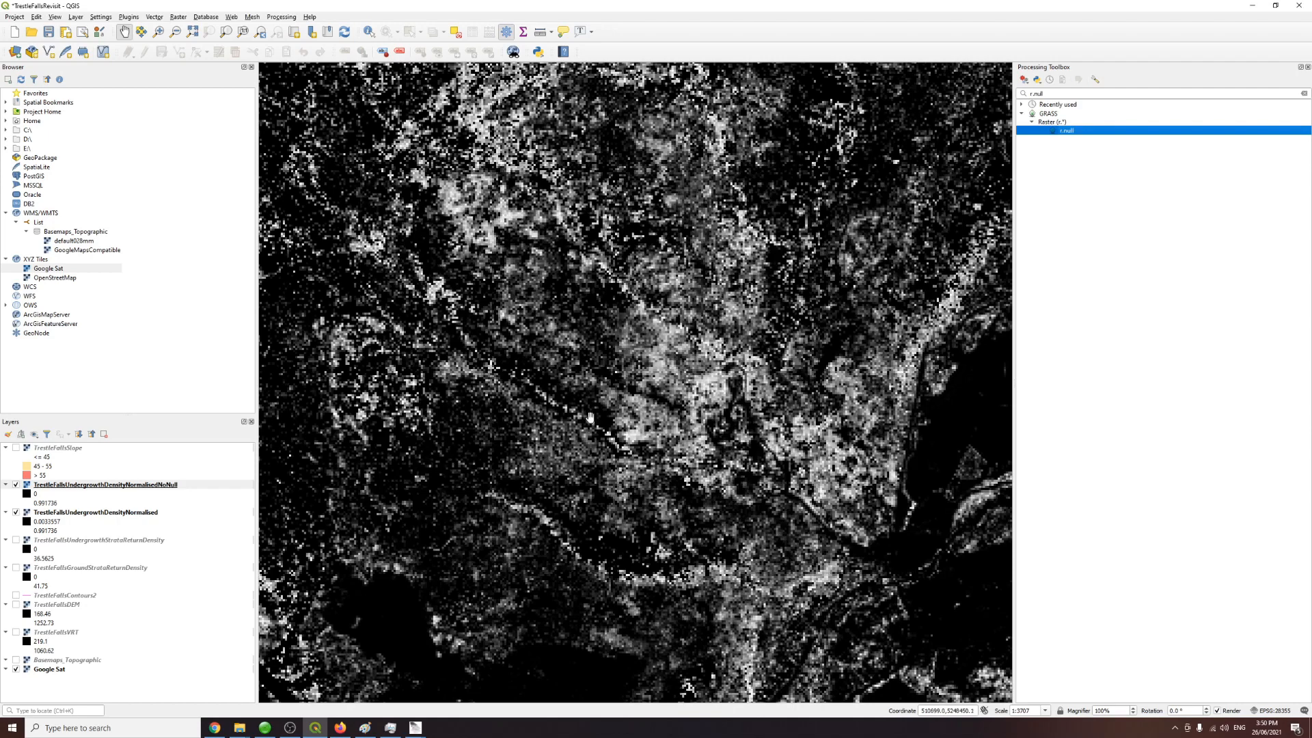
Step: Compare the null-filled raster with the original normalised raster by toggling layers and panning across the map
click(15, 512)
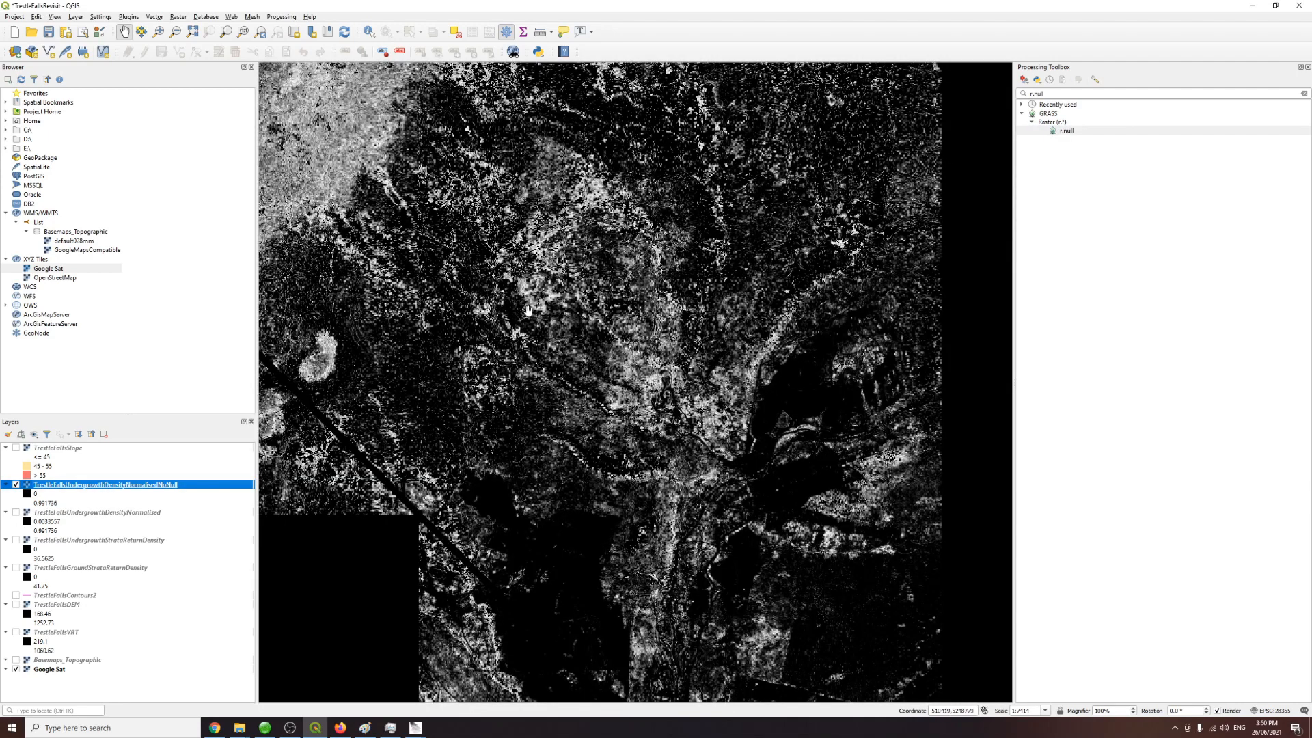
drag(526, 310, 613, 436)
drag(506, 486, 613, 437)
drag(635, 615, 544, 464)
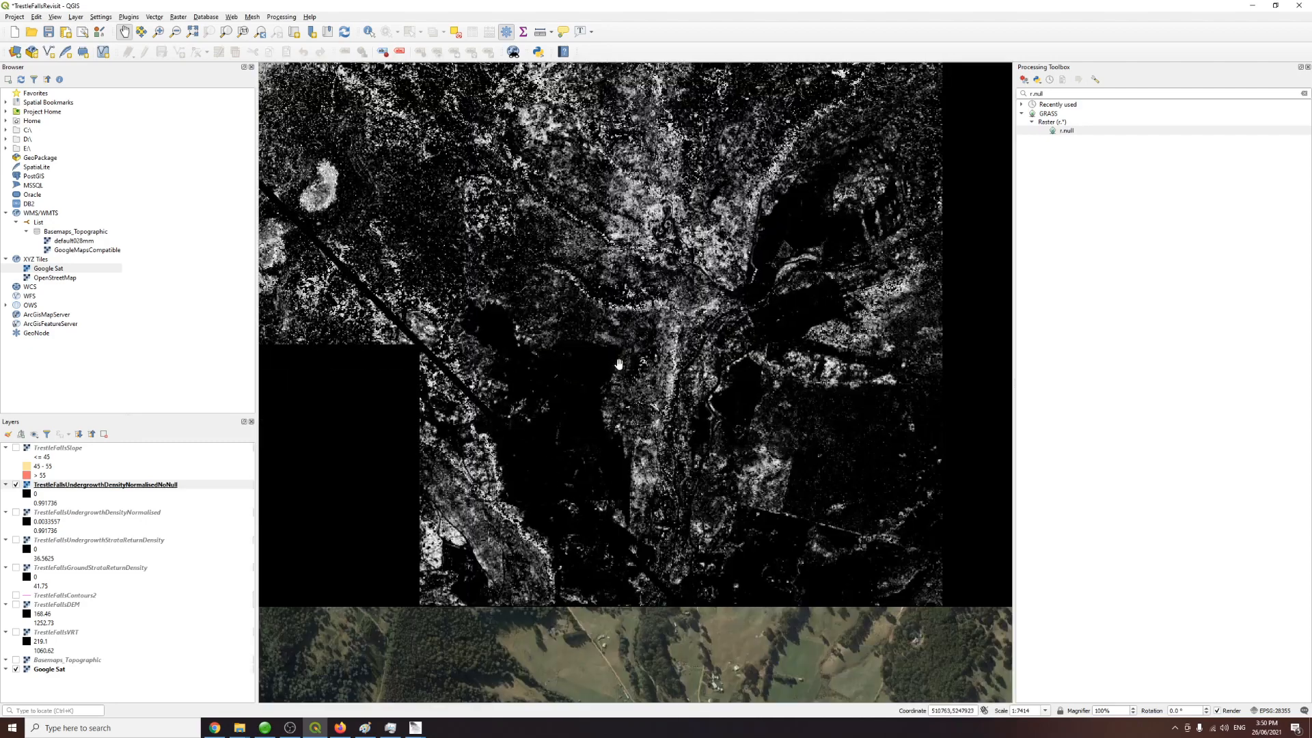
drag(618, 365, 618, 498)
scroll(633, 429, up, 1)
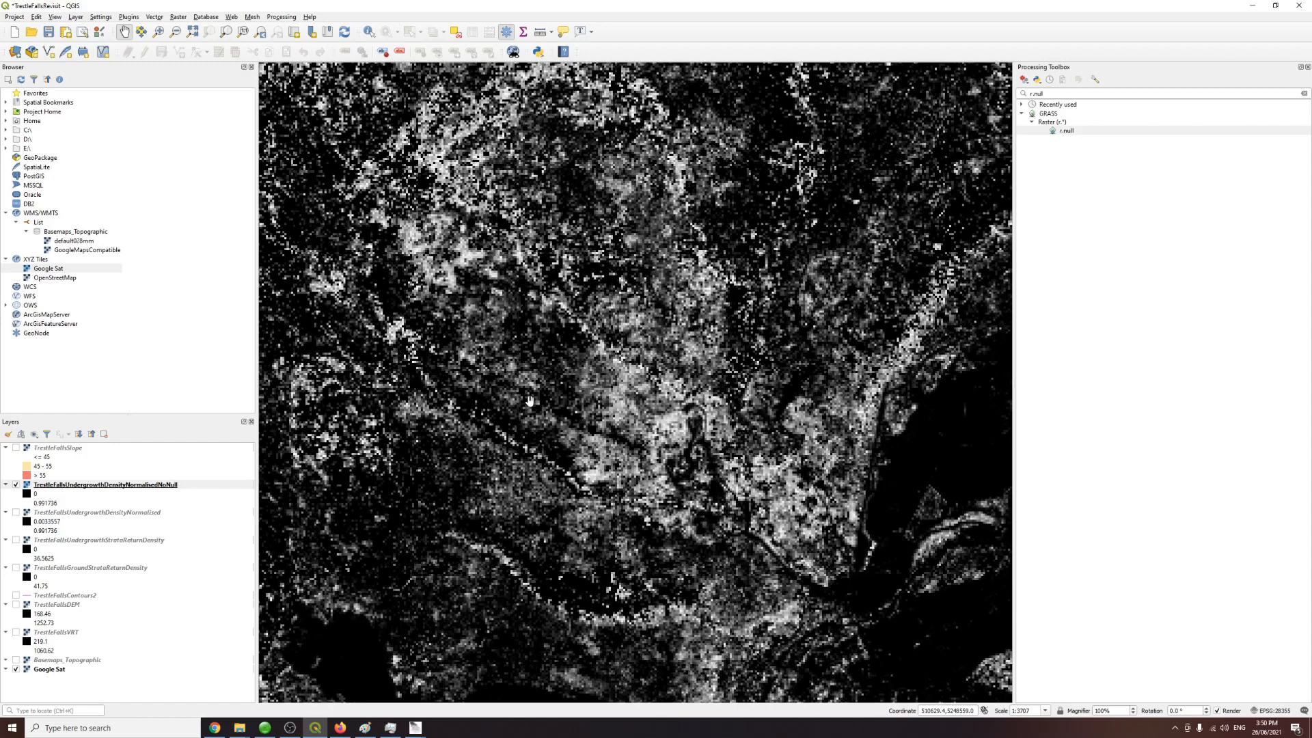
Step: Move the TrestleFallsContours2 layer to the top of the layer list and display it over the raster
click(57, 597)
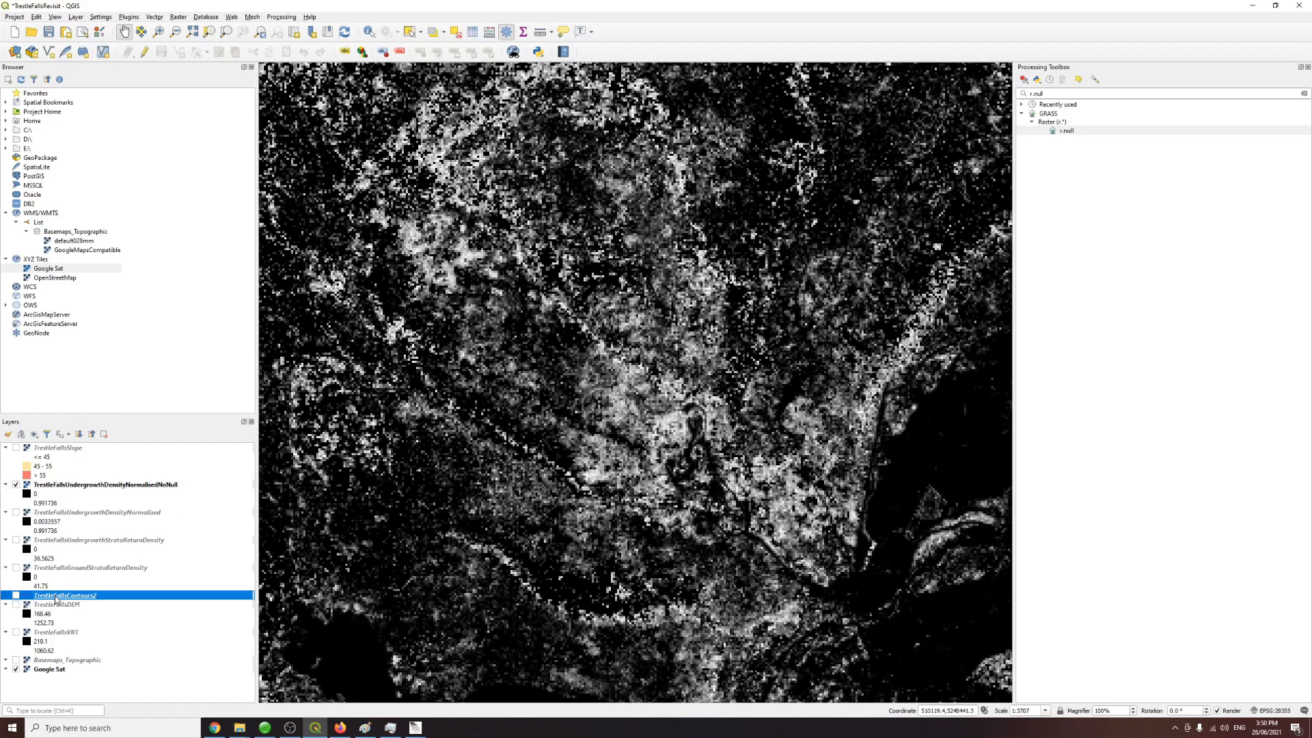
double_click(61, 596)
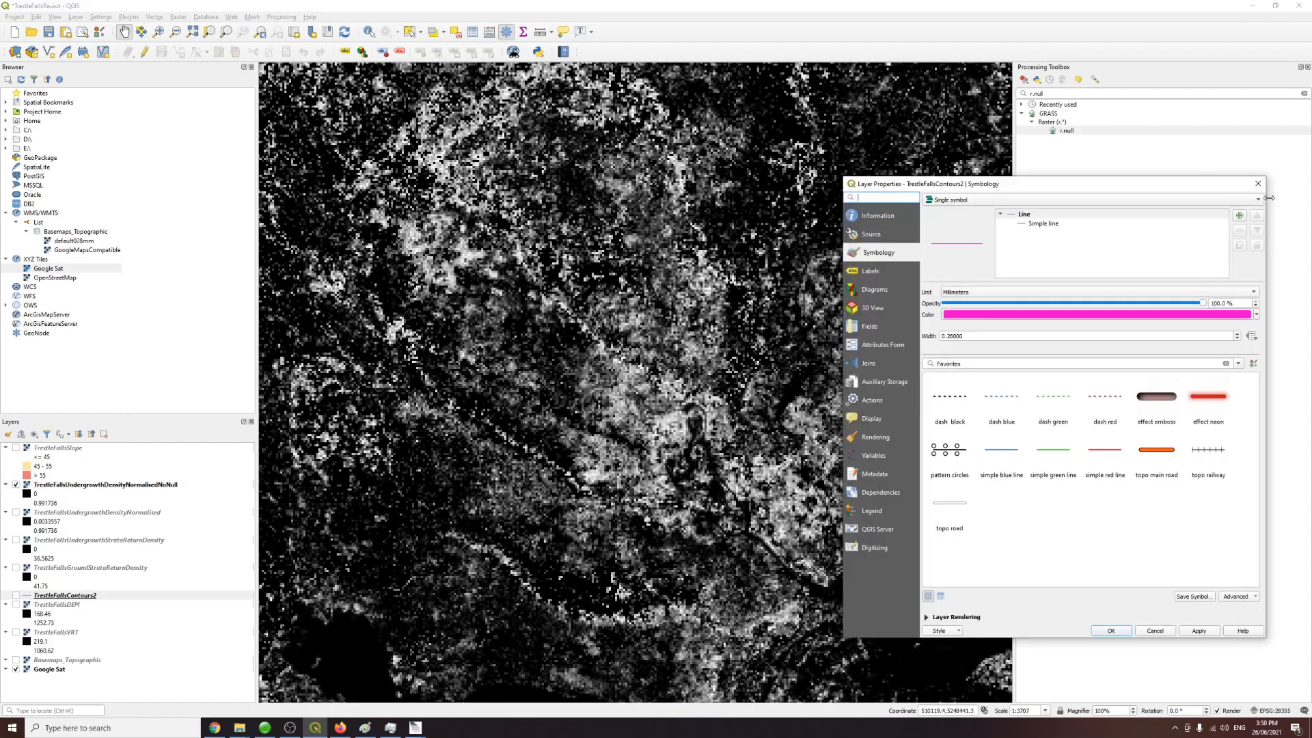
click(1258, 183)
drag(103, 595, 122, 487)
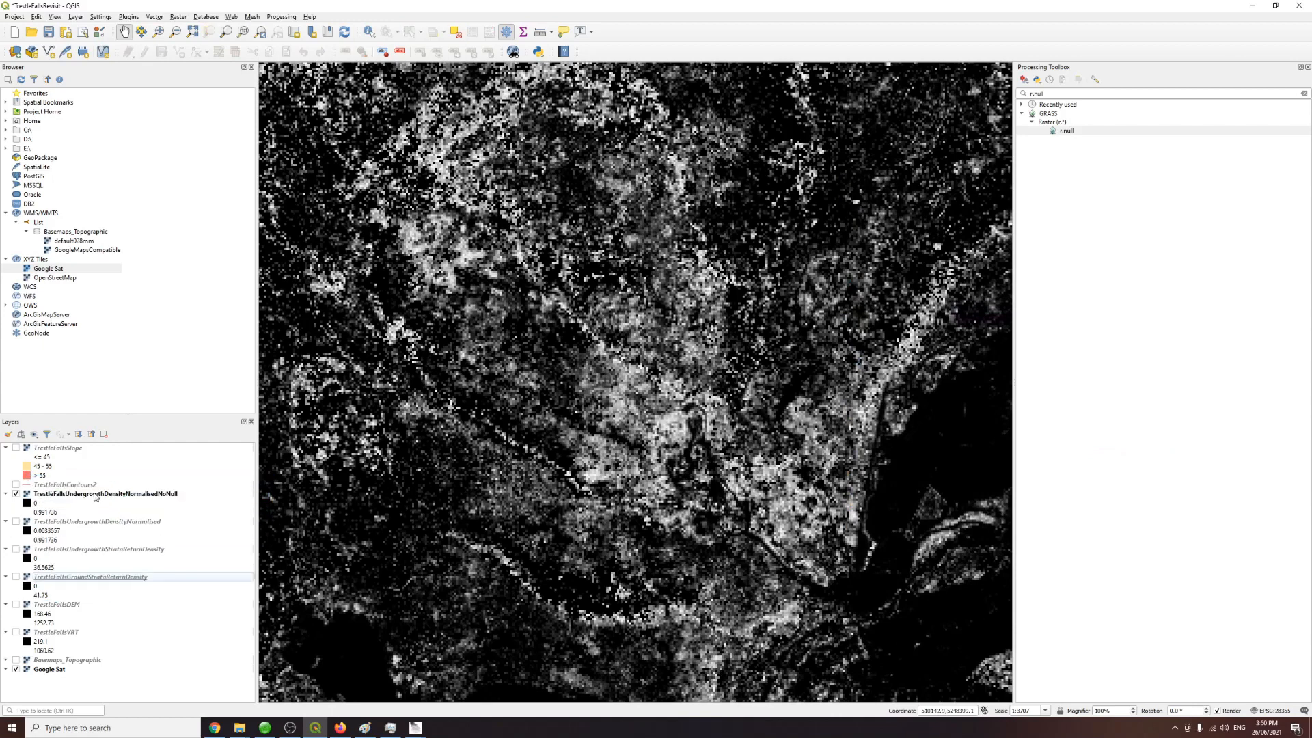
click(16, 485)
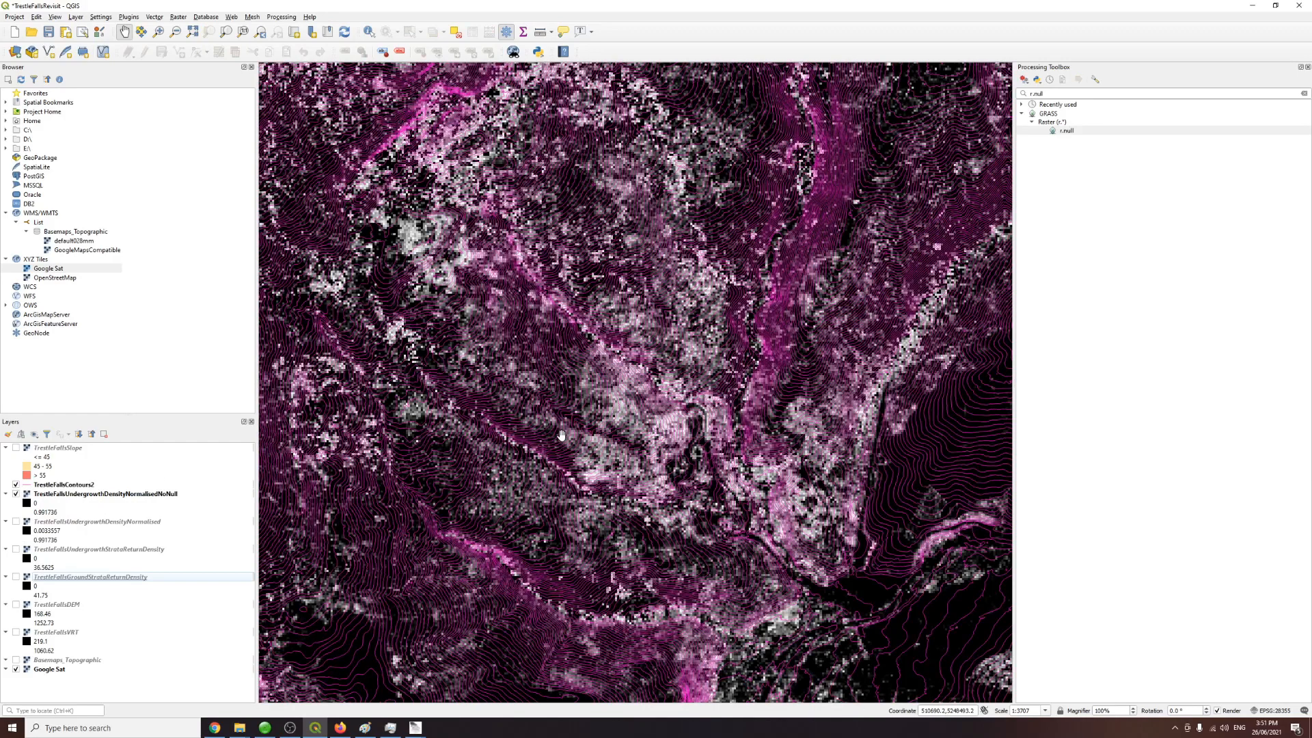
Step: Display the TrestleFallsSlope layer together with the contours over the null-filled undergrowth raster
drag(724, 356, 594, 579)
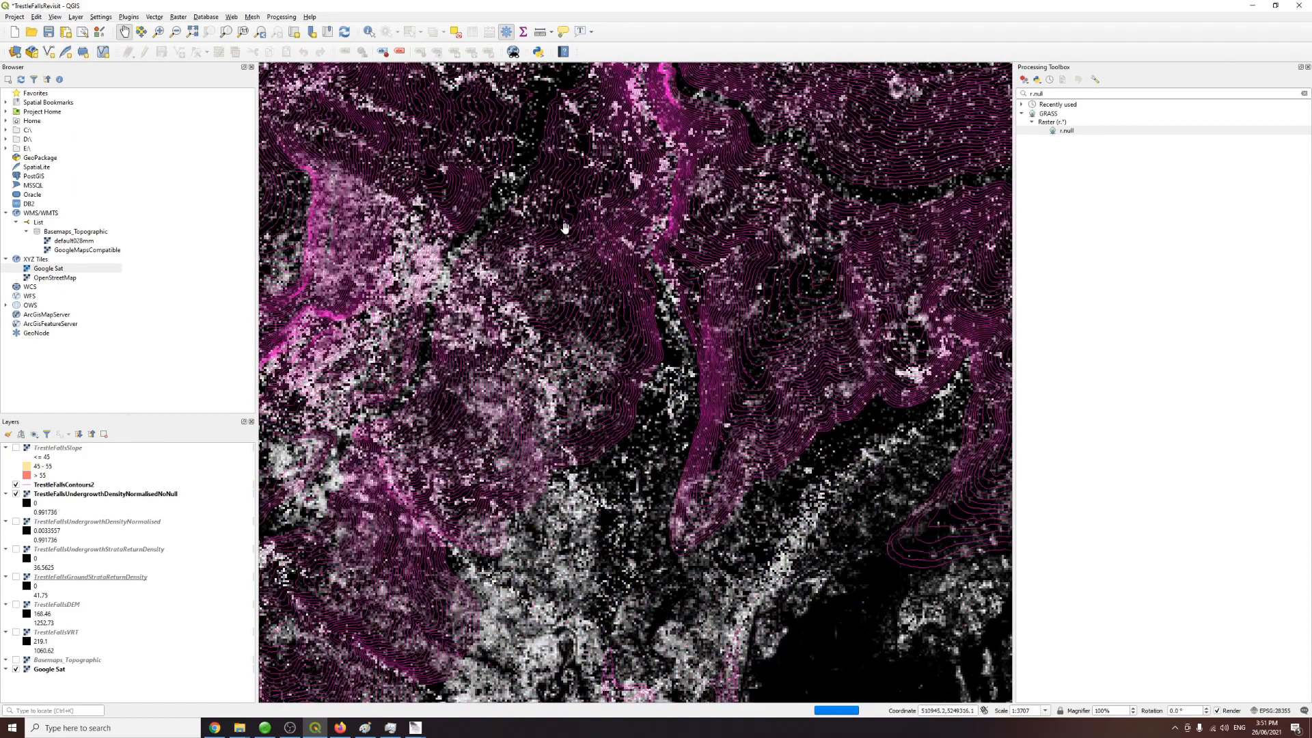
drag(564, 228, 592, 501)
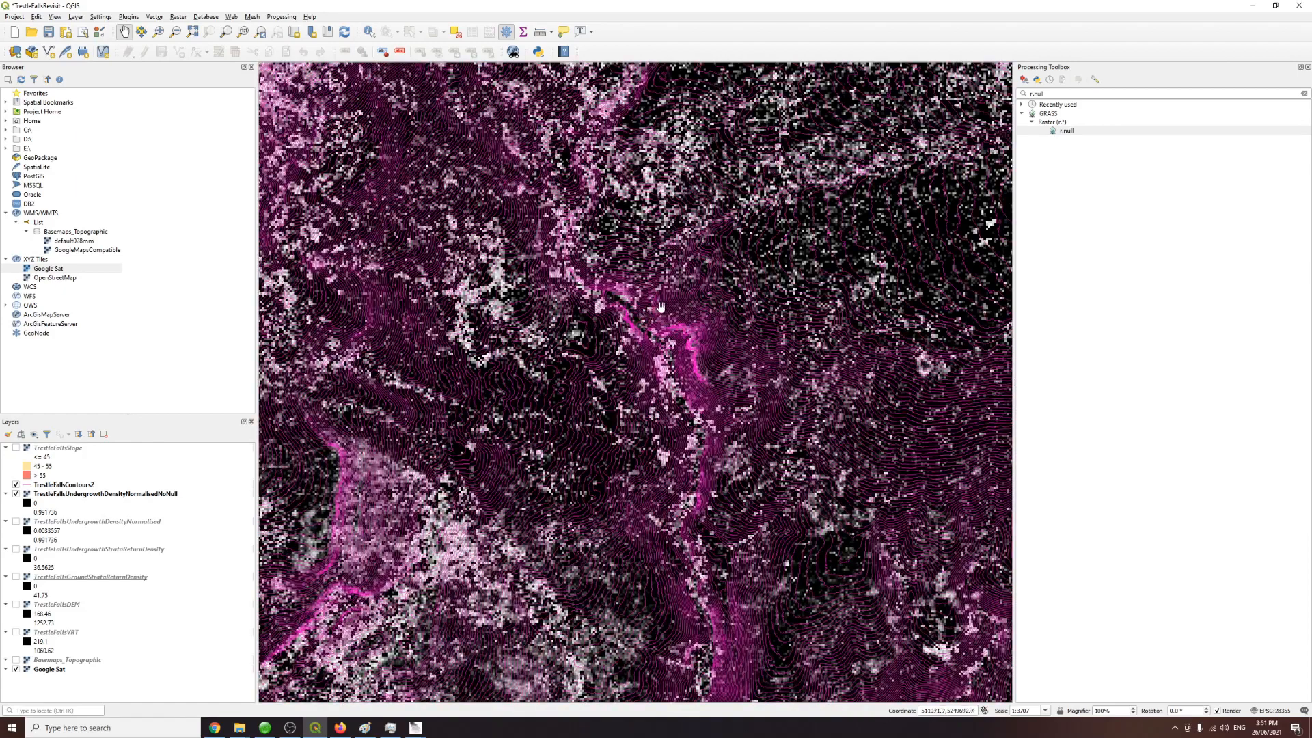
scroll(663, 272, up, 1)
drag(645, 403, 595, 450)
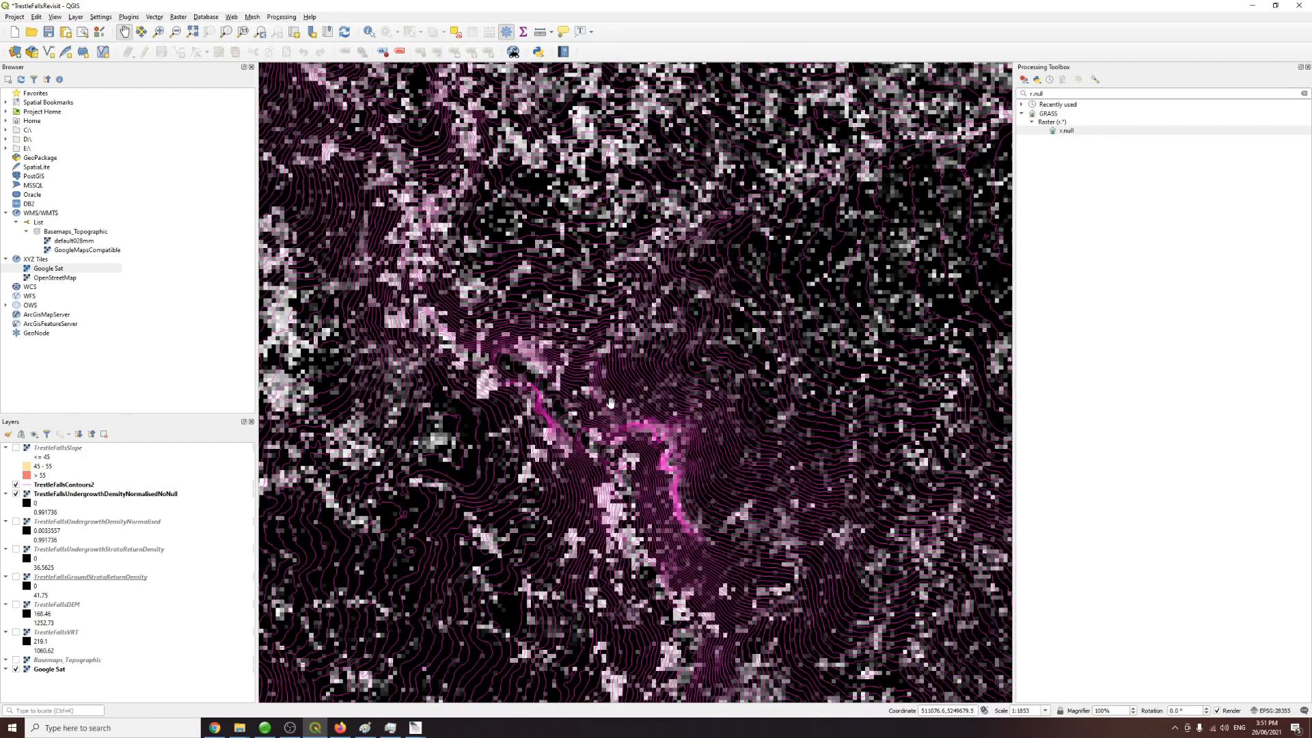
drag(682, 371, 643, 393)
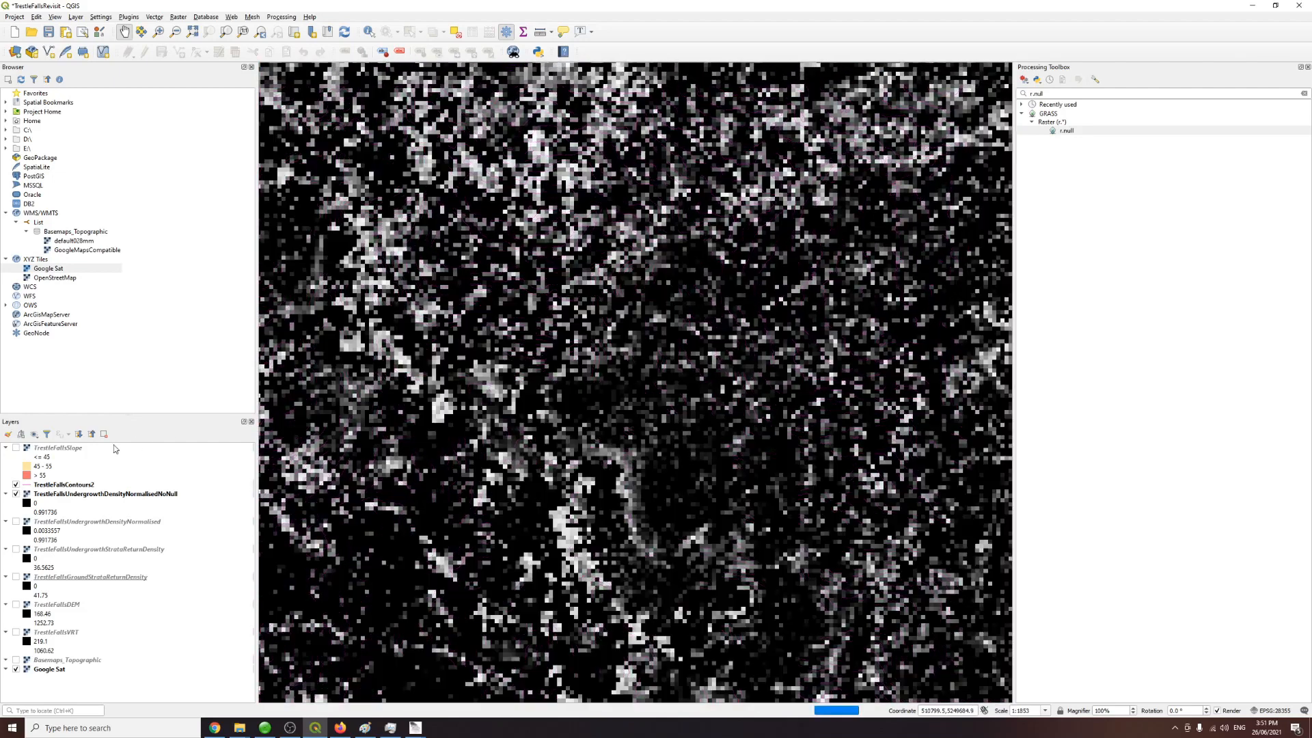
click(16, 448)
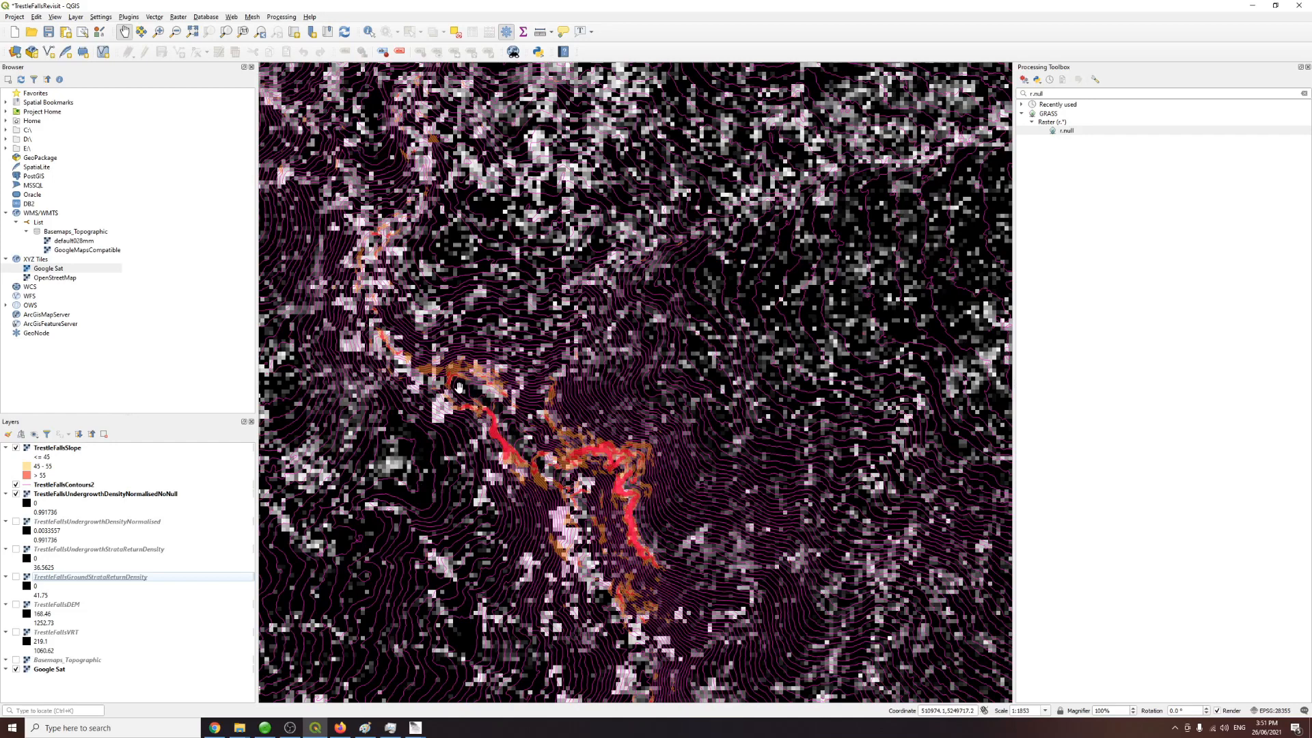
Step: Compare the slope, contours and undergrowth raster against the satellite and topographic basemaps by toggling layers and zooming
scroll(647, 419, down, 1)
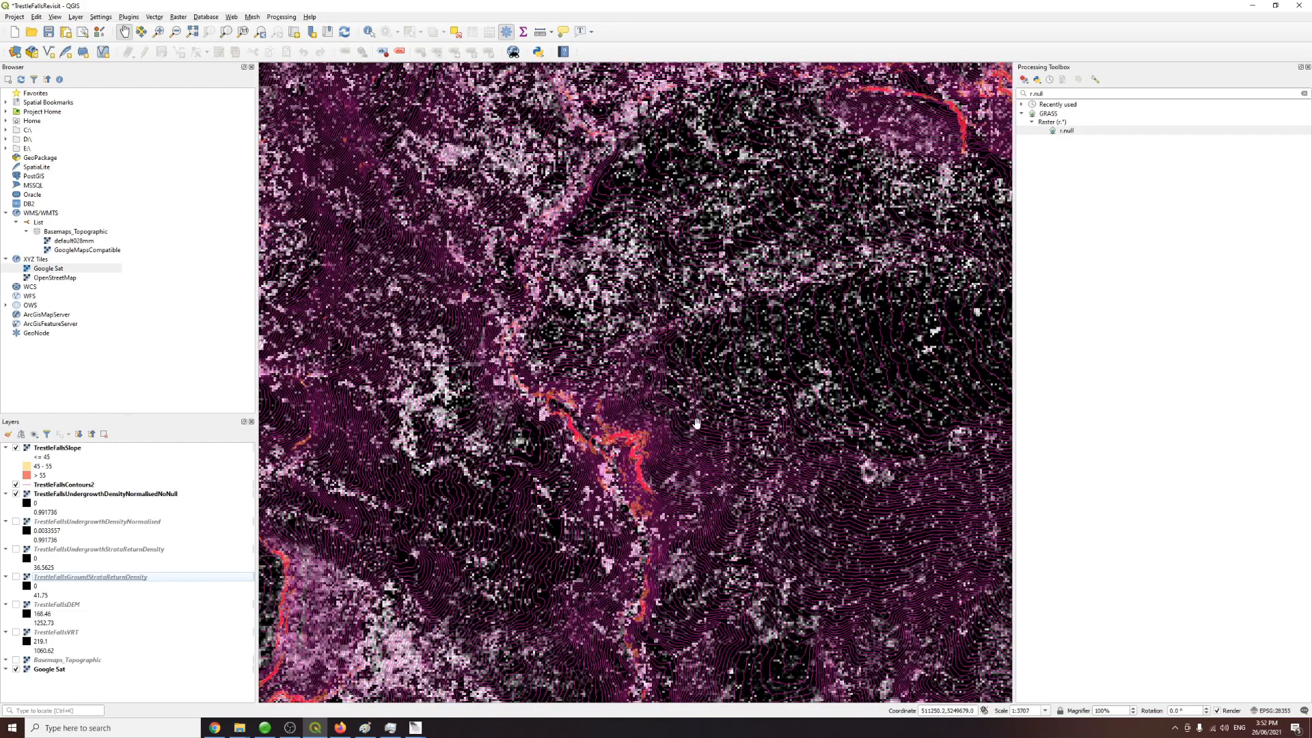
drag(769, 403, 702, 427)
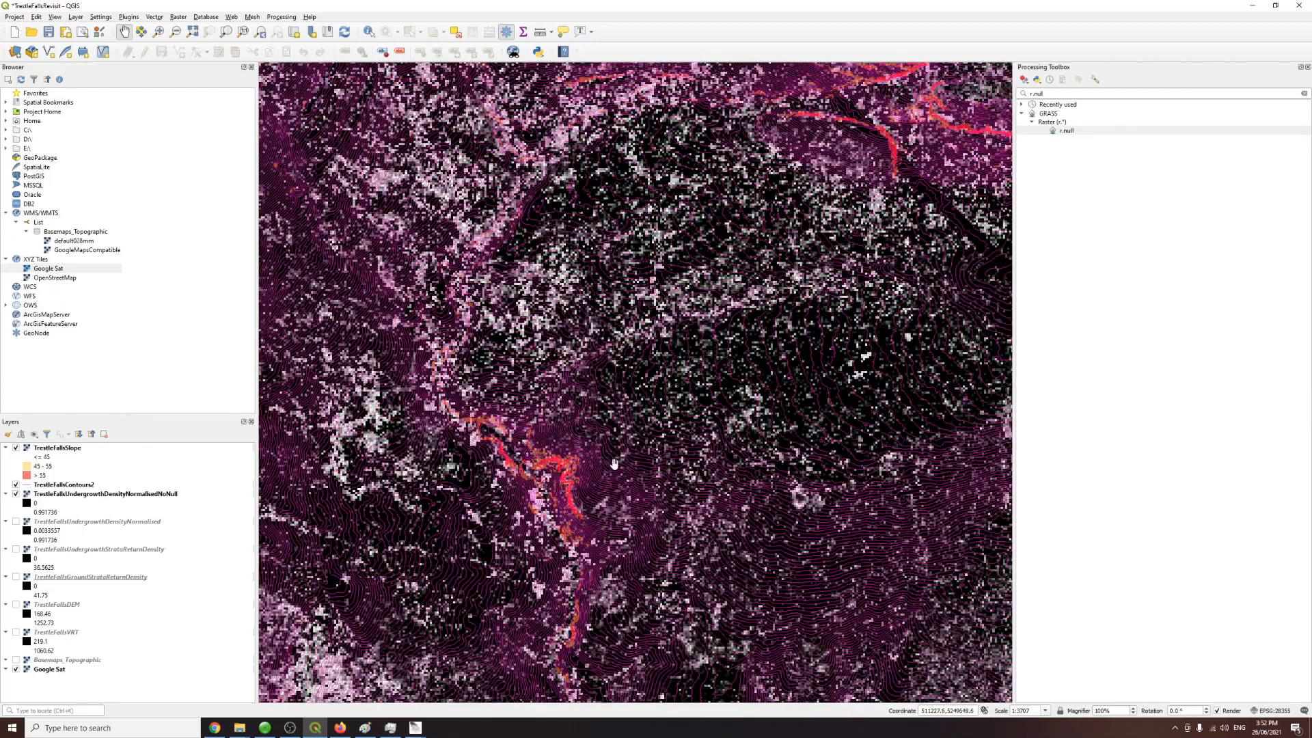
scroll(653, 419, up, 1)
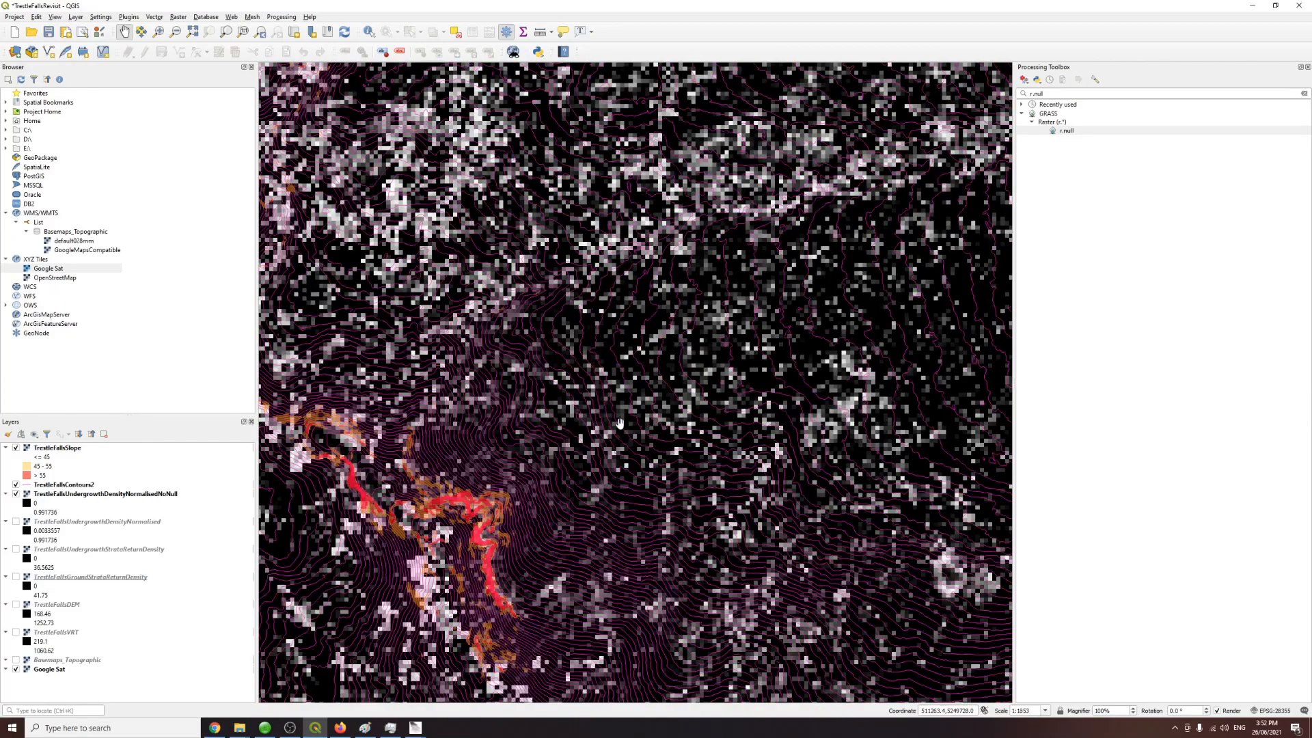
scroll(620, 424, down, 1)
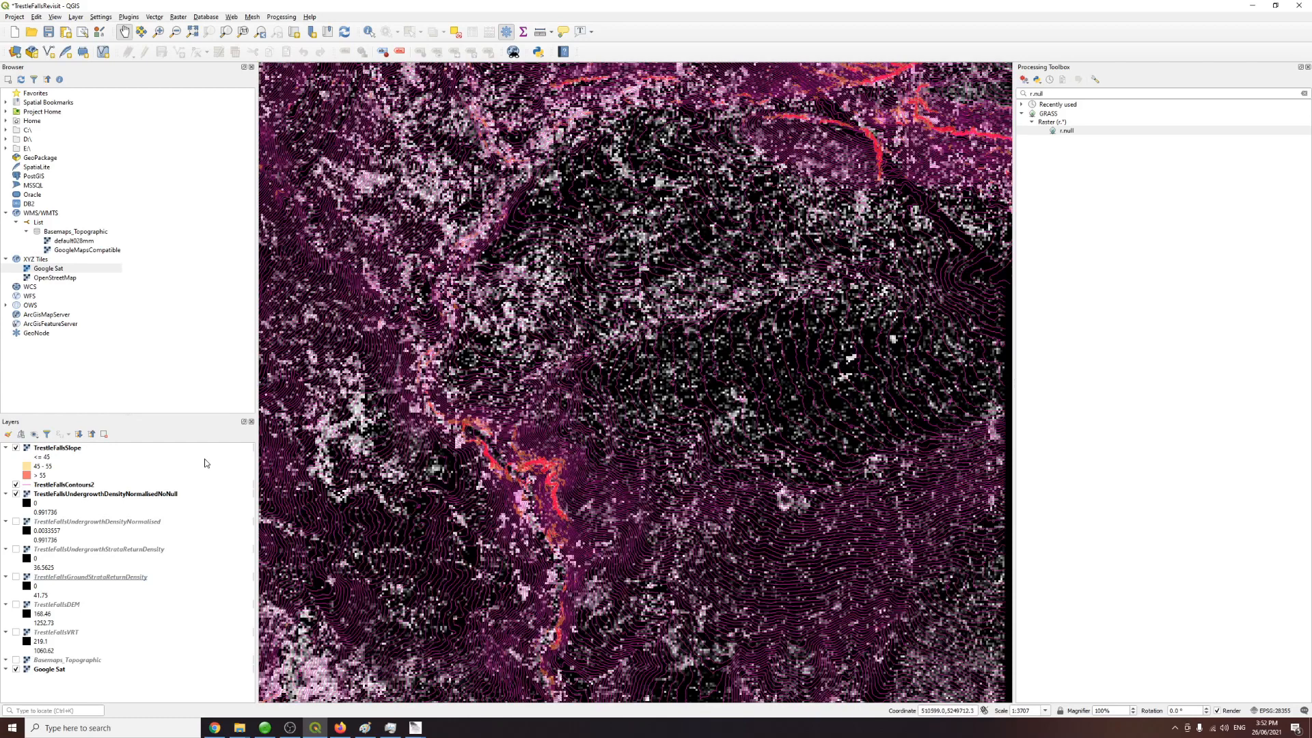
click(16, 496)
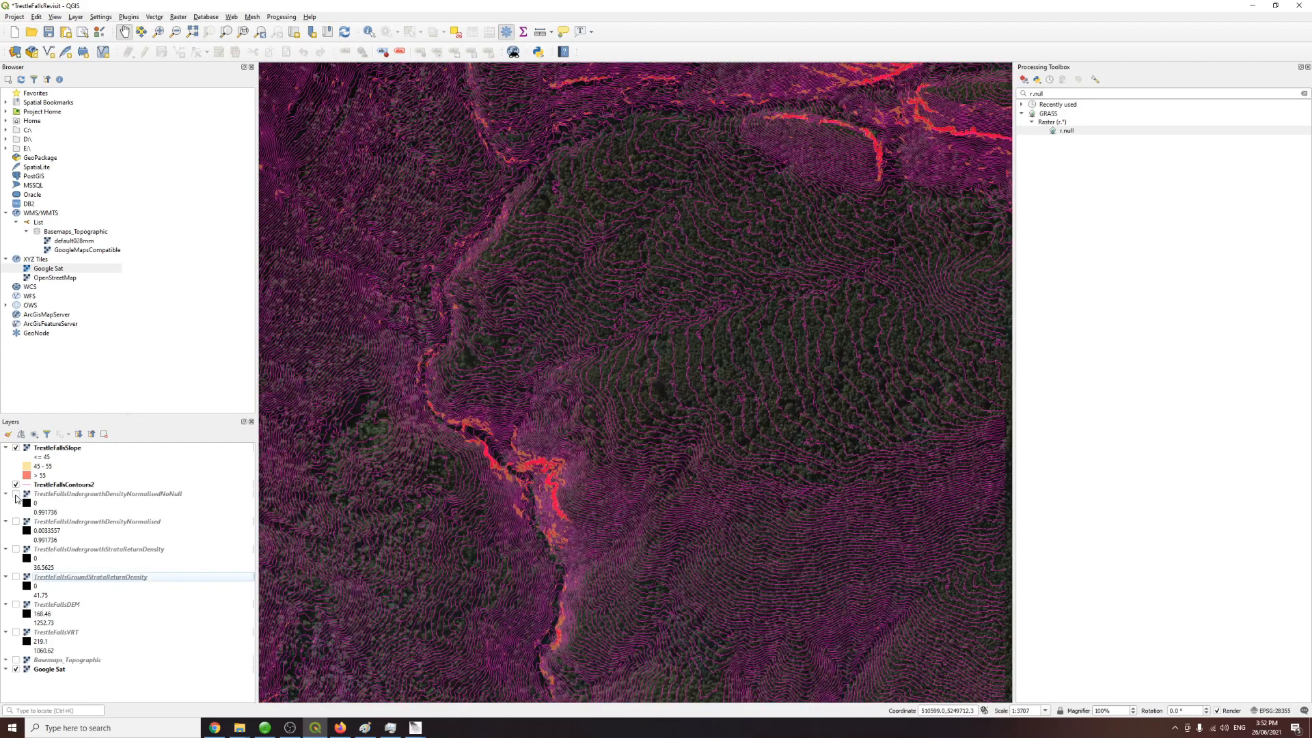
click(17, 495)
click(15, 660)
click(16, 669)
click(16, 496)
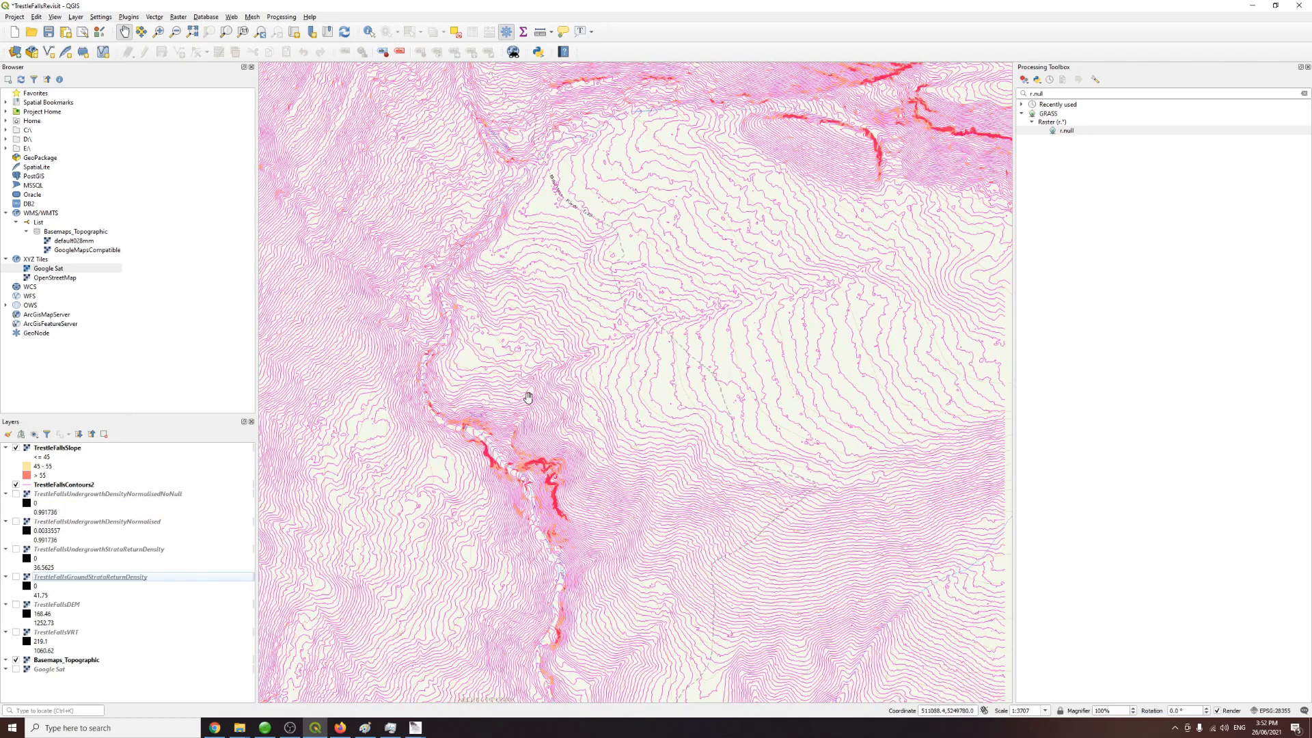
scroll(528, 396, up, 1)
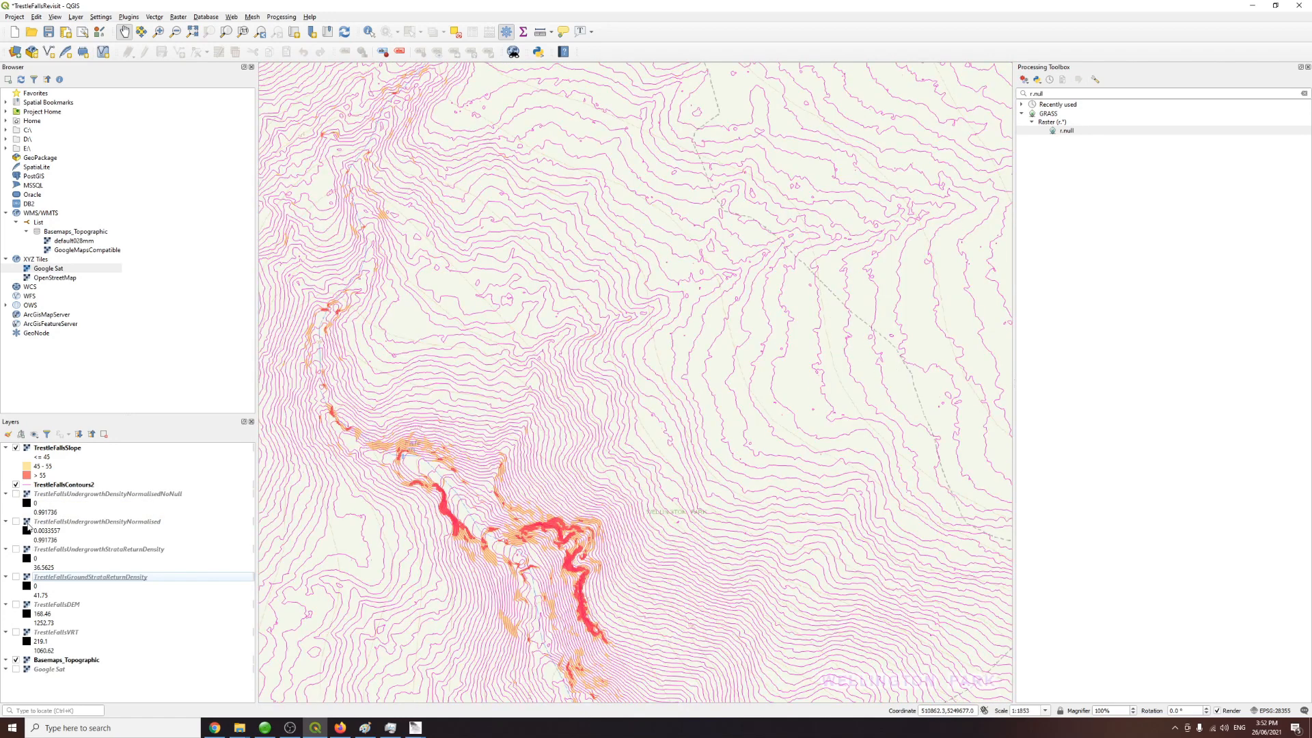
click(17, 494)
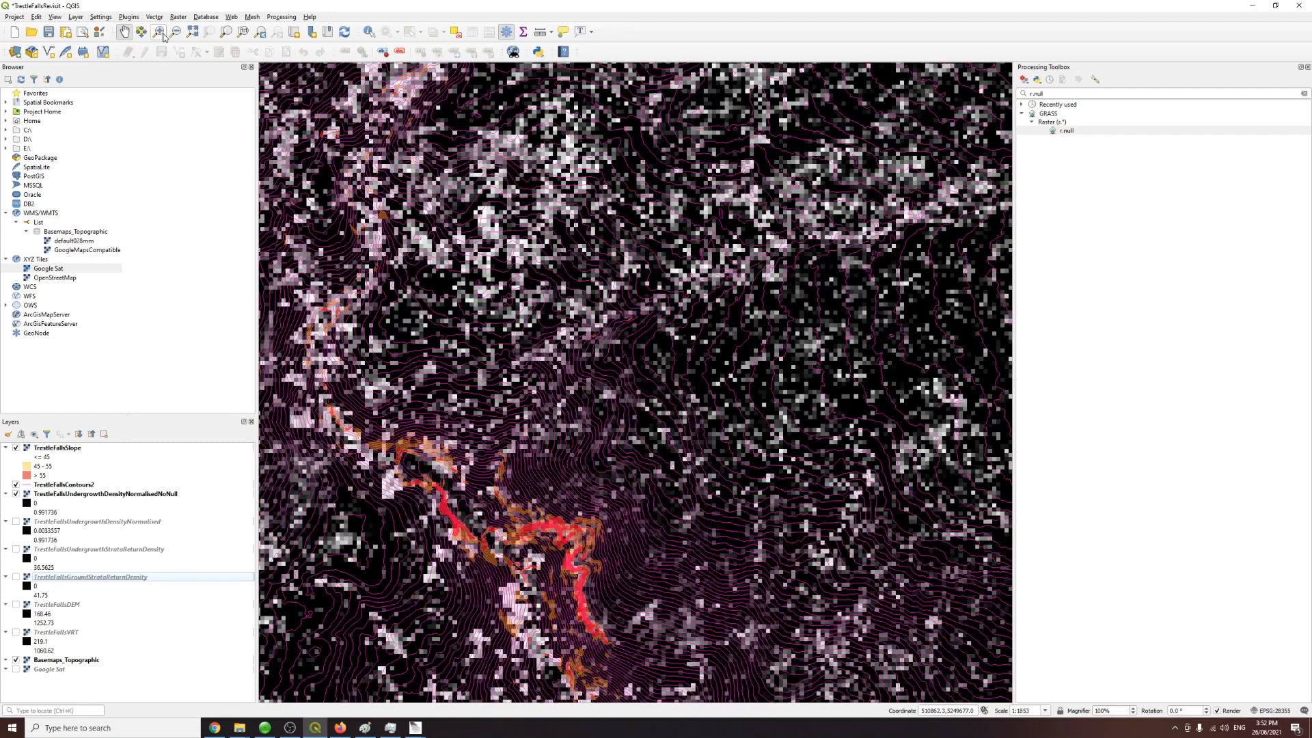
click(76, 16)
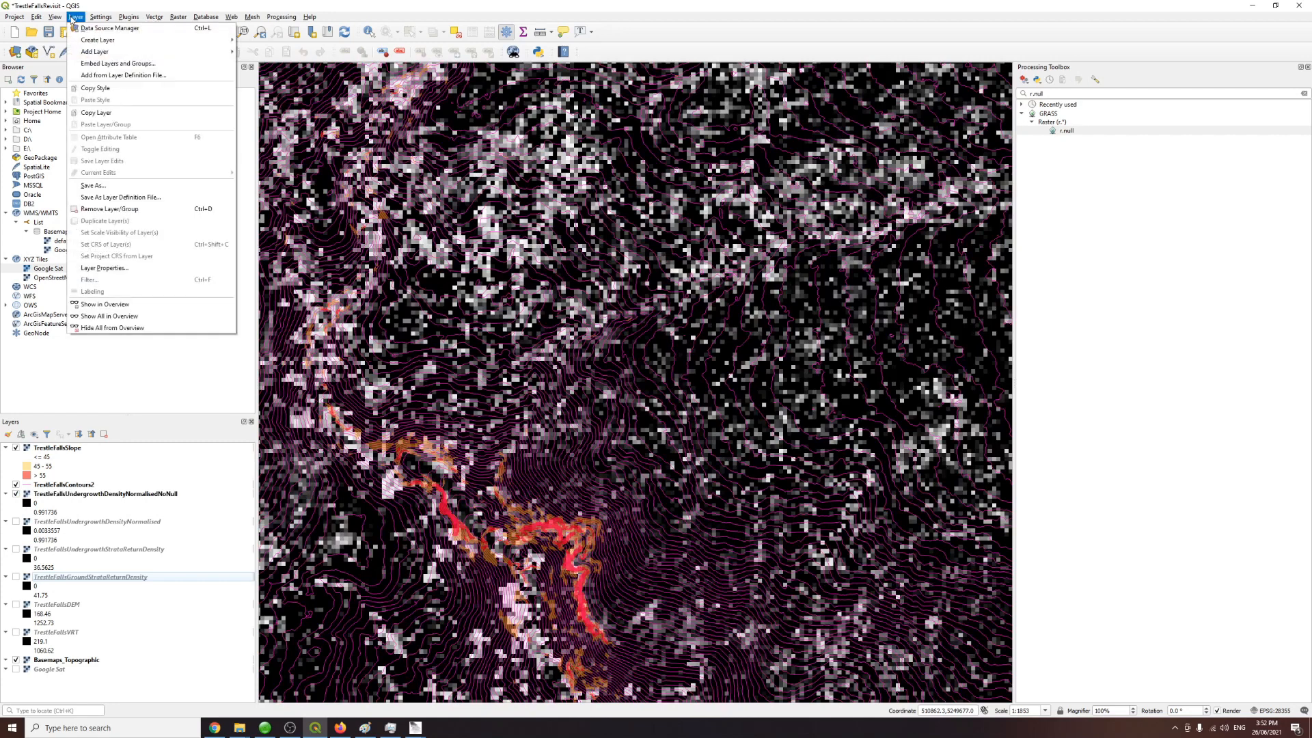
mouse_move(105, 41)
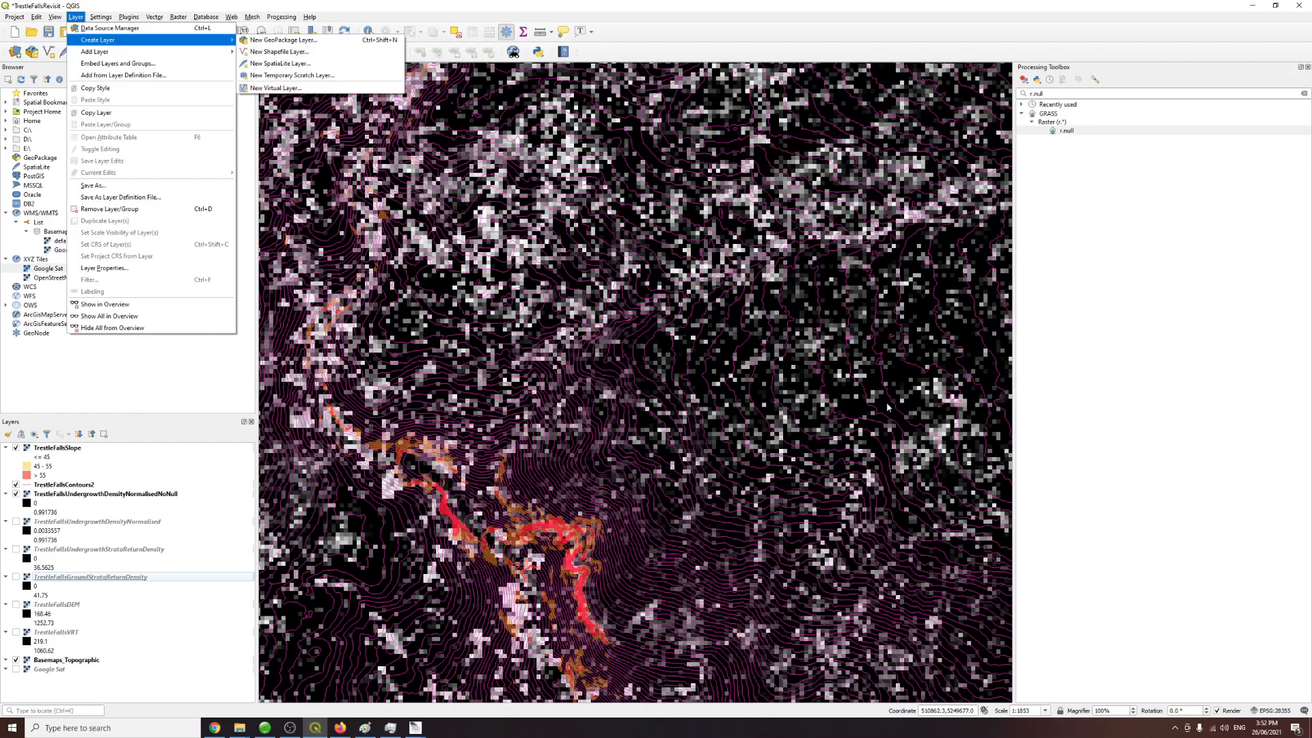
key(Escape)
key(Escape)
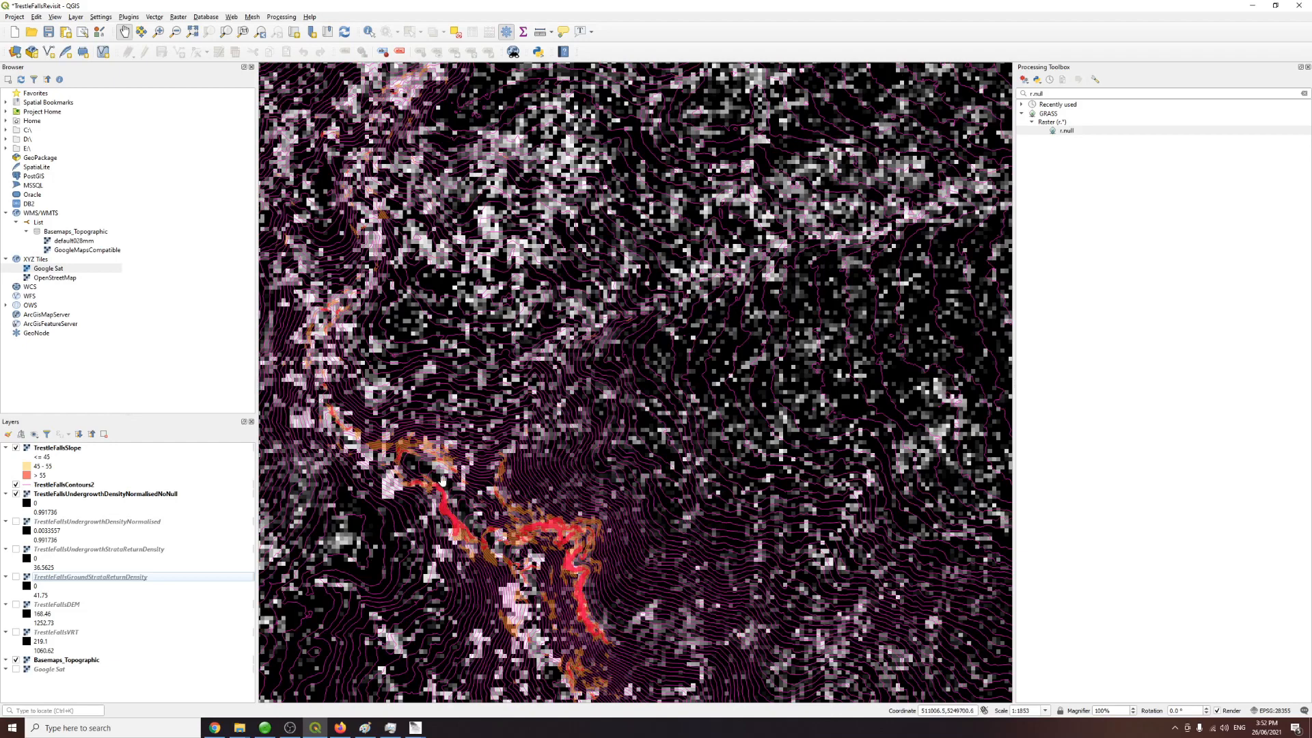
Step: Save the project
drag(507, 365, 476, 343)
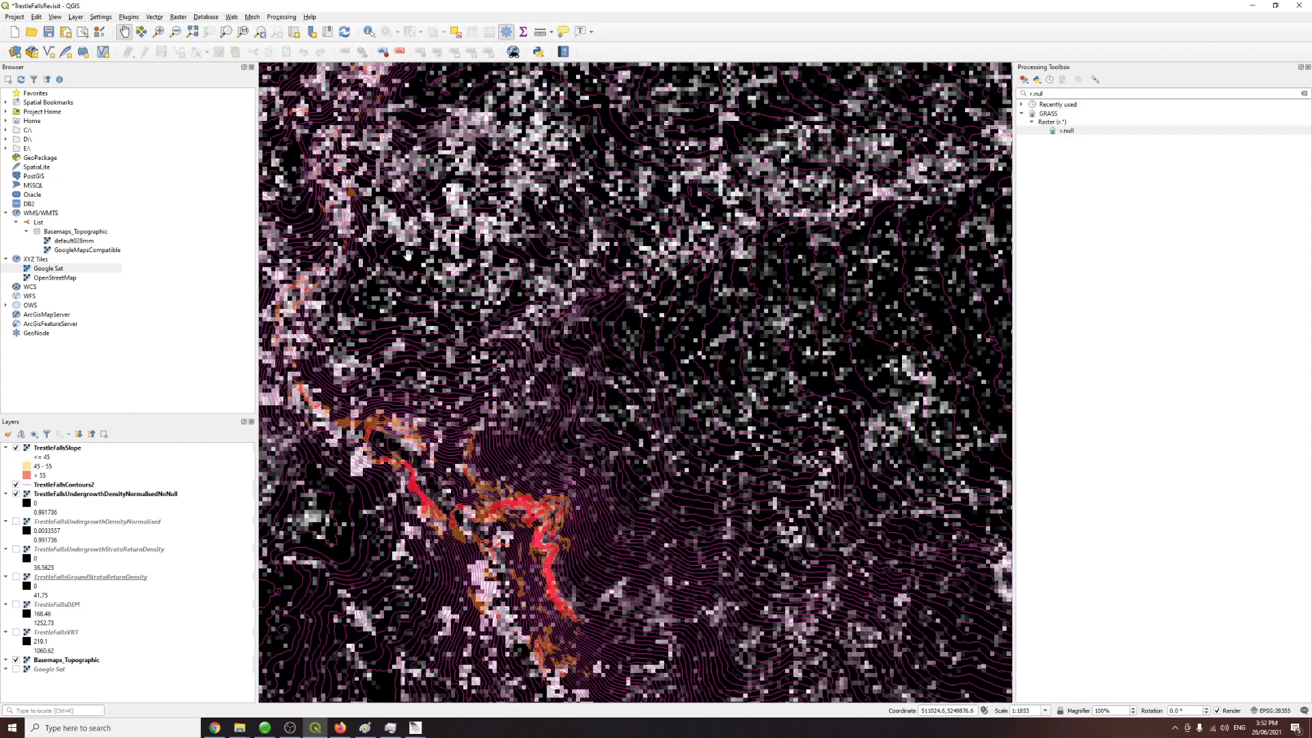
click(49, 31)
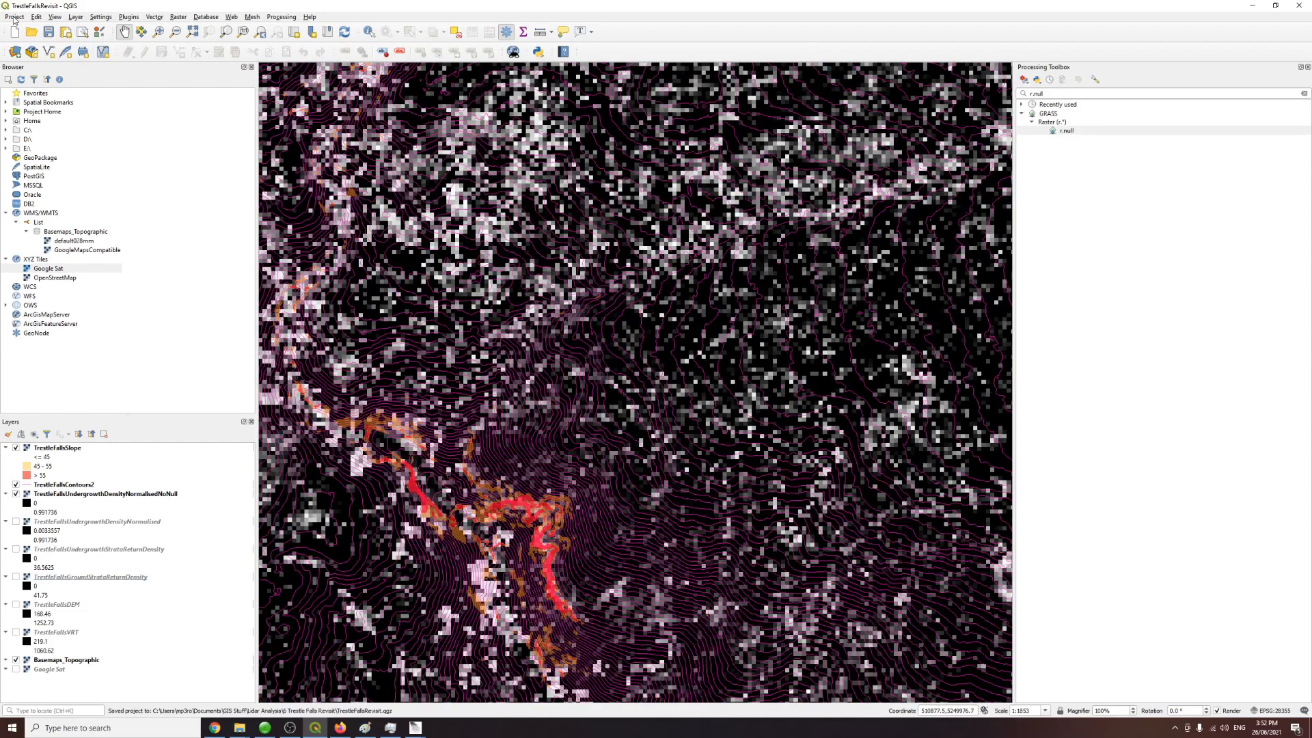
Step: Start exporting the current map view to PDF with the geospatial PDF (GeoPDF) option enabled
click(14, 18)
mouse_move(106, 173)
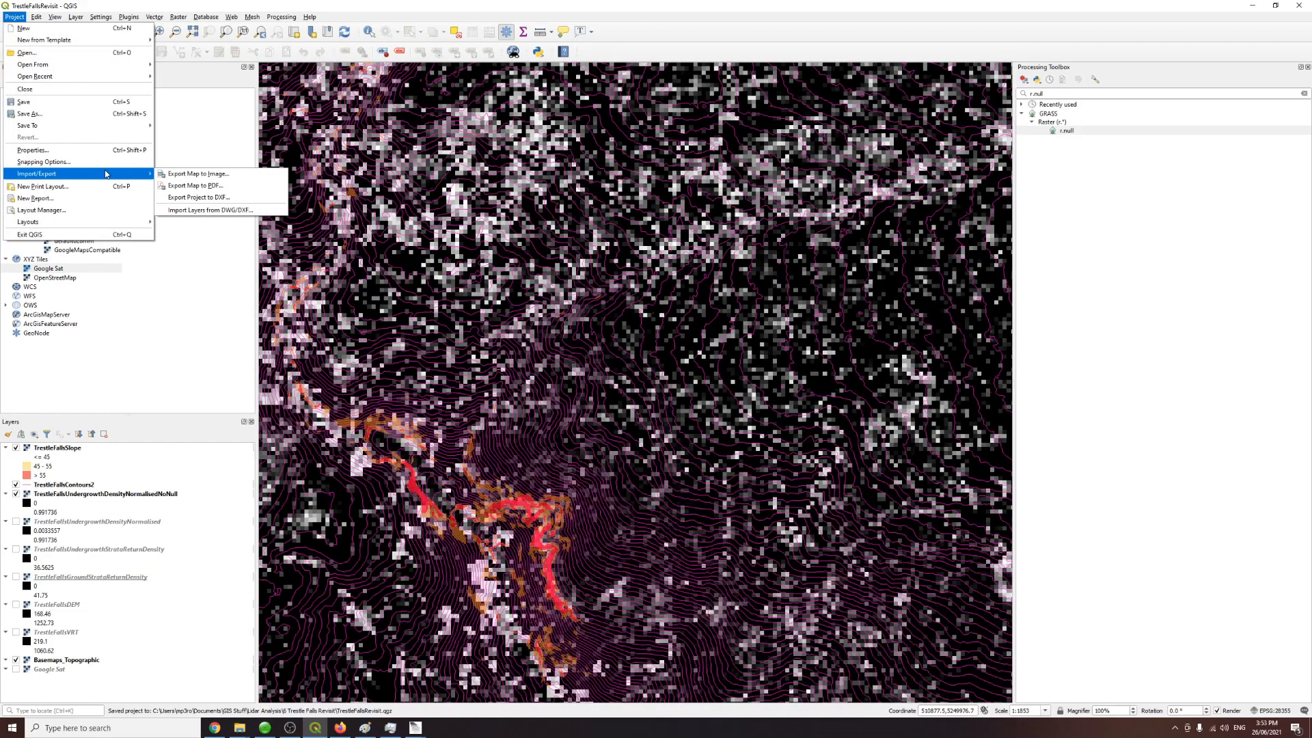
click(184, 185)
double_click(556, 310)
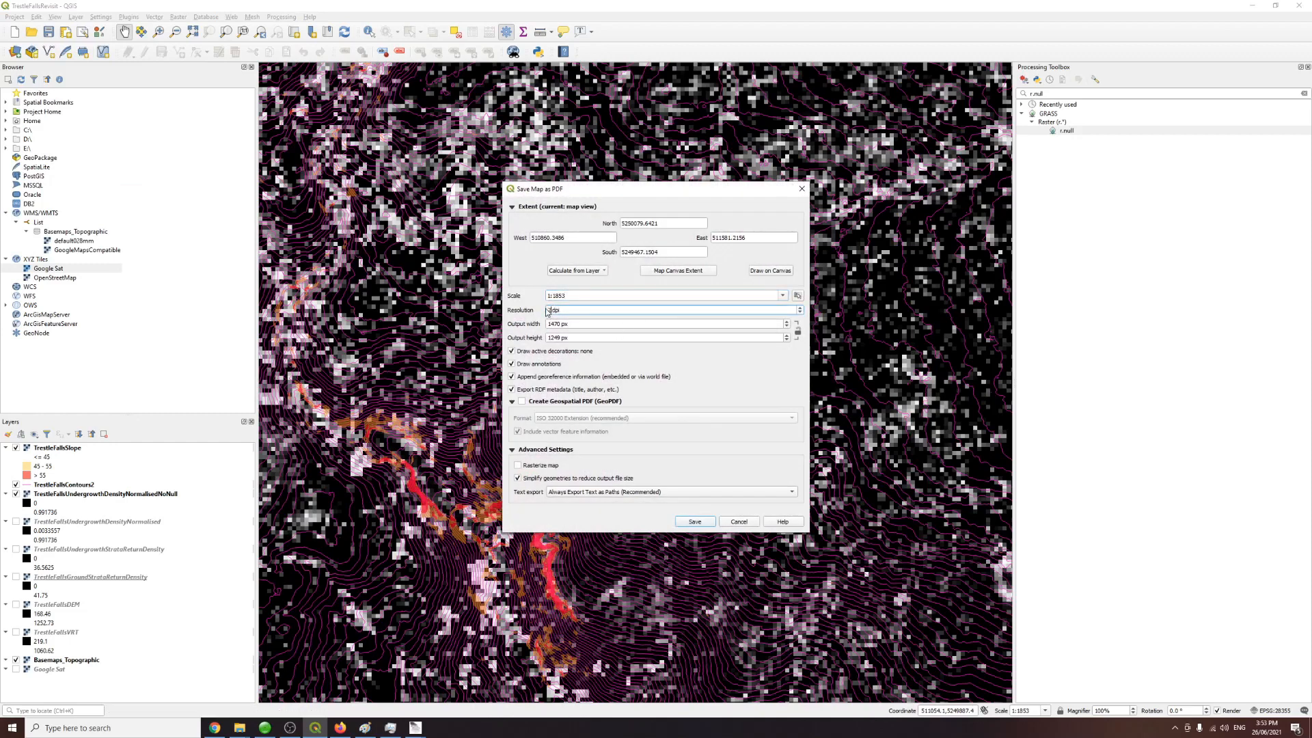
click(589, 338)
click(522, 401)
click(692, 522)
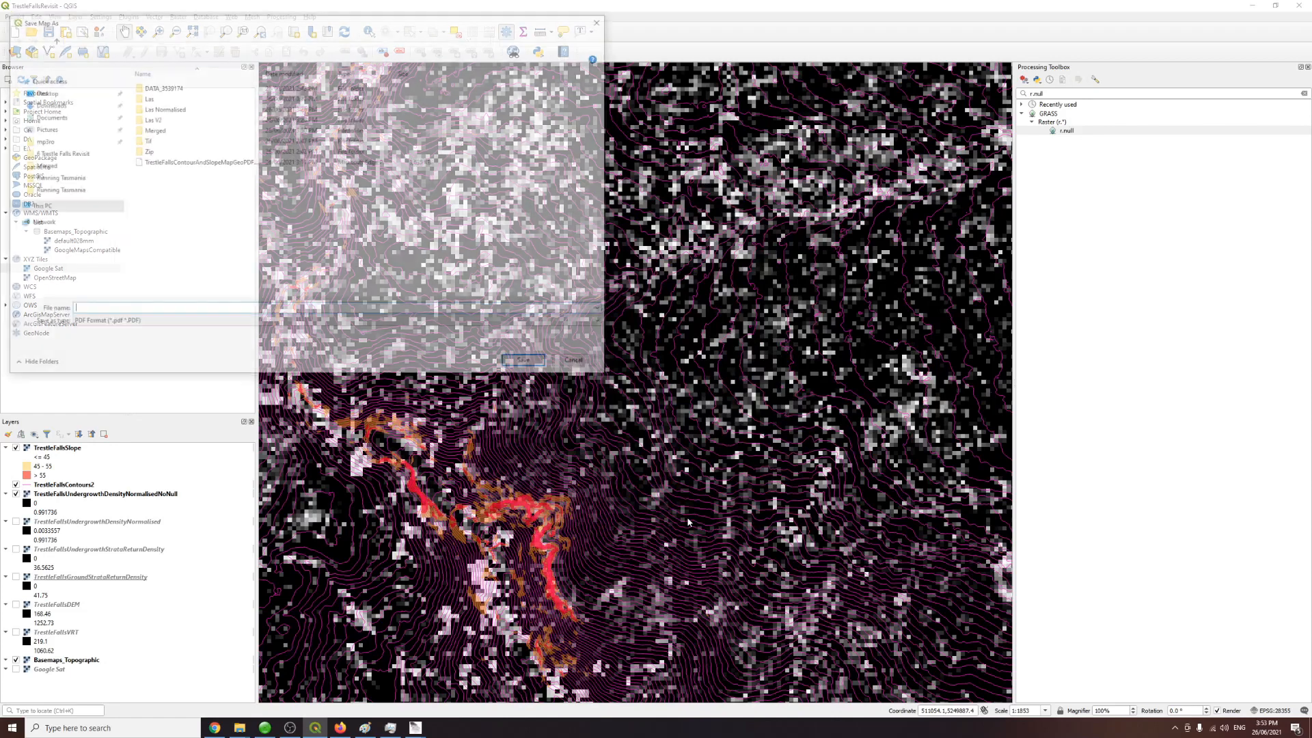
Step: Save the PDF as TrestleFallsContourAndSlopeMapAndDensityGeoPDF.pdf in the 6 Trestle Falls Revisit folder
click(200, 164)
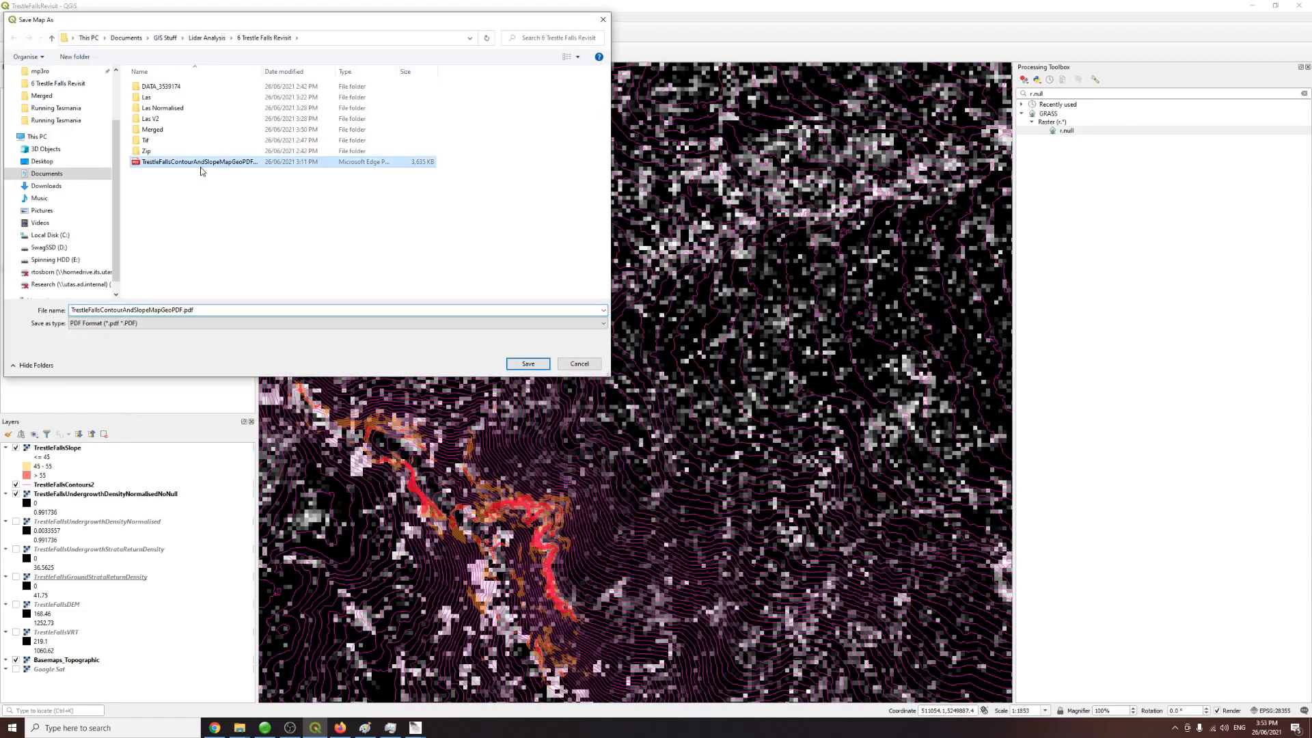
click(151, 311)
click(162, 310)
text(AndD)
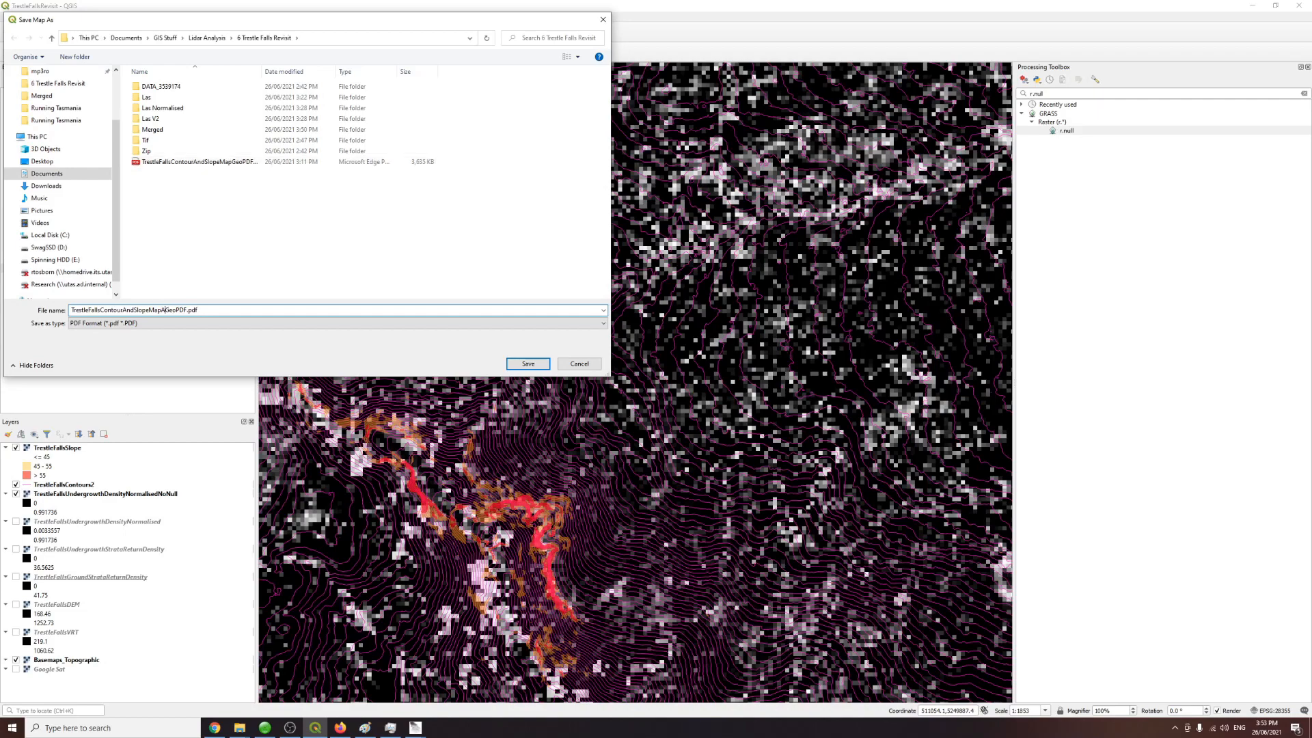
text(ensity)
click(530, 364)
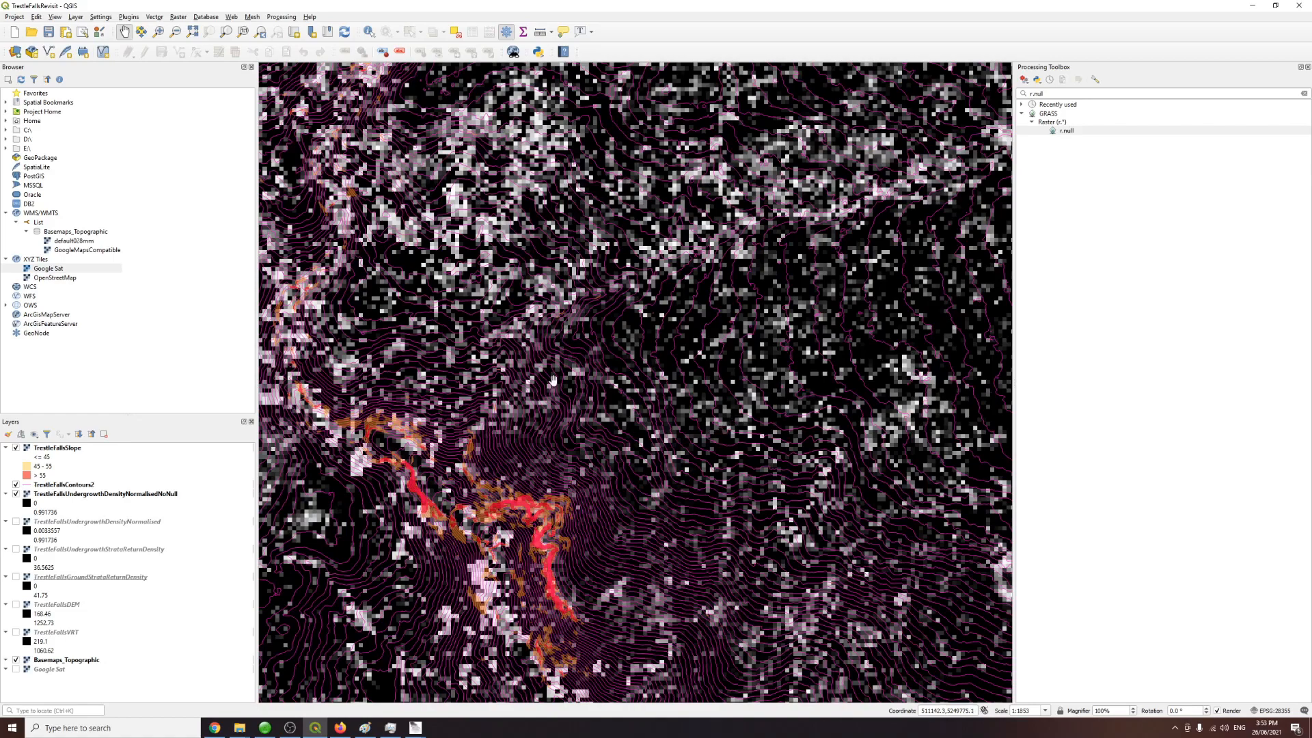
Step: Hide the undergrowth raster and switch the basemap from Basemaps_Topographic to Google Sat
scroll(570, 400, down, 2)
drag(600, 464, 617, 301)
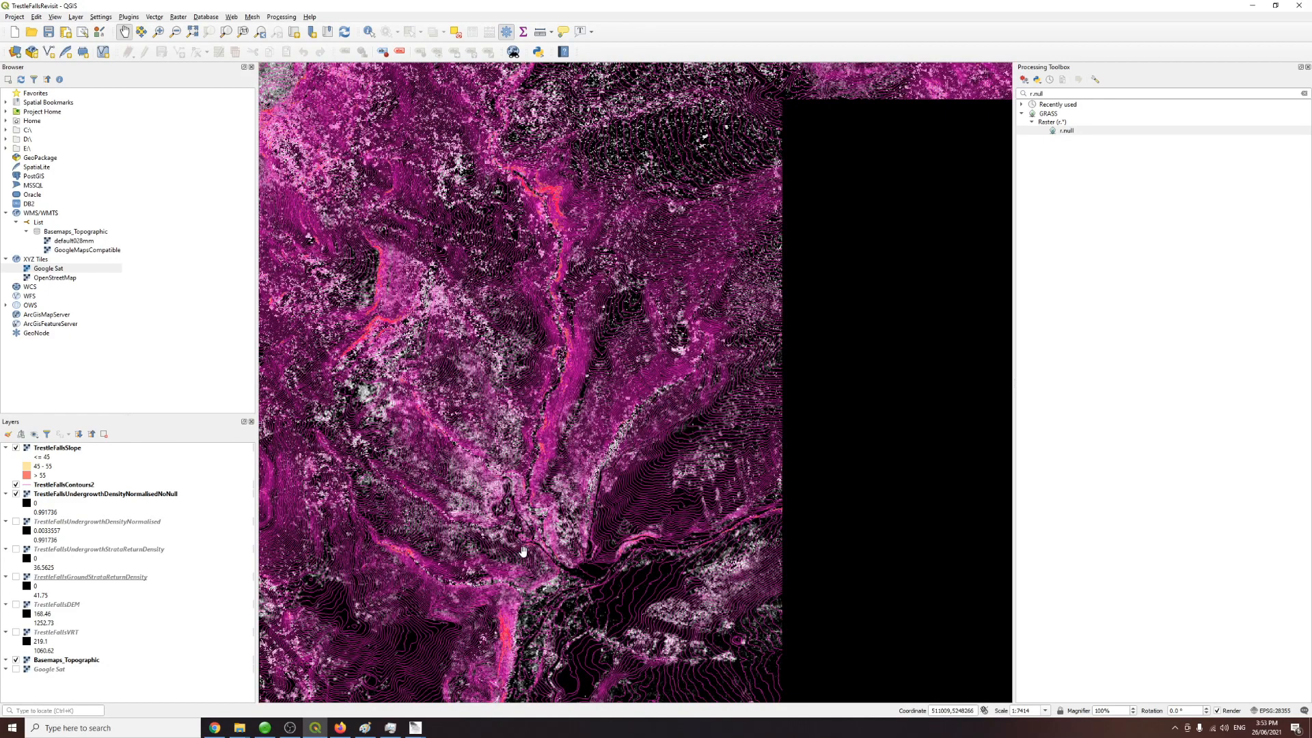
drag(524, 550, 515, 423)
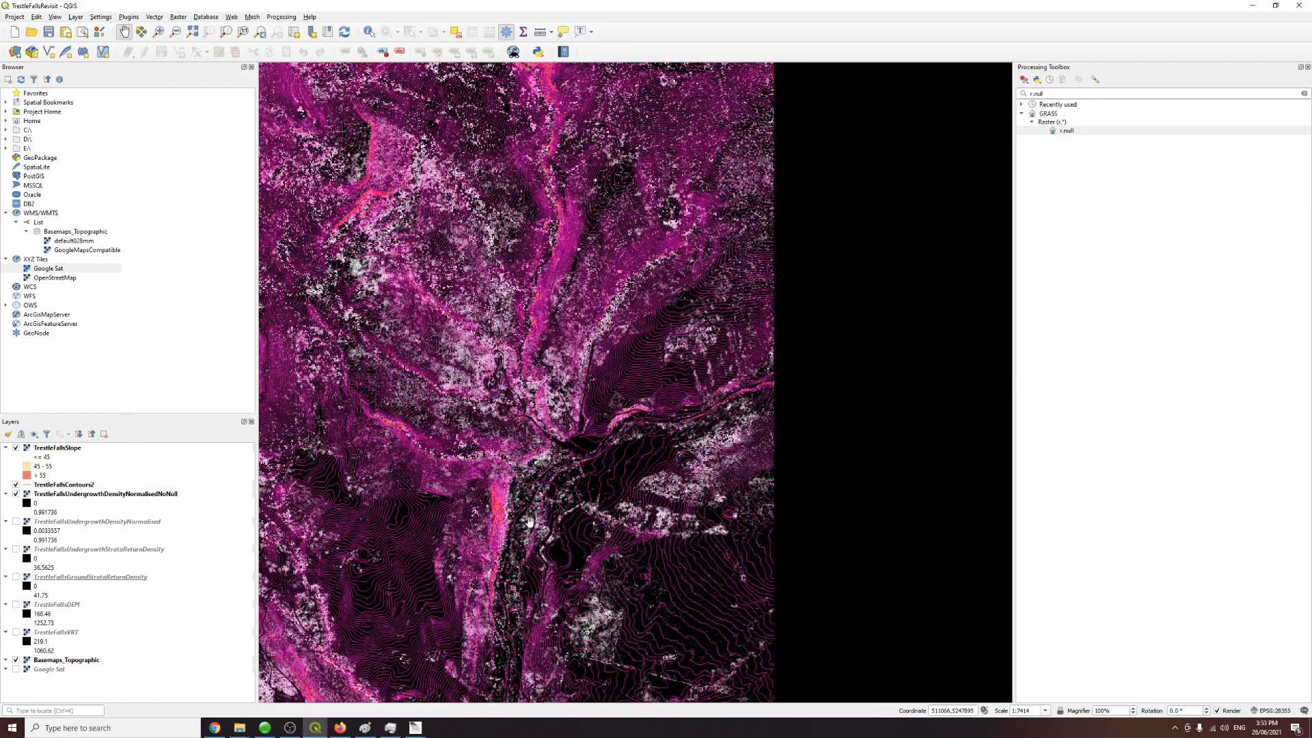
scroll(630, 566, up, 1)
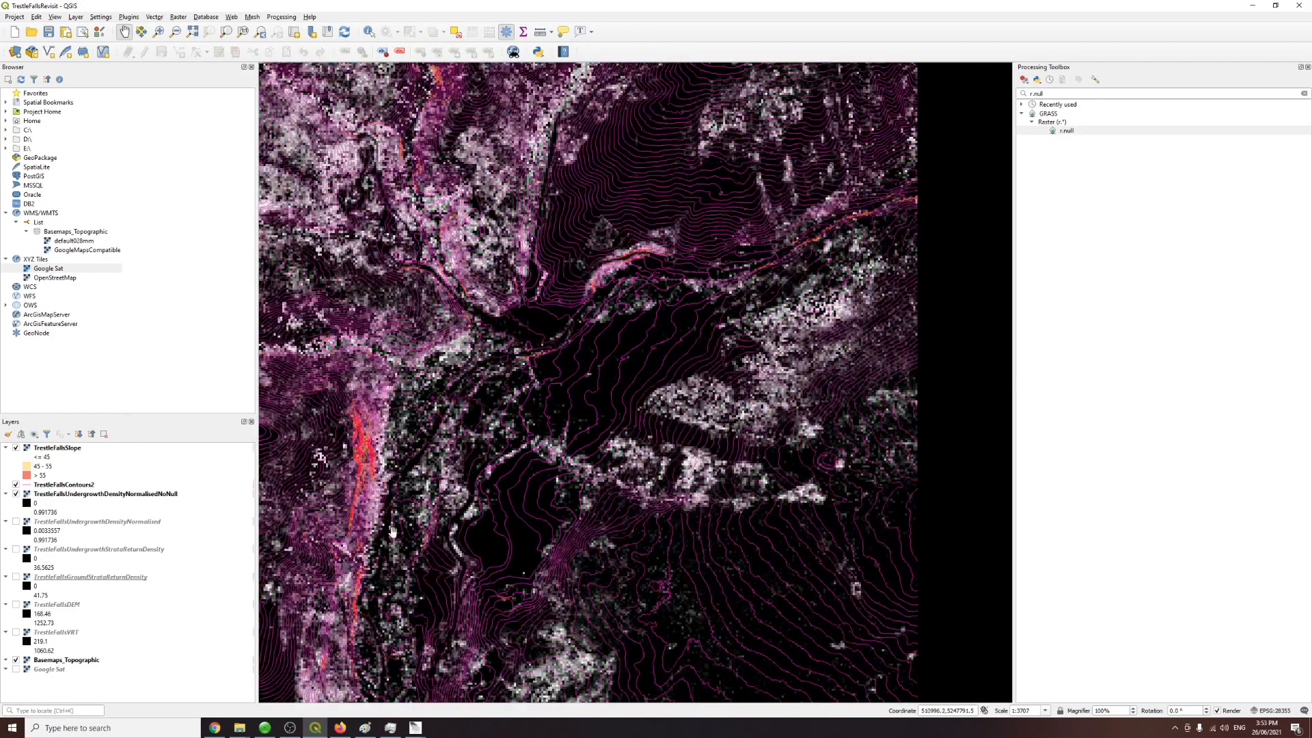
click(16, 494)
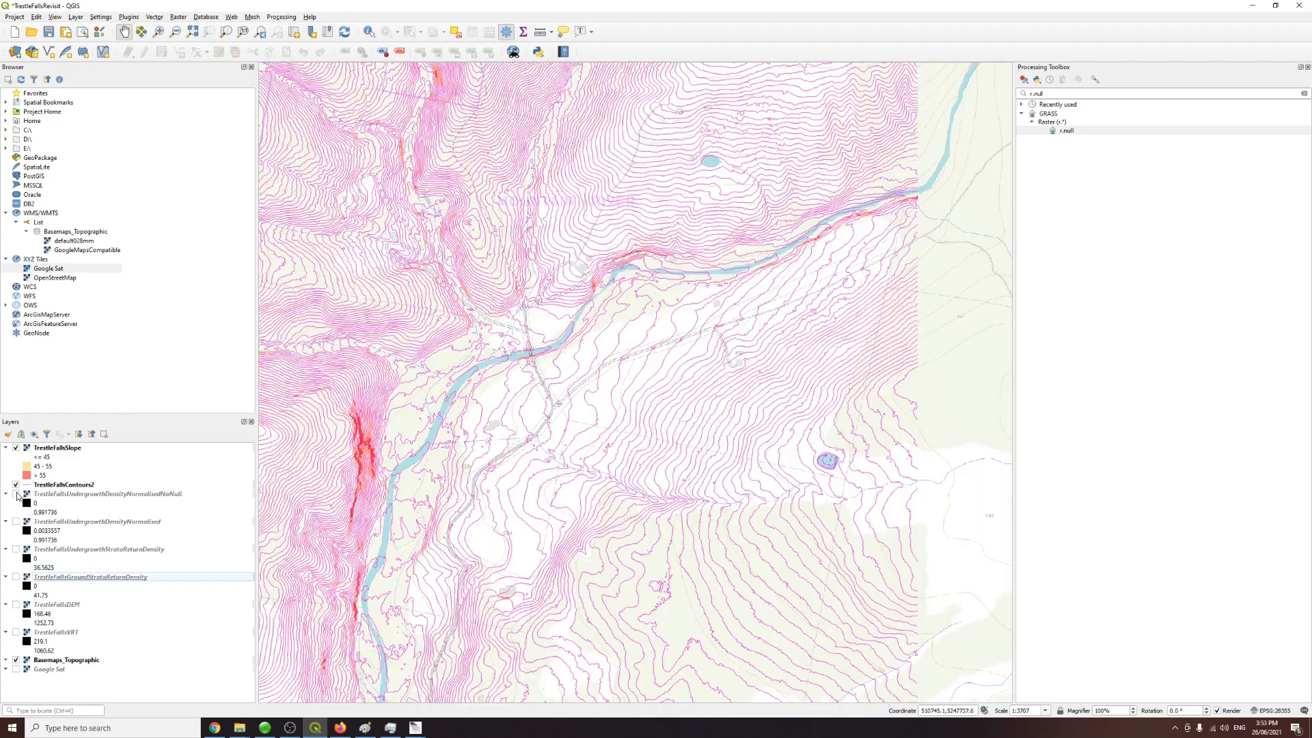
click(15, 669)
click(16, 661)
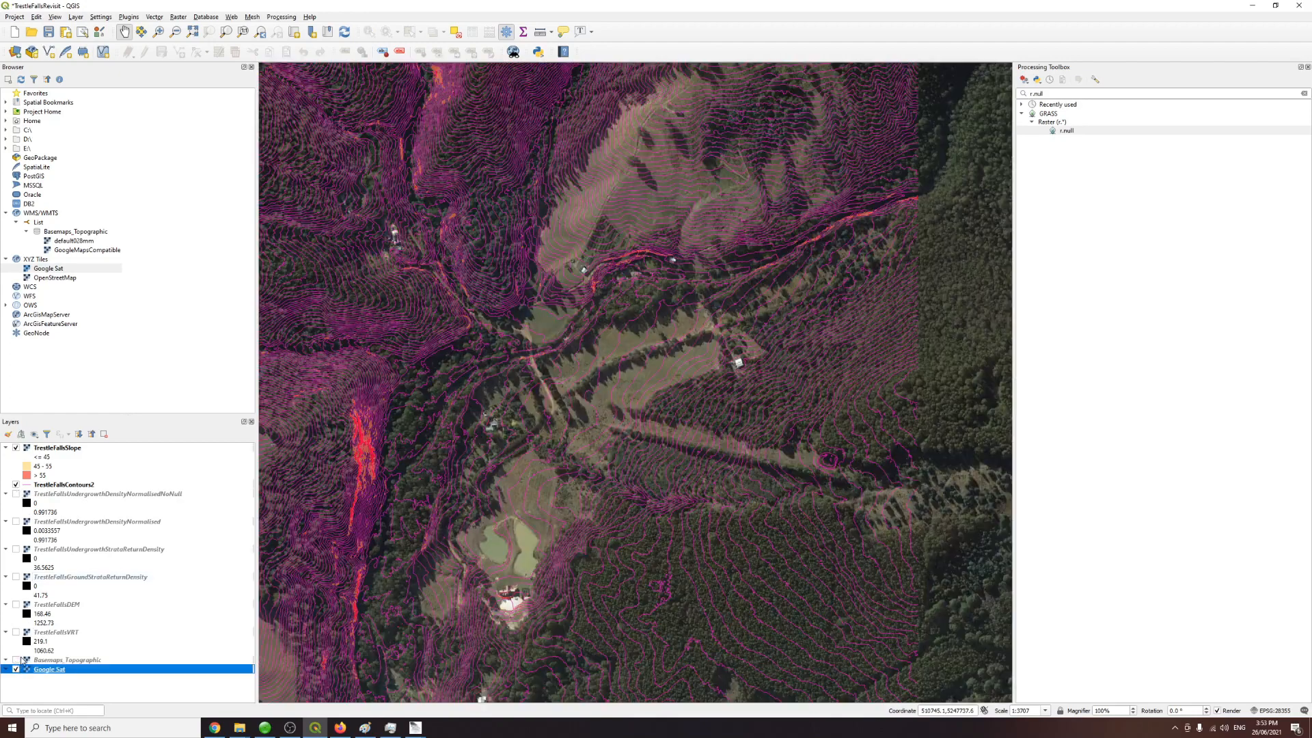
Step: Toggle the null-filled undergrowth raster on and off to compare it with the satellite imagery
drag(773, 574, 739, 542)
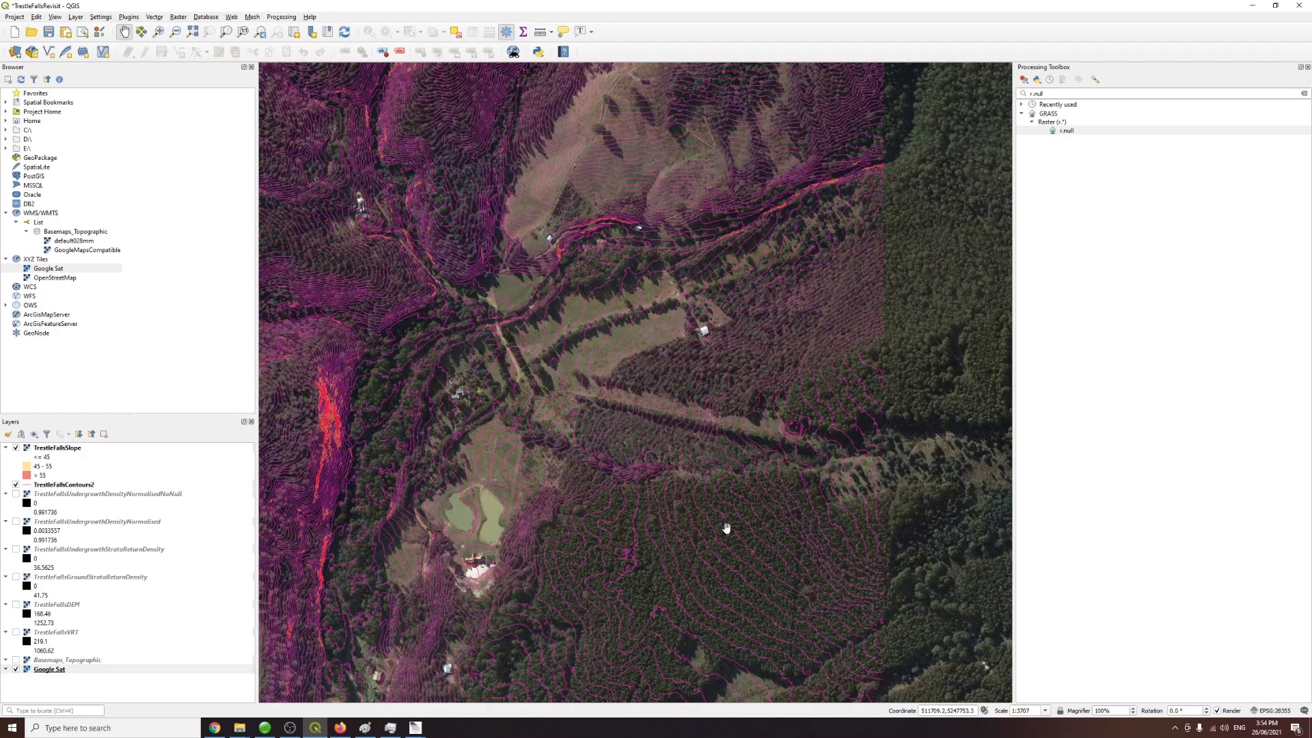
click(16, 495)
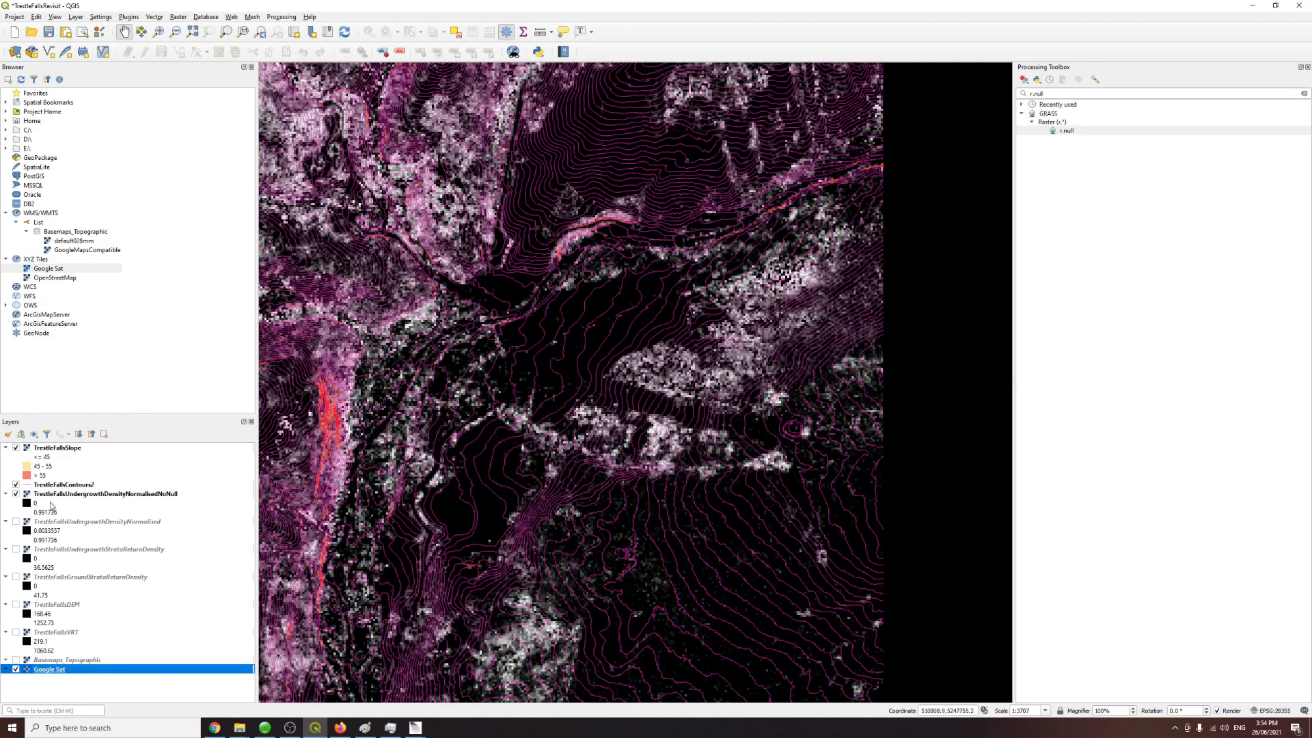
click(16, 494)
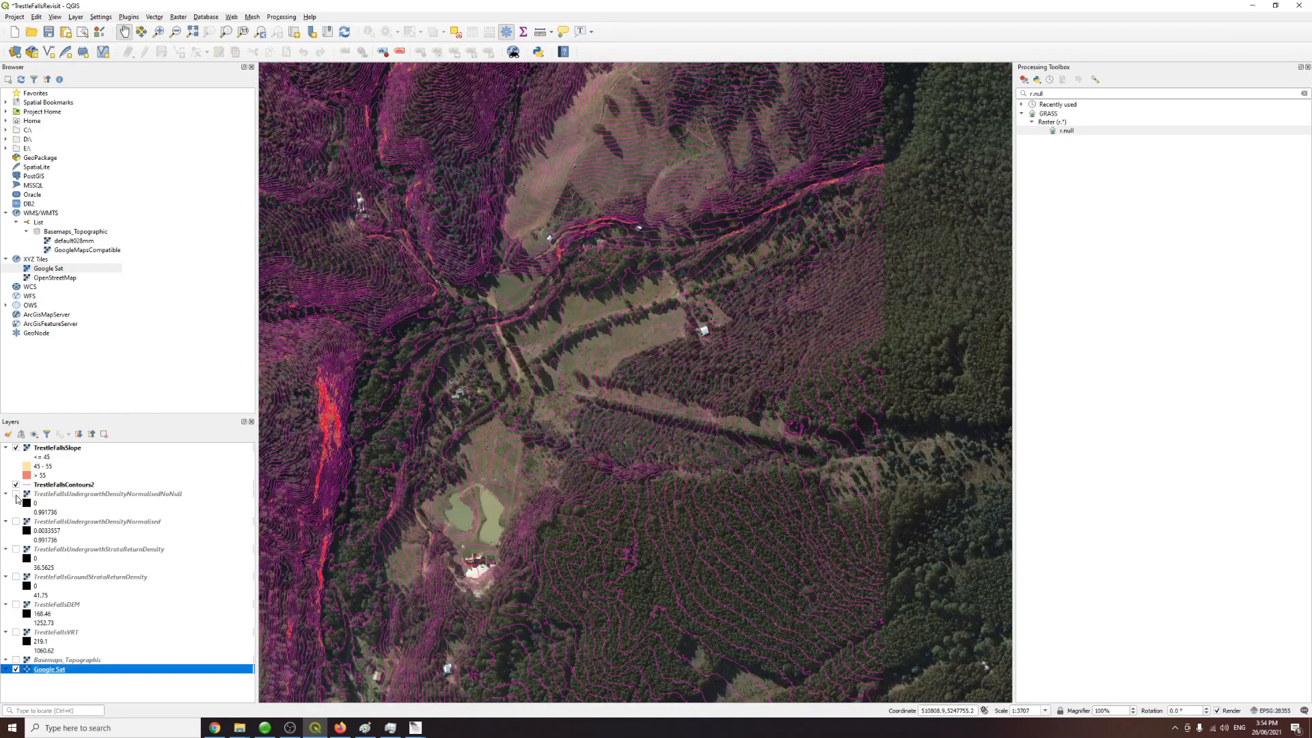
click(16, 494)
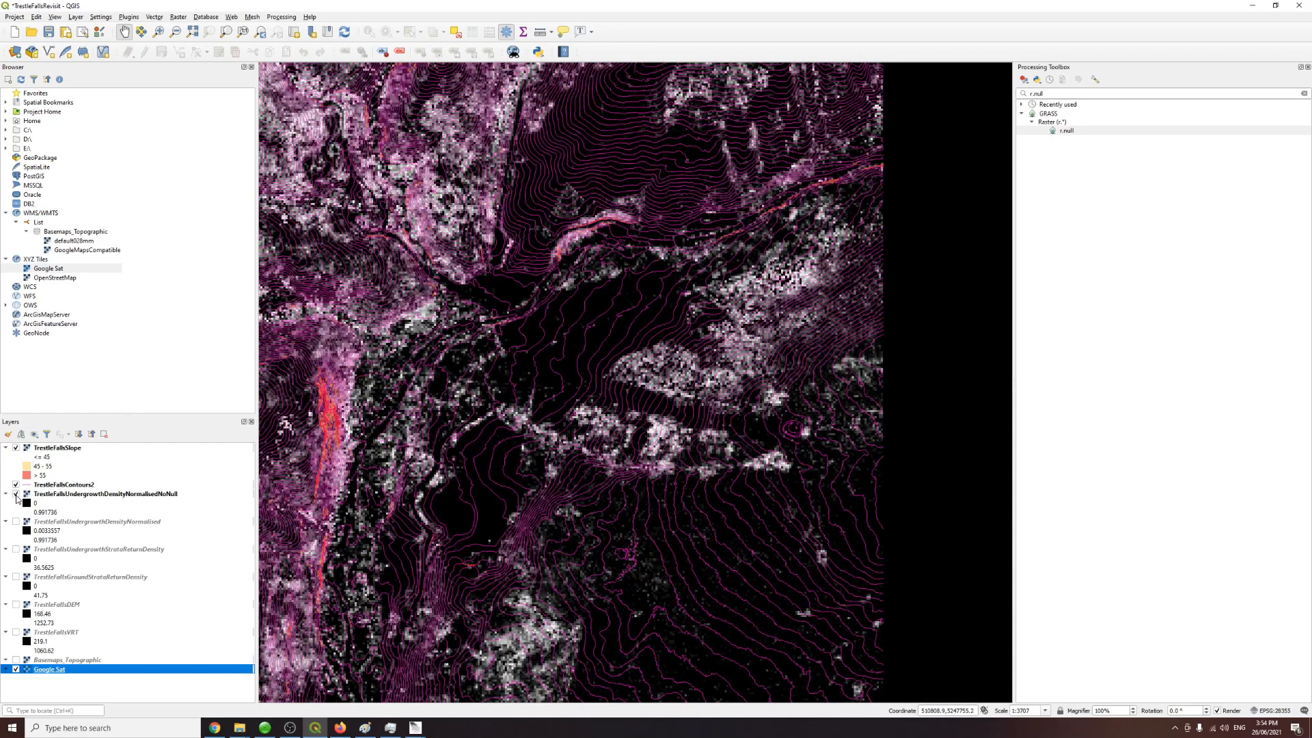
Step: Switch to the browser and inspect LiDAR coverage index project details for areas on LISTmap
click(216, 730)
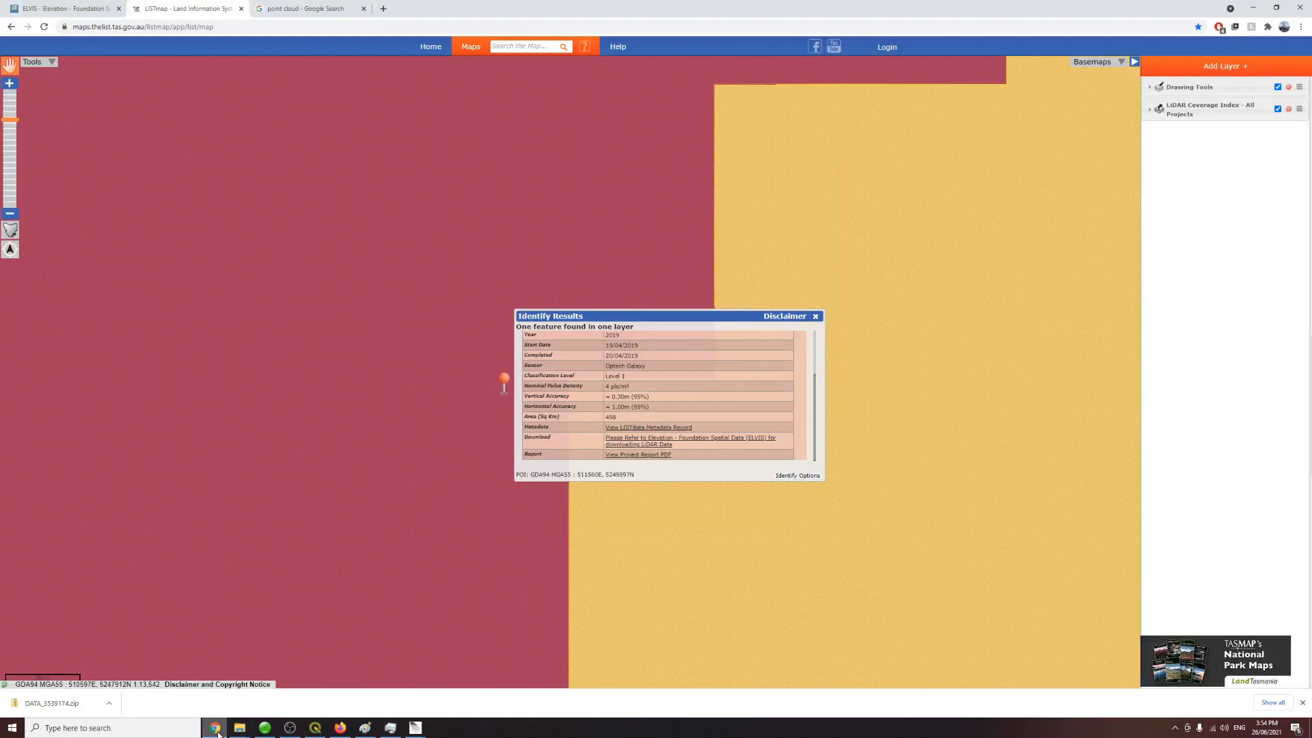
scroll(695, 423, up, 3)
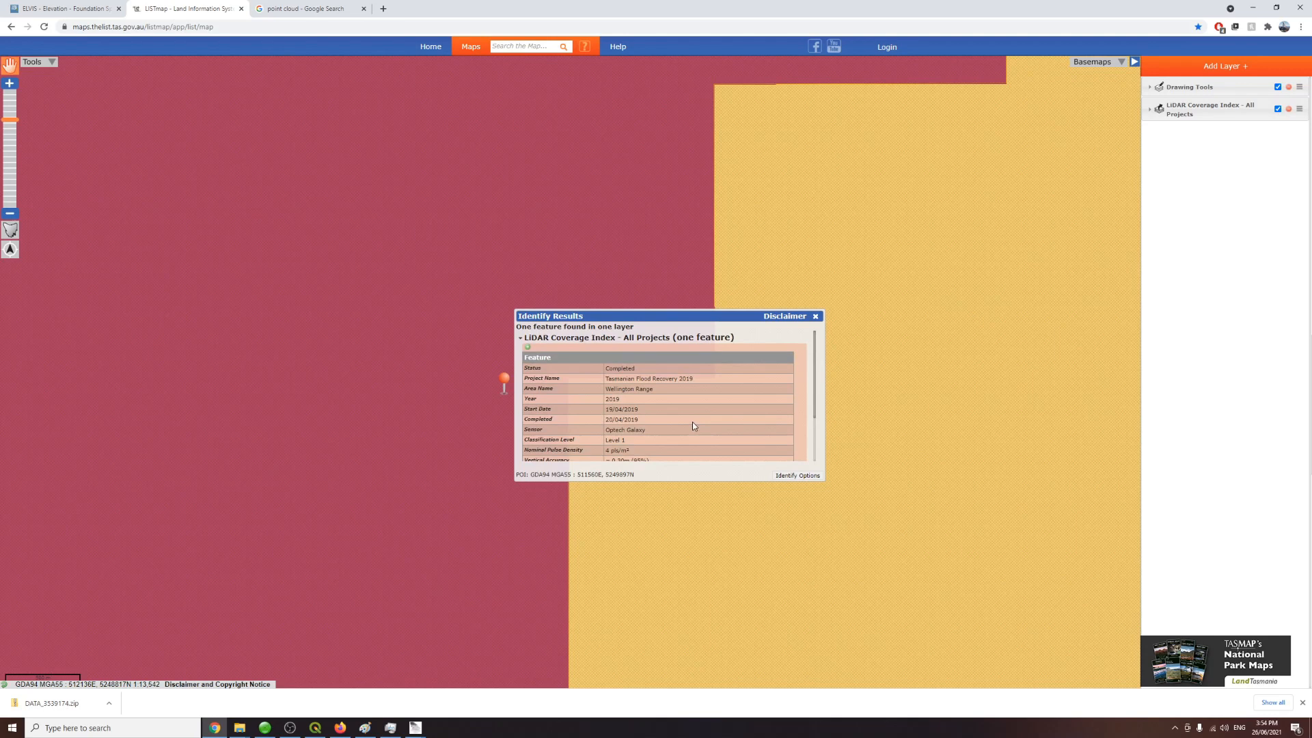
drag(642, 411, 624, 410)
scroll(817, 205, down, 3)
click(815, 318)
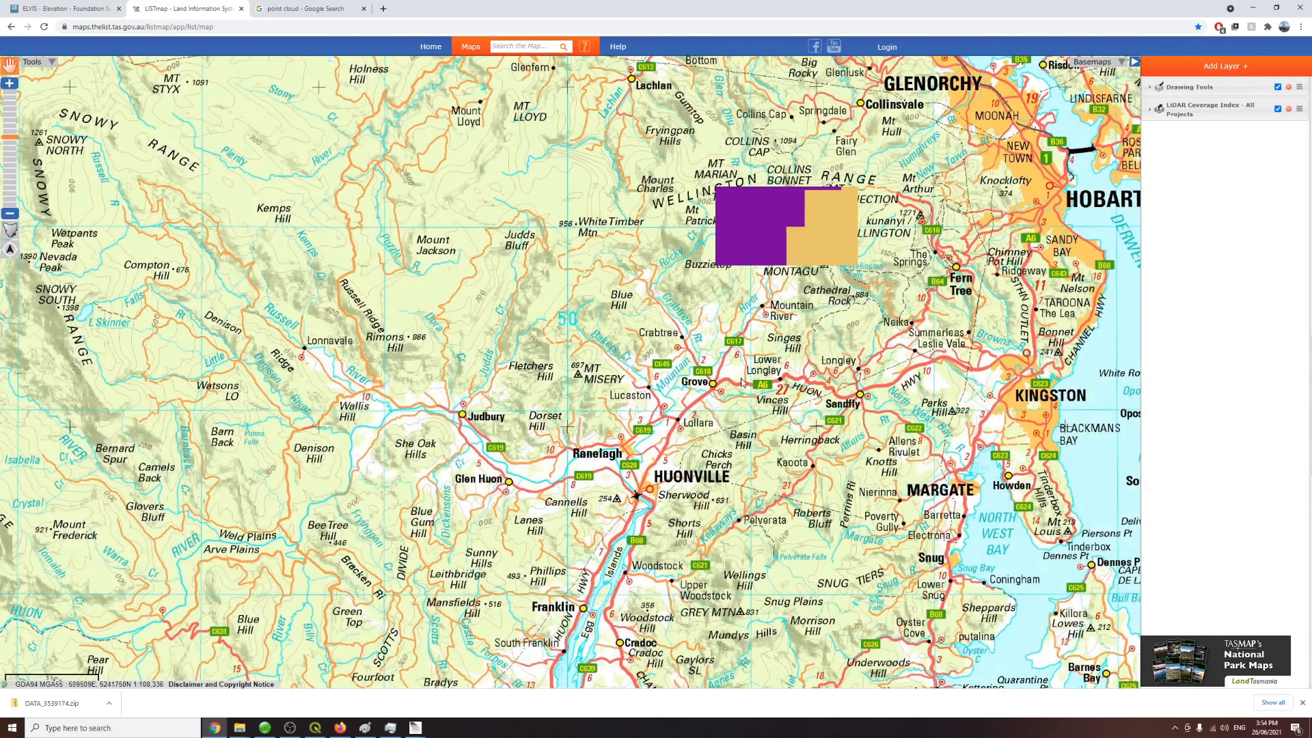
drag(738, 373, 900, 253)
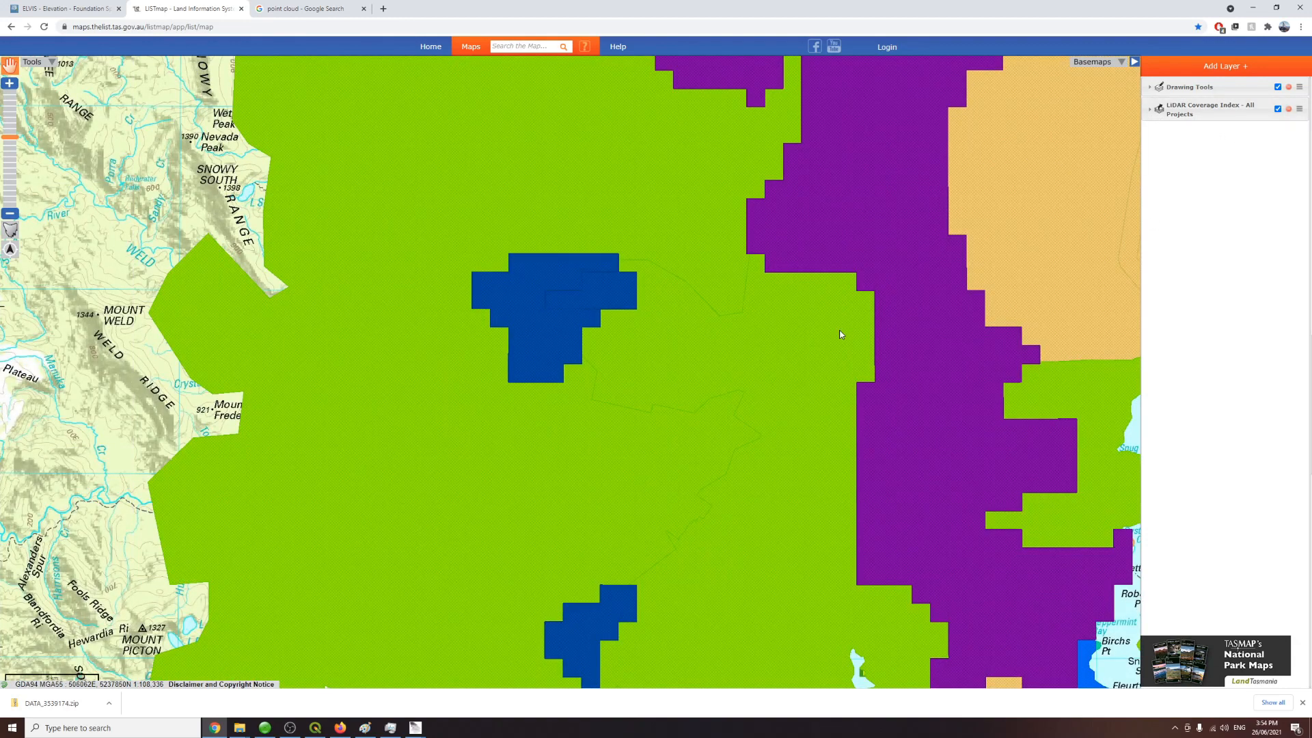
click(509, 423)
drag(636, 410, 619, 409)
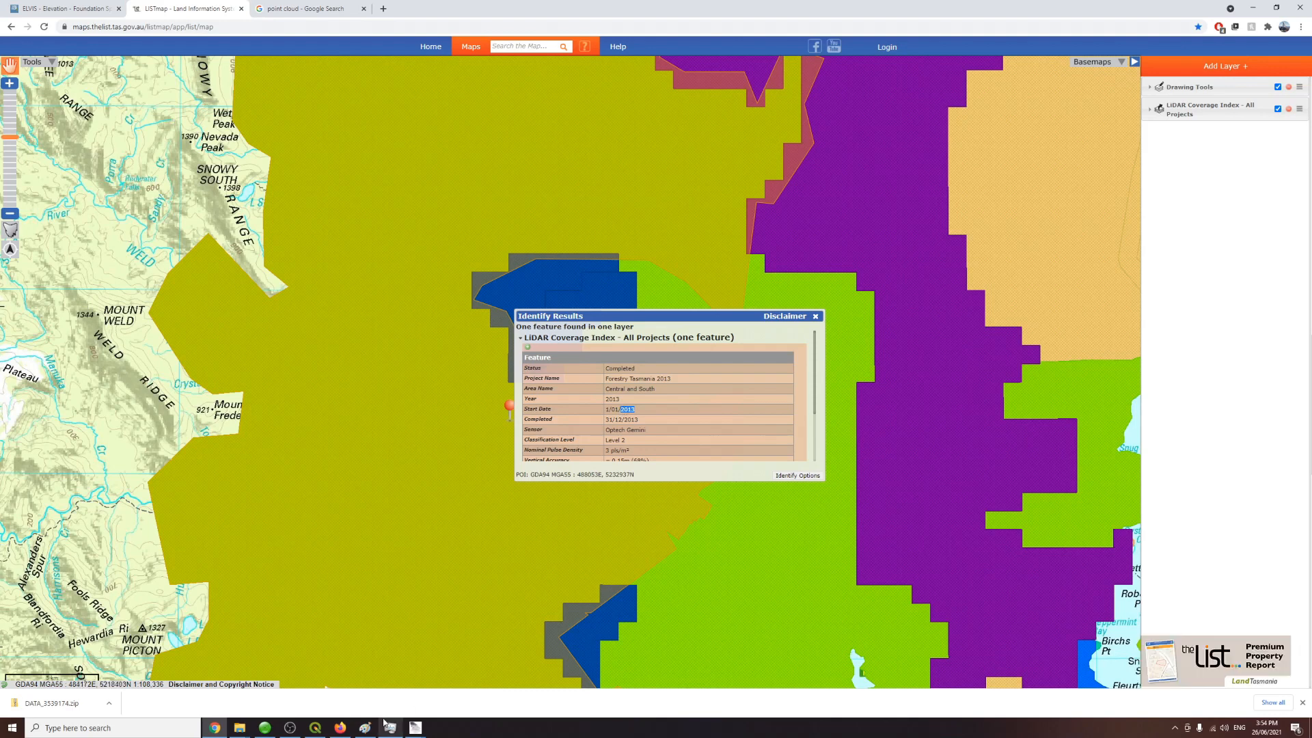
Step: Return to QGIS and pan across the undergrowth raster
click(325, 728)
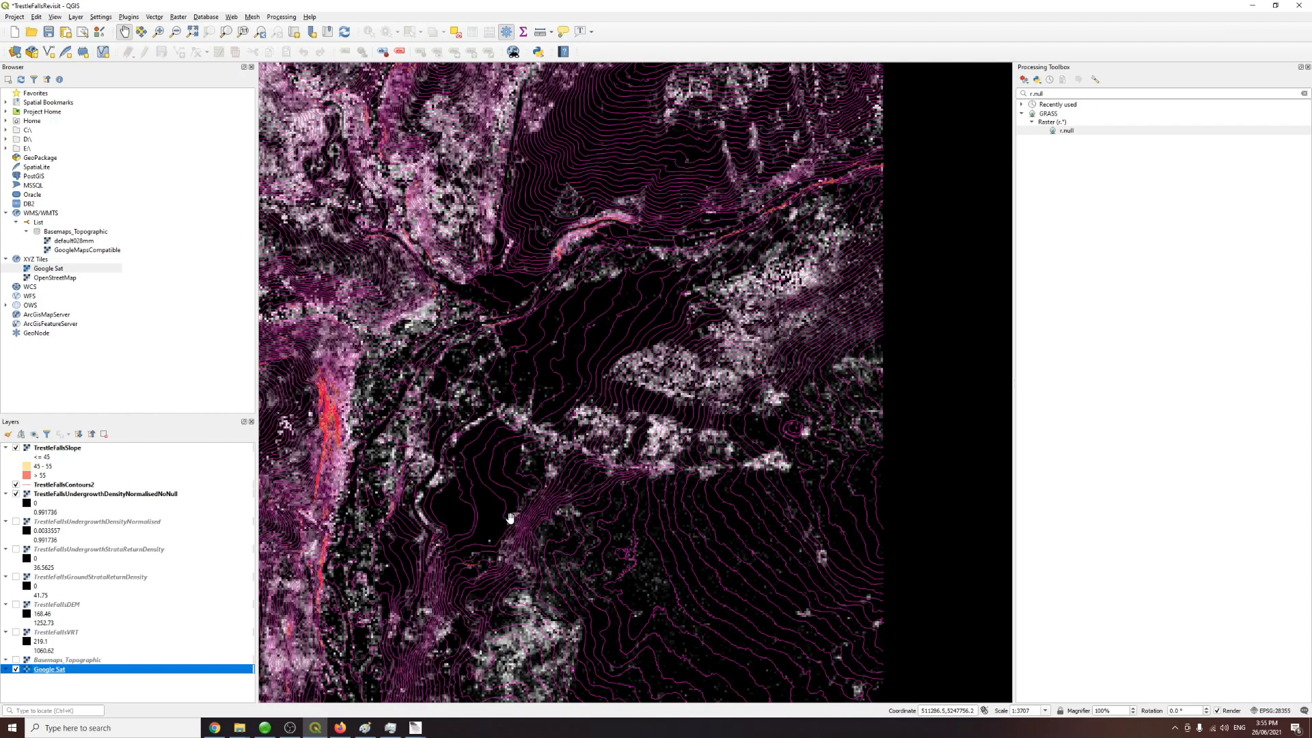
drag(448, 135, 605, 505)
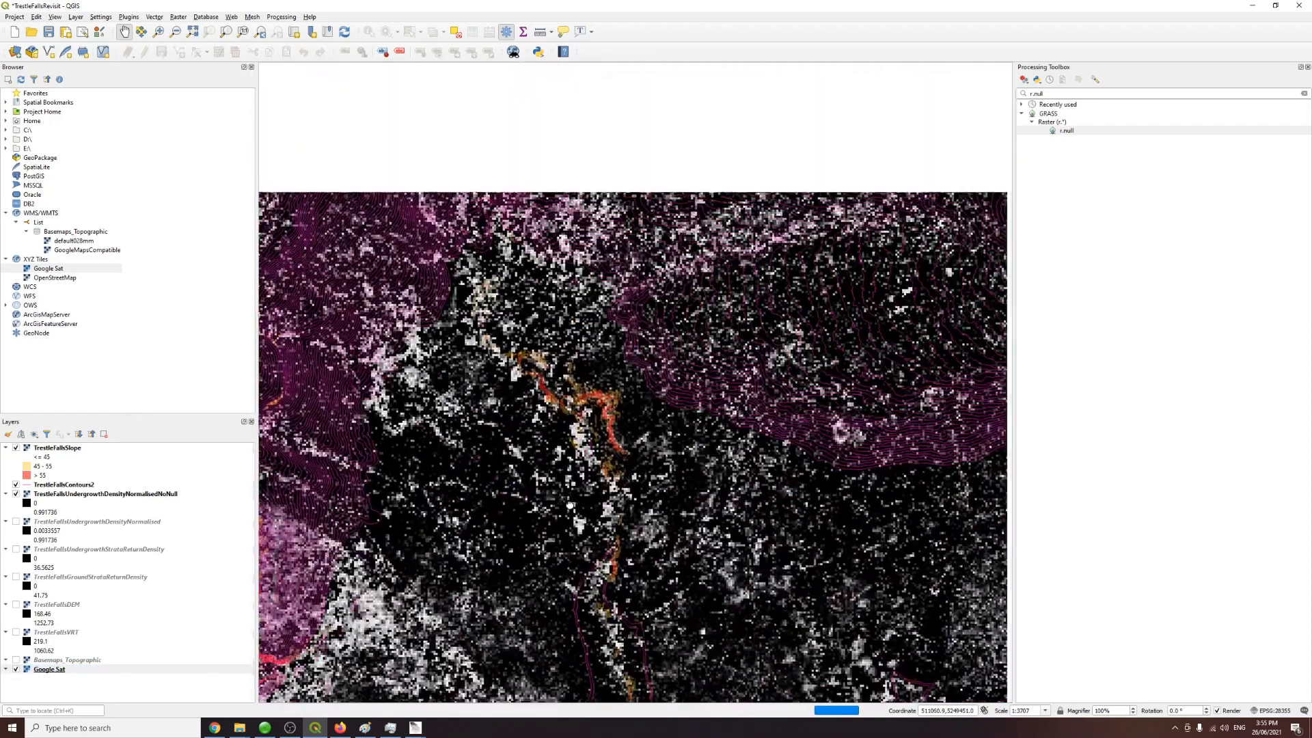